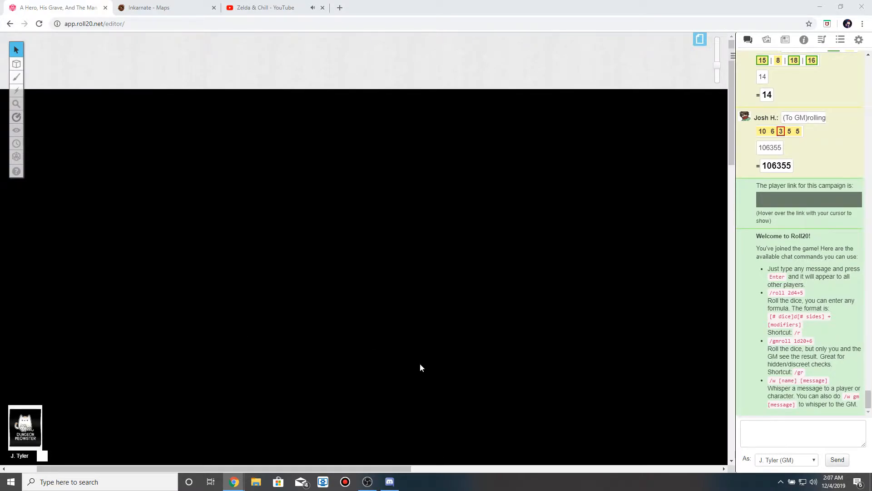
# Examine the dungeon map, including the staircases, wooden corridors and the lit room with the creature tokens.
pyautogui.scroll(-5, 431, 356)
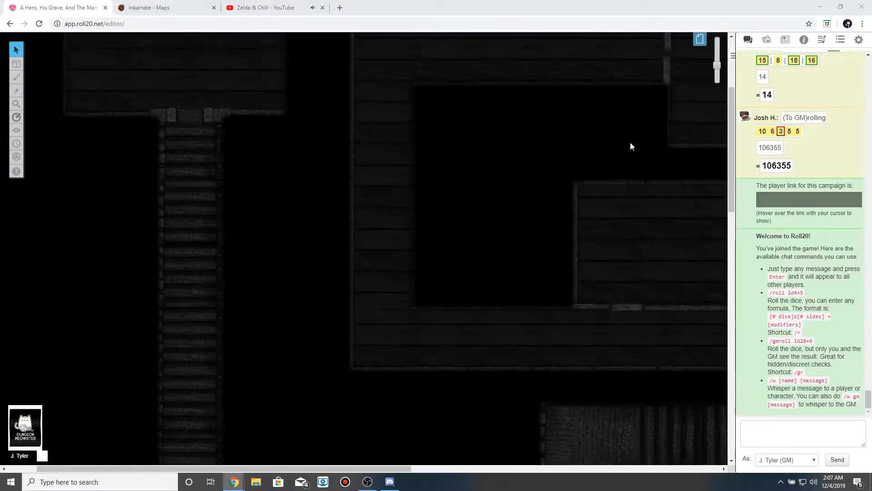
pyautogui.click(716, 72)
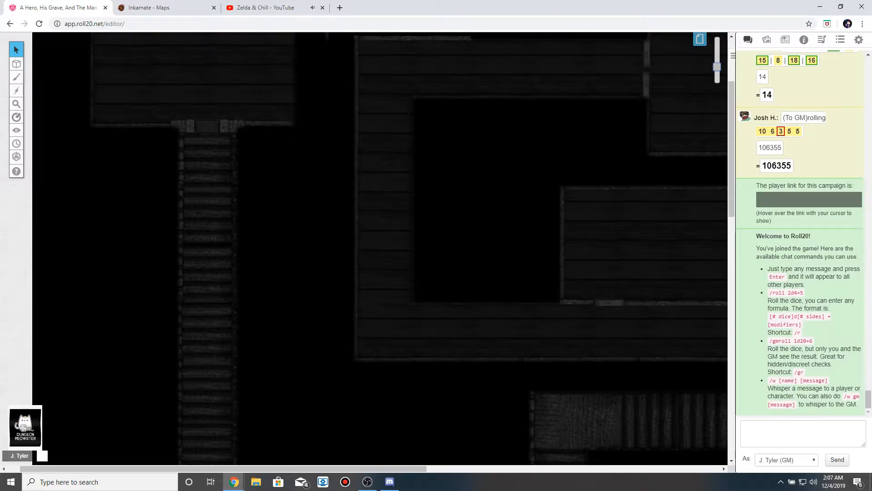
pyautogui.scroll(-1, 309, 311)
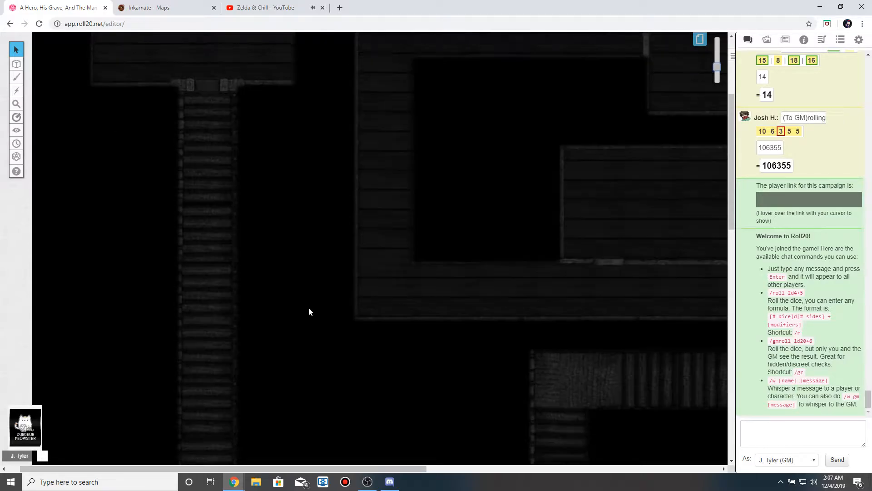
pyautogui.scroll(-6, 309, 312)
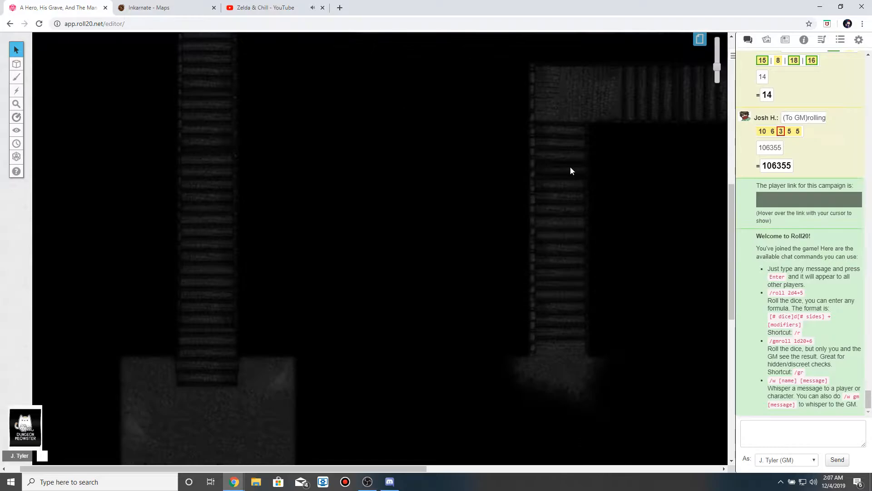
pyautogui.moveTo(570, 171); pyautogui.dragTo(437, 170)
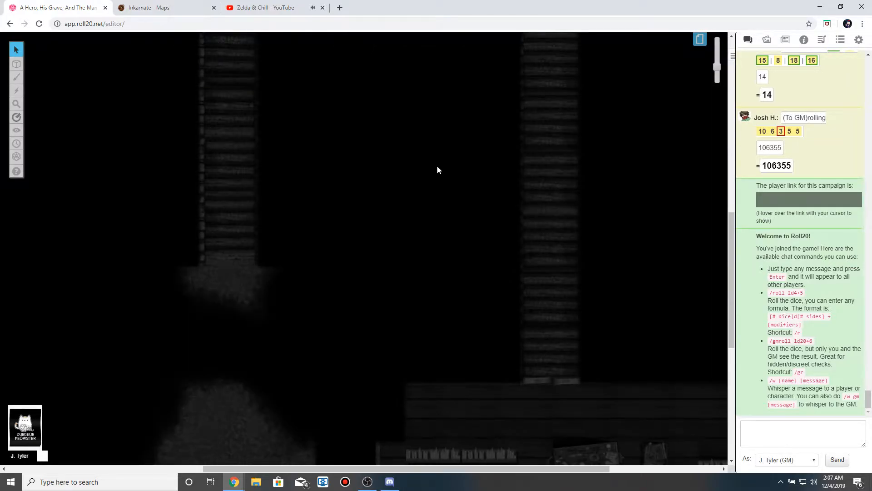
pyautogui.scroll(-1, 565, 153)
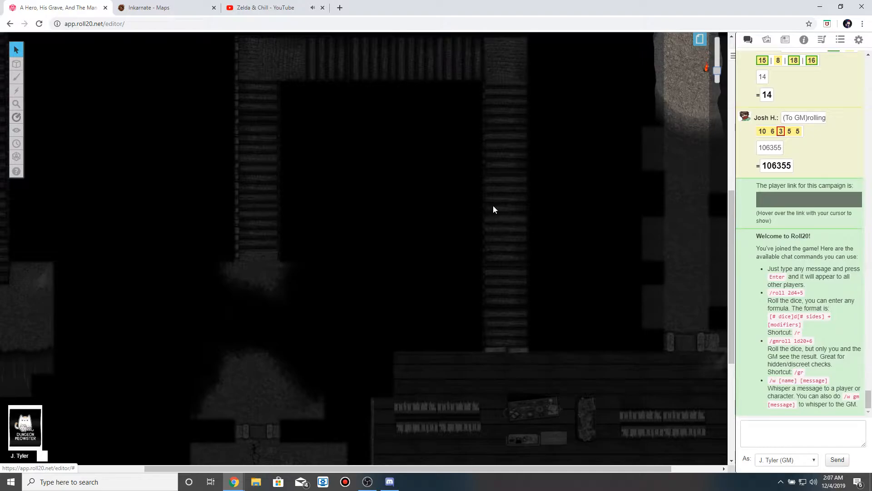
pyautogui.moveTo(493, 206); pyautogui.dragTo(452, 203)
pyautogui.scroll(2, 453, 203)
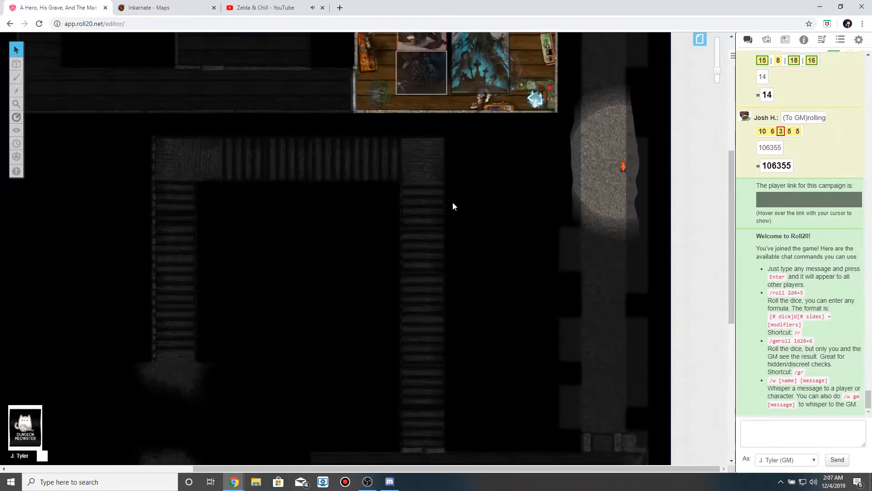
pyautogui.scroll(5, 453, 205)
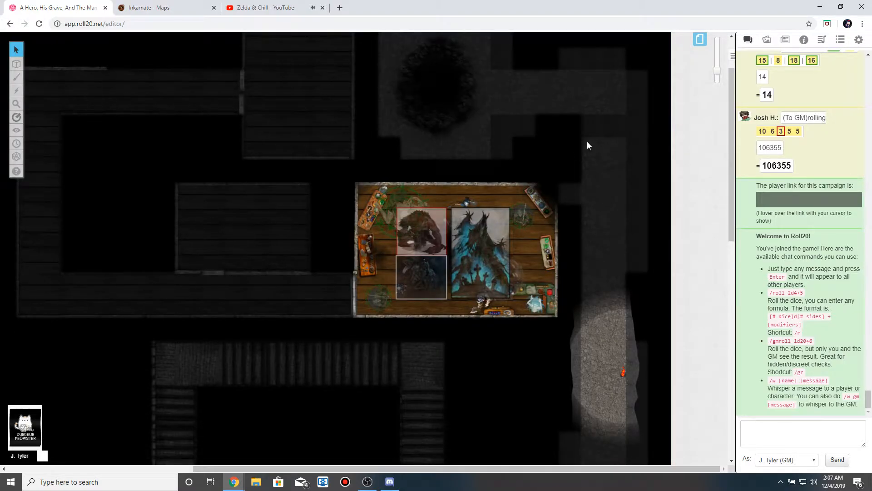
pyautogui.scroll(2, 652, 67)
pyautogui.scroll(4, 626, 121)
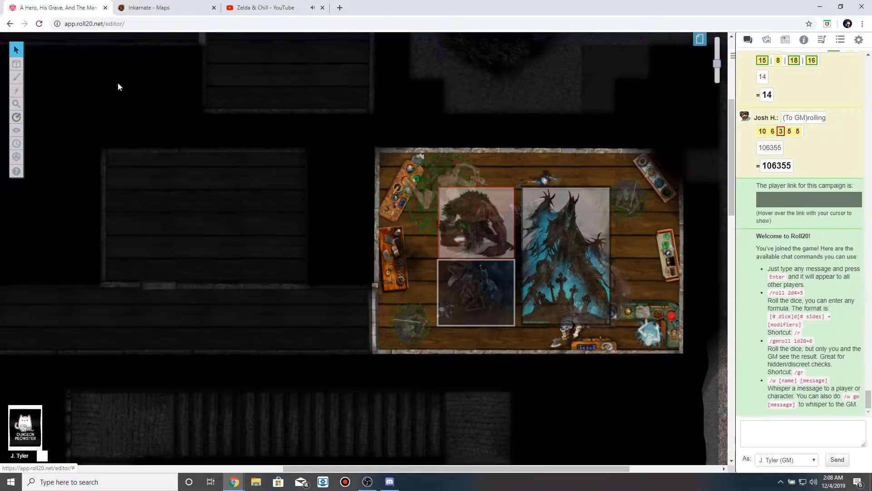
# Lower the GM overlay opacity to near its minimum and look through the campaign's list of pages.
pyautogui.moveTo(18, 65)
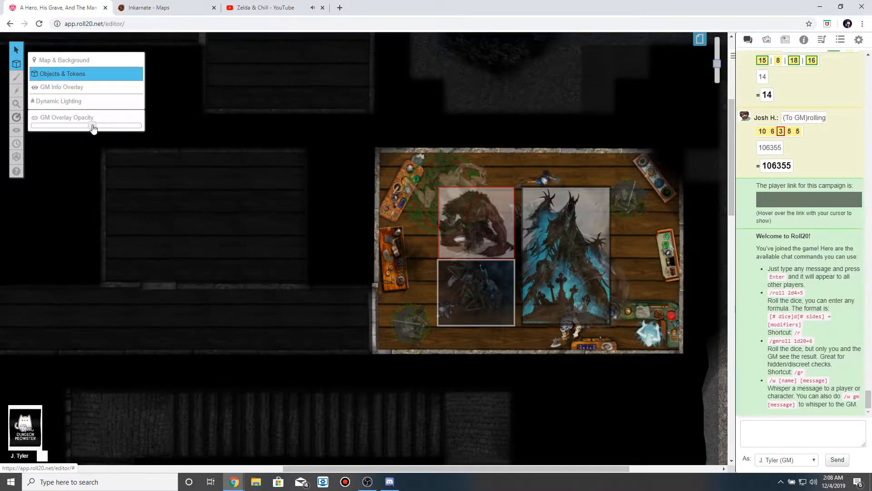
pyautogui.moveTo(92, 127); pyautogui.dragTo(43, 123)
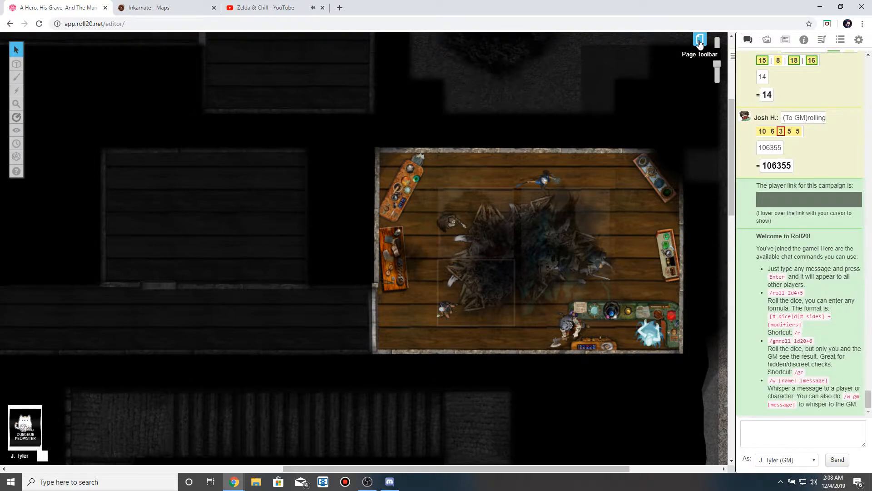
pyautogui.click(700, 43)
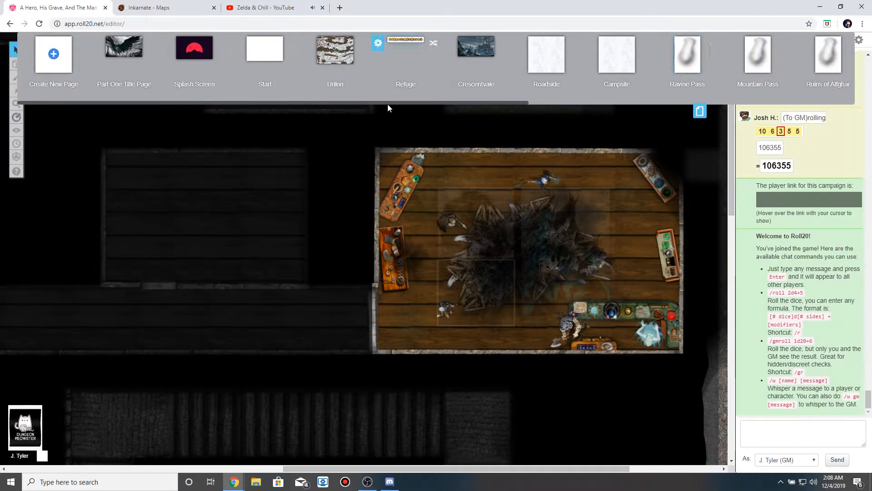
pyautogui.hscroll(10, 592, 69)
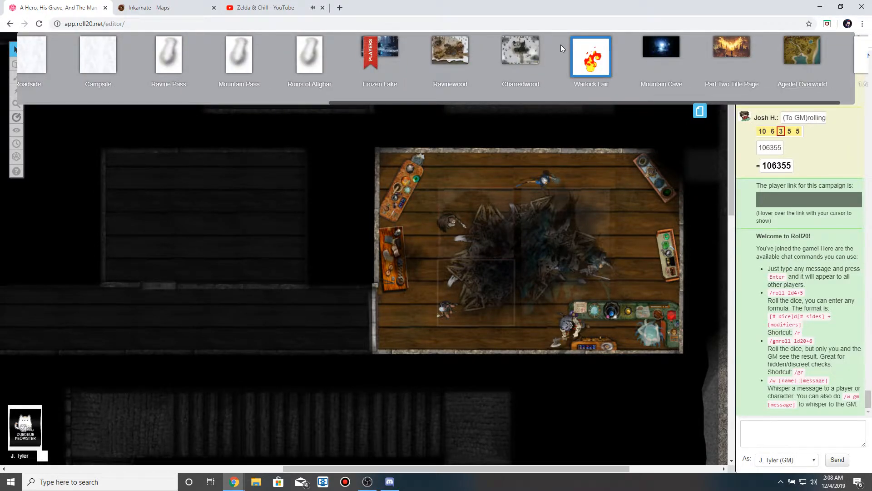
pyautogui.click(699, 113)
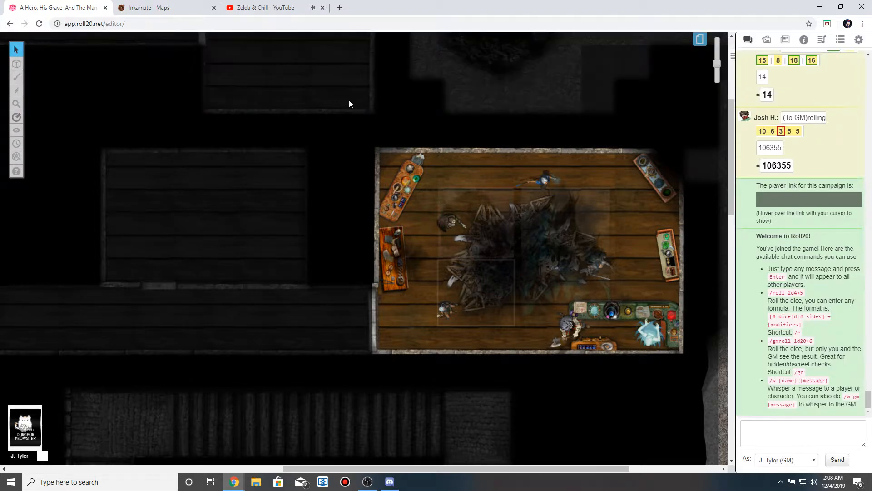
pyautogui.click(198, 6)
pyautogui.click(426, 72)
pyautogui.click(434, 89)
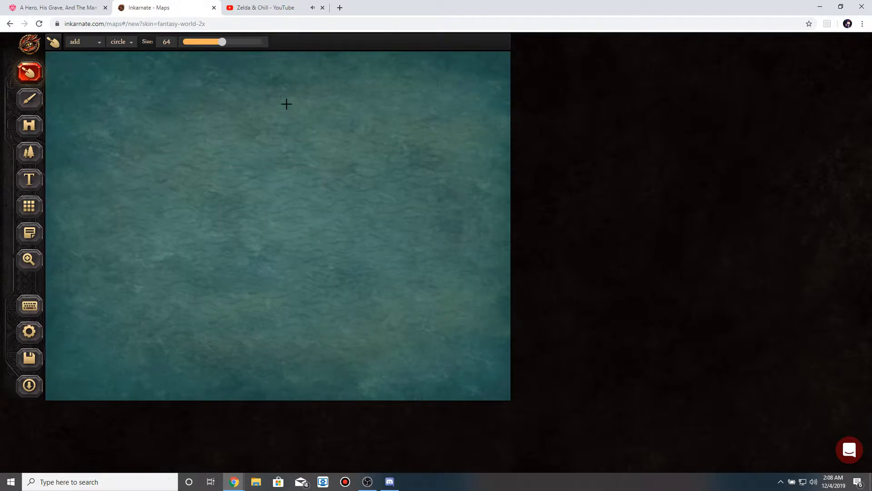
pyautogui.hotkey('ctrl', 'shift', 'Tab')
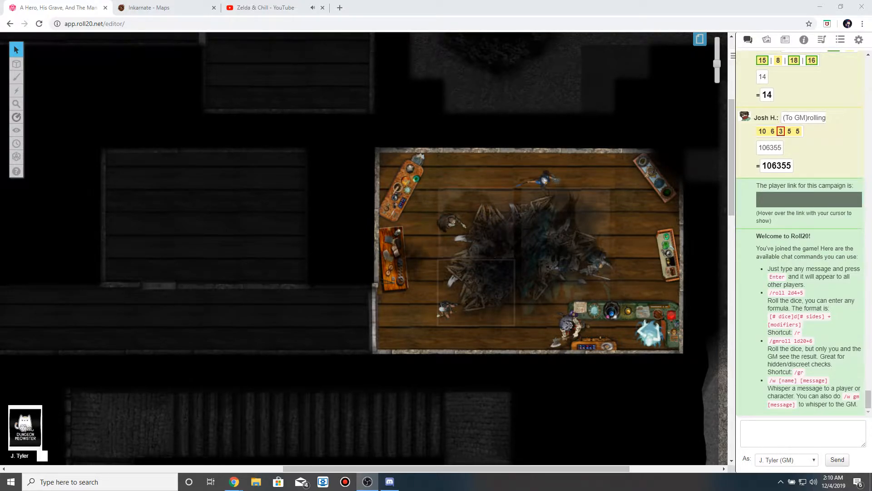
pyautogui.hotkey('alt', 'Tab')
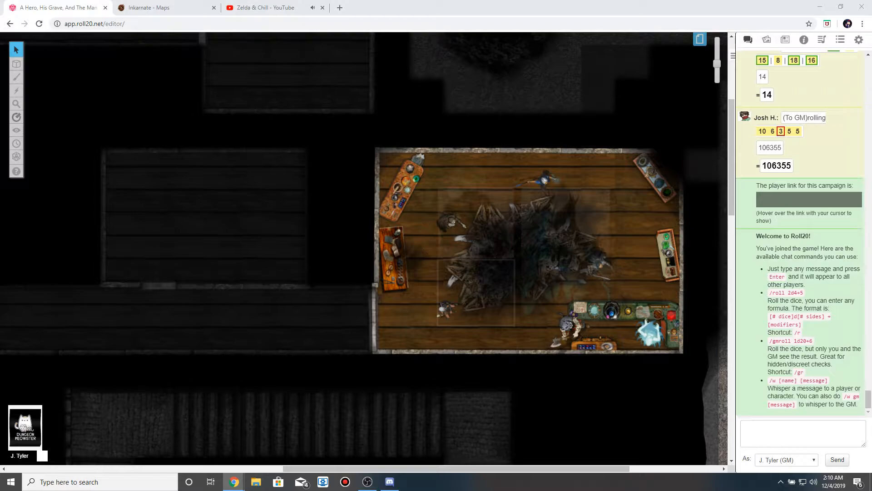
pyautogui.scroll(-3, 320, 382)
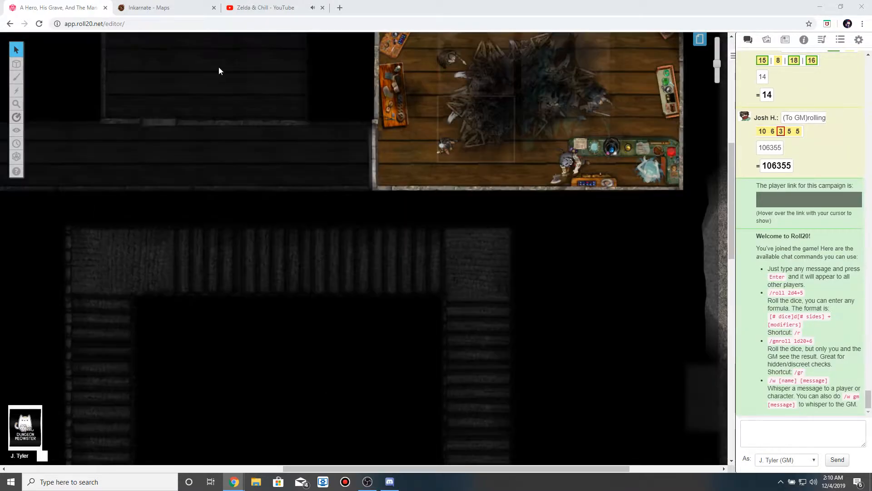
pyautogui.click(164, 5)
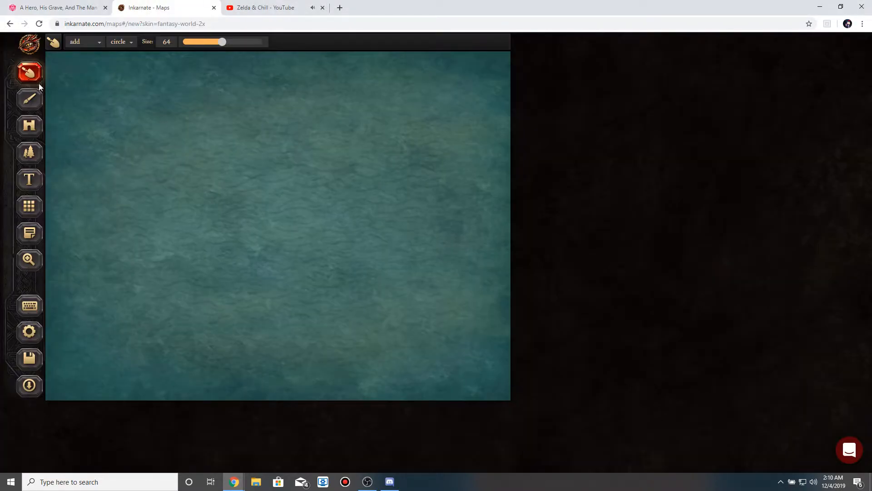
# Switch to Roll20, open the Agedel Overworld page and examine the map zoomed out slightly.
pyautogui.click(94, 4)
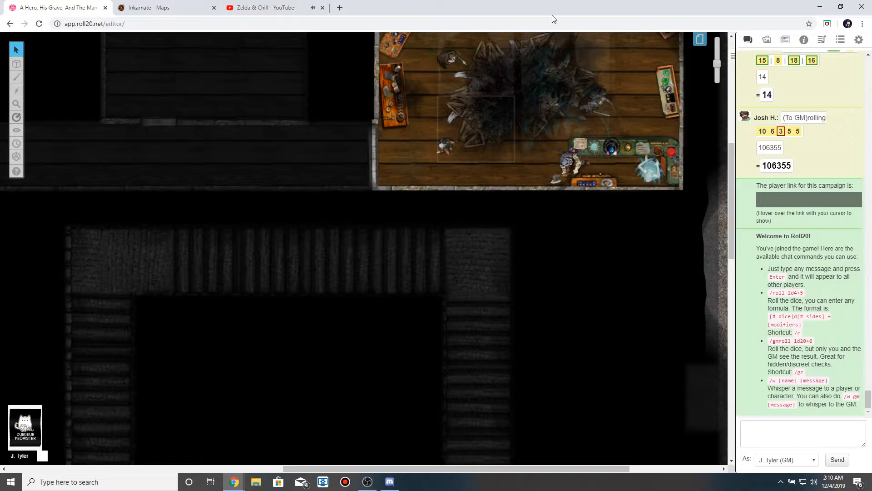
pyautogui.click(698, 40)
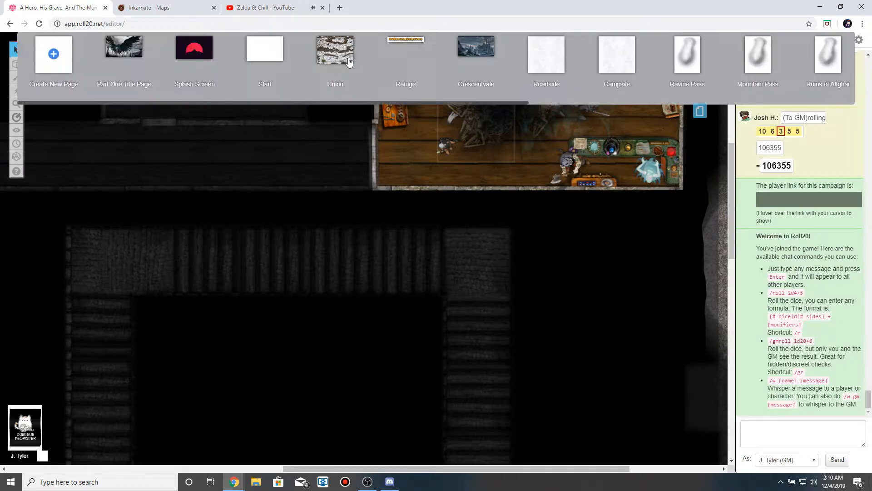
pyautogui.click(536, 103)
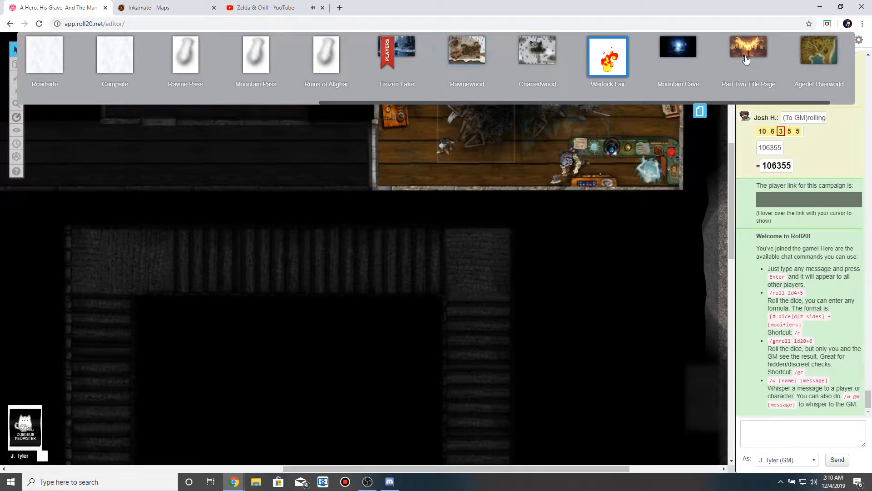
pyautogui.click(826, 57)
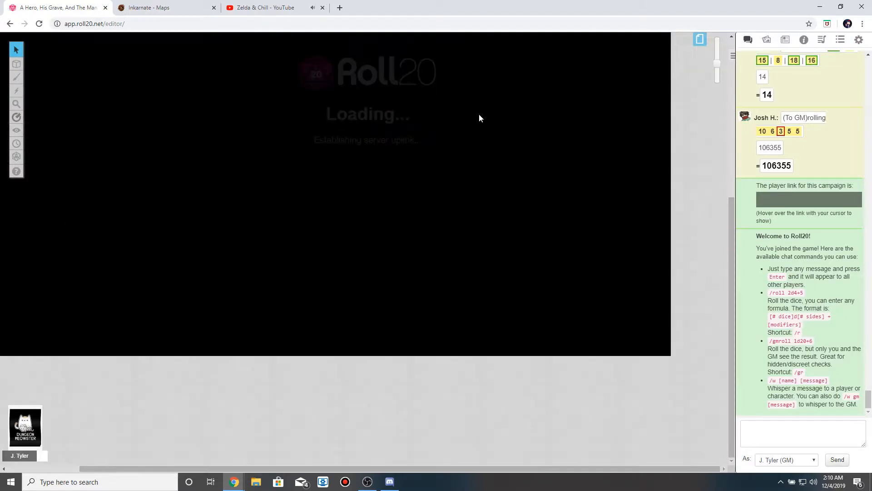
pyautogui.scroll(3, 447, 182)
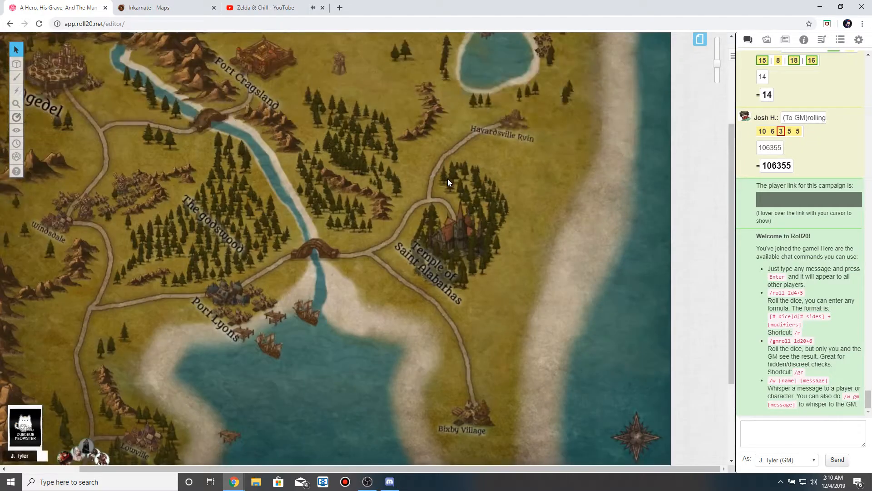
pyautogui.scroll(1, 448, 179)
pyautogui.moveTo(716, 65); pyautogui.dragTo(715, 68)
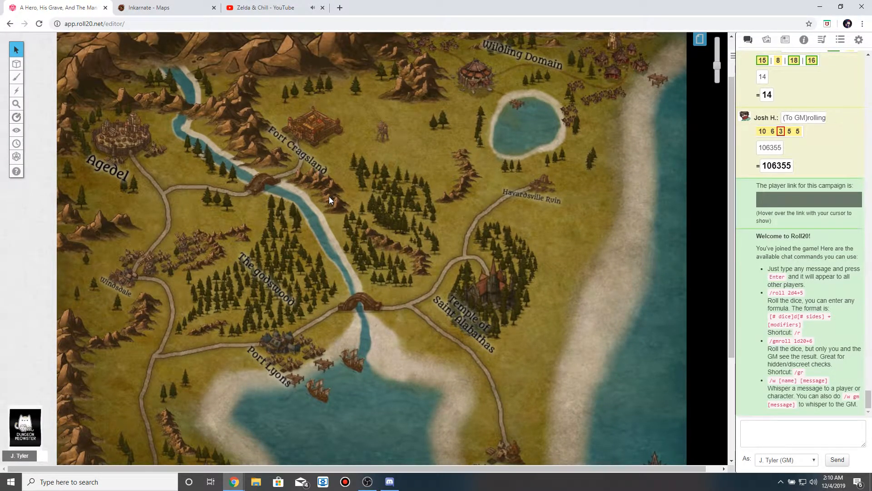
pyautogui.scroll(-1, 329, 197)
pyautogui.scroll(1, 208, 113)
# Switch to Inkarnate, set the landmass brush size to 128 and add land from edge to edge across the upper part of the canvas.
pyautogui.hotkey('ctrl', 'Tab')
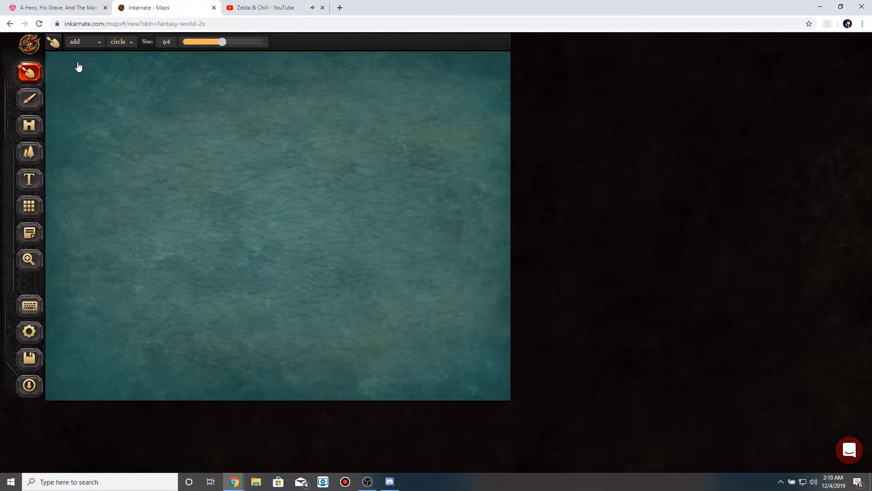
pyautogui.moveTo(223, 42); pyautogui.dragTo(268, 42)
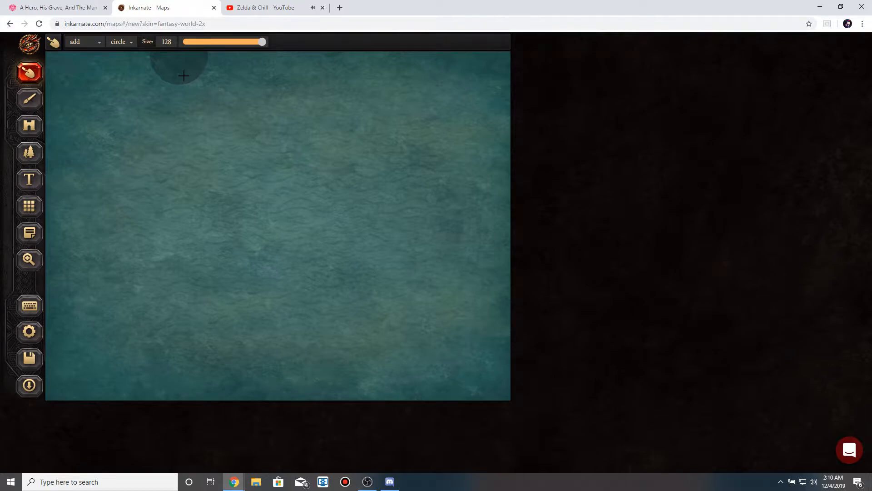
pyautogui.moveTo(184, 76); pyautogui.dragTo(33, 68)
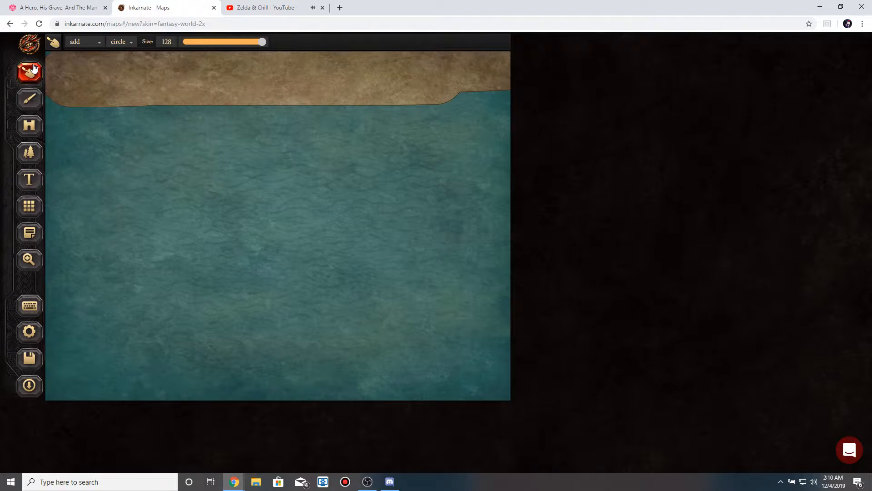
pyautogui.moveTo(34, 68); pyautogui.dragTo(97, 167)
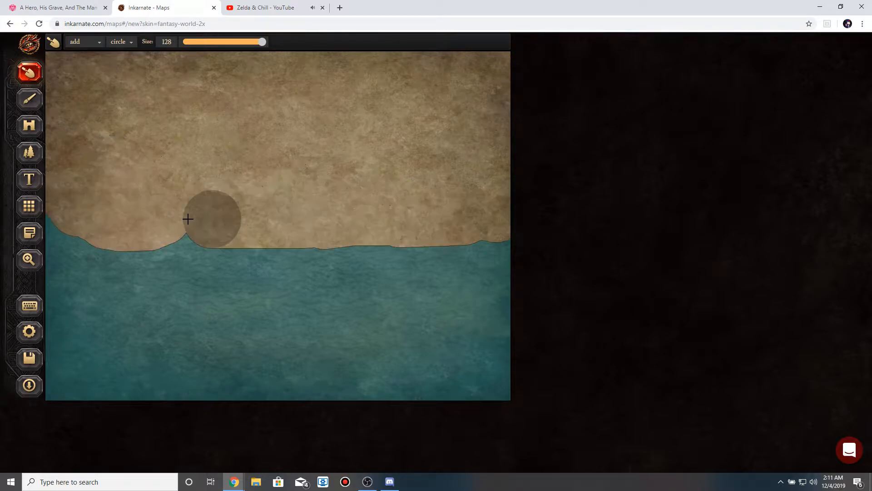
pyautogui.moveTo(189, 220); pyautogui.dragTo(117, 219)
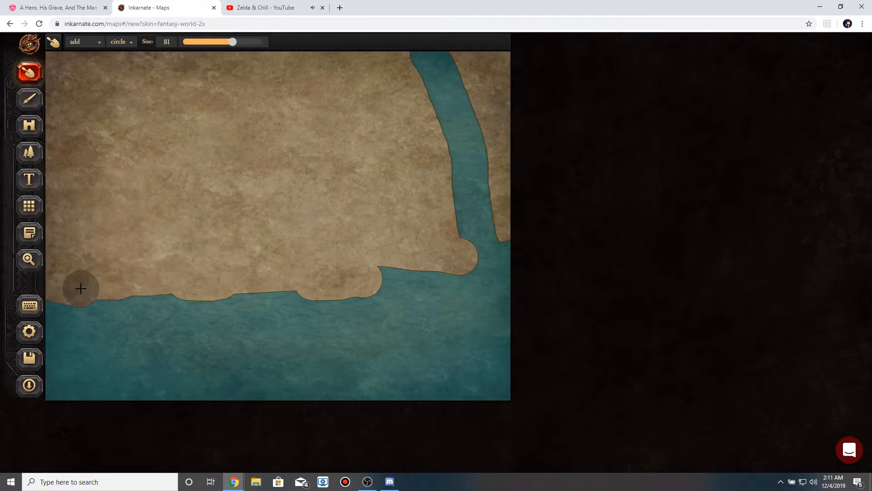
# Set the landmass brush size to 107 and extend the land southward into one smooth coastline west of the river.
pyautogui.moveTo(80, 288); pyautogui.dragTo(96, 281)
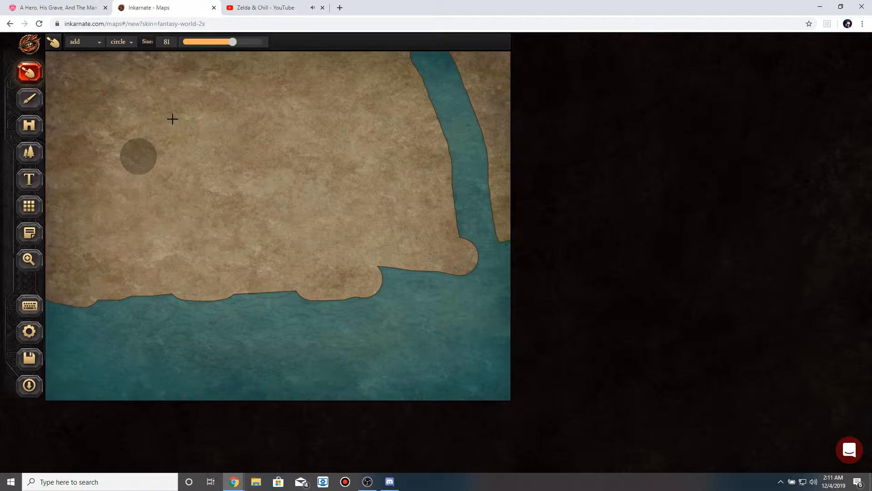
pyautogui.click(245, 44)
pyautogui.moveTo(245, 45); pyautogui.dragTo(249, 44)
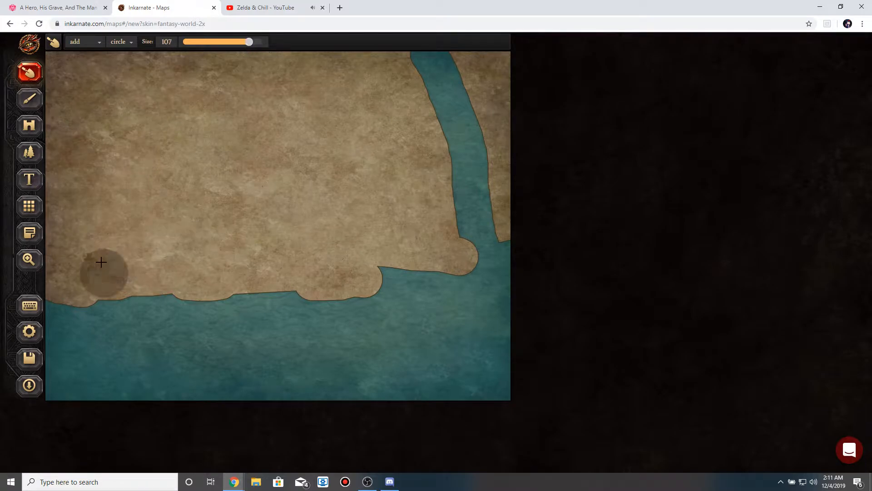
pyautogui.moveTo(68, 292)
pyautogui.mouseDown()
pyautogui.moveTo(84, 295)
pyautogui.moveTo(75, 304)
pyautogui.moveTo(204, 286)
pyautogui.moveTo(459, 286)
pyautogui.moveTo(444, 299)
pyautogui.moveTo(334, 315)
pyautogui.moveTo(54, 325)
pyautogui.mouseUp()
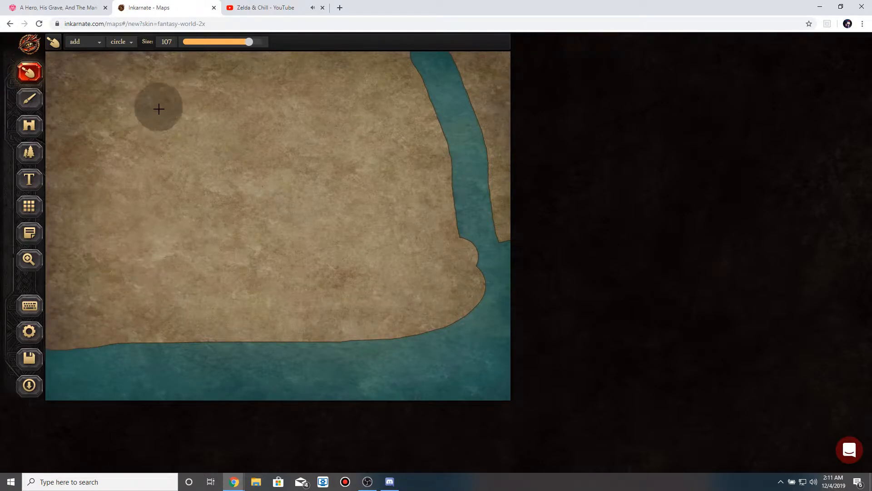
# Check the Agedel Overworld map in Roll20 as a reference and return to the Inkarnate map.
pyautogui.click(67, 12)
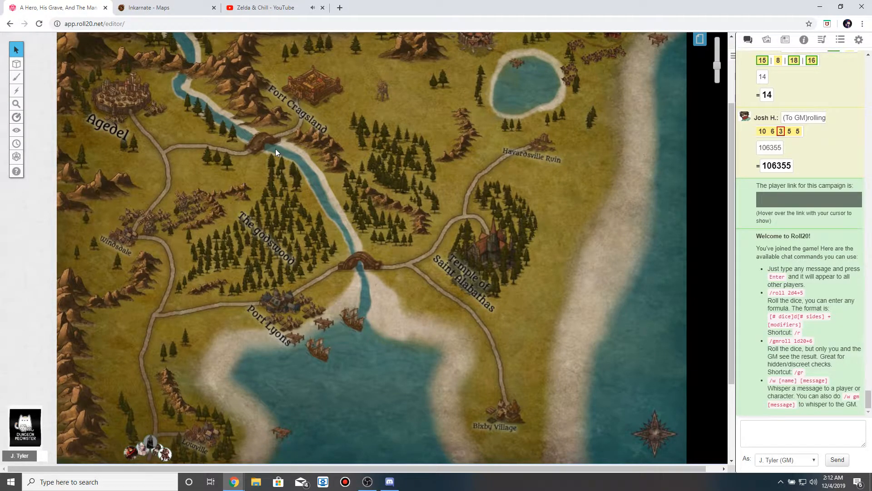
pyautogui.hotkey('ctrl', 'Tab')
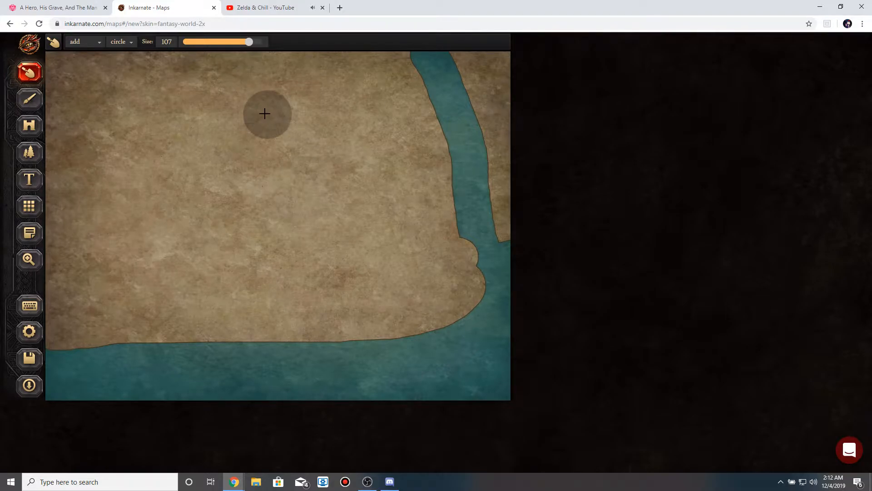
# Switch to Roll20, open the Ravinewood page and examine the town map zoomed out.
pyautogui.click(73, 10)
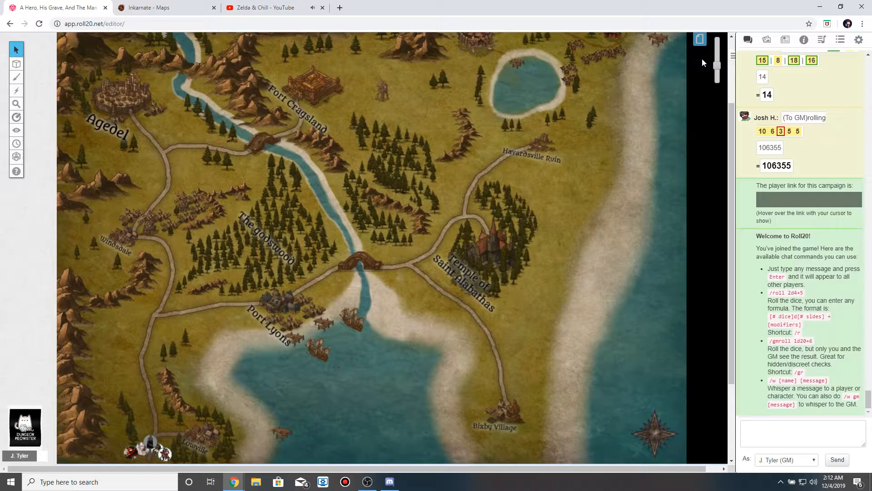
pyautogui.click(700, 39)
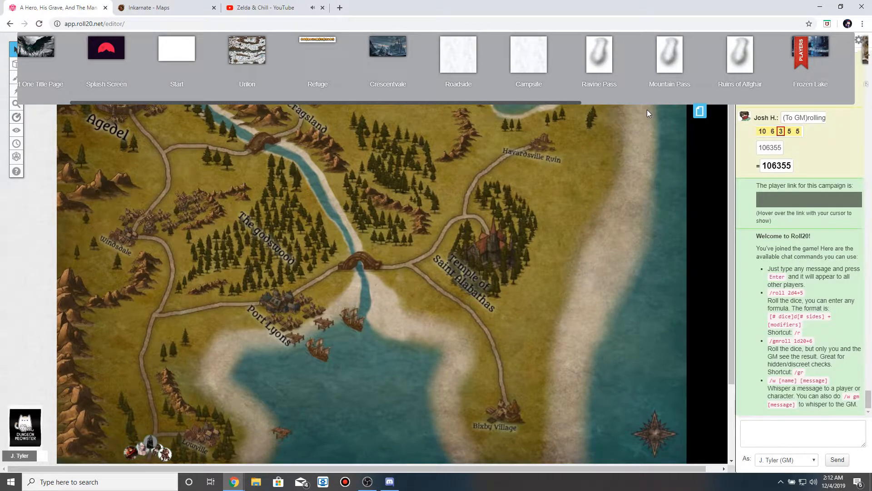
pyautogui.hscroll(3, 645, 97)
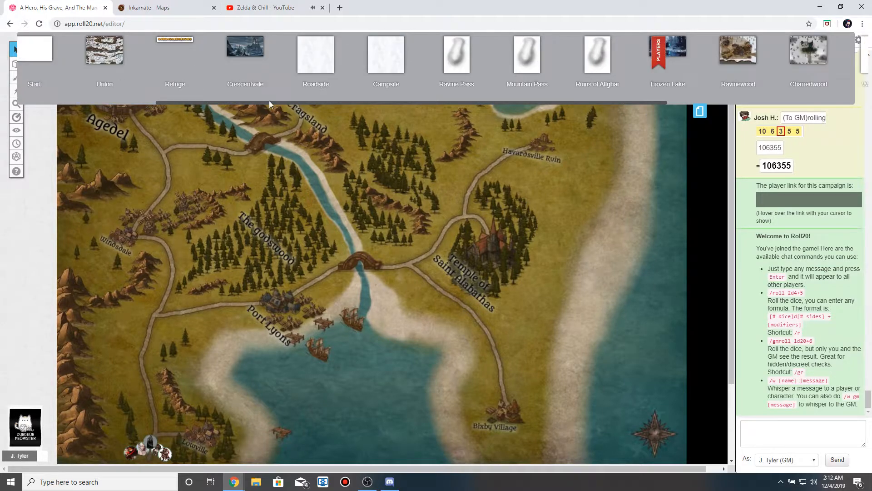
pyautogui.click(182, 84)
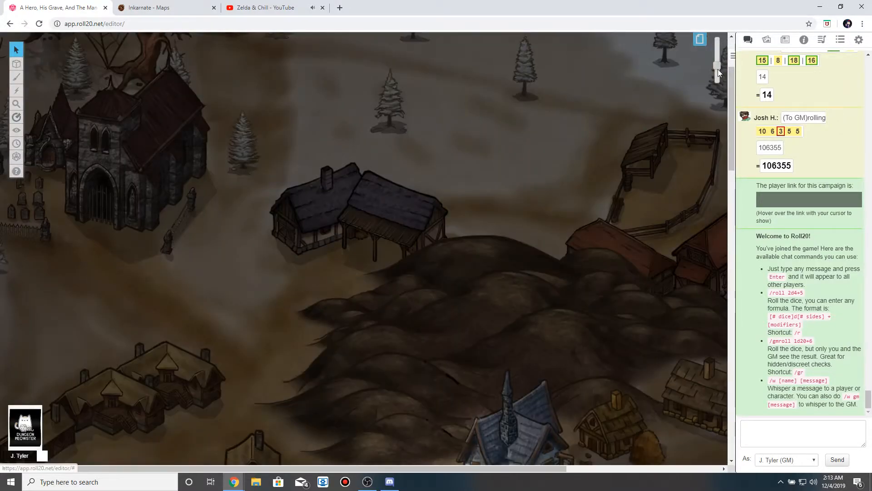
pyautogui.moveTo(718, 67); pyautogui.dragTo(718, 70)
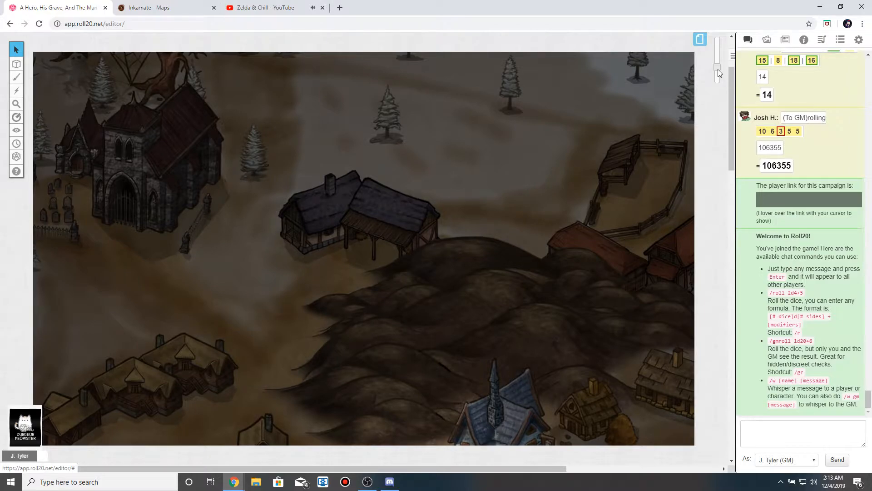
pyautogui.moveTo(718, 69); pyautogui.dragTo(718, 71)
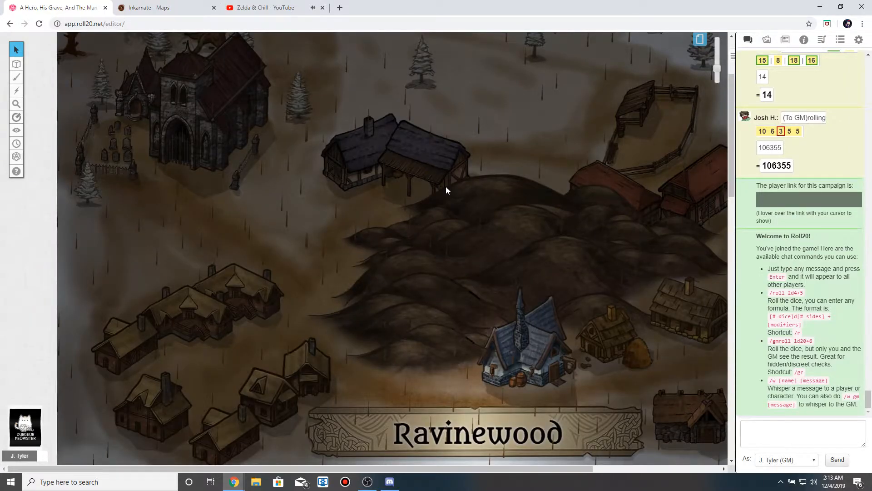
pyautogui.scroll(1, 445, 186)
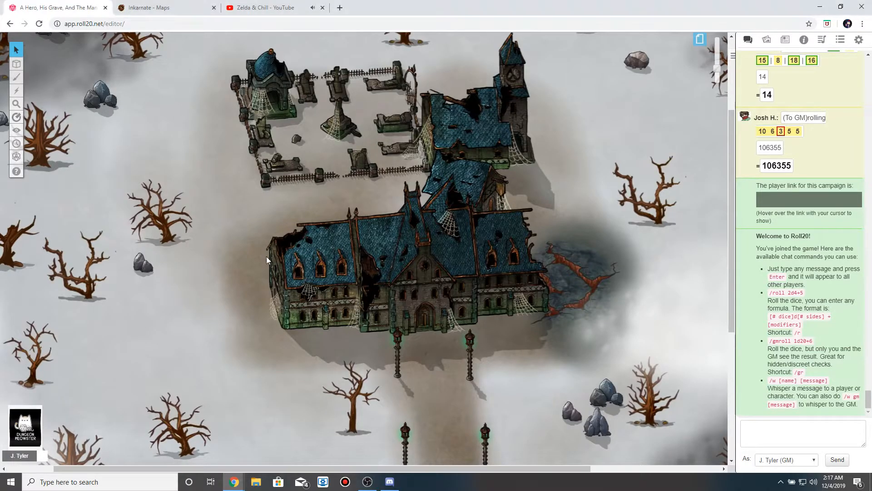
# Examine the Charredwood map from the manor and graveyard down to its title banner, zoomed out to show more of it.
pyautogui.scroll(-5, 266, 257)
pyautogui.scroll(4, 266, 256)
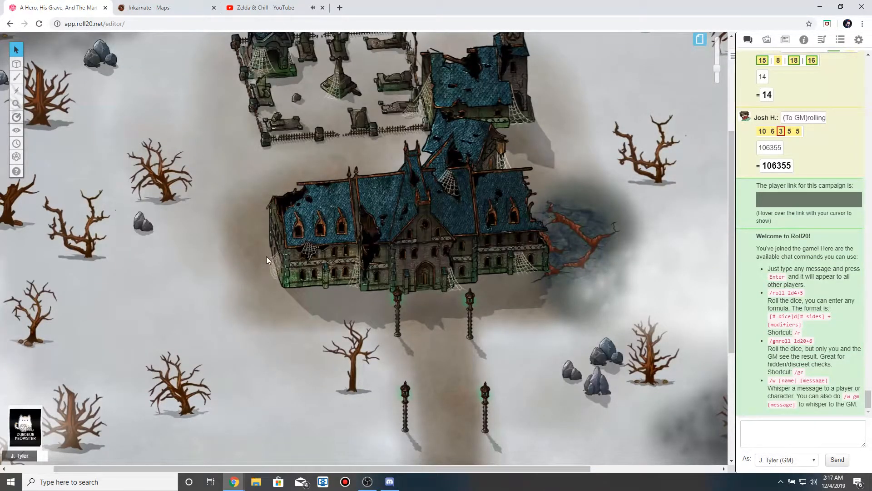
pyautogui.click(370, 481)
pyautogui.click(369, 486)
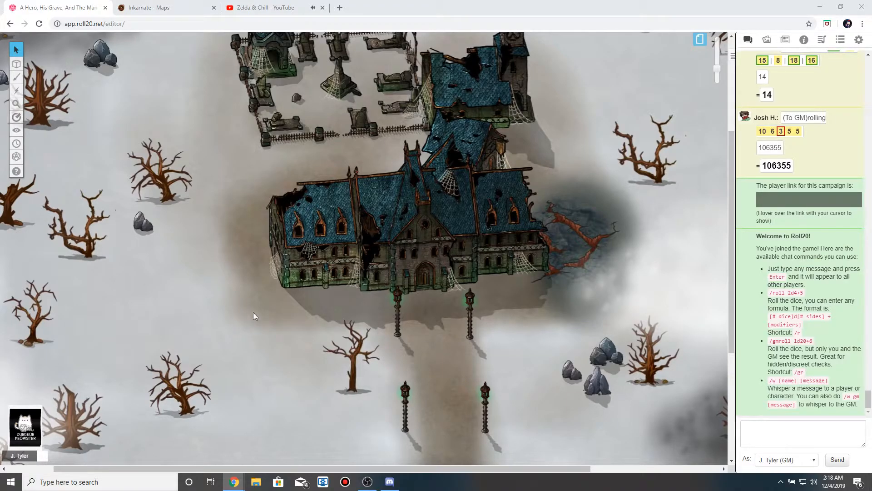
pyautogui.scroll(-4, 252, 312)
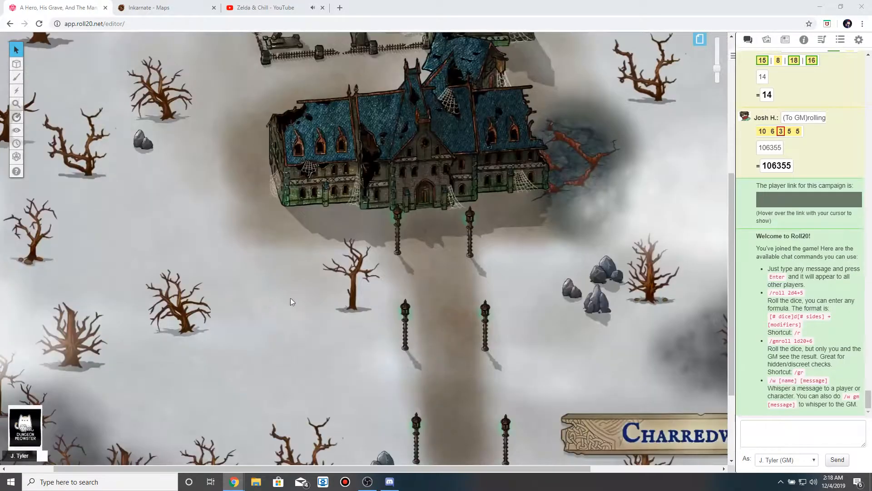
pyautogui.moveTo(364, 308); pyautogui.dragTo(334, 296)
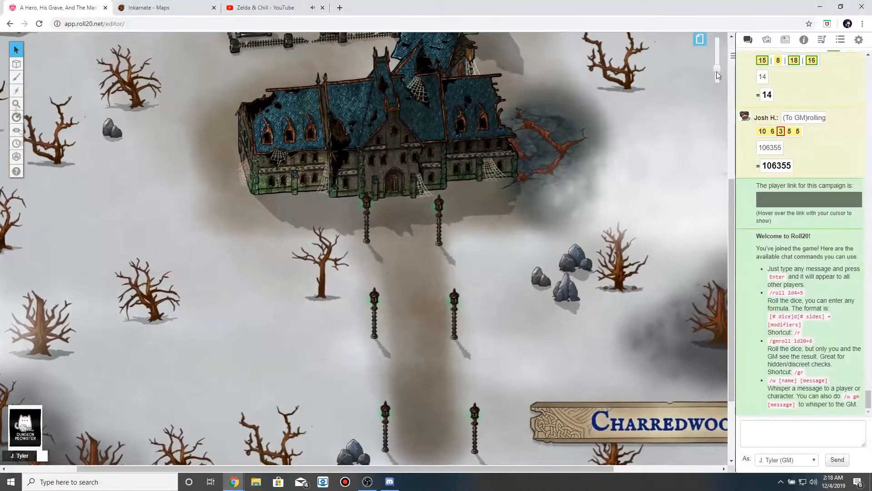
pyautogui.click(717, 74)
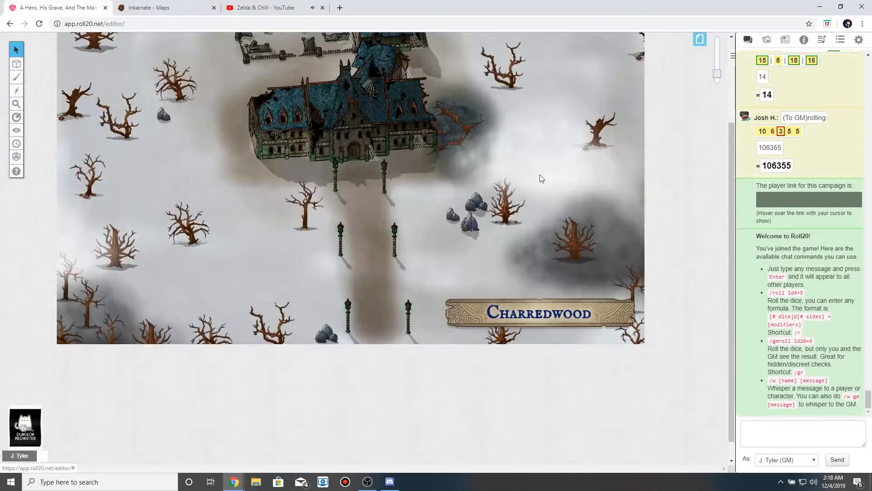
pyautogui.scroll(3, 532, 177)
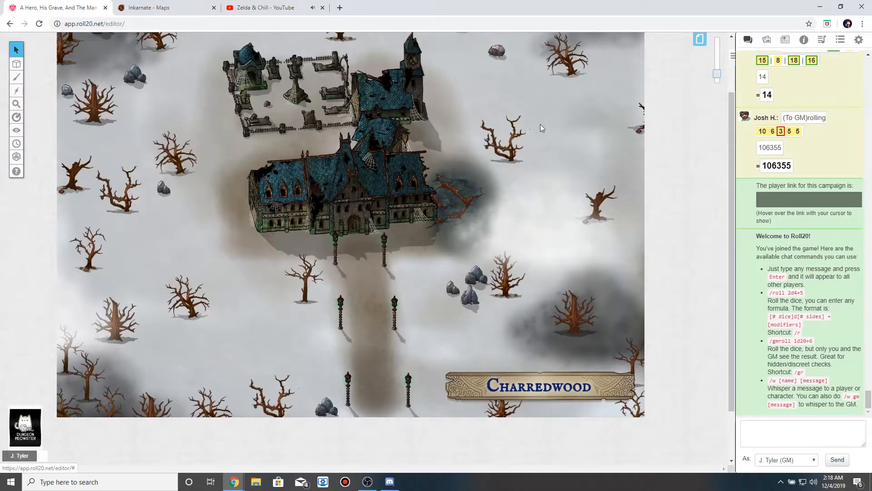
pyautogui.scroll(3, 522, 132)
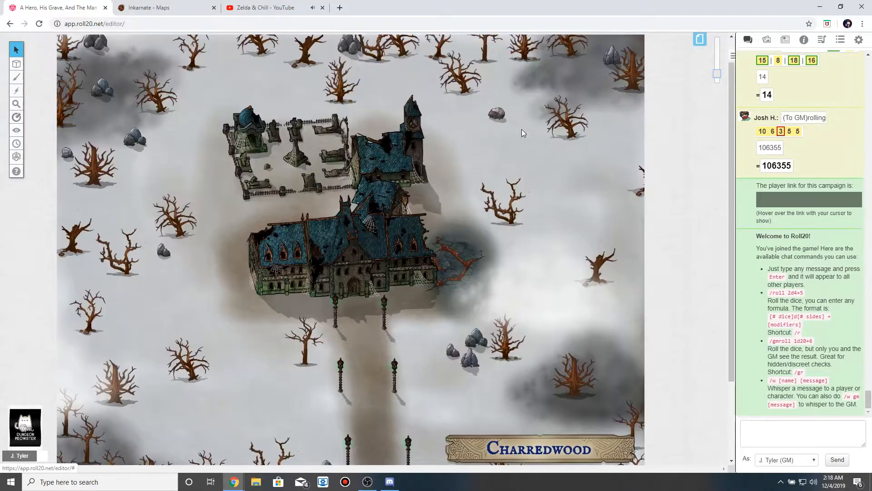
# Open the Urilon page and examine its snowy overworld map.
pyautogui.click(697, 44)
pyautogui.moveTo(447, 105); pyautogui.dragTo(715, 108)
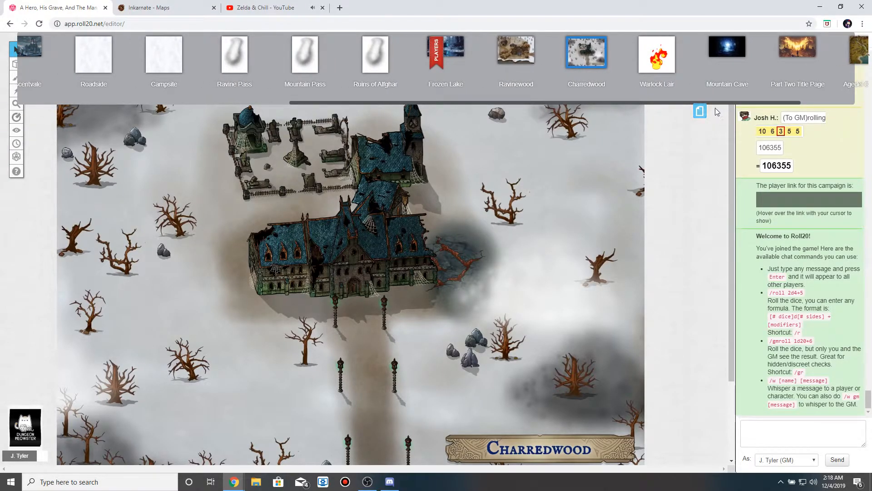
pyautogui.moveTo(659, 102); pyautogui.dragTo(282, 101)
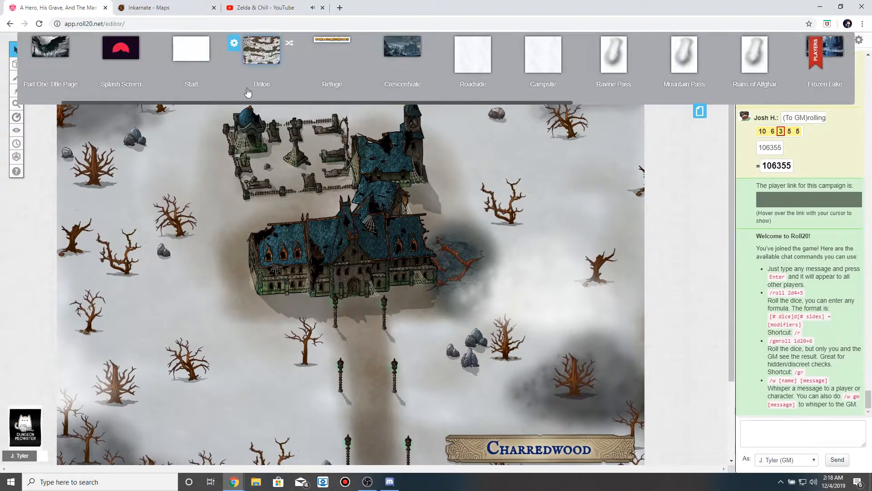
pyautogui.click(256, 64)
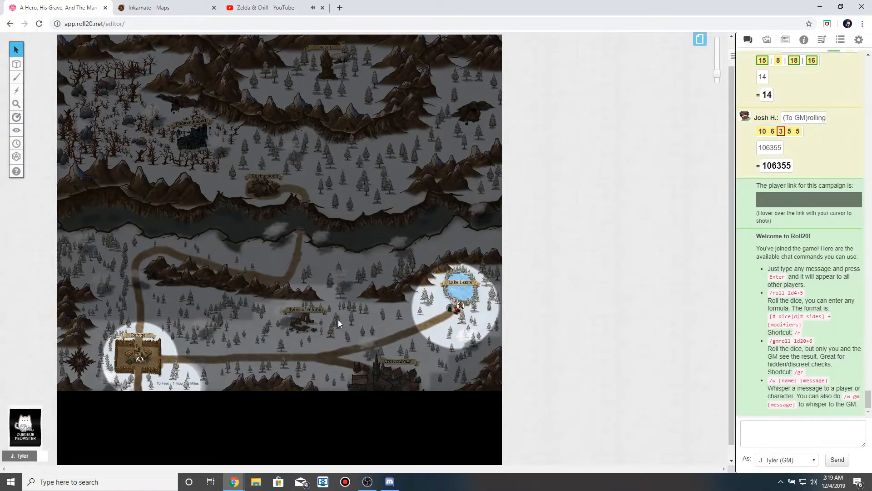
pyautogui.scroll(1, 338, 320)
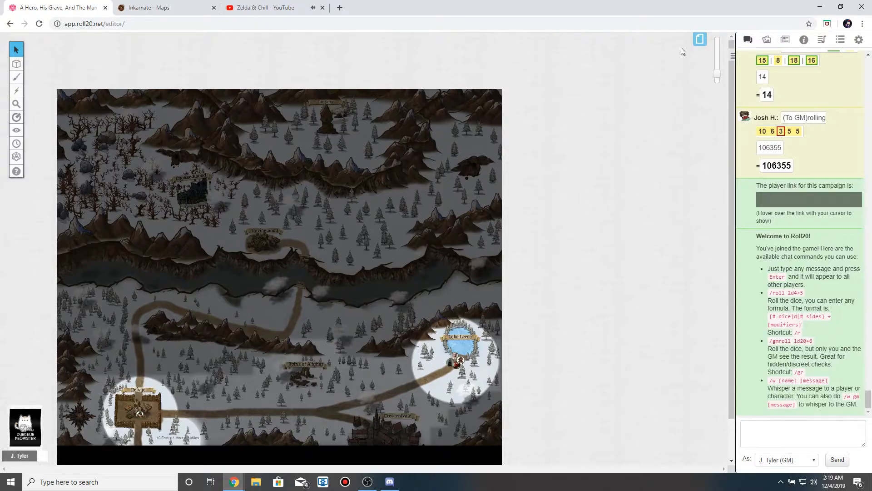
# Open the Ravinewood page again and examine the town map and the building interiors laid out beneath it.
pyautogui.click(699, 39)
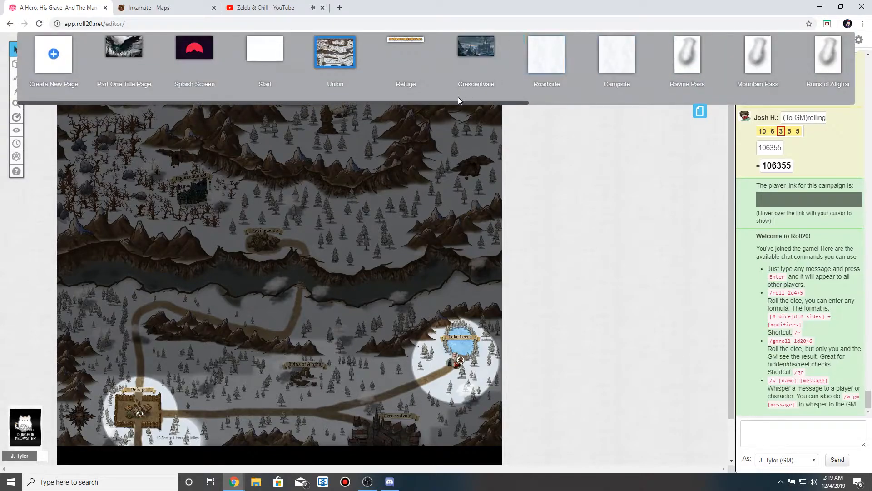
pyautogui.moveTo(450, 104); pyautogui.dragTo(710, 114)
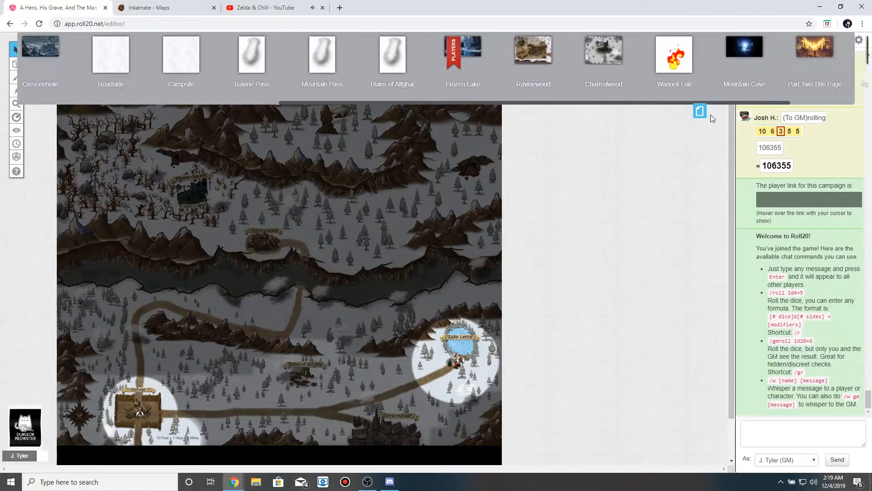
pyautogui.click(530, 52)
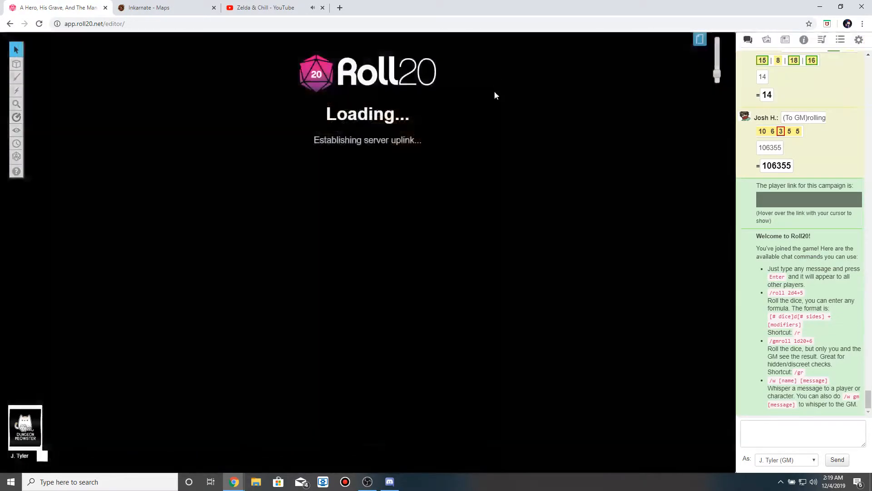
pyautogui.scroll(-3, 459, 187)
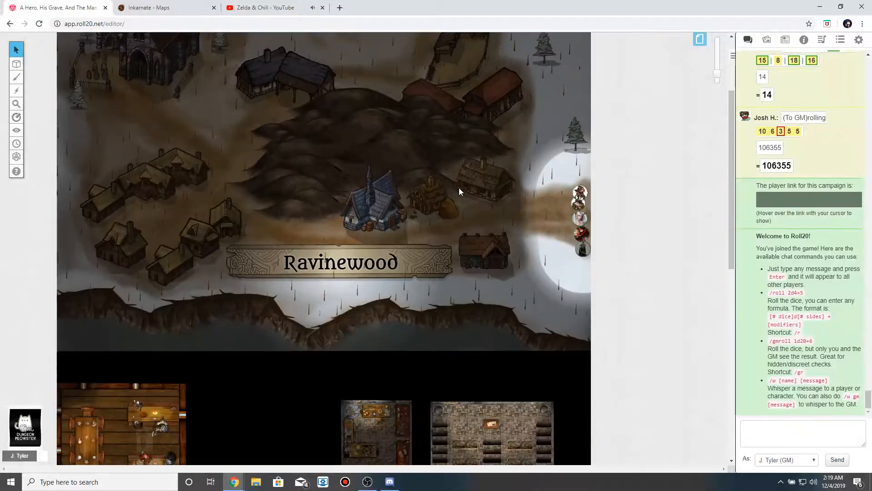
pyautogui.scroll(1, 458, 187)
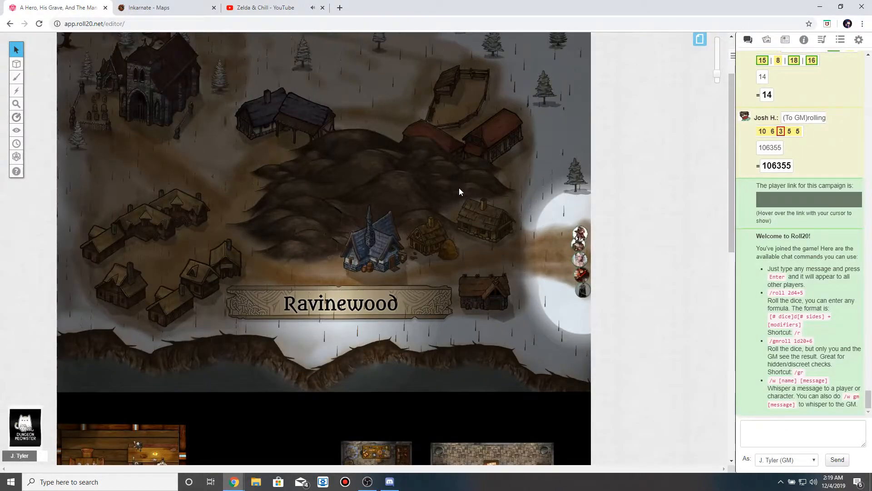
pyautogui.scroll(-5, 455, 236)
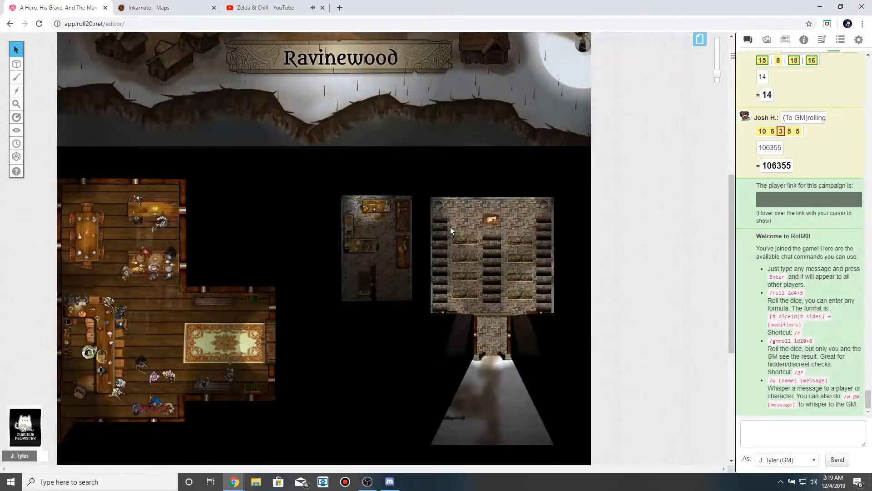
pyautogui.scroll(3, 450, 229)
pyautogui.scroll(2, 451, 230)
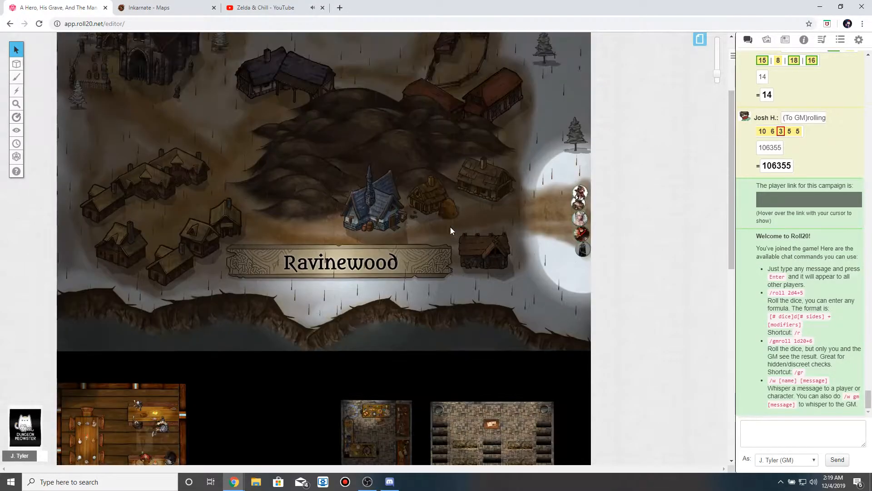
pyautogui.scroll(4, 450, 231)
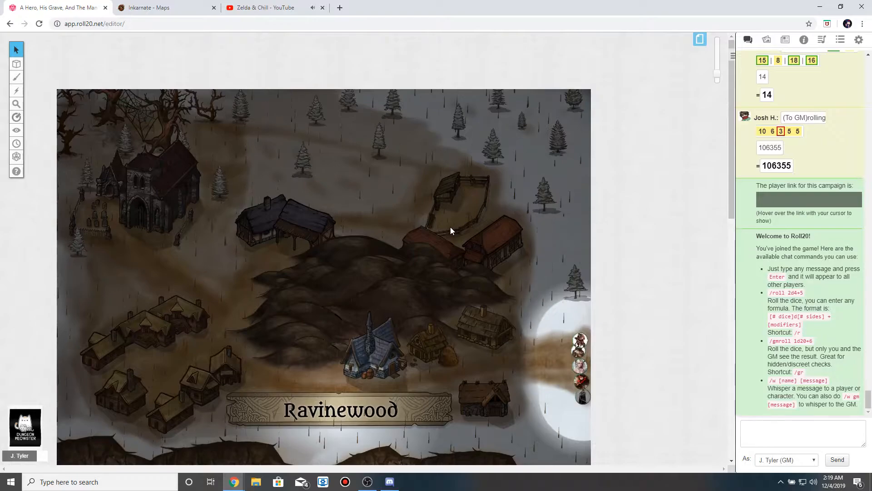
pyautogui.scroll(-2, 451, 229)
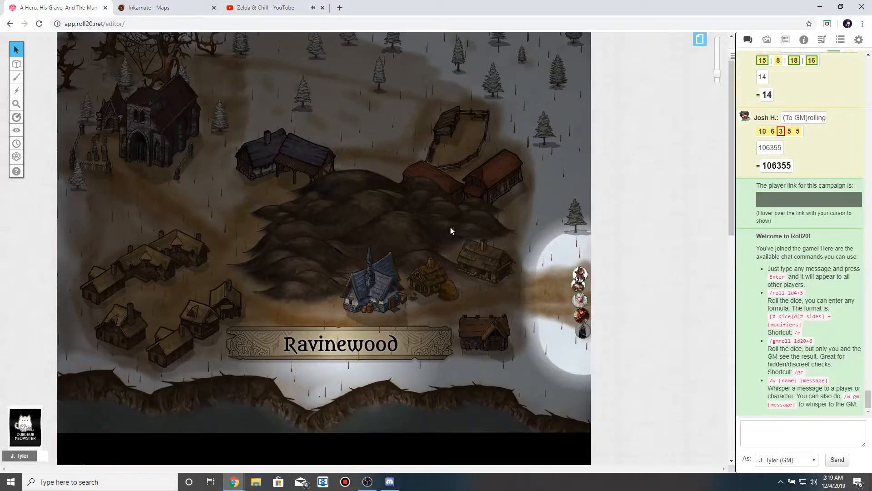
# Return to the Charredwood page to view the manor map.
pyautogui.click(699, 40)
pyautogui.moveTo(440, 102); pyautogui.dragTo(678, 102)
pyautogui.click(628, 61)
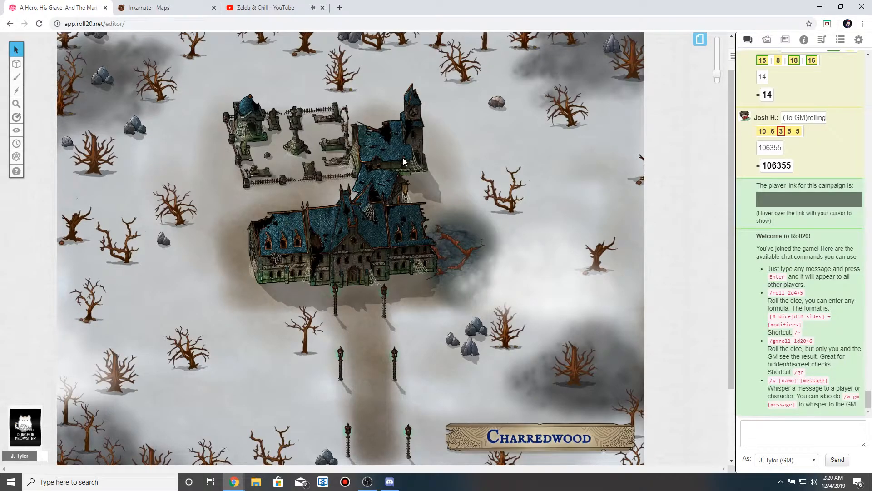
# Open the Warlock Lair page and examine its rooms and corridors.
pyautogui.click(699, 40)
pyautogui.moveTo(483, 104); pyautogui.dragTo(710, 106)
pyautogui.click(722, 65)
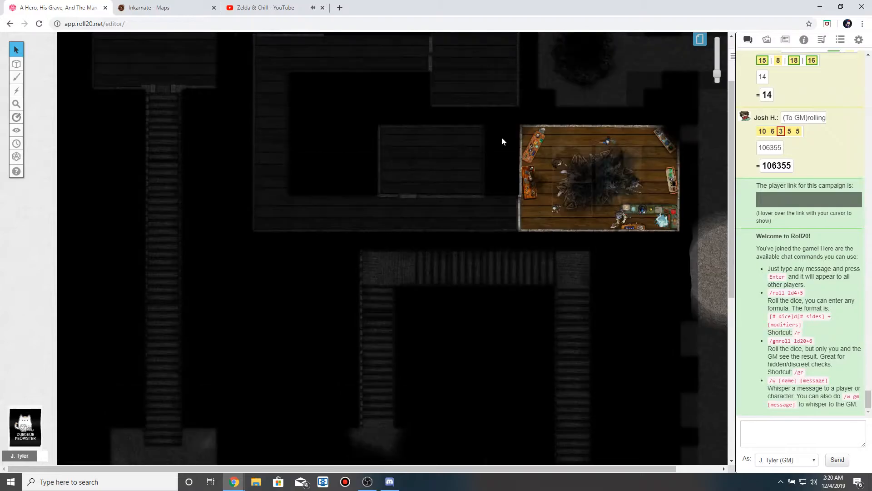
pyautogui.scroll(3, 501, 137)
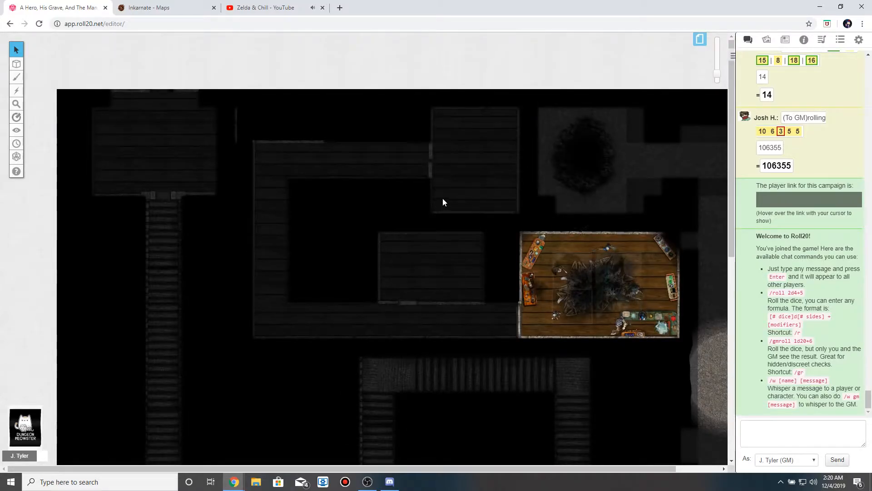
pyautogui.scroll(-1, 482, 180)
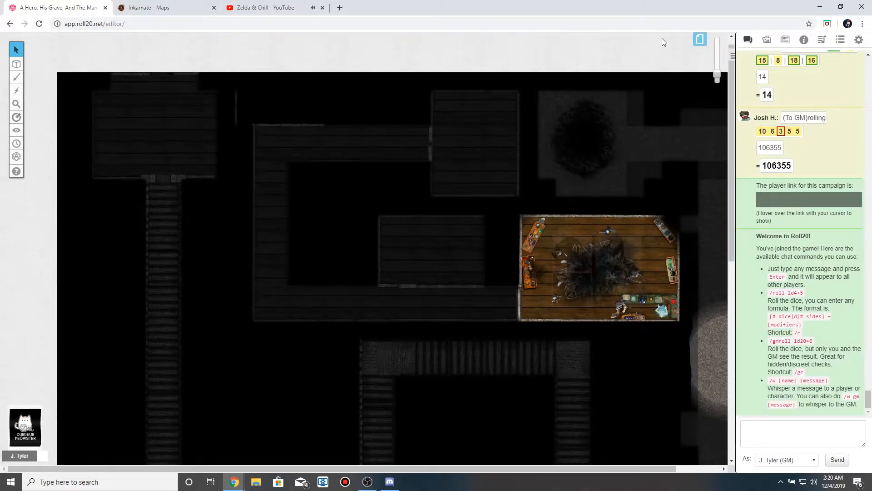
# Review the Warlock Lair page settings for fog of war, dynamic lighting and GM darkness opacity, and close them with no changes.
pyautogui.click(698, 41)
pyautogui.moveTo(493, 102); pyautogui.dragTo(787, 98)
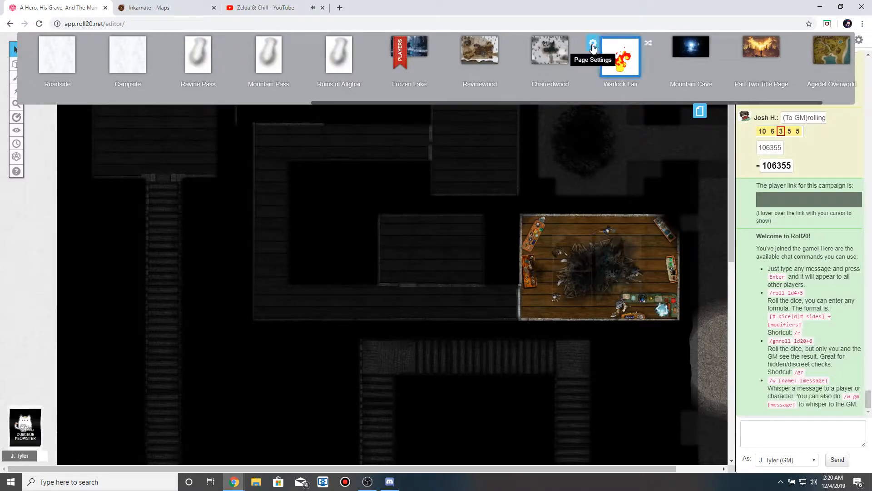
pyautogui.click(592, 46)
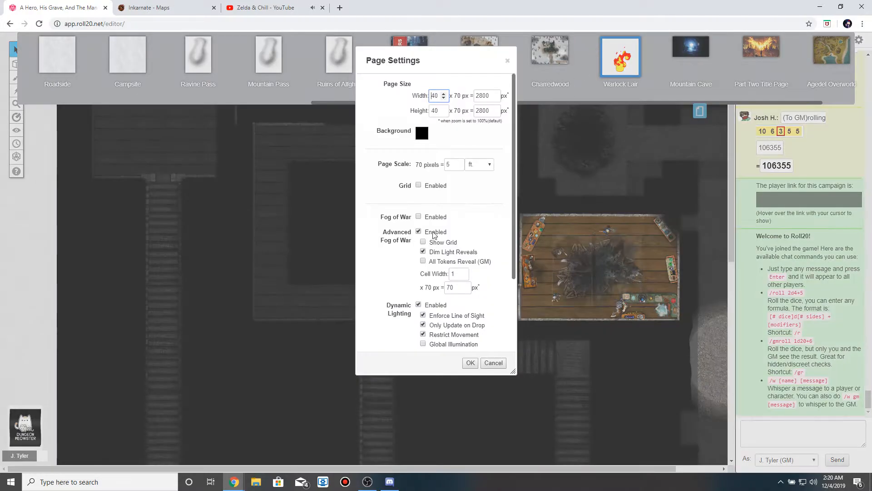
pyautogui.scroll(-2, 426, 249)
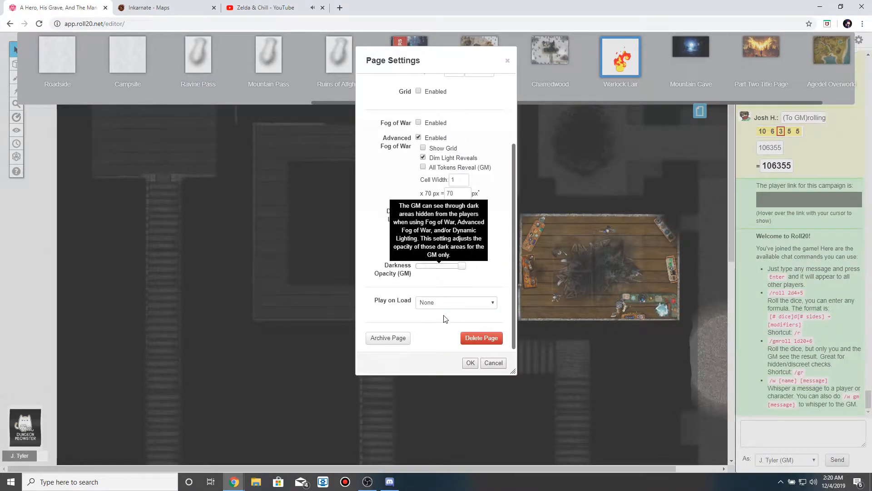
pyautogui.click(472, 362)
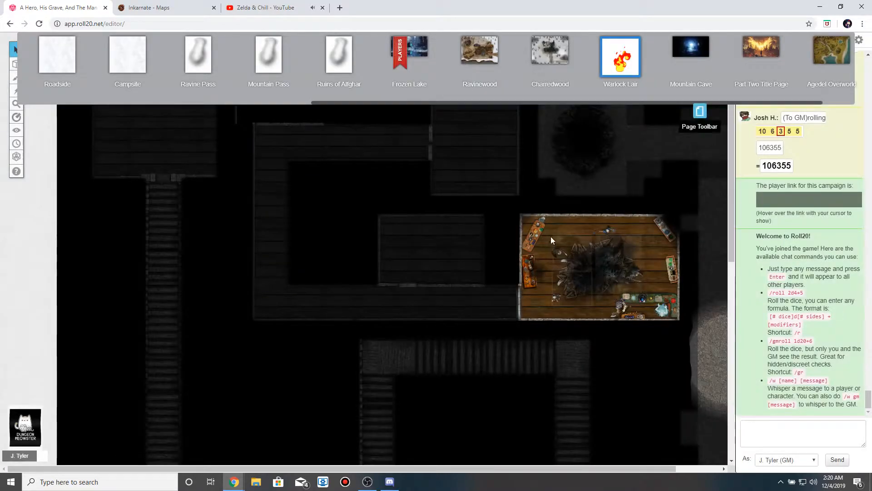
# Move the group of character tokens from the furnished room to the empty wooden room in the map's northwest corner.
pyautogui.click(550, 218)
pyautogui.moveTo(556, 234); pyautogui.dragTo(641, 311)
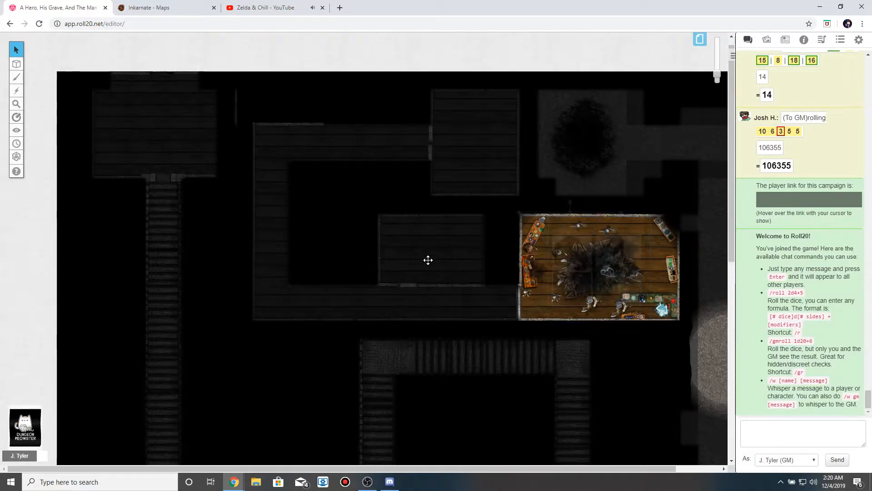
pyautogui.click(181, 138)
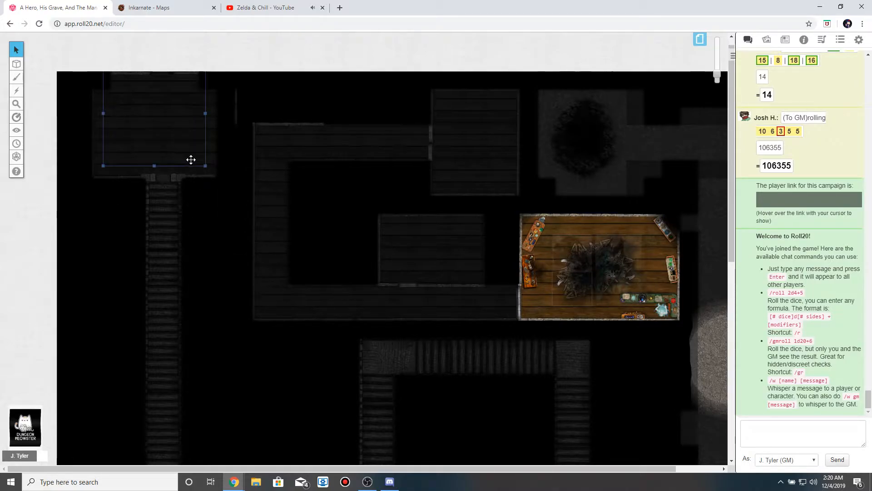
pyautogui.scroll(1, 191, 159)
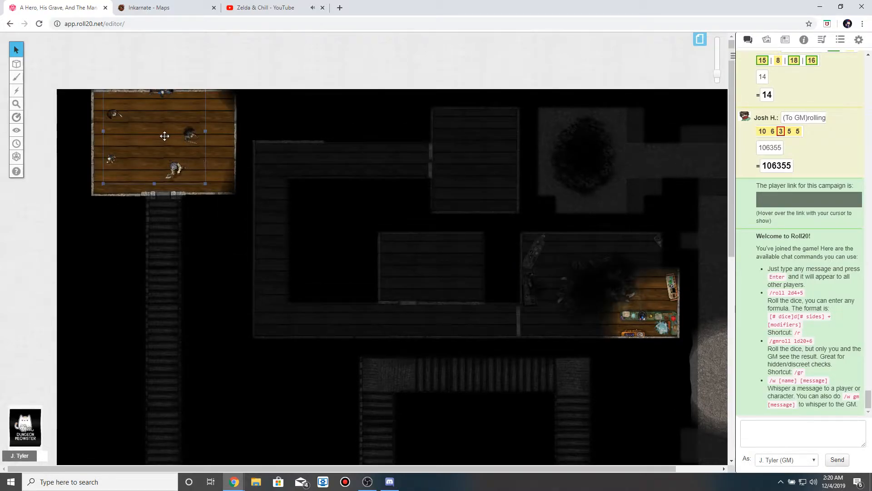
pyautogui.click(75, 141)
pyautogui.moveTo(164, 116); pyautogui.dragTo(166, 121)
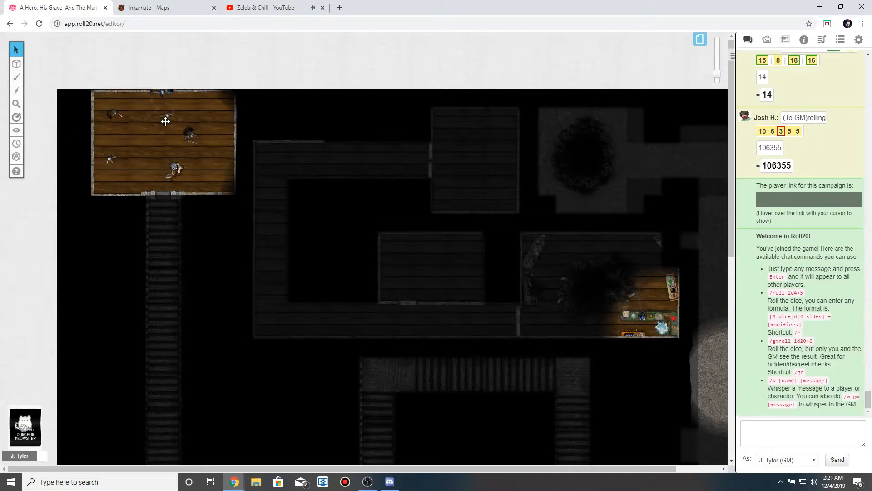
# Reset the fog of war on the Warlock Lair page.
pyautogui.click(16, 67)
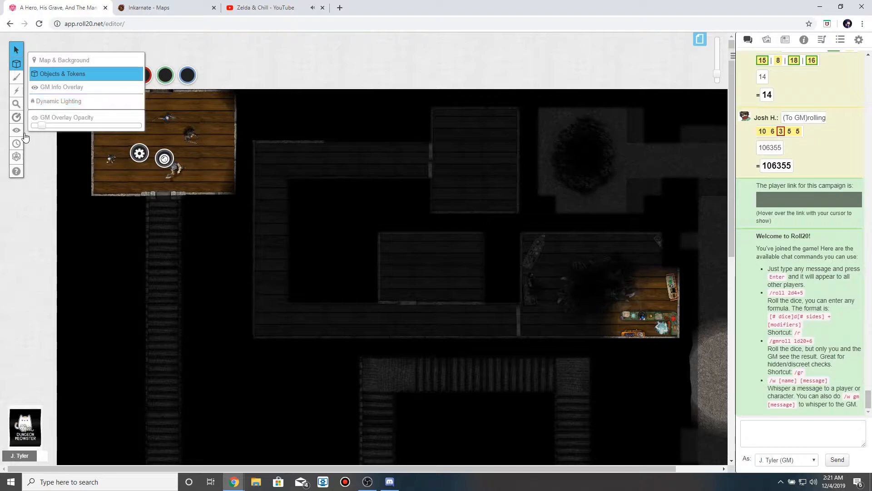
pyautogui.moveTo(16, 131)
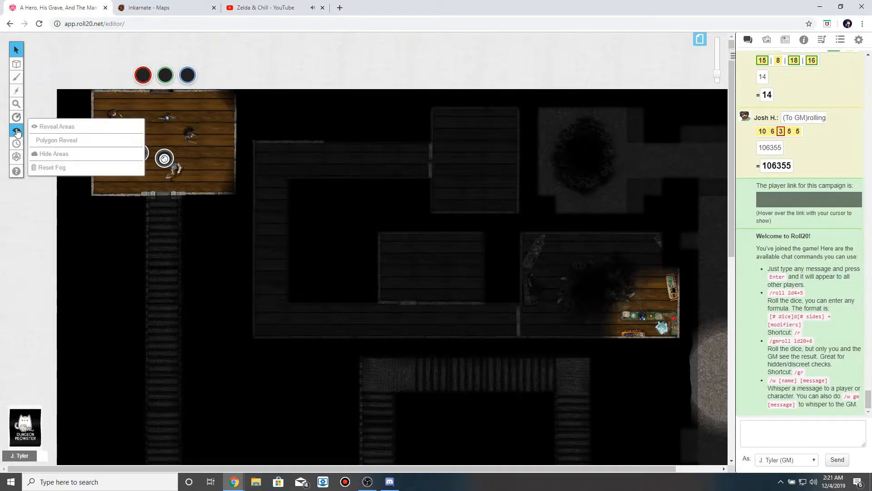
pyautogui.click(53, 168)
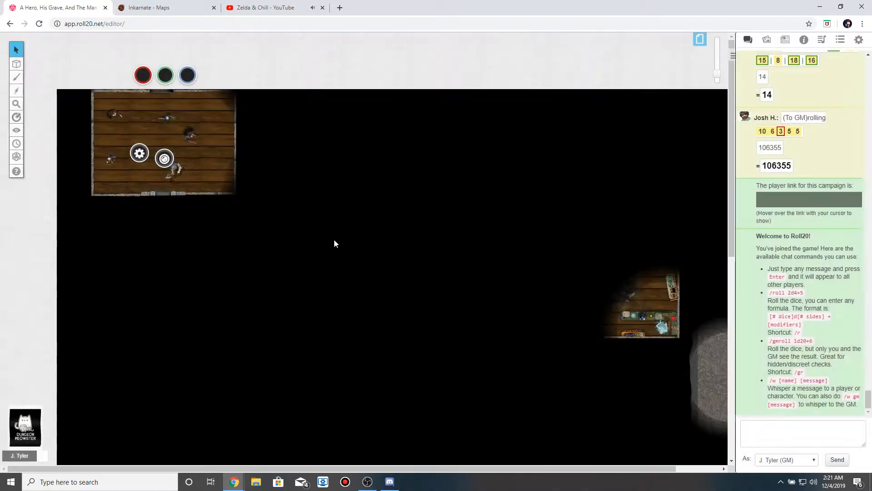
pyautogui.moveTo(655, 377); pyautogui.dragTo(557, 300)
pyautogui.scroll(-10, 546, 264)
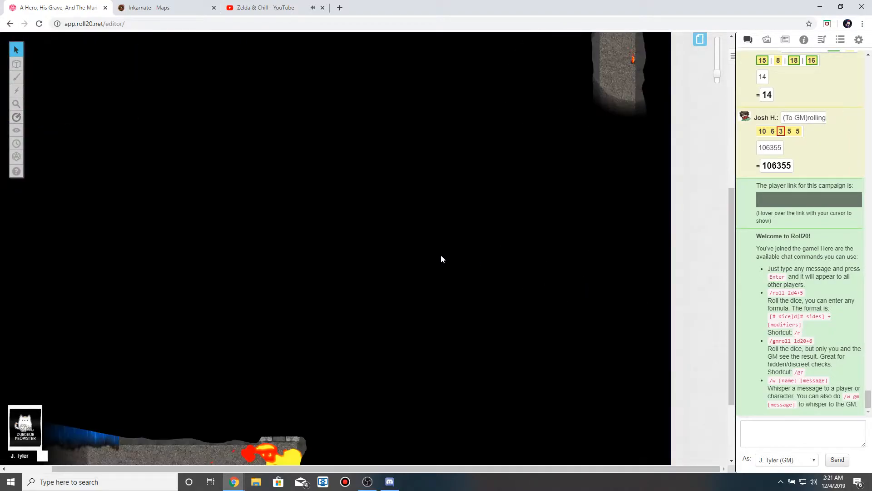
pyautogui.scroll(10, 301, 277)
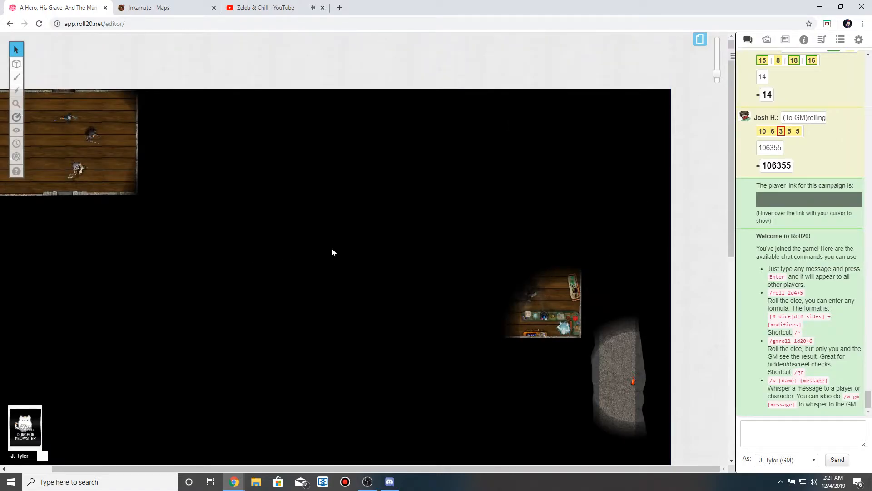
pyautogui.hscroll(-3, 331, 251)
# Move the black-haired character token out of the northwest room onto the top of the staircase and rotate it.
pyautogui.click(197, 129)
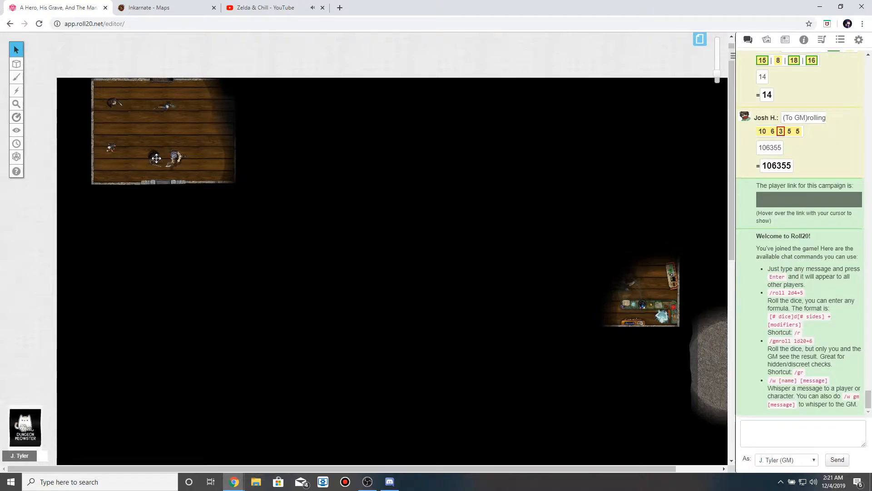
pyautogui.moveTo(157, 158); pyautogui.dragTo(158, 203)
pyautogui.moveTo(717, 74); pyautogui.dragTo(717, 68)
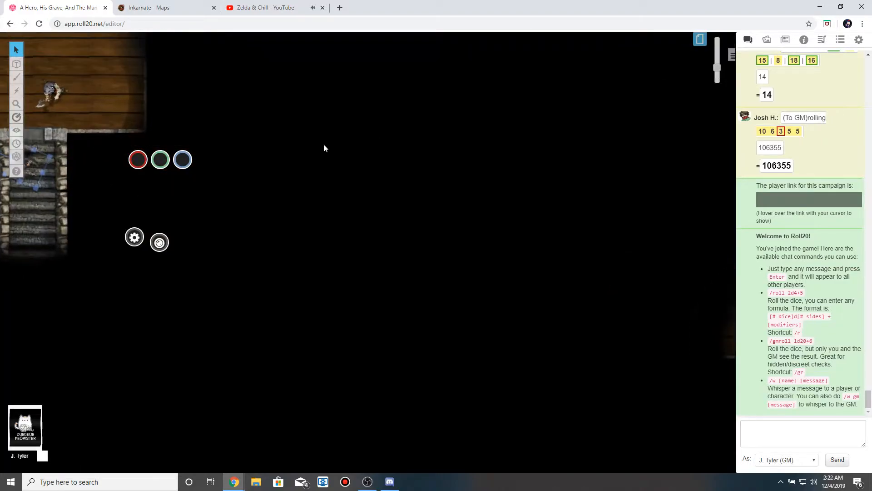
pyautogui.moveTo(137, 184); pyautogui.dragTo(299, 181)
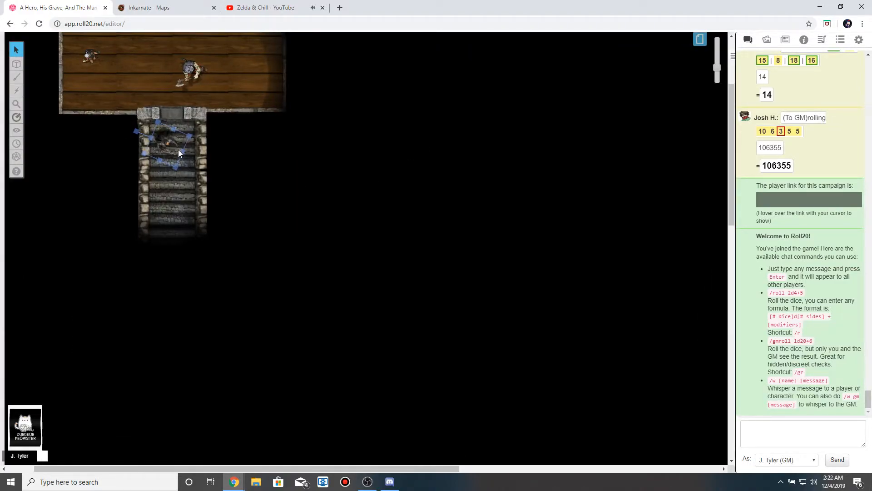
pyautogui.click(140, 131)
pyautogui.moveTo(138, 131); pyautogui.dragTo(172, 112)
pyautogui.click(194, 190)
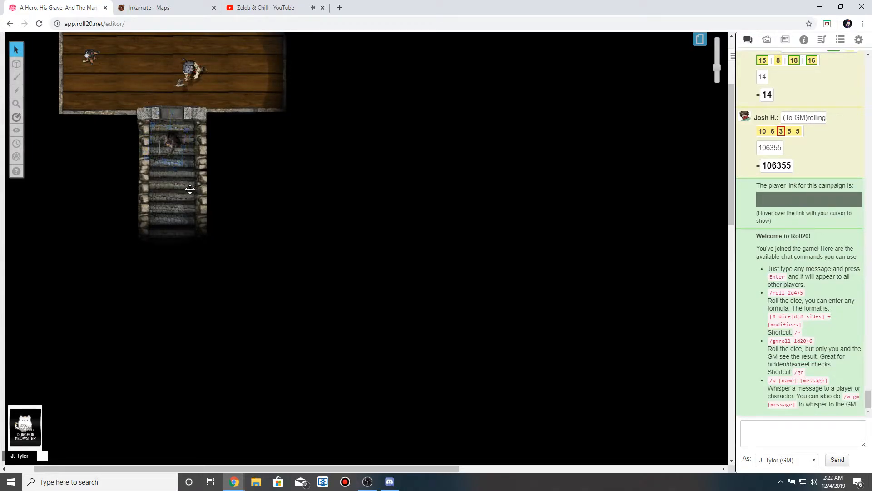
# Try moving the stair pieces off the stone passage on the map layer, undo the moves, and return to the Objects & Tokens layer.
pyautogui.click(37, 62)
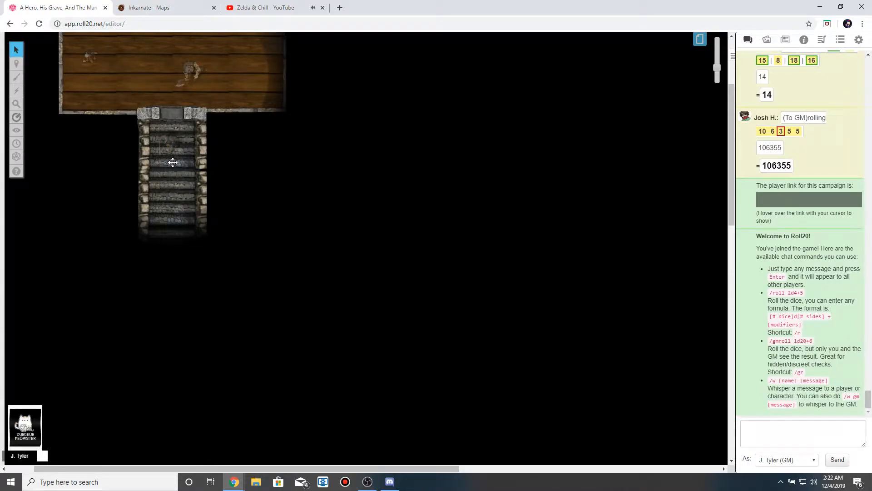
pyautogui.moveTo(185, 161); pyautogui.dragTo(239, 79)
pyautogui.moveTo(177, 185); pyautogui.dragTo(149, 64)
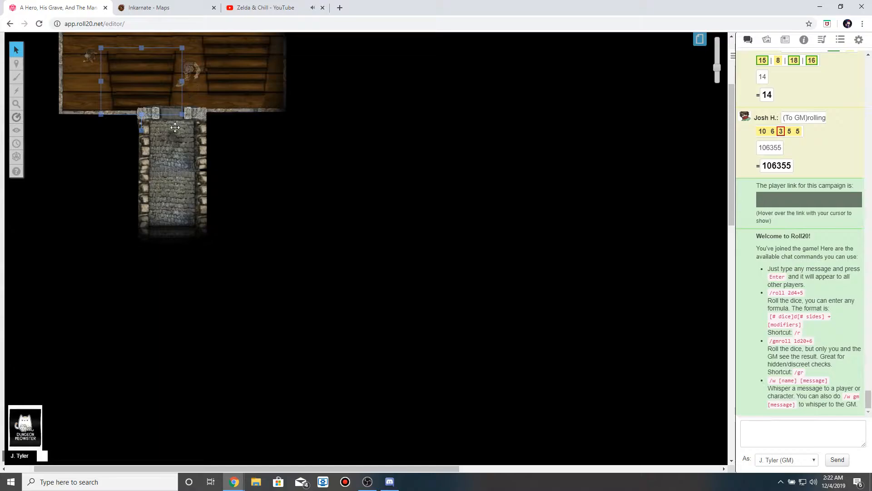
pyautogui.hotkey('ctrl', 'z')
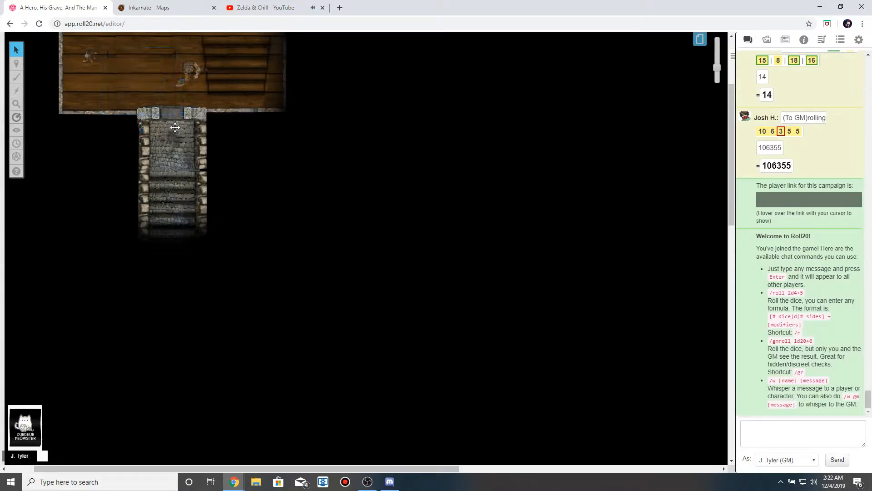
pyautogui.hotkey('ctrl', 'z')
pyautogui.hotkey('ctrl', 'z')
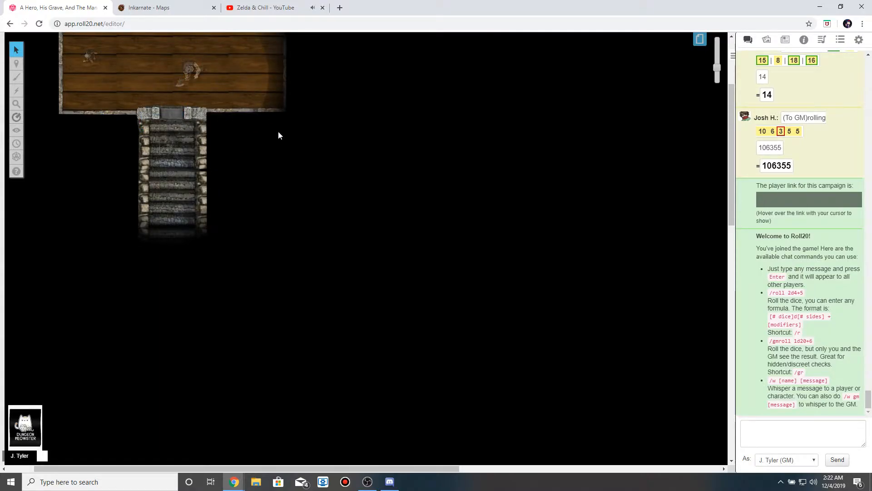
pyautogui.moveTo(16, 63)
pyautogui.click(50, 73)
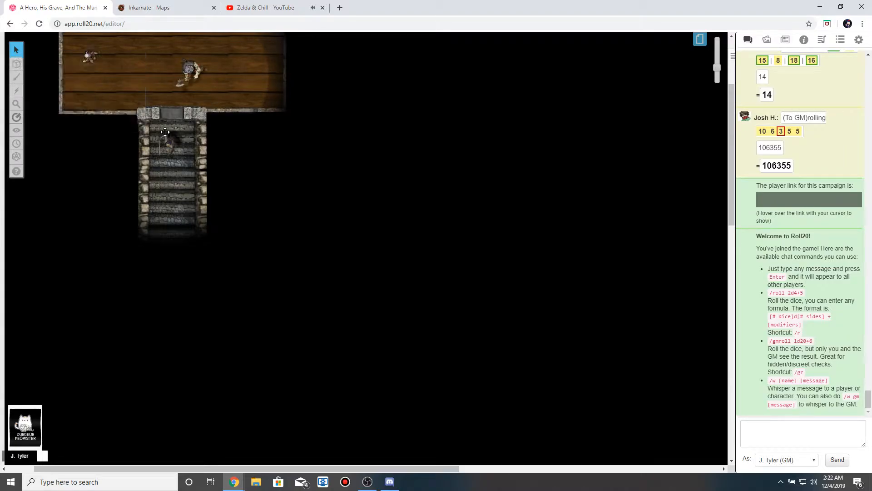
# Move the token in stages down the staircase to reveal the steps below the room.
pyautogui.scroll(-2, 165, 132)
pyautogui.moveTo(178, 149); pyautogui.dragTo(173, 152)
pyautogui.scroll(-1, 178, 150)
pyautogui.scroll(-1, 175, 148)
pyautogui.moveTo(175, 111); pyautogui.dragTo(177, 203)
pyautogui.scroll(-1, 178, 205)
pyautogui.moveTo(177, 163); pyautogui.dragTo(174, 221)
pyautogui.scroll(-1, 174, 221)
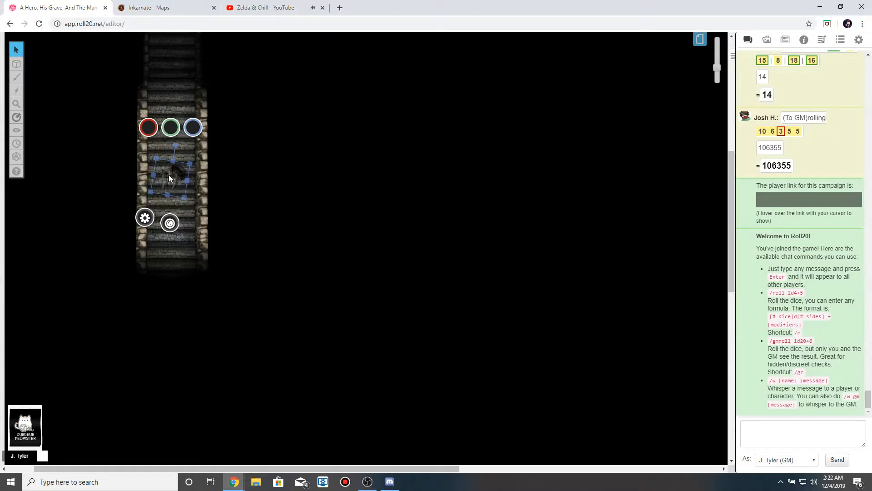
# Examine the explored stretch of staircase and move the token back up into the wooden room.
pyautogui.scroll(4, 171, 180)
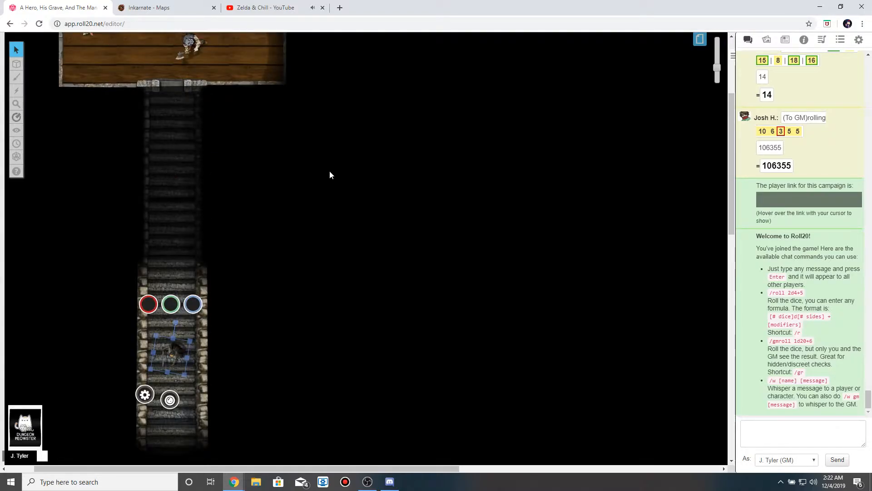
pyautogui.scroll(2, 291, 169)
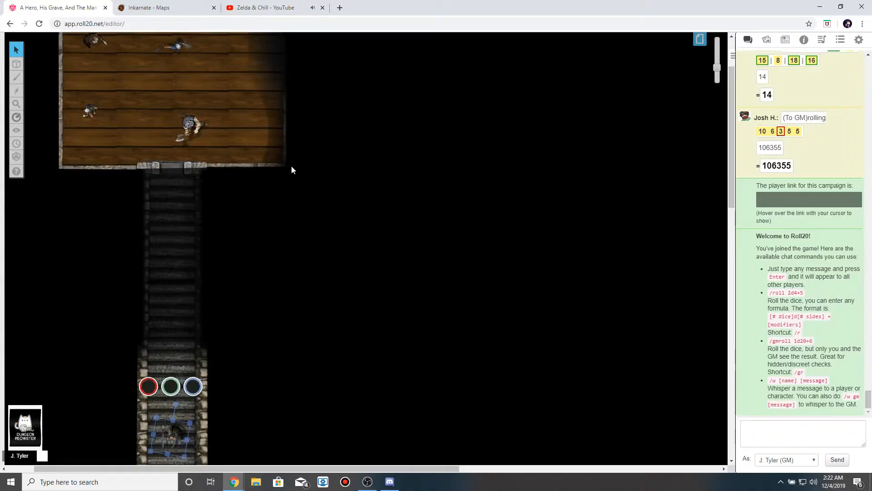
pyautogui.scroll(-3, 255, 162)
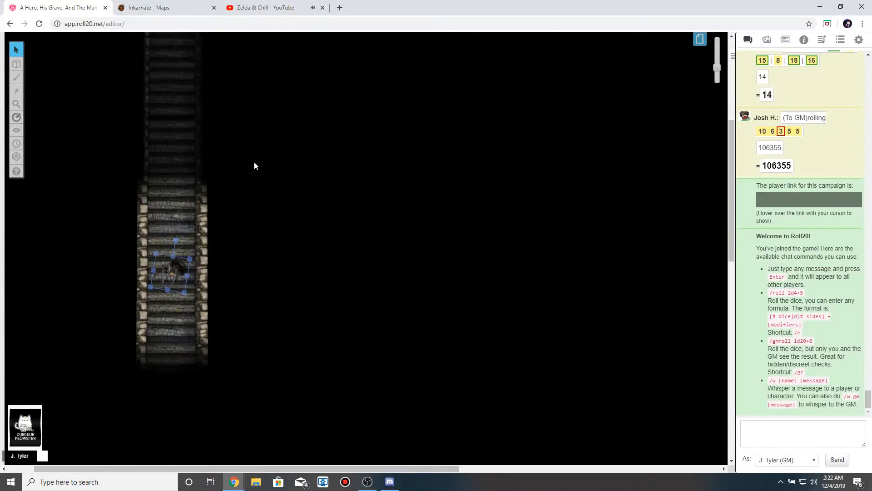
pyautogui.scroll(1, 209, 275)
pyautogui.moveTo(175, 348); pyautogui.dragTo(204, 175)
pyautogui.scroll(1, 185, 145)
pyautogui.scroll(3, 186, 145)
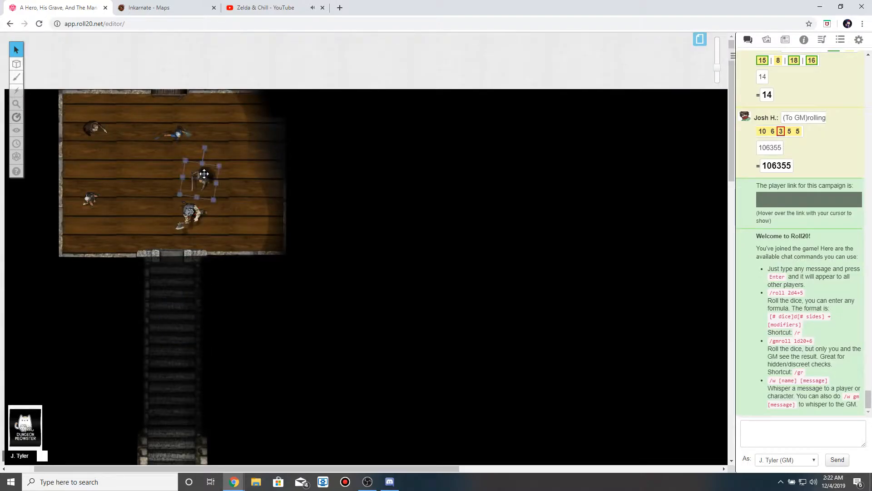
pyautogui.click(151, 174)
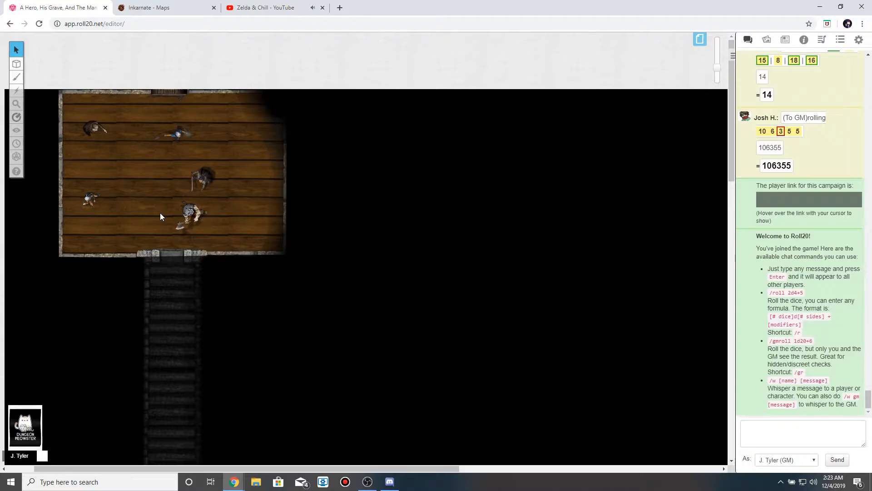
pyautogui.click(200, 183)
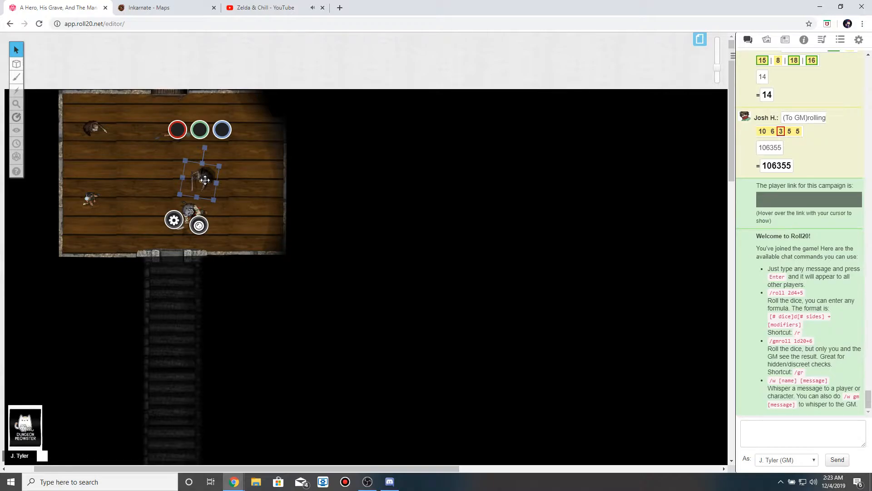
pyautogui.click(259, 174)
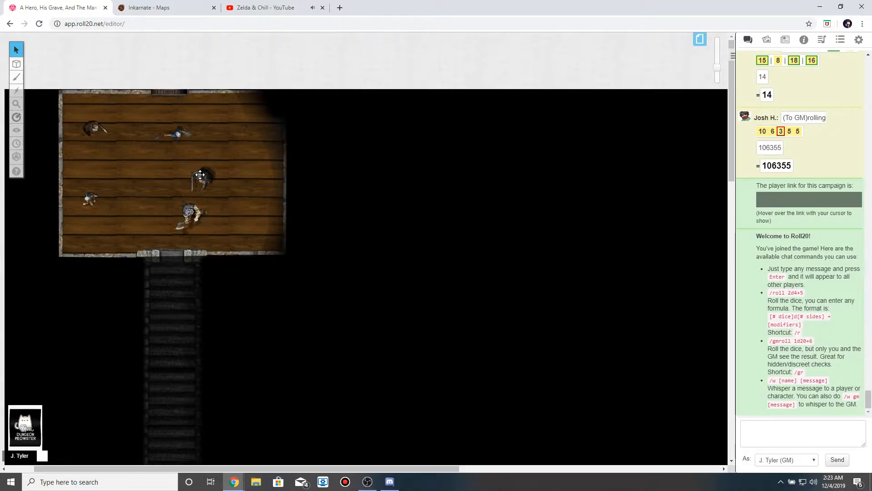
# Move the same token out of the room again and past the previously explored part of the staircase.
pyautogui.scroll(-5, 200, 175)
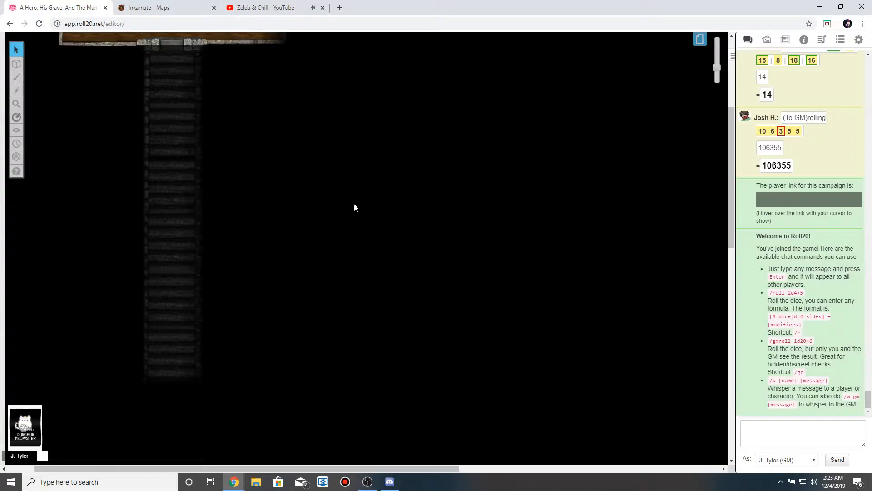
pyautogui.moveTo(259, 202); pyautogui.dragTo(411, 240)
pyautogui.scroll(3, 411, 239)
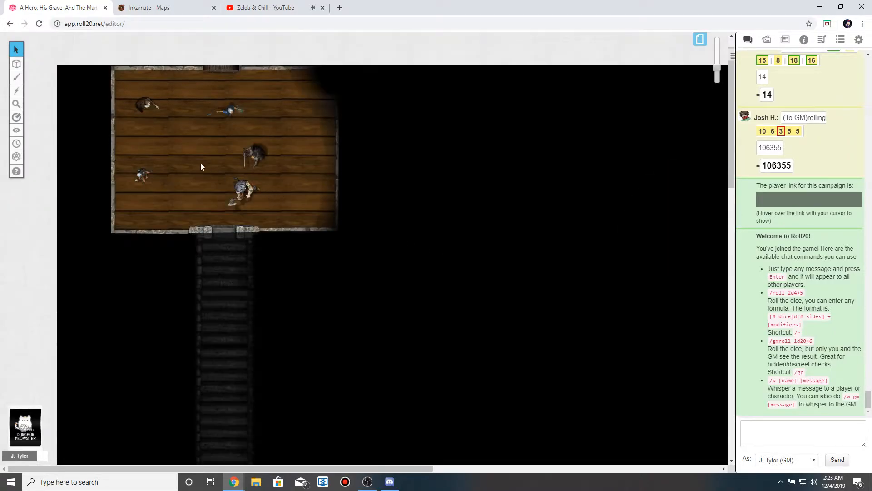
pyautogui.moveTo(242, 222); pyautogui.dragTo(225, 322)
pyautogui.scroll(-3, 224, 292)
pyautogui.scroll(-4, 225, 323)
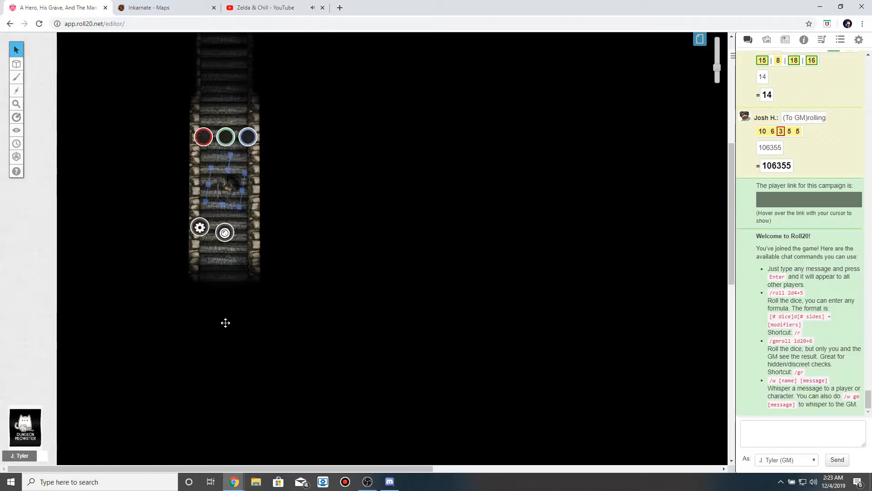
pyautogui.click(227, 142)
pyautogui.moveTo(228, 142); pyautogui.dragTo(224, 231)
pyautogui.scroll(-1, 223, 230)
pyautogui.scroll(-1, 224, 230)
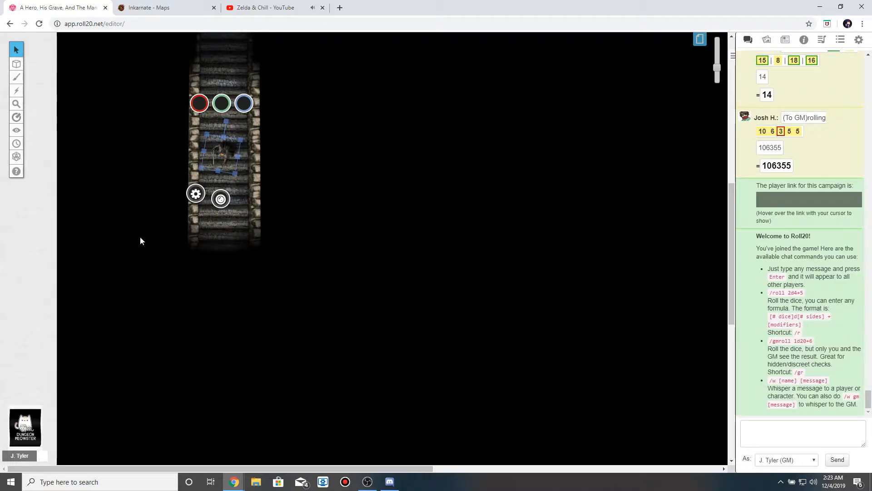
# Move the token down the remaining steps to the foot of the staircase.
pyautogui.moveTo(222, 152); pyautogui.dragTo(223, 225)
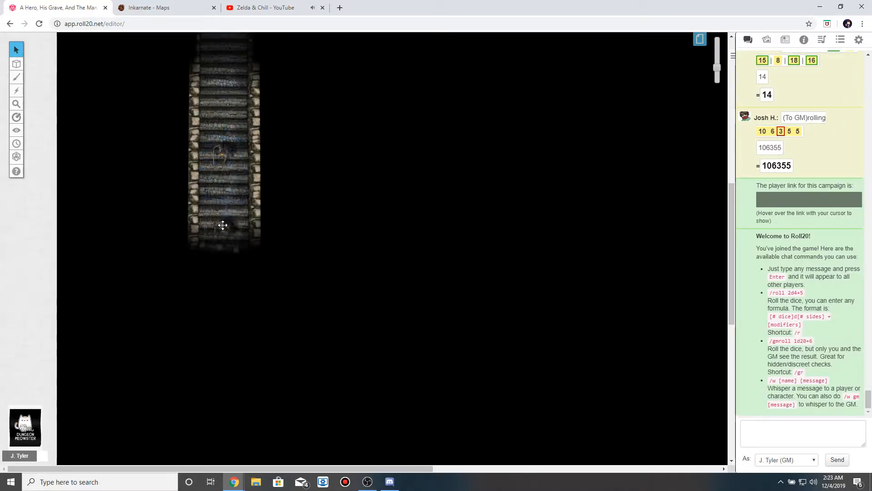
pyautogui.scroll(-3, 223, 225)
pyautogui.click(225, 109)
pyautogui.moveTo(231, 183); pyautogui.dragTo(228, 206)
pyautogui.scroll(-1, 229, 205)
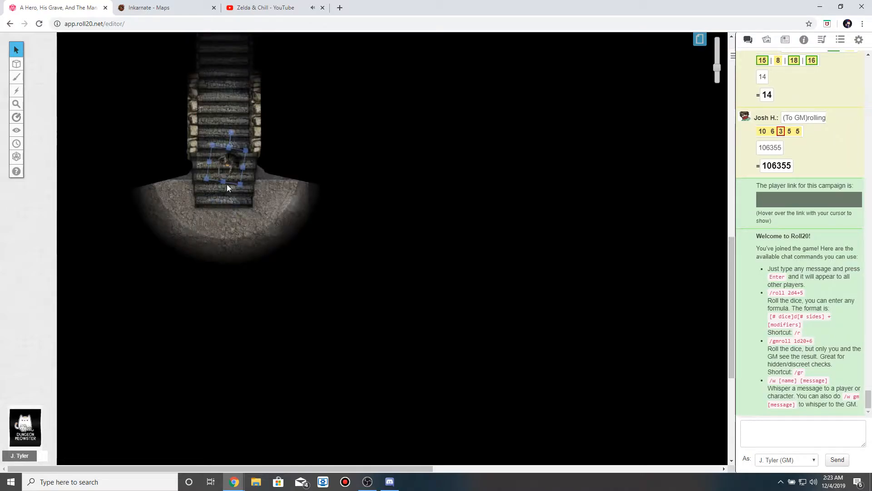
pyautogui.scroll(-1, 226, 185)
# Move the token off the stairs, across the stone cavern floor and into the blue water.
pyautogui.click(227, 164)
pyautogui.click(229, 118)
pyautogui.moveTo(228, 120); pyautogui.dragTo(228, 200)
pyautogui.scroll(-1, 229, 200)
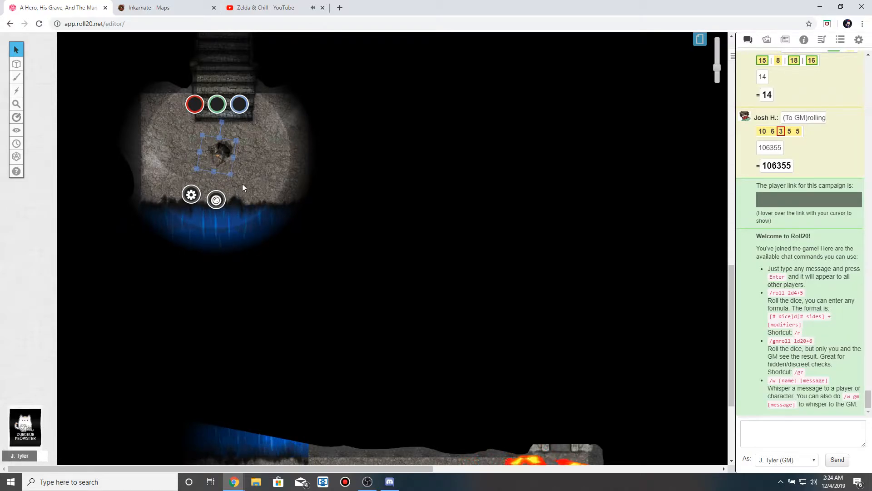
pyautogui.moveTo(223, 154); pyautogui.dragTo(217, 207)
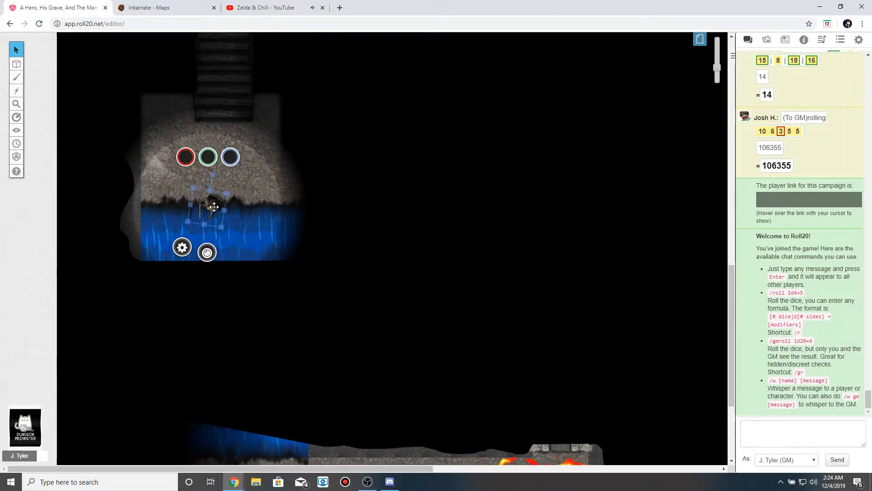
pyautogui.moveTo(214, 207); pyautogui.dragTo(221, 231)
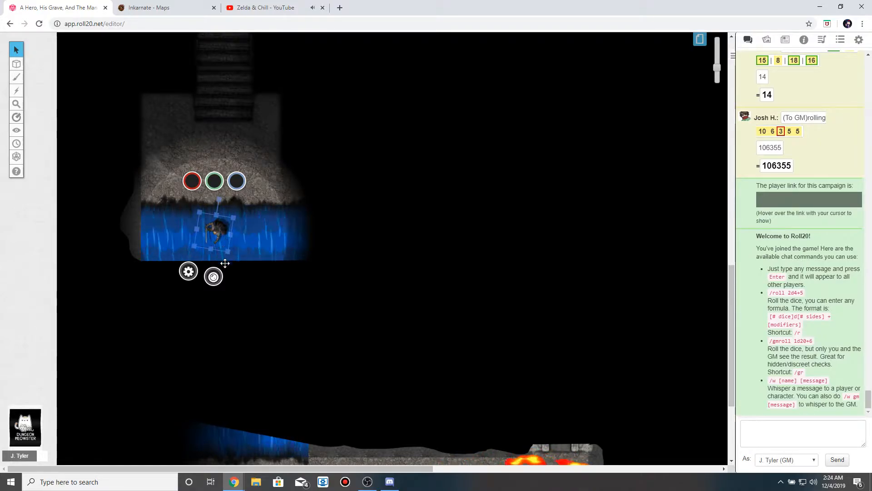
# Move the token out of the upper water, across the dark gap, to the bank of the lower stretch of water.
pyautogui.click(231, 266)
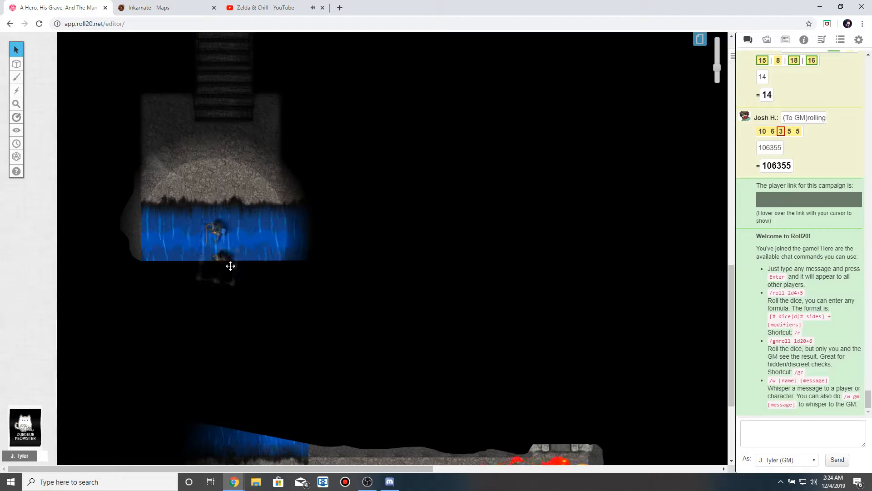
pyautogui.click(223, 241)
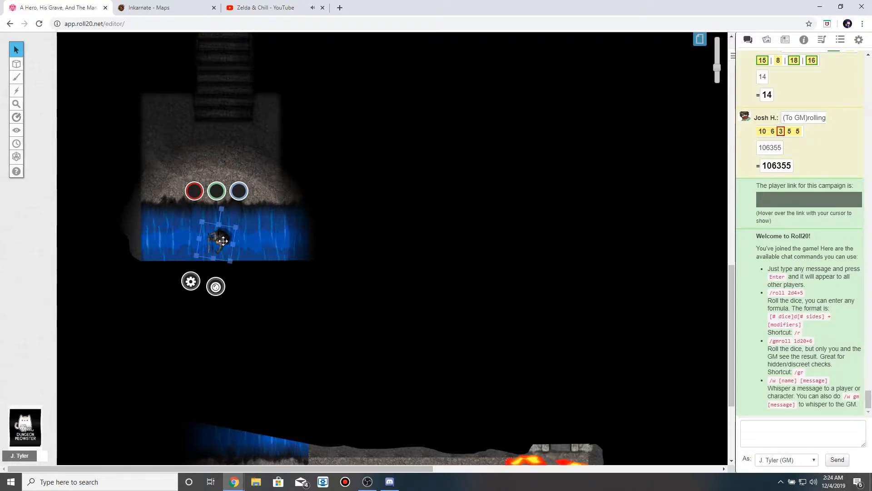
pyautogui.moveTo(225, 246); pyautogui.dragTo(226, 371)
pyautogui.scroll(-2, 227, 336)
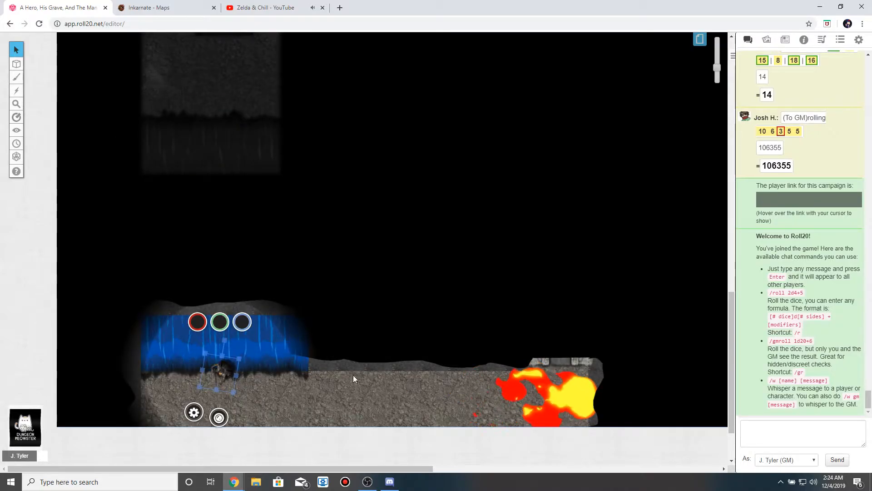
# Move the token off the water's edge onto the stone floor of the lower corridor.
pyautogui.click(325, 388)
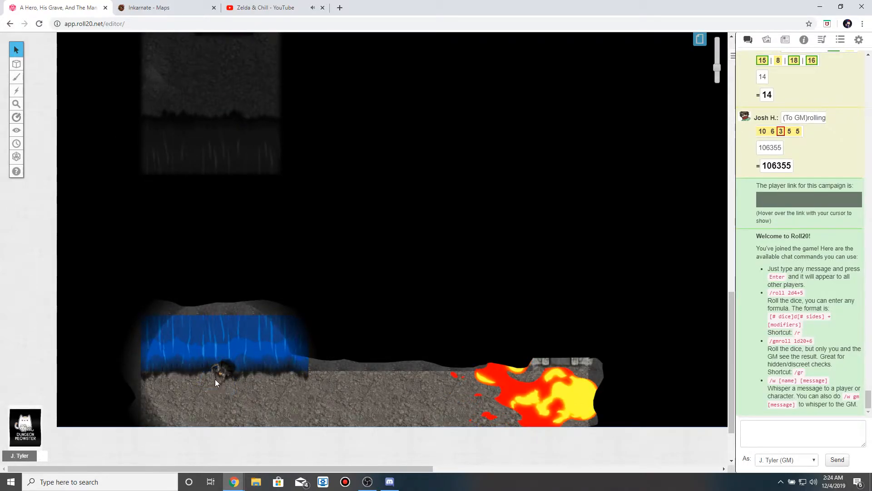
pyautogui.moveTo(223, 382); pyautogui.dragTo(235, 410)
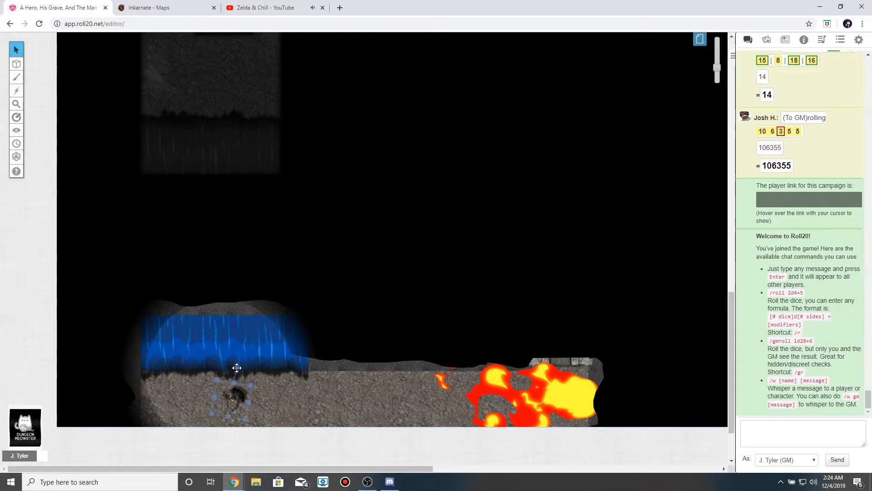
pyautogui.click(224, 368)
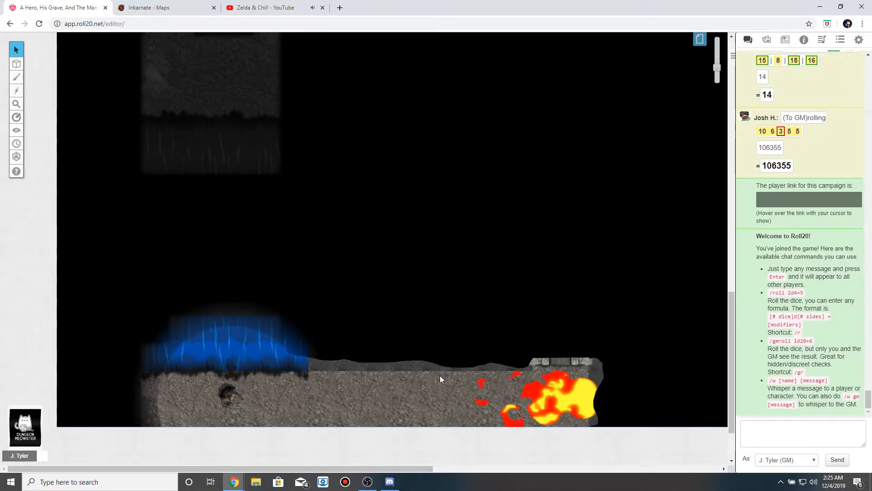
pyautogui.moveTo(429, 361); pyautogui.dragTo(404, 353)
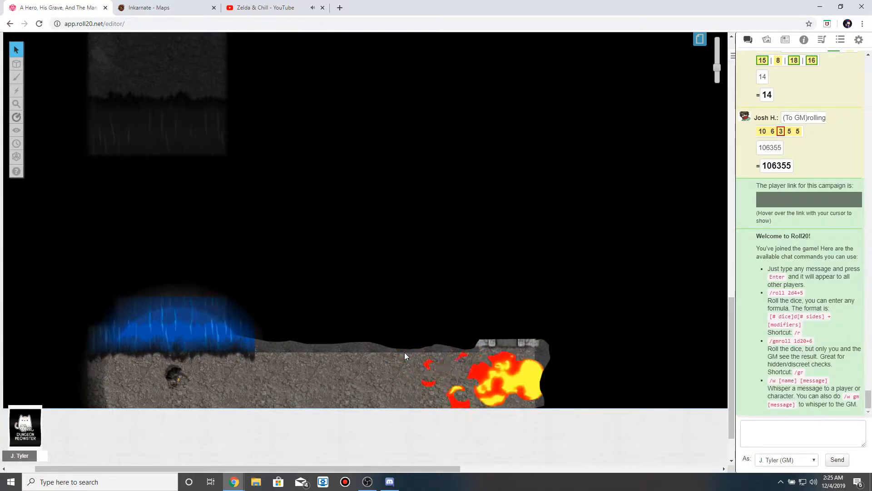
# Try to reposition the artwork at the water's edge on the Map & Background layer.
pyautogui.click(225, 354)
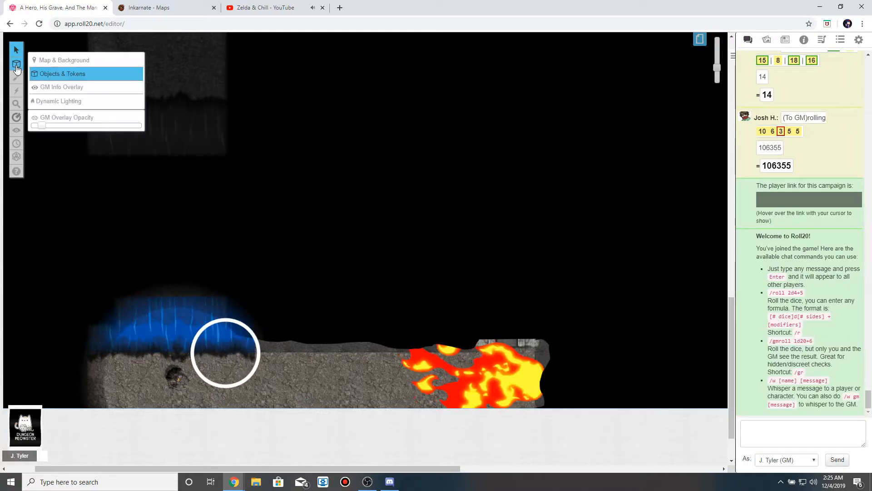
pyautogui.click(40, 61)
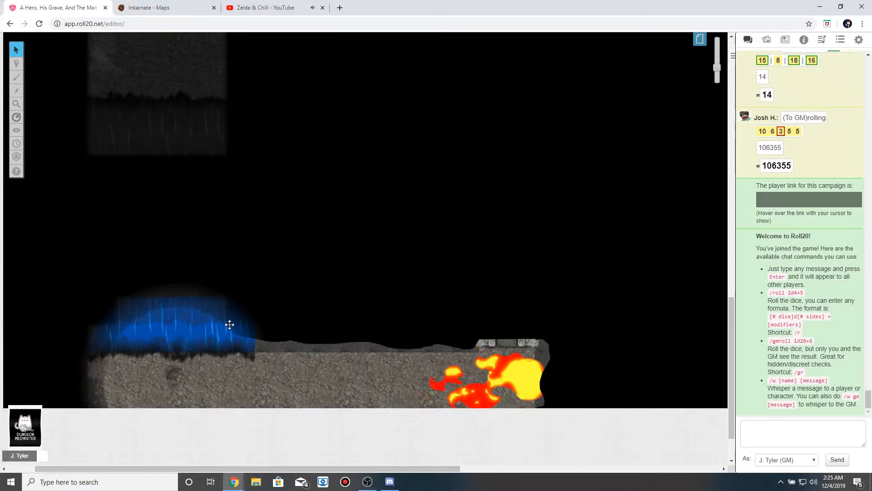
pyautogui.moveTo(246, 353); pyautogui.dragTo(222, 383)
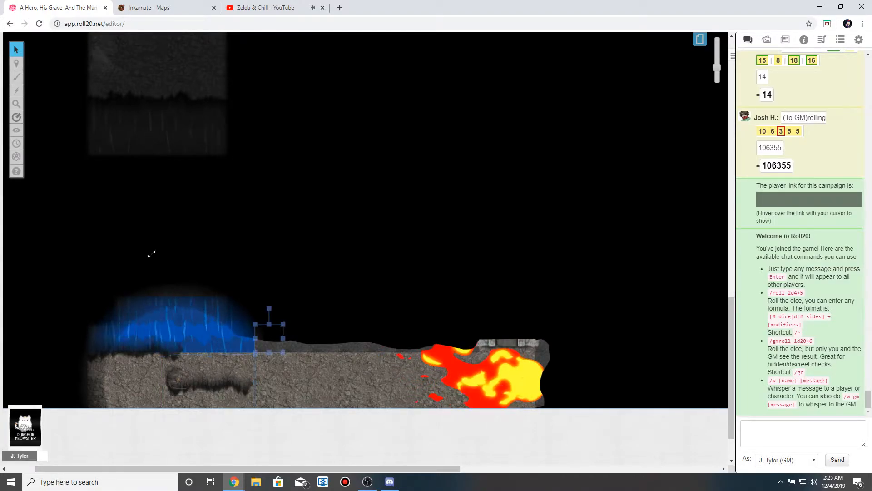
# Undo the background artwork changes and return to the Objects & Tokens layer.
pyautogui.moveTo(22, 67)
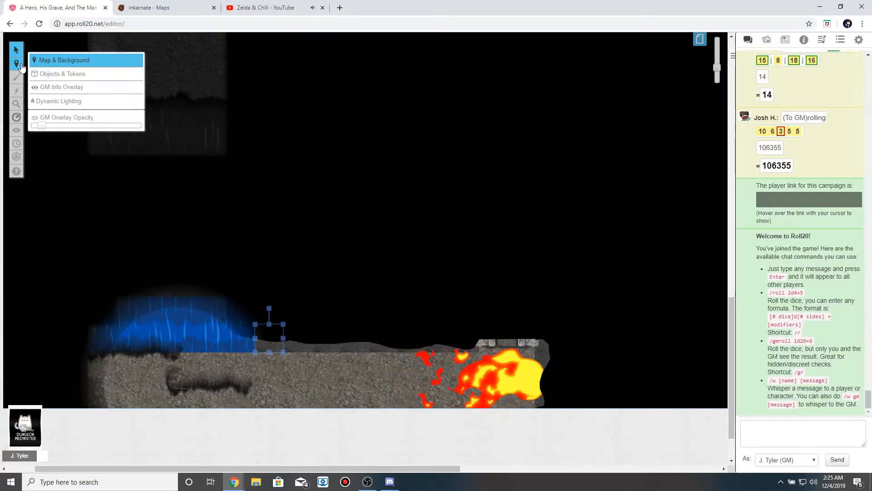
pyautogui.hotkey('ctrl', 'z')
pyautogui.hotkey('ctrl', 'z')
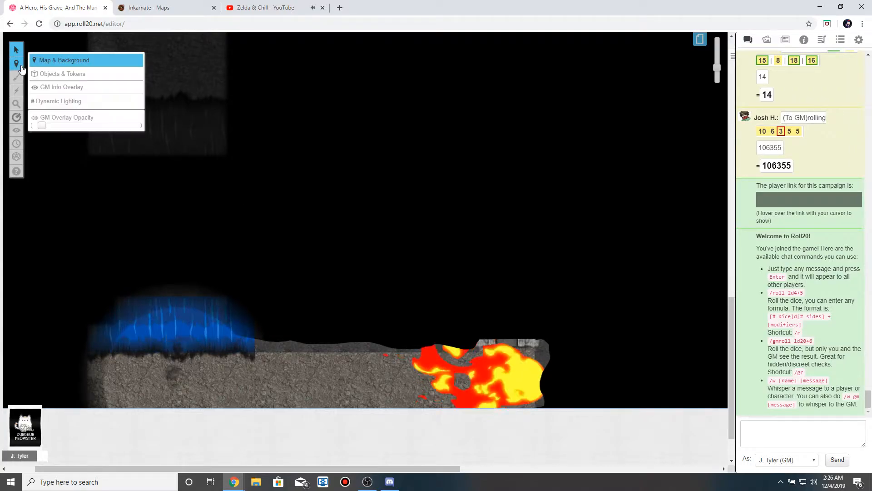
pyautogui.click(50, 74)
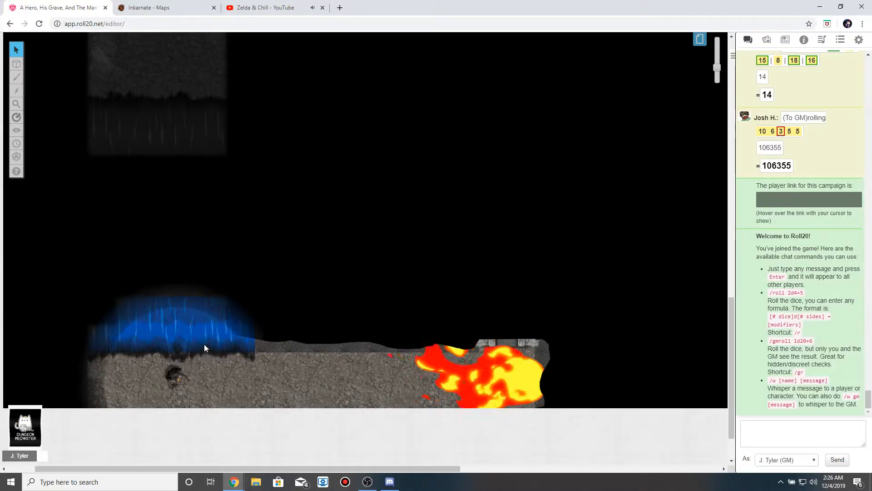
# Move the token along the stone corridor, past the fire, and through the stone doorway into the chamber.
pyautogui.moveTo(206, 378); pyautogui.dragTo(314, 379)
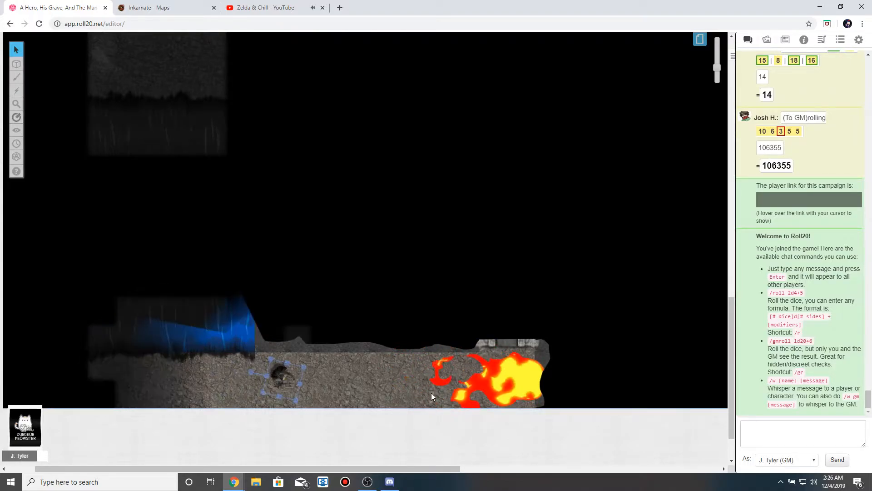
pyautogui.click(461, 382)
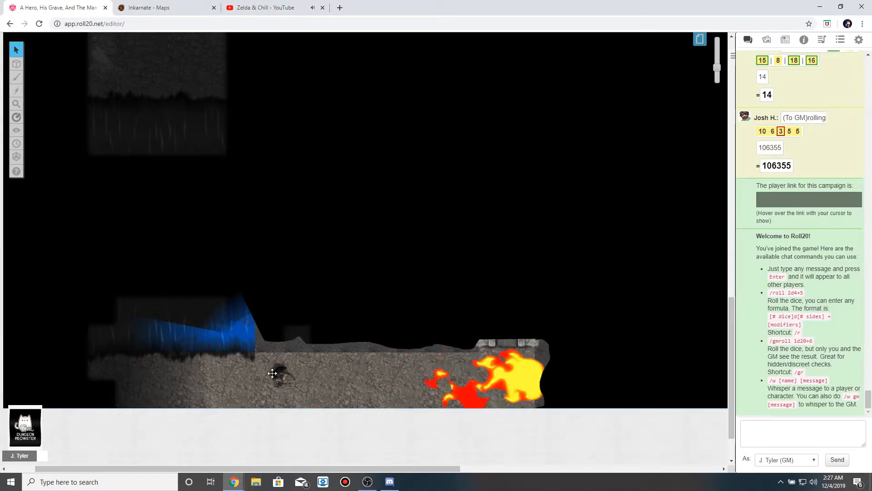
pyautogui.moveTo(310, 389); pyautogui.dragTo(501, 323)
pyautogui.click(501, 323)
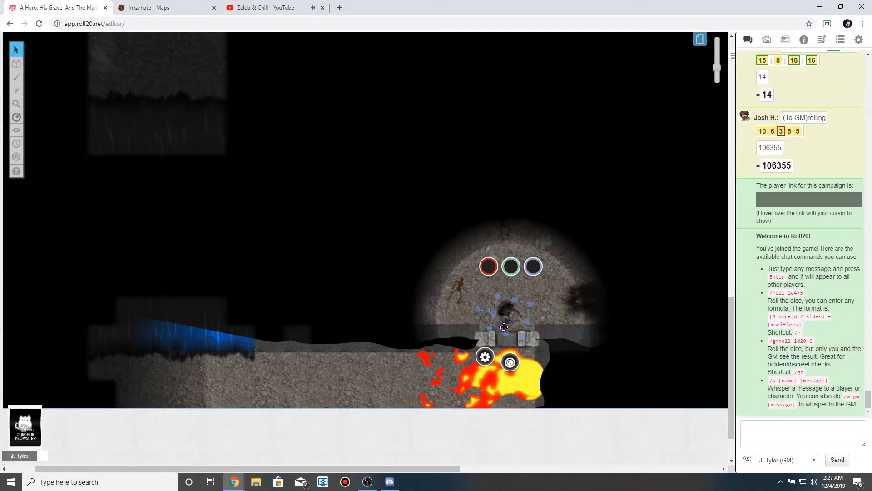
# Move the token up to the middle of the skeleton chamber and rotate it.
pyautogui.moveTo(506, 284)
pyautogui.mouseDown()
pyautogui.moveTo(509, 272)
pyautogui.moveTo(508, 284)
pyautogui.mouseUp()
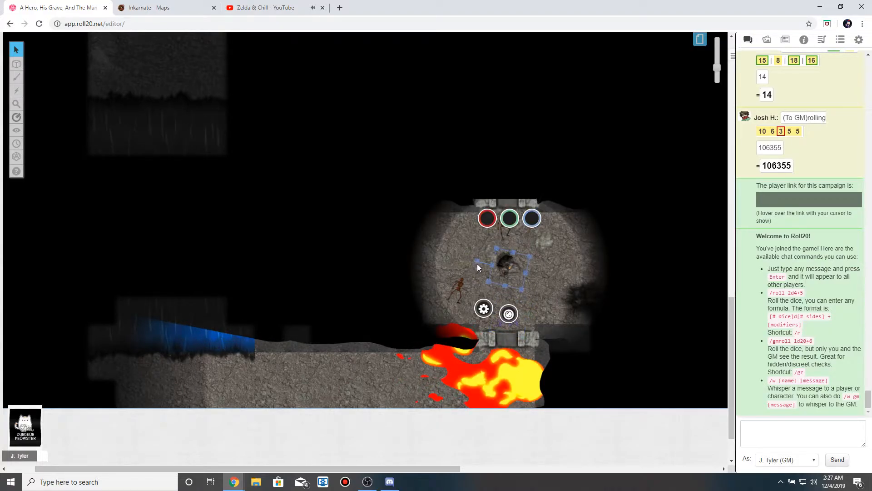
pyautogui.click(484, 287)
pyautogui.click(505, 261)
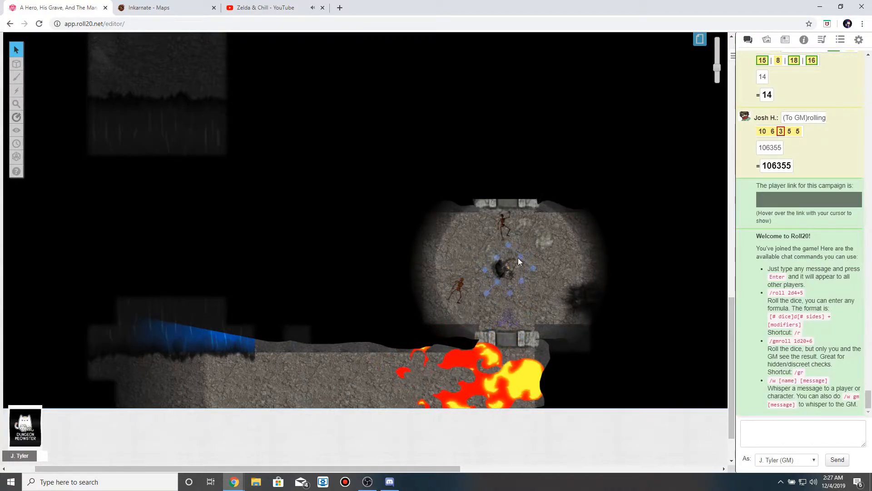
# Gather the party tokens left in the wooden room at the top of the map closer together.
pyautogui.scroll(10, 271, 276)
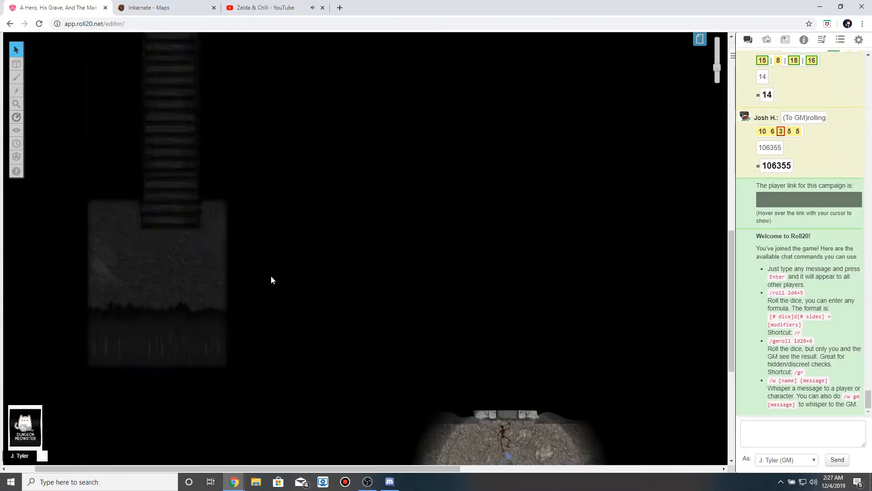
pyautogui.scroll(5, 216, 227)
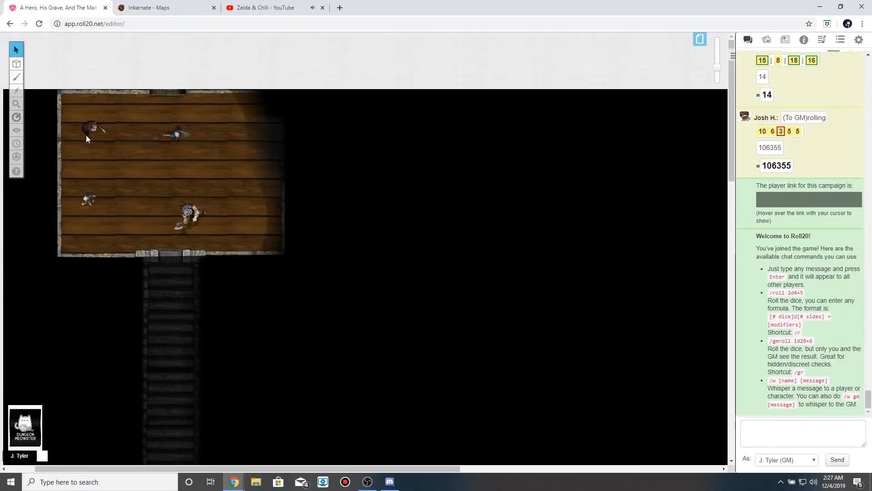
pyautogui.moveTo(71, 111); pyautogui.dragTo(214, 237)
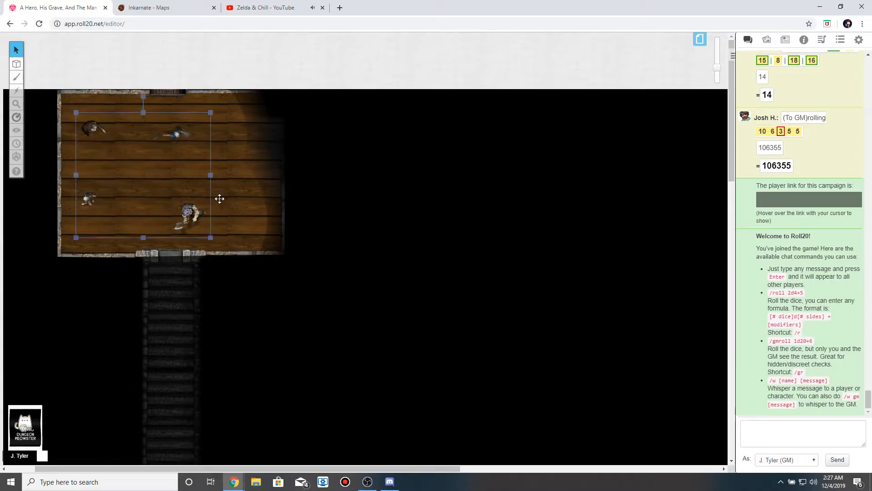
pyautogui.click(93, 127)
pyautogui.moveTo(93, 127); pyautogui.dragTo(154, 195)
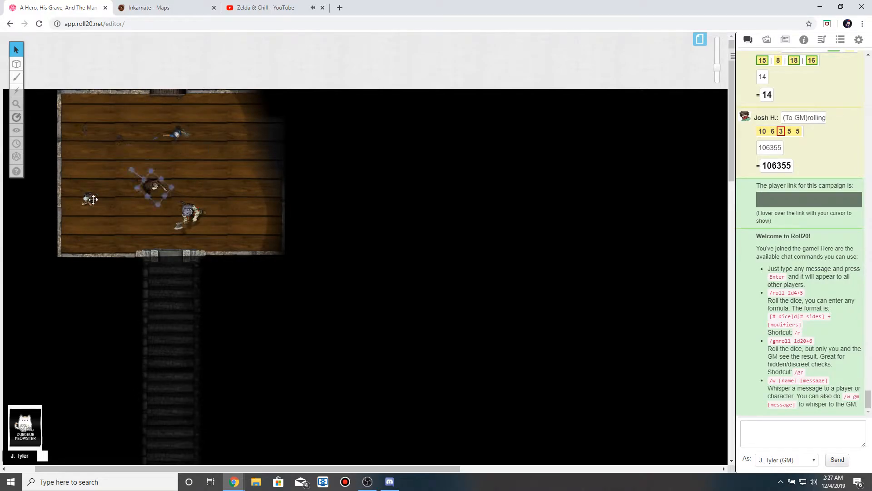
pyautogui.moveTo(89, 198); pyautogui.dragTo(183, 174)
# Move the group of four tokens from the wooden room into the skeleton chamber with the first token.
pyautogui.moveTo(124, 126); pyautogui.dragTo(514, 309)
pyautogui.scroll(-5, 342, 267)
pyautogui.scroll(-14, 342, 270)
pyautogui.click(552, 296)
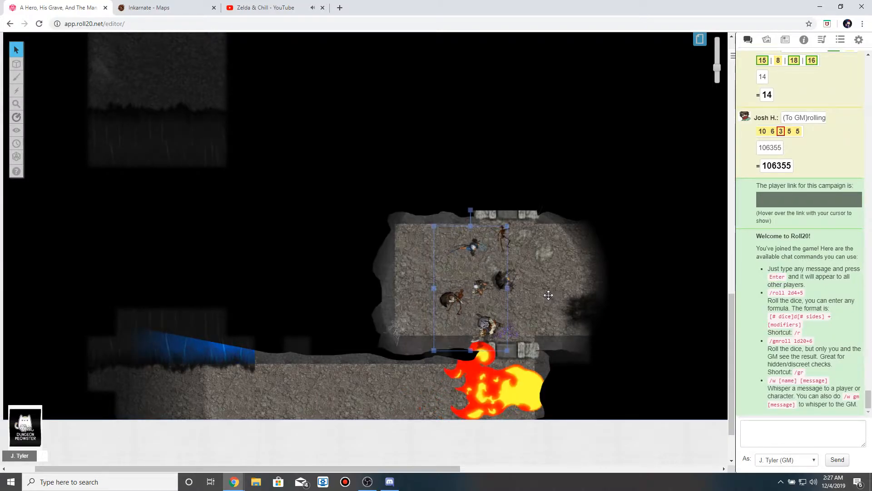
# Move the armored token from the lower doorway to the east side of the chamber, beside the black scorch mark.
pyautogui.moveTo(485, 318); pyautogui.dragTo(561, 278)
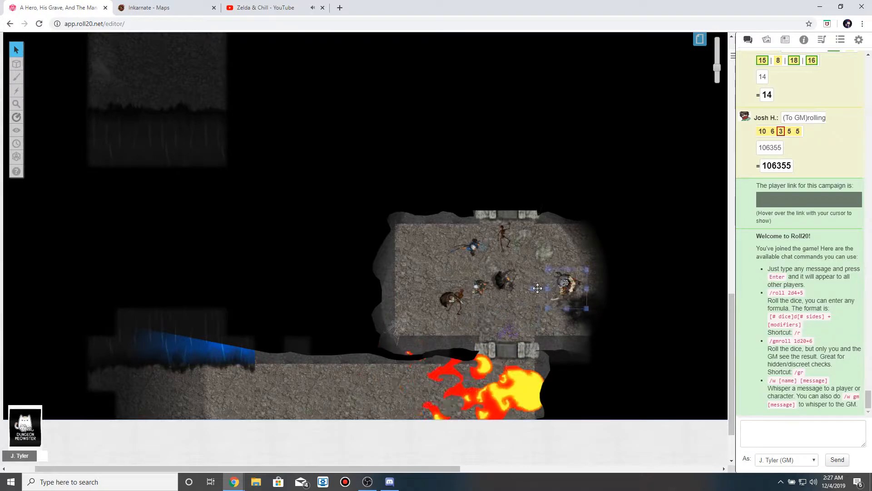
pyautogui.click(530, 262)
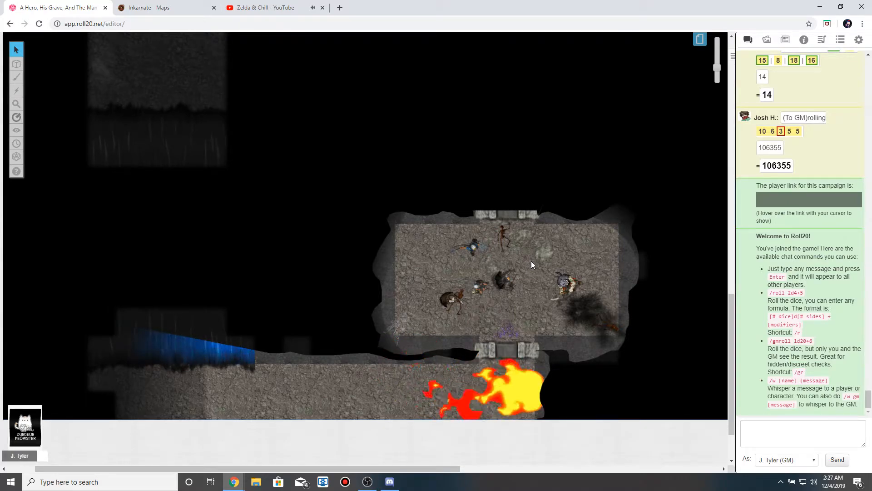
pyautogui.click(564, 280)
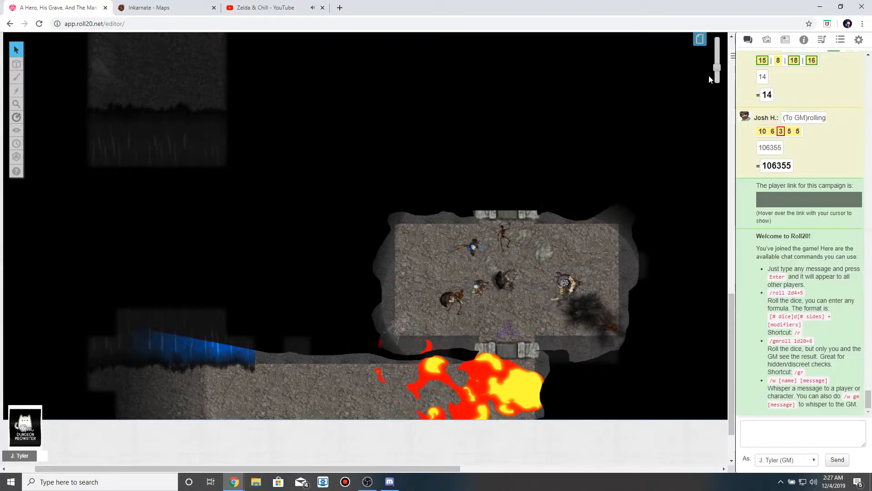
# Move the armored token from beside the scorch mark to the dark-cloaked token at the chamber's centre.
pyautogui.moveTo(715, 66); pyautogui.dragTo(715, 61)
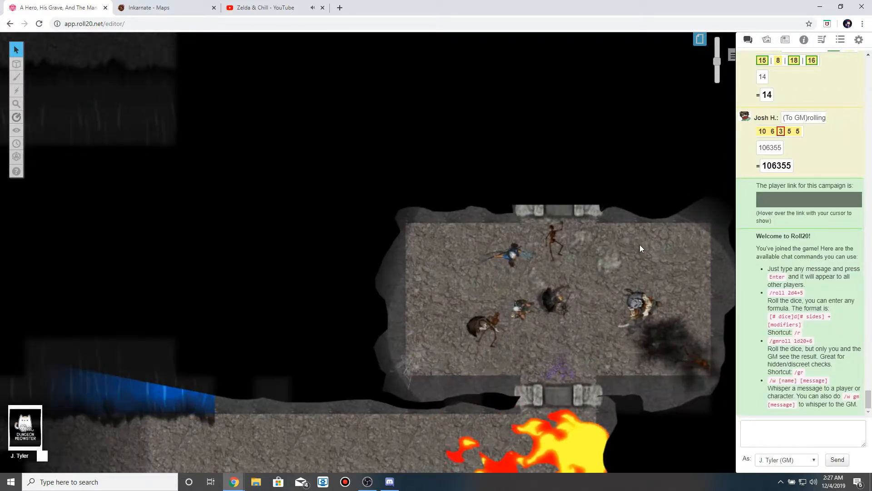
pyautogui.hscroll(2, 573, 264)
pyautogui.scroll(-1, 572, 264)
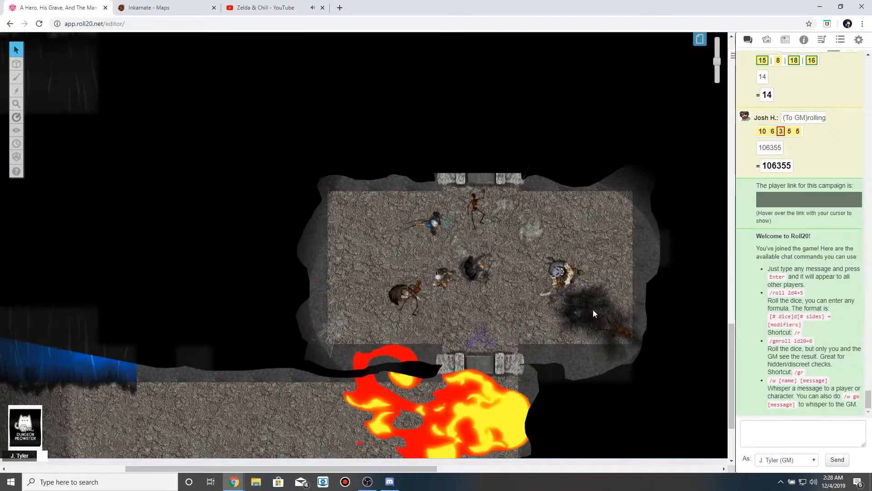
pyautogui.click(479, 265)
pyautogui.click(511, 308)
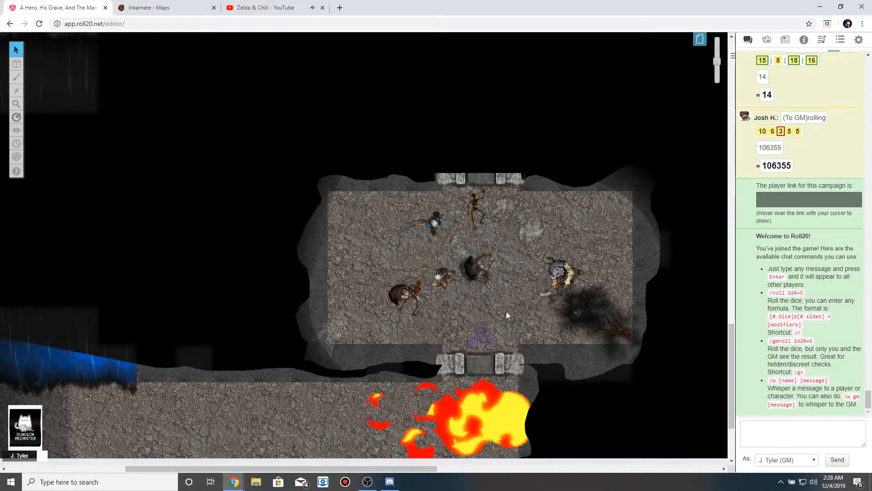
pyautogui.click(480, 185)
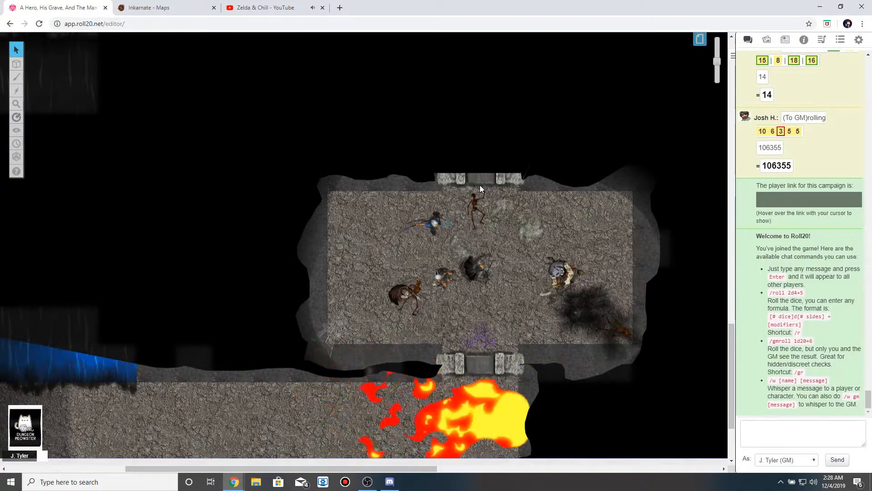
pyautogui.click(485, 338)
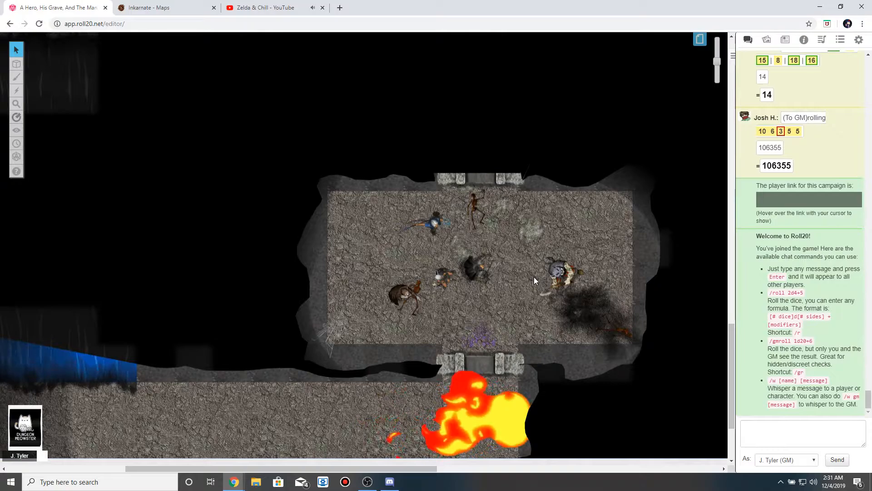
pyautogui.moveTo(553, 271); pyautogui.dragTo(509, 259)
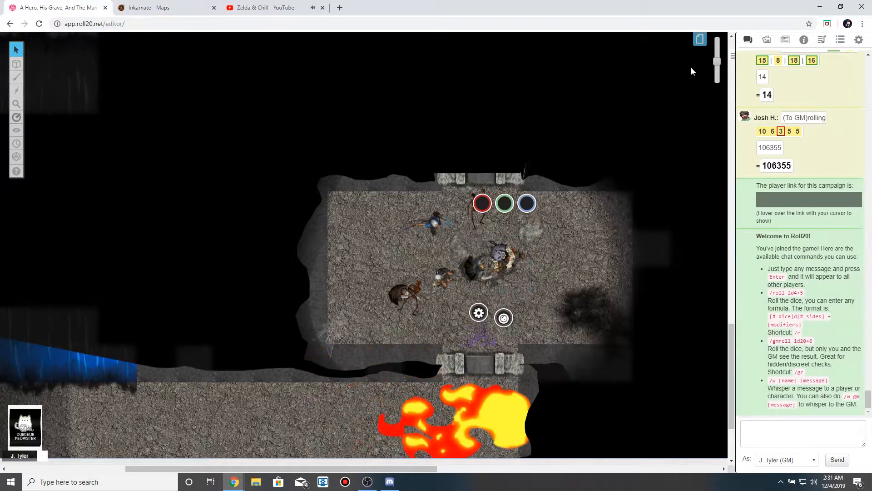
# Lower the GM darkness opacity in the Warlock Lair page settings and save the change.
pyautogui.click(699, 40)
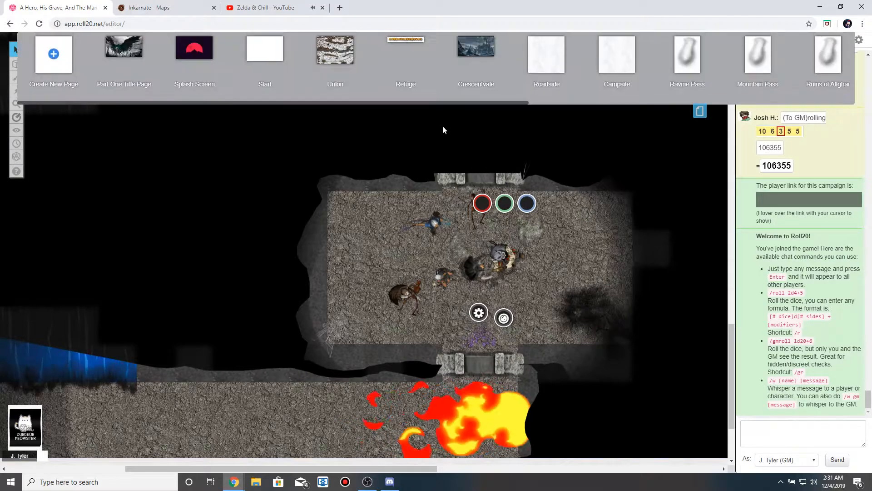
pyautogui.moveTo(480, 102); pyautogui.dragTo(672, 98)
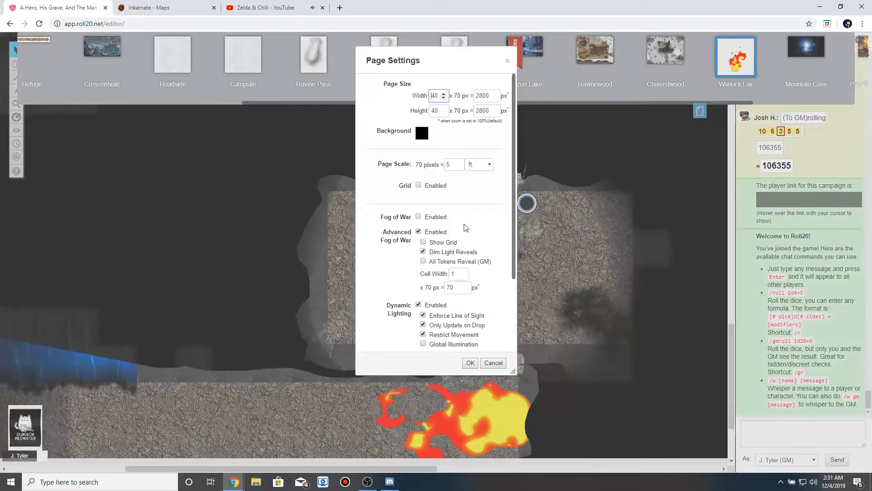
pyautogui.scroll(-2, 450, 272)
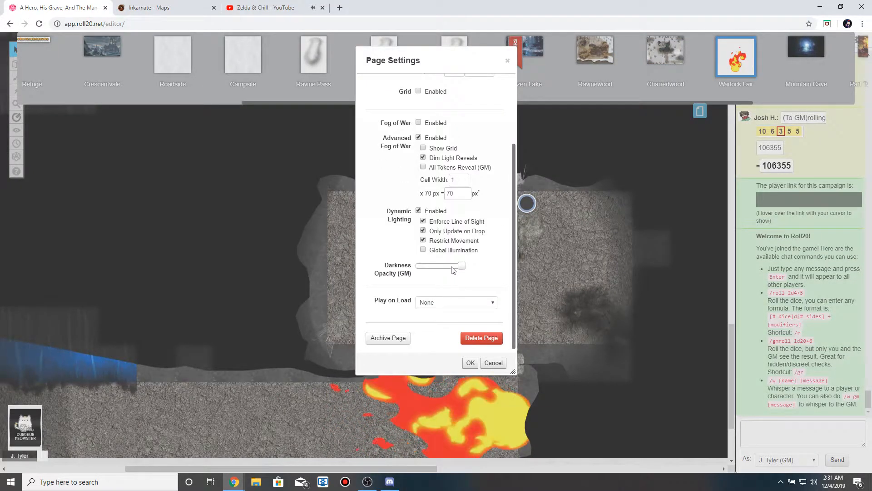
pyautogui.click(470, 363)
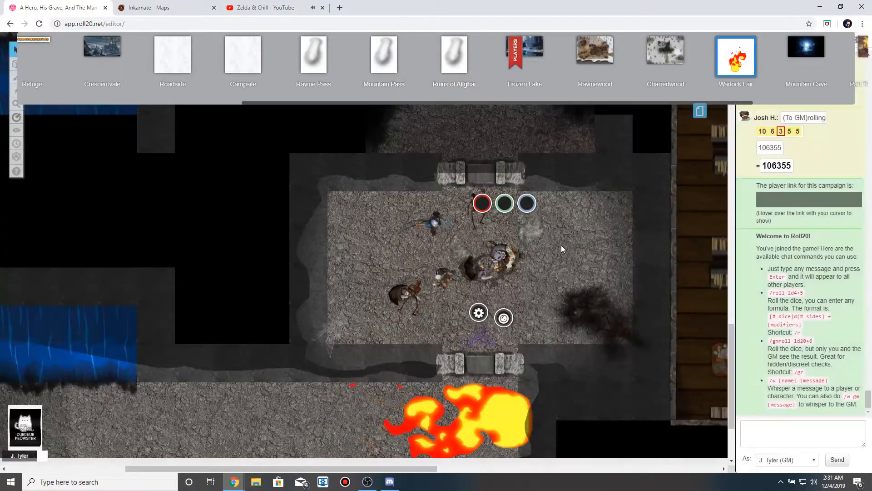
pyautogui.click(700, 111)
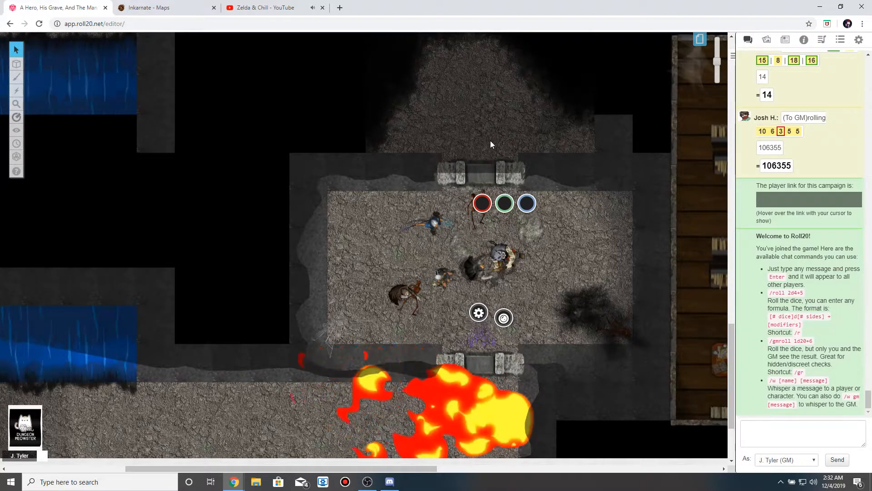
# Move the party tokens from the skeleton chamber through the north doorway to the chasm's edge, and bring the brown-cloaked token closer in.
pyautogui.click(359, 226)
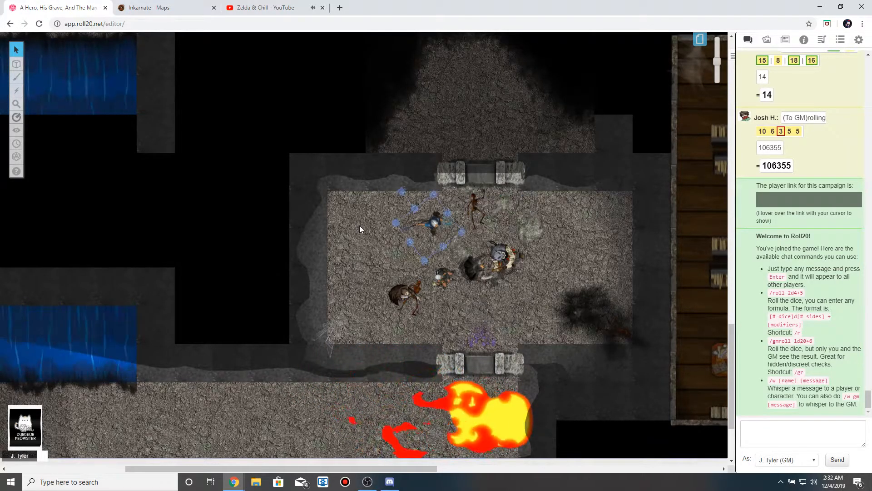
pyautogui.moveTo(343, 204); pyautogui.dragTo(511, 305)
pyautogui.moveTo(494, 237); pyautogui.dragTo(504, 143)
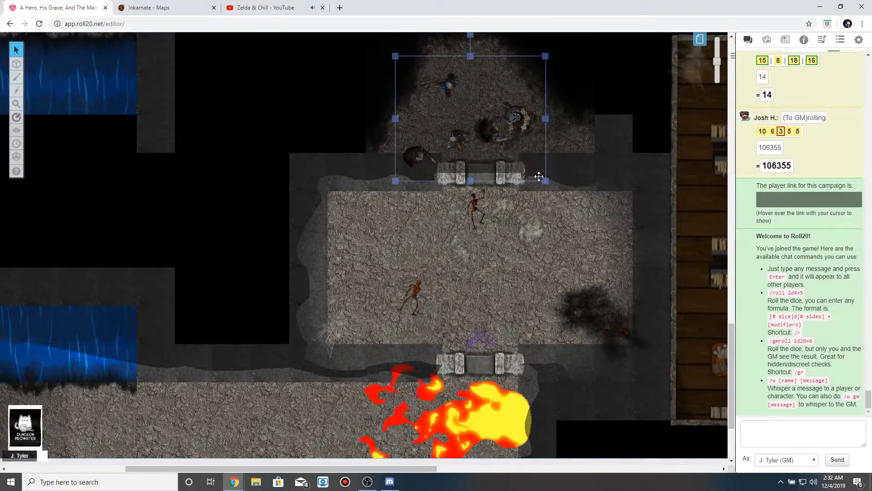
pyautogui.scroll(3, 538, 176)
pyautogui.scroll(2, 576, 211)
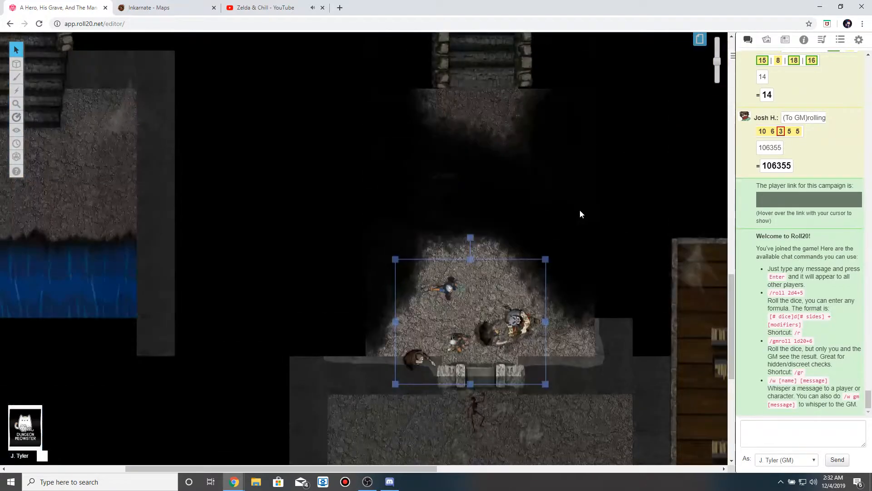
pyautogui.click(501, 296)
pyautogui.moveTo(418, 359); pyautogui.dragTo(502, 260)
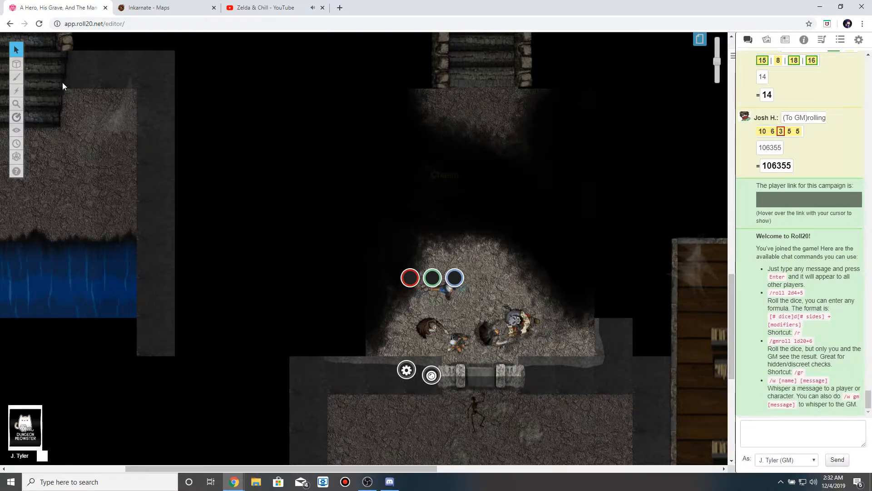
# Try moving map artwork by the chasm on the Map & Background layer, undo it, and return to the Objects & Tokens layer.
pyautogui.click(39, 61)
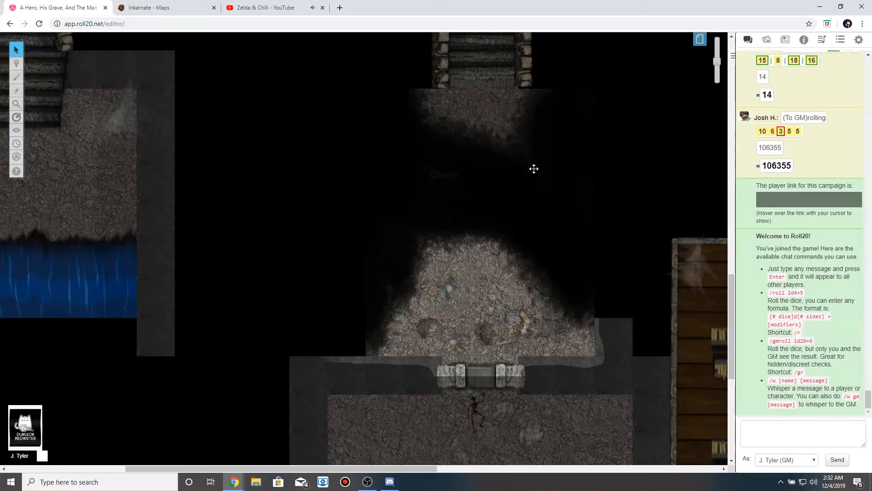
pyautogui.moveTo(459, 234); pyautogui.dragTo(423, 304)
pyautogui.moveTo(431, 269); pyautogui.dragTo(580, 320)
pyautogui.hotkey('ctrl', 'z')
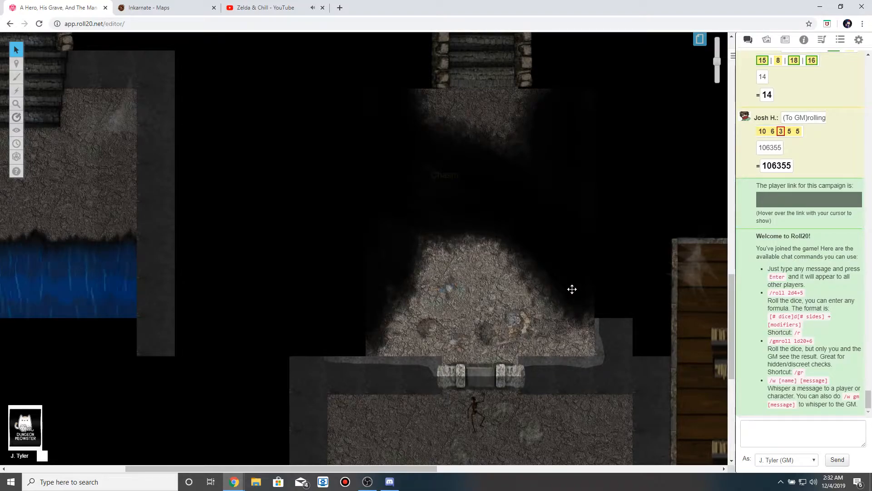
pyautogui.moveTo(16, 64)
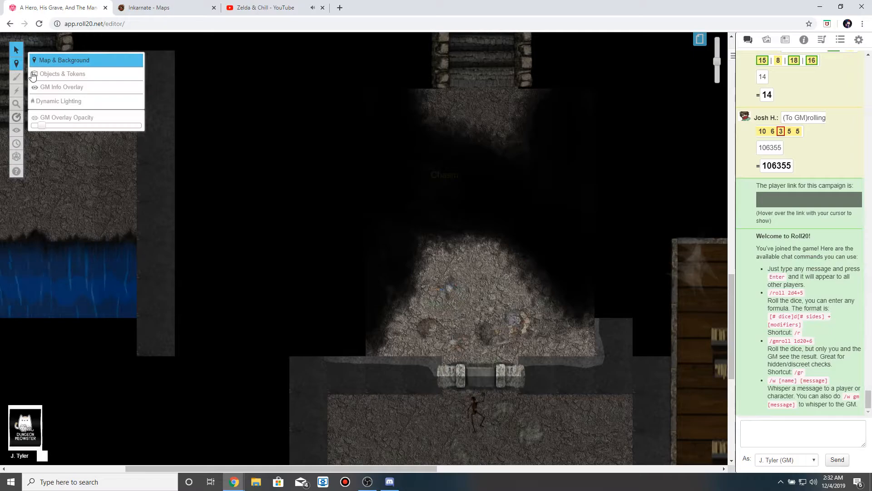
pyautogui.click(68, 73)
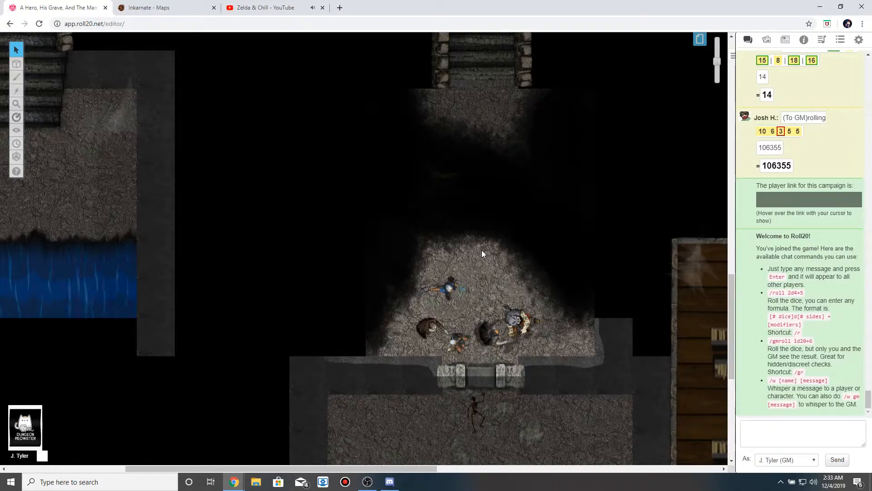
# Rearrange the party tokens into a tighter cluster on the south side of the chasm.
pyautogui.scroll(1, 481, 250)
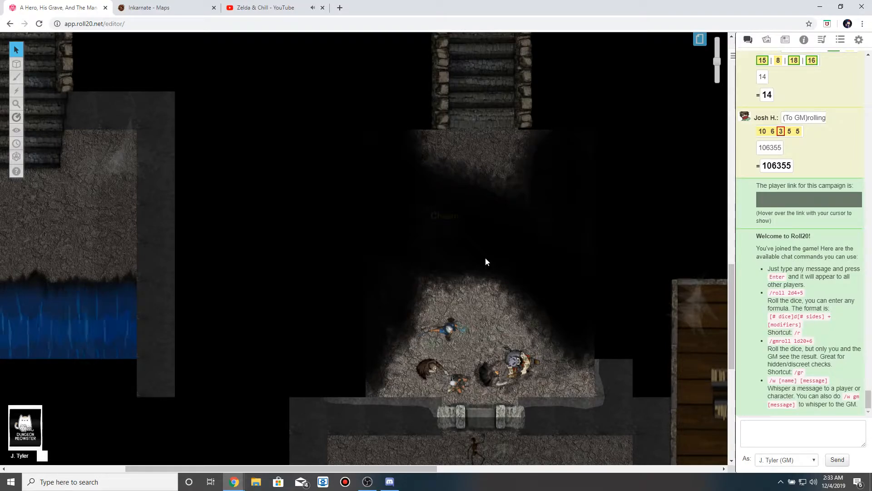
pyautogui.click(451, 325)
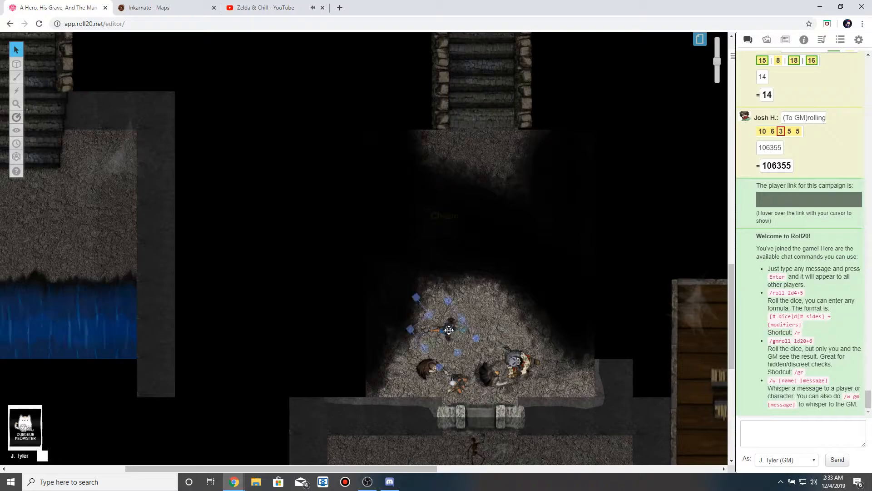
pyautogui.moveTo(436, 348); pyautogui.dragTo(450, 333)
pyautogui.moveTo(431, 283)
pyautogui.mouseDown()
pyautogui.moveTo(416, 306)
pyautogui.moveTo(458, 364)
pyautogui.moveTo(442, 357)
pyautogui.moveTo(491, 311)
pyautogui.mouseUp()
pyautogui.moveTo(490, 371); pyautogui.dragTo(503, 354)
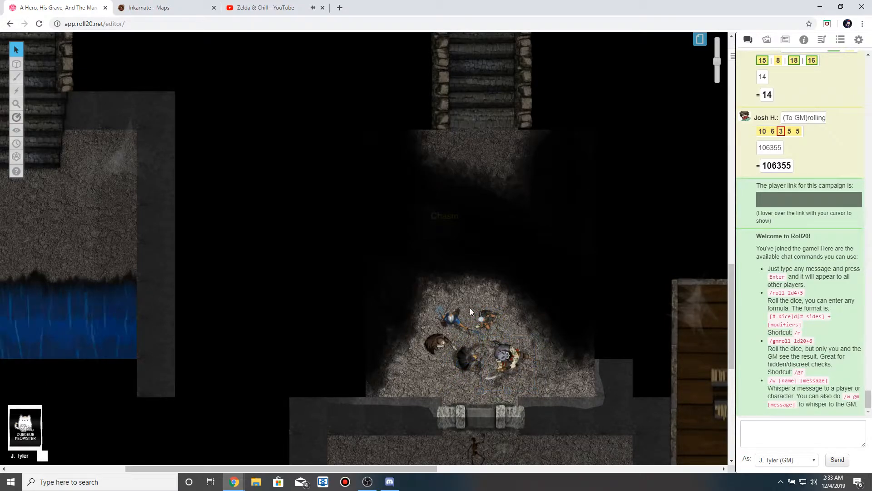
# Move the party across the chasm to the foot of the stairs, and pull the brown-cloaked token in beside the dark-cloaked one.
pyautogui.moveTo(423, 288); pyautogui.dragTo(514, 152)
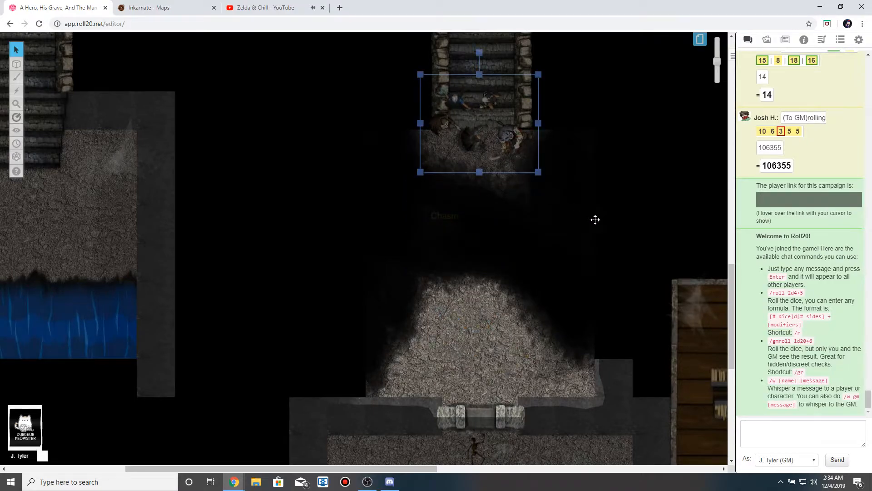
pyautogui.scroll(3, 580, 269)
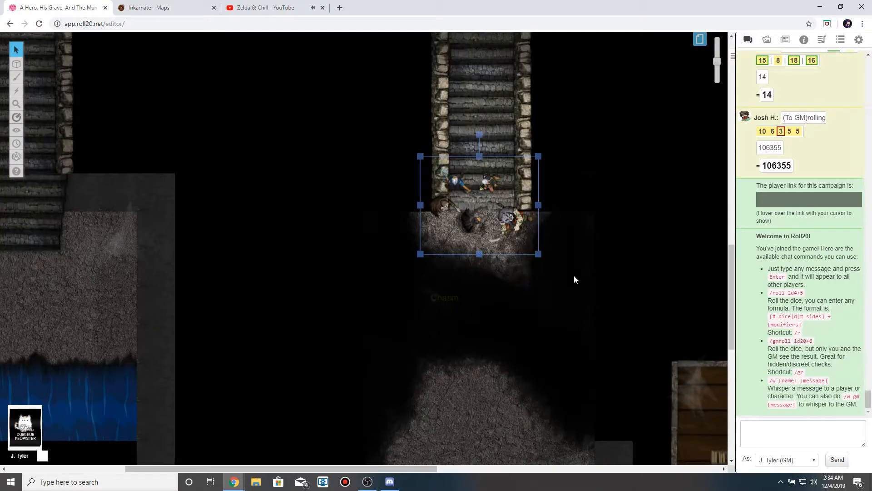
pyautogui.click(571, 275)
pyautogui.moveTo(441, 206); pyautogui.dragTo(559, 220)
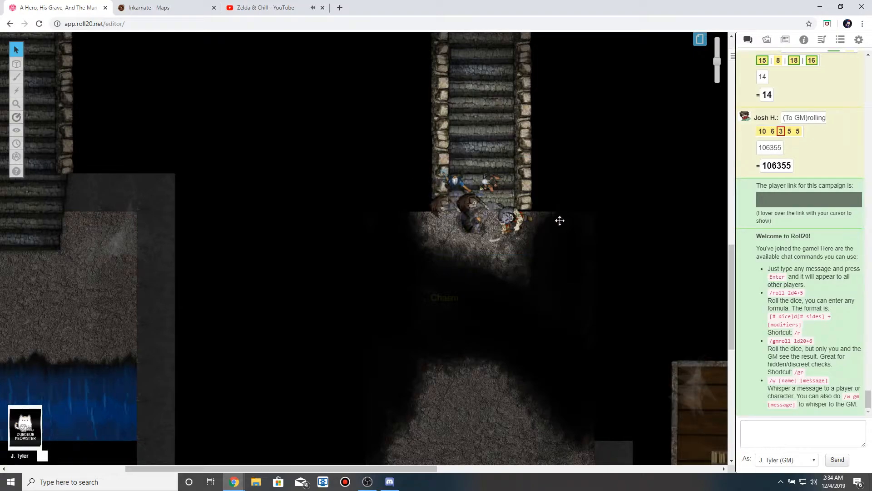
# Move the whole party north up the staircase to the corner landing below the wooden building.
pyautogui.moveTo(535, 158); pyautogui.dragTo(439, 252)
pyautogui.moveTo(482, 219)
pyautogui.mouseDown()
pyautogui.moveTo(480, 188)
pyautogui.moveTo(475, 228)
pyautogui.moveTo(478, 217)
pyautogui.mouseUp()
pyautogui.scroll(3, 482, 219)
pyautogui.scroll(3, 480, 188)
pyautogui.scroll(3, 479, 188)
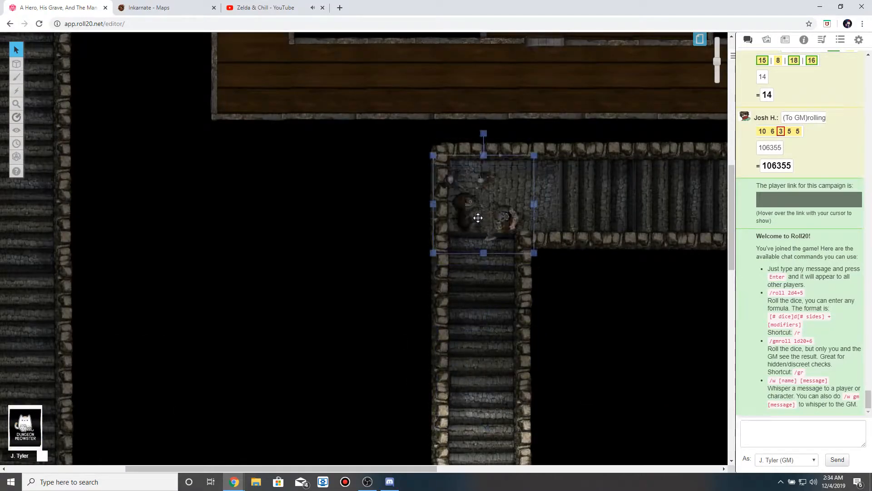
pyautogui.scroll(-3, 477, 218)
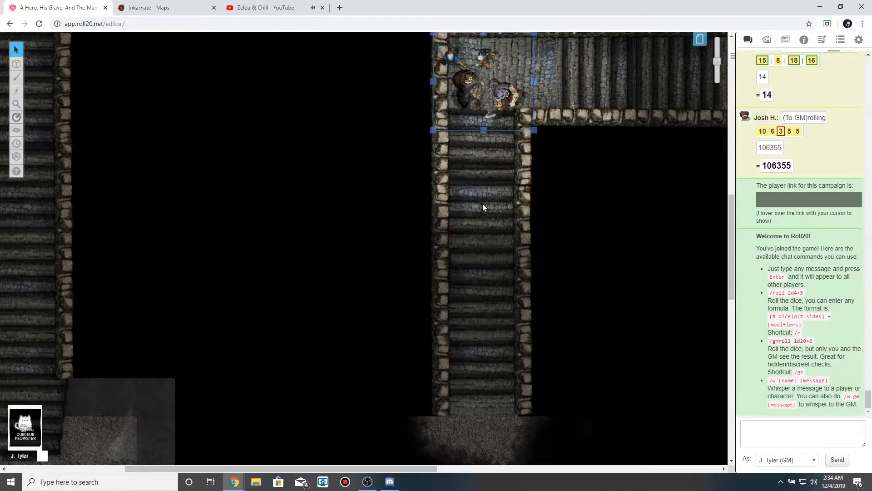
# Move the party east from the corner landing along the stepped corridor to its far end.
pyautogui.click(484, 338)
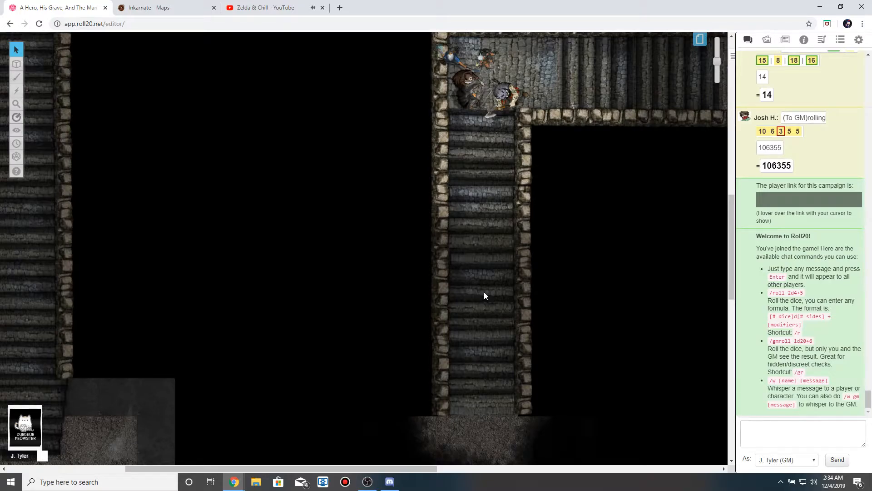
pyautogui.scroll(3, 484, 292)
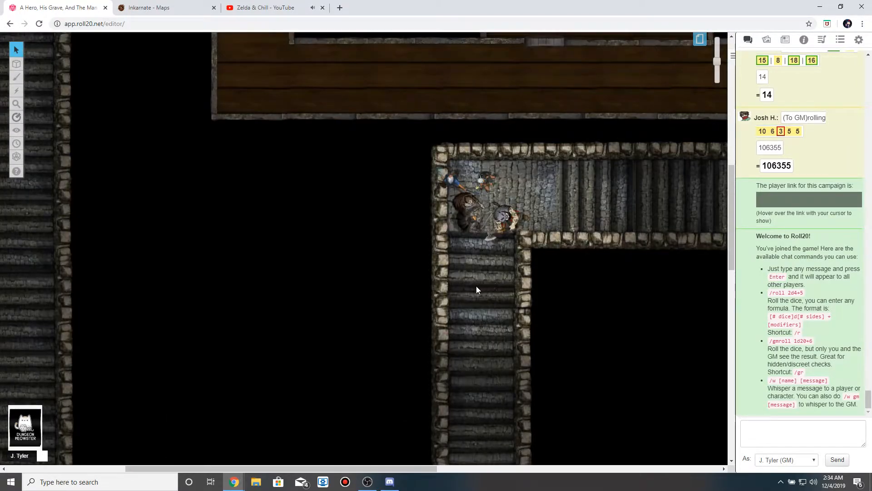
pyautogui.hscroll(5, 468, 287)
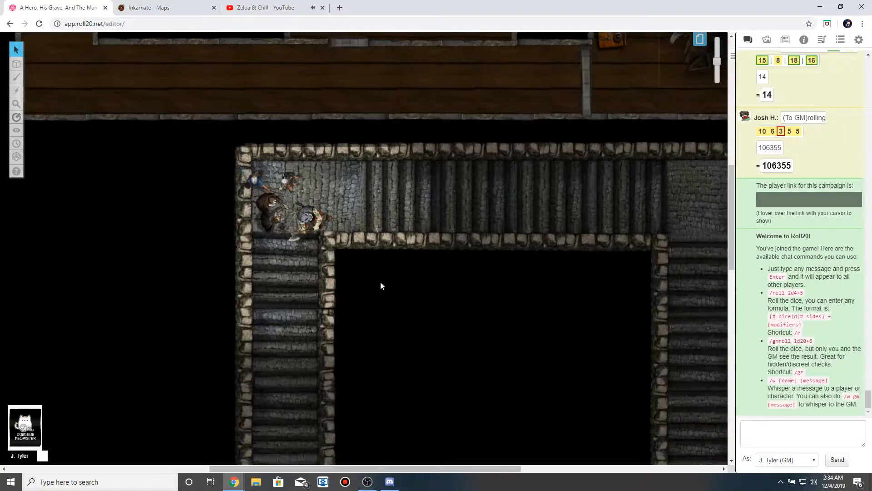
pyautogui.hscroll(2, 380, 285)
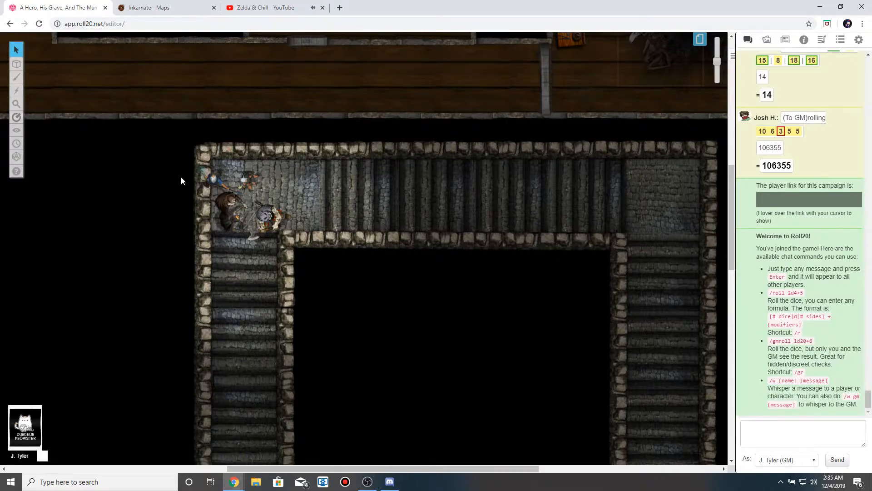
pyautogui.moveTo(171, 155); pyautogui.dragTo(632, 213)
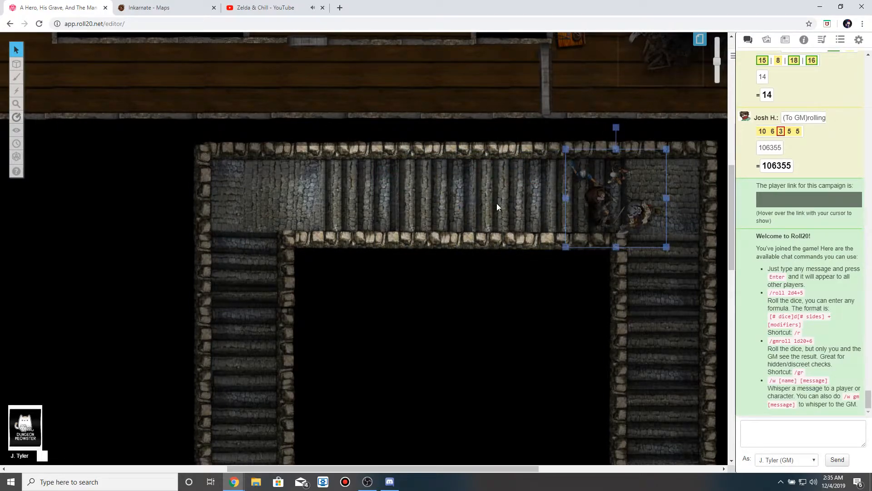
# Move the party around the east corner and south down the staircase to the library's entrance.
pyautogui.hscroll(3, 497, 203)
pyautogui.scroll(-2, 497, 203)
pyautogui.moveTo(505, 107); pyautogui.dragTo(553, 156)
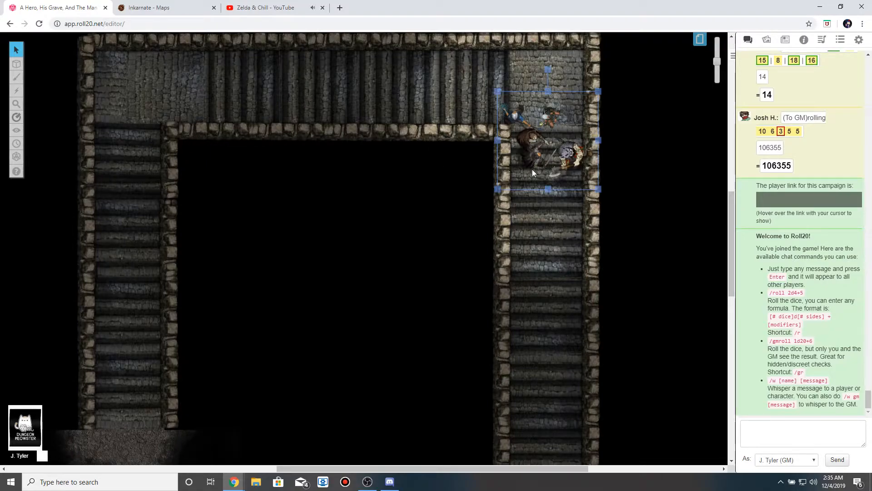
pyautogui.moveTo(563, 153); pyautogui.dragTo(555, 355)
pyautogui.scroll(-5, 565, 278)
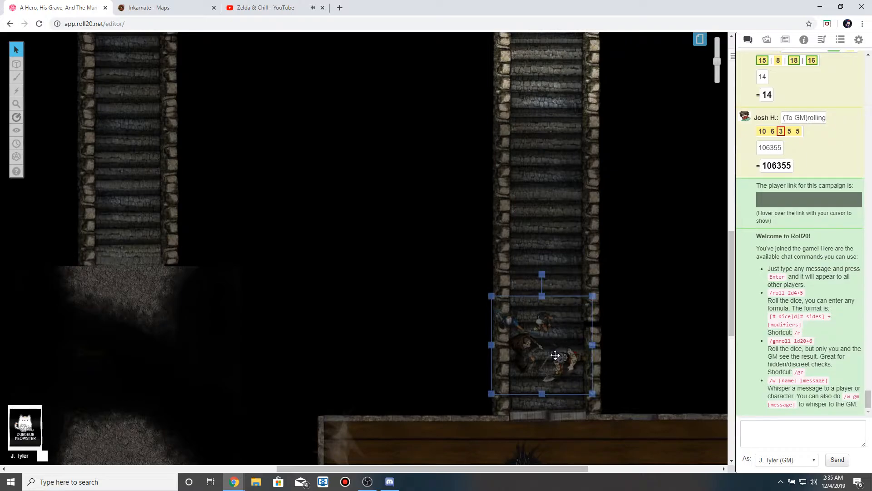
pyautogui.scroll(-4, 555, 355)
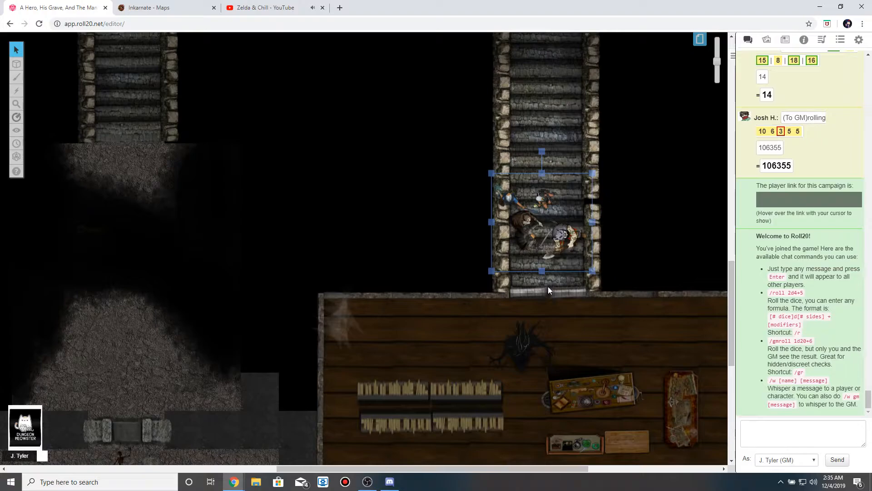
pyautogui.moveTo(549, 233); pyautogui.dragTo(552, 255)
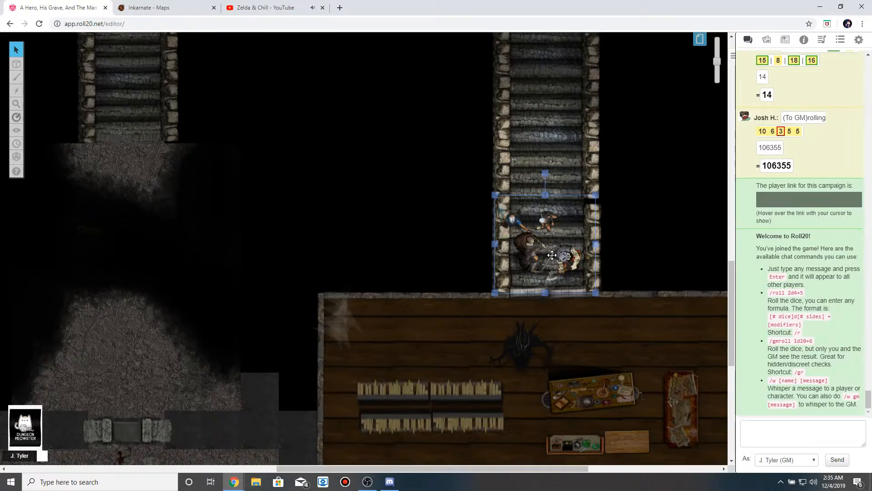
# Move the party through the entrance into the library, between the black creature and the cluttered desk, and view the lit room.
pyautogui.moveTo(552, 255); pyautogui.dragTo(605, 340)
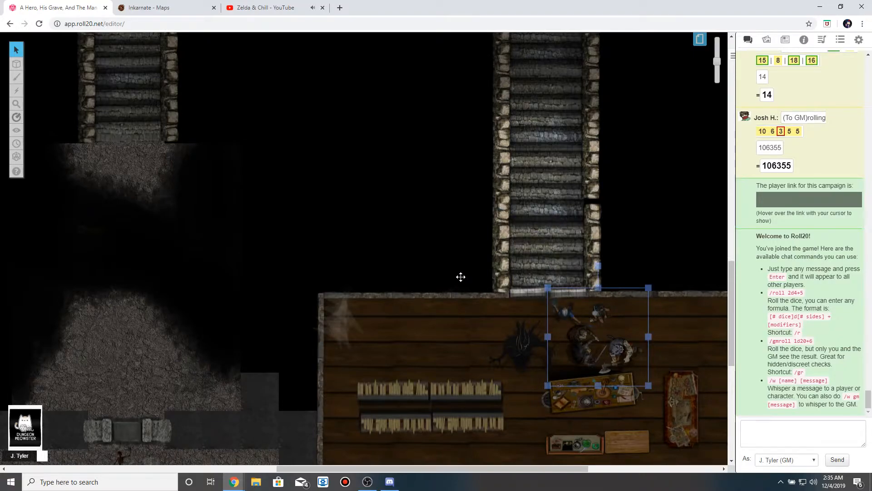
pyautogui.click(462, 312)
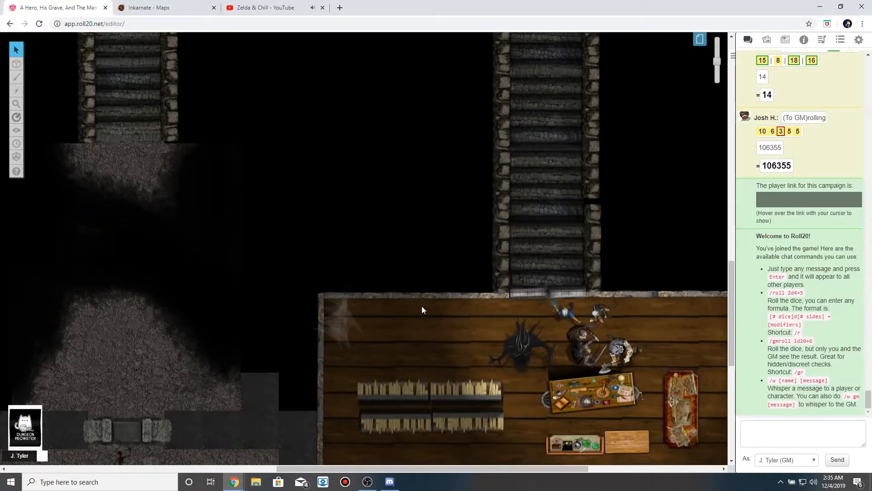
pyautogui.hscroll(2, 422, 306)
pyautogui.scroll(-1, 422, 306)
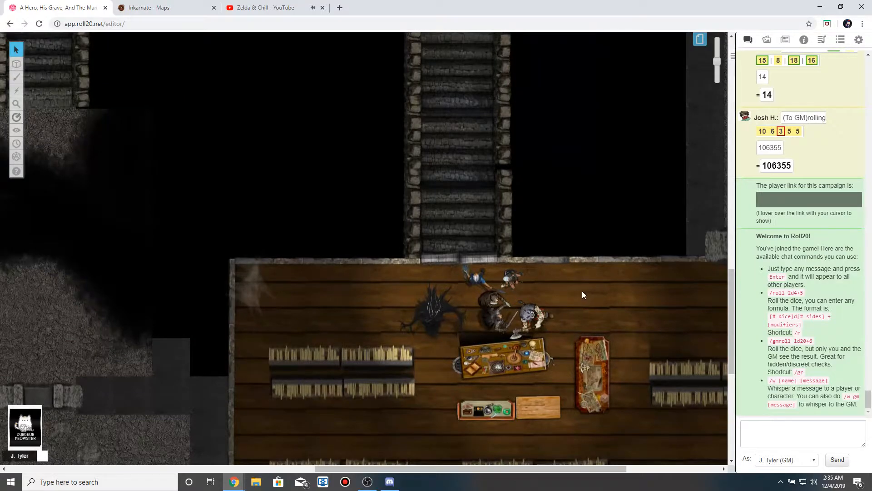
pyautogui.hscroll(2, 582, 293)
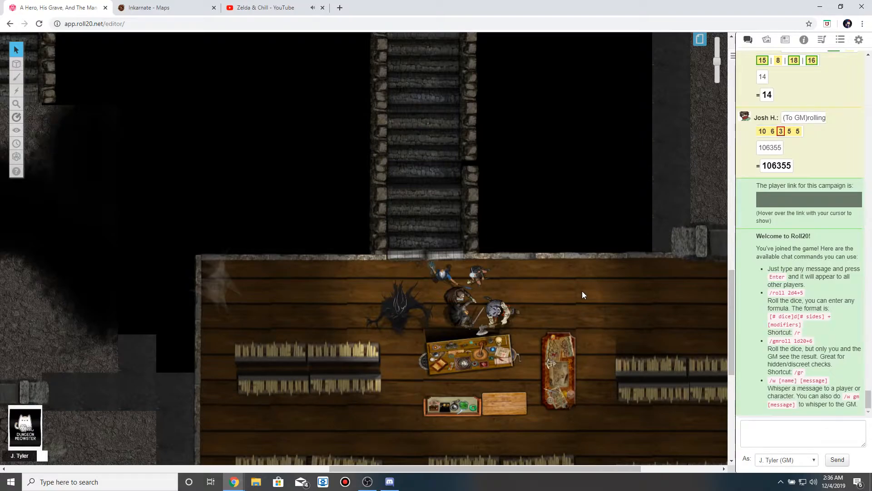
pyautogui.scroll(-3, 510, 290)
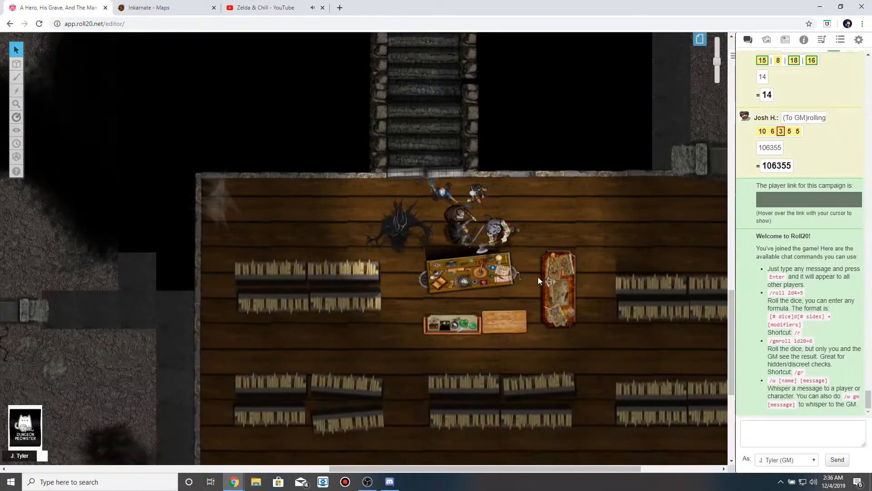
# Move the black creature token slightly west, away from the party at the library entrance.
pyautogui.moveTo(392, 228)
pyautogui.mouseDown()
pyautogui.moveTo(373, 225)
pyautogui.moveTo(379, 229)
pyautogui.mouseUp()
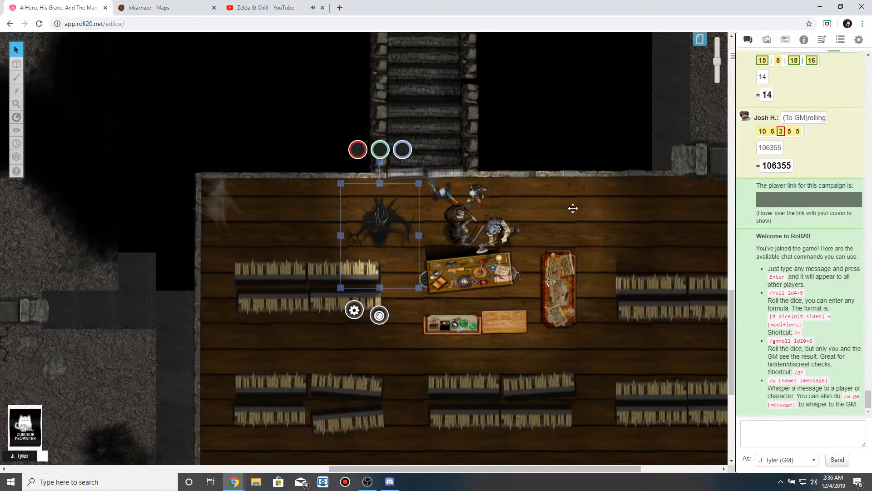
pyautogui.click(389, 224)
pyautogui.click(390, 224)
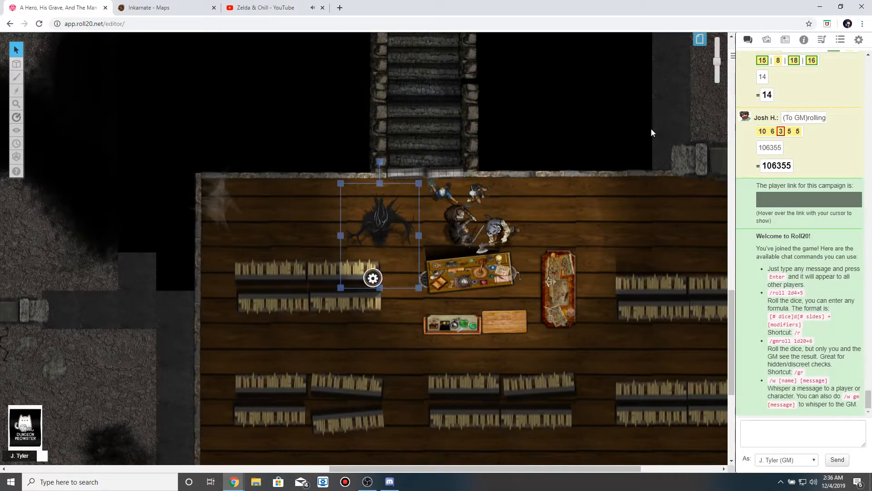
pyautogui.click(589, 161)
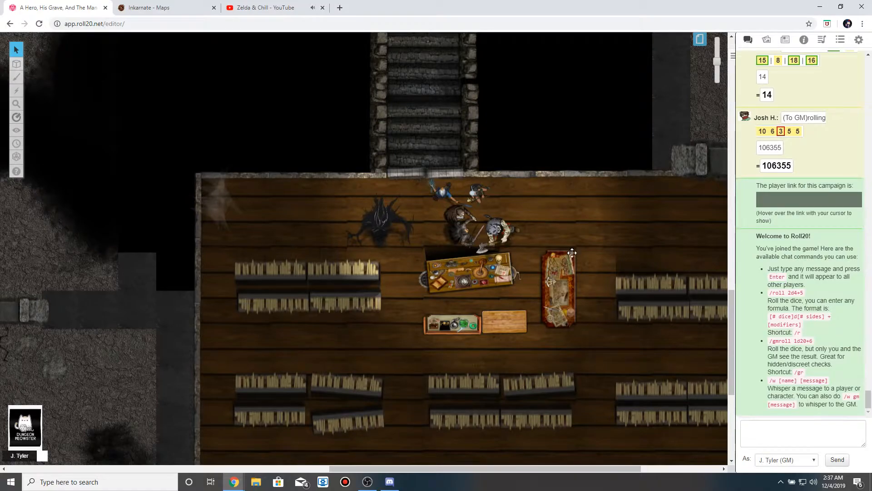
# Examine the library layout, from the entrance staircase down to the bookshelves and desks in the southern part.
pyautogui.hscroll(1, 530, 254)
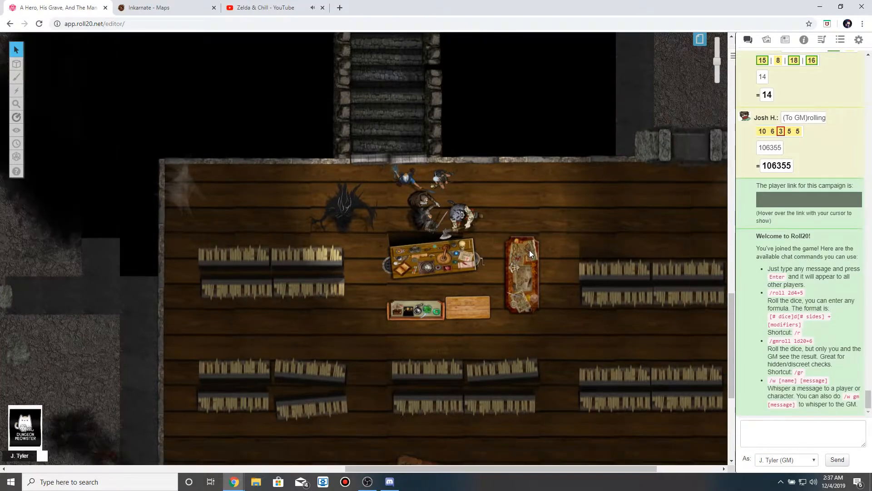
pyautogui.scroll(-2, 529, 252)
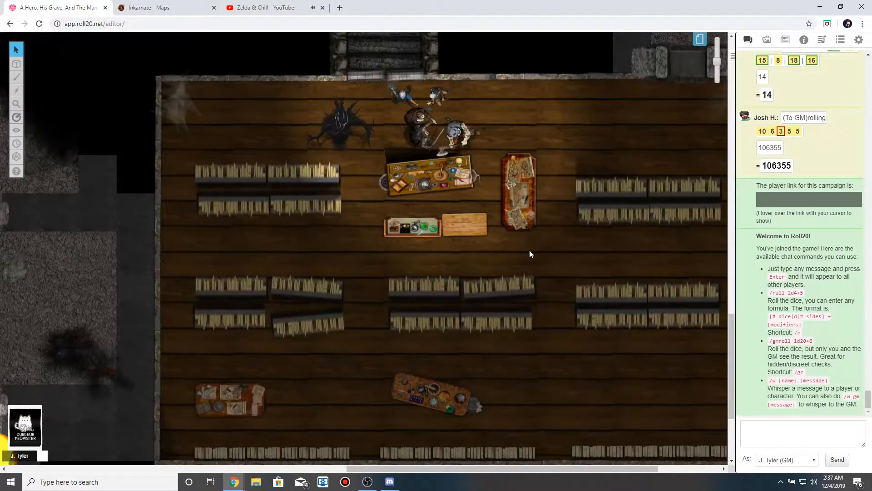
pyautogui.scroll(2, 529, 254)
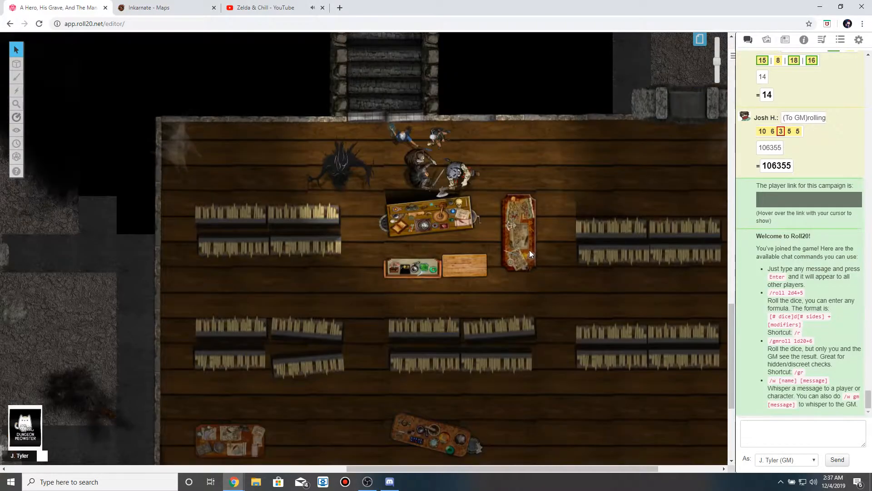
pyautogui.scroll(-1, 530, 253)
pyautogui.scroll(3, 346, 169)
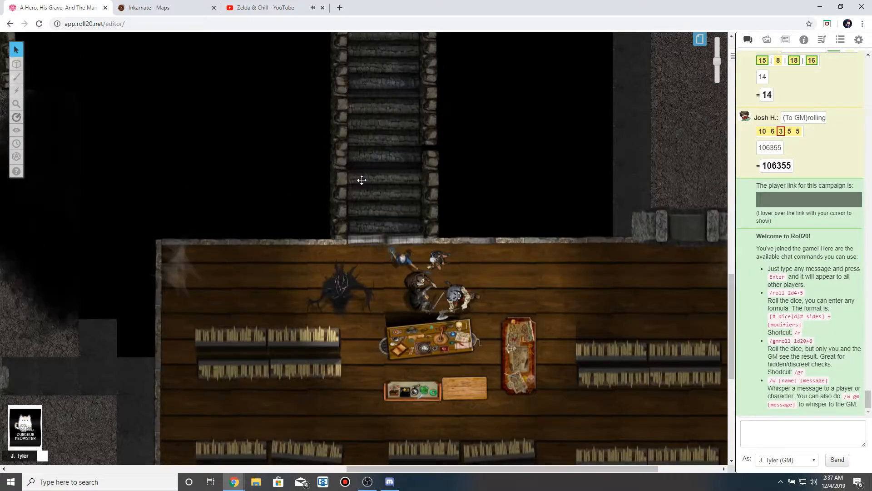
pyautogui.scroll(-1, 394, 197)
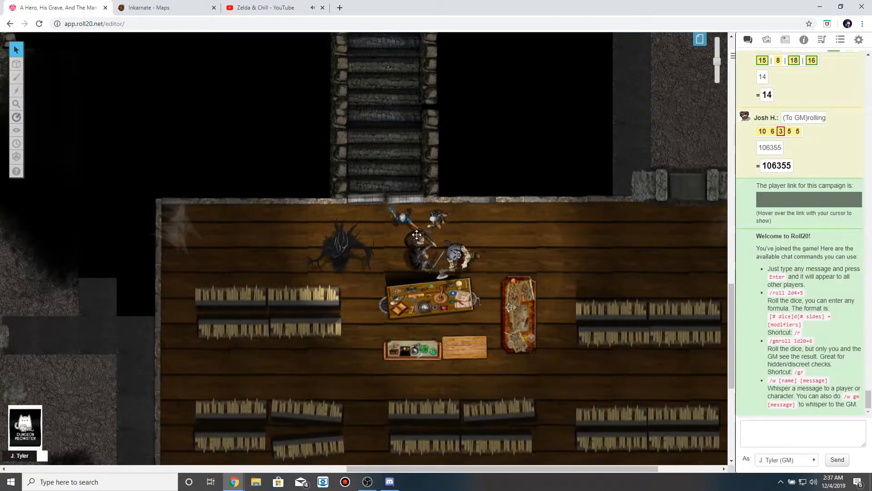
pyautogui.scroll(-2, 606, 150)
pyautogui.click(700, 39)
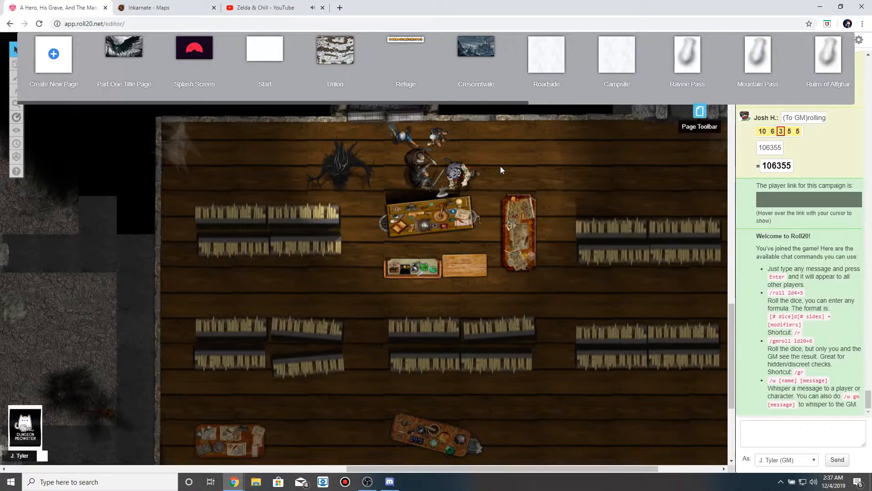
pyautogui.click(700, 111)
# Move the axe-wielding party token to the east side of the red table, beside the bookshelves.
pyautogui.click(460, 165)
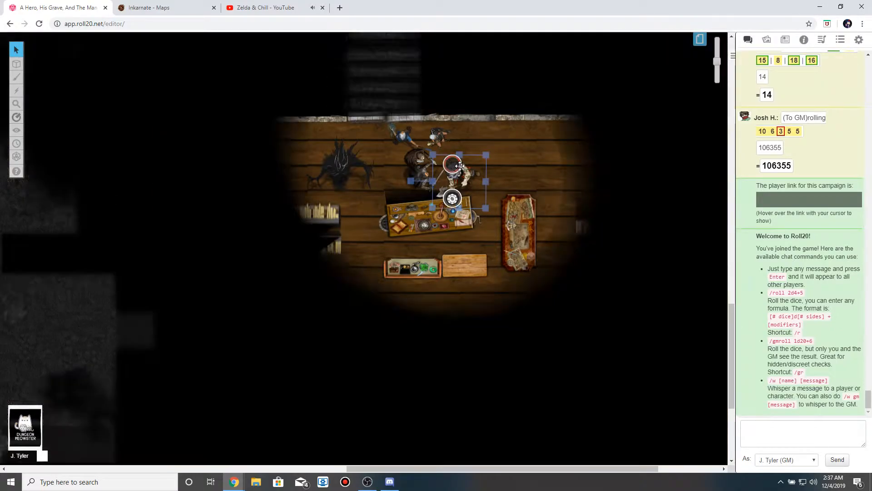
pyautogui.moveTo(461, 167); pyautogui.dragTo(551, 224)
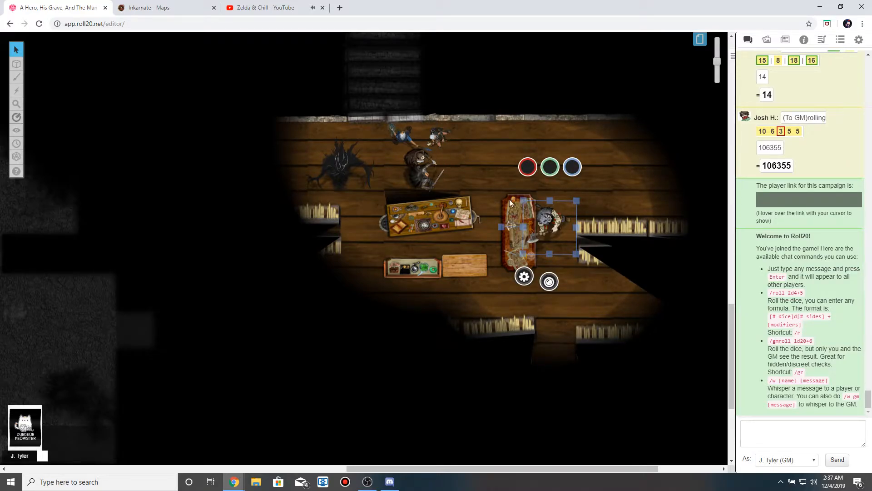
pyautogui.moveTo(543, 220); pyautogui.dragTo(548, 236)
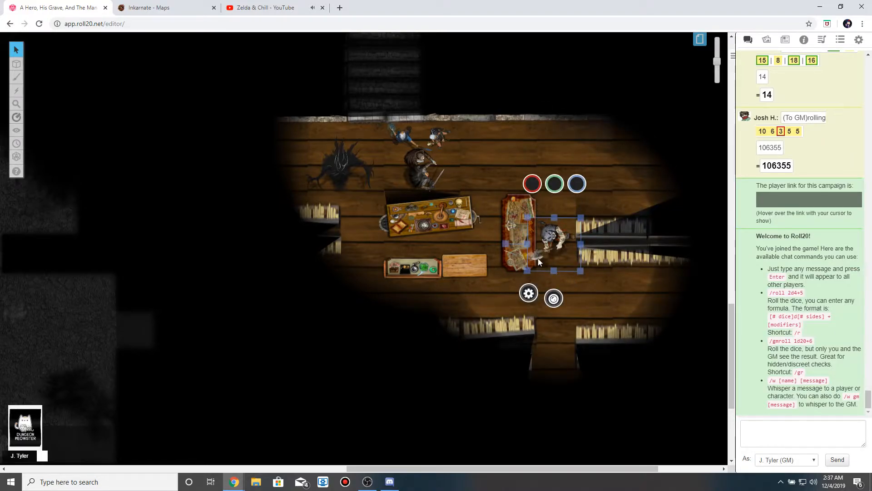
# Move the axe-wielding token east through the aisle between the bookshelves to the library's east wall.
pyautogui.scroll(-2, 538, 258)
pyautogui.hscroll(3, 538, 258)
pyautogui.moveTo(430, 187); pyautogui.dragTo(566, 230)
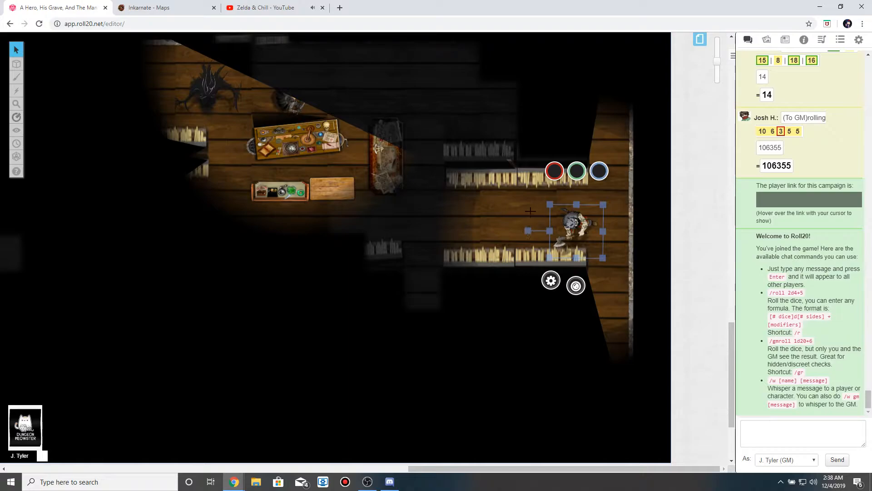
pyautogui.click(544, 202)
pyautogui.click(562, 222)
pyautogui.moveTo(567, 222); pyautogui.dragTo(593, 233)
# Rotate the axe-wielding token to face north and move it up to the end of the northeastern bookshelf.
pyautogui.scroll(-1, 593, 233)
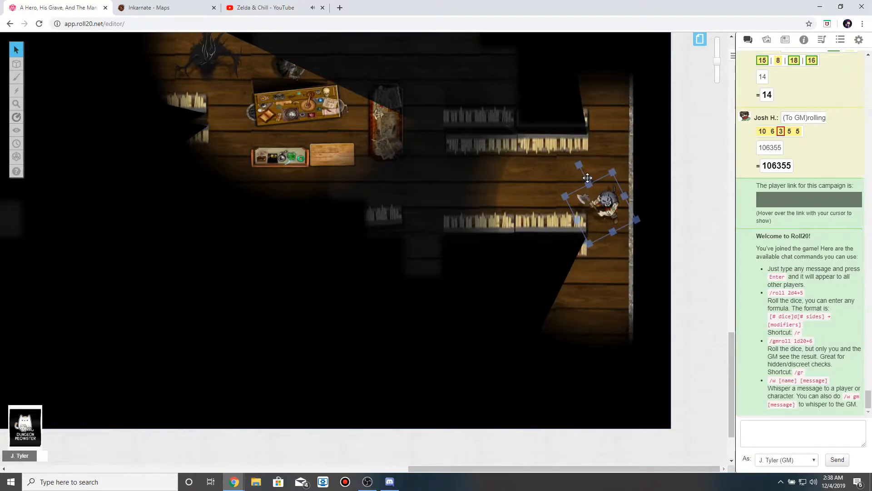
pyautogui.moveTo(579, 164); pyautogui.dragTo(603, 160)
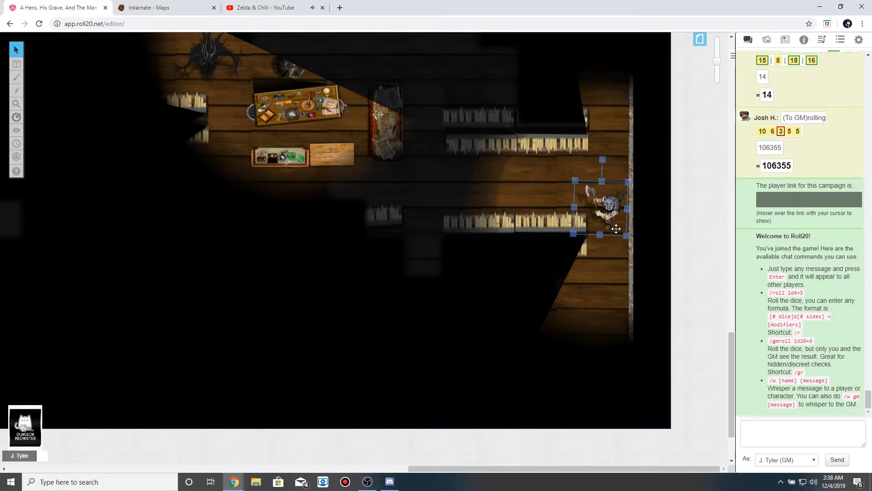
pyautogui.moveTo(617, 228); pyautogui.dragTo(549, 172)
pyautogui.click(606, 259)
pyautogui.scroll(2, 600, 268)
pyautogui.moveTo(538, 131); pyautogui.dragTo(538, 130)
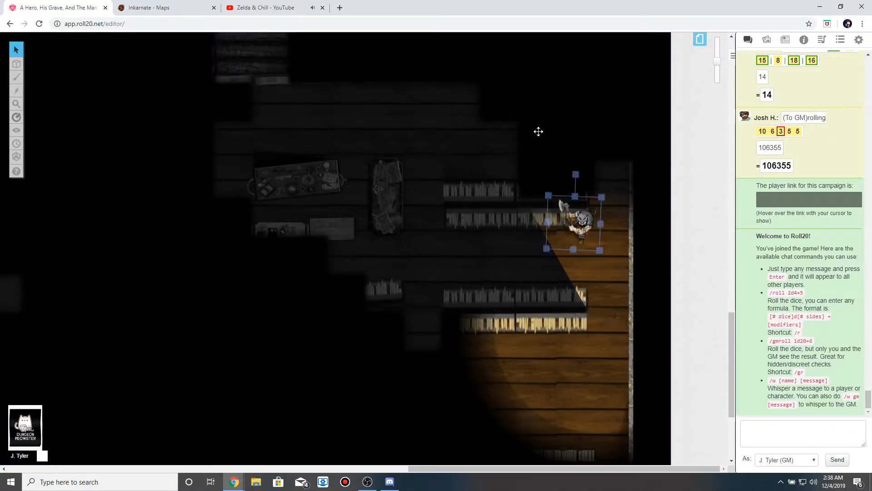
# Move the axe-wielding token into the library's northeast corner area below the doorway and rotate it to face north.
pyautogui.click(582, 218)
pyautogui.moveTo(571, 186); pyautogui.dragTo(543, 119)
pyautogui.scroll(2, 563, 178)
pyautogui.moveTo(550, 160); pyautogui.dragTo(534, 176)
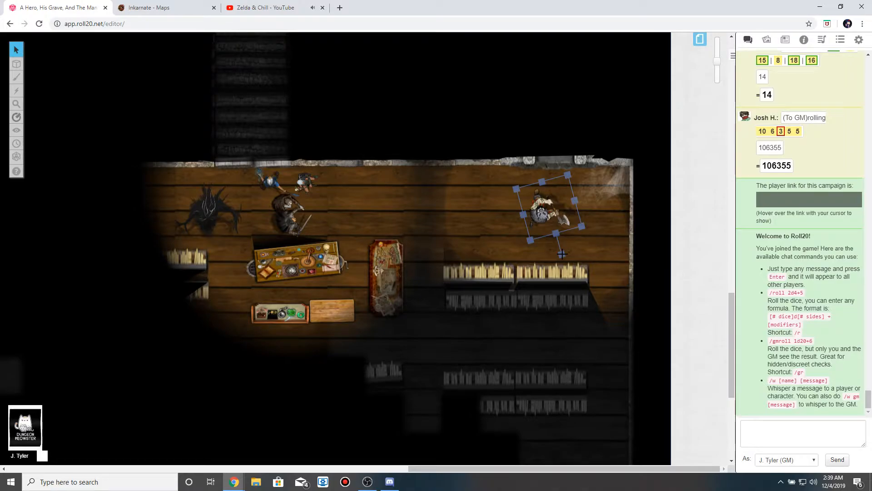
pyautogui.moveTo(562, 254); pyautogui.dragTo(535, 165)
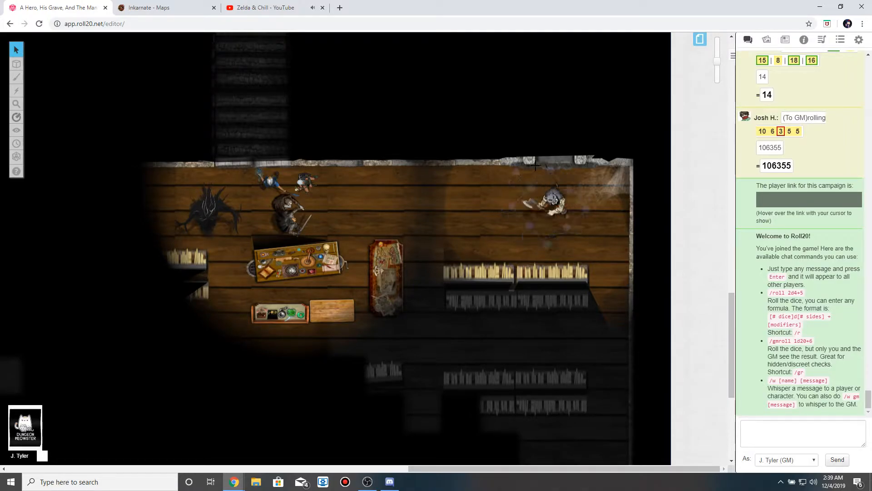
pyautogui.click(550, 202)
# Move the axe-wielding token south past the eastern bookshelves into the southern aisle and rotate it to face east.
pyautogui.scroll(-1, 550, 160)
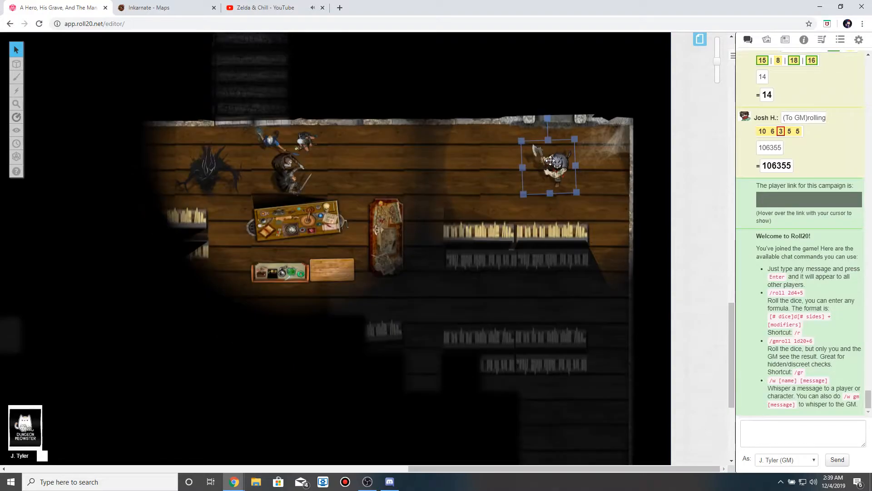
pyautogui.moveTo(550, 161); pyautogui.dragTo(608, 370)
pyautogui.scroll(-3, 606, 355)
pyautogui.click(604, 282)
pyautogui.moveTo(604, 283); pyautogui.dragTo(518, 295)
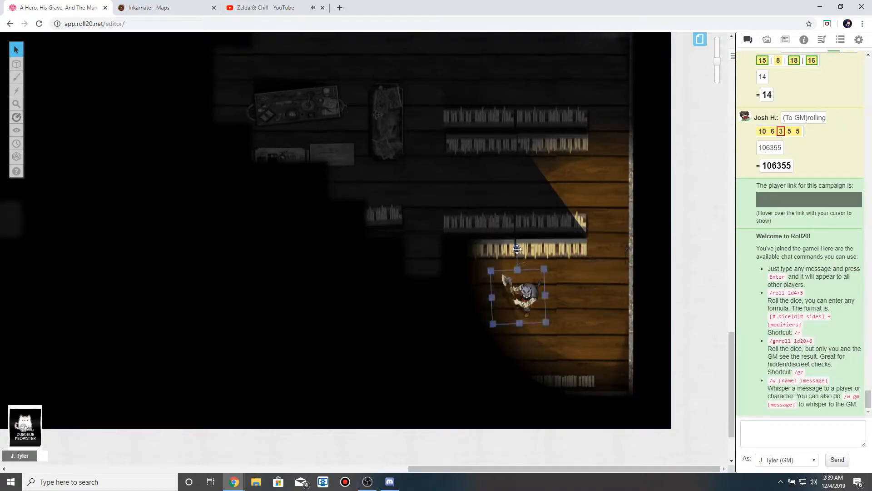
pyautogui.click(517, 250)
pyautogui.moveTo(517, 249); pyautogui.dragTo(569, 294)
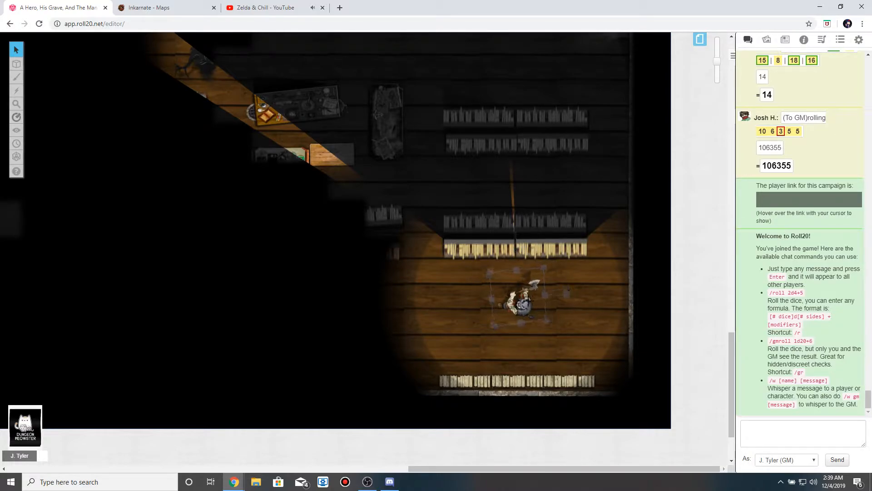
# Move the axe-wielding token west along the southern aisle, past the cluttered desk, to the library's west wall.
pyautogui.moveTo(478, 298); pyautogui.dragTo(319, 283)
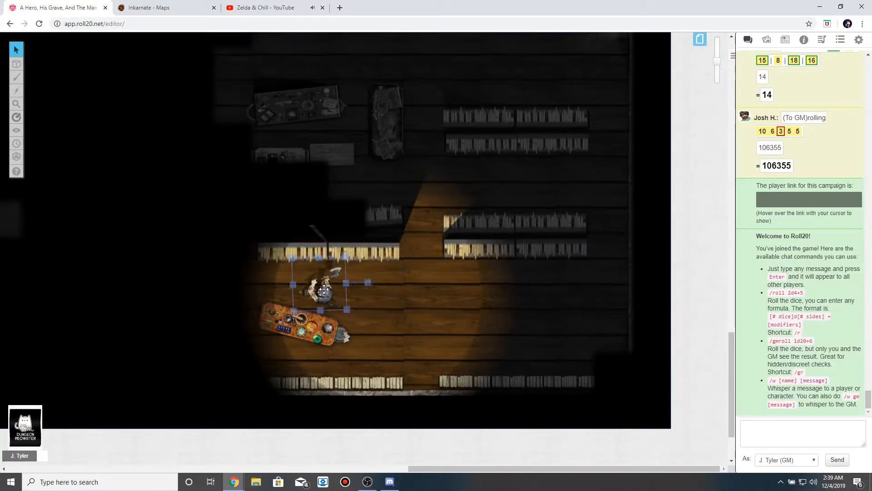
pyautogui.moveTo(375, 332); pyautogui.dragTo(421, 327)
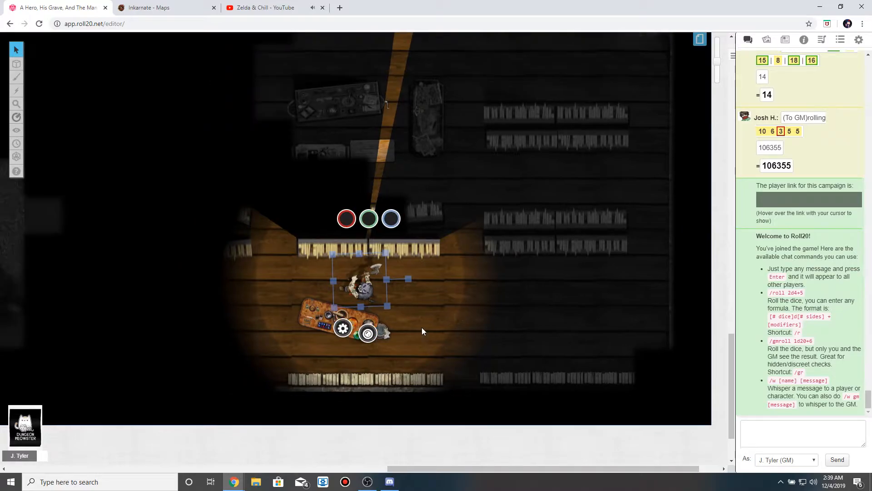
pyautogui.moveTo(382, 282); pyautogui.dragTo(392, 302)
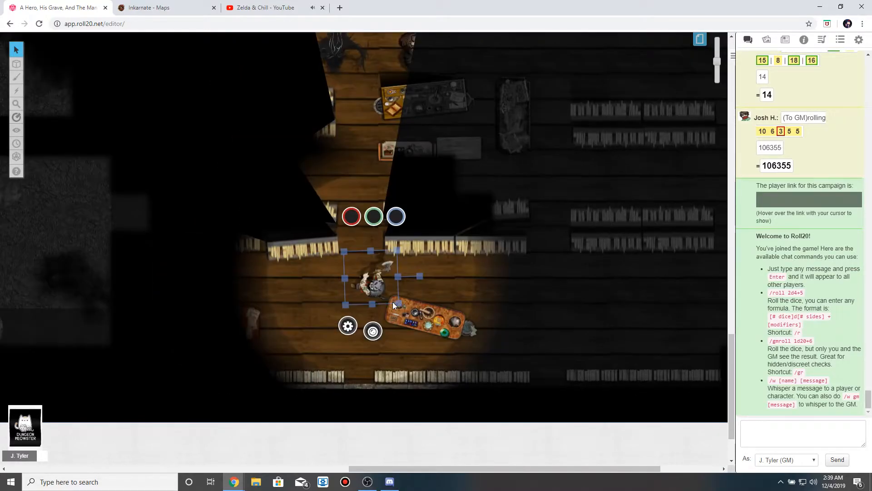
pyautogui.moveTo(348, 298); pyautogui.dragTo(197, 336)
# Return the axe-wielding token to the party near the library entrance, above the red table, and deselect it.
pyautogui.scroll(3, 197, 336)
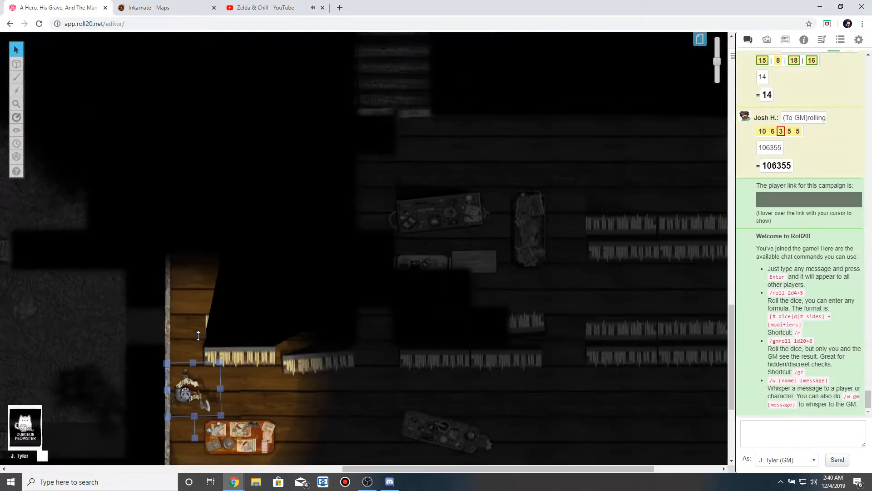
pyautogui.moveTo(199, 374); pyautogui.dragTo(503, 178)
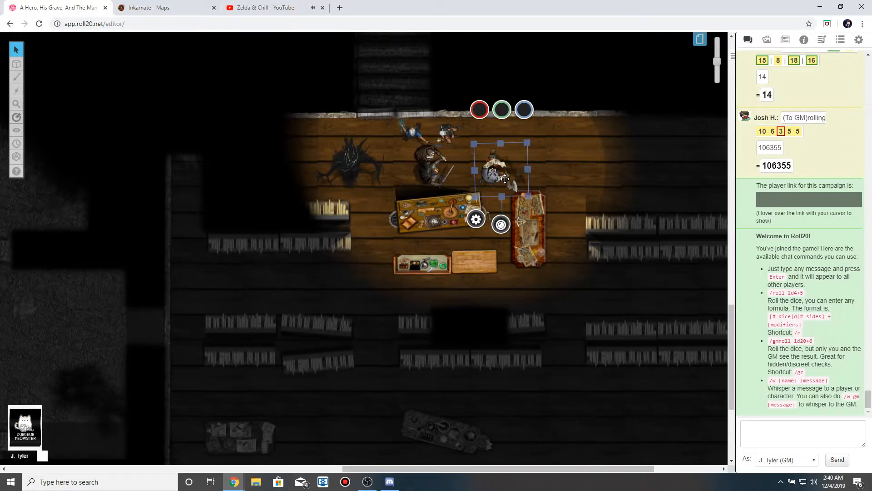
pyautogui.click(566, 151)
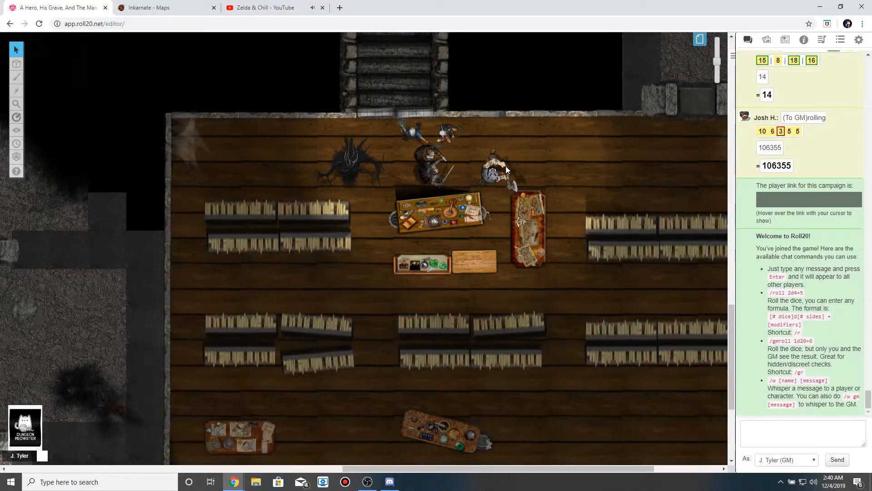
# Move the black creature token east across the library to the gap between the red table and the eastern bookshelves.
pyautogui.hscroll(3, 506, 165)
pyautogui.scroll(1, 505, 166)
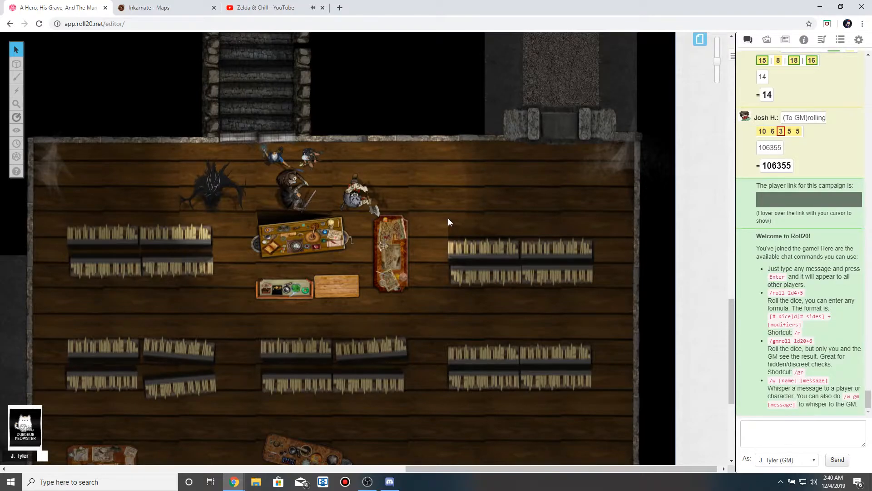
pyautogui.scroll(2, 448, 222)
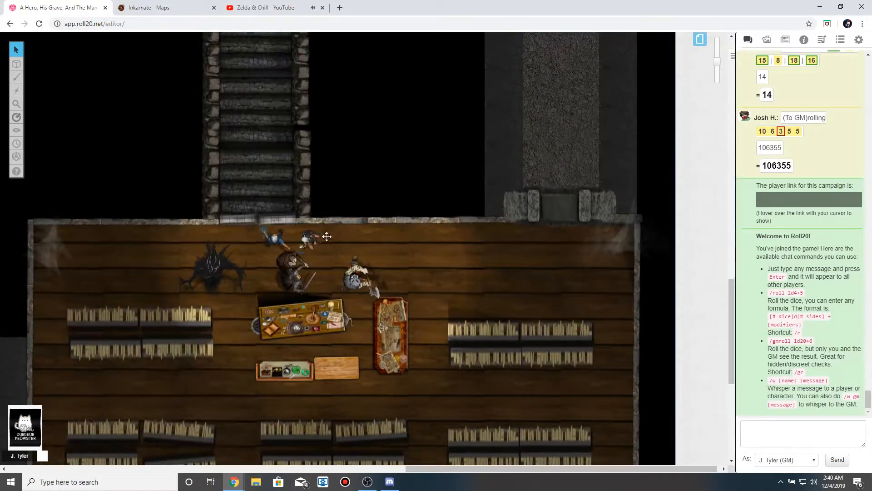
pyautogui.click(534, 259)
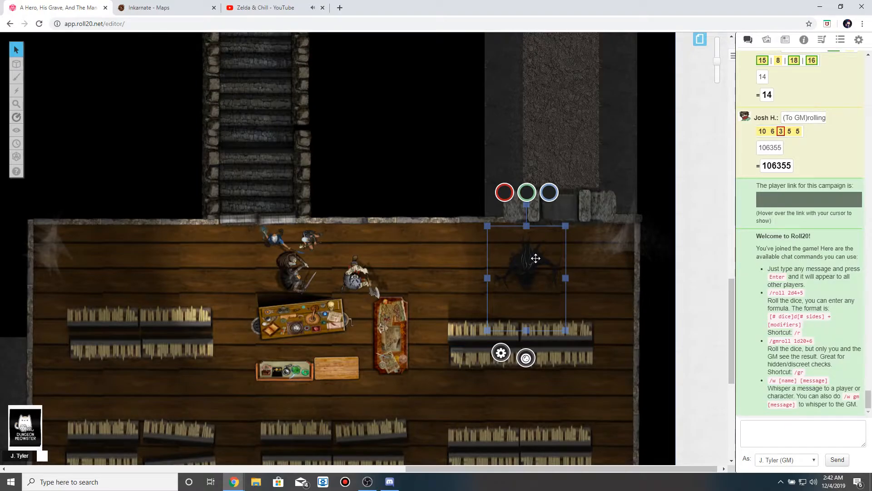
pyautogui.moveTo(510, 271); pyautogui.dragTo(421, 377)
# Move the party into the gravel corridor north of the library's northeast doorway, placing the two small tokens side by side in front.
pyautogui.moveTo(227, 210); pyautogui.dragTo(583, 143)
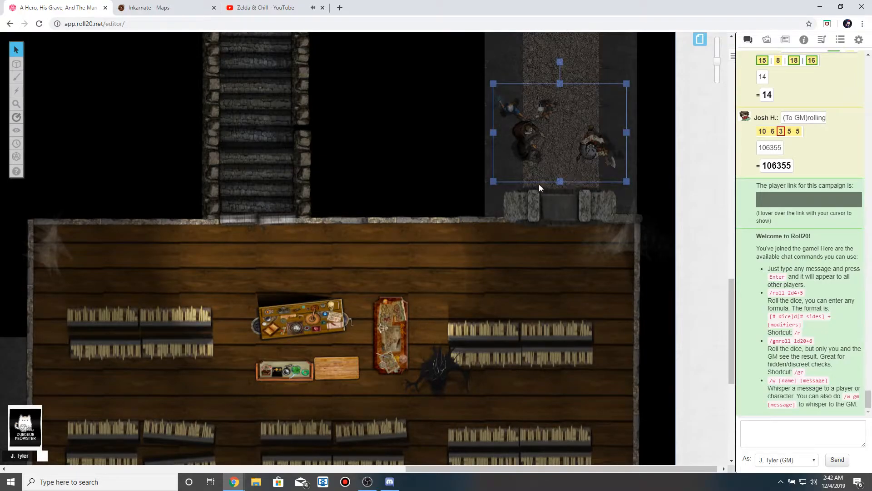
pyautogui.scroll(1, 454, 154)
pyautogui.click(507, 153)
pyautogui.moveTo(510, 150); pyautogui.dragTo(573, 147)
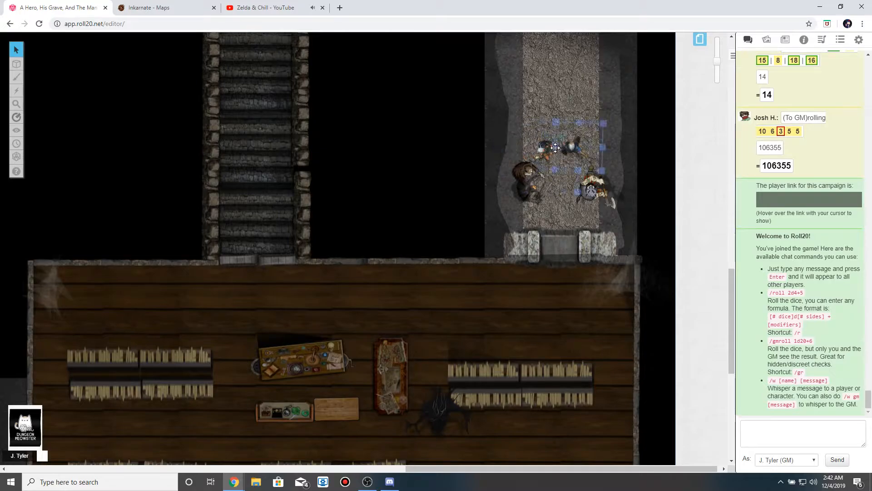
pyautogui.click(509, 103)
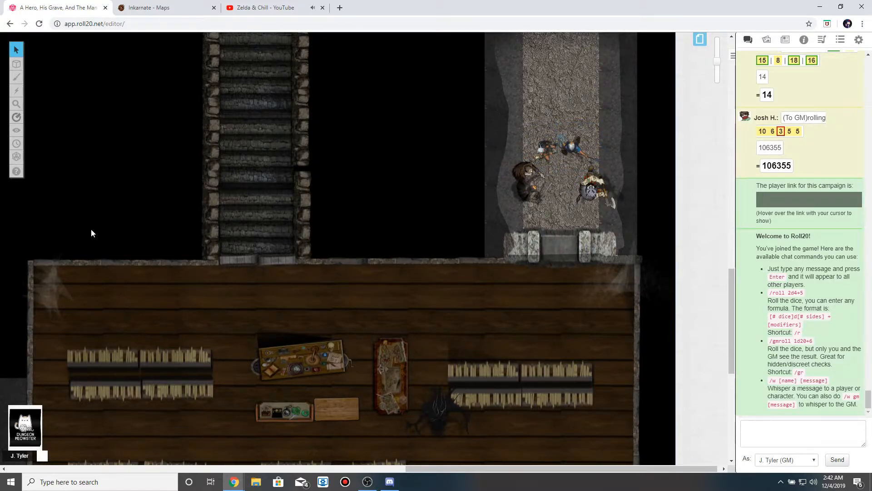
# Examine the gravel corridor north of the party past the torch, and preview the front-left small token's line of sight.
pyautogui.scroll(5, 504, 191)
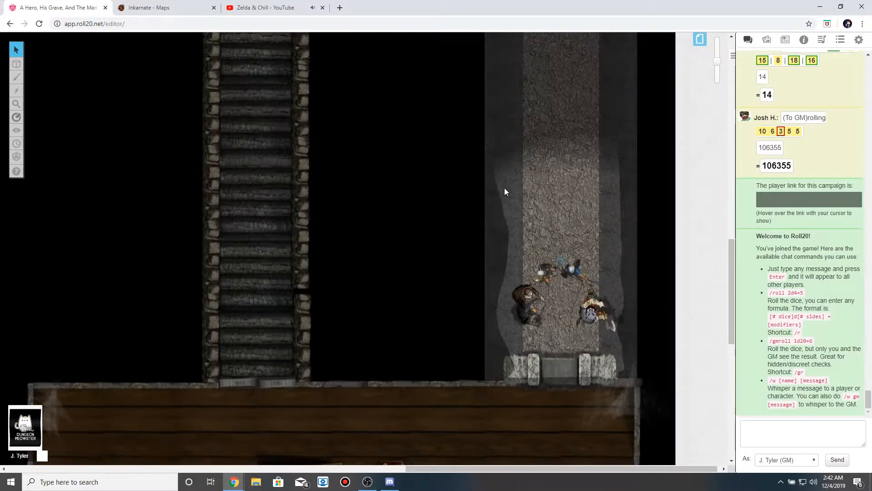
pyautogui.scroll(3, 504, 191)
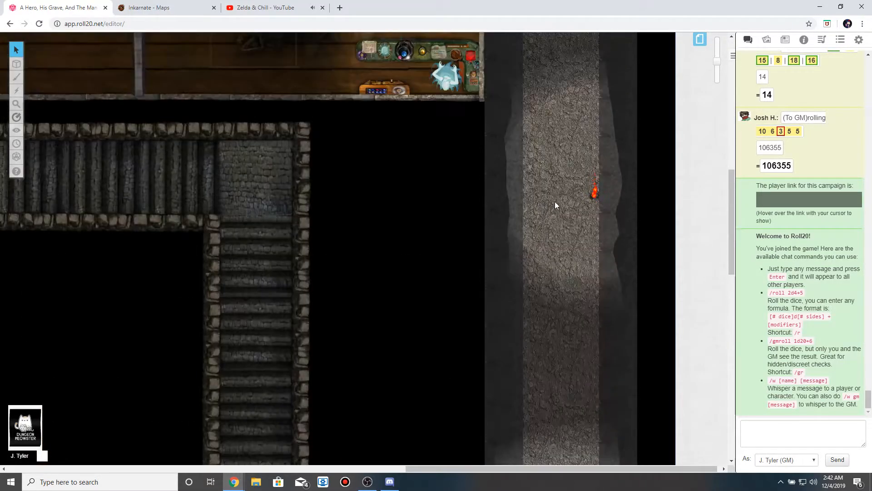
pyautogui.scroll(5, 593, 197)
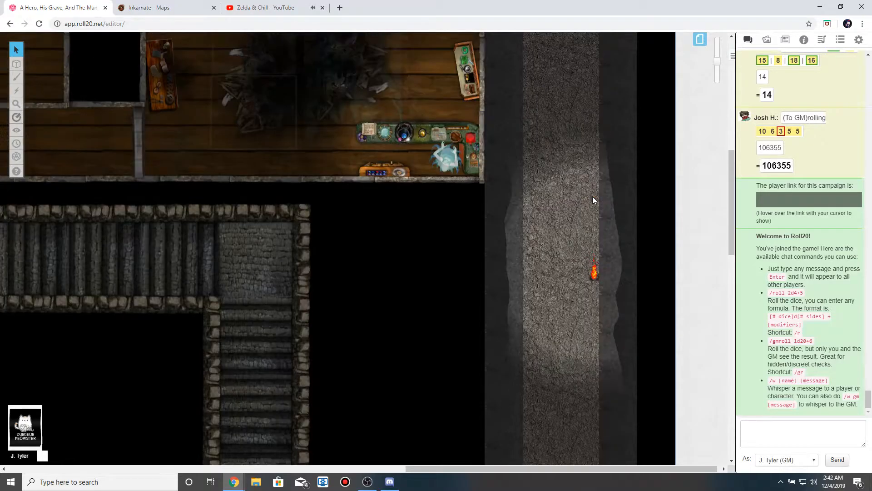
pyautogui.scroll(2, 591, 196)
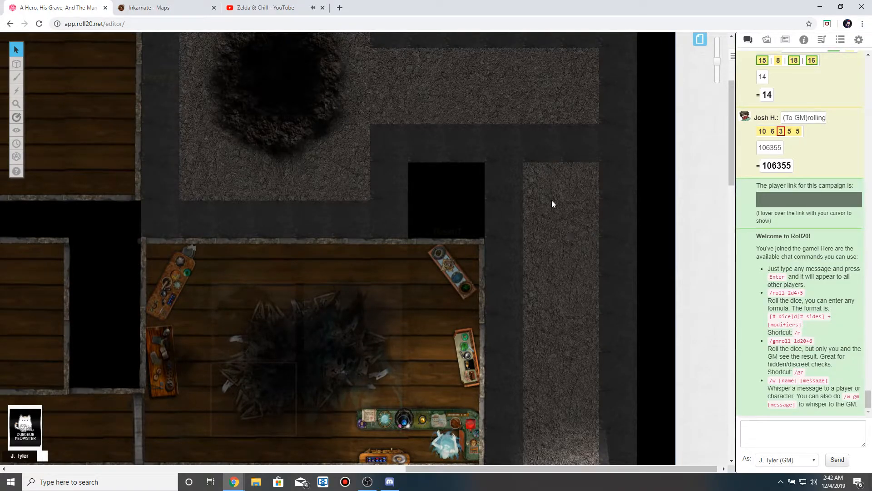
pyautogui.scroll(-6, 551, 200)
pyautogui.scroll(-1, 551, 217)
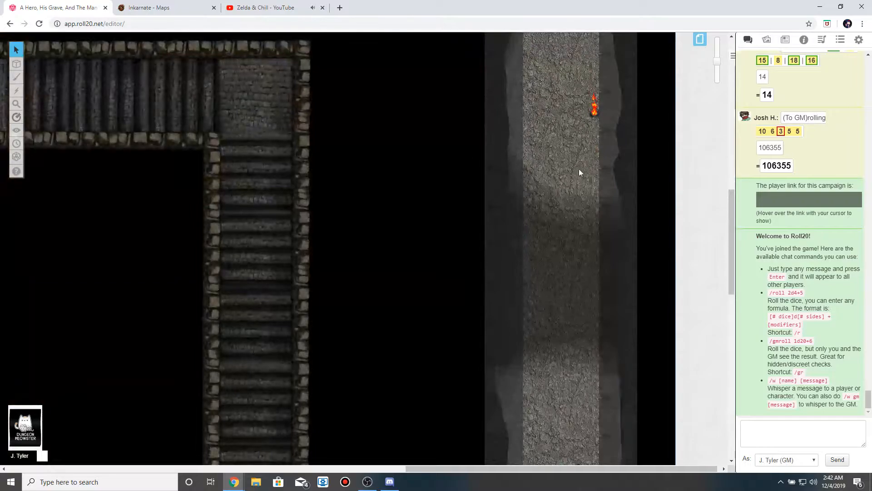
pyautogui.scroll(5, 510, 169)
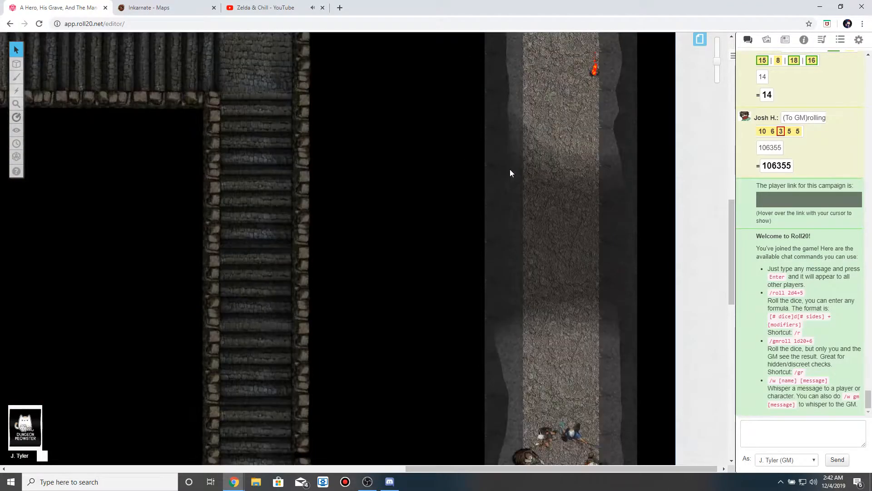
pyautogui.click(550, 265)
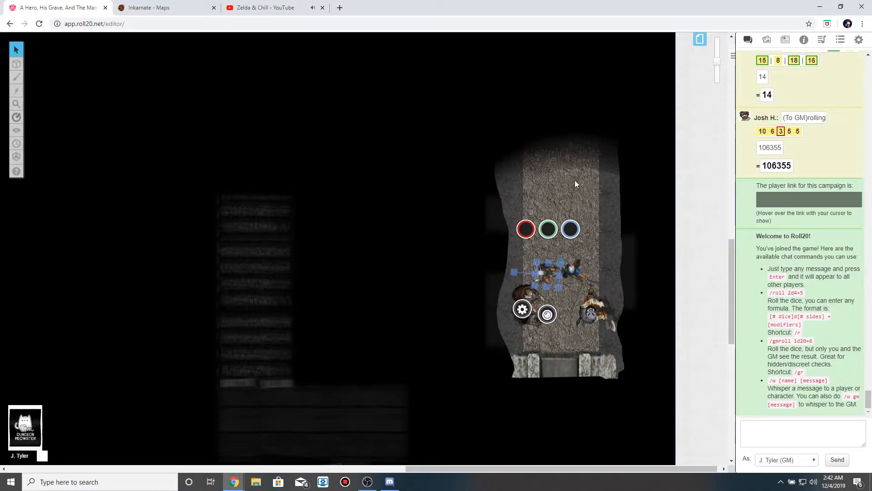
# Trace the corridor from the party past the torch and its northern bend to the pit chamber and back.
pyautogui.scroll(5, 574, 180)
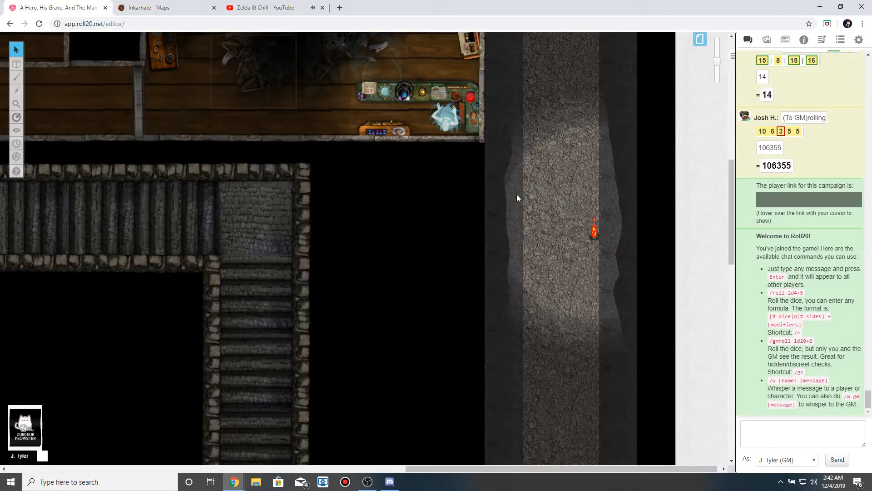
pyautogui.scroll(6, 512, 294)
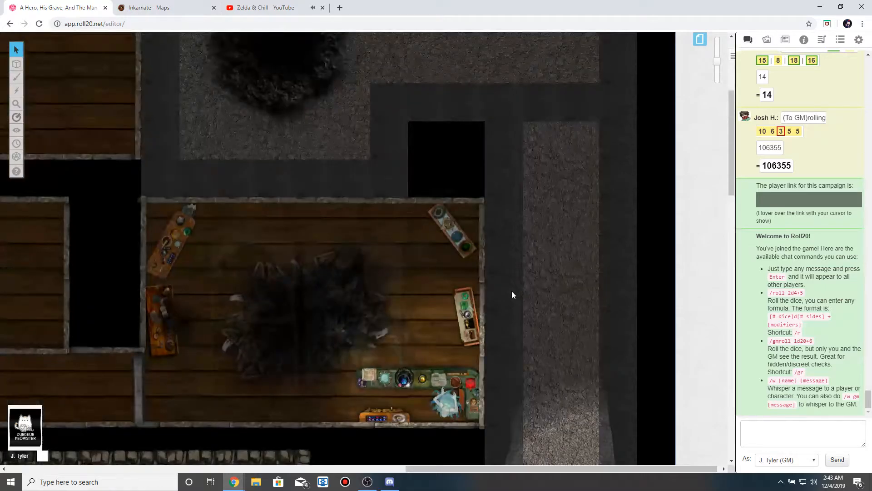
pyautogui.scroll(2, 512, 295)
pyautogui.scroll(1, 512, 294)
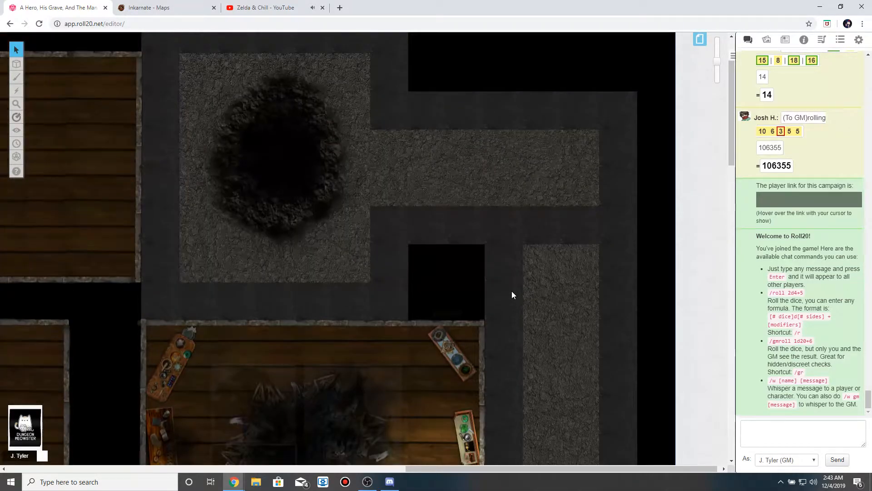
pyautogui.scroll(-12, 512, 294)
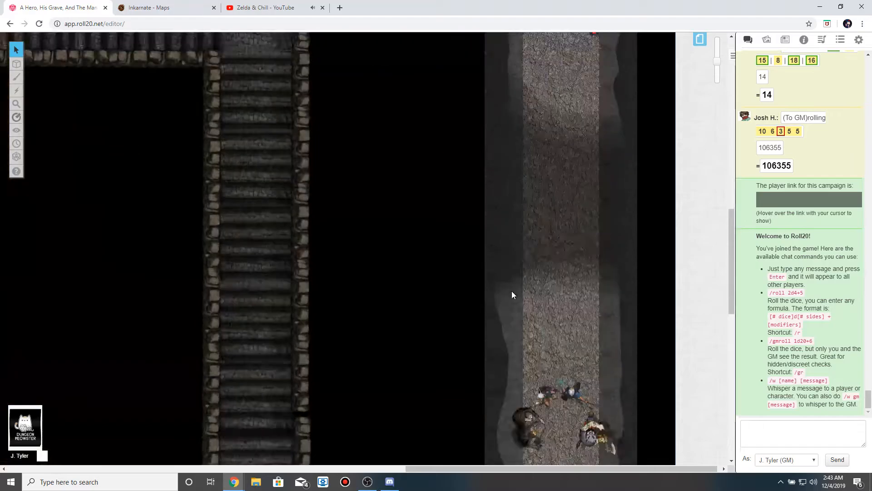
pyautogui.scroll(-4, 512, 294)
pyautogui.scroll(4, 512, 293)
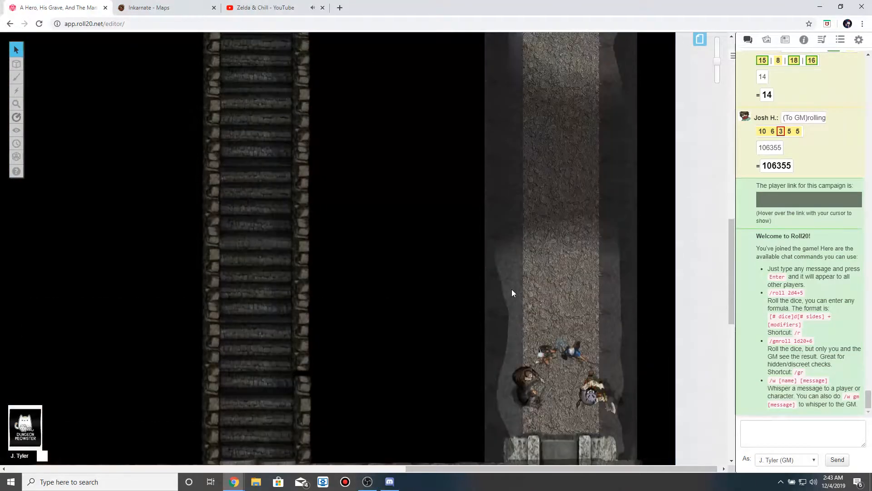
pyautogui.scroll(4, 511, 293)
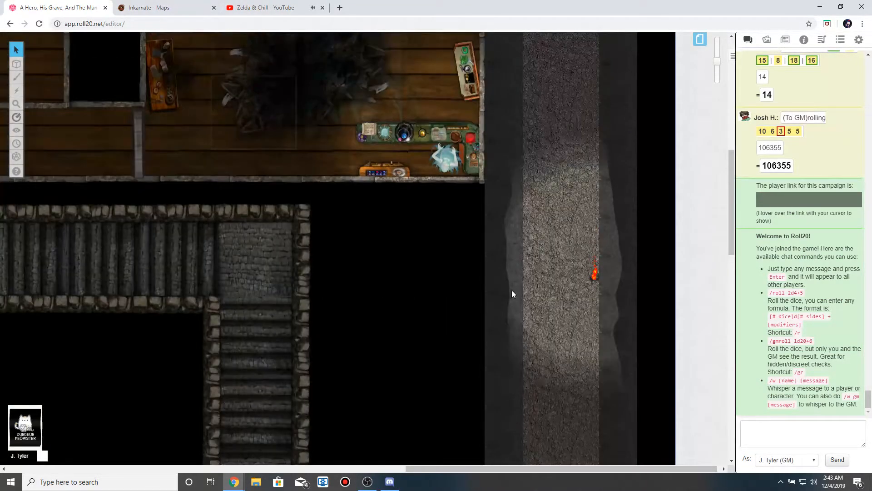
pyautogui.scroll(3, 511, 294)
pyautogui.scroll(-2, 542, 338)
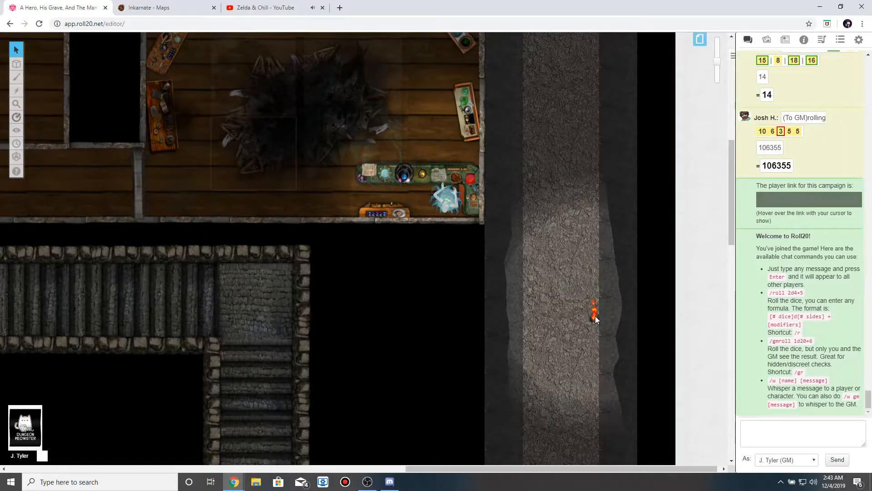
pyautogui.scroll(6, 595, 317)
pyautogui.scroll(2, 549, 250)
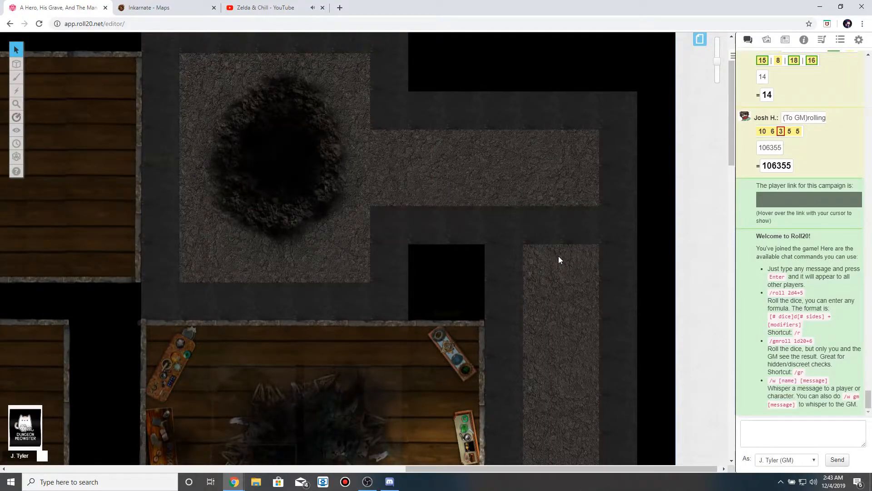
pyautogui.scroll(-9, 559, 259)
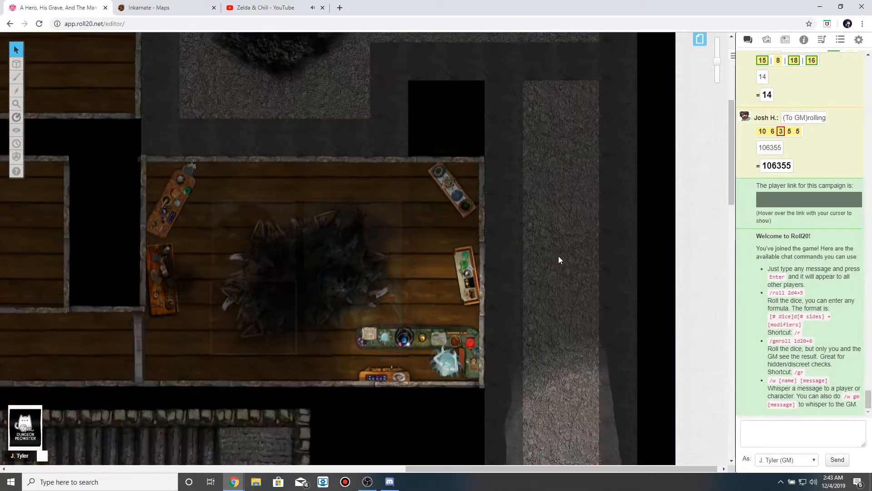
pyautogui.scroll(-9, 558, 259)
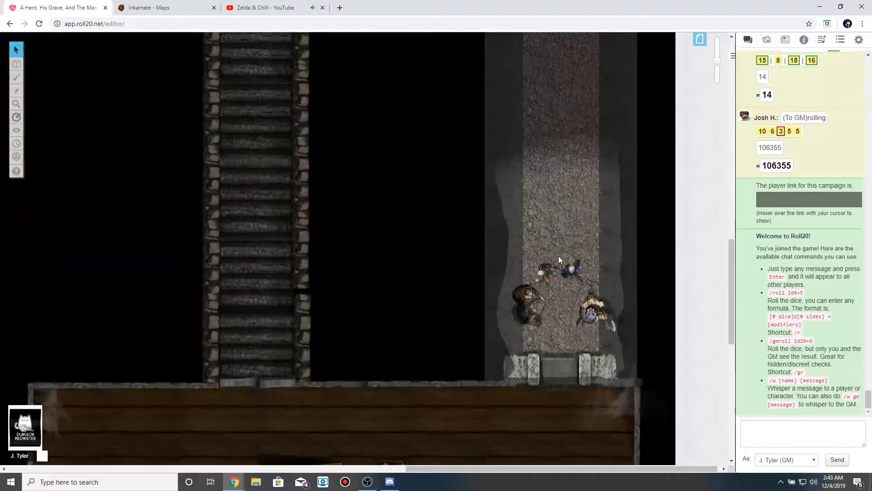
pyautogui.click(552, 287)
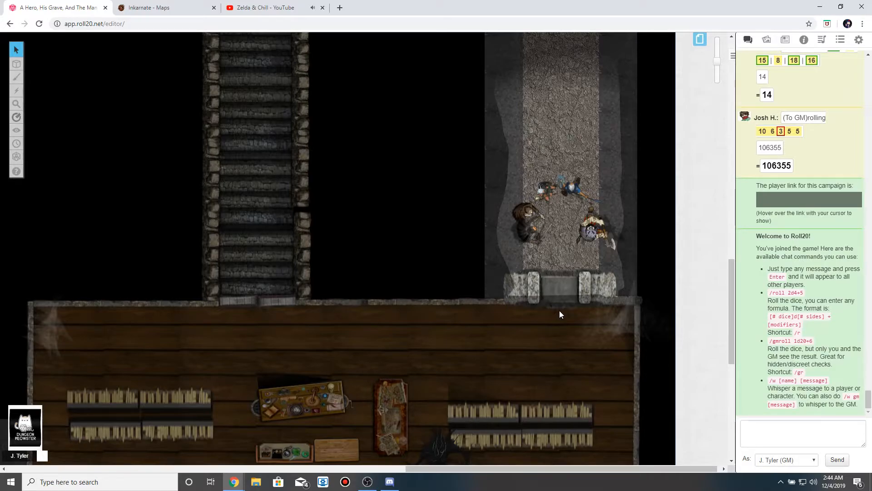
pyautogui.scroll(1, 559, 310)
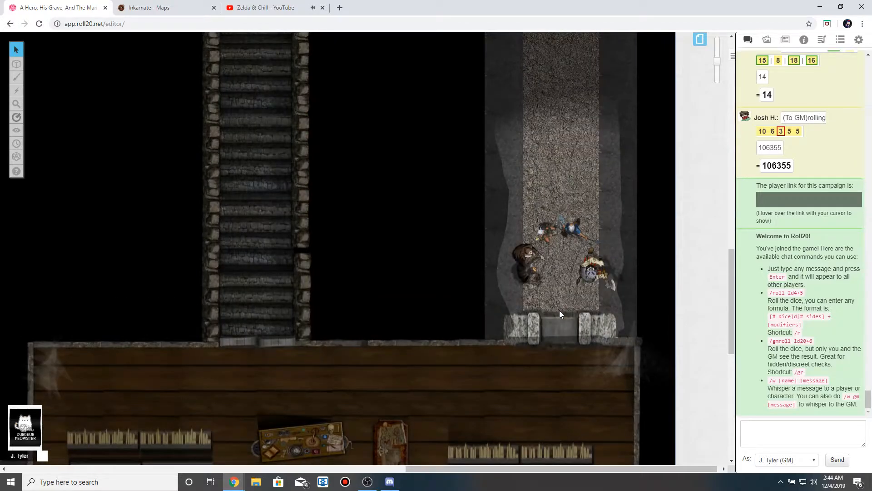
pyautogui.scroll(-4, 559, 309)
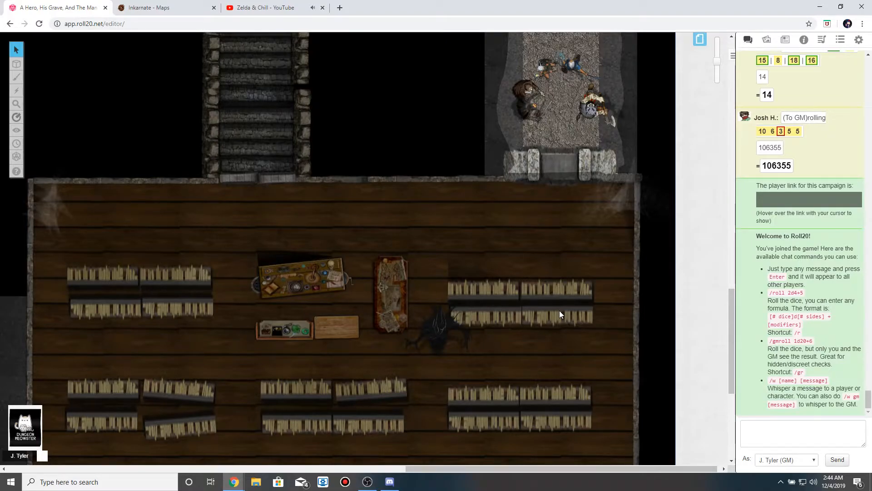
pyautogui.scroll(1, 553, 281)
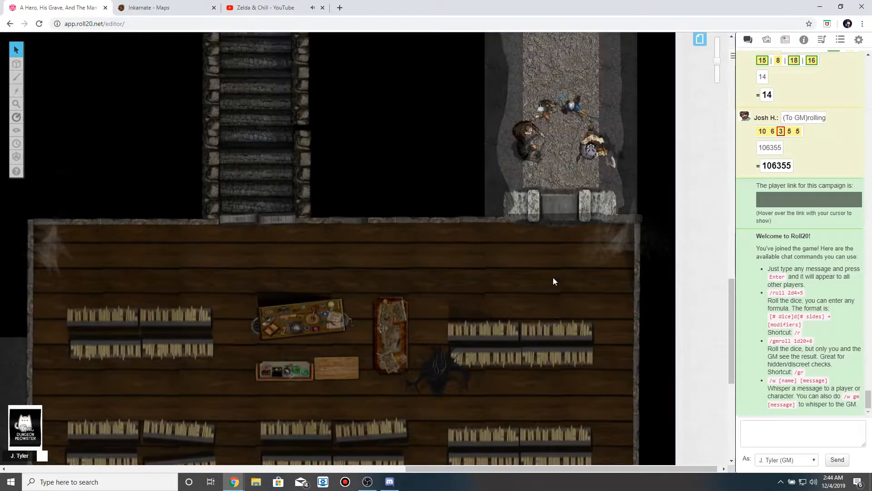
# Review the route from the library doorway up the corridor, comparing the torchlit stretch with the dark section near the northern bend.
pyautogui.scroll(2, 554, 280)
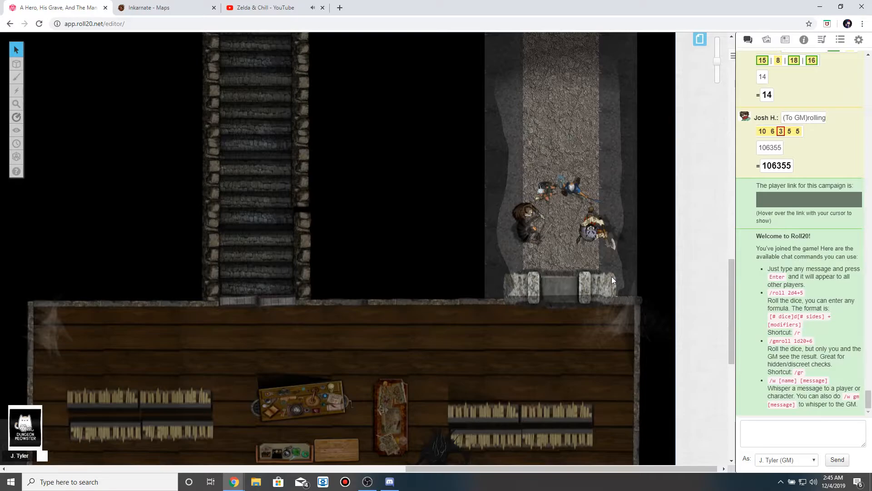
pyautogui.scroll(3, 595, 264)
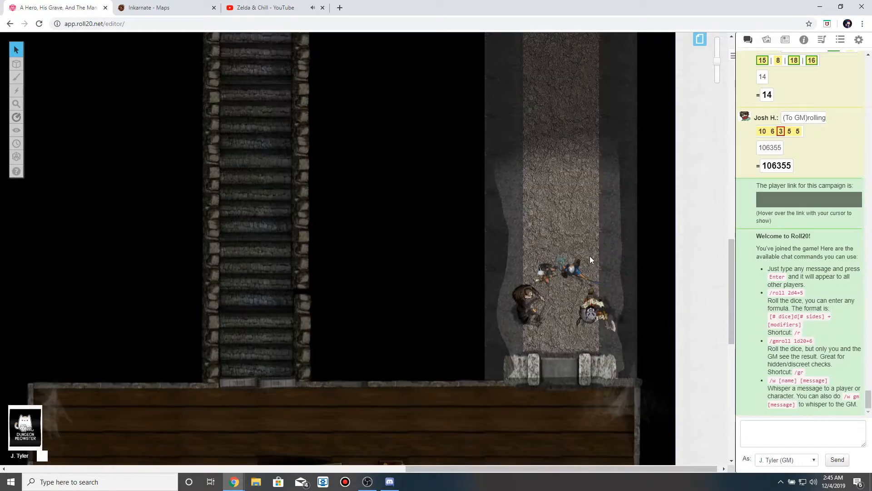
pyautogui.scroll(8, 590, 259)
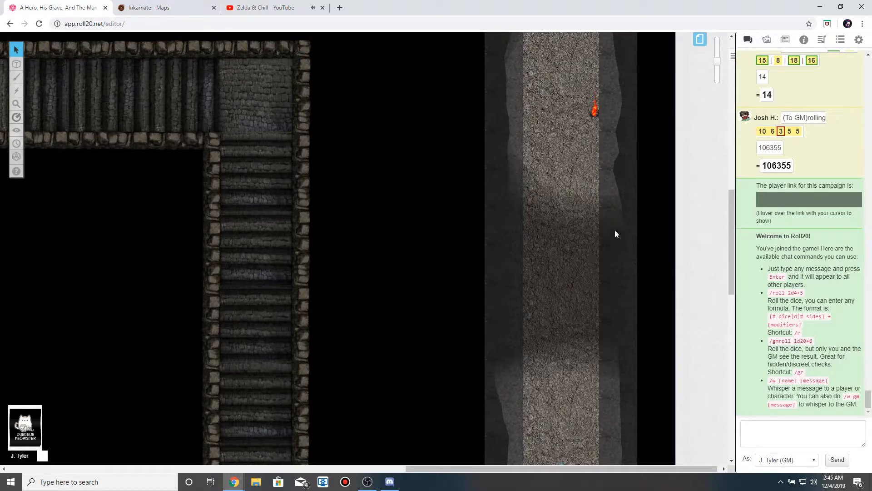
pyautogui.scroll(10, 614, 230)
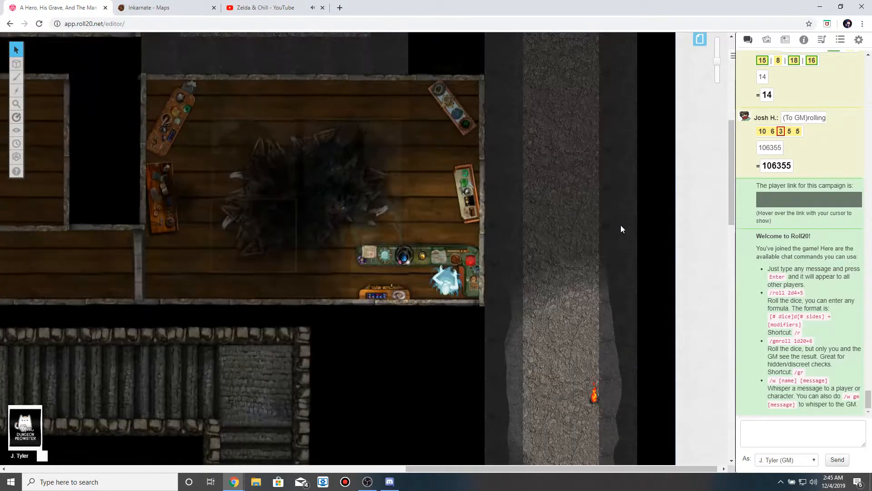
pyautogui.scroll(5, 601, 228)
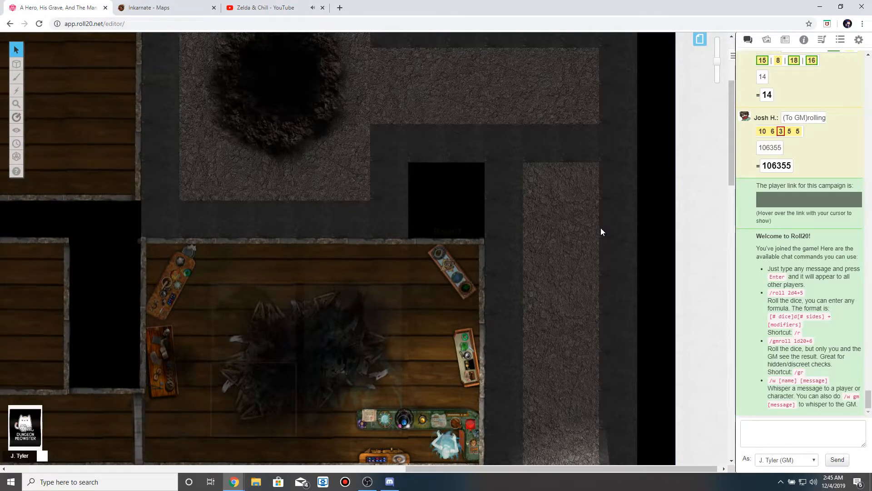
pyautogui.scroll(-5, 601, 228)
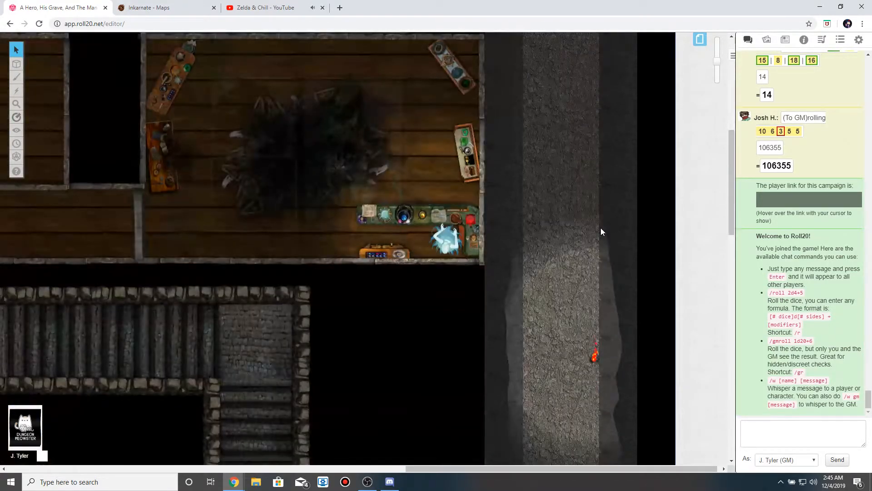
pyautogui.scroll(-3, 600, 228)
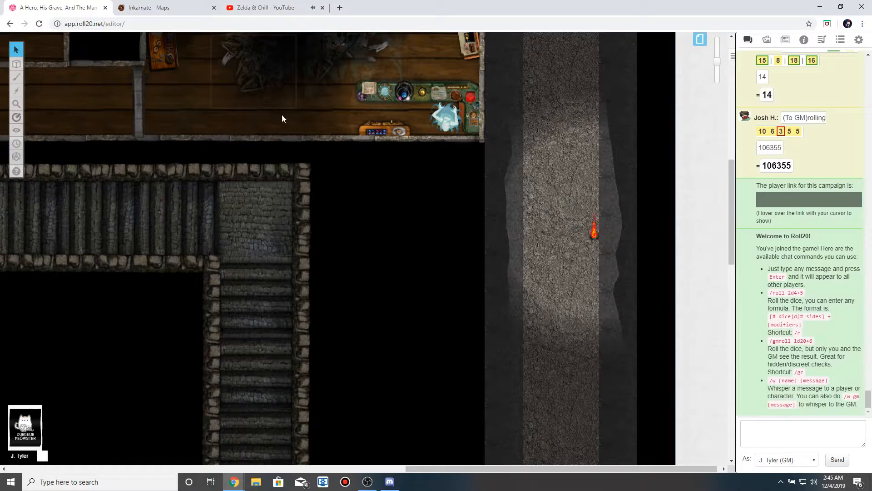
# Set the measuring ruler to no snapping and measure the torchlit stretch of the gravel corridor from its north to its south edge.
pyautogui.moveTo(16, 119)
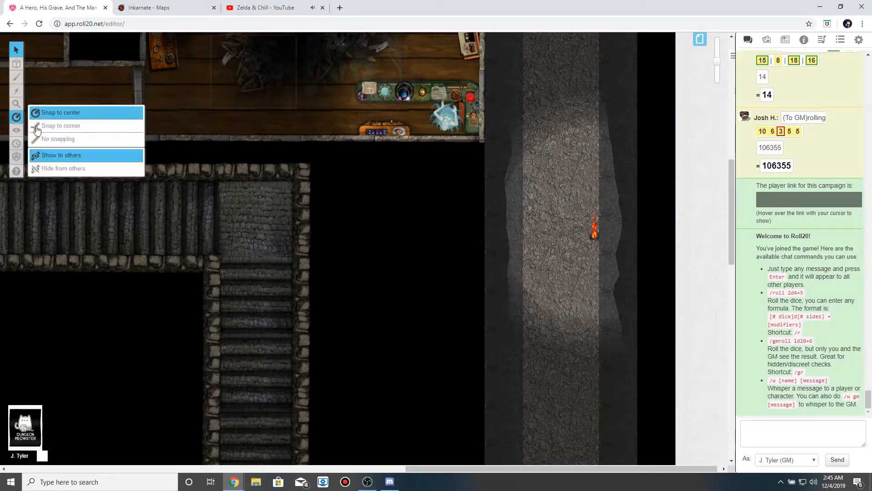
pyautogui.click(49, 140)
pyautogui.moveTo(557, 310); pyautogui.dragTo(591, 192)
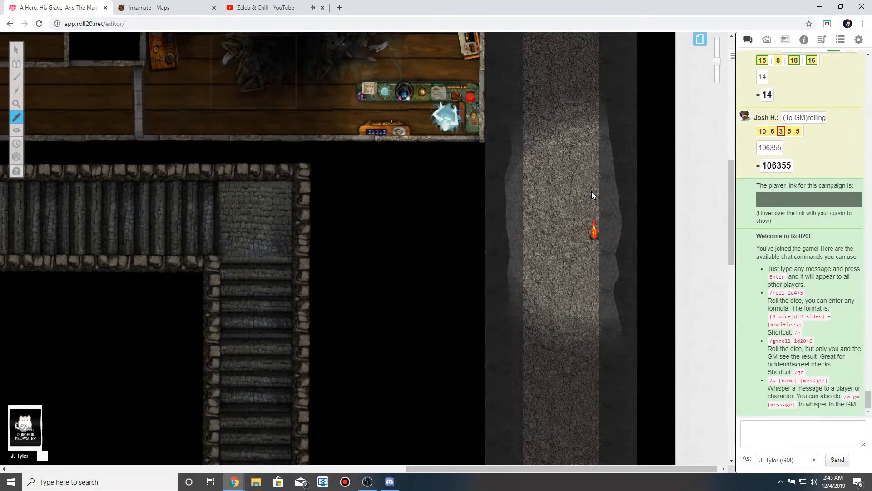
pyautogui.moveTo(568, 102); pyautogui.dragTo(566, 341)
pyautogui.scroll(-3, 566, 318)
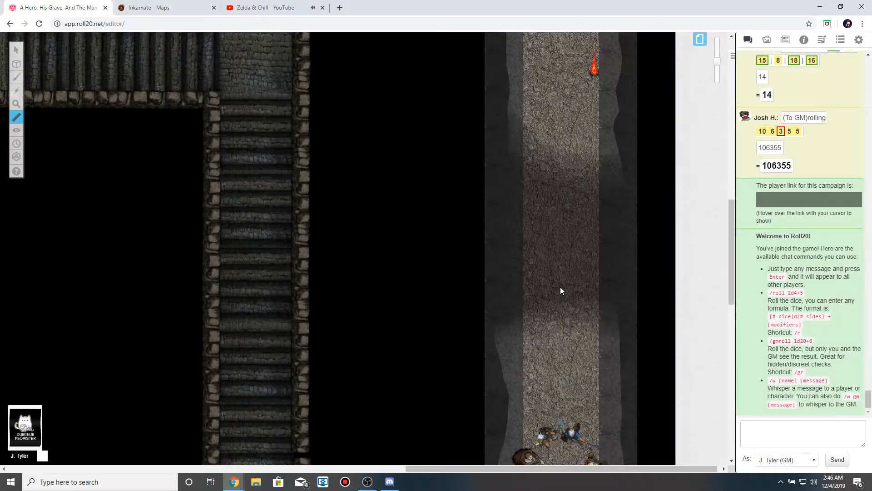
pyautogui.scroll(3, 560, 287)
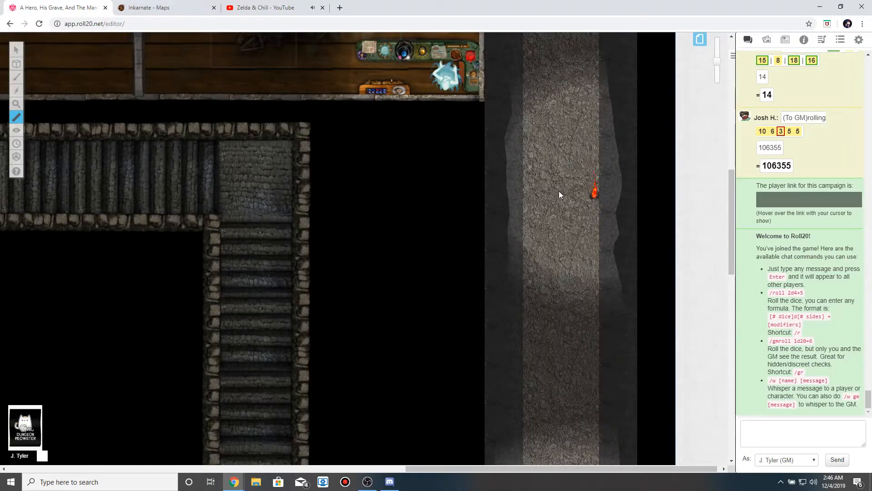
# Indicate spots with short ruler strokes beside the corridor torch and at the east end of the passage leading to the pit chamber.
pyautogui.moveTo(559, 191)
pyautogui.mouseDown()
pyautogui.moveTo(568, 214)
pyautogui.moveTo(558, 253)
pyautogui.moveTo(560, 130)
pyautogui.moveTo(560, 201)
pyautogui.mouseUp()
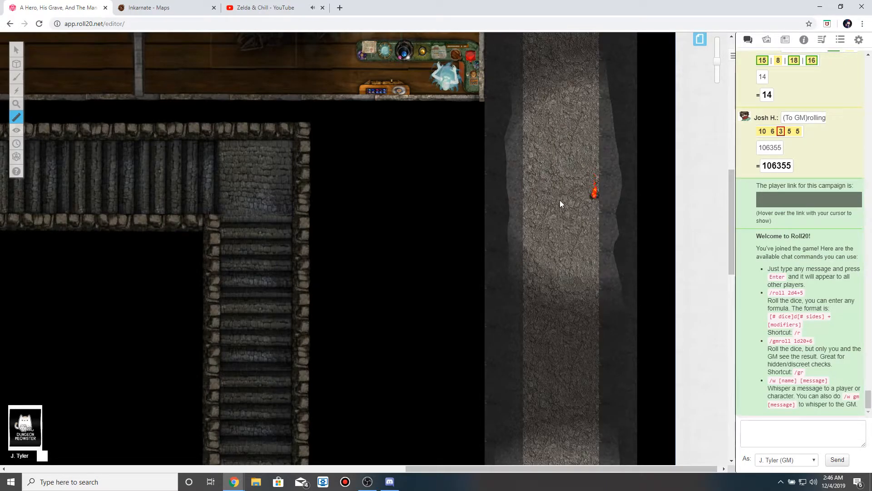
pyautogui.scroll(7, 560, 203)
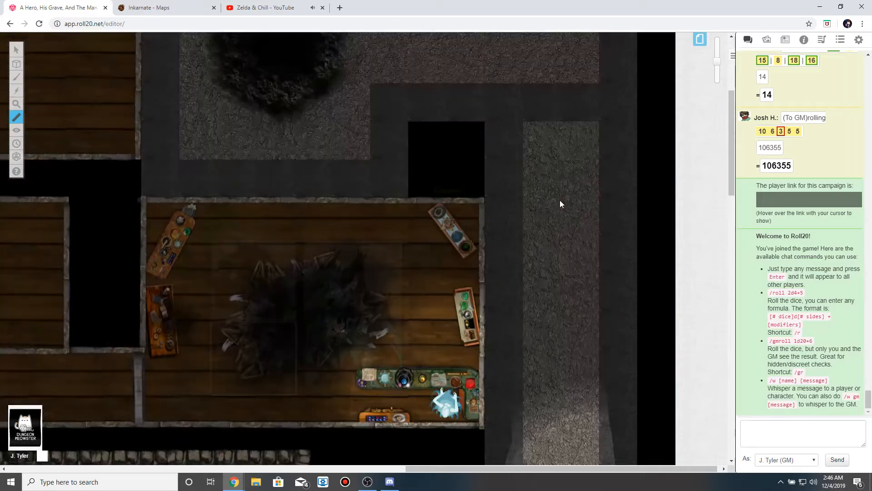
pyautogui.scroll(3, 560, 203)
pyautogui.moveTo(557, 162)
pyautogui.mouseDown()
pyautogui.moveTo(550, 174)
pyautogui.moveTo(567, 168)
pyautogui.moveTo(555, 157)
pyautogui.mouseUp()
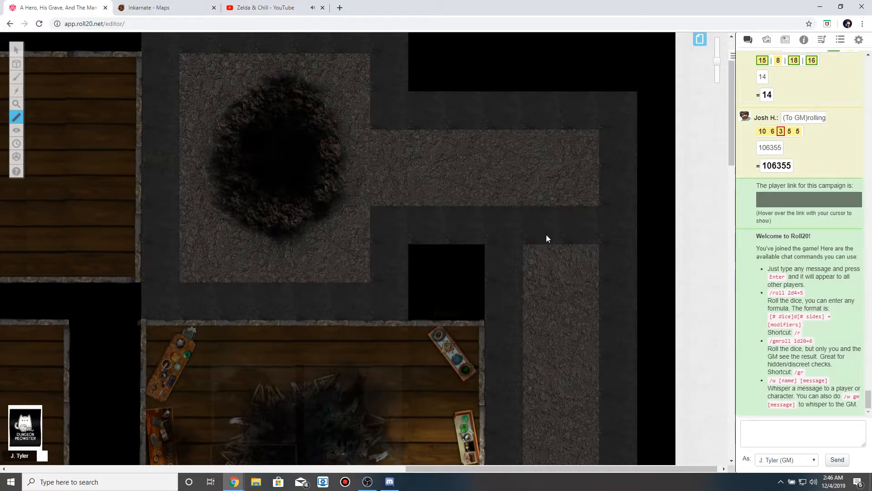
# Move the four party tokens north past the torch and around the bend to the pit chamber's east entrance.
pyautogui.moveTo(536, 171); pyautogui.dragTo(522, 159)
pyautogui.click(18, 49)
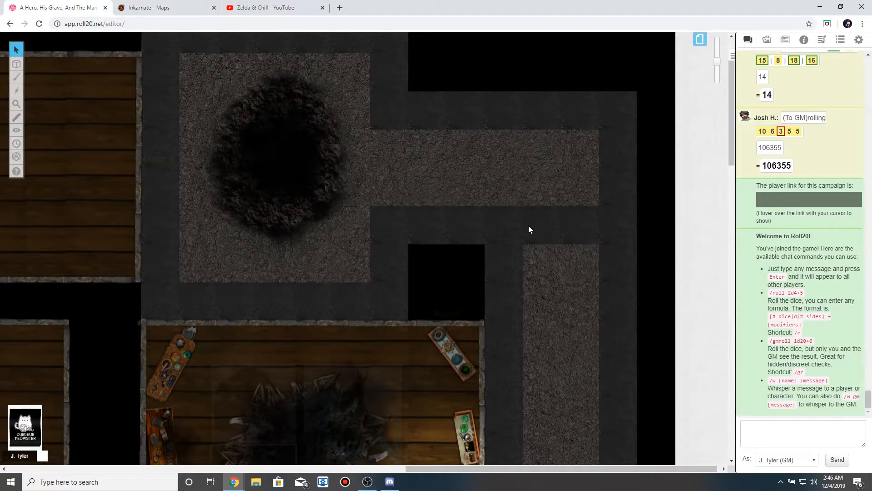
pyautogui.scroll(-10, 529, 228)
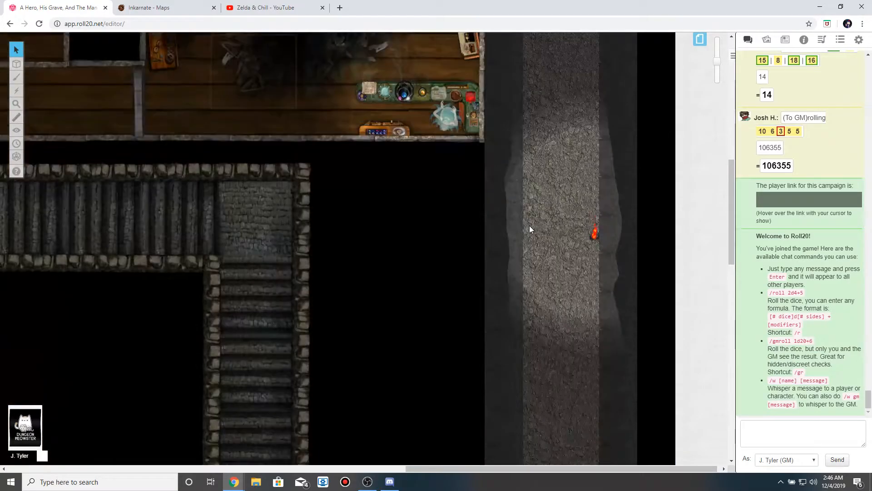
pyautogui.scroll(-8, 529, 225)
pyautogui.moveTo(534, 252); pyautogui.dragTo(610, 365)
pyautogui.moveTo(576, 331); pyautogui.dragTo(576, 272)
pyautogui.scroll(8, 576, 273)
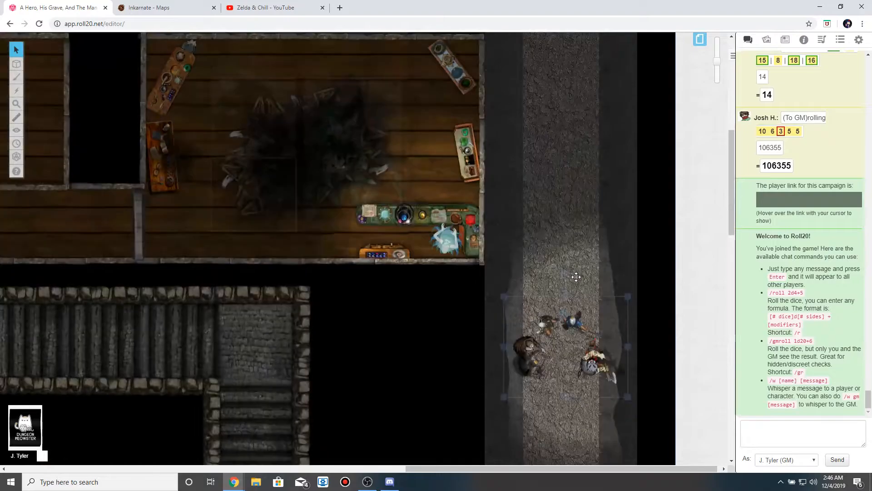
pyautogui.scroll(10, 575, 275)
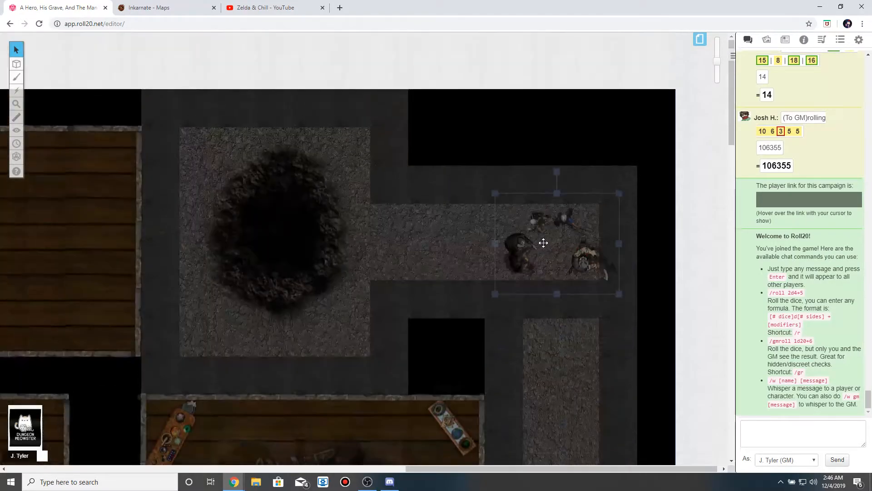
pyautogui.moveTo(543, 243); pyautogui.dragTo(529, 243)
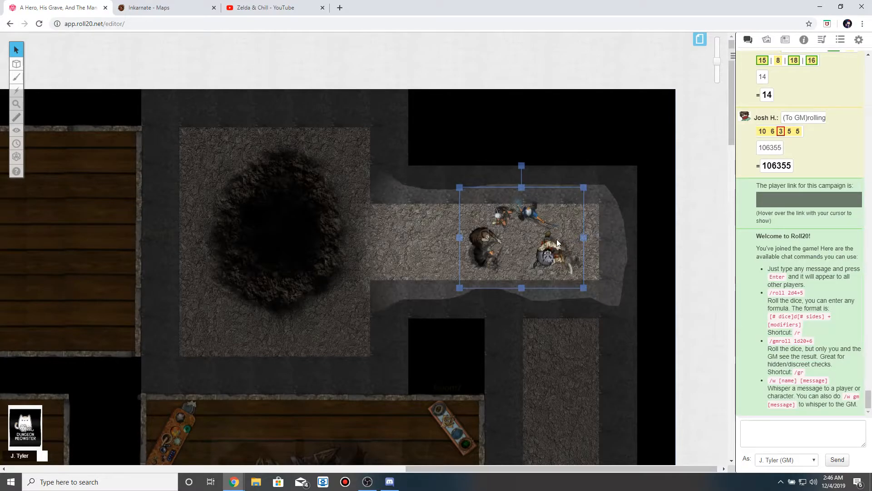
pyautogui.moveTo(514, 241); pyautogui.dragTo(370, 251)
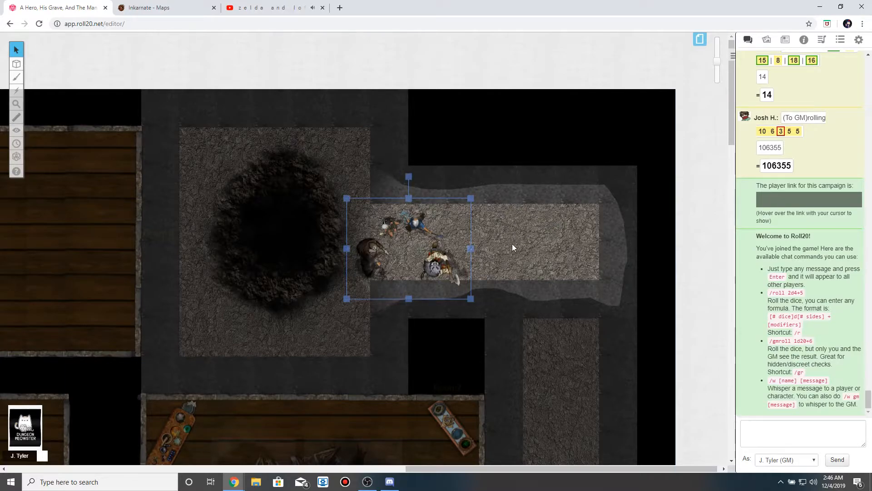
pyautogui.click(512, 244)
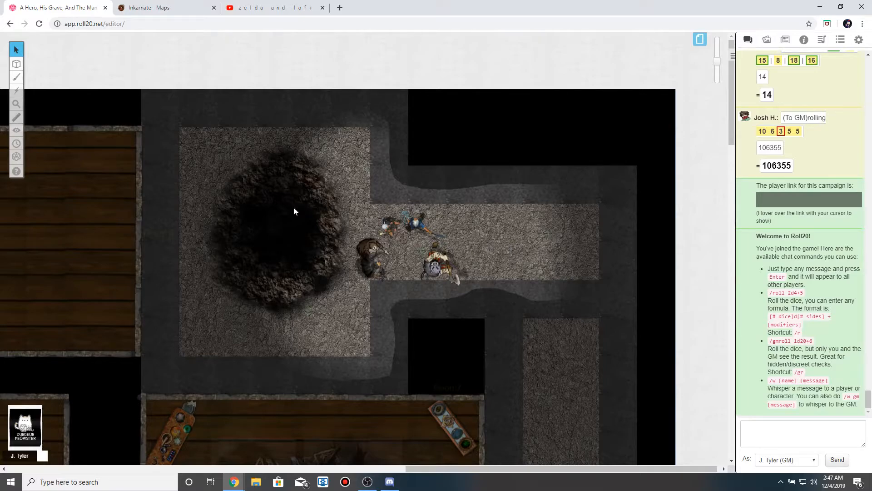
# Move the party tokens from the pit chamber's edge into the wooden room west of the pit.
pyautogui.hscroll(-3, 342, 208)
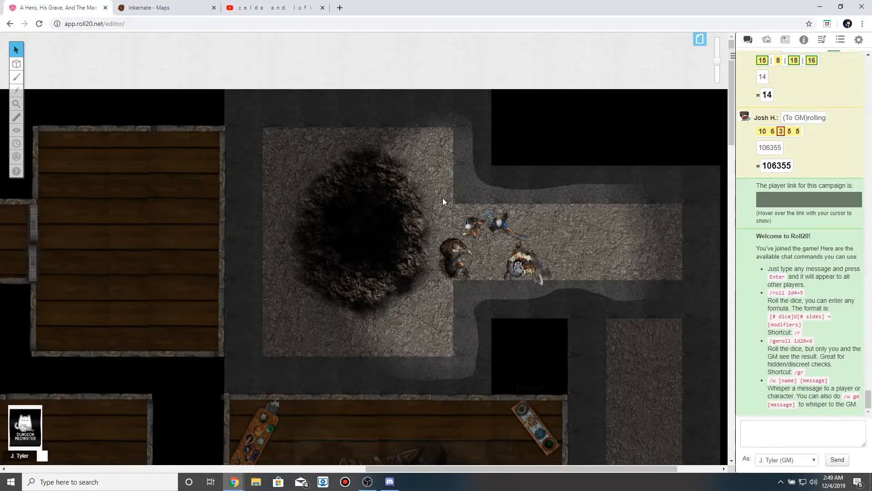
pyautogui.moveTo(425, 199); pyautogui.dragTo(386, 237)
pyautogui.moveTo(227, 218); pyautogui.dragTo(148, 240)
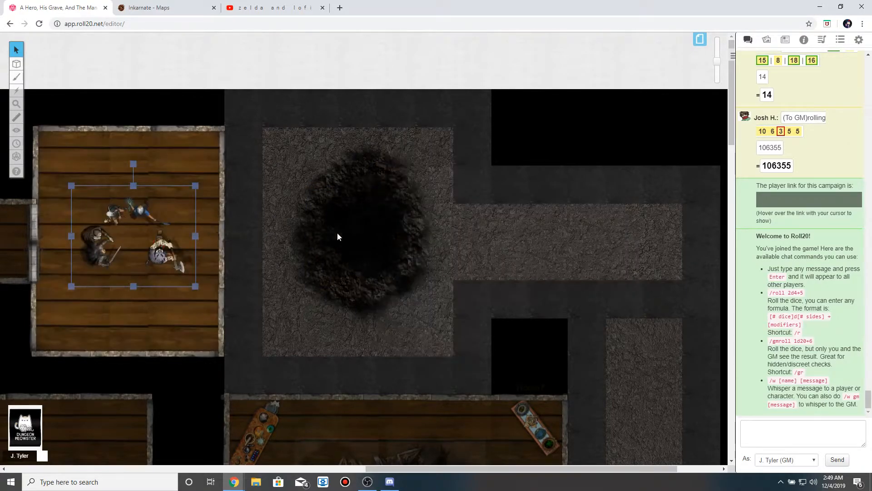
# Move the party through the wooden room's west door and along the hallway toward its western corner.
pyautogui.hscroll(-5, 317, 230)
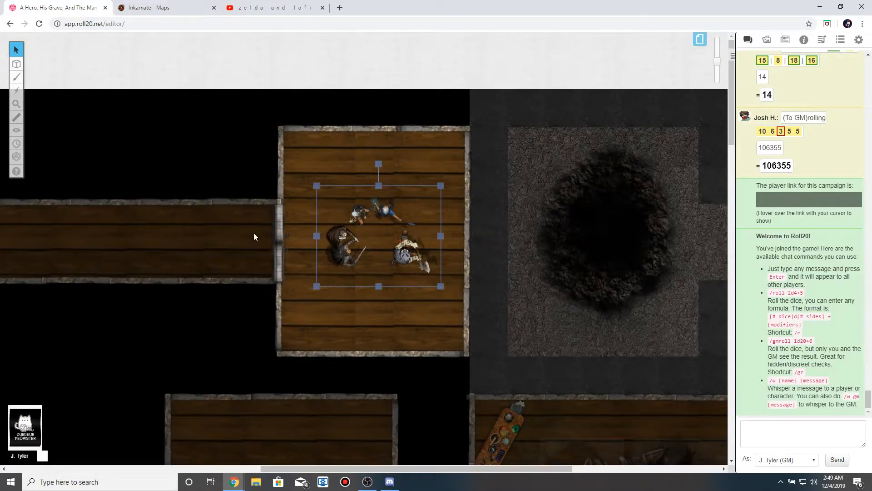
pyautogui.hscroll(-3, 320, 238)
pyautogui.moveTo(447, 235); pyautogui.dragTo(178, 234)
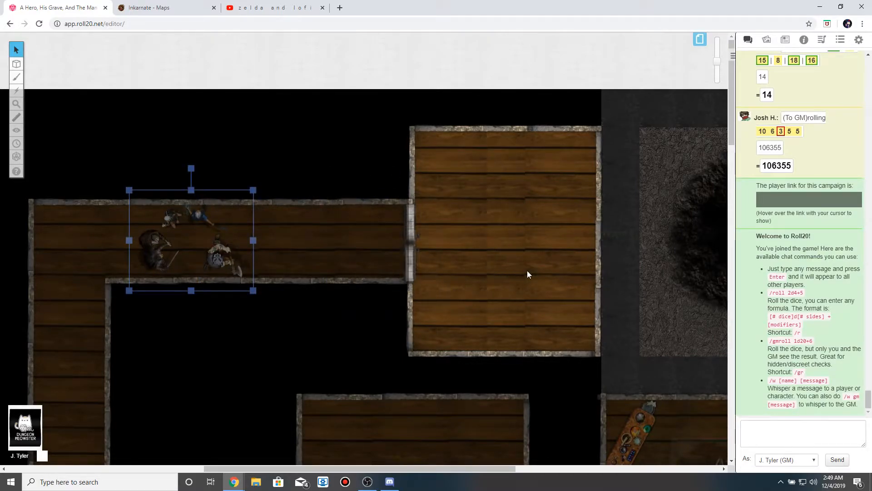
pyautogui.hscroll(-3, 527, 271)
pyautogui.click(494, 253)
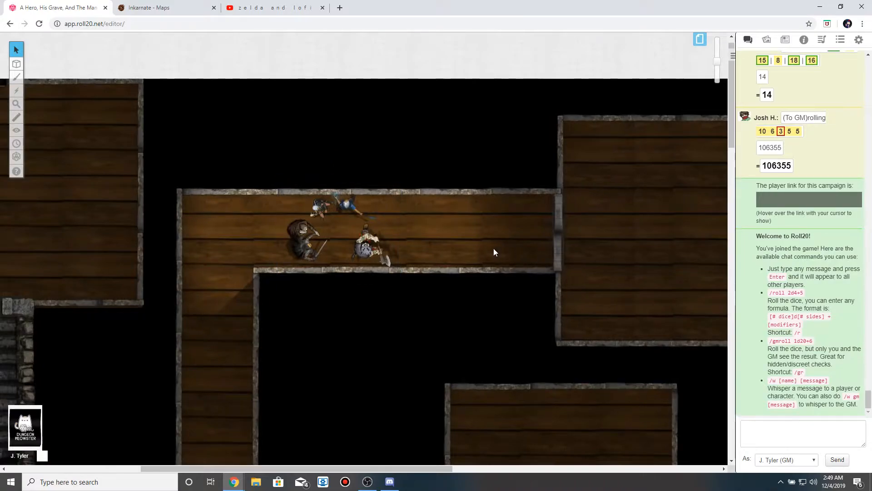
pyautogui.hscroll(2, 493, 249)
pyautogui.click(497, 211)
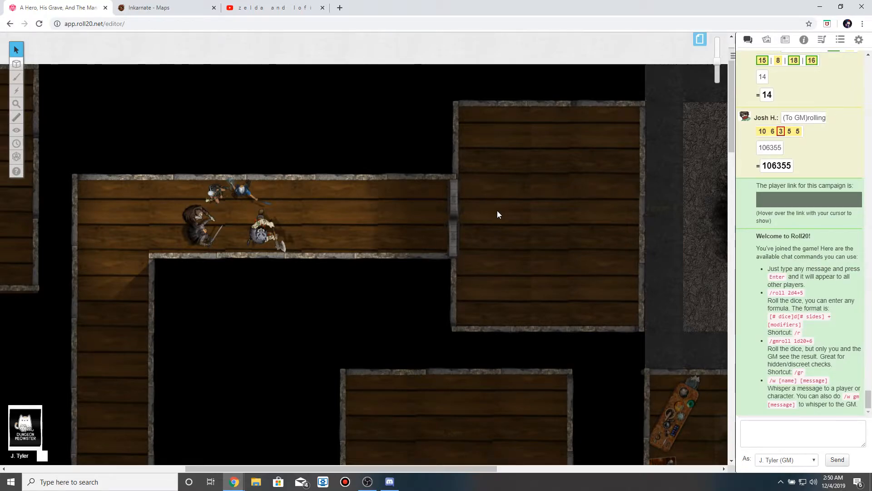
# Move the party around the hallway corner, south and then east, to the door of the middle wooden room.
pyautogui.moveTo(335, 161); pyautogui.dragTo(132, 225)
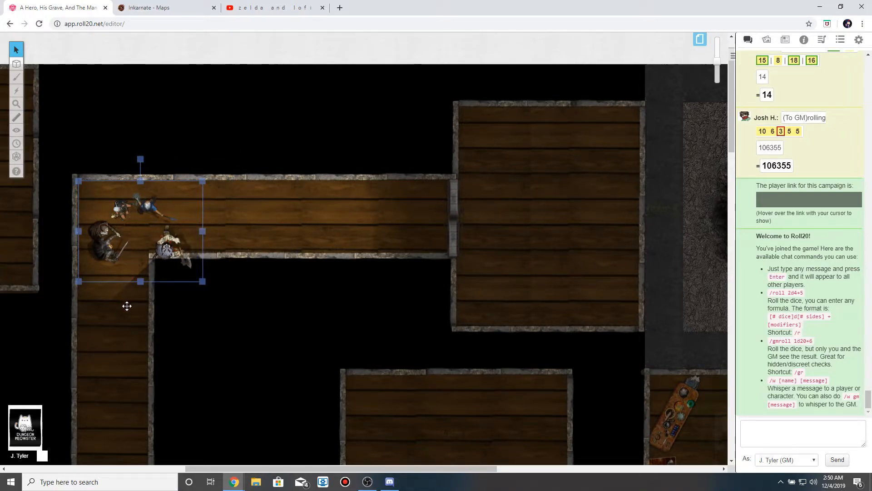
pyautogui.scroll(-4, 127, 304)
pyautogui.scroll(-3, 127, 304)
pyautogui.moveTo(126, 303); pyautogui.dragTo(383, 274)
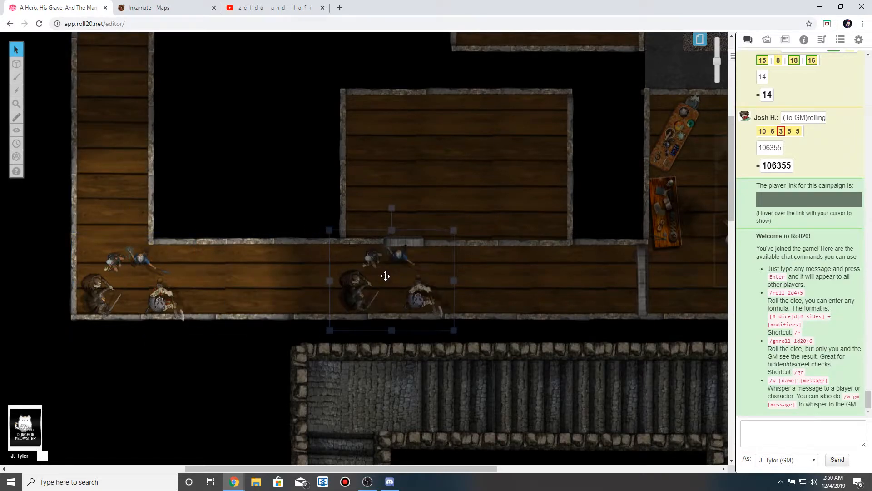
pyautogui.click(453, 189)
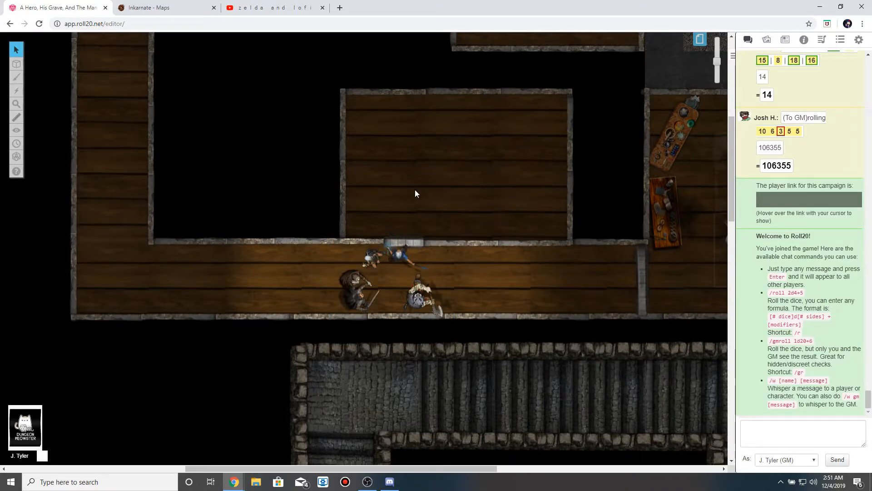
# Move the party farther east along the lower hallway, in front of the door to the room with the bone pile.
pyautogui.hscroll(2, 415, 189)
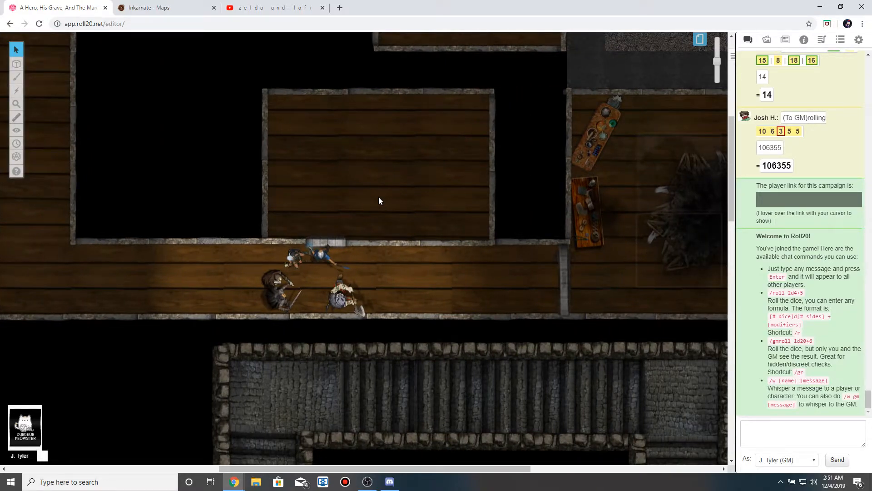
pyautogui.click(342, 239)
pyautogui.click(507, 195)
pyautogui.moveTo(249, 194); pyautogui.dragTo(511, 287)
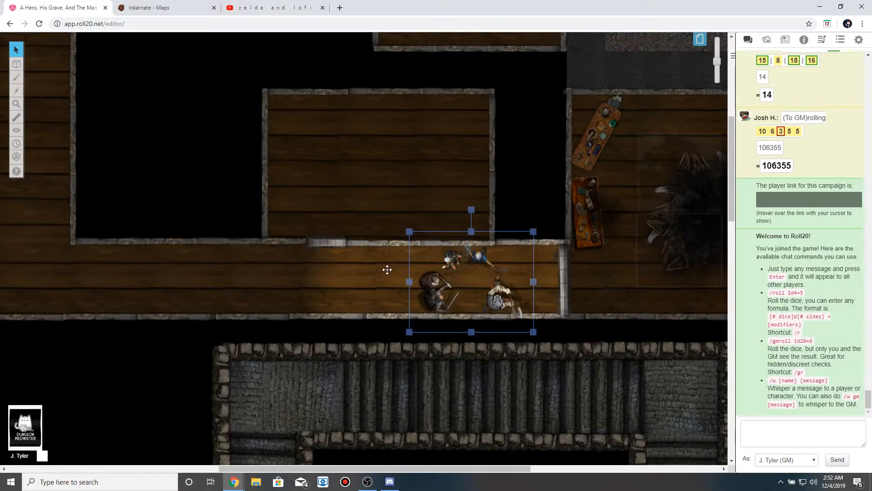
# Move the party through the hallway's east door into the furnished room, beside the southwest edge of the bone pile.
pyautogui.hscroll(6, 478, 274)
pyautogui.hscroll(2, 477, 278)
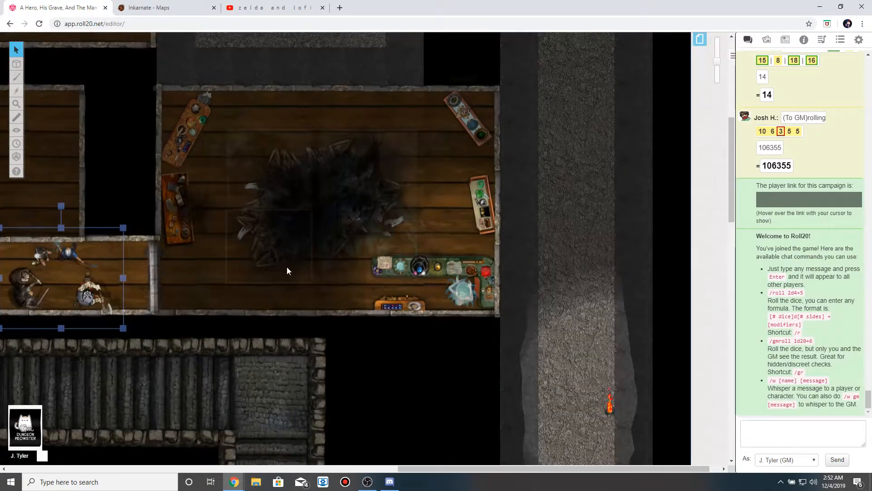
pyautogui.hscroll(-1, 308, 272)
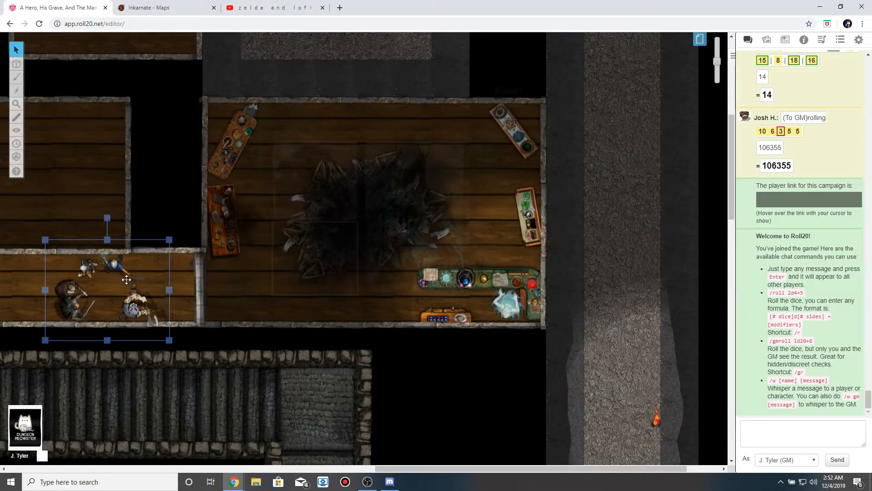
pyautogui.moveTo(132, 280); pyautogui.dragTo(326, 257)
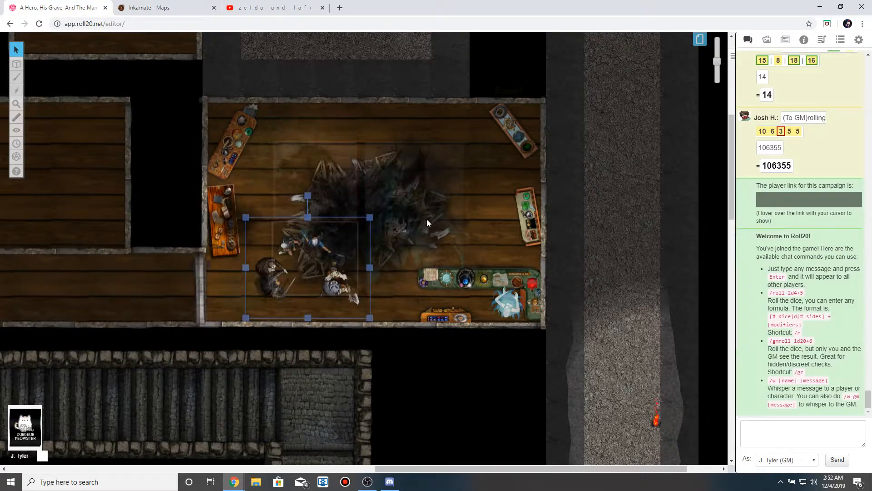
# Spread three party tokens around the bone pile and single out the glowing figure in the room's southeast corner.
pyautogui.click(427, 219)
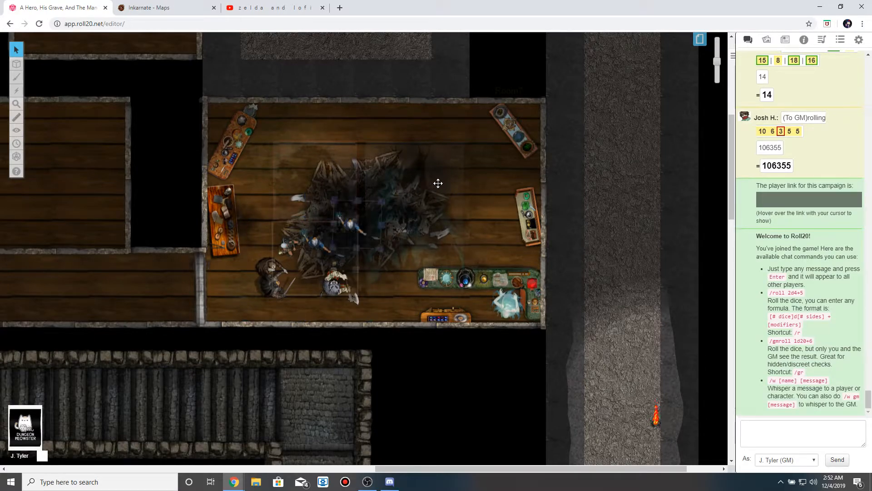
pyautogui.click(458, 194)
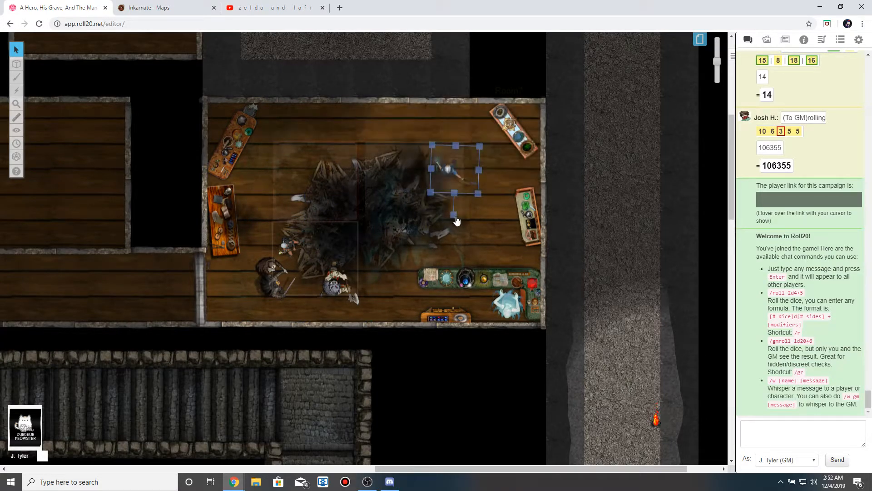
pyautogui.click(348, 264)
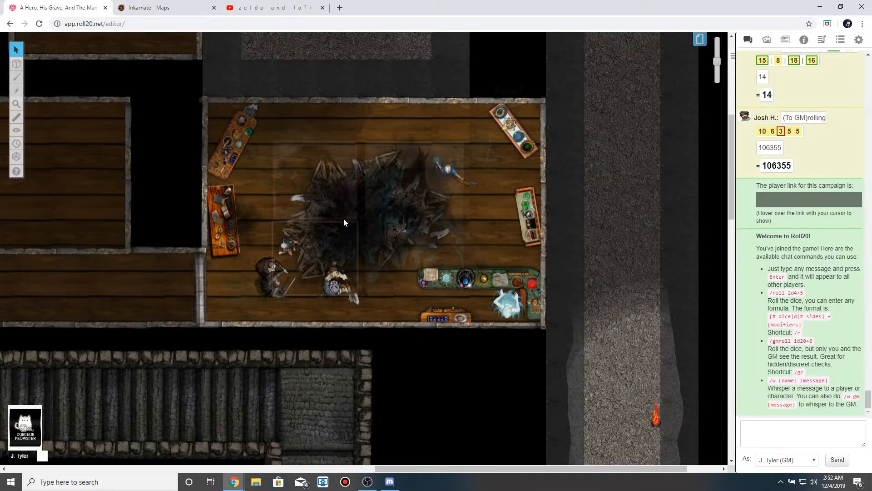
pyautogui.moveTo(292, 244); pyautogui.dragTo(307, 153)
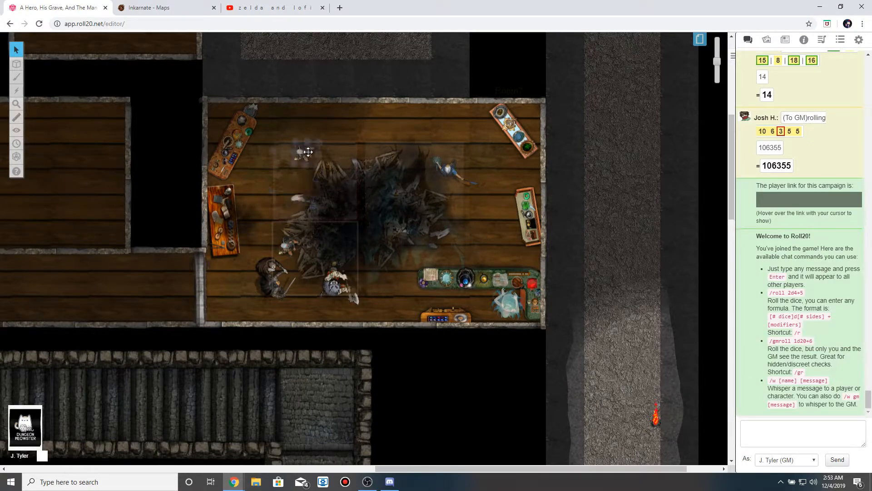
pyautogui.click(370, 218)
pyautogui.moveTo(347, 282); pyautogui.dragTo(364, 282)
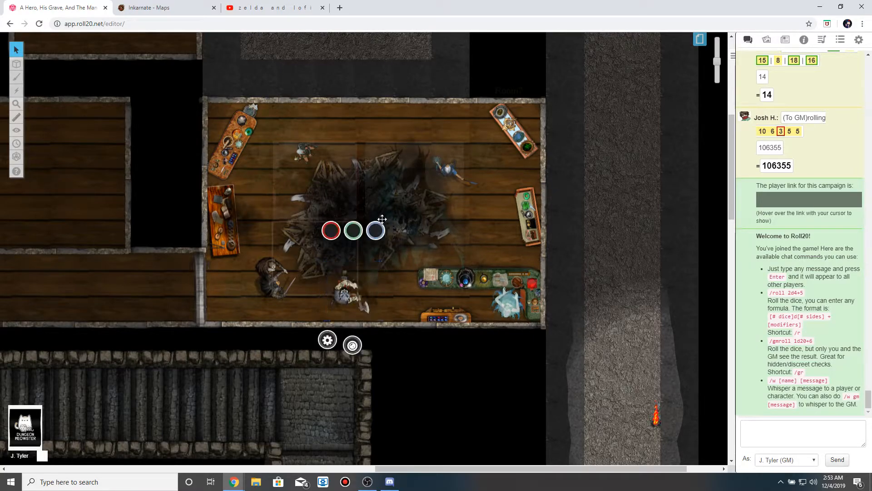
pyautogui.click(364, 278)
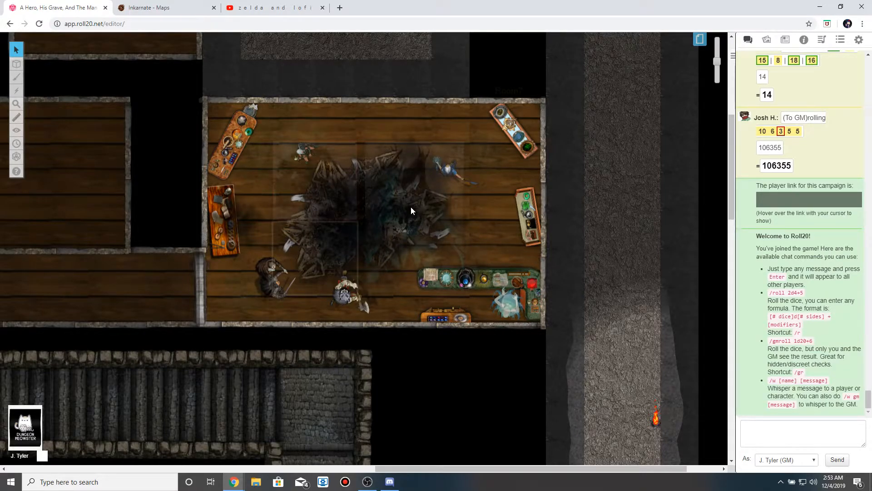
pyautogui.click(504, 312)
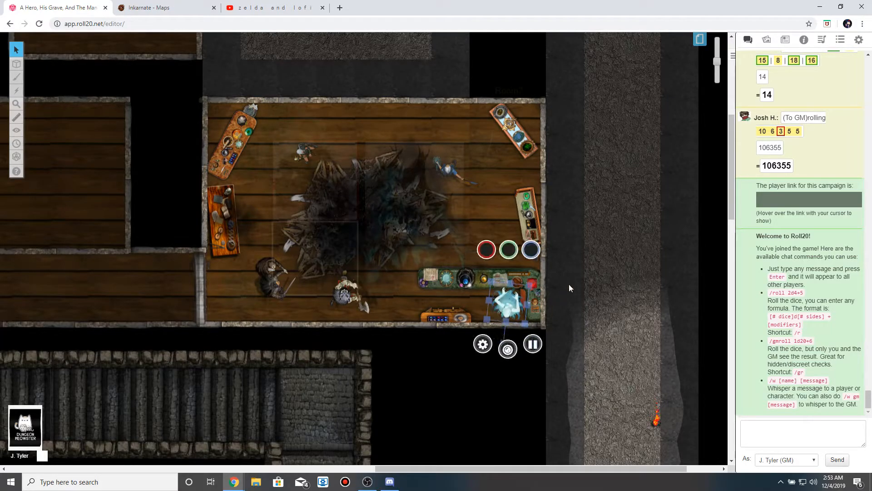
pyautogui.click(598, 266)
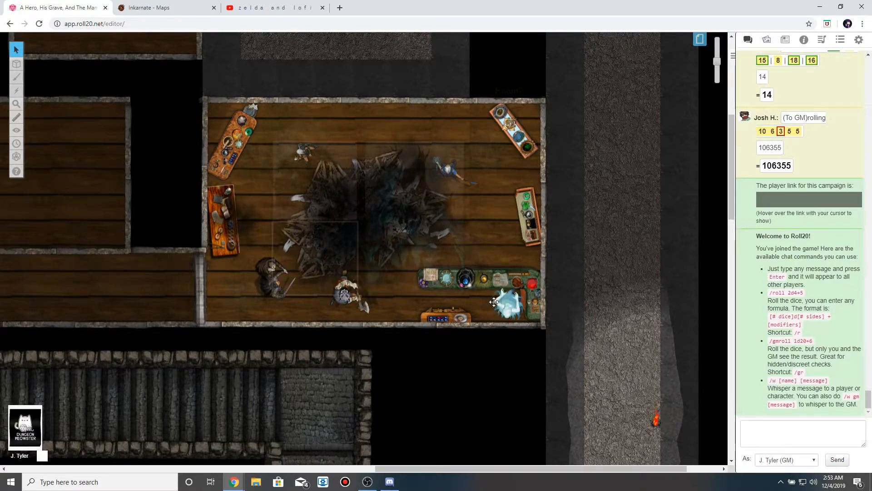
# Raise the GM overlay opacity to nearly full and switch to the GM Info Overlay layer.
pyautogui.moveTo(17, 64)
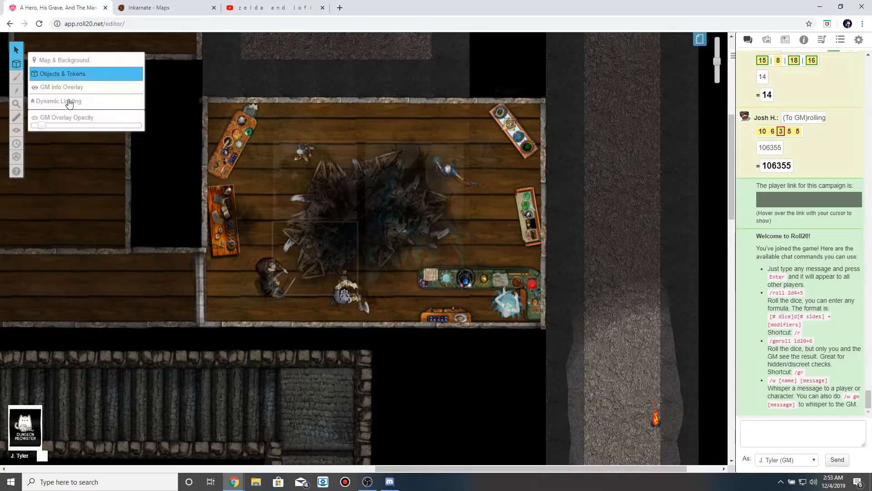
pyautogui.moveTo(41, 126); pyautogui.dragTo(140, 127)
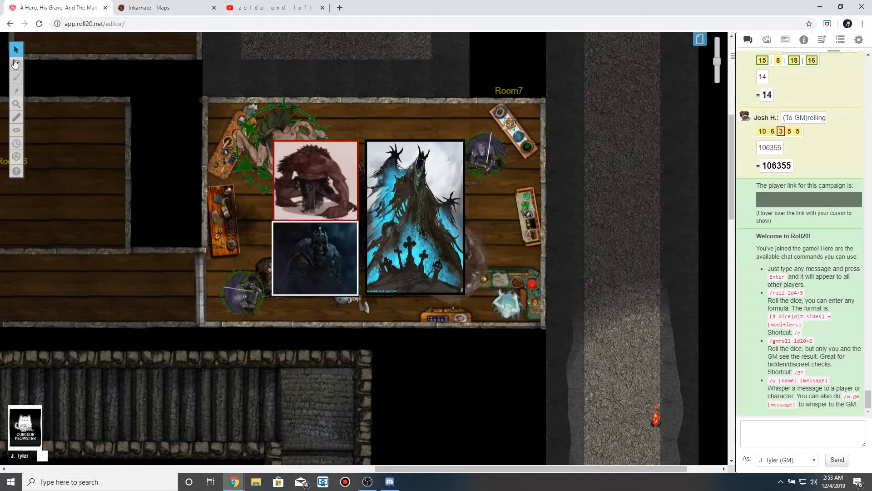
pyautogui.moveTo(15, 64)
pyautogui.click(56, 91)
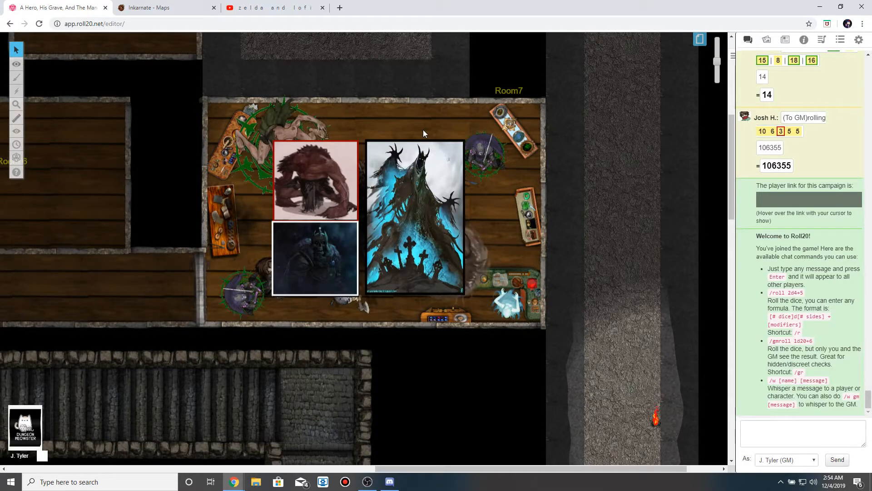
# Shift the hidden monsters in the northwest, southwest and southeast parts of Room7 slightly outward from the central pictures.
pyautogui.moveTo(285, 129); pyautogui.dragTo(256, 127)
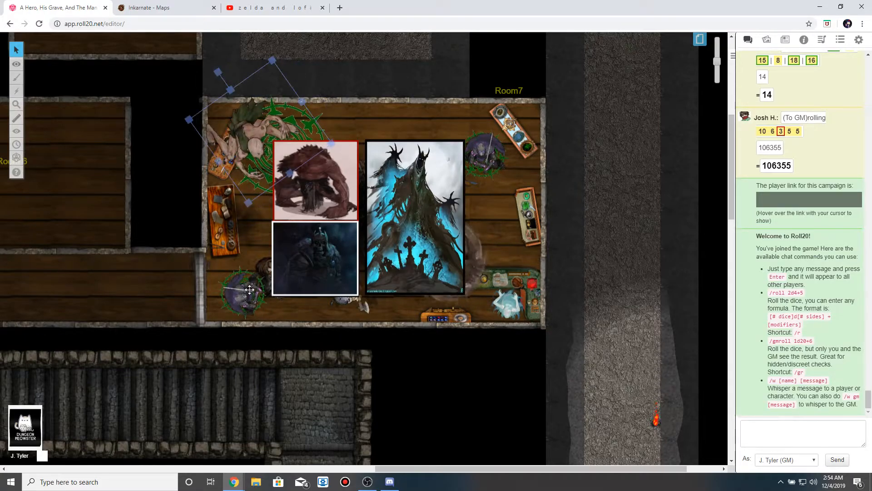
pyautogui.moveTo(249, 289); pyautogui.dragTo(233, 286)
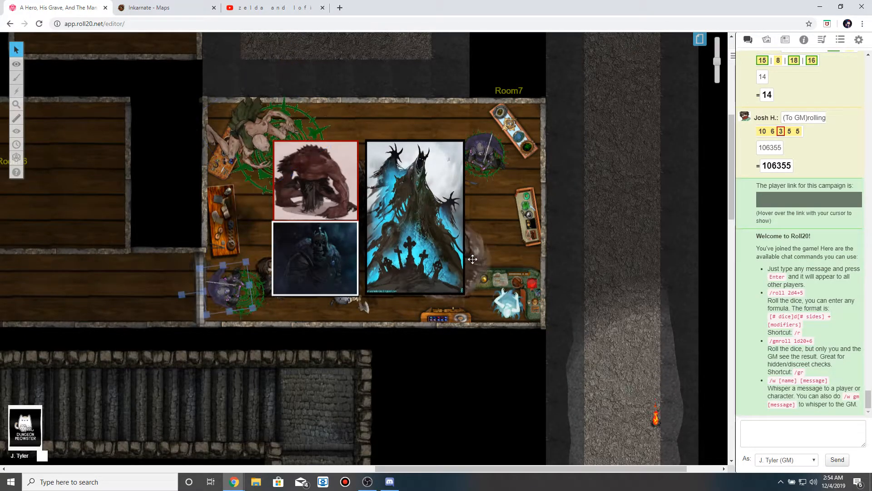
pyautogui.click(511, 253)
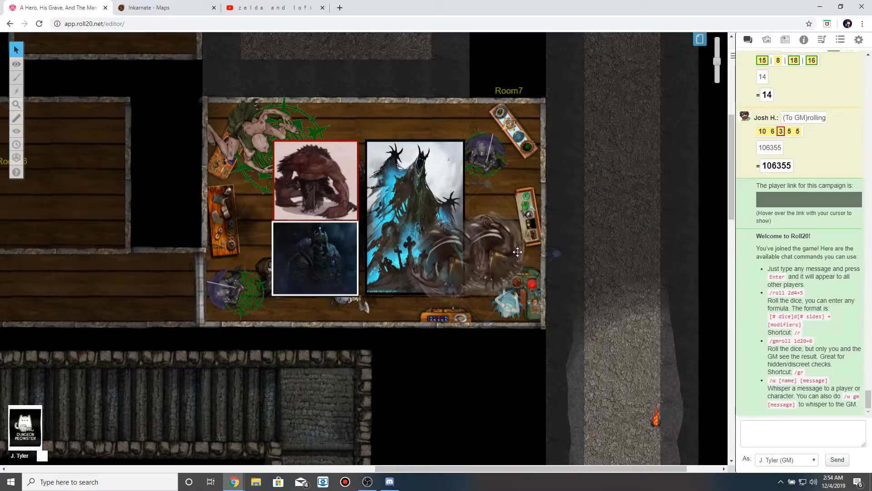
pyautogui.click(481, 146)
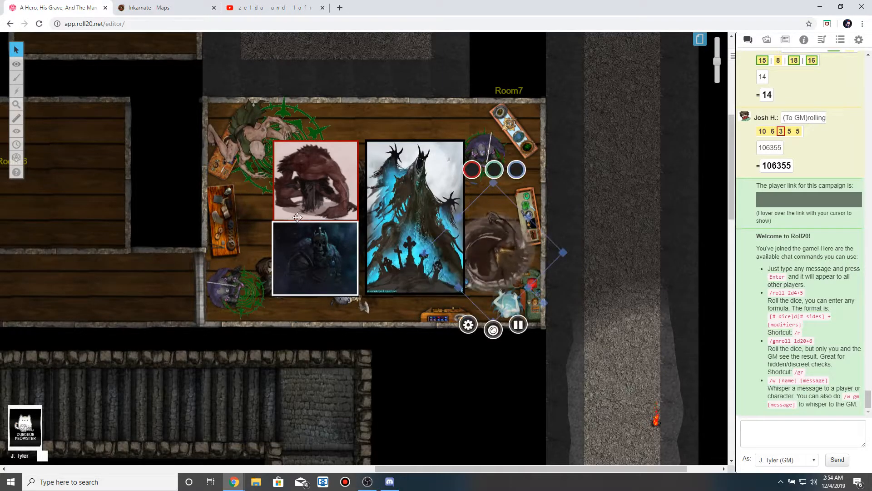
pyautogui.click(436, 126)
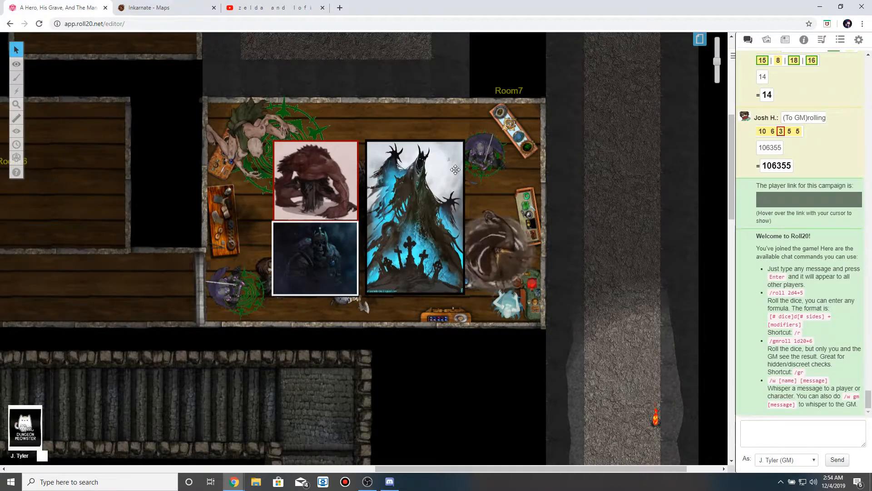
# Move the northwest, southwest and southeast hidden monsters back to their original spots in Room7.
pyautogui.moveTo(270, 141); pyautogui.dragTo(291, 157)
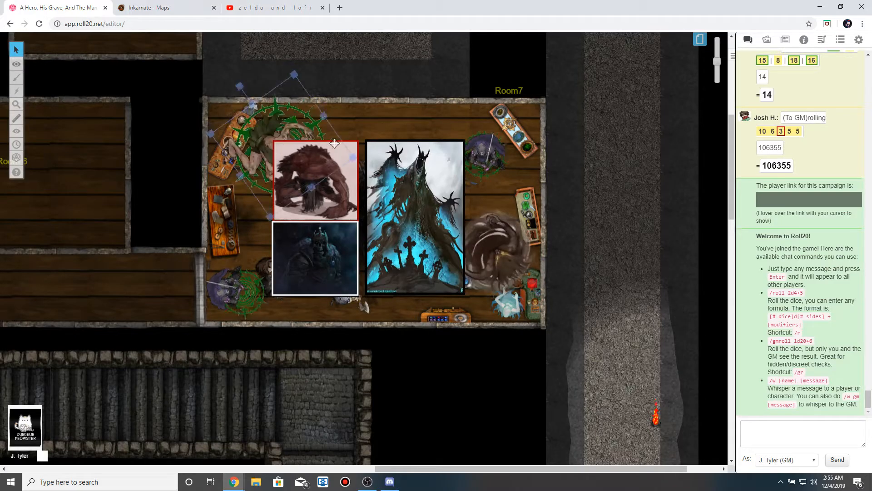
pyautogui.click(409, 141)
pyautogui.click(222, 290)
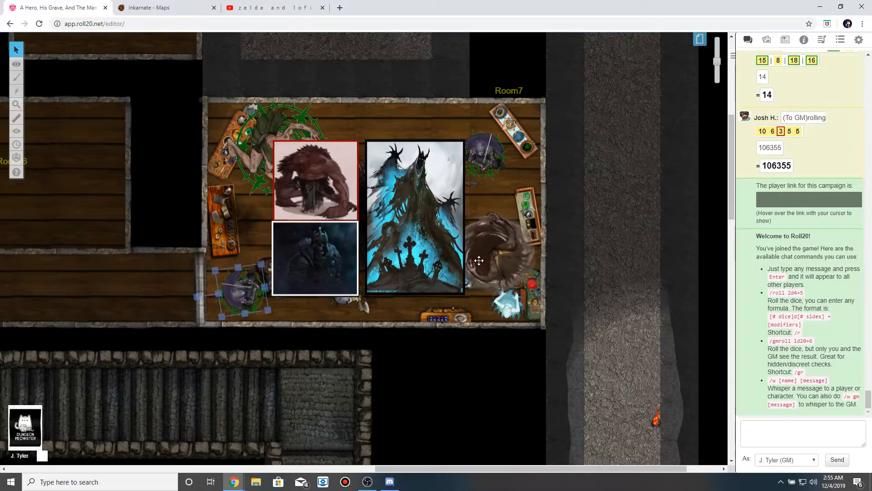
pyautogui.click(495, 254)
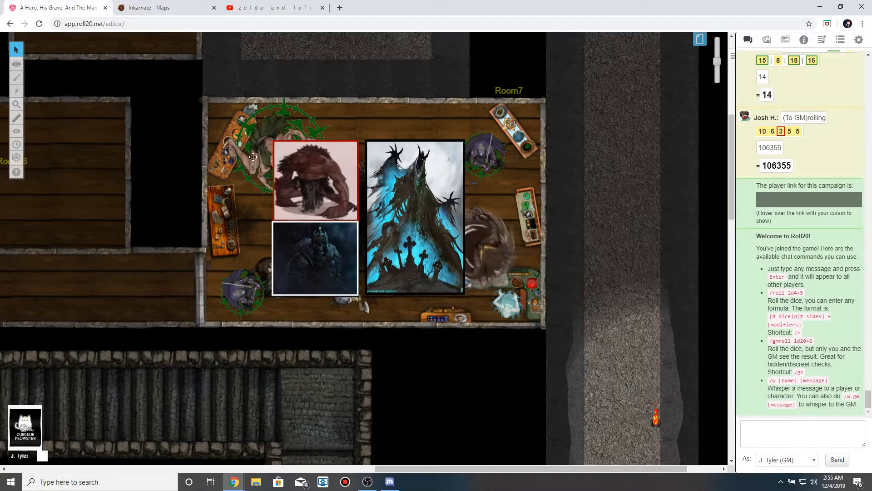
# Lower the GM overlay opacity to nearly zero and switch to the Objects & Tokens layer.
pyautogui.moveTo(18, 65)
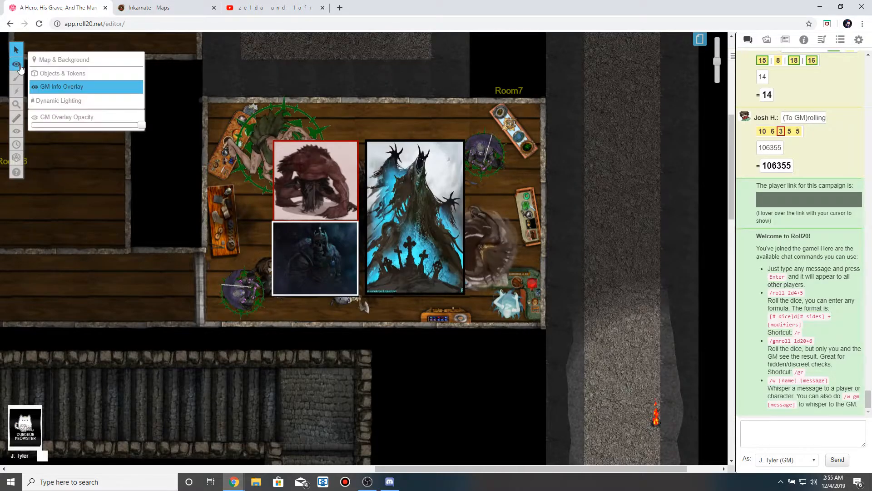
pyautogui.moveTo(140, 126); pyautogui.dragTo(45, 125)
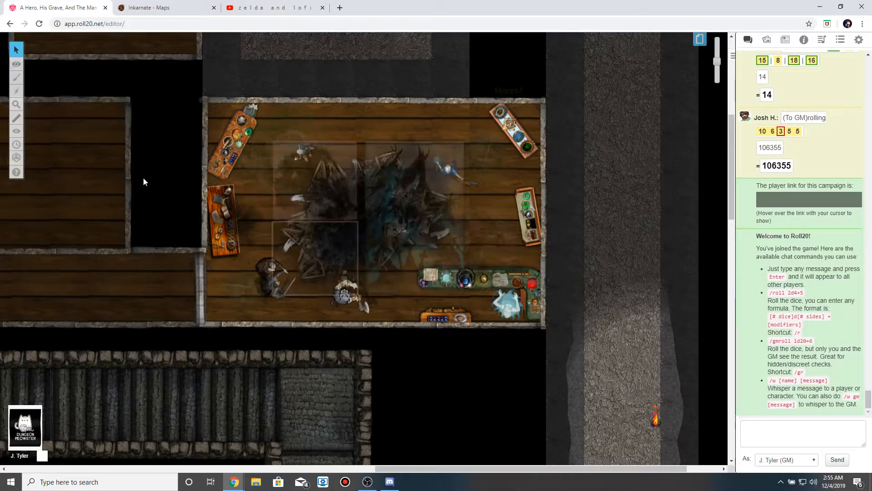
pyautogui.scroll(-10, 144, 182)
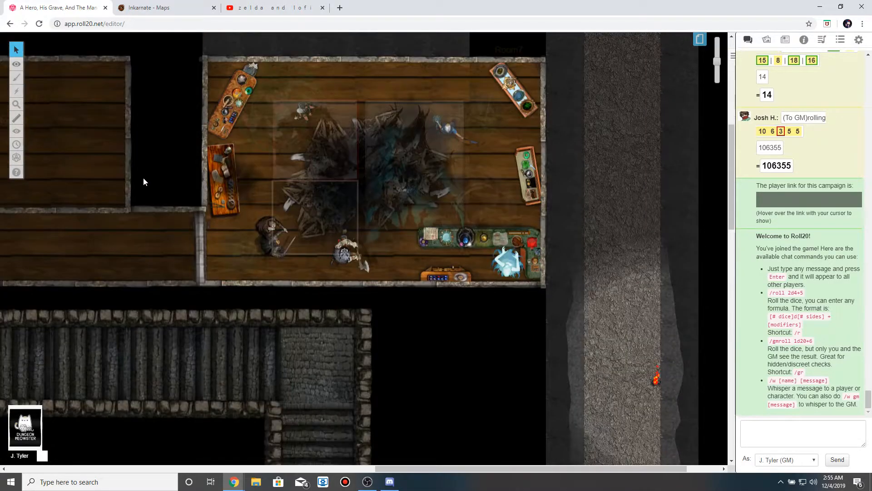
pyautogui.scroll(4, 143, 182)
pyautogui.scroll(5, 143, 182)
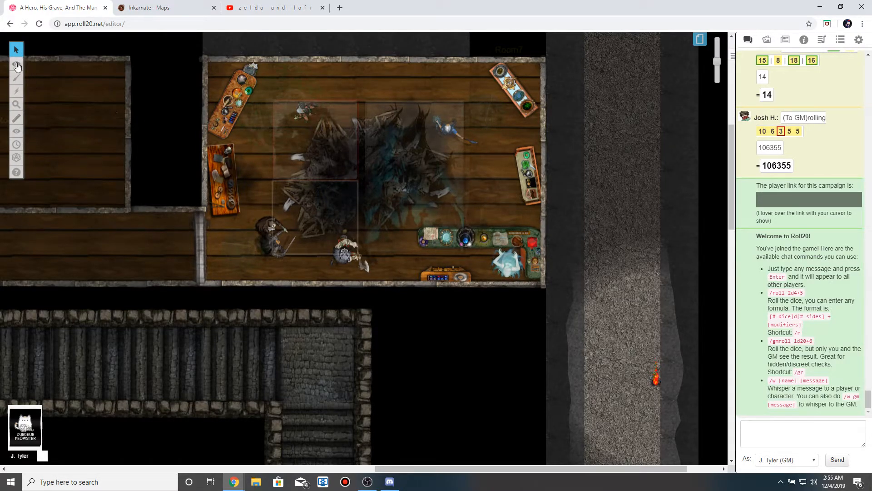
pyautogui.moveTo(17, 63)
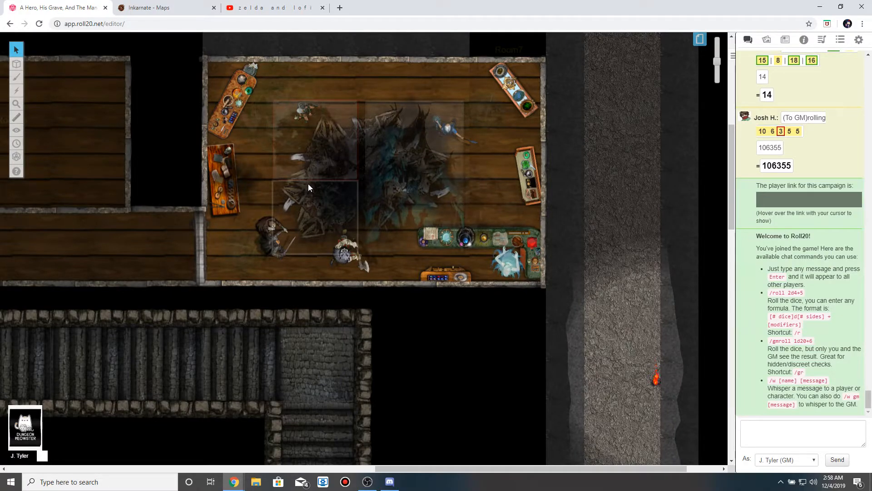
# Switch to YouTube, resume the paused zelda and lofi video, skip its ad, and return to the Roll20 game.
pyautogui.click(280, 13)
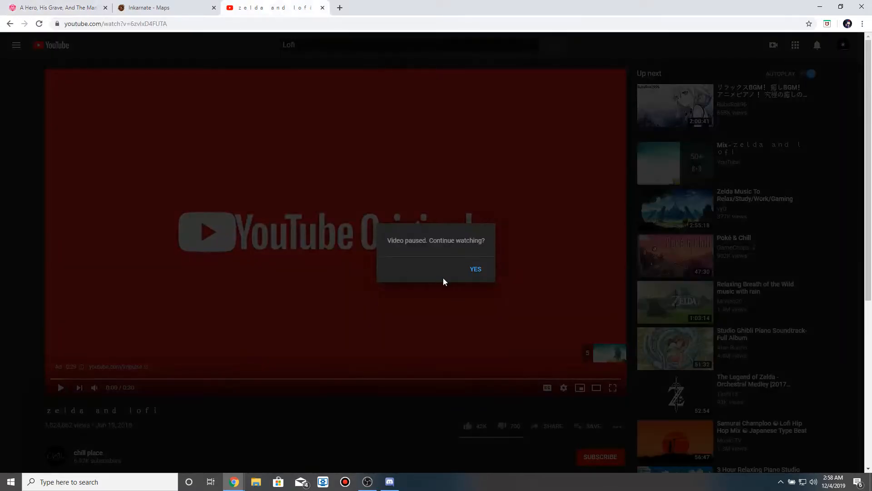
pyautogui.click(476, 272)
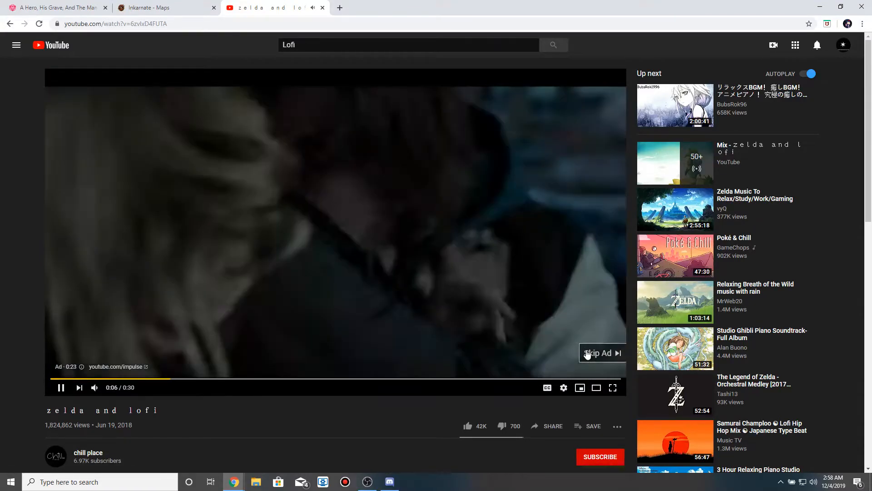
pyautogui.click(598, 353)
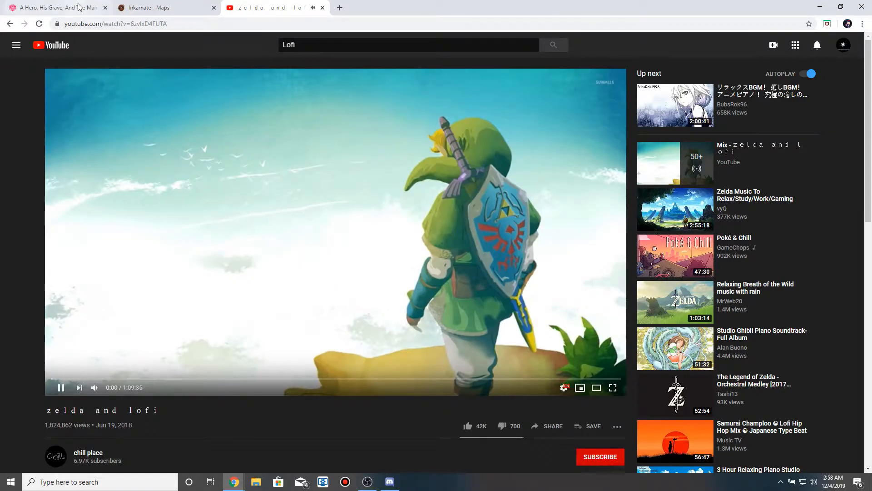
pyautogui.click(79, 6)
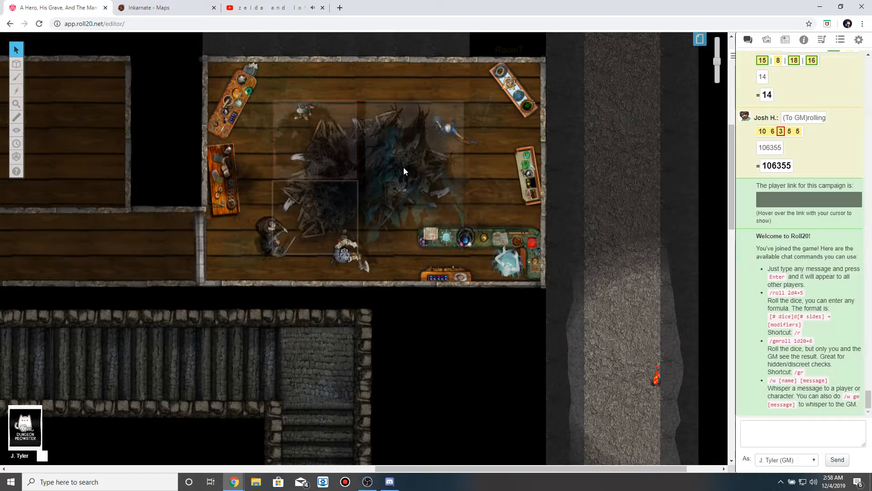
# Open the Union overworld map from the campaign's pages.
pyautogui.scroll(3, 635, 82)
pyautogui.click(700, 39)
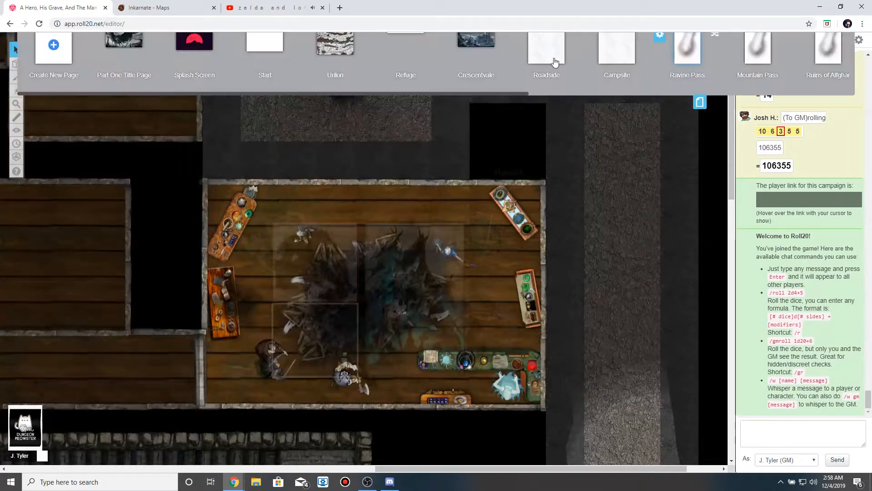
pyautogui.click(325, 51)
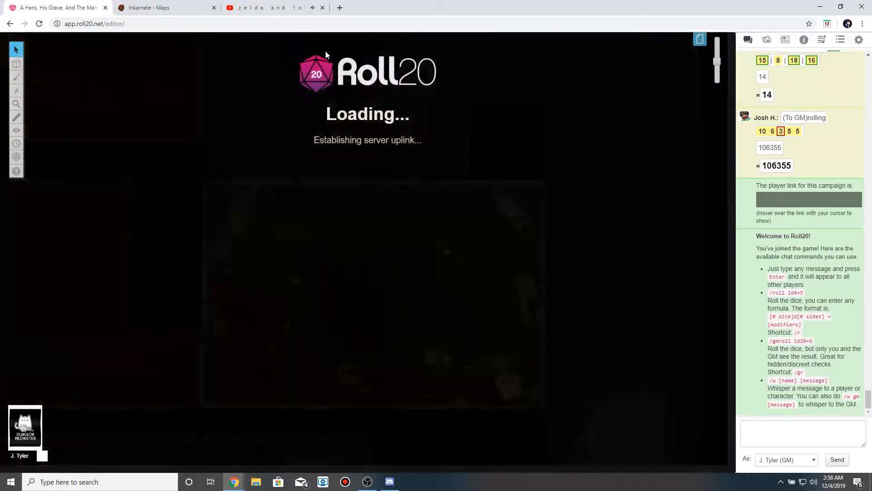
# Examine the overworld map around The Spire, Charredwood, Ravinewood, Ruins of Alfghar, Lake Leera and Crescentvale.
pyautogui.scroll(5, 384, 154)
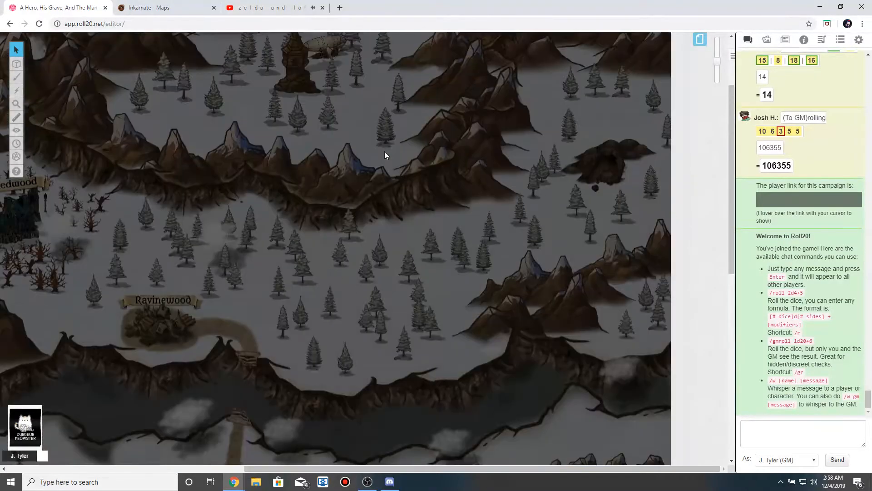
pyautogui.moveTo(340, 170); pyautogui.dragTo(376, 157)
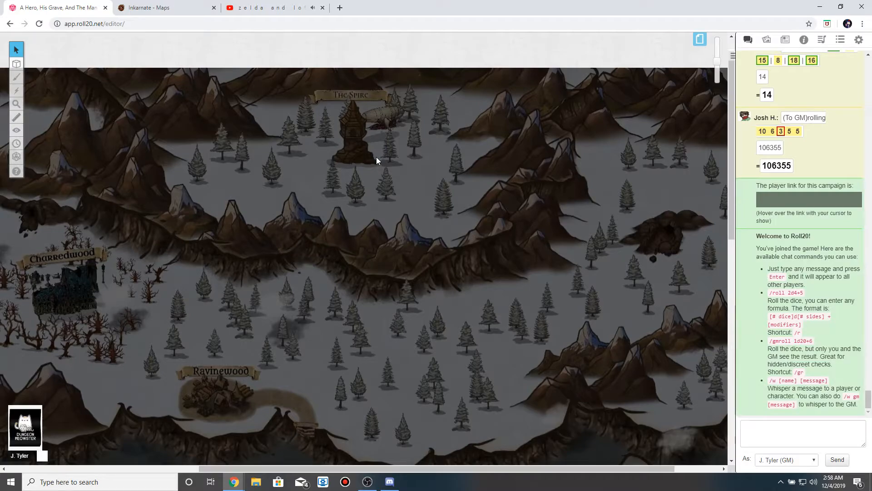
pyautogui.scroll(-2, 376, 157)
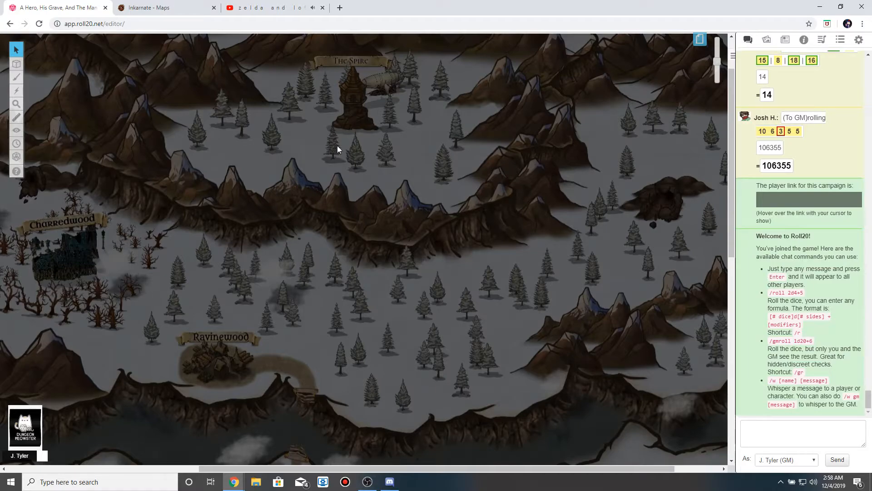
pyautogui.hscroll(-4, 426, 143)
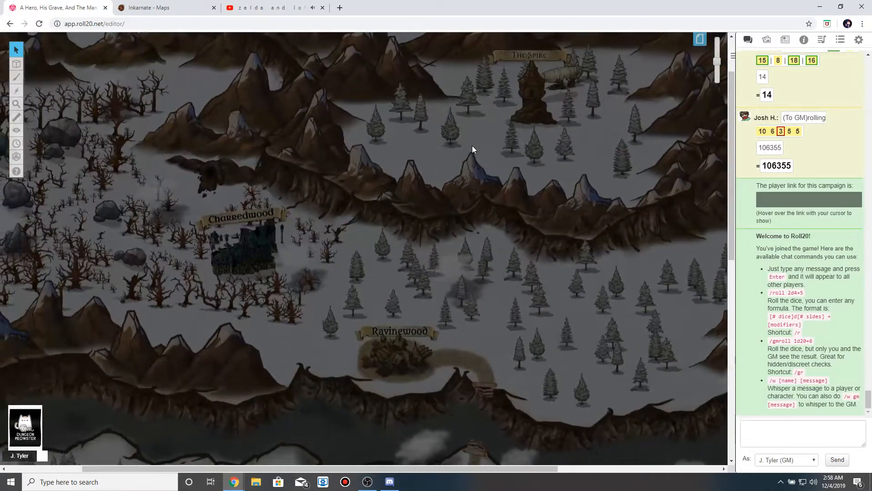
pyautogui.hscroll(4, 417, 149)
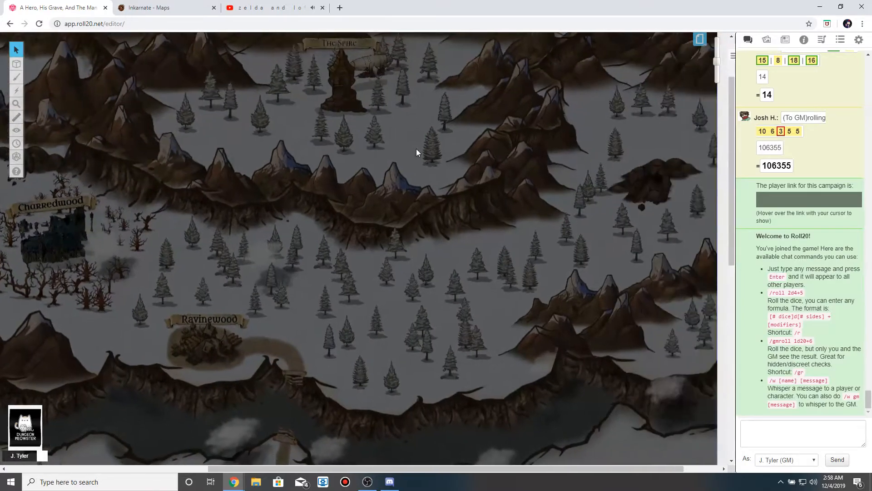
pyautogui.scroll(1, 487, 163)
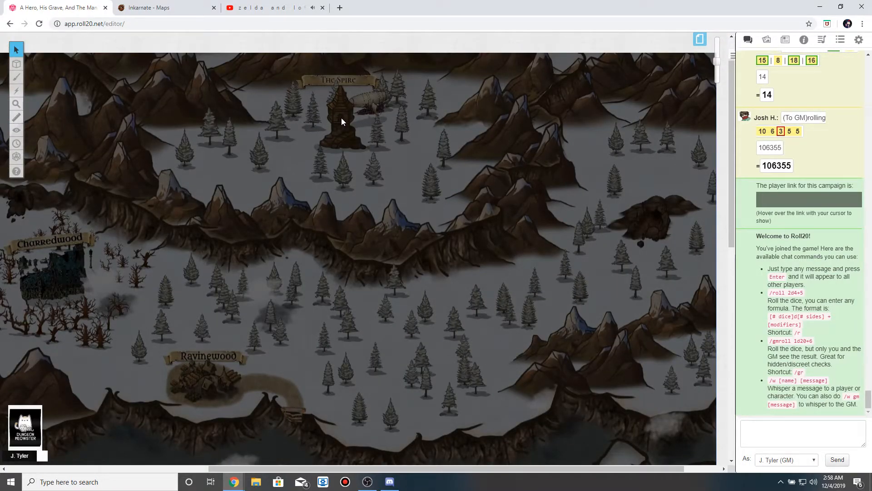
pyautogui.scroll(-5, 410, 153)
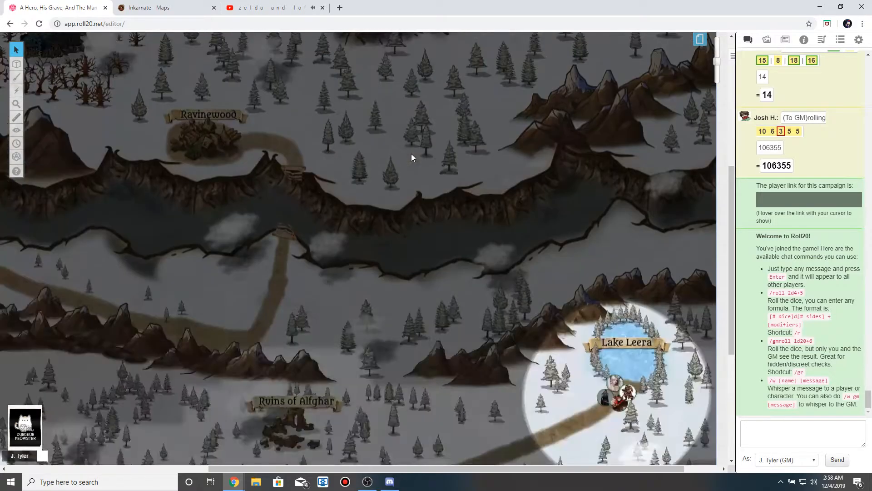
pyautogui.scroll(-4, 412, 157)
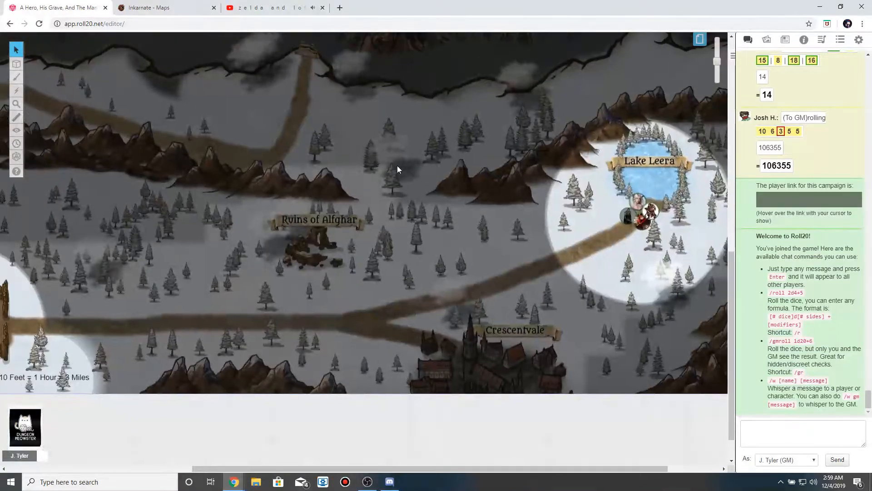
pyautogui.scroll(9, 397, 166)
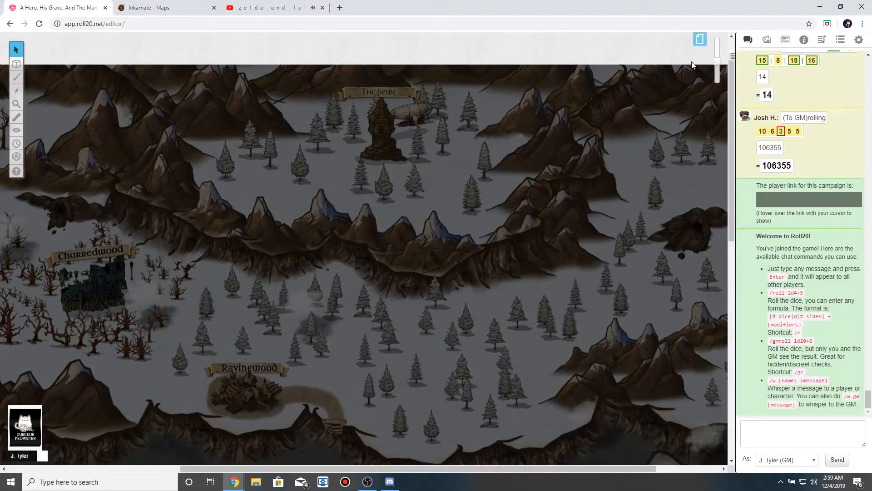
# Open the title page for Part Two: Among Cinders and Ash from the far end of the campaign's pages.
pyautogui.click(700, 40)
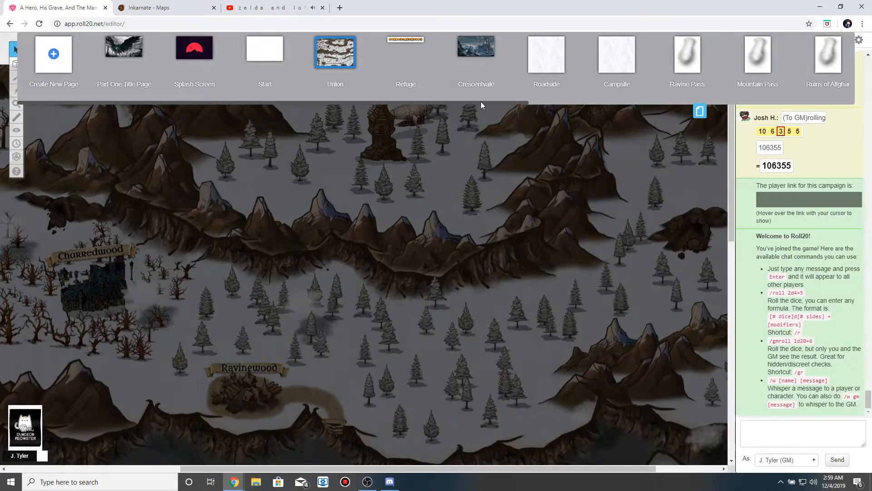
pyautogui.moveTo(480, 102); pyautogui.dragTo(680, 105)
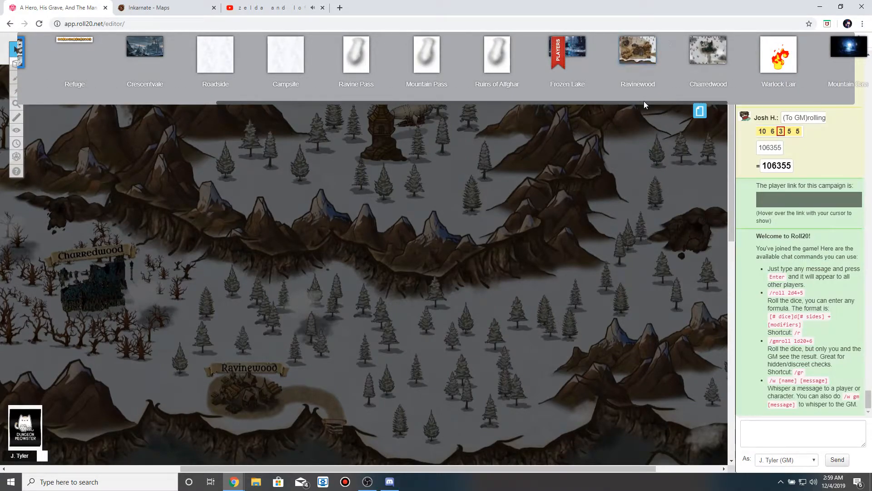
pyautogui.moveTo(647, 102); pyautogui.dragTo(793, 111)
pyautogui.click(699, 63)
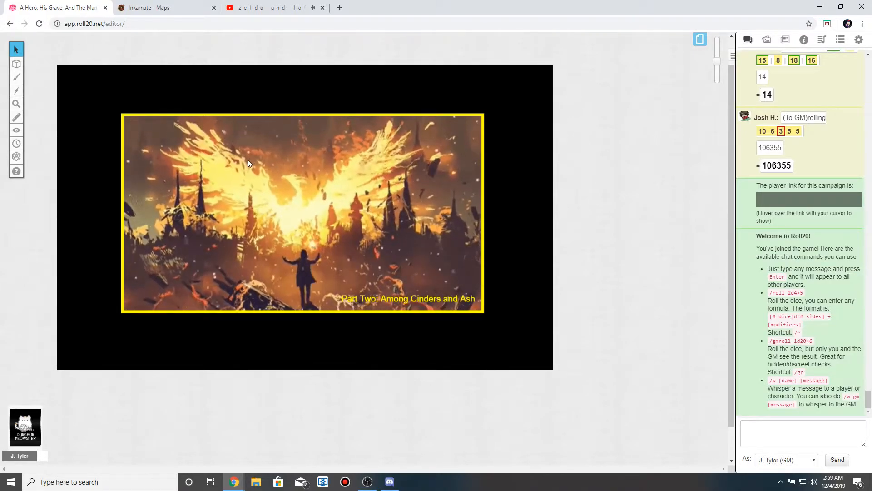
# Open the campaign page listed just after the Part Two title page.
pyautogui.click(700, 45)
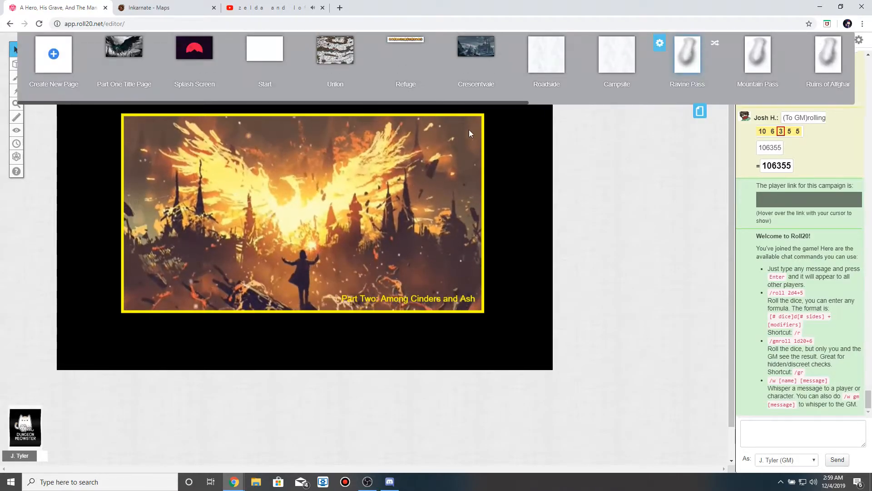
pyautogui.moveTo(458, 103); pyautogui.dragTo(811, 80)
pyautogui.click(759, 52)
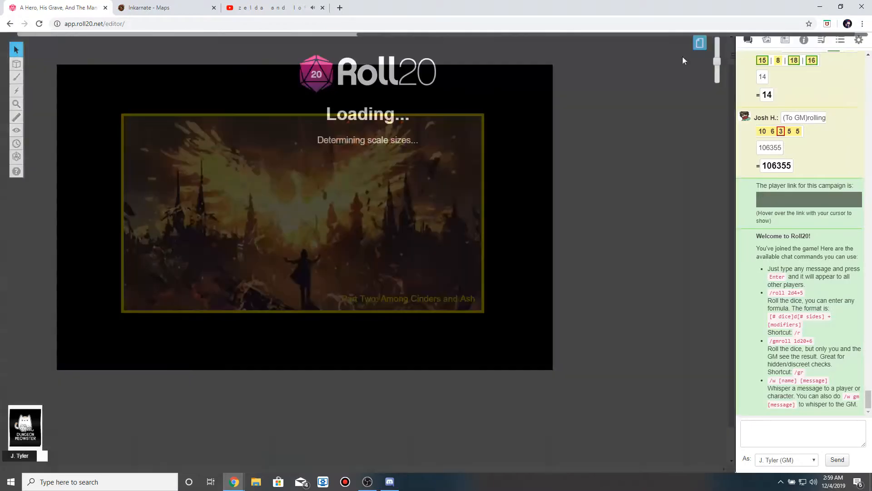
# Examine the campaign's world map from the Wildling Domain and Fort Cragsland down to the Godswood and Port Lyons.
pyautogui.scroll(-1, 318, 306)
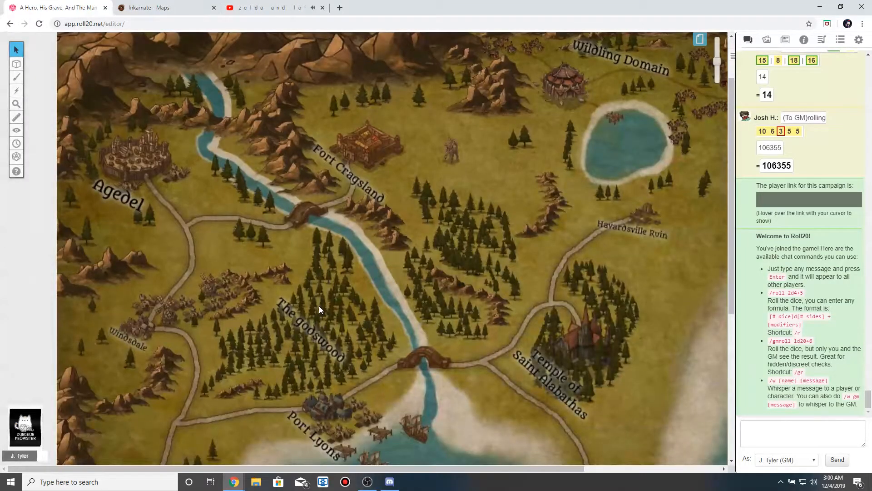
pyautogui.scroll(-4, 319, 307)
pyautogui.scroll(3, 319, 306)
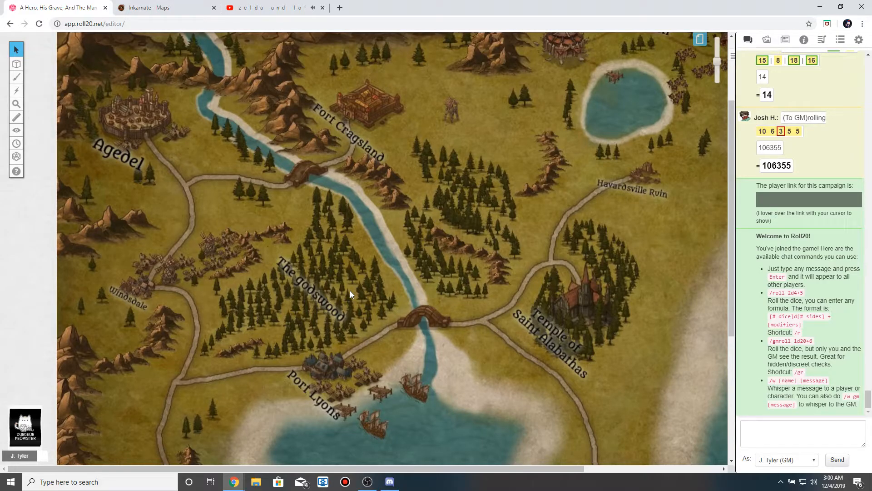
pyautogui.scroll(-2, 295, 320)
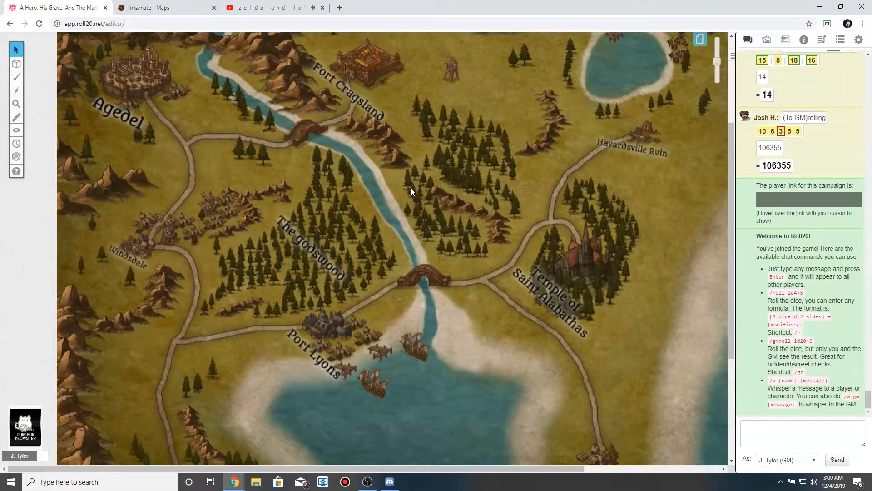
pyautogui.scroll(1, 394, 228)
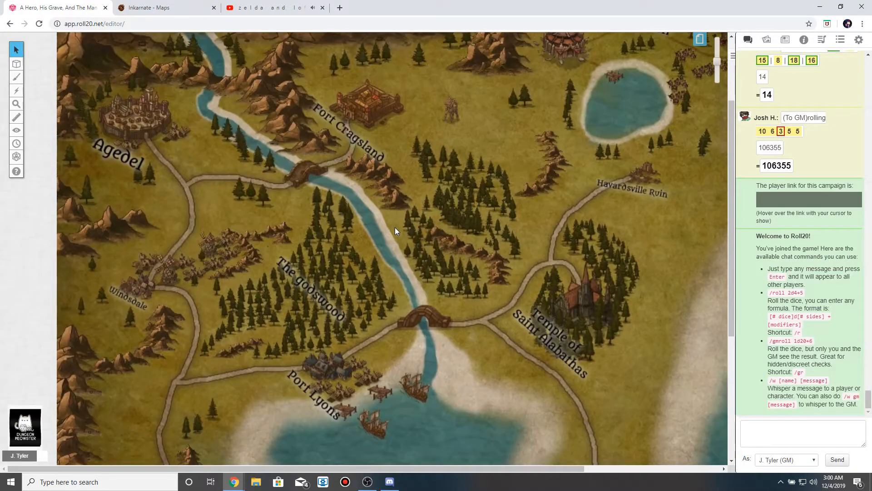
pyautogui.scroll(1, 394, 231)
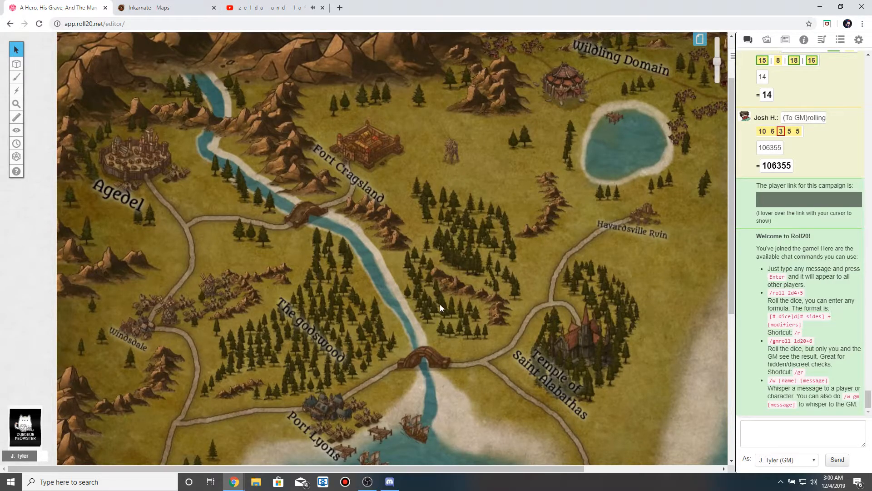
pyautogui.scroll(1, 439, 304)
pyautogui.scroll(-2, 409, 286)
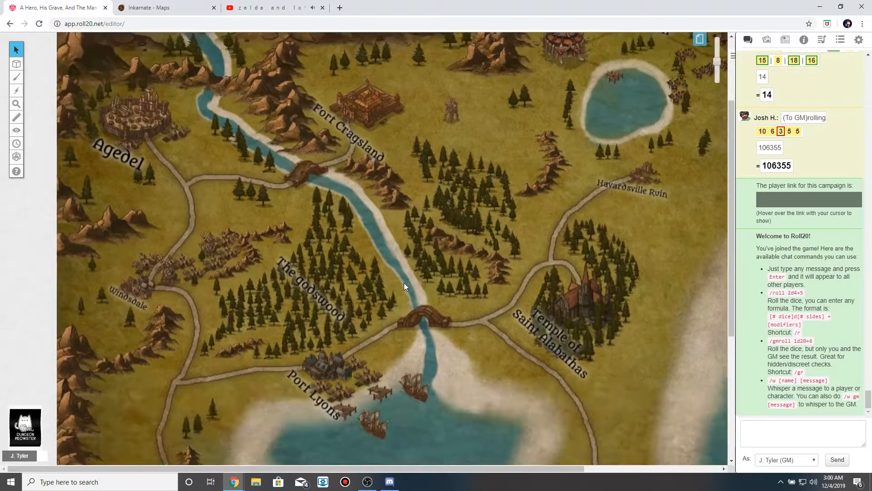
pyautogui.scroll(2, 404, 282)
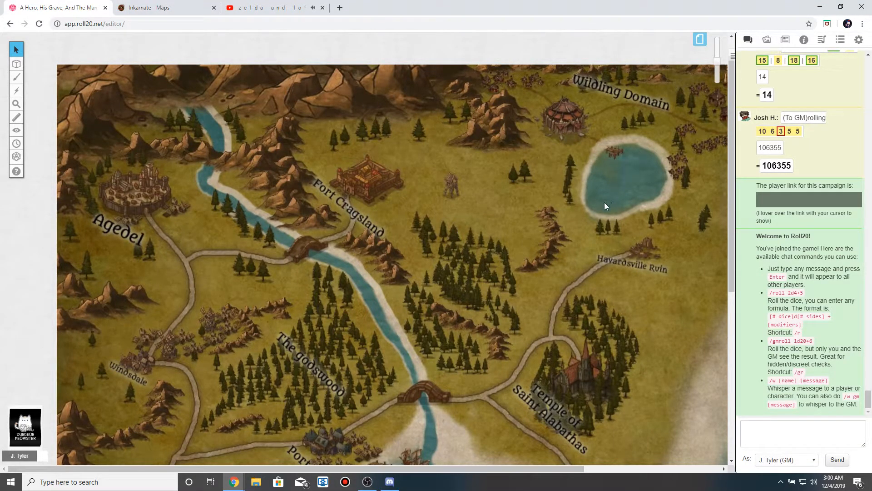
pyautogui.scroll(-3, 485, 264)
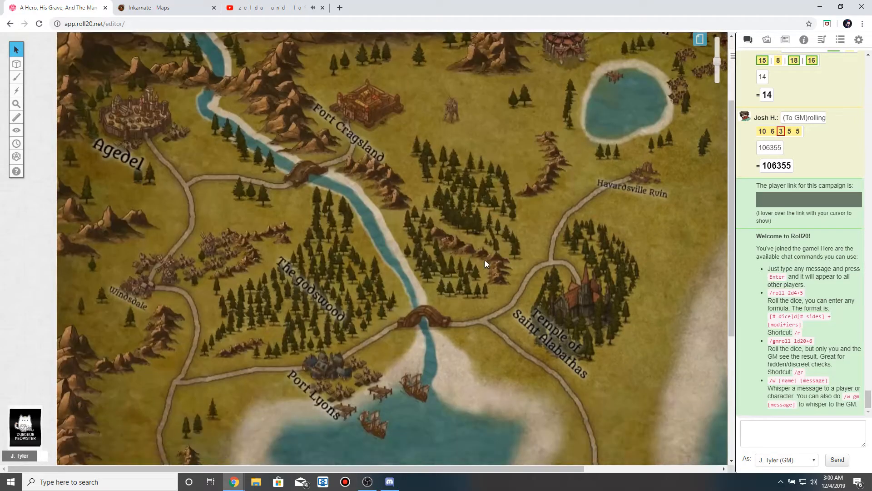
# Ping Bixby Village at the end of the southeastern road on the world map.
pyautogui.scroll(-3, 484, 260)
pyautogui.scroll(3, 485, 260)
pyautogui.scroll(1, 484, 263)
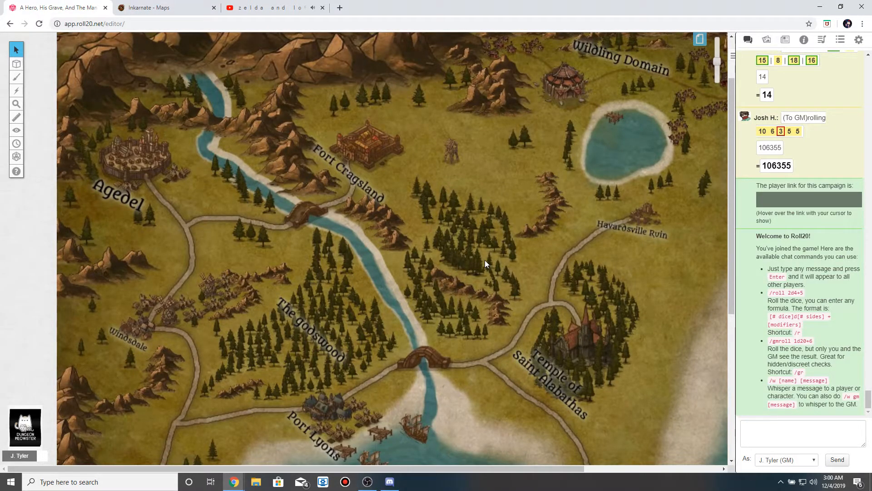
pyautogui.scroll(-4, 484, 263)
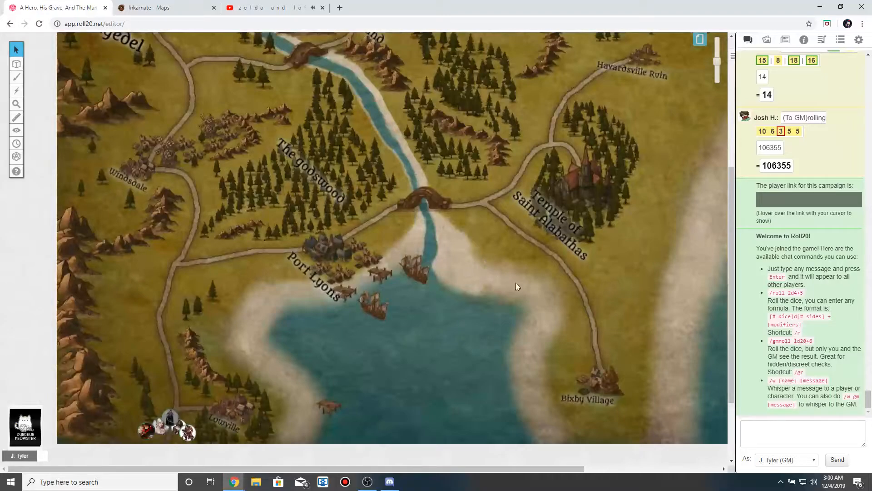
pyautogui.click(608, 380)
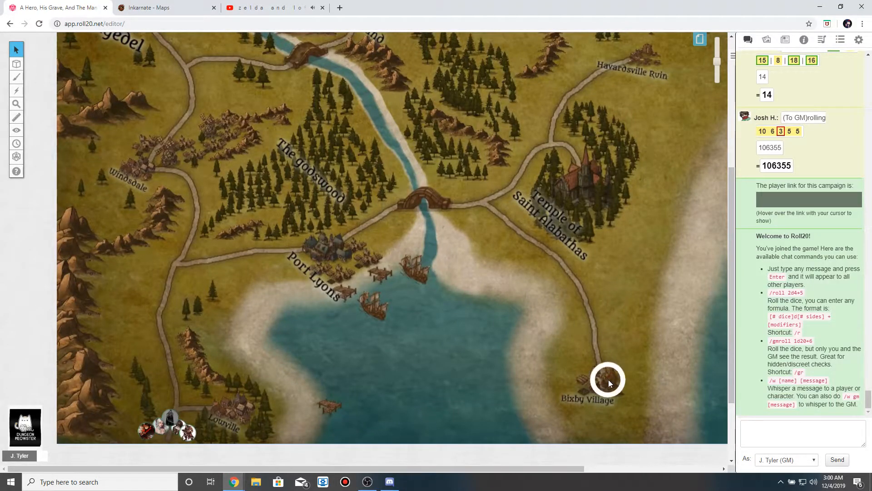
# Examine the roads, river and forests between Agedel, Windsdale, Havardsville Ruin and the Temple of Saint Alabathas.
pyautogui.scroll(1, 595, 361)
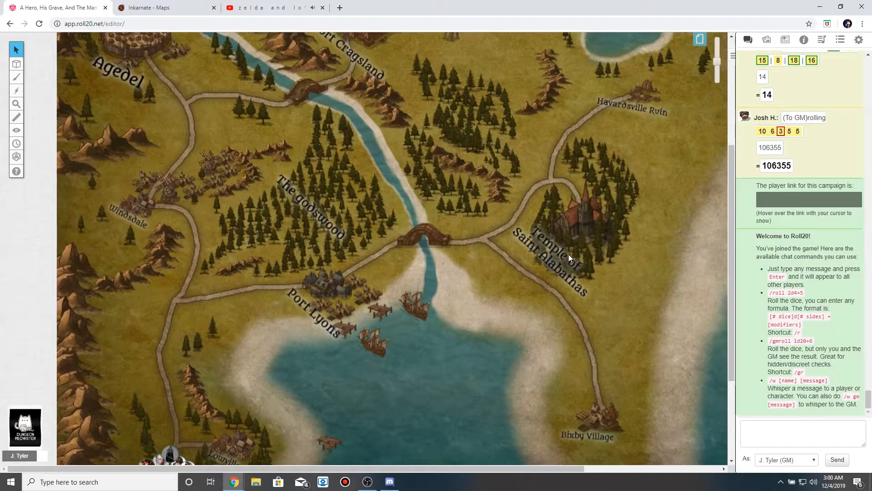
pyautogui.scroll(3, 568, 255)
pyautogui.scroll(1, 568, 255)
pyautogui.scroll(-1, 568, 255)
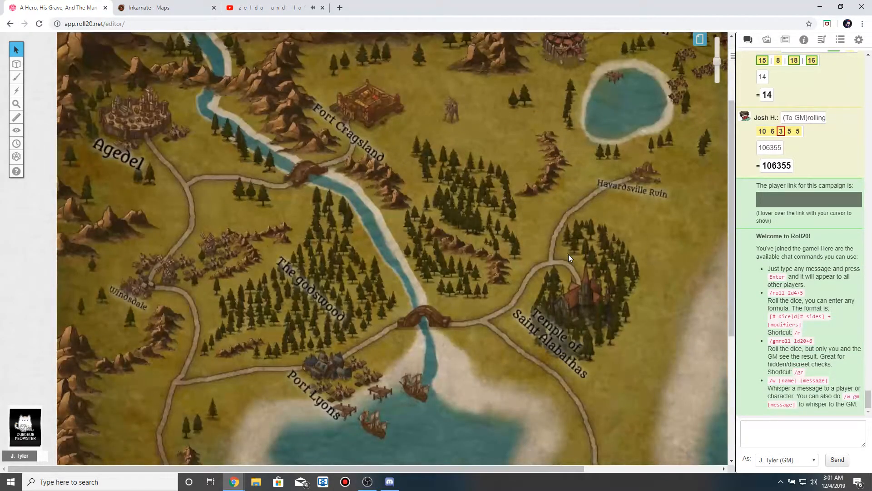
pyautogui.scroll(1, 563, 256)
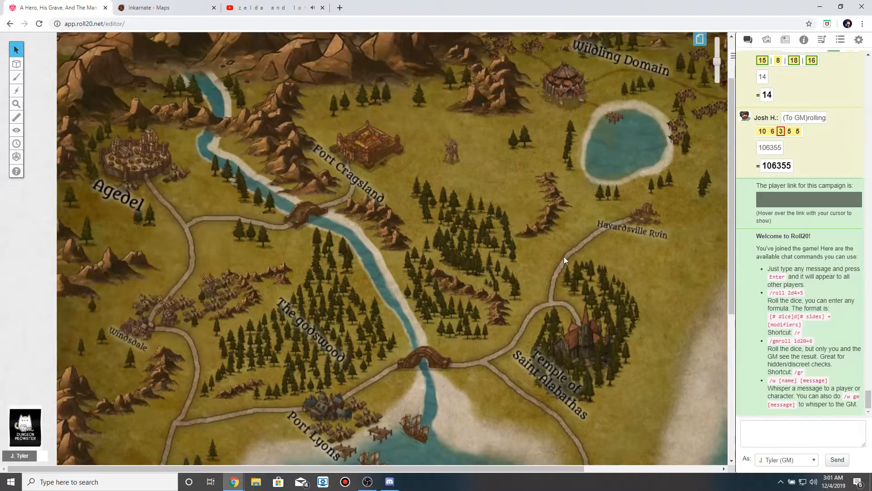
pyautogui.scroll(-1, 564, 260)
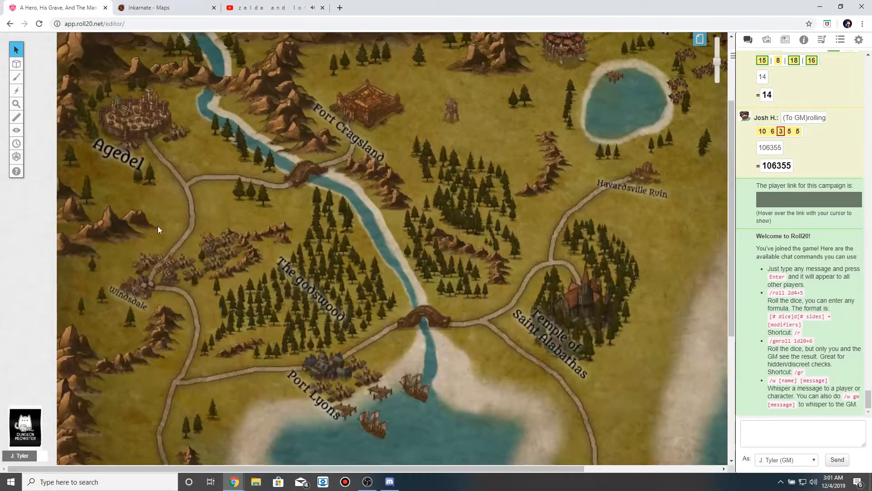
pyautogui.scroll(-1, 157, 225)
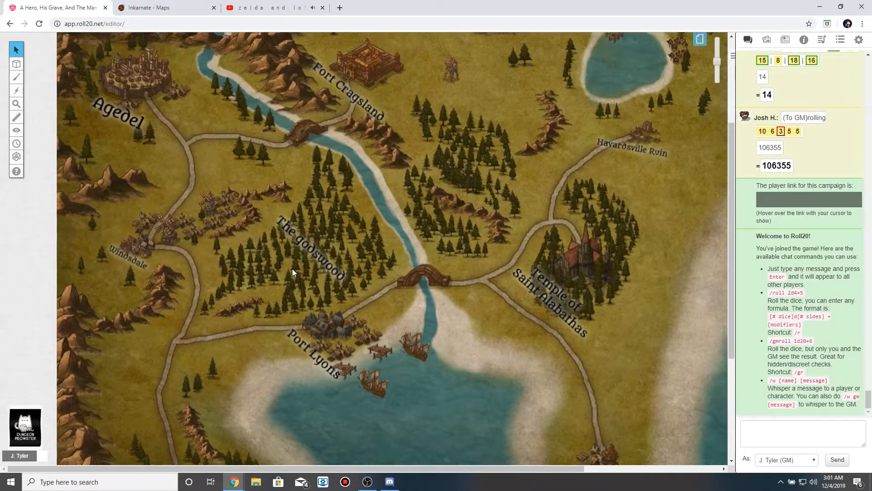
pyautogui.scroll(2, 292, 271)
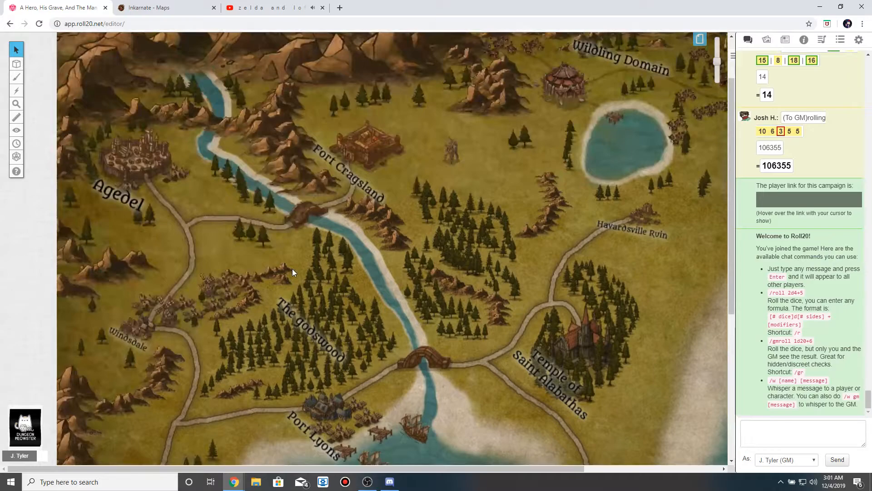
pyautogui.scroll(-1, 292, 271)
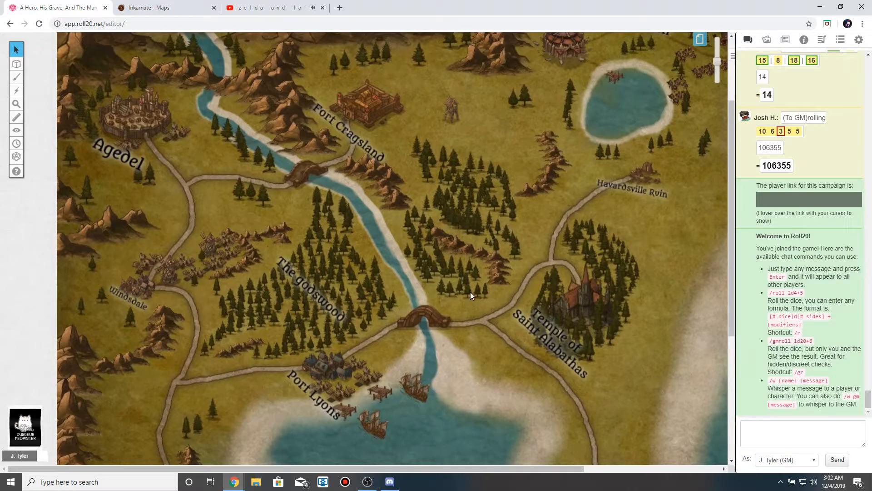
# Examine the southern coast around the river mouth, Port Lyons, Lowville and Bixby Village on the world map.
pyautogui.scroll(-5, 468, 298)
pyautogui.scroll(2, 468, 298)
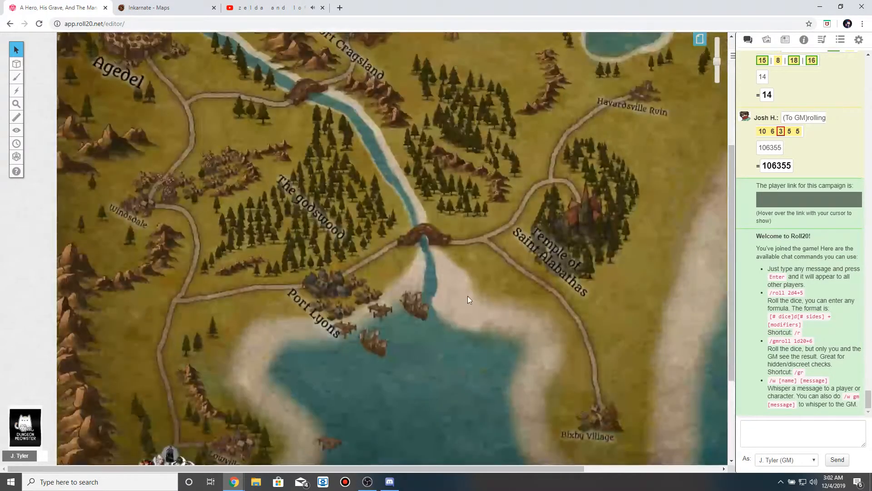
pyautogui.scroll(3, 467, 295)
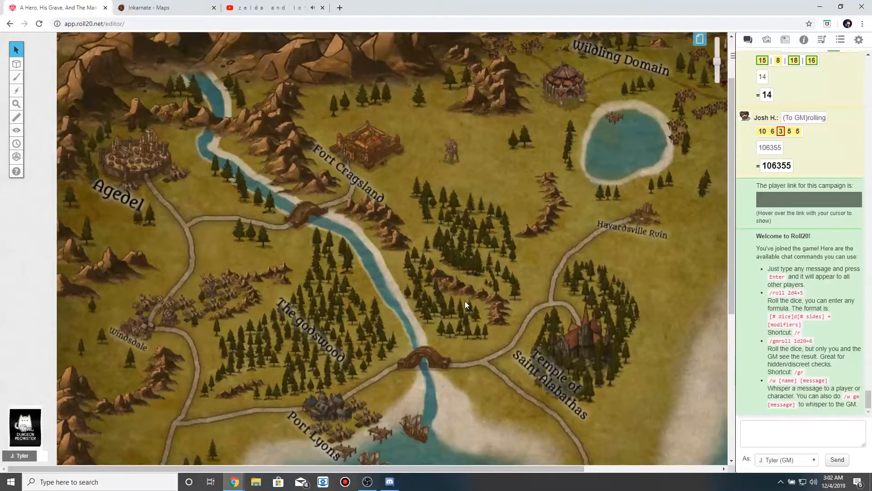
pyautogui.scroll(-1, 465, 300)
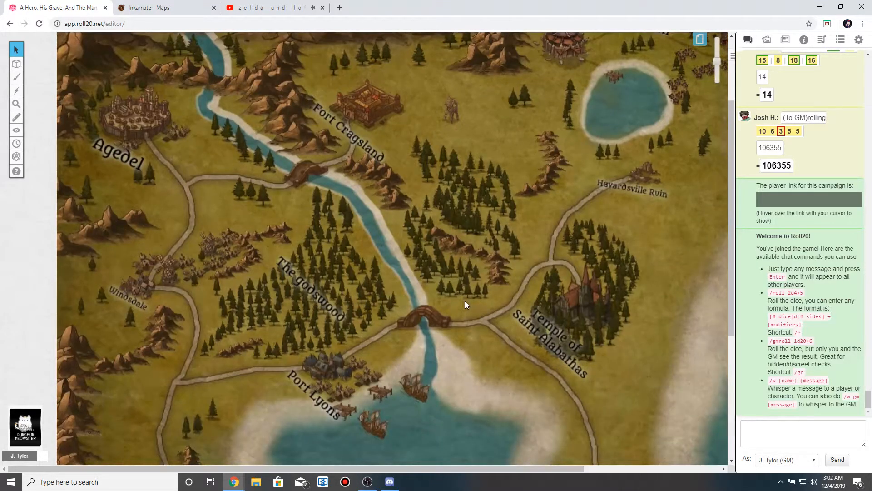
pyautogui.scroll(-2, 465, 301)
pyautogui.moveTo(433, 306); pyautogui.dragTo(412, 307)
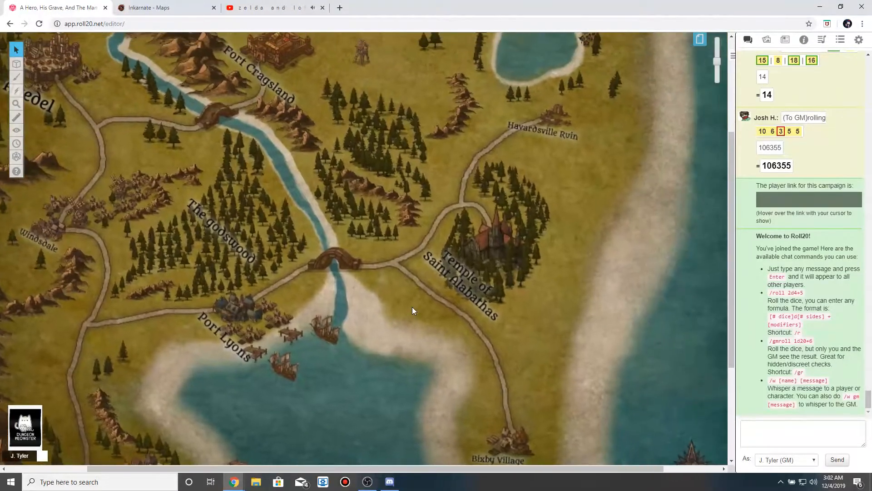
pyautogui.scroll(3, 412, 306)
pyautogui.scroll(-4, 413, 307)
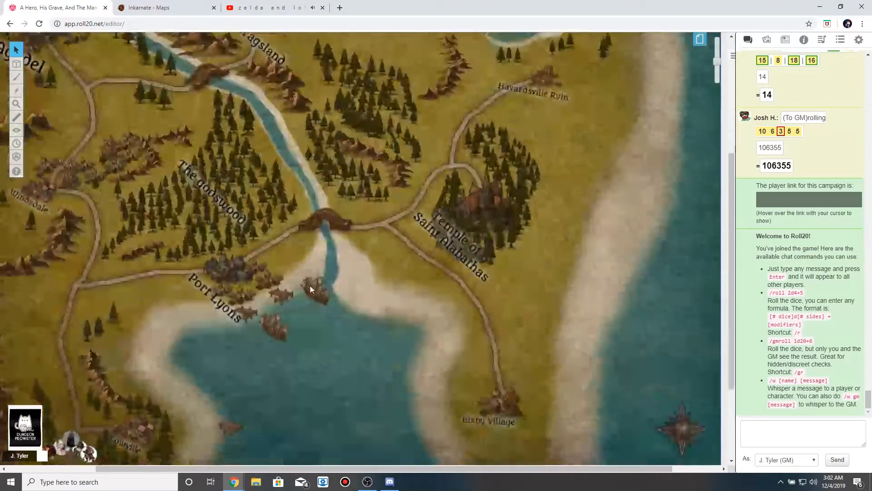
pyautogui.moveTo(301, 286); pyautogui.dragTo(350, 282)
pyautogui.scroll(-2, 350, 281)
pyautogui.scroll(2, 350, 282)
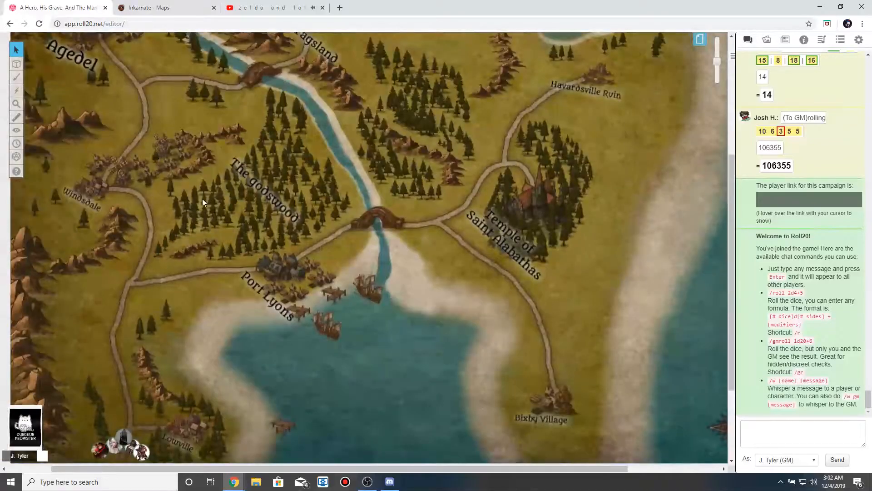
# Switch to the Inkarnate map and extend the land over the river's west bank and southeast coast with the size 107 circle brush in add mode.
pyautogui.click(136, 8)
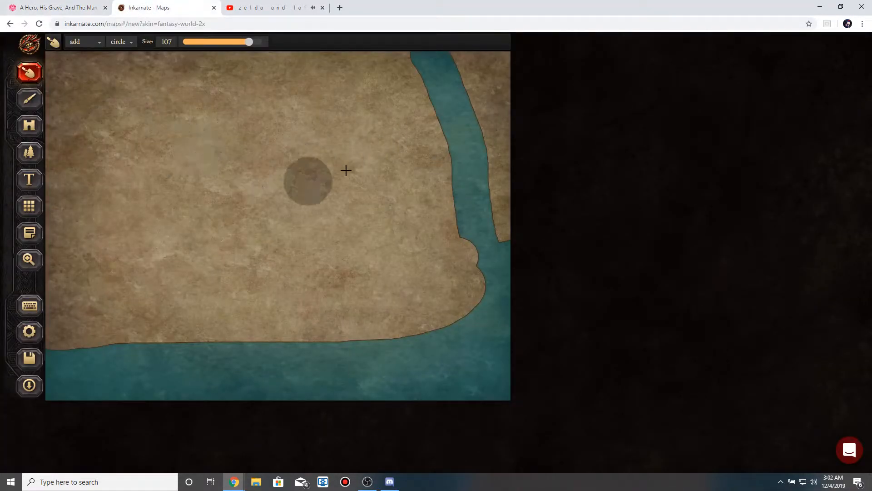
pyautogui.click(55, 10)
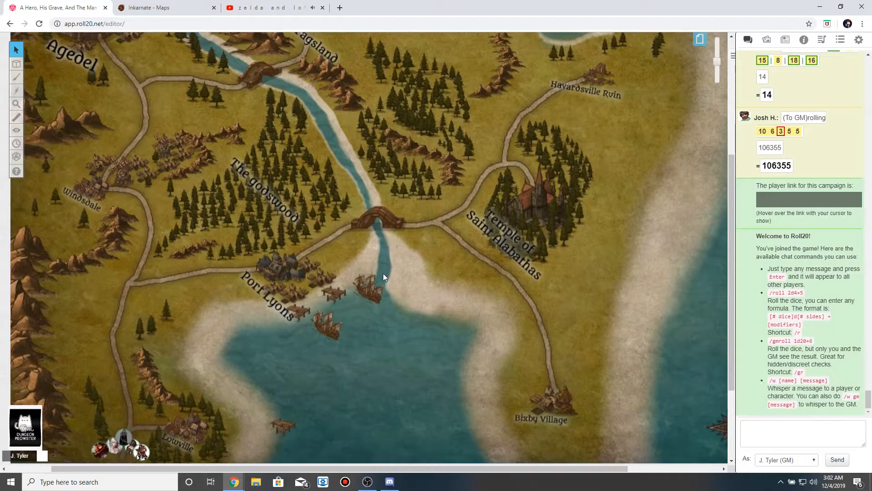
pyautogui.click(162, 10)
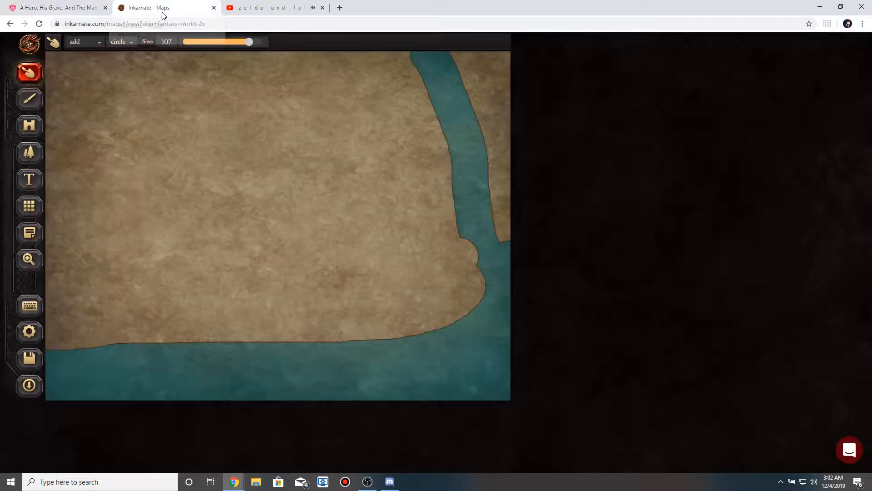
pyautogui.click(87, 42)
pyautogui.click(86, 68)
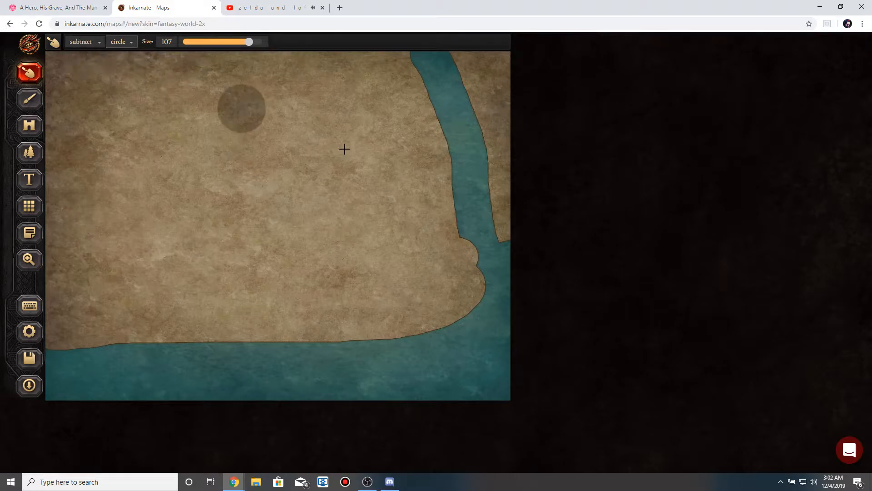
pyautogui.moveTo(422, 73)
pyautogui.mouseDown()
pyautogui.moveTo(438, 97)
pyautogui.moveTo(432, 89)
pyautogui.moveTo(392, 124)
pyautogui.moveTo(411, 100)
pyautogui.moveTo(404, 64)
pyautogui.moveTo(422, 81)
pyautogui.moveTo(456, 173)
pyautogui.moveTo(474, 253)
pyautogui.moveTo(474, 319)
pyautogui.moveTo(453, 342)
pyautogui.moveTo(301, 329)
pyautogui.mouseUp()
pyautogui.click(83, 47)
pyautogui.click(86, 57)
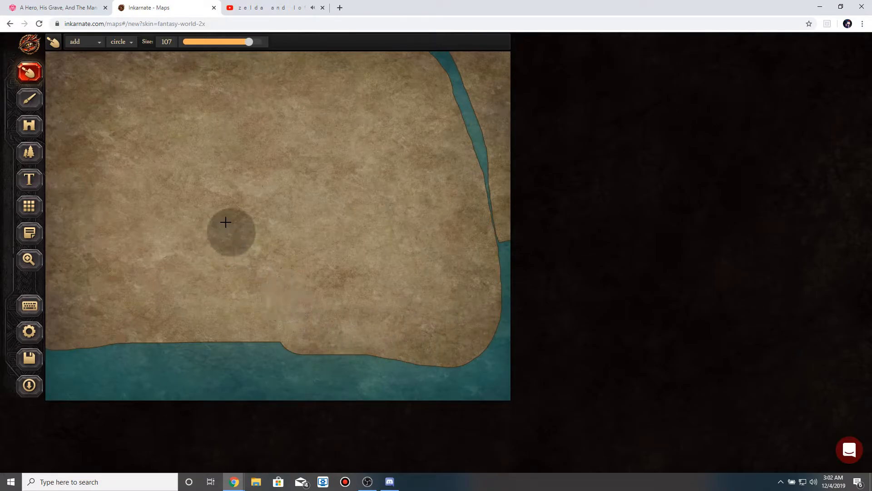
# Check the river on the Roll20 map, return to Inkarnate and carve back the river's west bank in subtract mode with brush size 28.
pyautogui.click(14, 6)
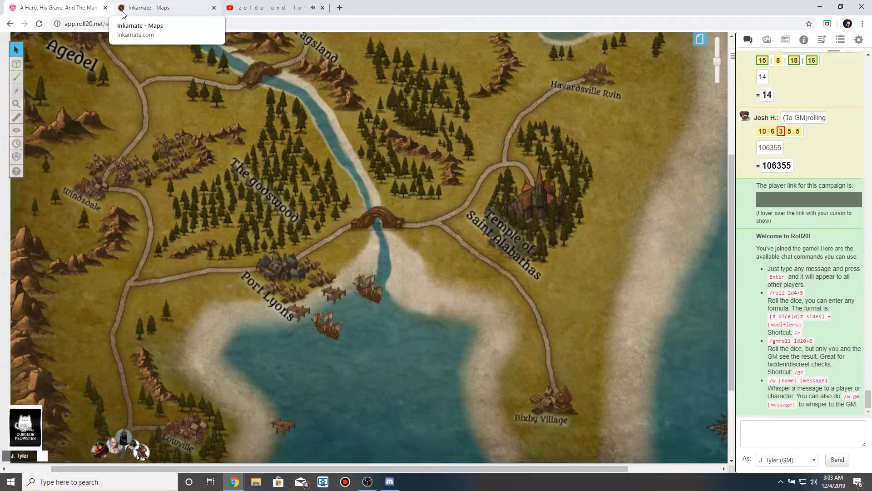
pyautogui.click(150, 10)
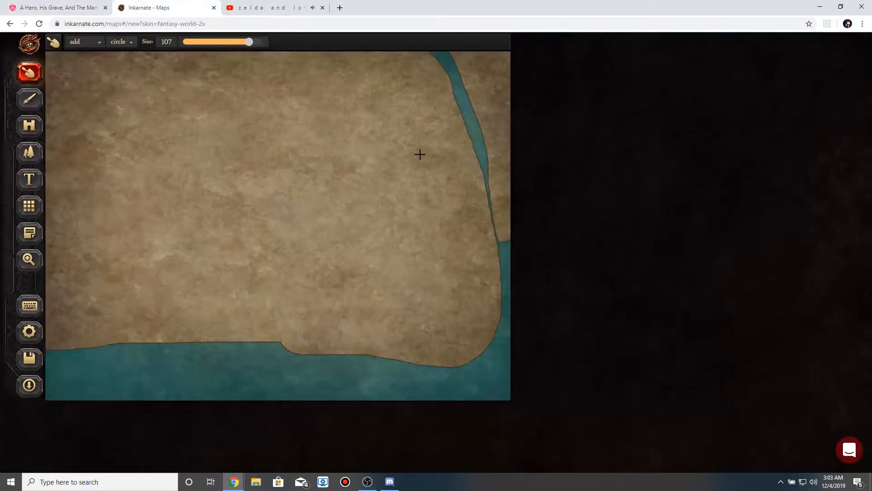
pyautogui.click(99, 43)
pyautogui.click(81, 66)
pyautogui.moveTo(237, 43); pyautogui.dragTo(223, 43)
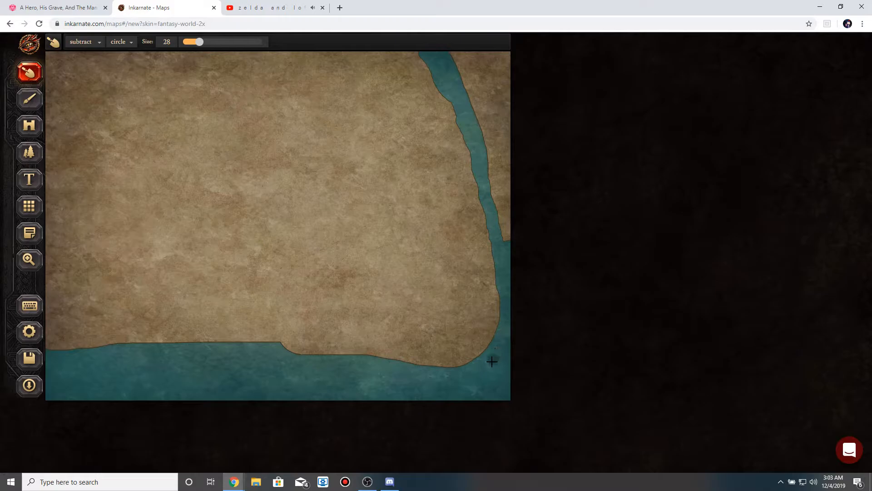
# Extend the land on the river's east bank southward in add mode, comparing the river mouth with the Roll20 map before returning to Inkarnate.
pyautogui.click(82, 41)
pyautogui.click(86, 57)
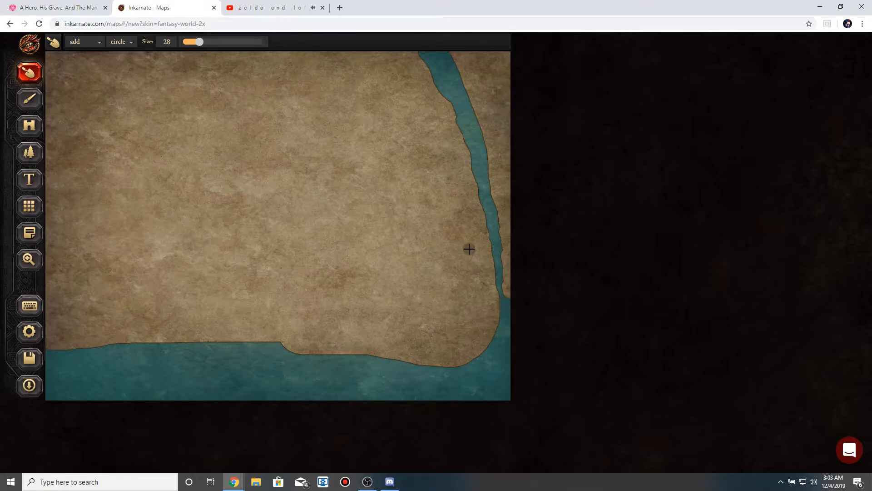
pyautogui.click(20, 5)
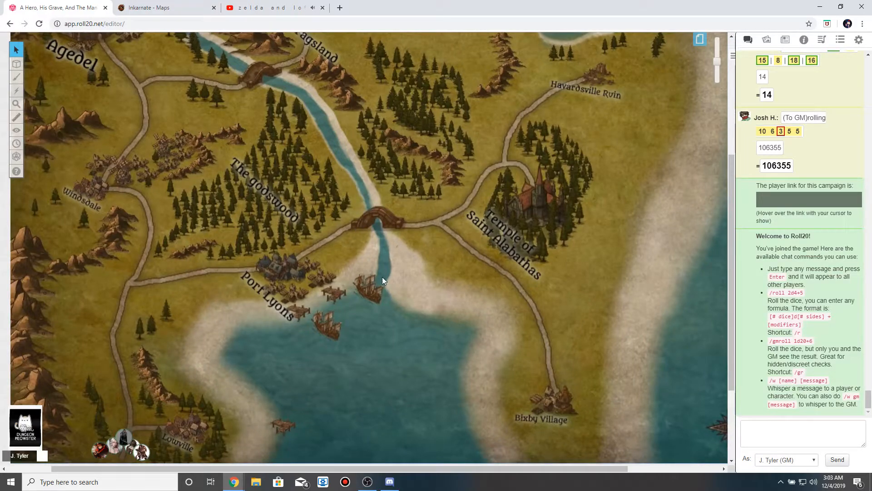
pyautogui.click(158, 9)
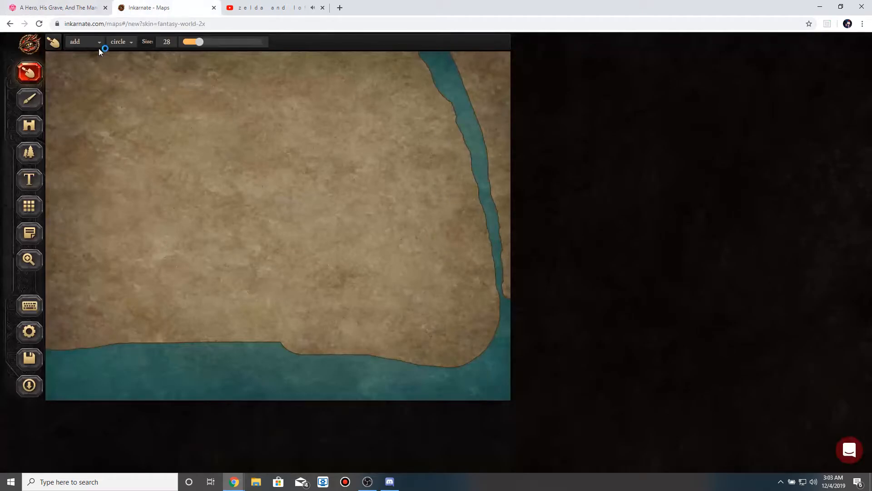
# Fill in the river with land in add mode at brush size 71, then check the Roll20 map and return to Inkarnate.
pyautogui.moveTo(192, 45)
pyautogui.mouseDown()
pyautogui.moveTo(252, 53)
pyautogui.moveTo(227, 42)
pyautogui.mouseUp()
pyautogui.moveTo(464, 109)
pyautogui.mouseDown()
pyautogui.moveTo(443, 65)
pyautogui.moveTo(413, 63)
pyautogui.moveTo(444, 87)
pyautogui.moveTo(438, 92)
pyautogui.moveTo(515, 231)
pyautogui.moveTo(509, 249)
pyautogui.moveTo(488, 210)
pyautogui.moveTo(462, 197)
pyautogui.moveTo(501, 310)
pyautogui.mouseUp()
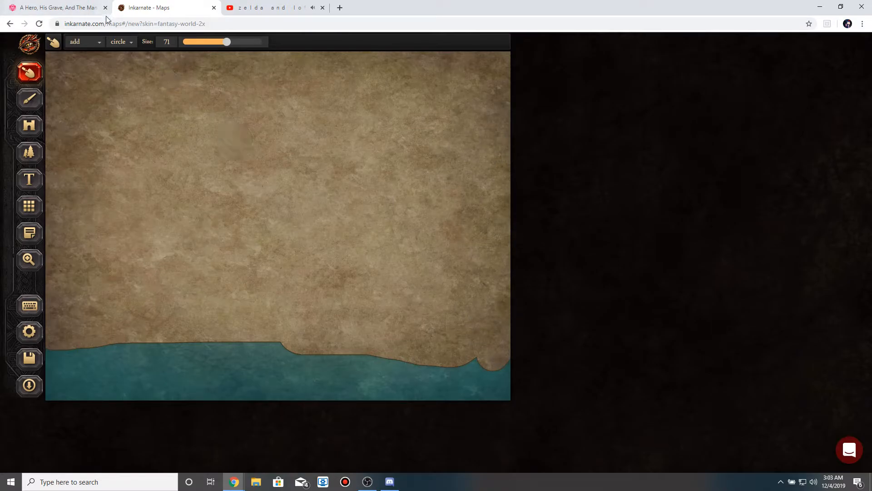
pyautogui.click(86, 7)
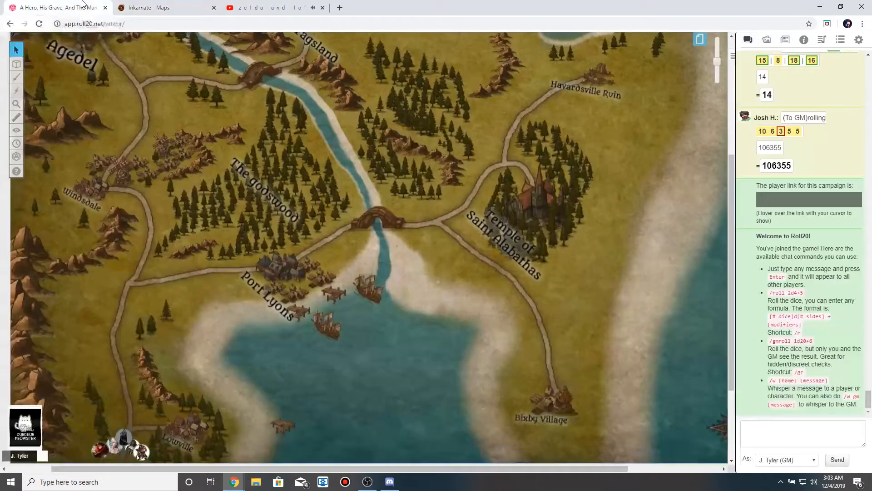
pyautogui.click(143, 7)
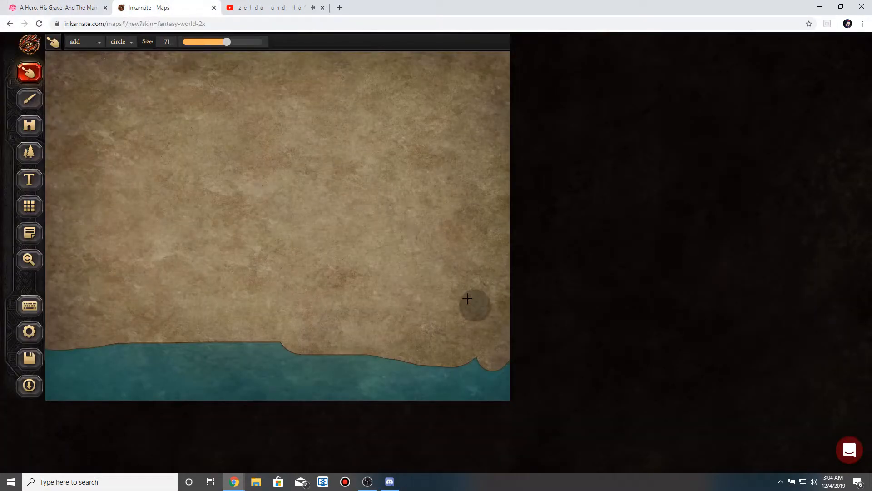
# Carve the whole southern coastline back northward in subtract mode with the size 71 circle brush, checking the Roll20 map between passes.
pyautogui.click(83, 43)
pyautogui.click(84, 67)
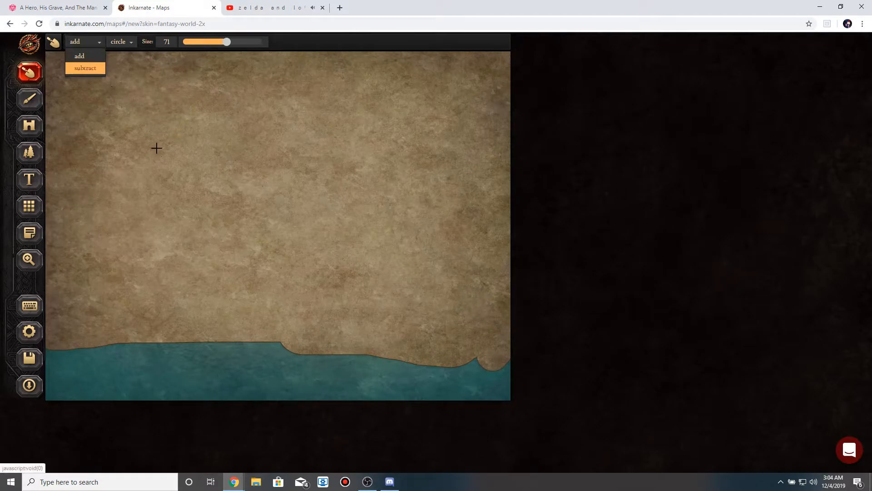
pyautogui.moveTo(65, 346)
pyautogui.mouseDown()
pyautogui.moveTo(328, 349)
pyautogui.moveTo(418, 329)
pyautogui.moveTo(507, 291)
pyautogui.moveTo(512, 297)
pyautogui.moveTo(458, 353)
pyautogui.moveTo(434, 365)
pyautogui.moveTo(458, 330)
pyautogui.moveTo(471, 335)
pyautogui.moveTo(500, 374)
pyautogui.mouseUp()
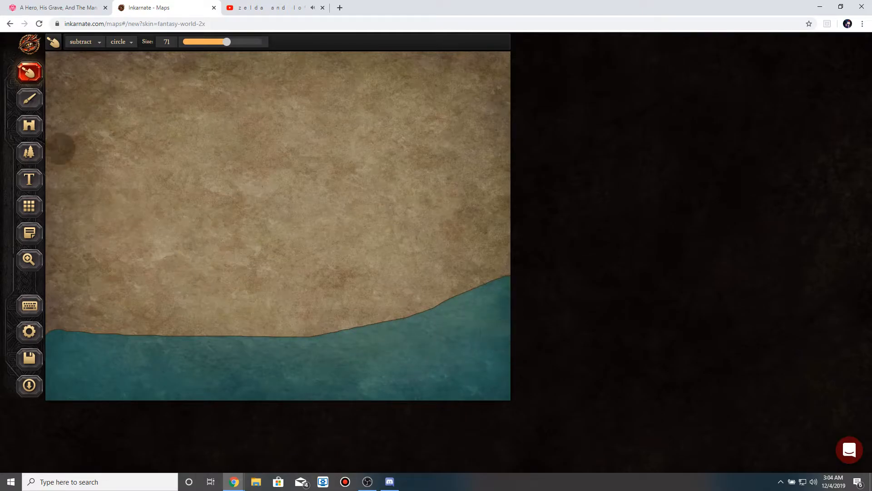
pyautogui.click(46, 5)
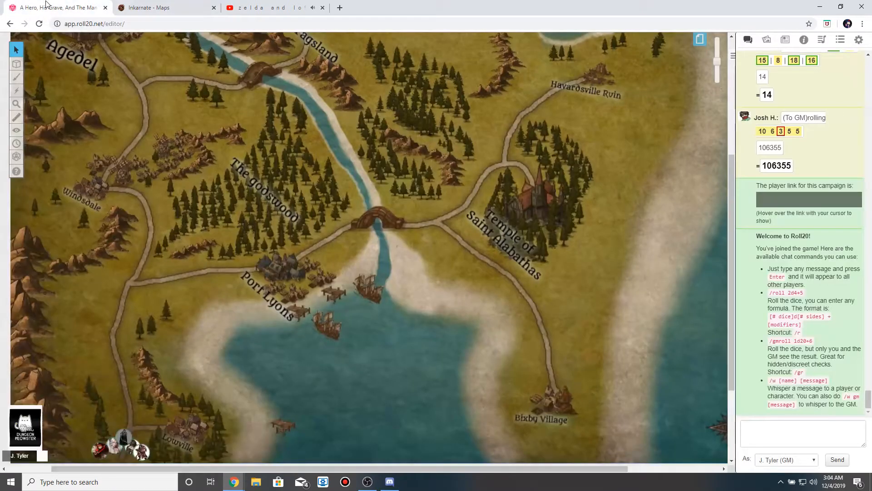
pyautogui.click(154, 6)
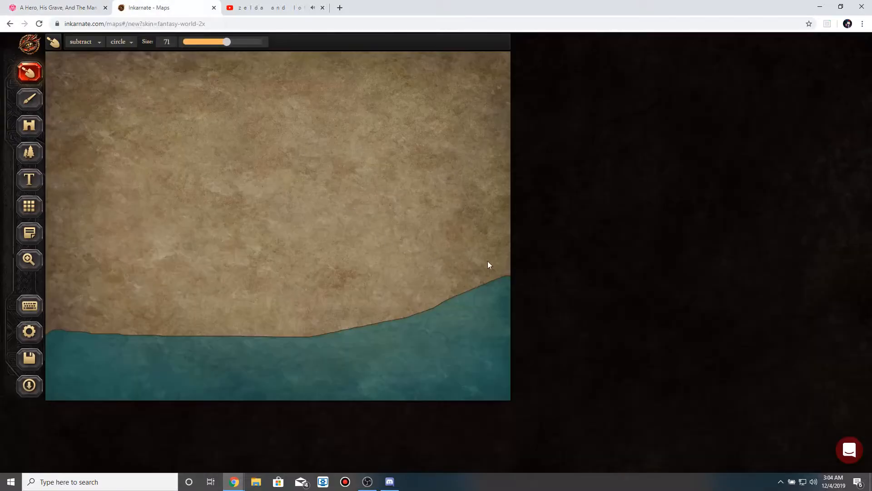
pyautogui.moveTo(487, 281)
pyautogui.mouseDown()
pyautogui.moveTo(409, 320)
pyautogui.moveTo(309, 342)
pyautogui.moveTo(187, 344)
pyautogui.moveTo(30, 323)
pyautogui.mouseUp()
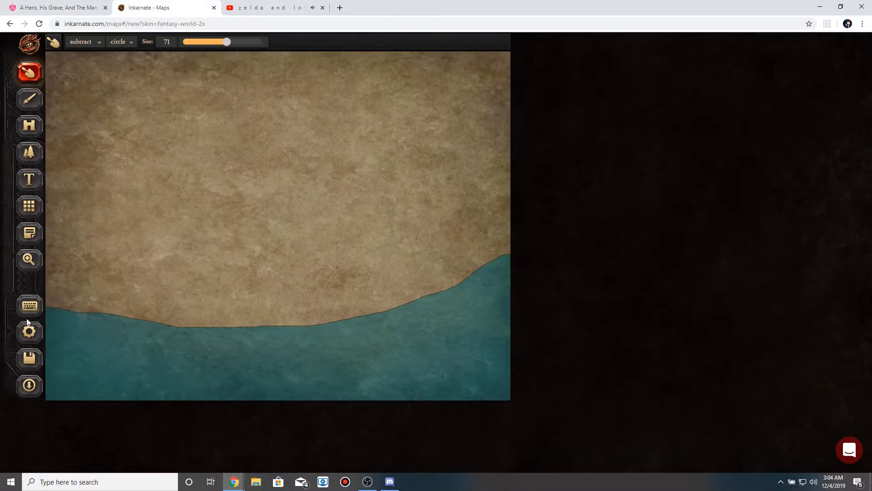
# Extend the southern coast slightly seaward in add mode, then compare it with the Roll20 map and return to Inkarnate.
pyautogui.click(87, 71)
pyautogui.click(82, 43)
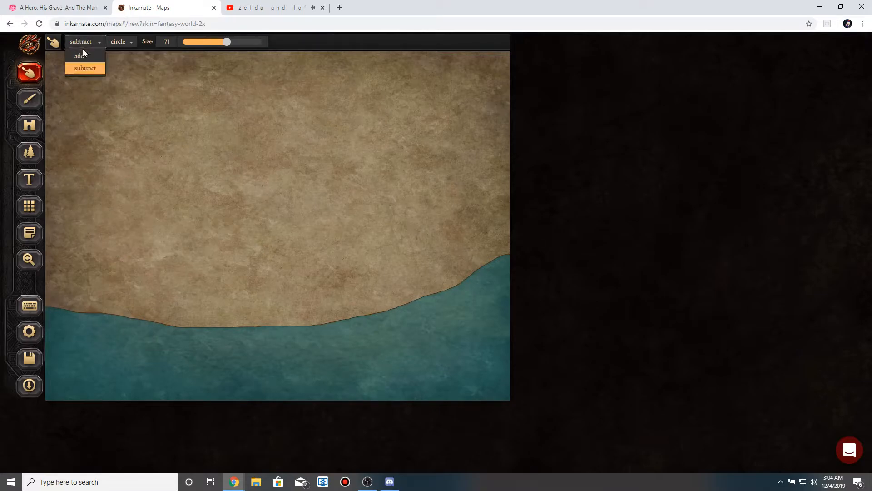
pyautogui.click(83, 57)
pyautogui.moveTo(81, 321)
pyautogui.mouseDown()
pyautogui.moveTo(202, 334)
pyautogui.moveTo(339, 333)
pyautogui.moveTo(454, 306)
pyautogui.moveTo(511, 265)
pyautogui.moveTo(398, 320)
pyautogui.mouseUp()
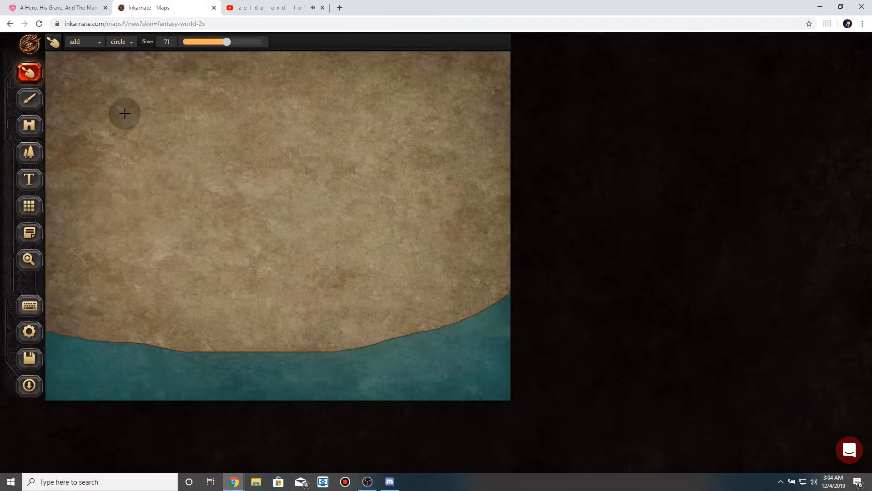
pyautogui.click(68, 7)
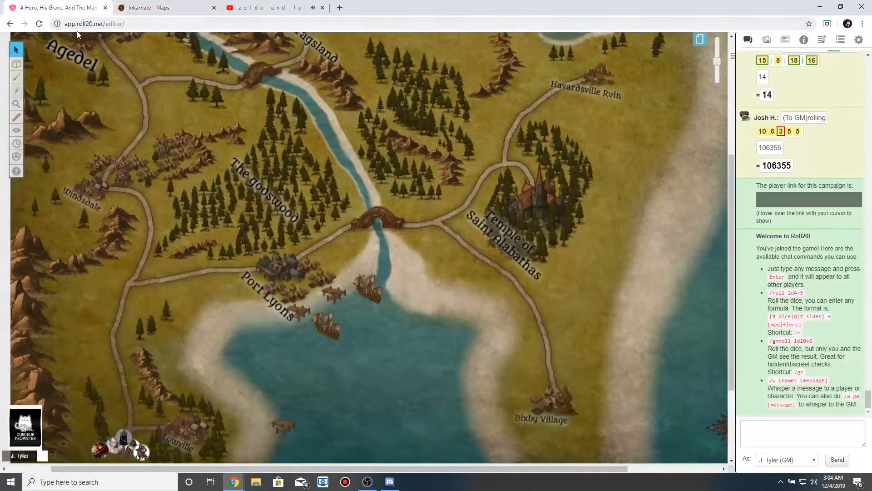
pyautogui.click(149, 5)
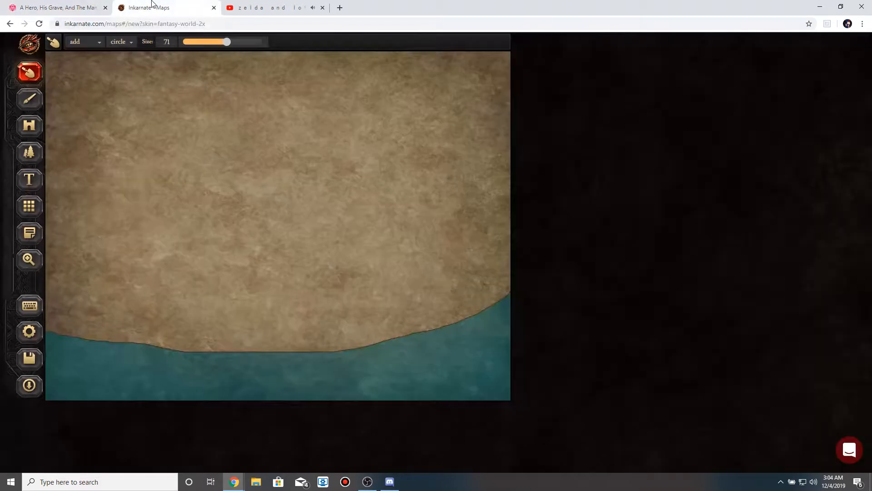
# Dab the LAND-SL-13 texture on the land's west and east edges at brush size 48, then compare with the Roll20 map and return.
pyautogui.press('b')
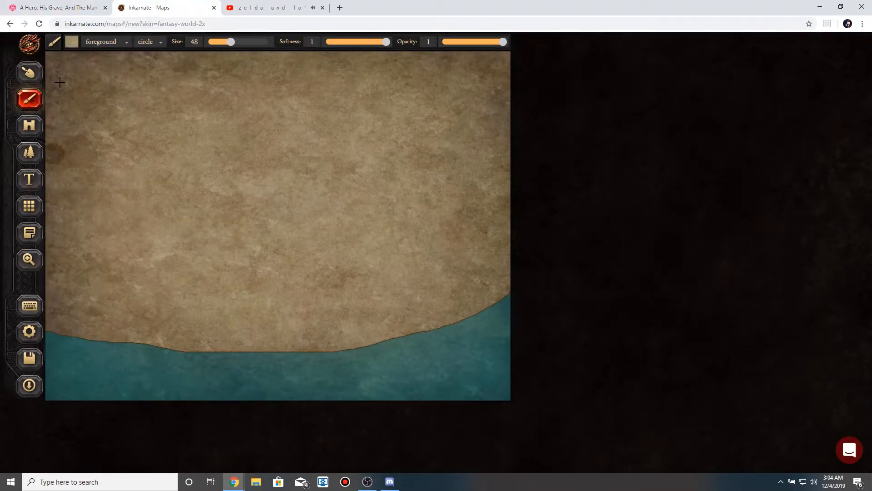
pyautogui.click(72, 43)
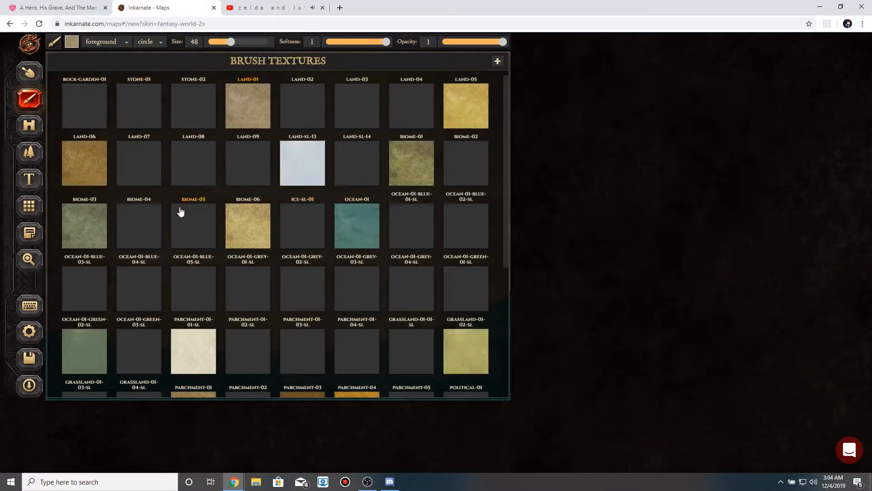
pyautogui.click(286, 178)
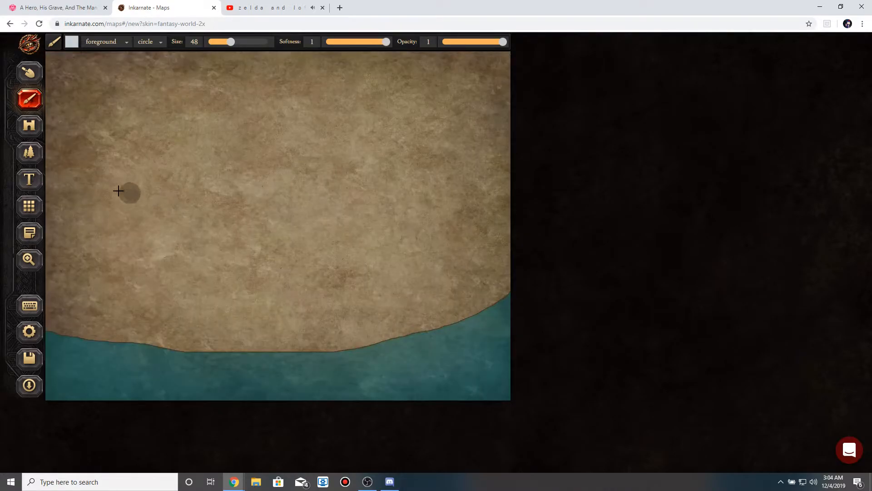
pyautogui.click(52, 168)
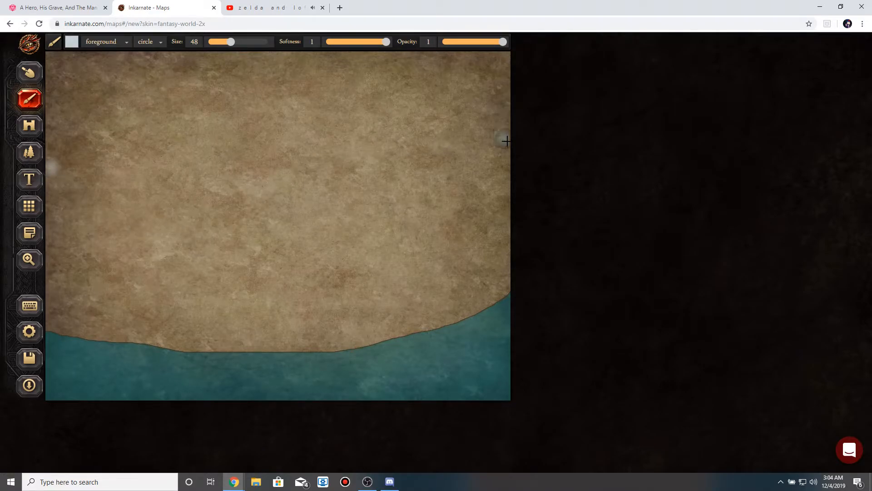
pyautogui.click(59, 7)
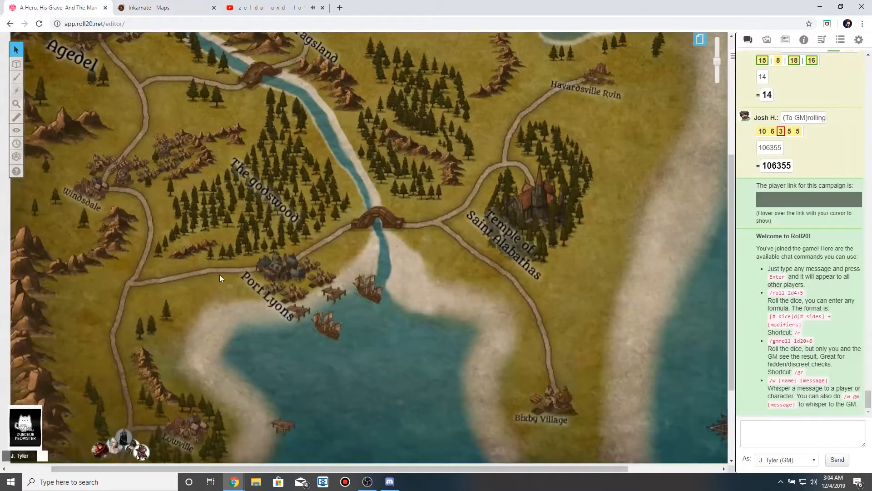
pyautogui.click(160, 5)
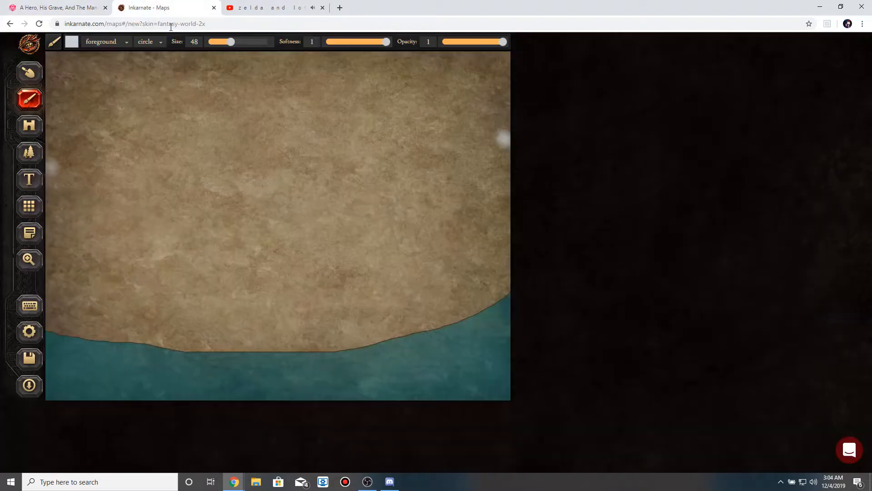
pyautogui.click(84, 11)
pyautogui.click(122, 8)
# Paint the entire landmass with the LAND-04 texture at brush size 128.
pyautogui.click(72, 43)
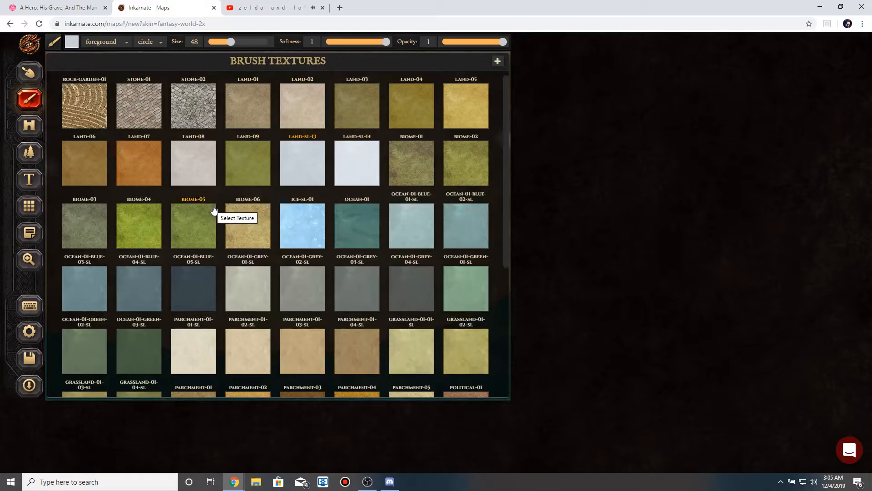
pyautogui.click(402, 115)
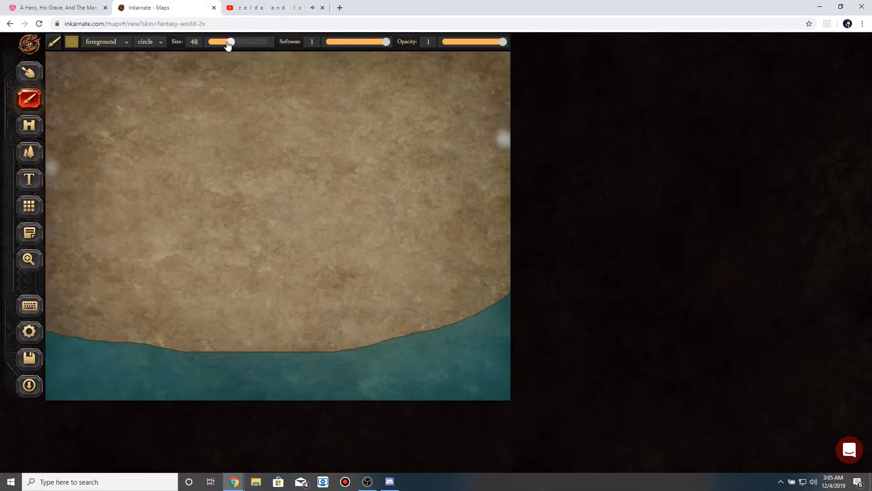
pyautogui.moveTo(220, 96)
pyautogui.mouseDown()
pyautogui.moveTo(113, 84)
pyautogui.moveTo(137, 66)
pyautogui.moveTo(82, 76)
pyautogui.moveTo(96, 81)
pyautogui.moveTo(71, 89)
pyautogui.moveTo(55, 83)
pyautogui.moveTo(71, 107)
pyautogui.moveTo(62, 139)
pyautogui.moveTo(67, 130)
pyautogui.moveTo(75, 138)
pyautogui.moveTo(86, 188)
pyautogui.moveTo(82, 210)
pyautogui.moveTo(67, 223)
pyautogui.moveTo(56, 208)
pyautogui.moveTo(58, 315)
pyautogui.moveTo(95, 322)
pyautogui.moveTo(109, 345)
pyautogui.moveTo(346, 334)
pyautogui.moveTo(472, 305)
pyautogui.moveTo(510, 273)
pyautogui.moveTo(500, 266)
pyautogui.moveTo(505, 238)
pyautogui.moveTo(484, 127)
pyautogui.moveTo(494, 96)
pyautogui.moveTo(506, 113)
pyautogui.moveTo(488, 77)
pyautogui.moveTo(317, 88)
pyautogui.moveTo(136, 71)
pyautogui.moveTo(180, 68)
pyautogui.mouseUp()
pyautogui.moveTo(326, 62)
pyautogui.mouseDown()
pyautogui.moveTo(451, 145)
pyautogui.moveTo(443, 144)
pyautogui.moveTo(465, 267)
pyautogui.moveTo(487, 191)
pyautogui.moveTo(470, 203)
pyautogui.moveTo(494, 194)
pyautogui.moveTo(427, 125)
pyautogui.moveTo(394, 116)
pyautogui.moveTo(315, 134)
pyautogui.moveTo(304, 168)
pyautogui.moveTo(400, 173)
pyautogui.moveTo(392, 160)
pyautogui.moveTo(420, 146)
pyautogui.moveTo(390, 107)
pyautogui.moveTo(125, 144)
pyautogui.moveTo(170, 140)
pyautogui.moveTo(150, 120)
pyautogui.moveTo(94, 118)
pyautogui.moveTo(119, 137)
pyautogui.moveTo(112, 173)
pyautogui.moveTo(123, 131)
pyautogui.moveTo(106, 257)
pyautogui.moveTo(145, 88)
pyautogui.moveTo(174, 119)
pyautogui.moveTo(163, 114)
pyautogui.moveTo(255, 118)
pyautogui.moveTo(352, 90)
pyautogui.moveTo(300, 136)
pyautogui.moveTo(278, 179)
pyautogui.moveTo(263, 139)
pyautogui.moveTo(170, 154)
pyautogui.moveTo(116, 180)
pyautogui.moveTo(184, 193)
pyautogui.moveTo(207, 158)
pyautogui.moveTo(151, 236)
pyautogui.moveTo(133, 246)
pyautogui.moveTo(104, 299)
pyautogui.moveTo(81, 258)
pyautogui.moveTo(96, 307)
pyautogui.moveTo(84, 234)
pyautogui.moveTo(238, 198)
pyautogui.moveTo(186, 207)
pyautogui.moveTo(141, 260)
pyautogui.moveTo(215, 209)
pyautogui.moveTo(117, 309)
pyautogui.moveTo(164, 248)
pyautogui.moveTo(158, 268)
pyautogui.moveTo(241, 269)
pyautogui.moveTo(219, 307)
pyautogui.moveTo(131, 317)
pyautogui.moveTo(305, 193)
pyautogui.moveTo(291, 213)
pyautogui.moveTo(200, 238)
pyautogui.moveTo(286, 222)
pyautogui.moveTo(245, 195)
pyautogui.moveTo(218, 193)
pyautogui.moveTo(301, 236)
pyautogui.moveTo(261, 309)
pyautogui.moveTo(299, 267)
pyautogui.moveTo(259, 262)
pyautogui.moveTo(312, 280)
pyautogui.moveTo(304, 319)
pyautogui.moveTo(384, 209)
pyautogui.moveTo(372, 245)
pyautogui.moveTo(420, 268)
pyautogui.moveTo(415, 220)
pyautogui.moveTo(439, 264)
pyautogui.moveTo(403, 298)
pyautogui.moveTo(433, 259)
pyautogui.mouseUp()
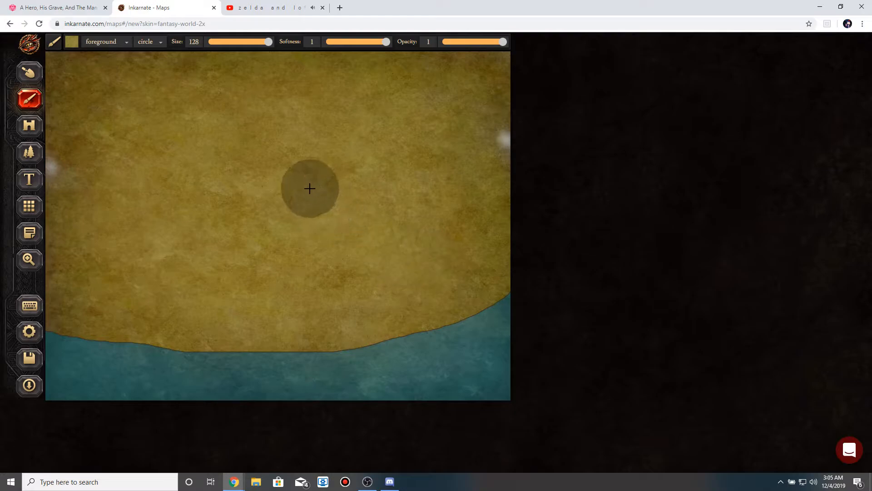
# Check the Roll20 map, return to Inkarnate and paint a band along the southern coast with the LAND-06 texture at brush size 89.
pyautogui.click(58, 7)
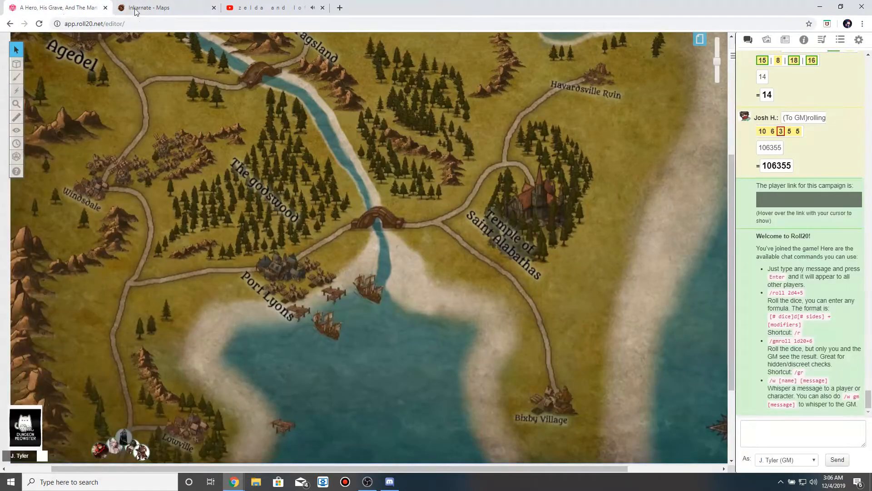
pyautogui.click(169, 8)
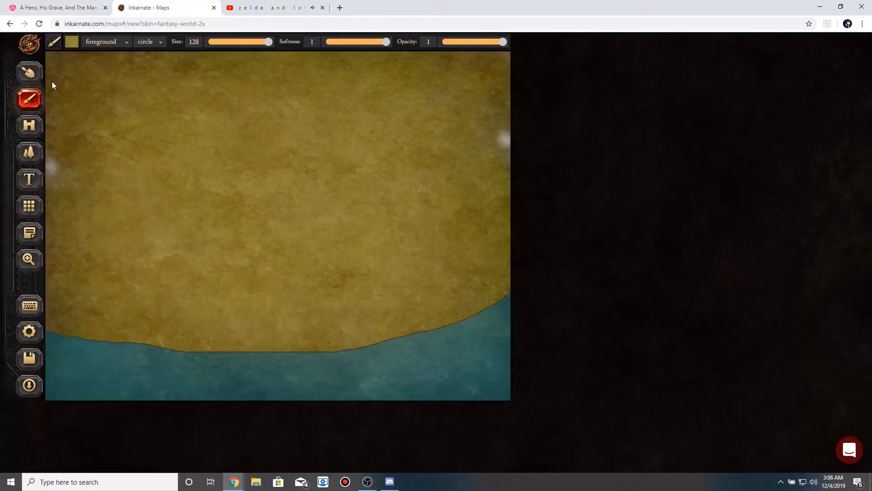
pyautogui.click(71, 43)
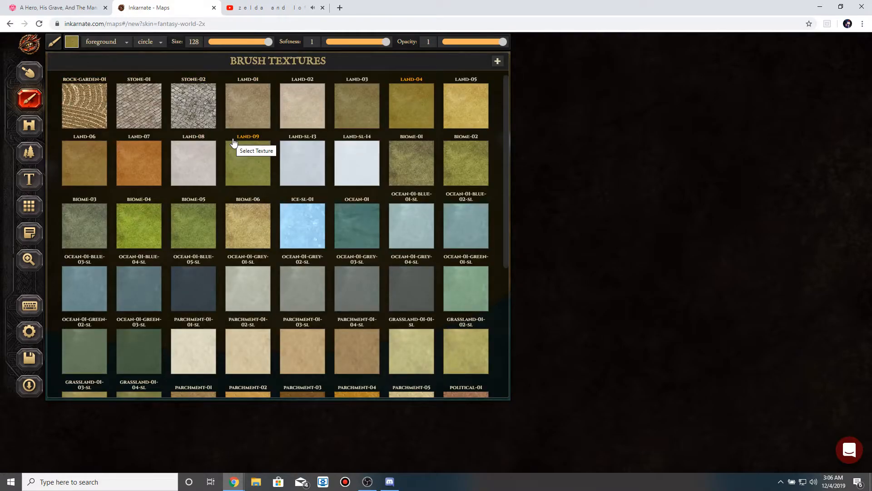
pyautogui.click(93, 164)
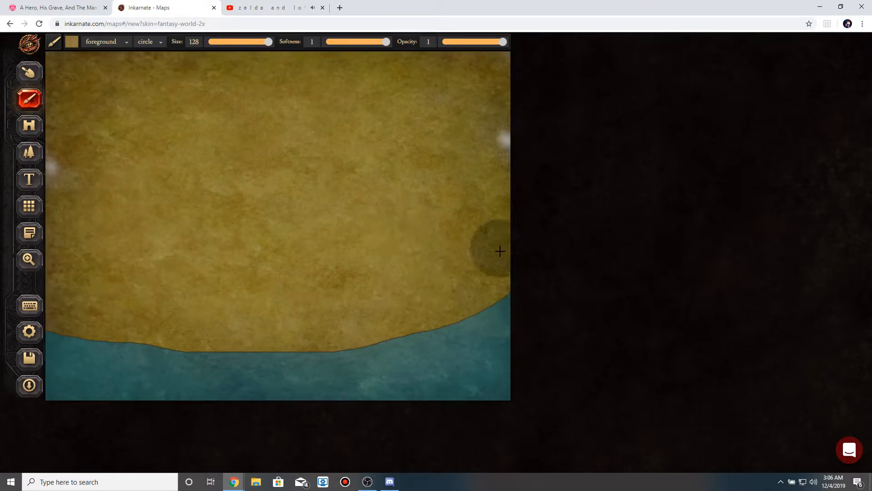
pyautogui.moveTo(257, 43)
pyautogui.mouseDown()
pyautogui.moveTo(239, 46)
pyautogui.moveTo(250, 45)
pyautogui.mouseUp()
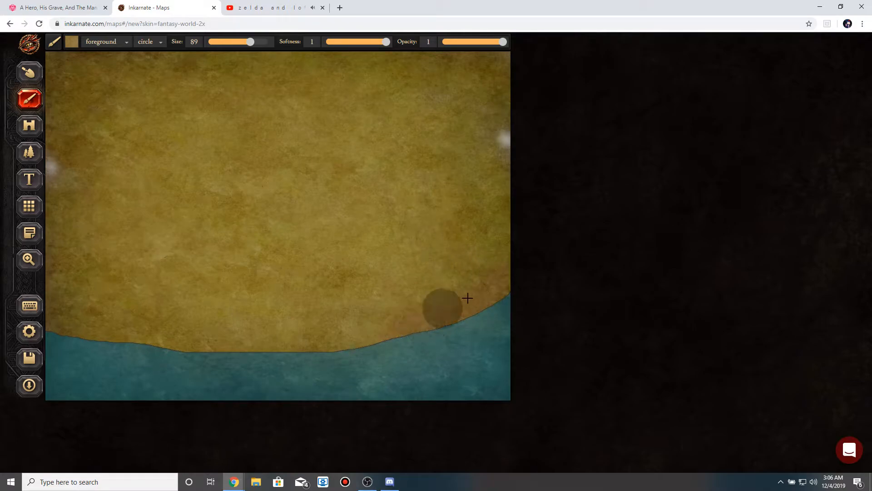
pyautogui.moveTo(276, 336)
pyautogui.mouseDown()
pyautogui.moveTo(390, 321)
pyautogui.moveTo(297, 338)
pyautogui.moveTo(220, 324)
pyautogui.moveTo(297, 327)
pyautogui.moveTo(235, 344)
pyautogui.moveTo(256, 339)
pyautogui.moveTo(49, 317)
pyautogui.moveTo(223, 346)
pyautogui.moveTo(129, 332)
pyautogui.moveTo(407, 316)
pyautogui.moveTo(332, 337)
pyautogui.moveTo(479, 290)
pyautogui.moveTo(449, 308)
pyautogui.moveTo(499, 274)
pyautogui.moveTo(420, 319)
pyautogui.moveTo(361, 335)
pyautogui.moveTo(458, 288)
pyautogui.moveTo(300, 329)
pyautogui.moveTo(84, 313)
pyautogui.moveTo(110, 323)
pyautogui.moveTo(54, 291)
pyautogui.mouseUp()
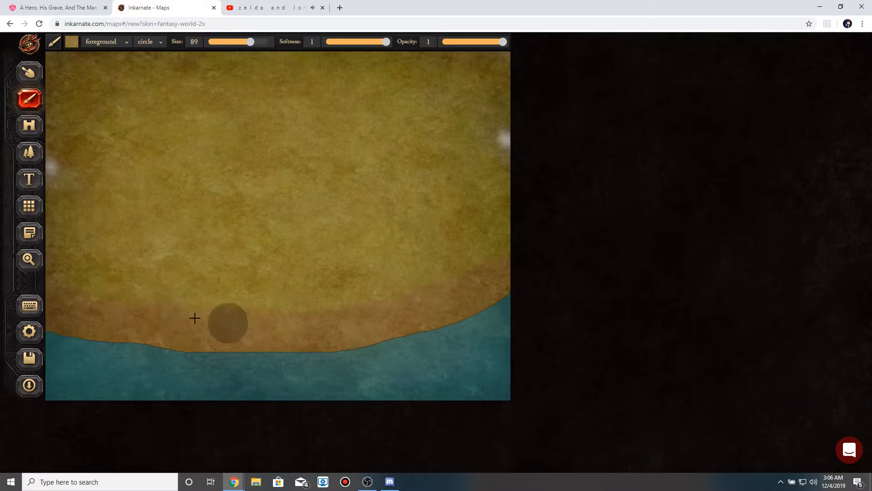
pyautogui.moveTo(303, 289)
pyautogui.mouseDown()
pyautogui.moveTo(331, 298)
pyautogui.moveTo(242, 309)
pyautogui.moveTo(374, 298)
pyautogui.moveTo(288, 315)
pyautogui.moveTo(433, 287)
pyautogui.moveTo(310, 316)
pyautogui.mouseUp()
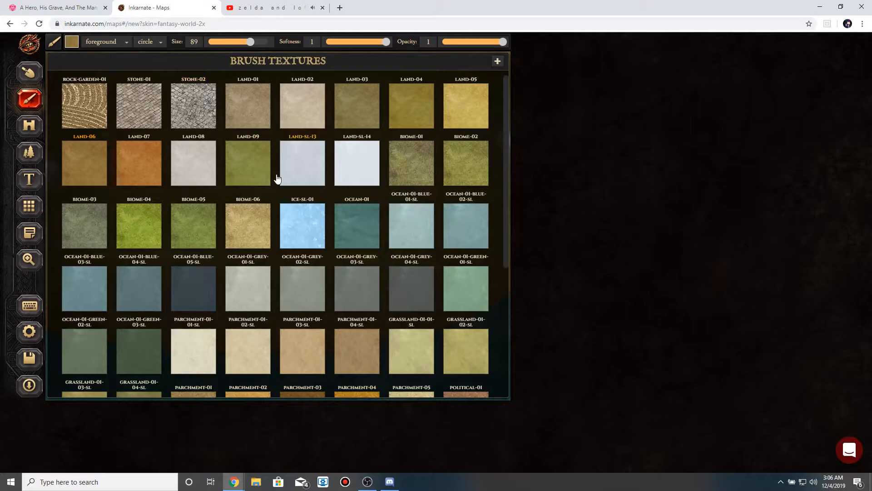
# Paint the shoreline along the southern coast with the PARCHMENT-01 texture.
pyautogui.scroll(-3, 278, 179)
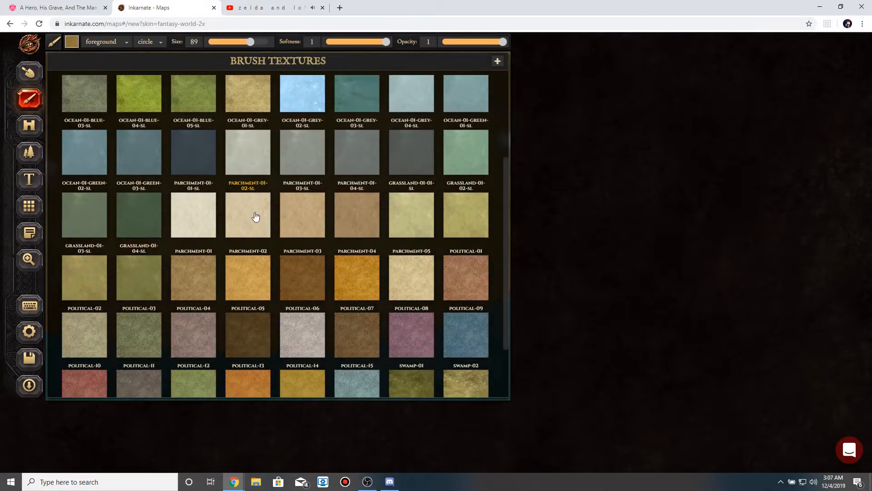
pyautogui.click(214, 271)
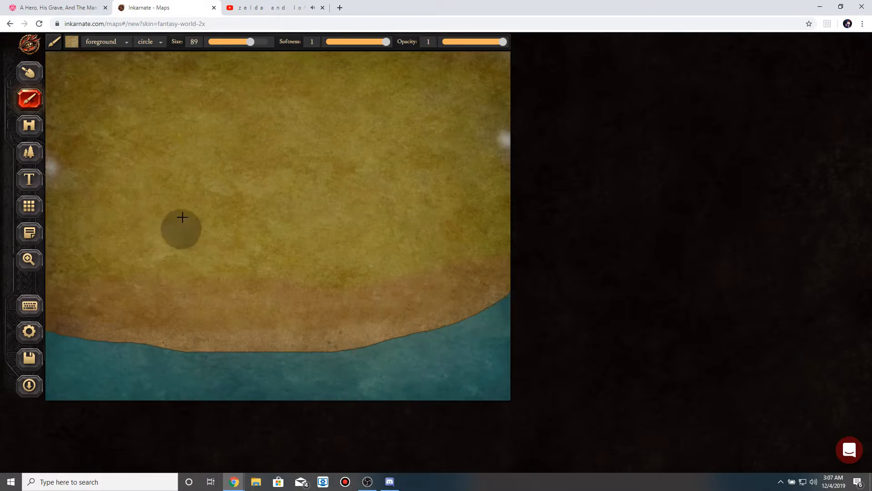
# Paint a beach strip along the entire southern coast with the PARCHMENT-01-02-SL texture at brush size 89.
pyautogui.click(72, 44)
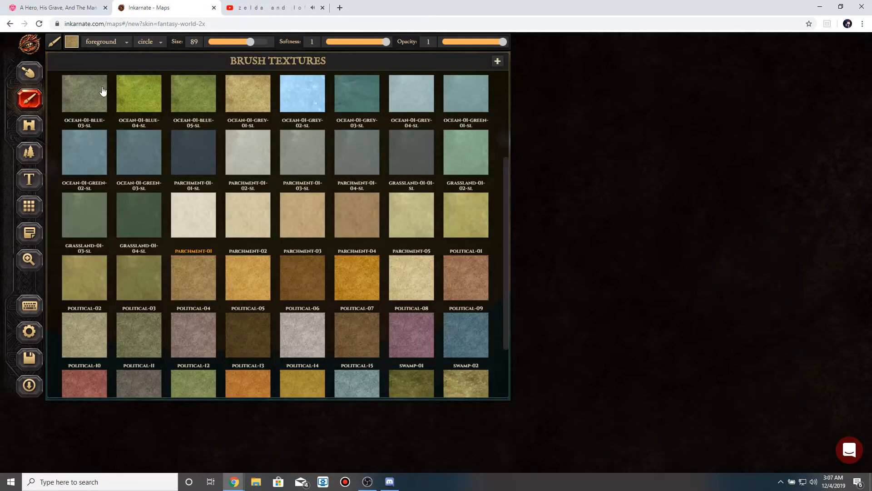
pyautogui.scroll(3, 198, 151)
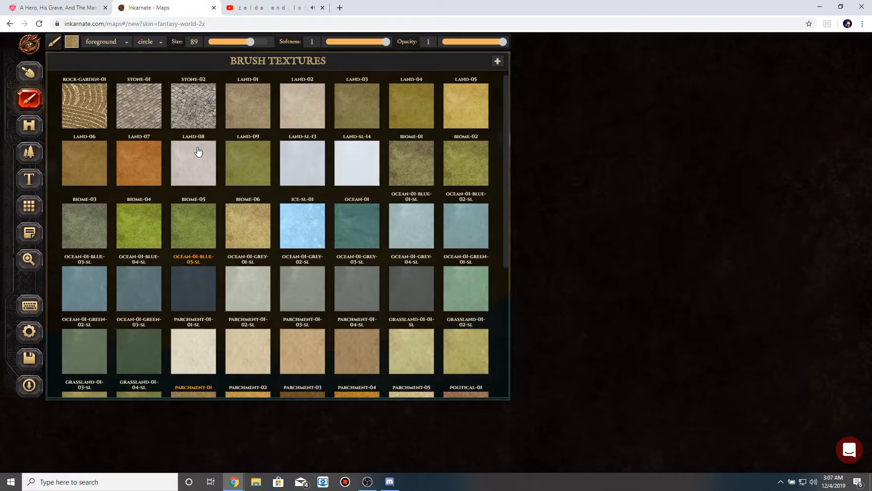
pyautogui.scroll(-2, 198, 152)
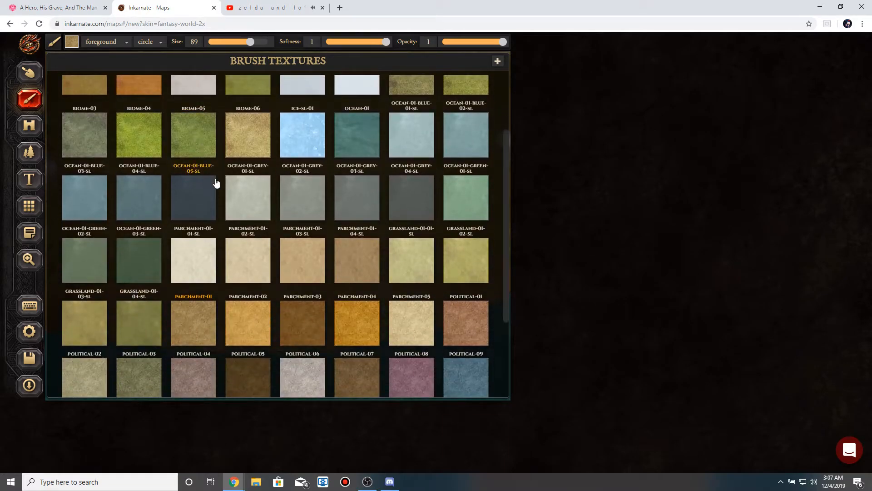
pyautogui.scroll(1, 267, 229)
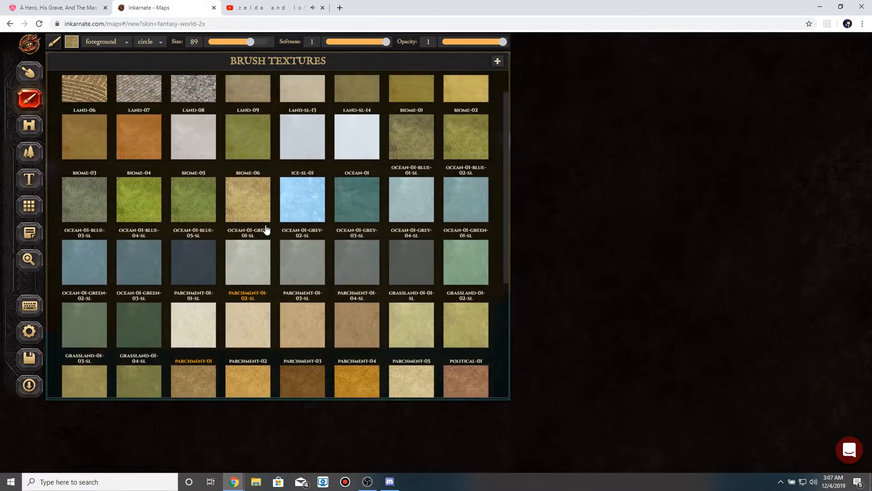
pyautogui.scroll(-3, 267, 229)
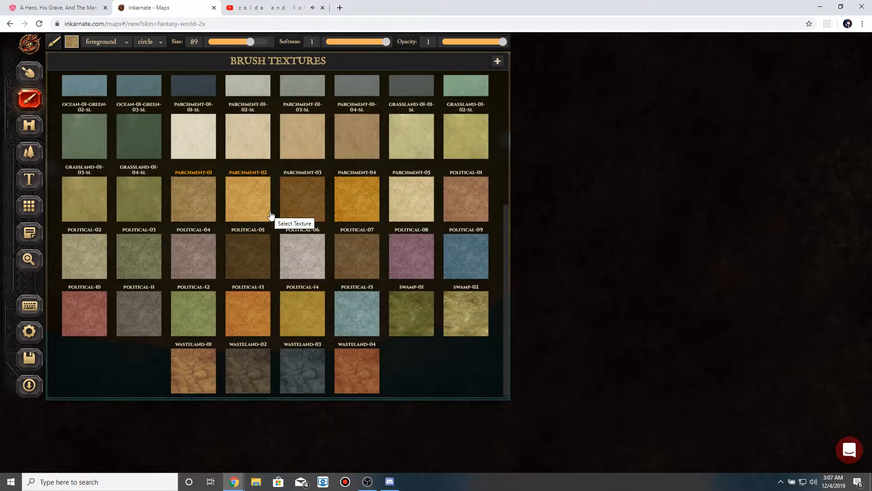
pyautogui.scroll(1, 271, 215)
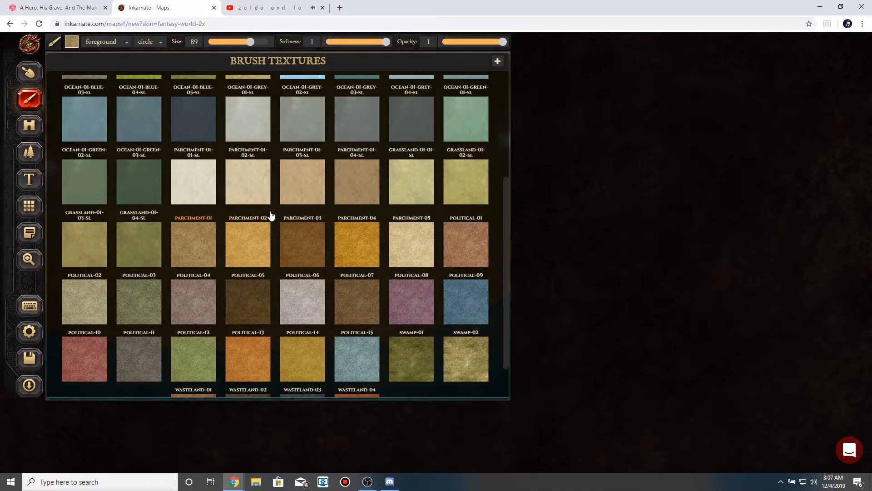
pyautogui.click(256, 192)
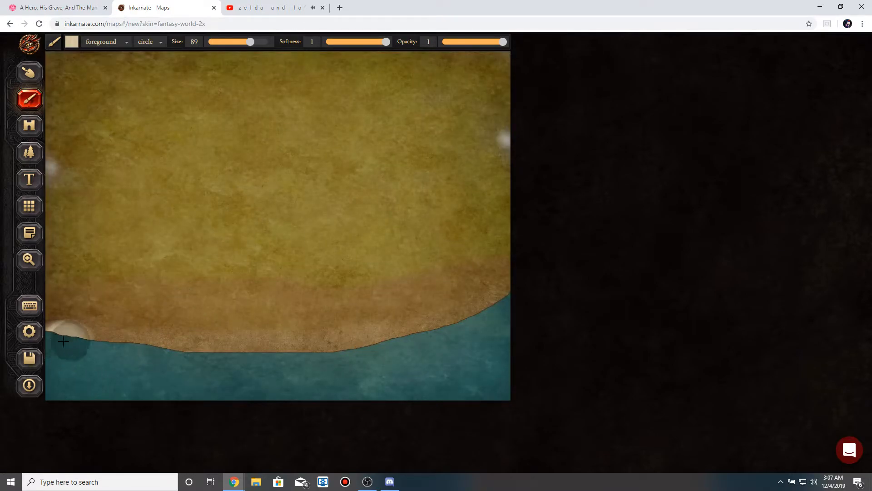
pyautogui.moveTo(75, 340); pyautogui.dragTo(180, 351)
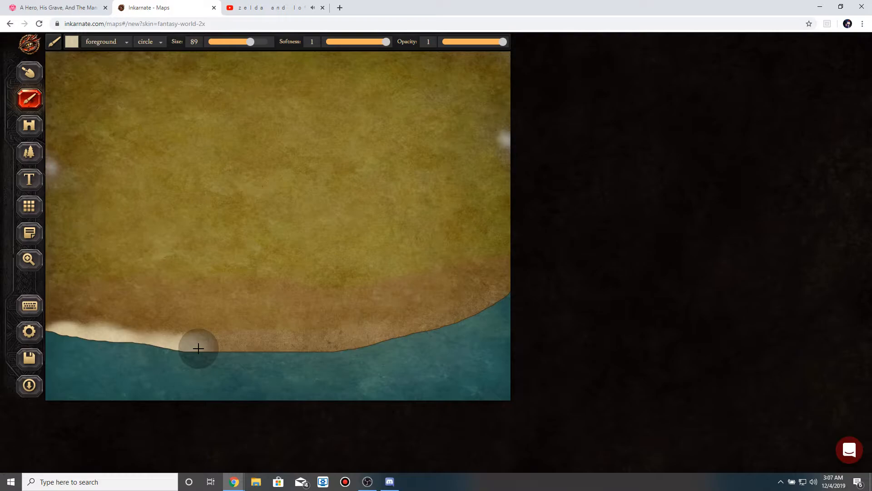
pyautogui.moveTo(198, 348)
pyautogui.mouseDown()
pyautogui.moveTo(282, 353)
pyautogui.moveTo(252, 349)
pyautogui.moveTo(277, 343)
pyautogui.moveTo(335, 351)
pyautogui.moveTo(325, 353)
pyautogui.moveTo(315, 354)
pyautogui.moveTo(340, 339)
pyautogui.moveTo(329, 342)
pyautogui.moveTo(385, 341)
pyautogui.moveTo(400, 329)
pyautogui.moveTo(420, 334)
pyautogui.moveTo(505, 302)
pyautogui.mouseUp()
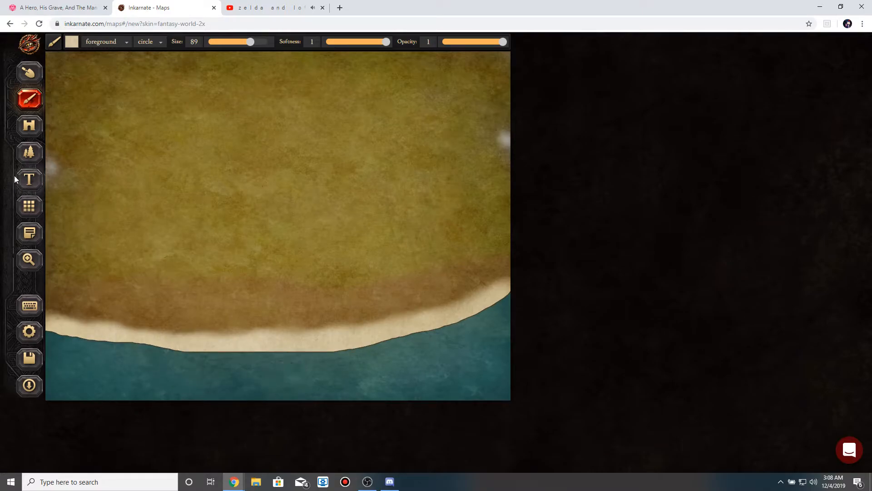
# Extend the brown band behind the beach further inland with the LAND-06 texture.
pyautogui.click(72, 47)
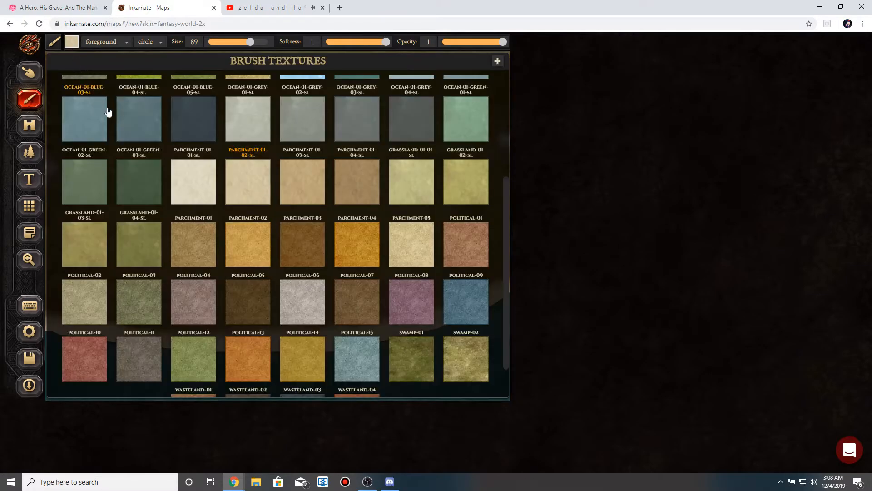
pyautogui.scroll(4, 232, 203)
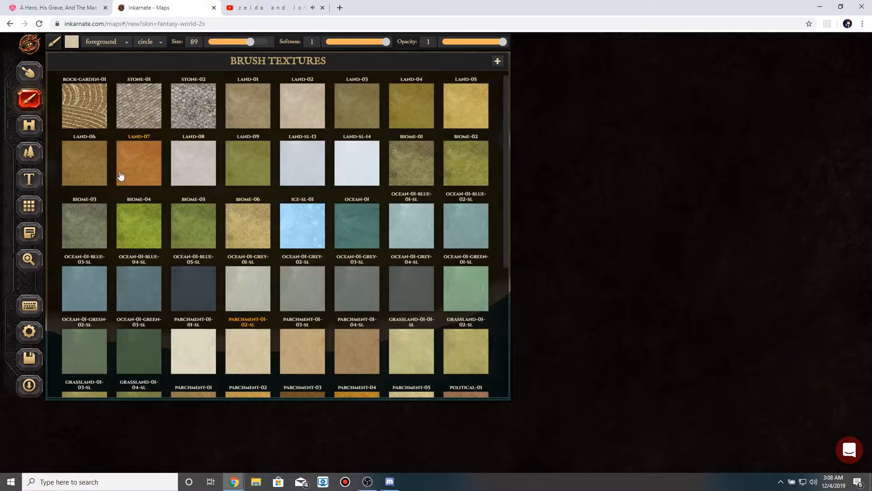
pyautogui.click(90, 167)
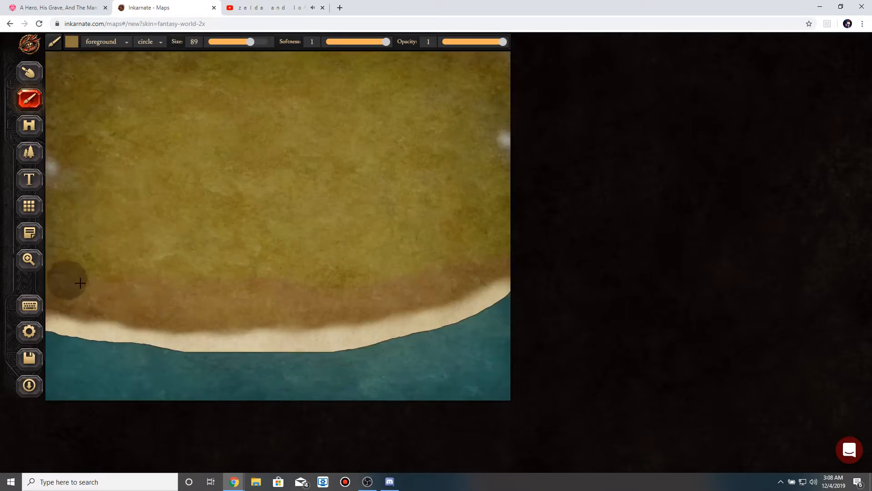
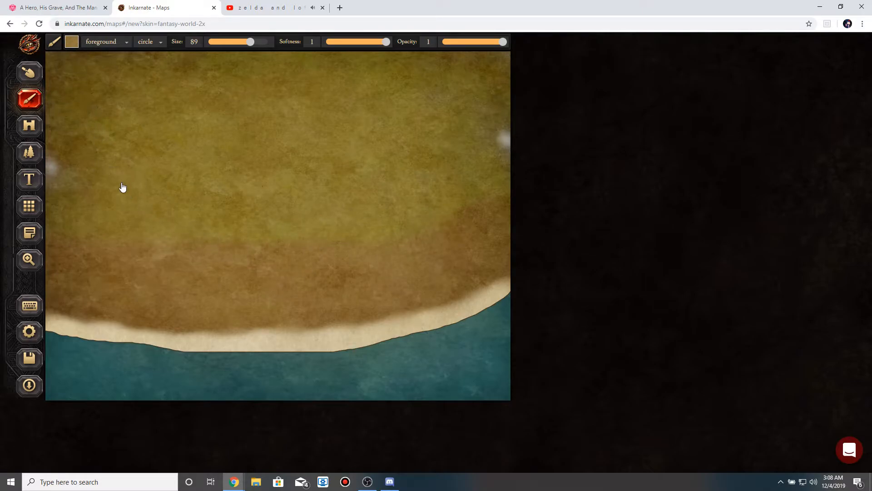
# Widen the beach inland along the whole coast with the PARCHMENT-01-02-SL texture, then compare with the Roll20 map and return to Inkarnate.
pyautogui.click(72, 42)
pyautogui.scroll(-1, 127, 192)
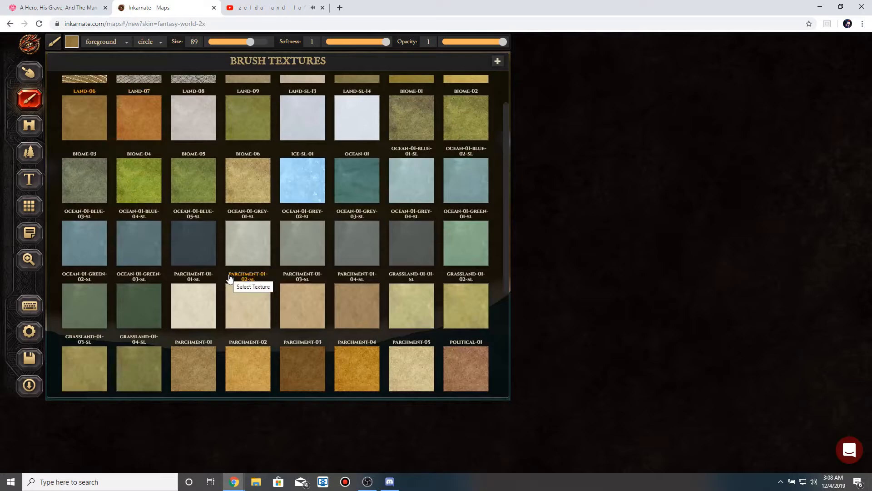
pyautogui.click(300, 312)
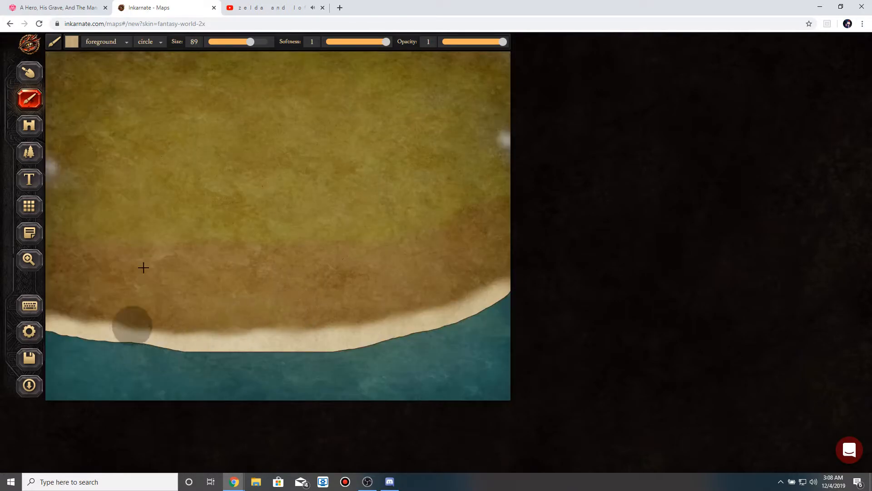
pyautogui.rightClick(234, 241)
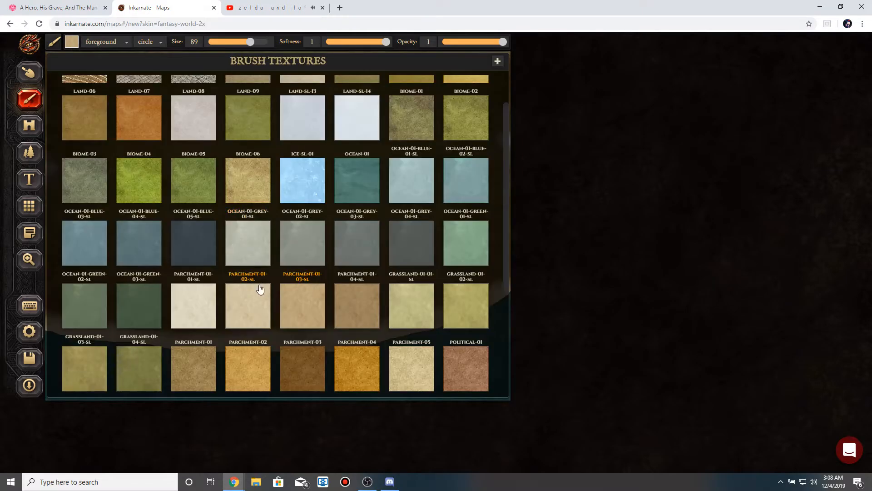
pyautogui.click(243, 313)
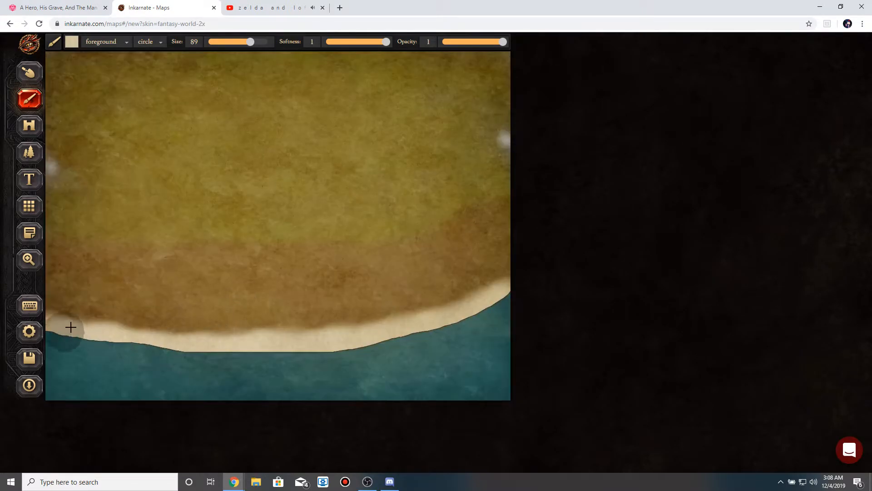
pyautogui.moveTo(66, 320)
pyautogui.mouseDown()
pyautogui.moveTo(105, 330)
pyautogui.moveTo(83, 327)
pyautogui.moveTo(129, 323)
pyautogui.moveTo(128, 332)
pyautogui.moveTo(253, 322)
pyautogui.moveTo(234, 329)
pyautogui.moveTo(285, 332)
pyautogui.moveTo(324, 315)
pyautogui.moveTo(285, 327)
pyautogui.moveTo(439, 301)
pyautogui.moveTo(498, 274)
pyautogui.moveTo(506, 256)
pyautogui.moveTo(490, 258)
pyautogui.moveTo(479, 287)
pyautogui.moveTo(372, 315)
pyautogui.moveTo(237, 328)
pyautogui.moveTo(254, 342)
pyautogui.mouseUp()
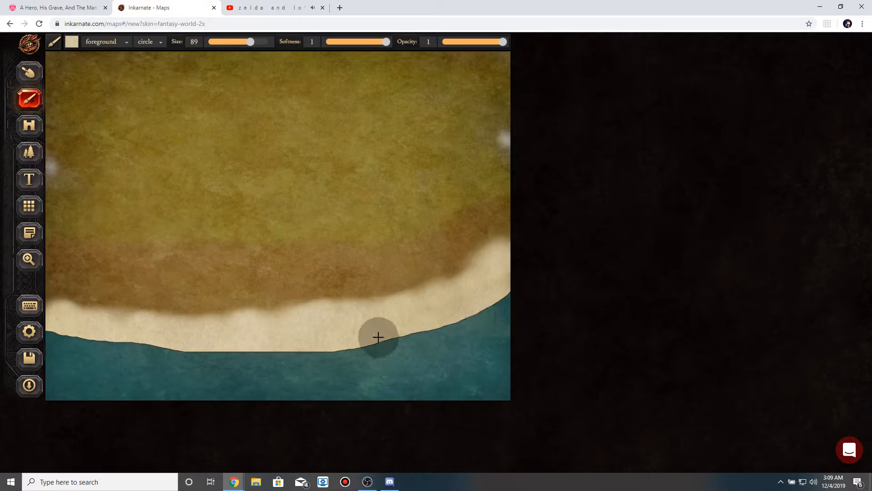
pyautogui.moveTo(469, 282)
pyautogui.mouseDown()
pyautogui.moveTo(389, 318)
pyautogui.moveTo(250, 331)
pyautogui.moveTo(63, 313)
pyautogui.moveTo(138, 344)
pyautogui.moveTo(127, 328)
pyautogui.moveTo(56, 319)
pyautogui.mouseUp()
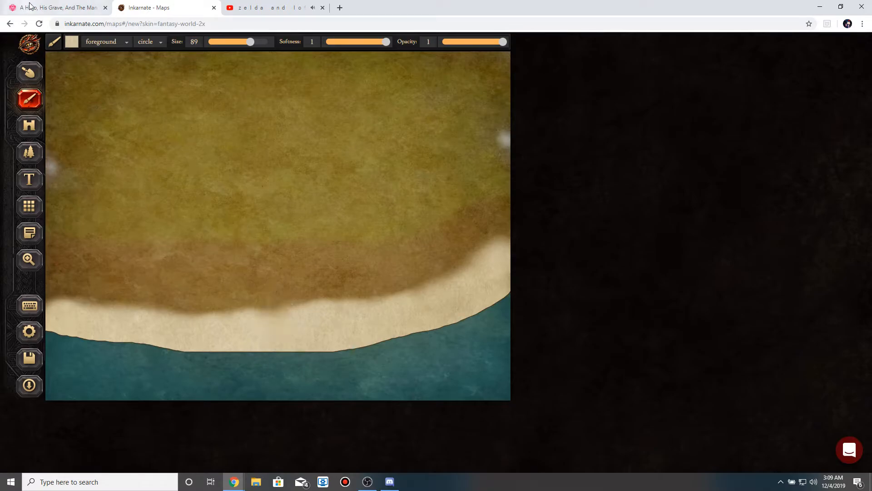
pyautogui.click(46, 6)
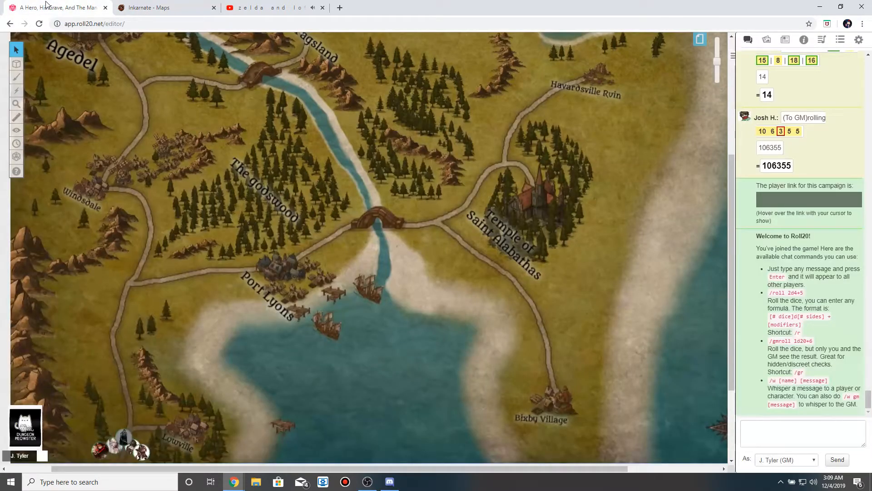
pyautogui.click(134, 9)
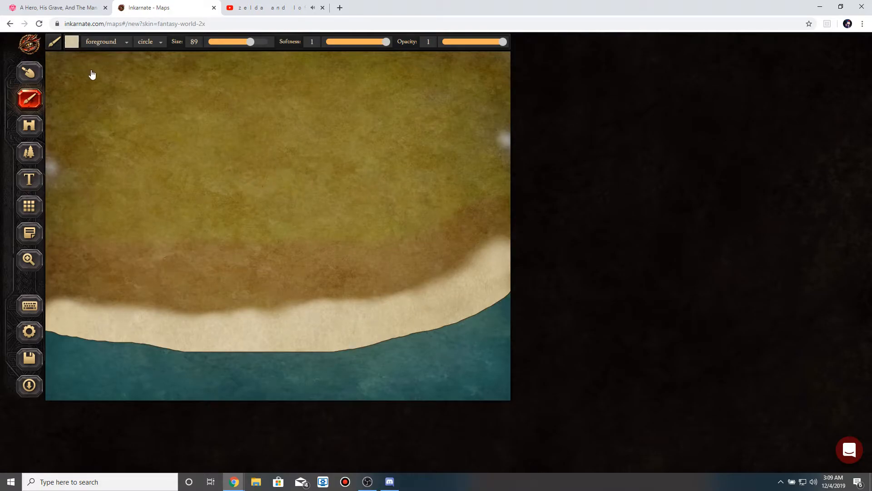
# Blend the LAND-06 texture over the inland area at brush size 128, raising the opacity from 0.3 through 0.46 to 0.65.
pyautogui.click(74, 43)
pyautogui.click(88, 131)
pyautogui.moveTo(480, 44); pyautogui.dragTo(460, 45)
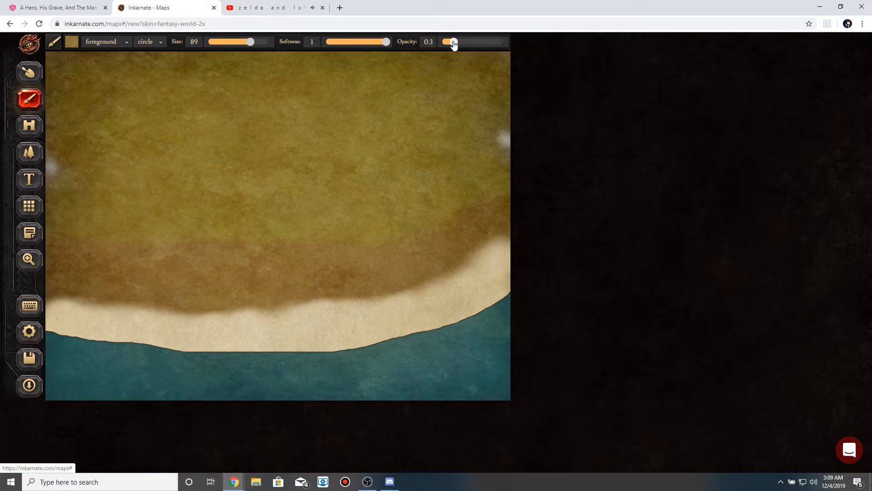
pyautogui.moveTo(260, 42); pyautogui.dragTo(280, 44)
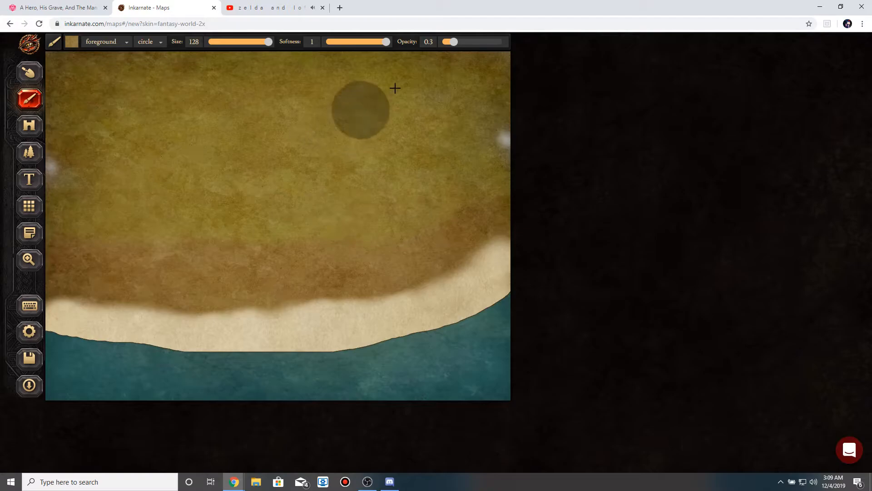
pyautogui.moveTo(455, 44); pyautogui.dragTo(465, 43)
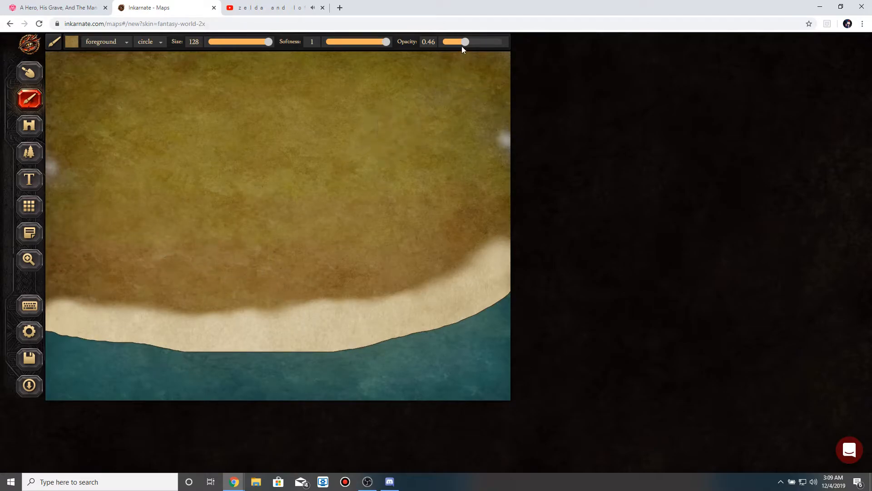
pyautogui.moveTo(465, 42); pyautogui.dragTo(472, 42)
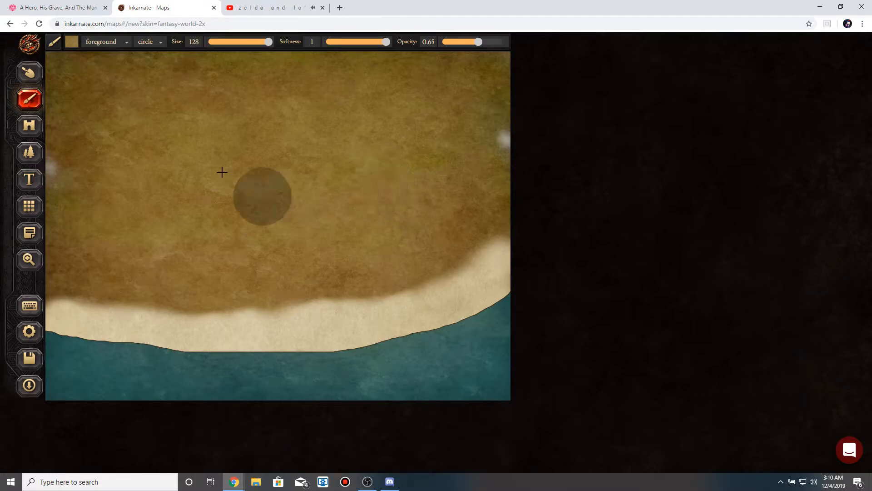
# Dab the LAND-04 texture on the western inland area at softness 0.25 and opacity 0.99.
pyautogui.click(72, 42)
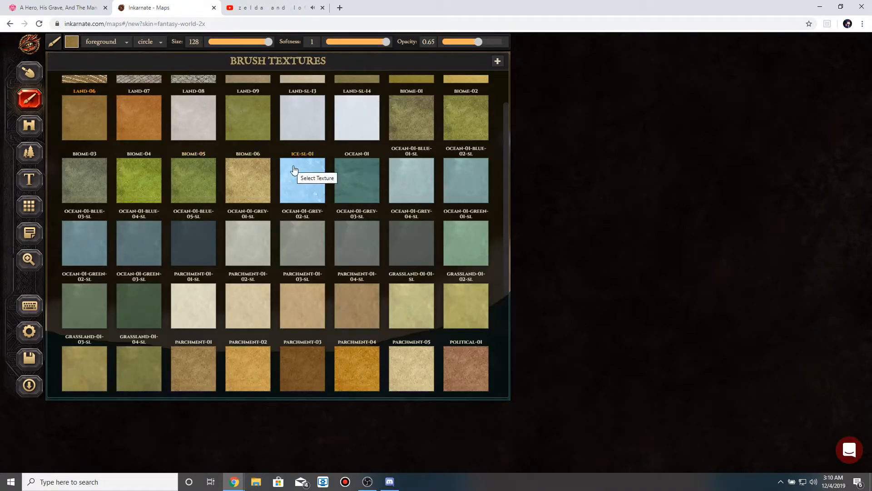
pyautogui.scroll(1, 259, 188)
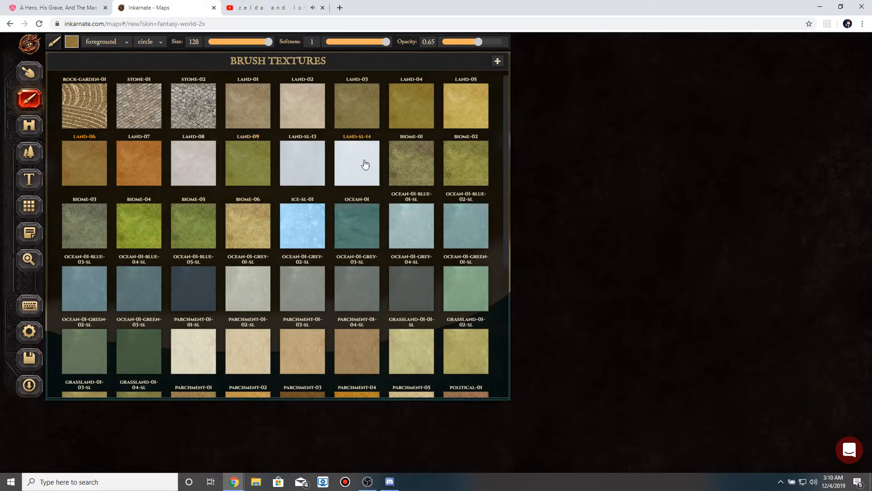
pyautogui.click(405, 114)
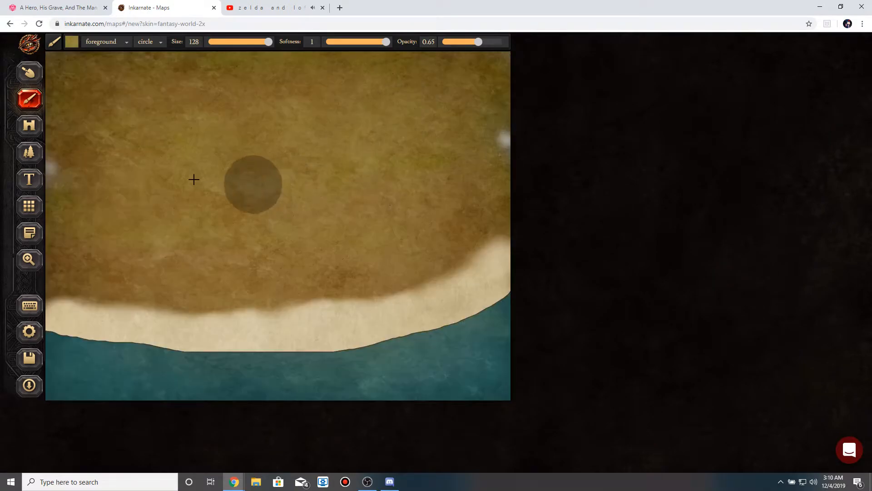
pyautogui.moveTo(481, 44); pyautogui.dragTo(488, 45)
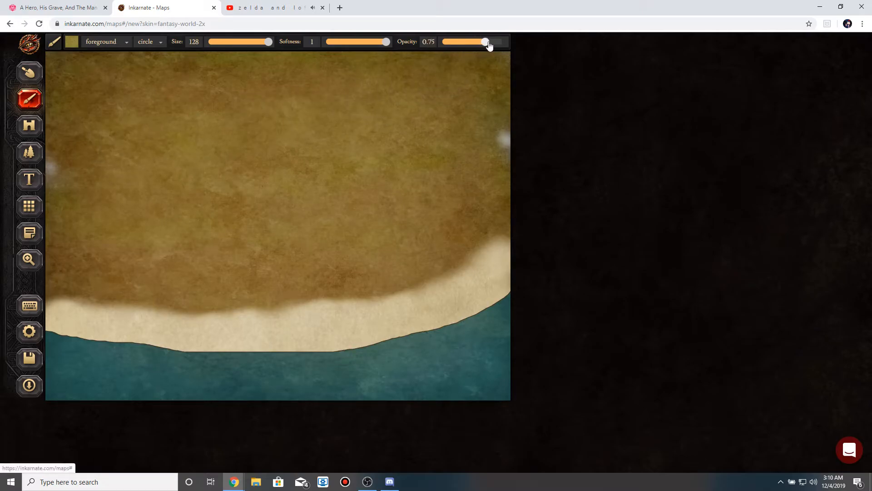
pyautogui.moveTo(382, 45); pyautogui.dragTo(341, 45)
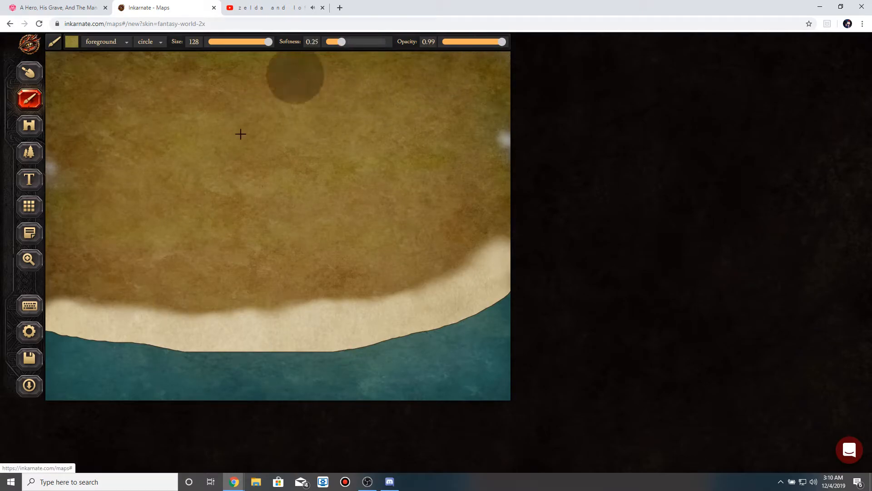
pyautogui.click(173, 205)
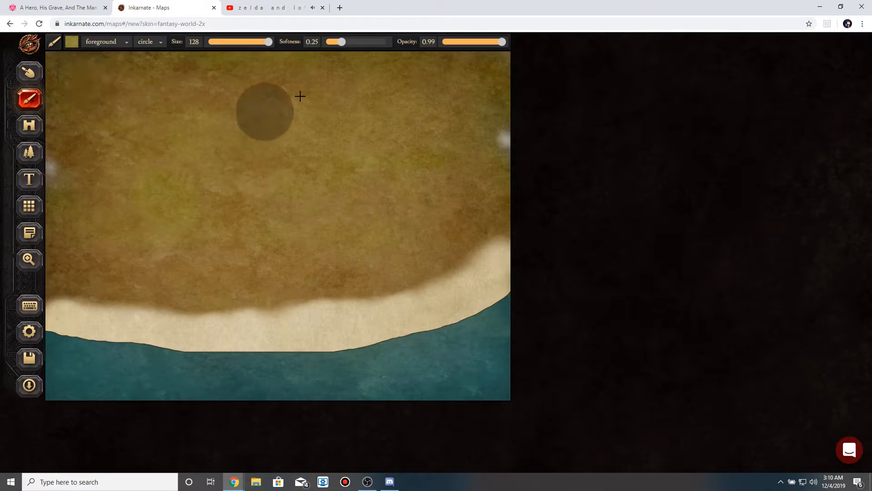
# Paint LAND-04 patches across the inland area at softness 0.67 and opacity 0.74, then check the Roll20 map and return to Inkarnate.
pyautogui.moveTo(339, 44); pyautogui.dragTo(367, 42)
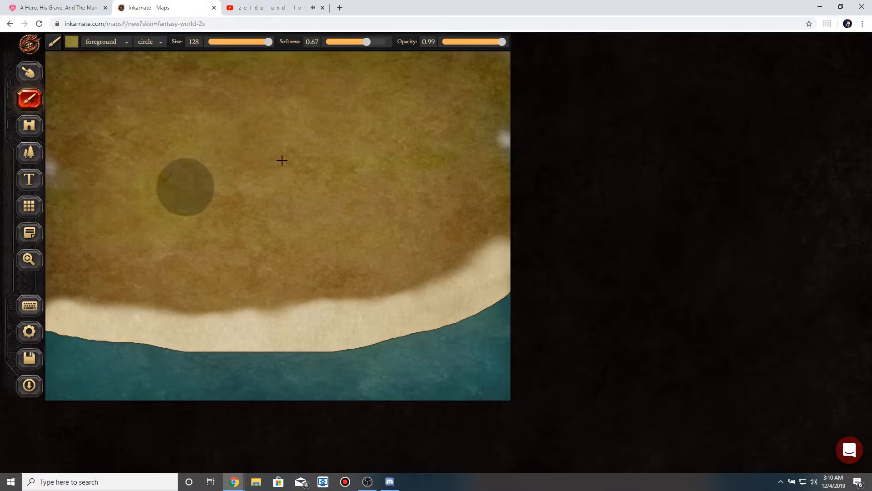
pyautogui.moveTo(499, 43); pyautogui.dragTo(485, 43)
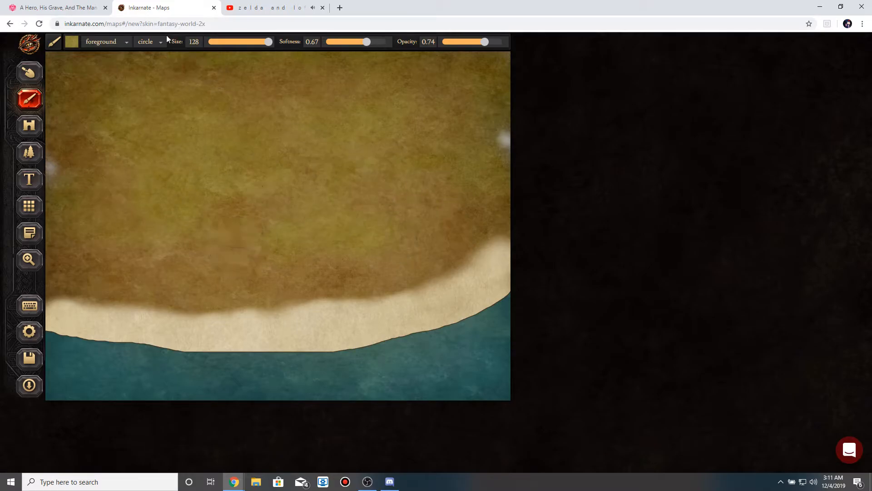
pyautogui.click(91, 8)
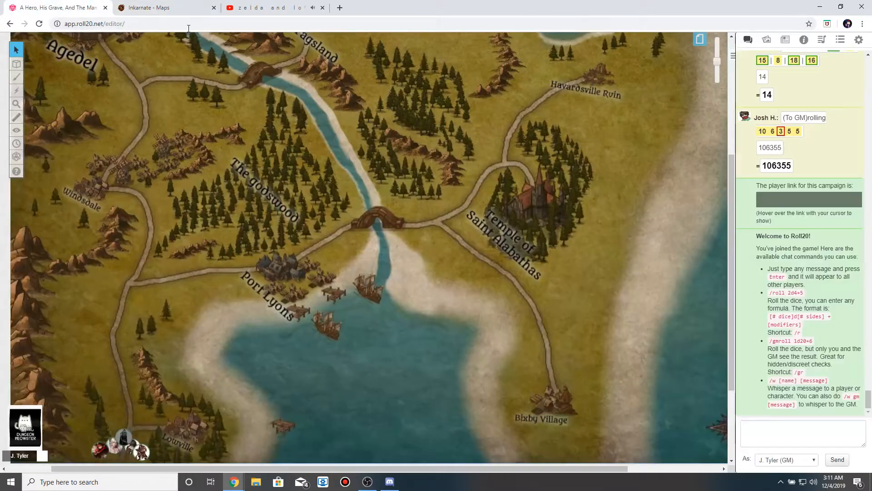
pyautogui.click(150, 8)
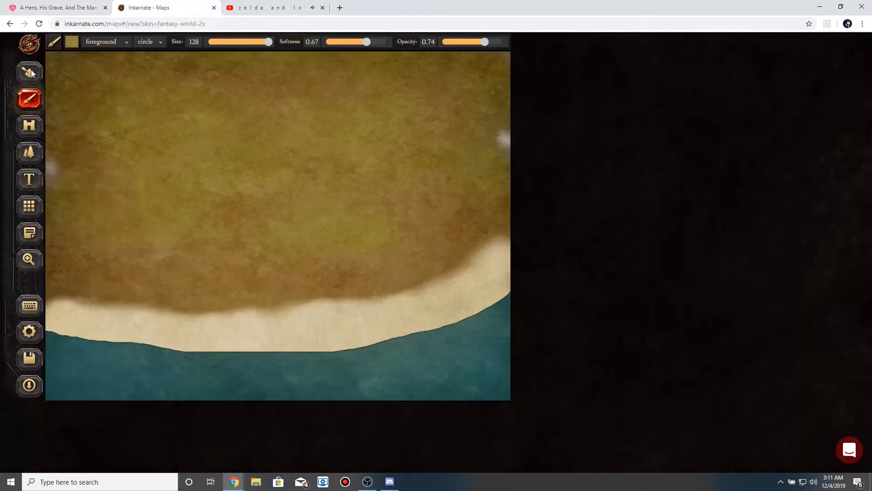
# Check the Roll20 map for reference, then place trees from the Pines pattern at 114% scale along the northwestern edge of the land.
pyautogui.click(24, 159)
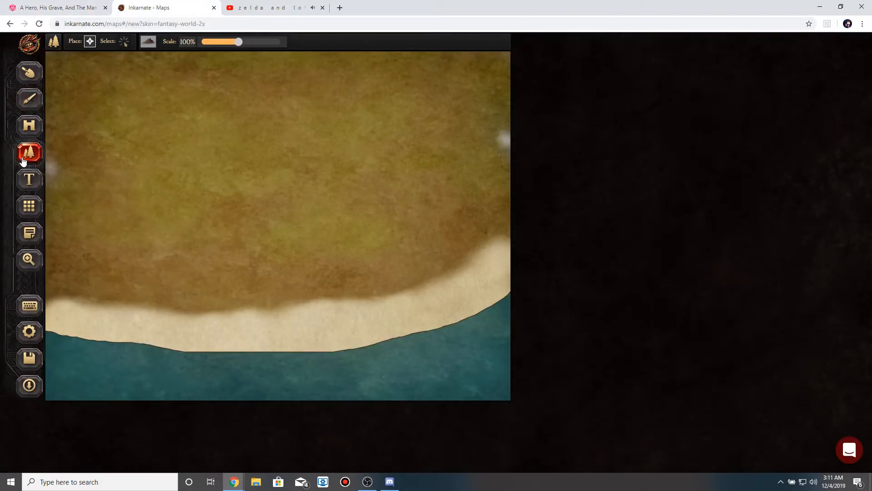
pyautogui.click(148, 42)
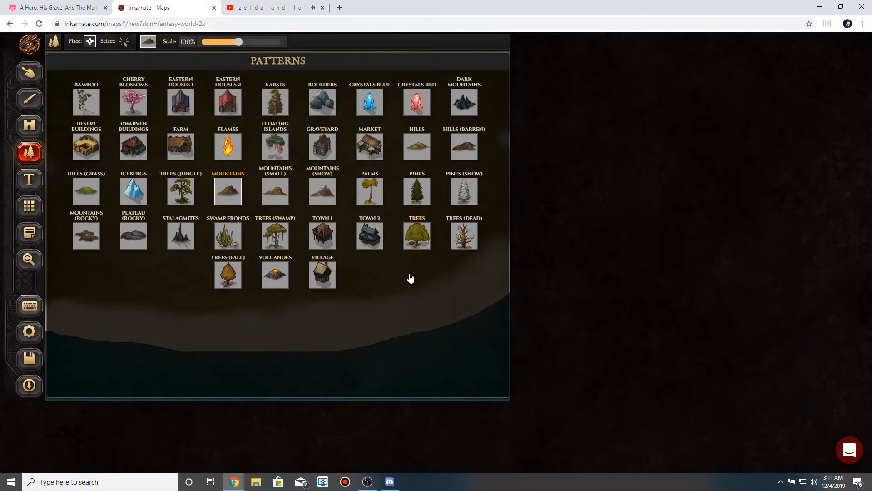
pyautogui.click(418, 238)
pyautogui.click(59, 7)
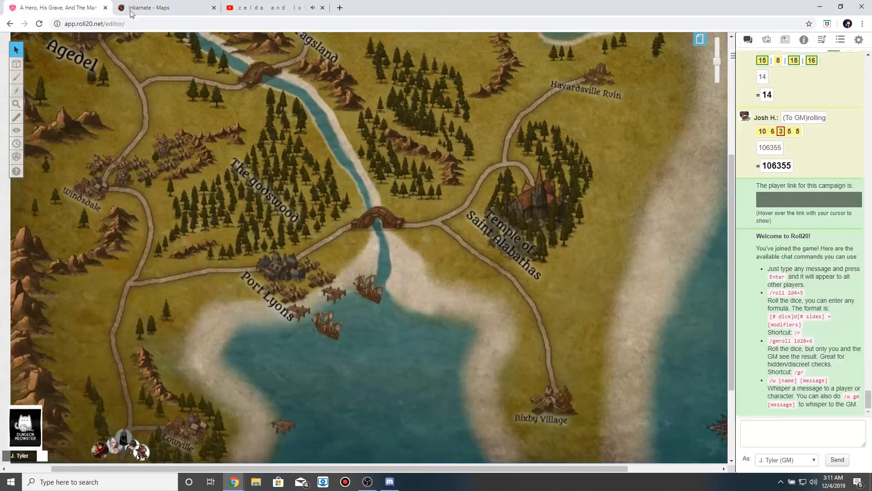
pyautogui.click(160, 4)
pyautogui.click(405, 196)
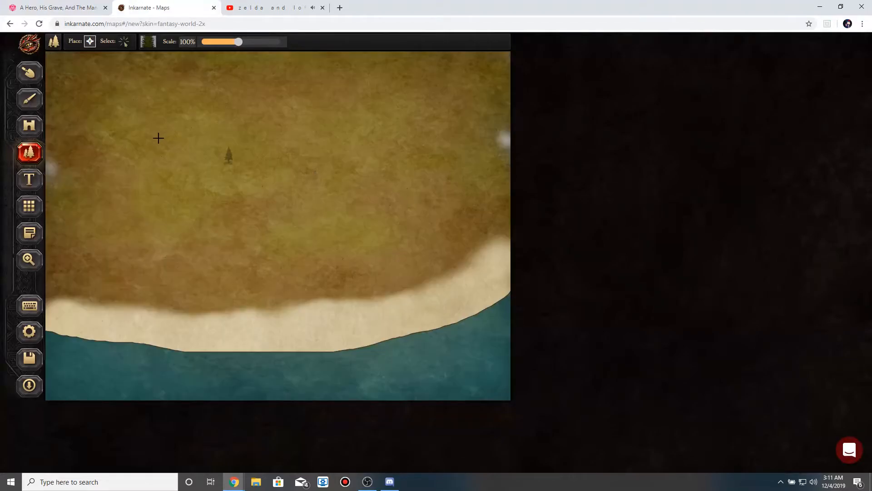
pyautogui.moveTo(242, 45); pyautogui.dragTo(244, 44)
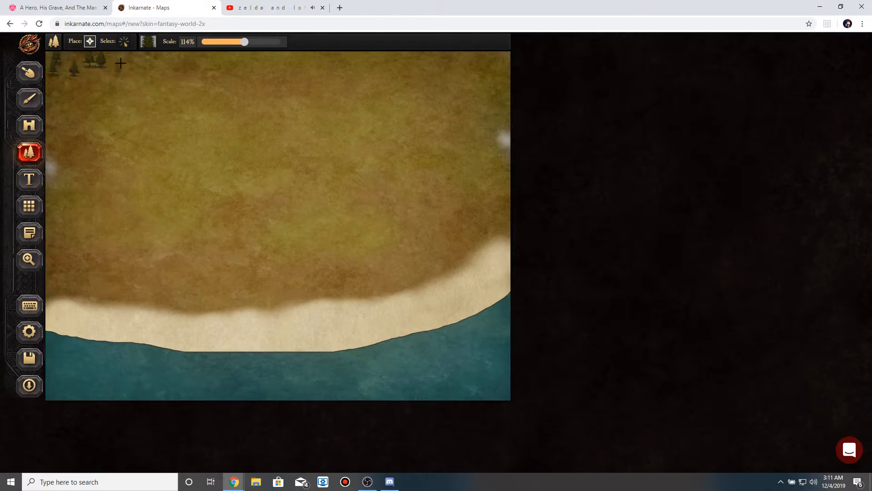
pyautogui.click(146, 59)
pyautogui.click(148, 78)
pyautogui.click(170, 77)
pyautogui.click(231, 58)
pyautogui.click(264, 60)
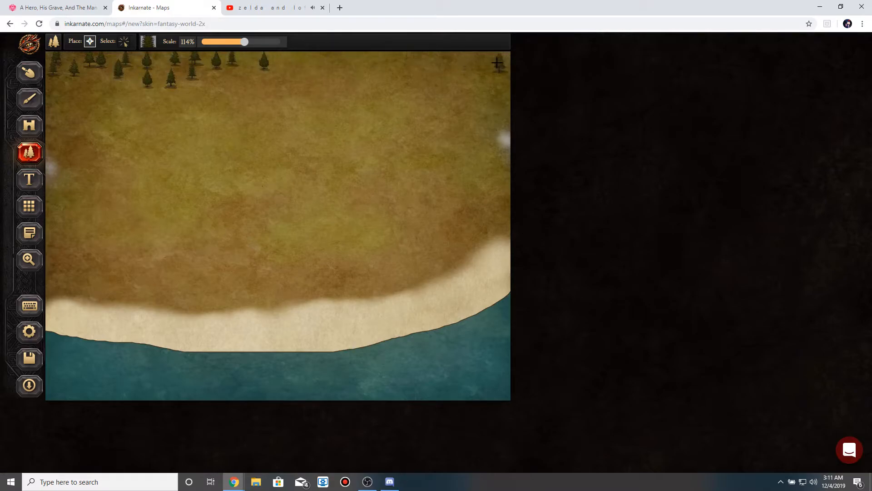
# Scatter more pines sparsely across the northern part of the land, then check the Roll20 map and return to Inkarnate.
pyautogui.click(286, 70)
pyautogui.click(333, 70)
pyautogui.click(366, 74)
pyautogui.click(353, 94)
pyautogui.click(319, 95)
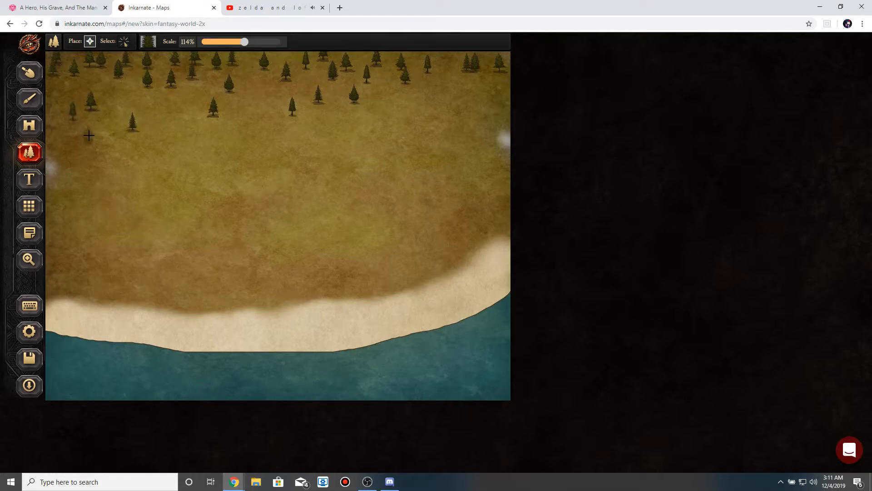
pyautogui.click(136, 96)
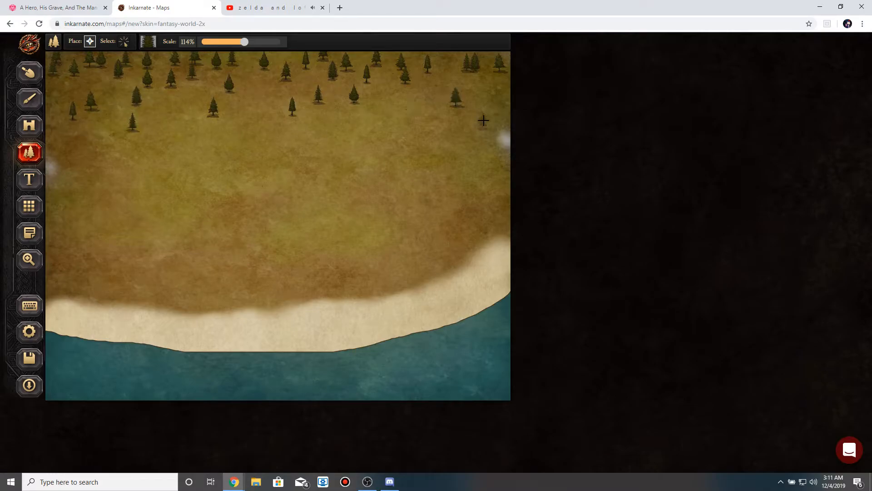
pyautogui.click(43, 8)
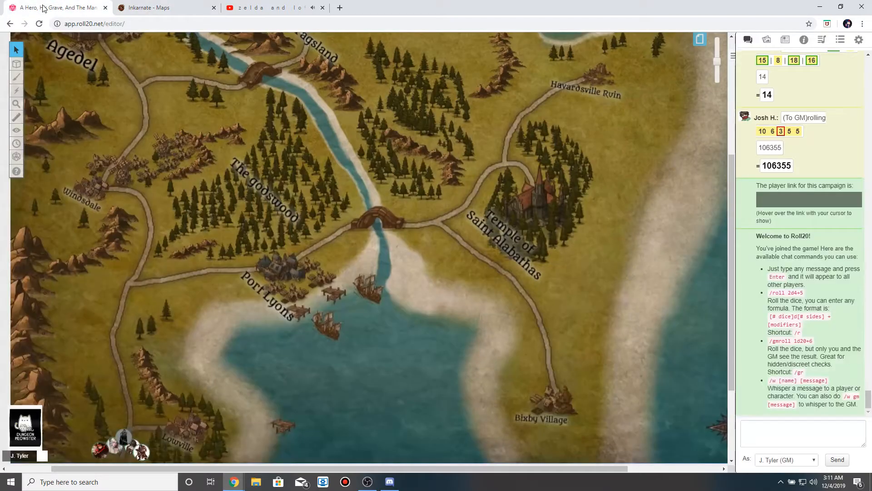
pyautogui.click(142, 6)
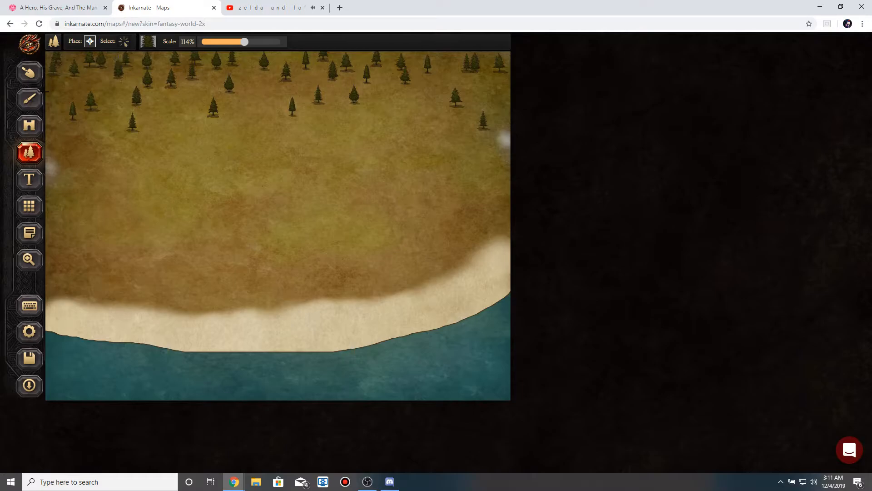
# Paint a west-to-east road across the land below the pines with the WASTELAND-02 texture at size 51, softness 1 and opacity 0.55.
pyautogui.click(29, 98)
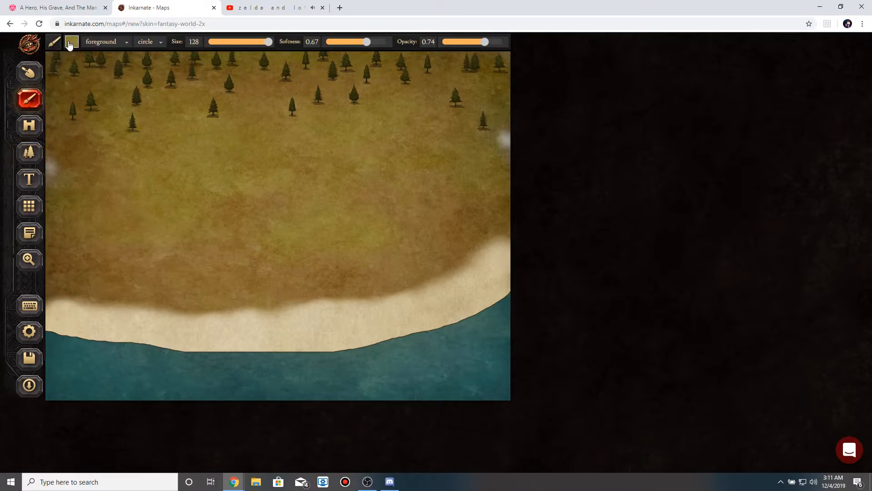
pyautogui.rightClick(108, 72)
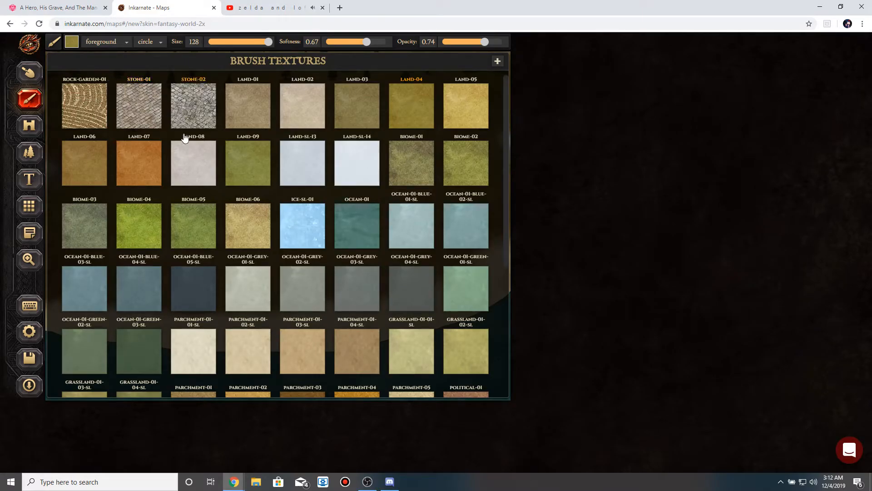
pyautogui.scroll(-5, 314, 234)
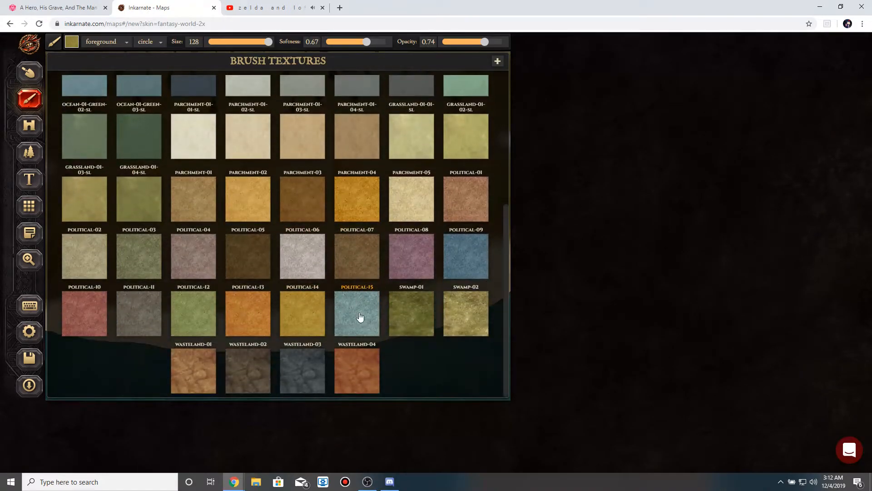
pyautogui.click(252, 371)
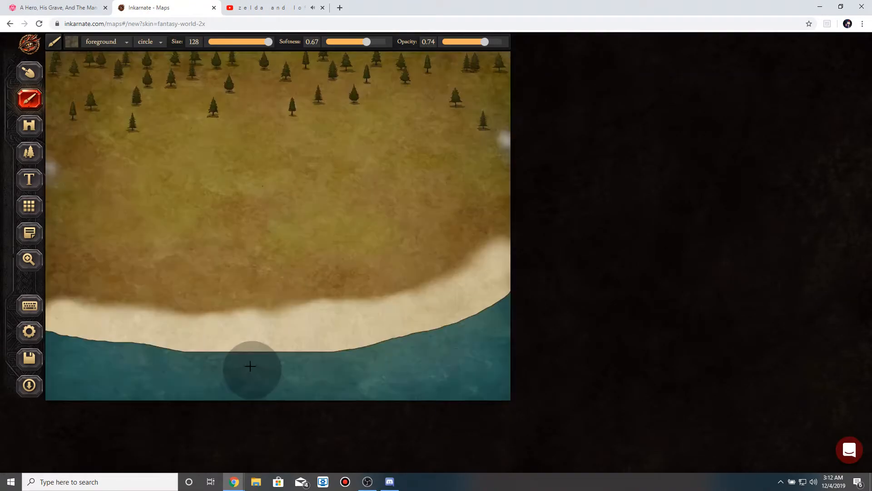
pyautogui.moveTo(270, 46); pyautogui.dragTo(232, 44)
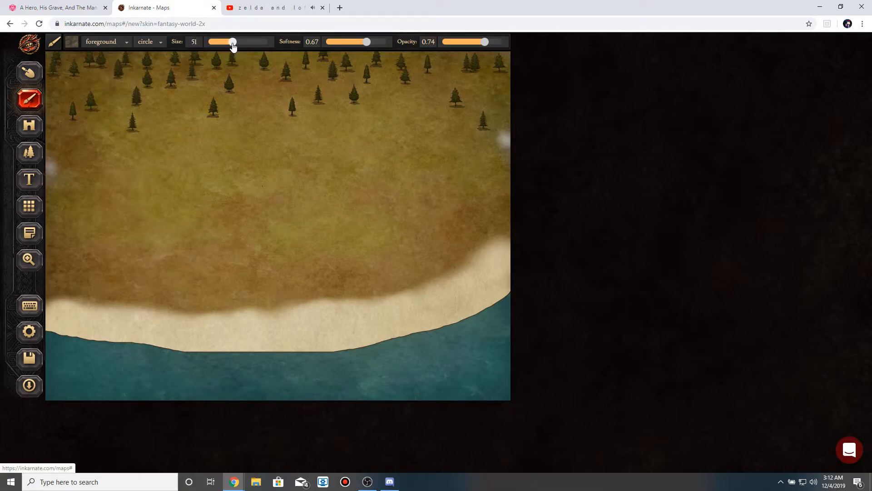
pyautogui.moveTo(367, 47); pyautogui.dragTo(387, 43)
pyautogui.moveTo(484, 43); pyautogui.dragTo(482, 44)
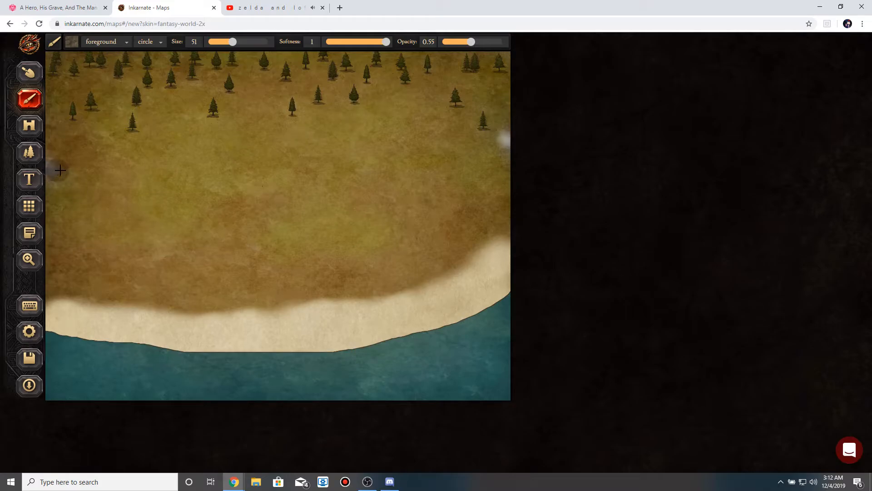
pyautogui.moveTo(59, 167)
pyautogui.mouseDown()
pyautogui.moveTo(383, 163)
pyautogui.moveTo(363, 167)
pyautogui.moveTo(505, 137)
pyautogui.mouseUp()
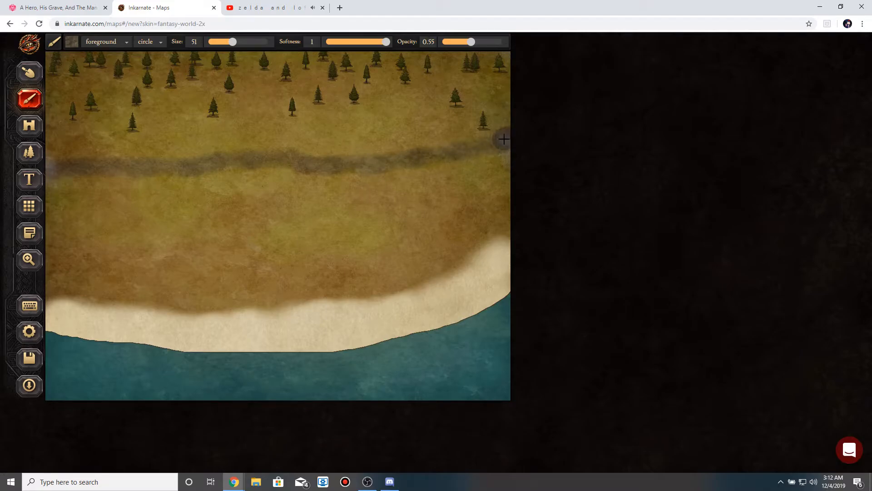
pyautogui.click(51, 168)
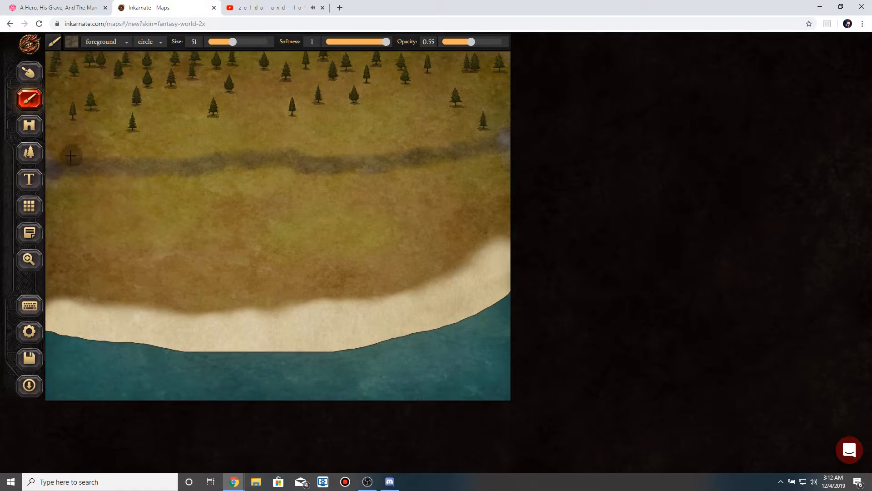
# Paint a second WASTELAND-02 road just north of the first one, darkening it with further strokes at opacity 0.71.
pyautogui.moveTo(49, 136)
pyautogui.mouseDown()
pyautogui.moveTo(454, 121)
pyautogui.moveTo(506, 136)
pyautogui.mouseUp()
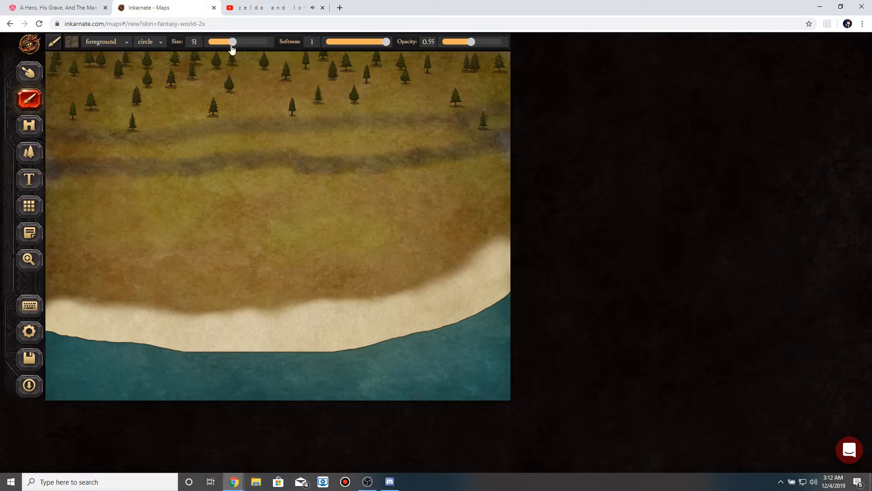
pyautogui.moveTo(471, 43); pyautogui.dragTo(477, 42)
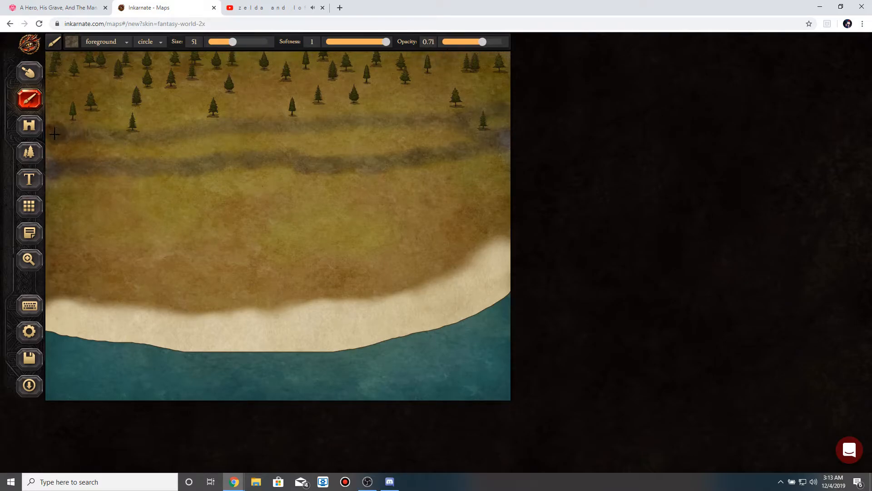
pyautogui.moveTo(66, 134); pyautogui.dragTo(183, 132)
pyautogui.moveTo(205, 130)
pyautogui.mouseDown()
pyautogui.moveTo(456, 121)
pyautogui.moveTo(507, 110)
pyautogui.moveTo(471, 128)
pyautogui.mouseUp()
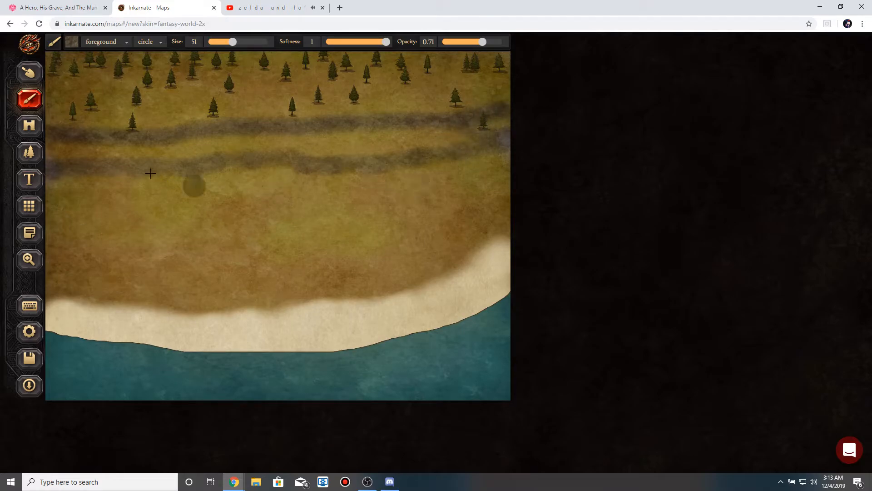
pyautogui.moveTo(64, 136)
pyautogui.mouseDown()
pyautogui.moveTo(452, 122)
pyautogui.moveTo(512, 114)
pyautogui.mouseUp()
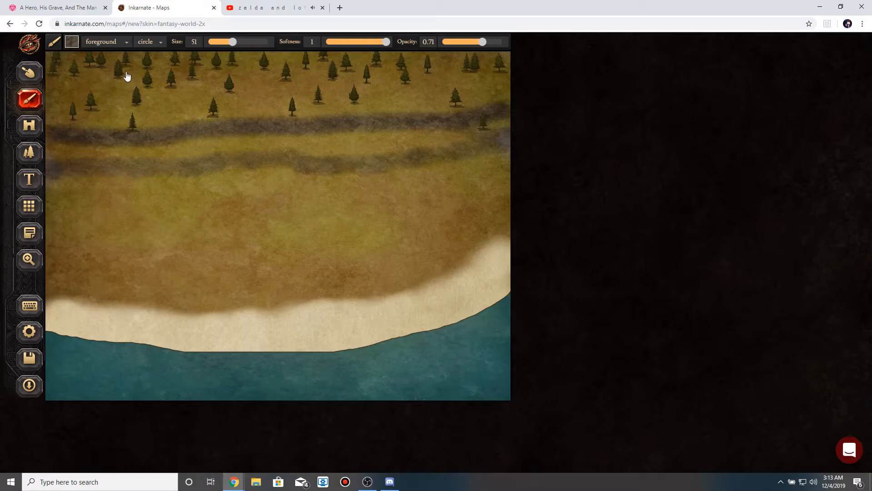
pyautogui.click(71, 42)
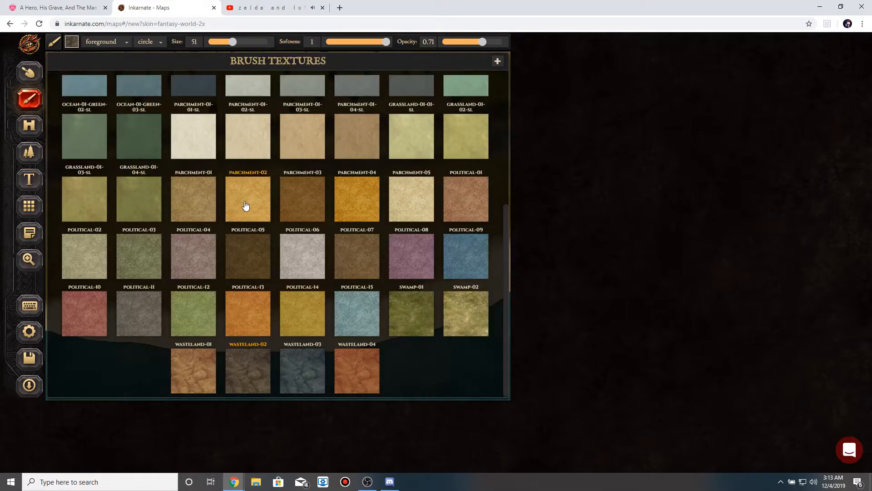
pyautogui.scroll(3, 205, 184)
pyautogui.scroll(5, 206, 183)
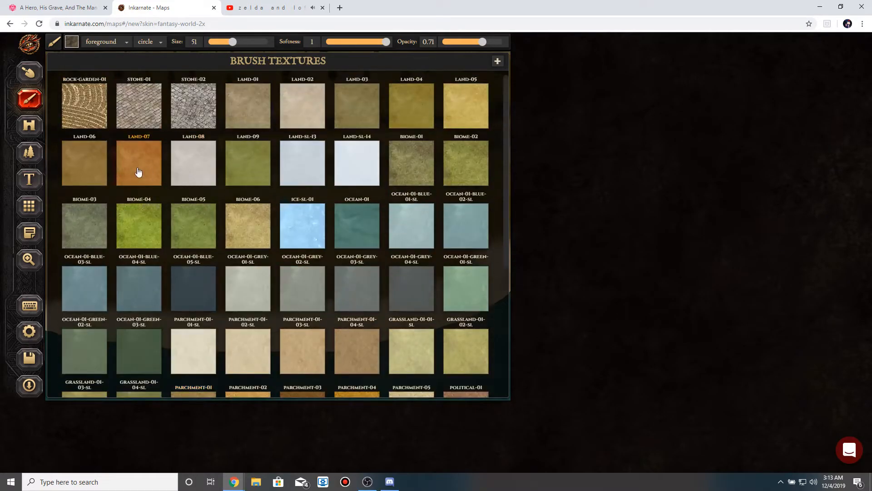
pyautogui.click(89, 159)
pyautogui.click(477, 42)
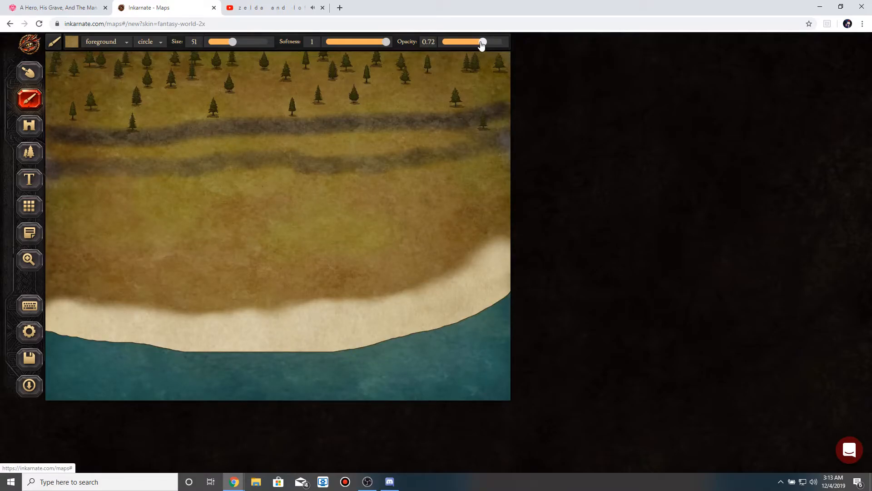
# Paint over the entire southern road with the LAND-04 texture at opacity 1.
pyautogui.click(71, 43)
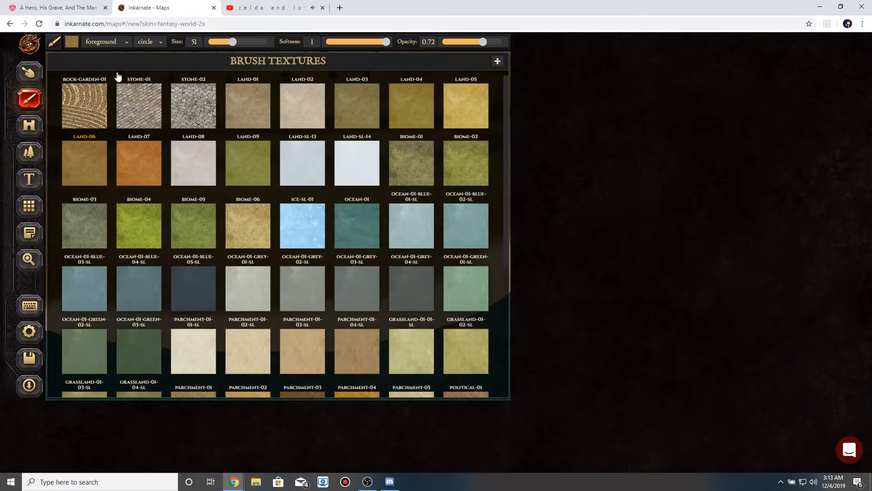
pyautogui.click(410, 111)
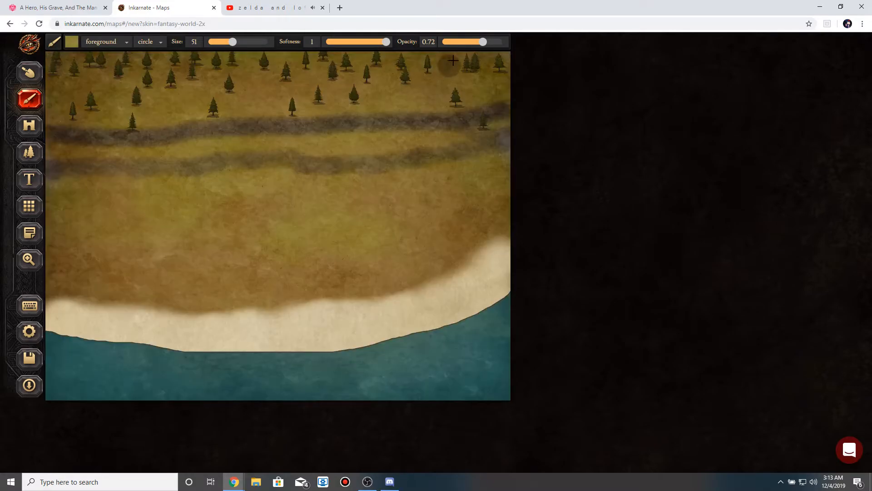
pyautogui.moveTo(479, 43); pyautogui.dragTo(504, 42)
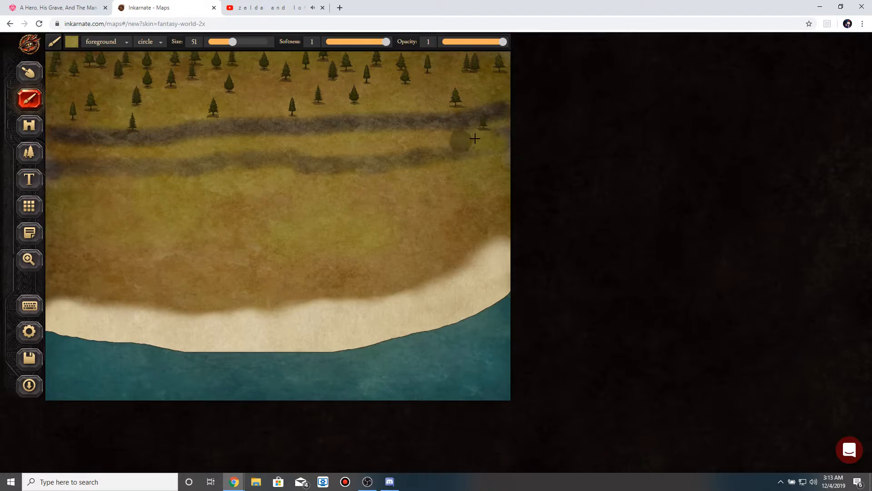
pyautogui.moveTo(506, 149)
pyautogui.mouseDown()
pyautogui.moveTo(438, 157)
pyautogui.moveTo(457, 149)
pyautogui.mouseUp()
pyautogui.moveTo(404, 152)
pyautogui.mouseDown()
pyautogui.moveTo(386, 167)
pyautogui.moveTo(413, 166)
pyautogui.moveTo(356, 166)
pyautogui.moveTo(361, 156)
pyautogui.moveTo(387, 156)
pyautogui.moveTo(316, 158)
pyautogui.moveTo(295, 171)
pyautogui.moveTo(315, 180)
pyautogui.moveTo(327, 171)
pyautogui.moveTo(280, 155)
pyautogui.moveTo(288, 151)
pyautogui.moveTo(253, 154)
pyautogui.moveTo(262, 163)
pyautogui.moveTo(181, 160)
pyautogui.moveTo(188, 175)
pyautogui.moveTo(57, 175)
pyautogui.mouseUp()
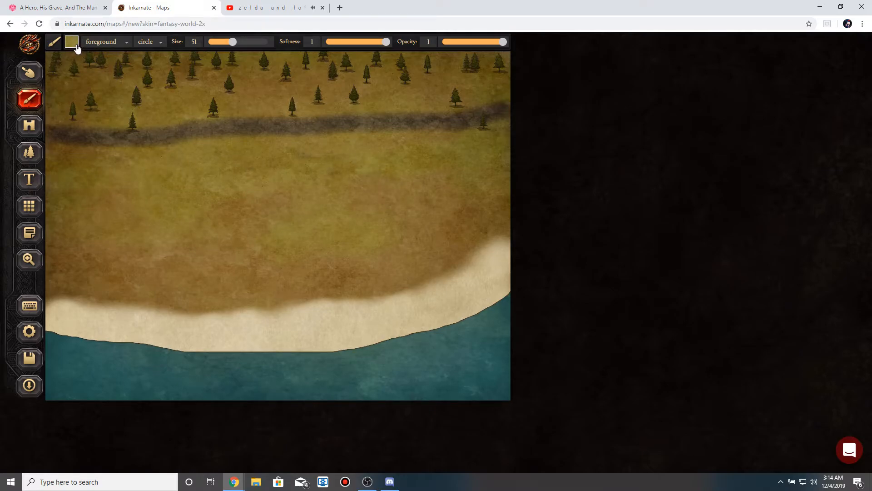
# Blend LAND-06 over the land south of the road at size 128 and opacity 0.63, then check the Roll20 map and return to Inkarnate.
pyautogui.rightClick(173, 154)
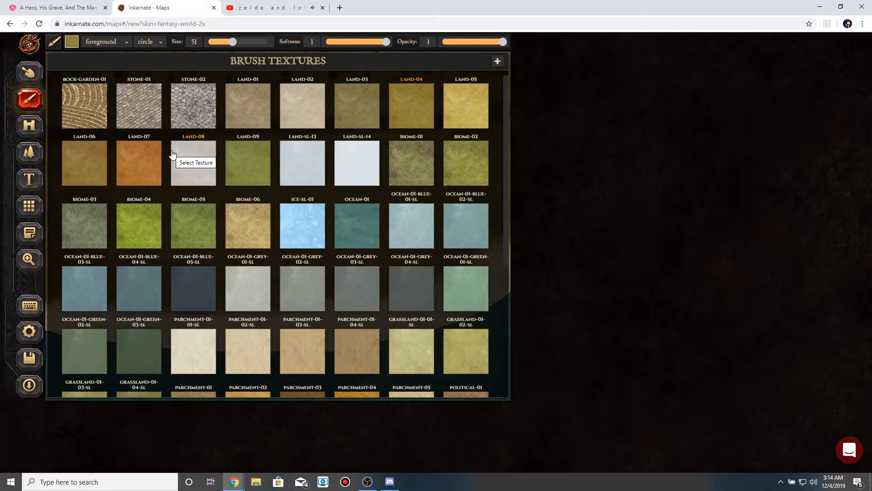
pyautogui.scroll(-5, 173, 155)
pyautogui.scroll(5, 173, 156)
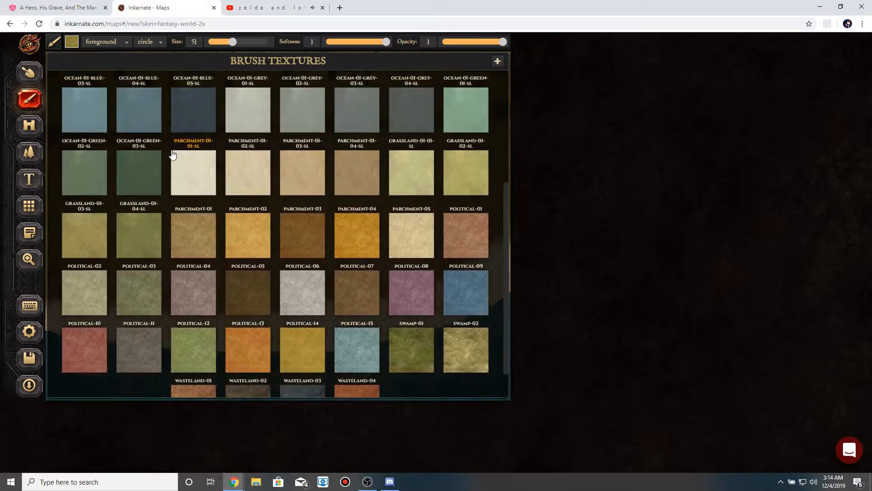
pyautogui.click(97, 174)
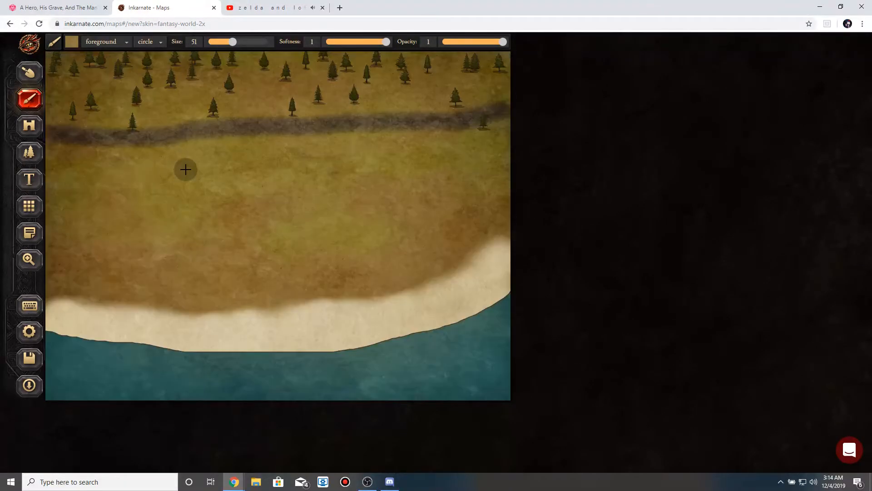
pyautogui.moveTo(473, 43); pyautogui.dragTo(477, 44)
pyautogui.moveTo(245, 43); pyautogui.dragTo(271, 43)
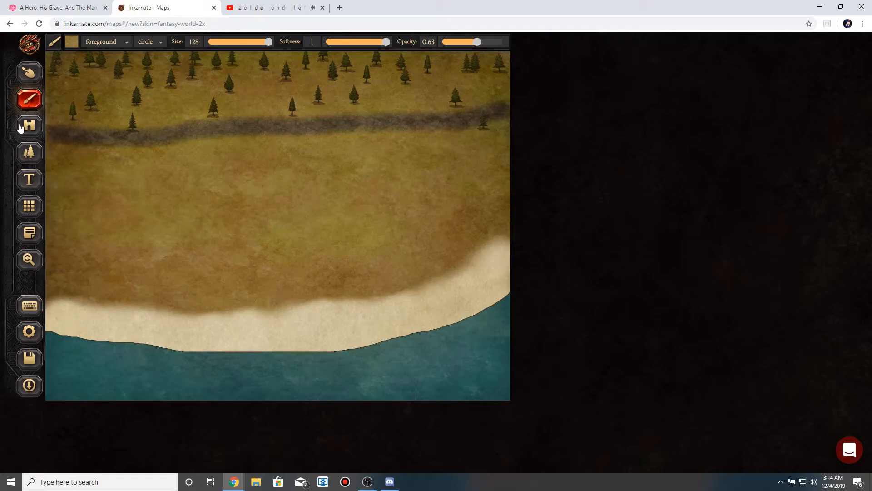
pyautogui.click(69, 8)
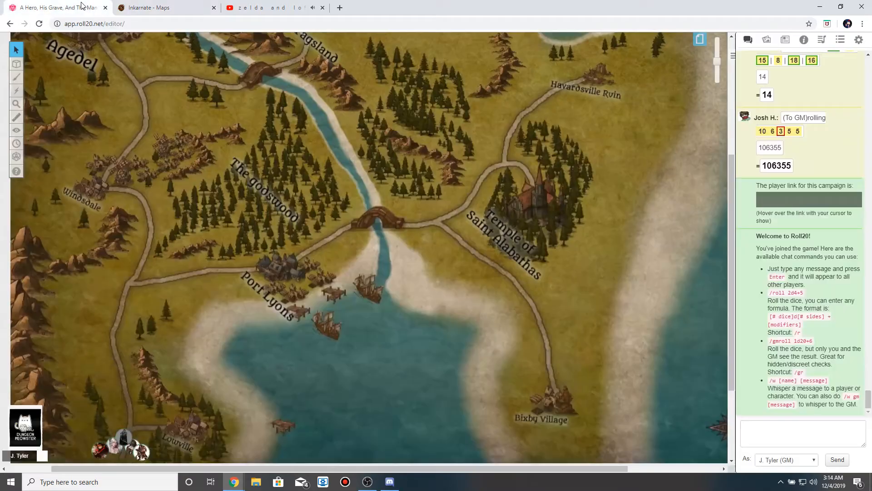
pyautogui.click(141, 8)
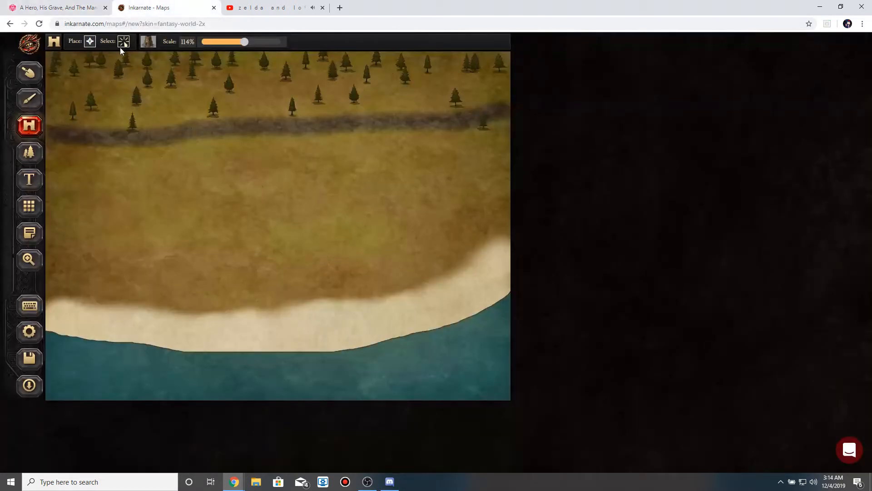
# Browse the object catalogue from the airships through the dark citadels for a settlement to place.
pyautogui.click(148, 43)
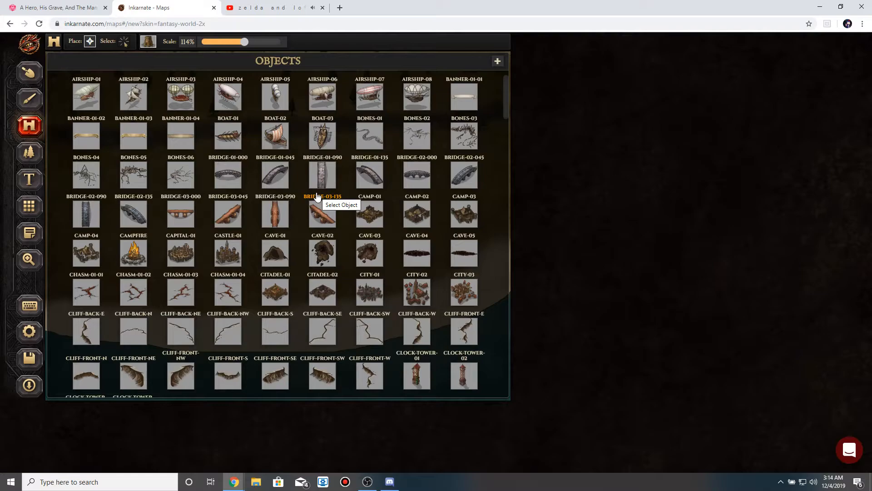
pyautogui.scroll(-2, 113, 221)
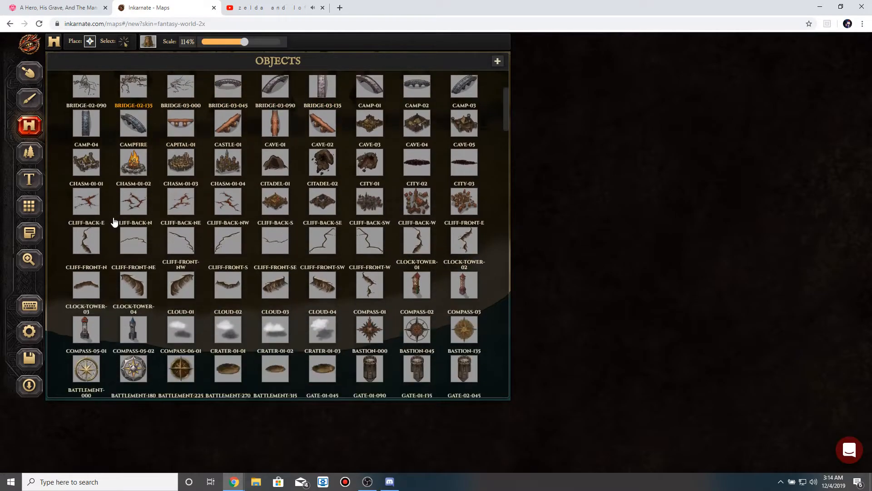
pyautogui.scroll(2, 113, 222)
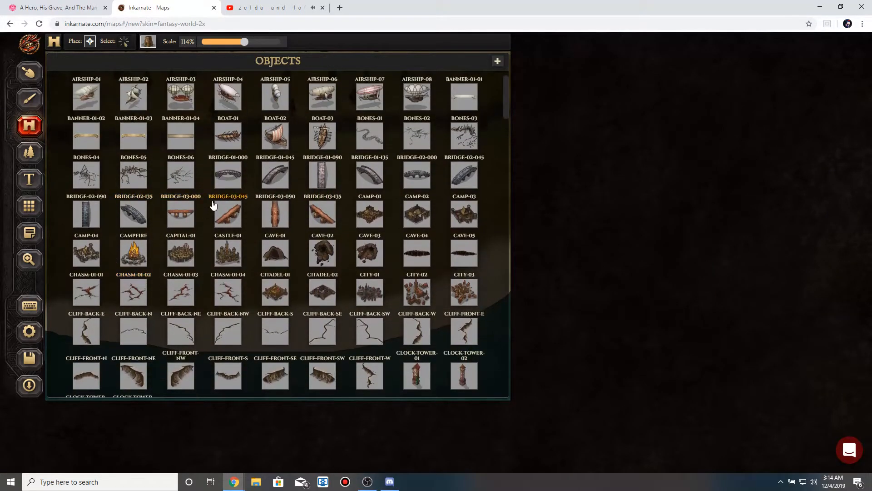
pyautogui.scroll(-3, 213, 203)
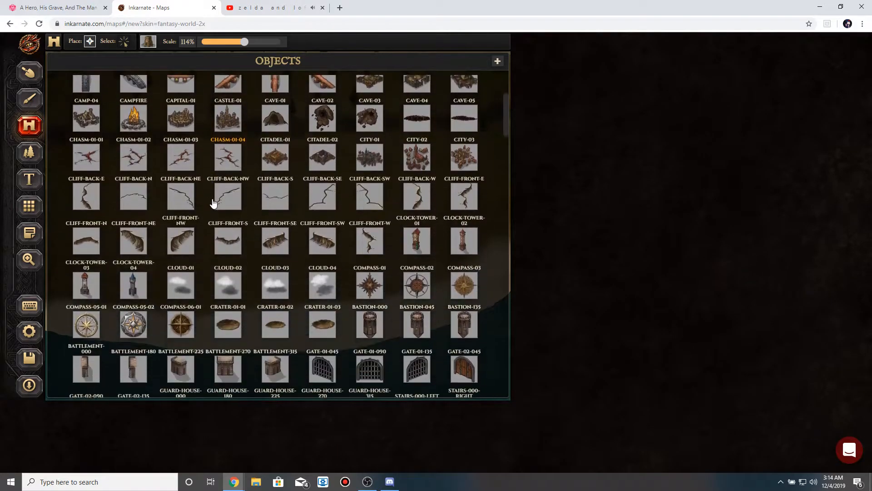
pyautogui.scroll(-3, 213, 203)
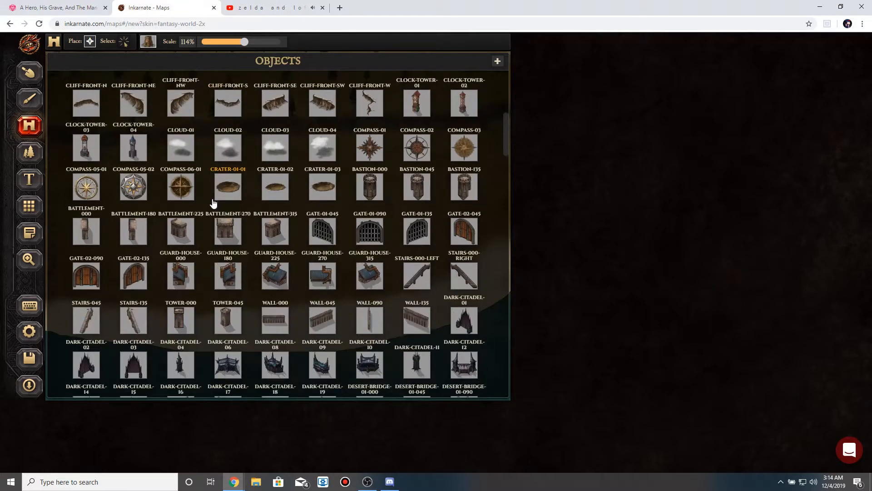
# Switch to Roll20, open the Ravinewood page and examine how its village buildings are arranged.
pyautogui.click(54, 8)
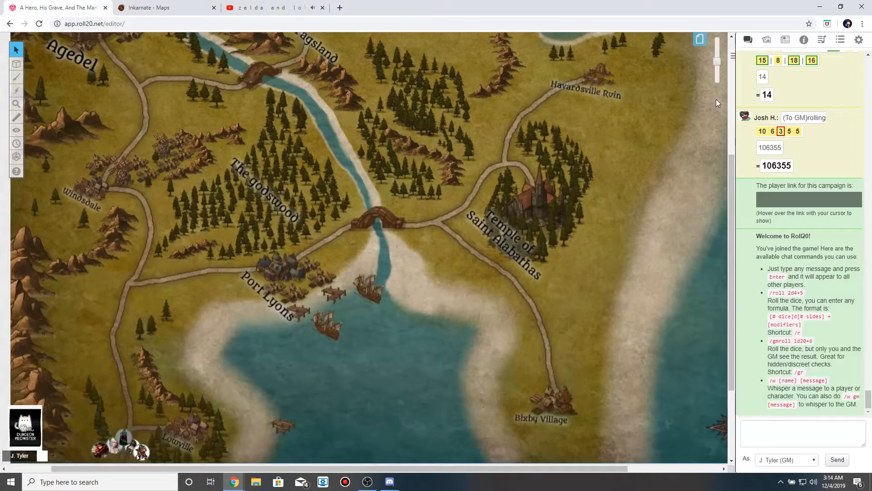
pyautogui.click(700, 41)
pyautogui.moveTo(339, 101); pyautogui.dragTo(578, 97)
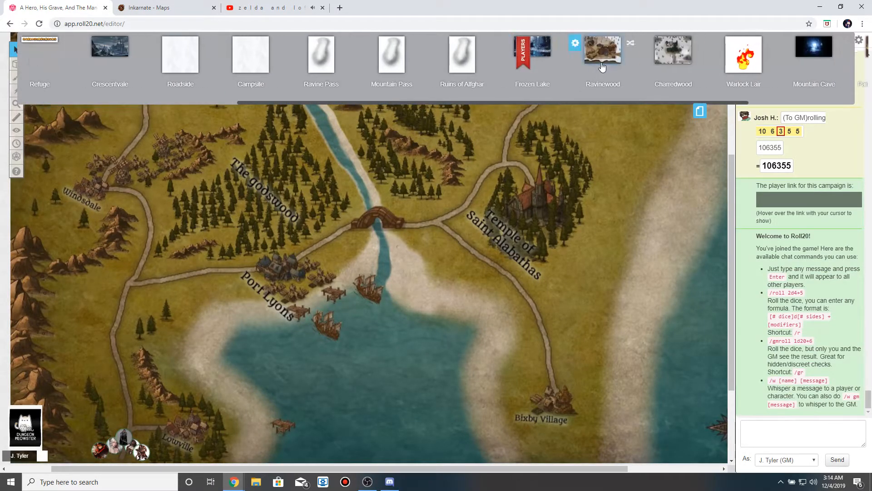
pyautogui.click(602, 66)
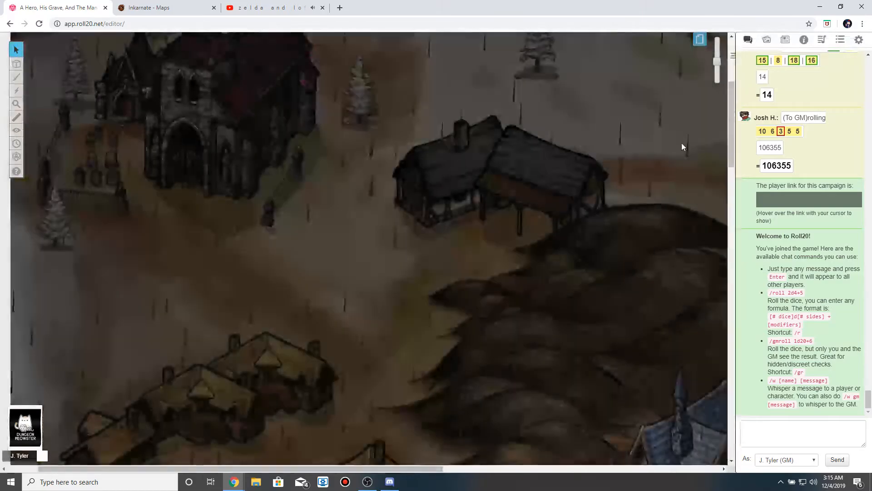
pyautogui.click(719, 69)
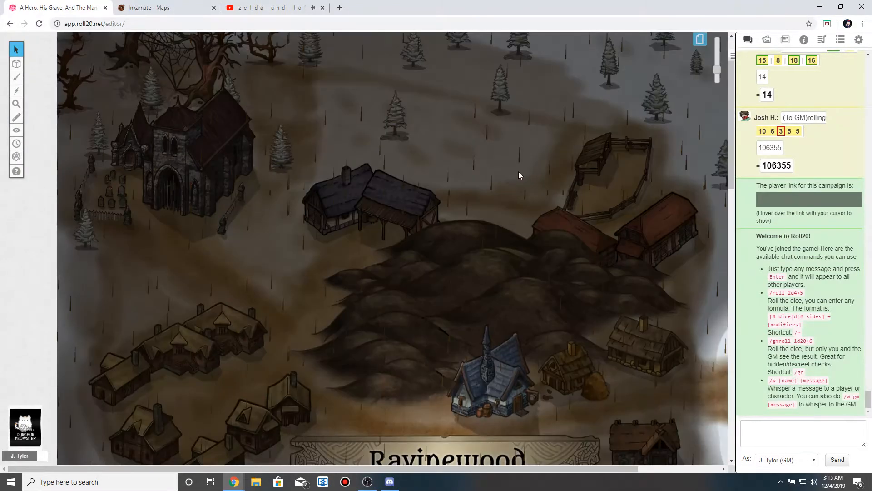
pyautogui.scroll(-1, 524, 169)
pyautogui.moveTo(470, 159)
pyautogui.mouseDown()
pyautogui.moveTo(396, 175)
pyautogui.moveTo(442, 161)
pyautogui.moveTo(476, 164)
pyautogui.mouseUp()
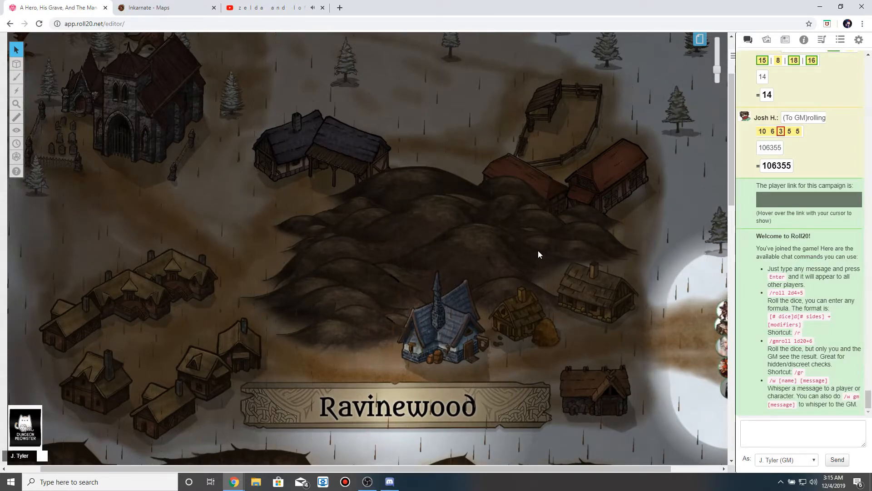
pyautogui.click(700, 40)
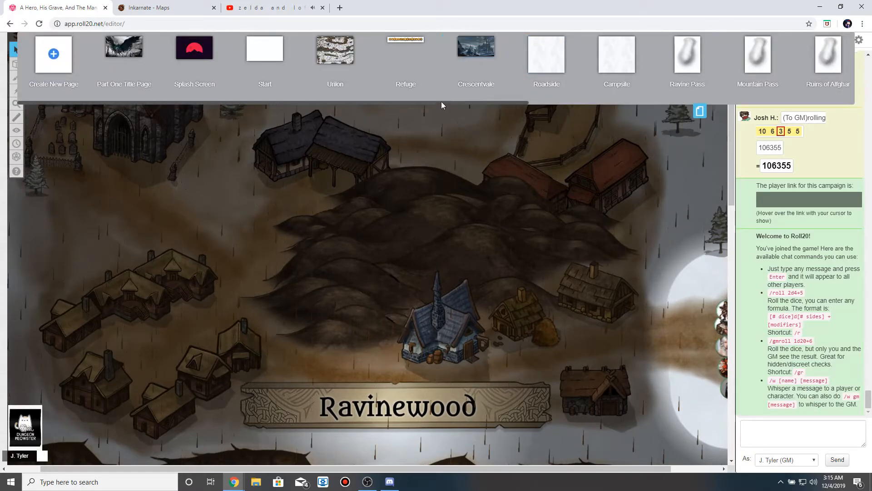
pyautogui.click(698, 111)
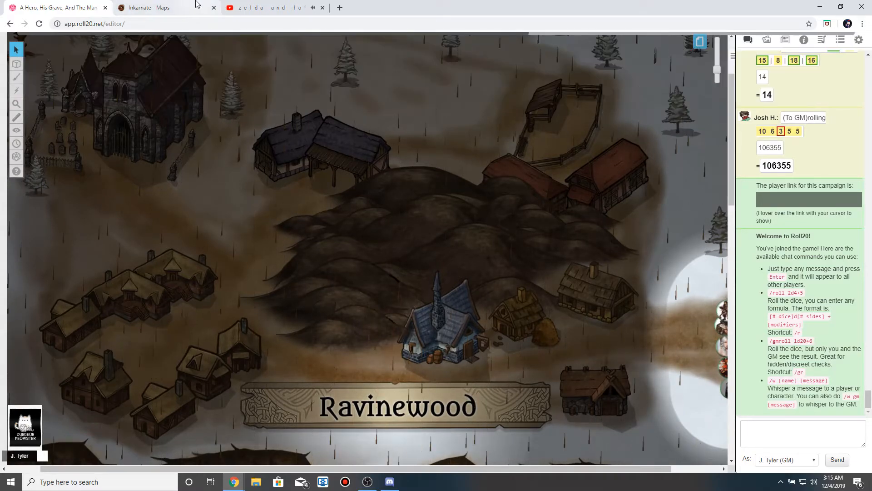
# Return to Inkarnate and place a TOWN-02 object on the land south of the road, near the map's centre.
pyautogui.click(197, 4)
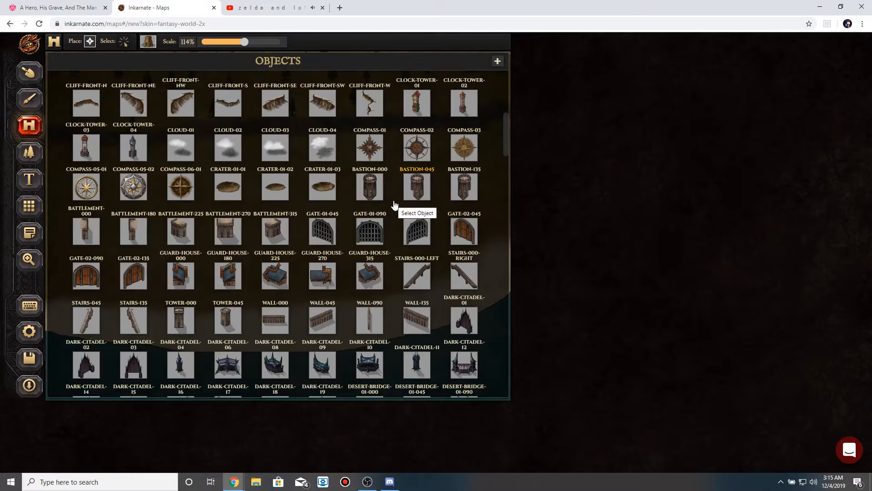
pyautogui.scroll(-7, 394, 208)
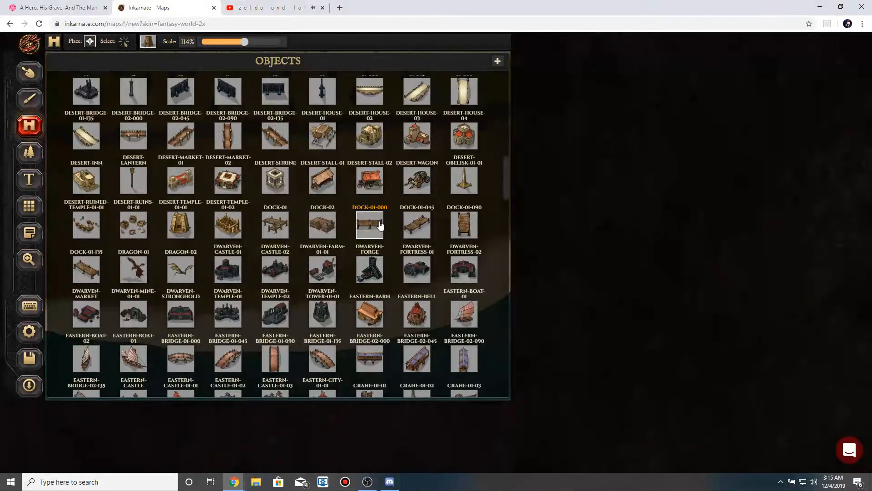
pyautogui.scroll(-10, 381, 225)
pyautogui.scroll(-15, 381, 225)
pyautogui.scroll(-15, 380, 224)
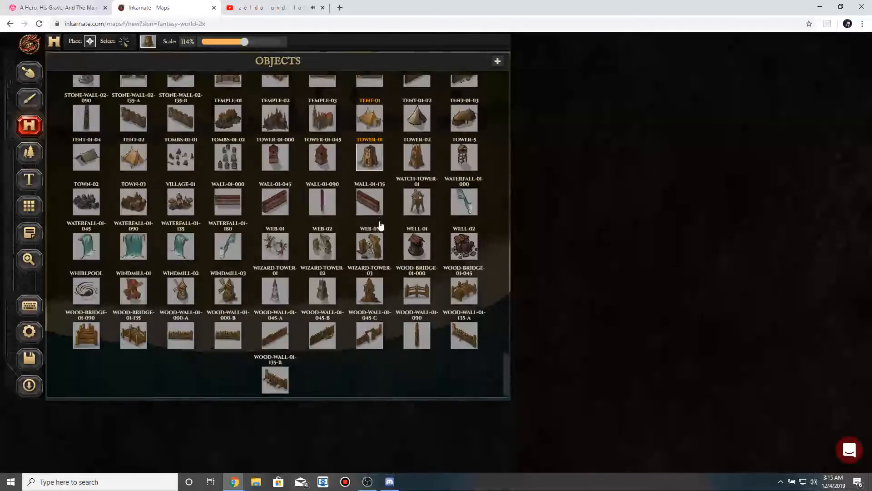
pyautogui.scroll(10, 381, 224)
pyautogui.scroll(-5, 381, 225)
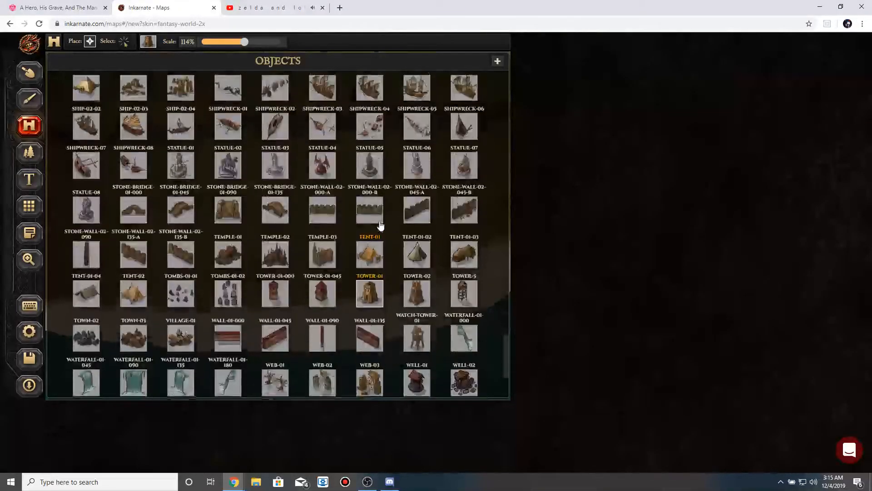
pyautogui.scroll(-3, 380, 224)
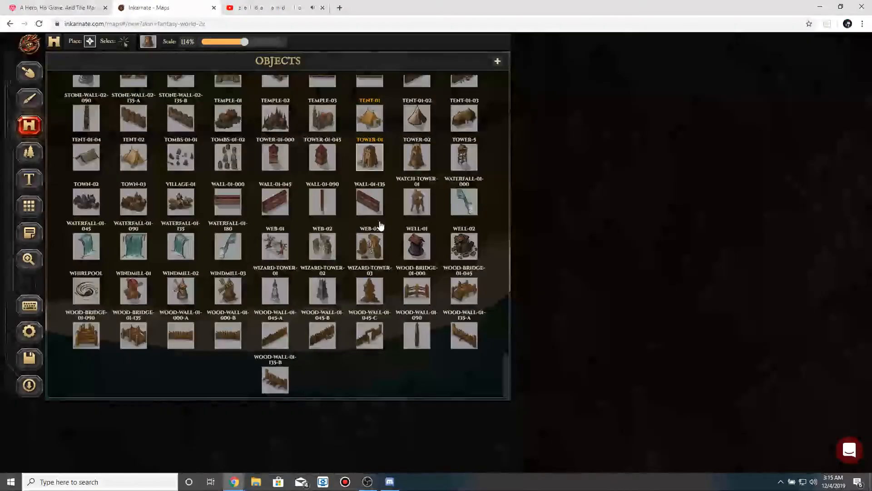
pyautogui.click(86, 196)
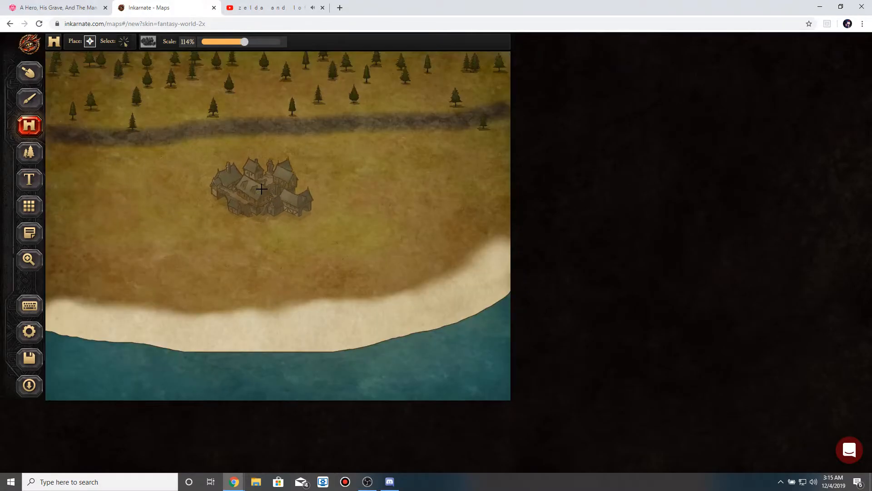
pyautogui.click(269, 188)
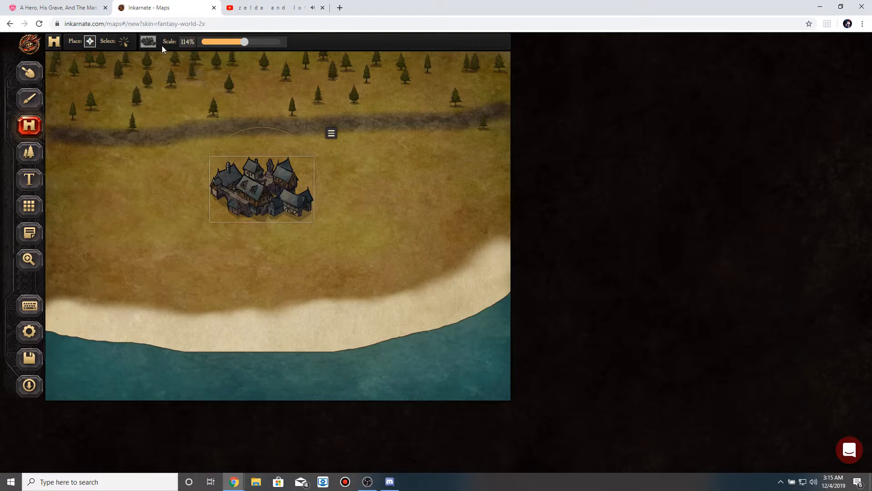
# Look through the ships, statues, temples, towers and windmills in the object catalogue for further buildings.
pyautogui.click(148, 41)
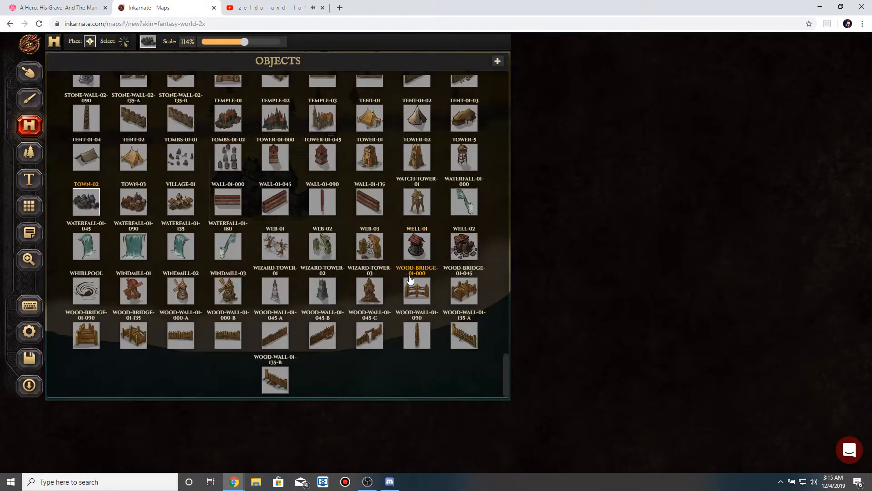
pyautogui.scroll(5, 414, 294)
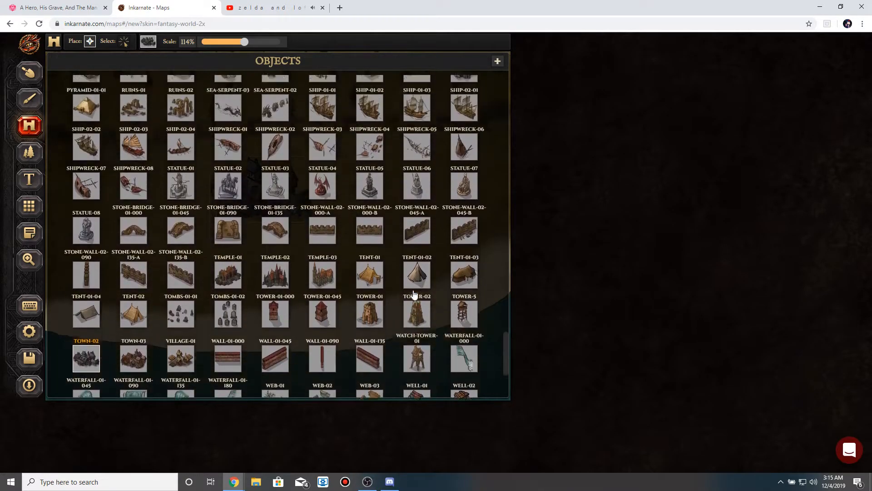
pyautogui.scroll(-5, 414, 295)
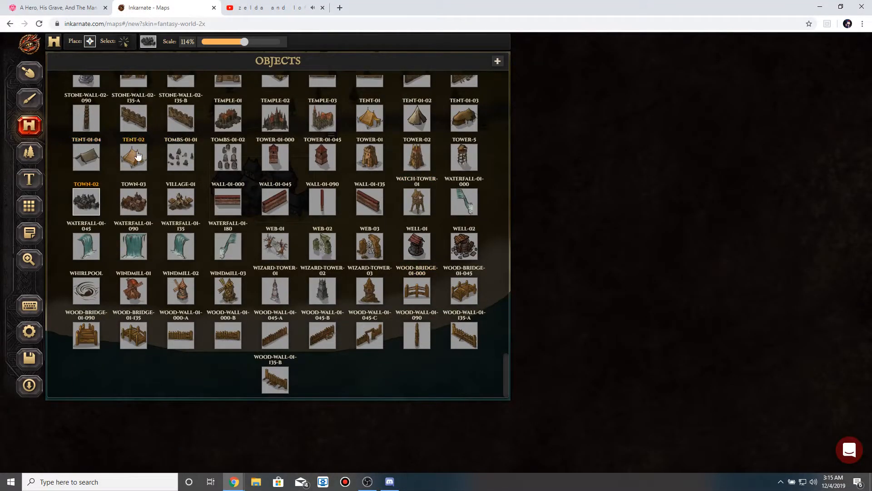
pyautogui.scroll(6, 158, 159)
pyautogui.scroll(-6, 159, 158)
pyautogui.scroll(3, 342, 245)
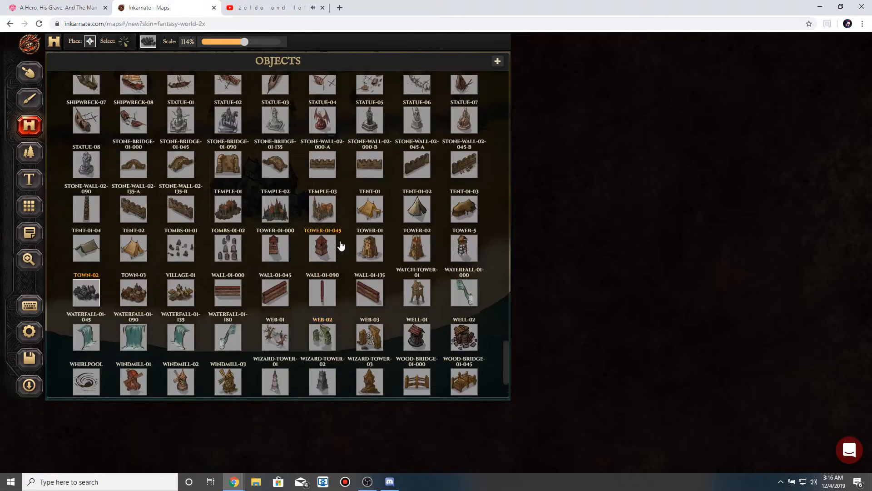
# Switch to Roll20, open the world map page and review the settlements around Port Lyons.
pyautogui.click(88, 6)
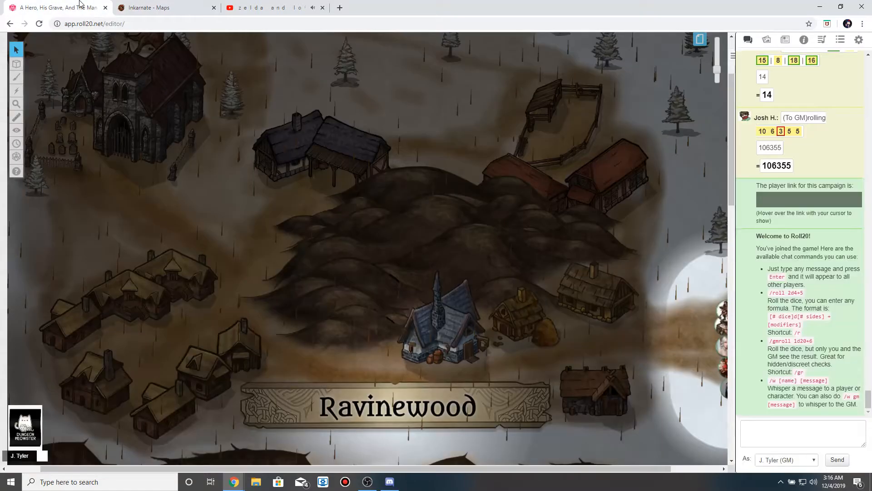
pyautogui.click(700, 40)
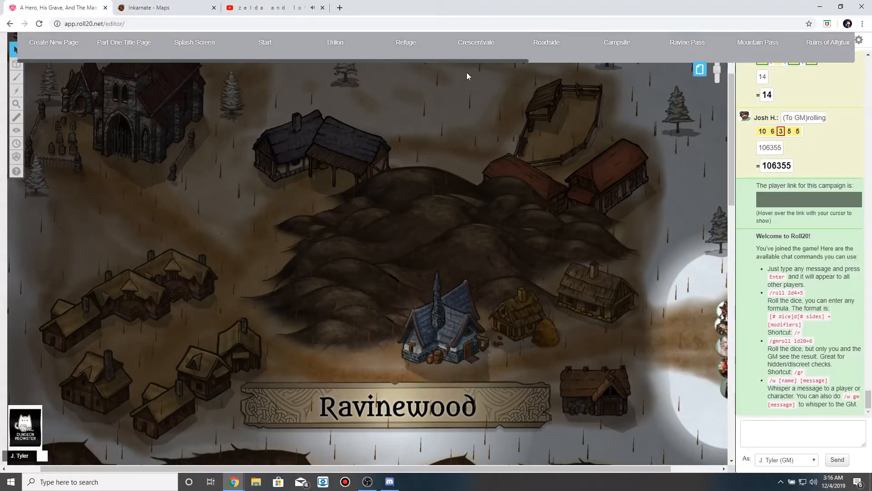
pyautogui.moveTo(445, 102); pyautogui.dragTo(816, 97)
pyautogui.click(750, 64)
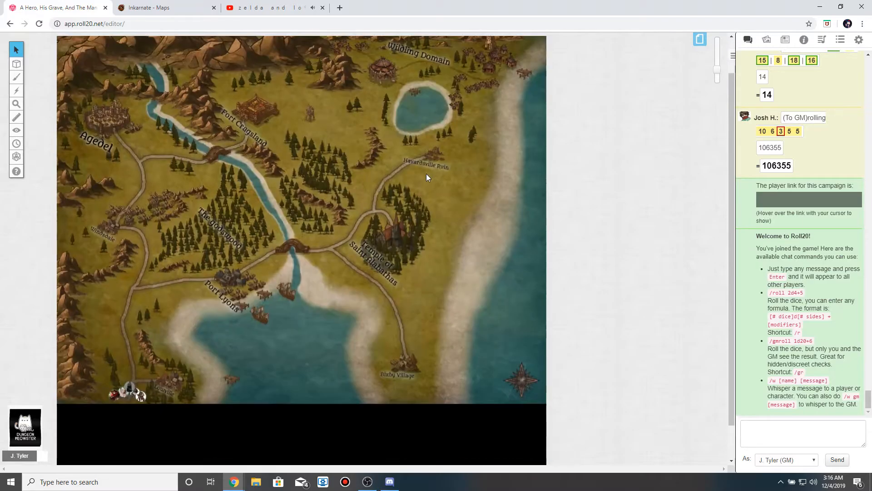
pyautogui.scroll(3, 246, 179)
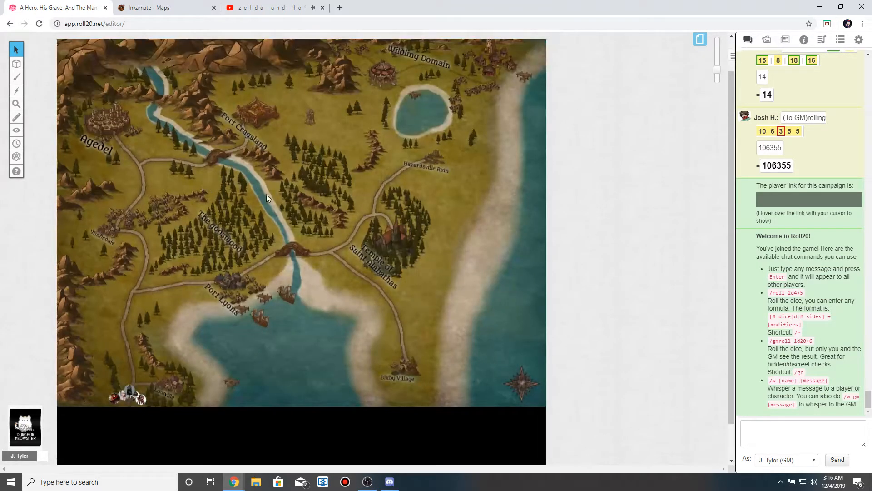
# Return to Inkarnate and place an INN-01 object south of the road, east of the town.
pyautogui.click(173, 9)
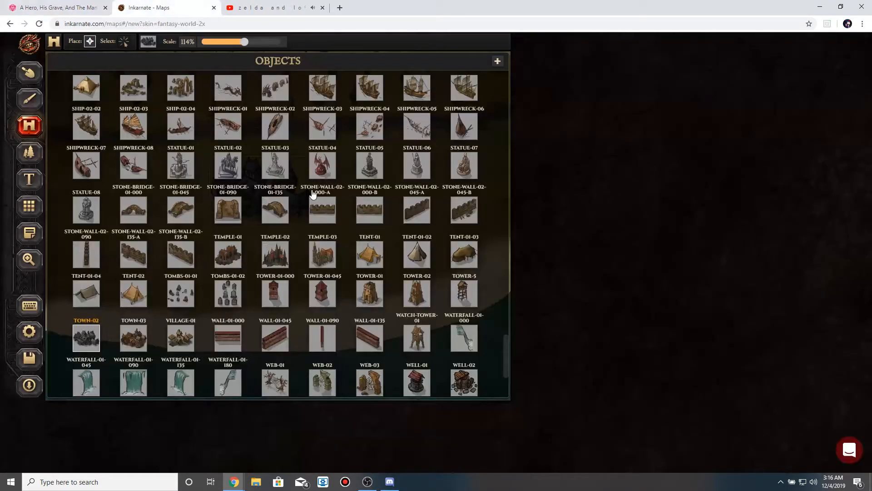
pyautogui.scroll(1, 313, 194)
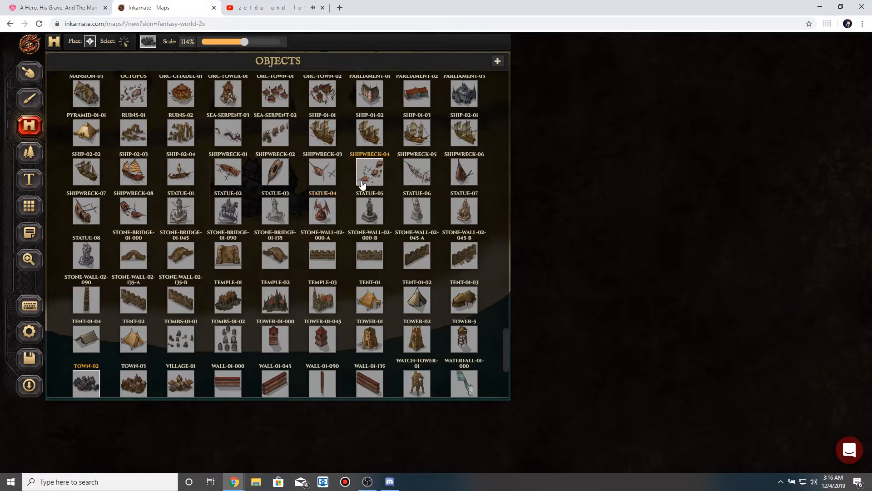
pyautogui.scroll(2, 363, 181)
pyautogui.scroll(3, 362, 184)
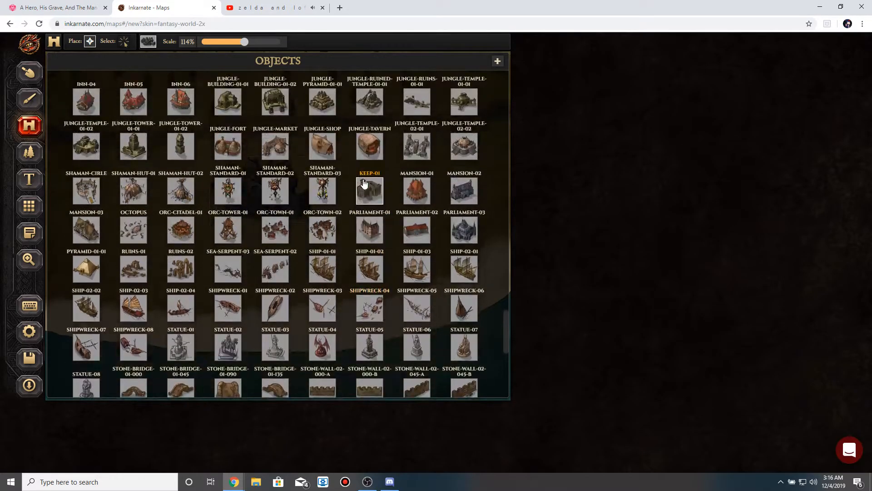
pyautogui.scroll(1, 364, 183)
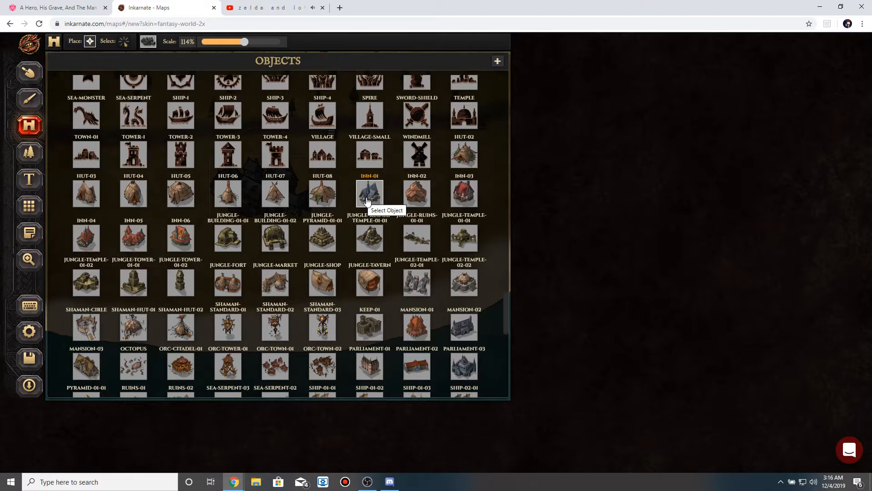
pyautogui.click(368, 201)
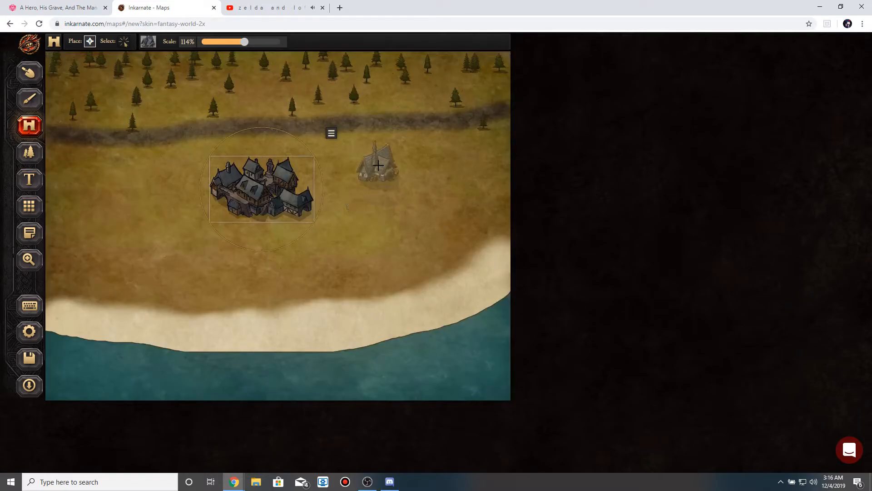
pyautogui.click(378, 165)
# Place an INN-02 object south-west of the blue-roofed inn and an INN-04 object to its south-east.
pyautogui.click(153, 45)
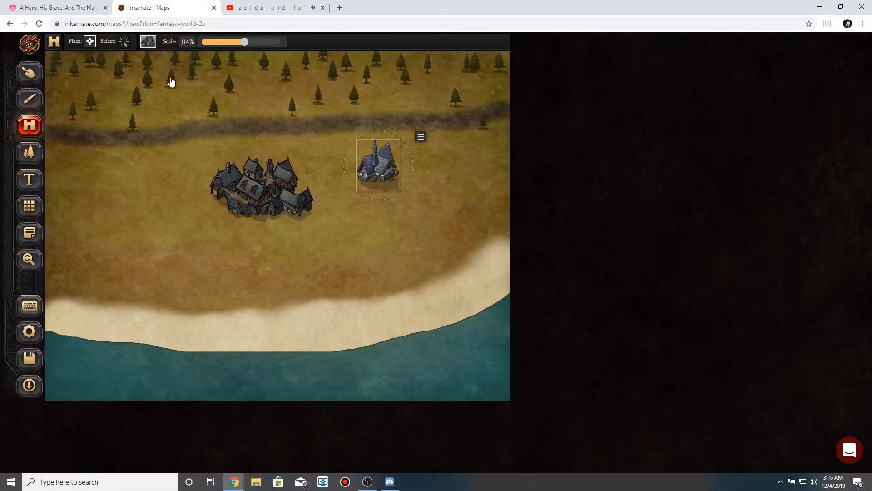
pyautogui.scroll(2, 363, 204)
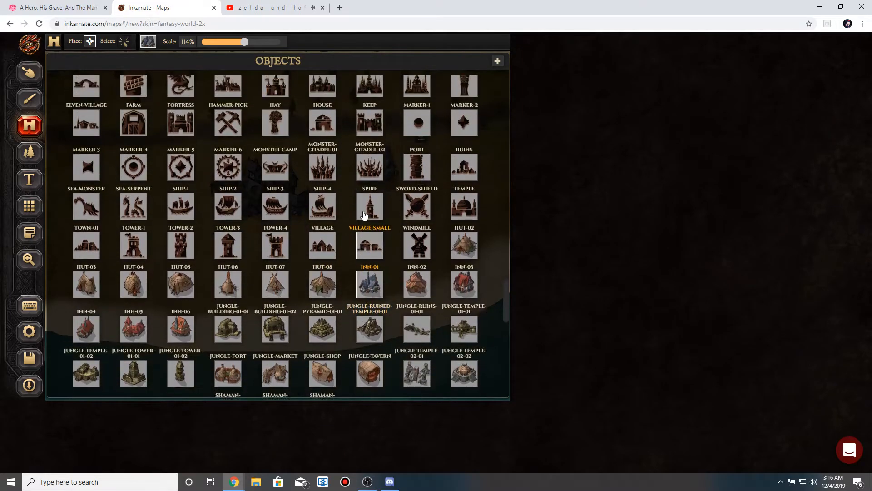
pyautogui.scroll(4, 363, 215)
pyautogui.scroll(-4, 453, 284)
pyautogui.click(416, 284)
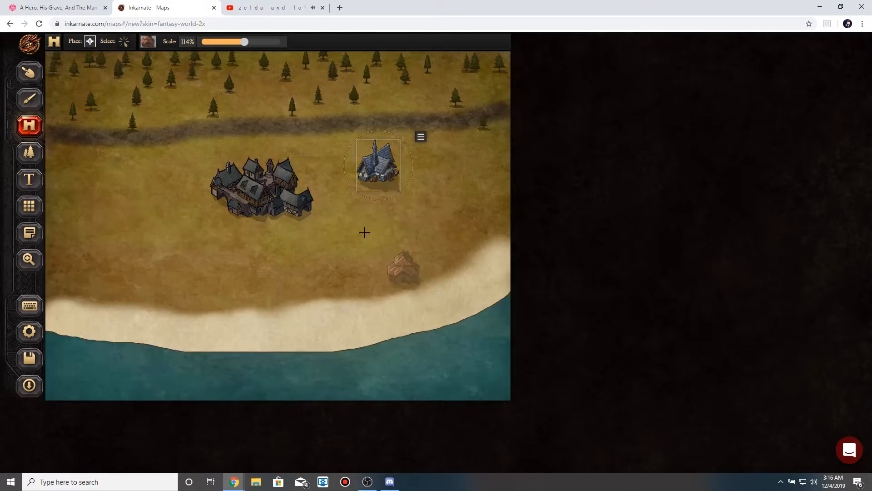
pyautogui.click(346, 215)
pyautogui.click(150, 44)
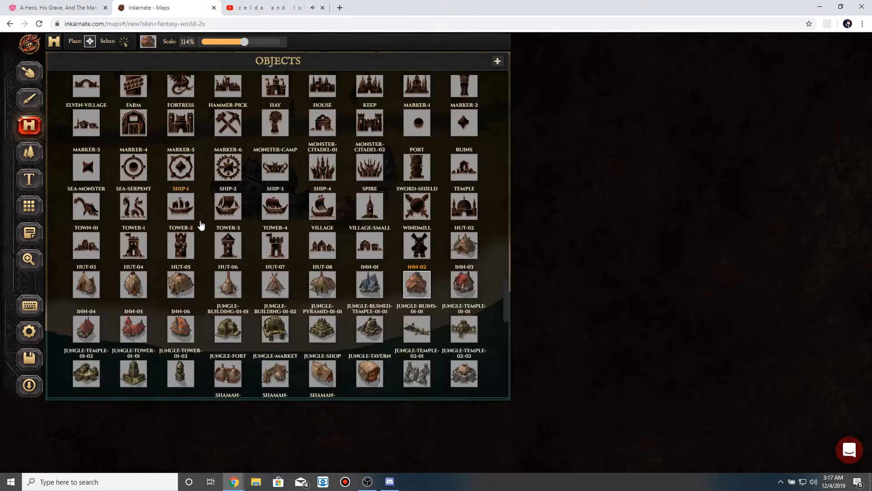
pyautogui.click(88, 325)
pyautogui.click(400, 222)
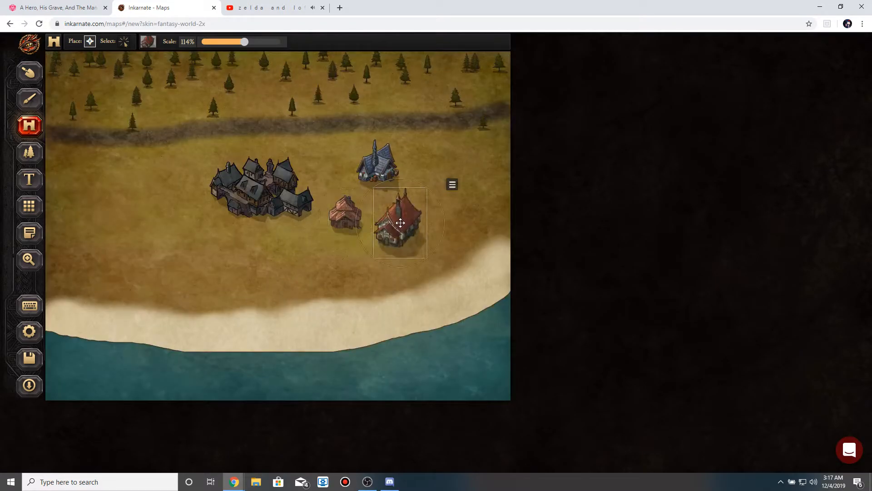
# Add an INN-06 object near the beach below the existing inns and an INN-05 object east of the blue-roofed inn.
pyautogui.click(149, 41)
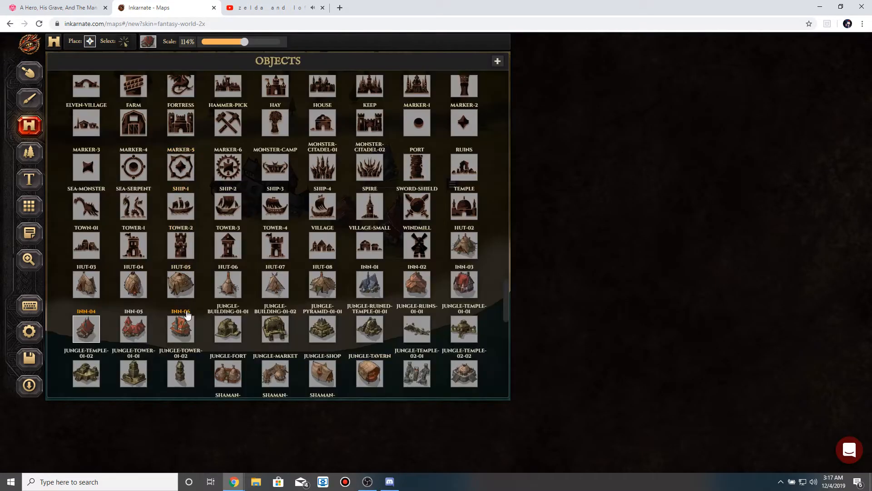
pyautogui.click(179, 320)
pyautogui.click(357, 249)
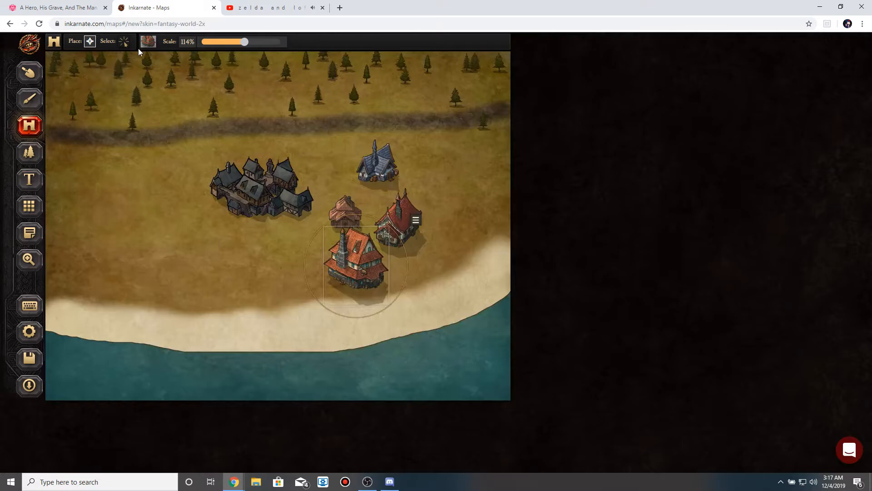
pyautogui.click(148, 41)
pyautogui.click(134, 329)
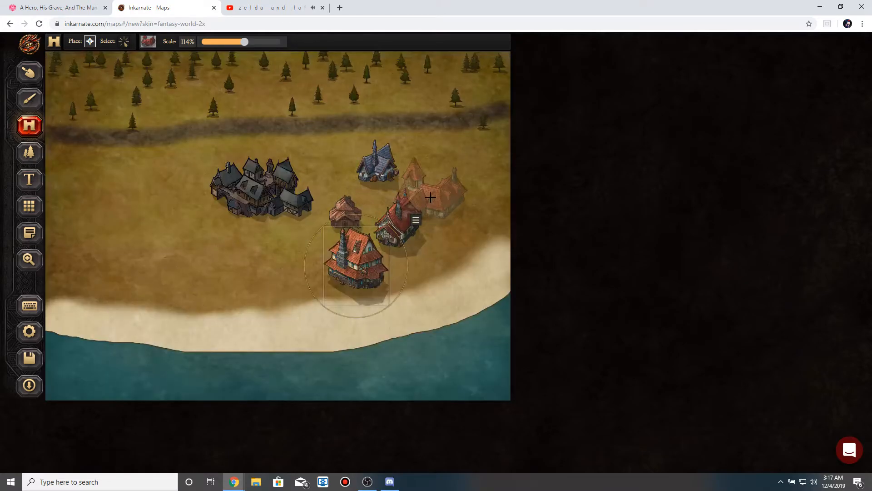
pyautogui.click(436, 188)
# Look through the haunted, elven and eastern objects in the catalogue for further map pieces, picking EASTERN-DRAGON-01-02.
pyautogui.click(148, 41)
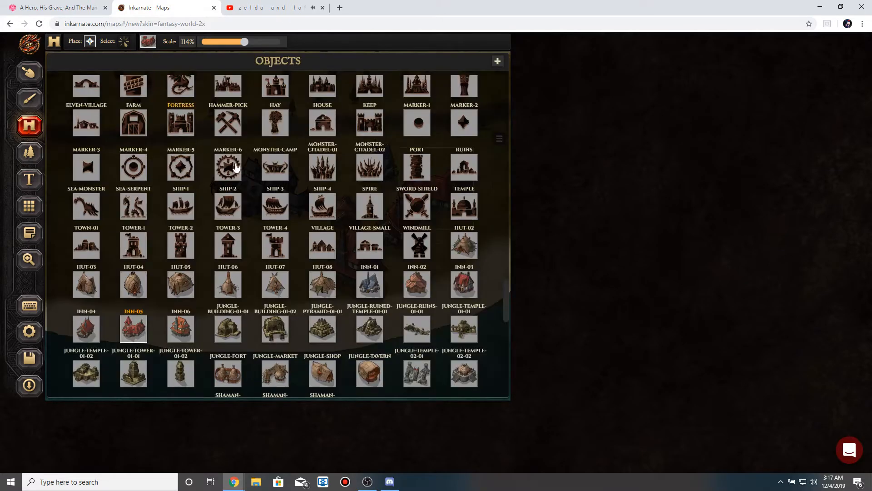
pyautogui.scroll(3, 353, 235)
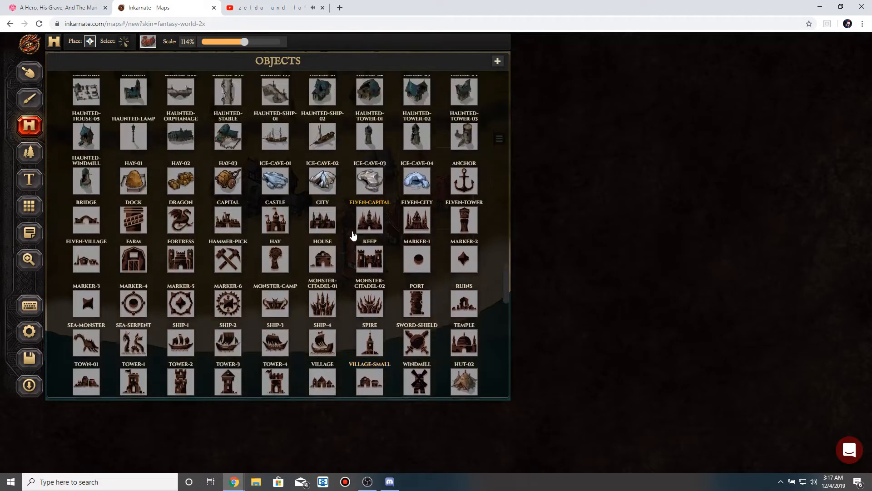
pyautogui.scroll(5, 353, 235)
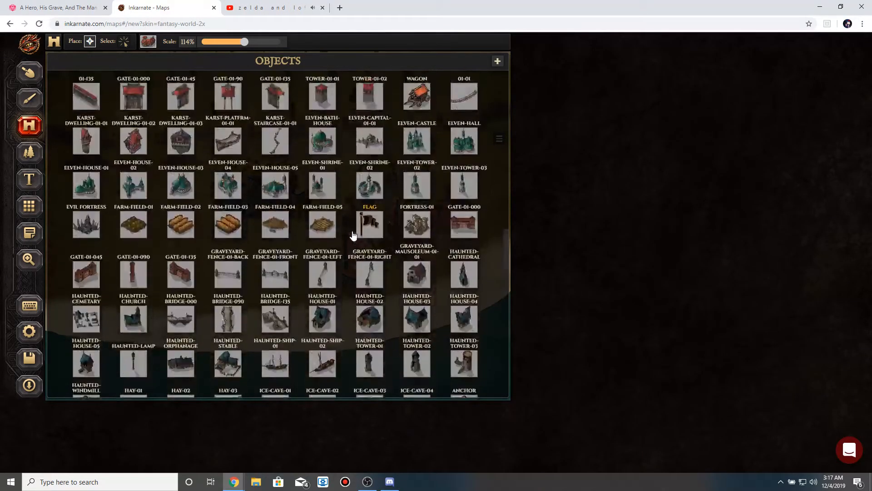
pyautogui.scroll(3, 354, 235)
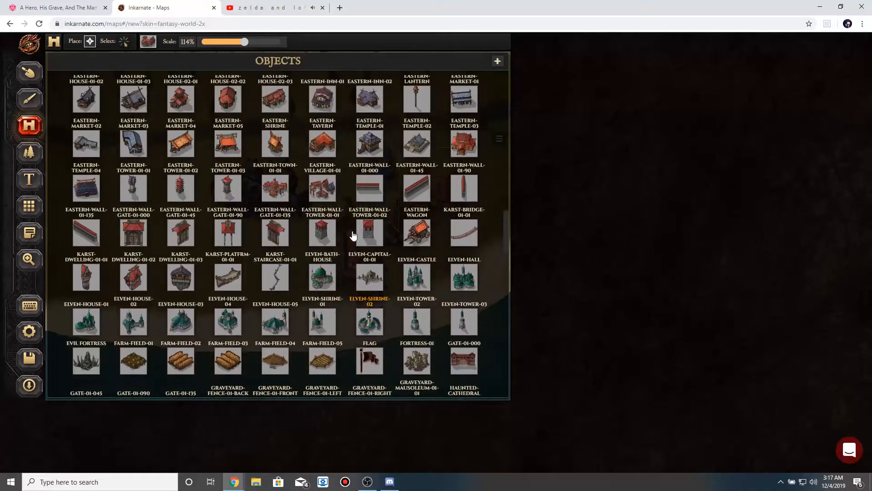
pyautogui.scroll(2, 323, 238)
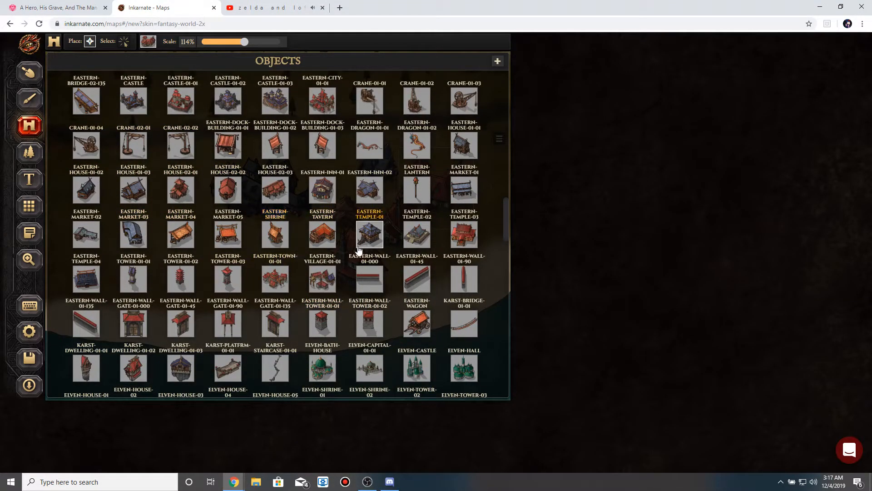
pyautogui.scroll(-1, 357, 251)
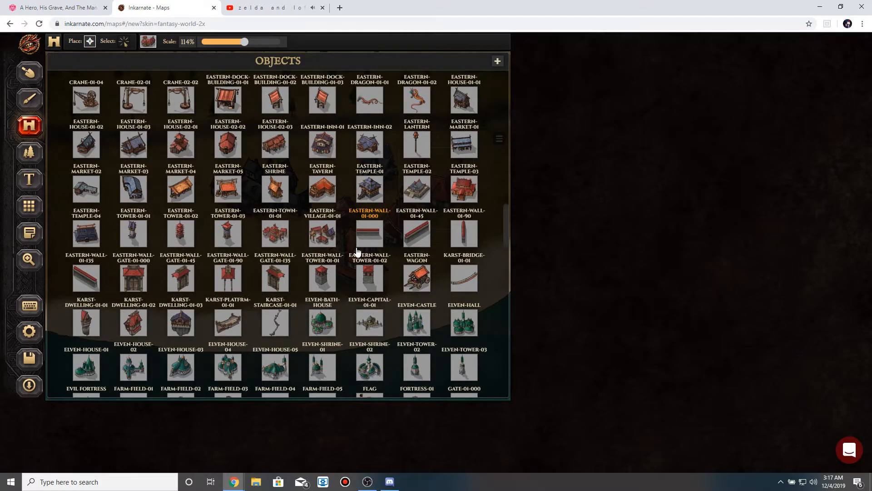
pyautogui.scroll(4, 359, 252)
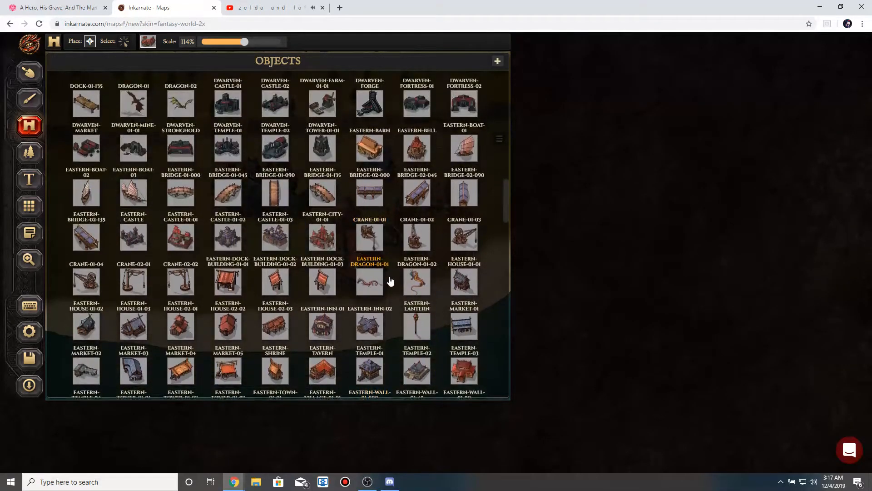
pyautogui.click(422, 284)
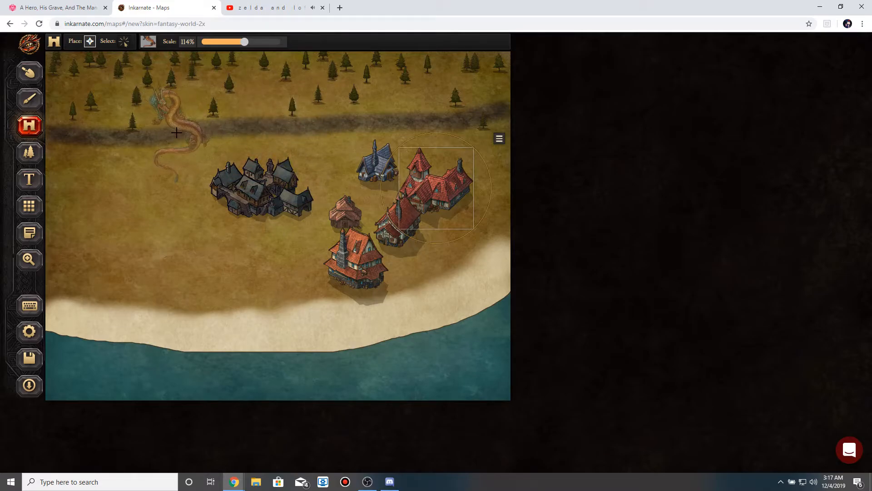
# Place a DOCK-01-090 object across the shoreline directly south of the inns.
pyautogui.click(148, 41)
pyautogui.scroll(2, 302, 188)
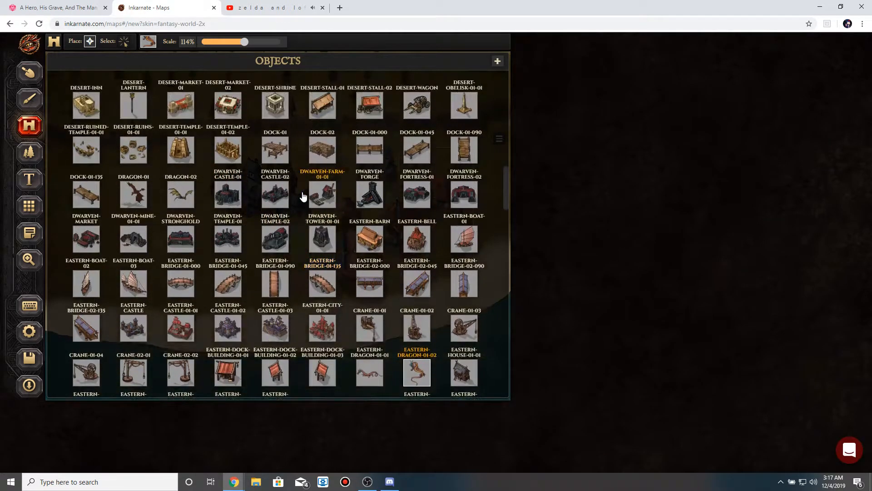
pyautogui.scroll(1, 304, 196)
pyautogui.click(463, 196)
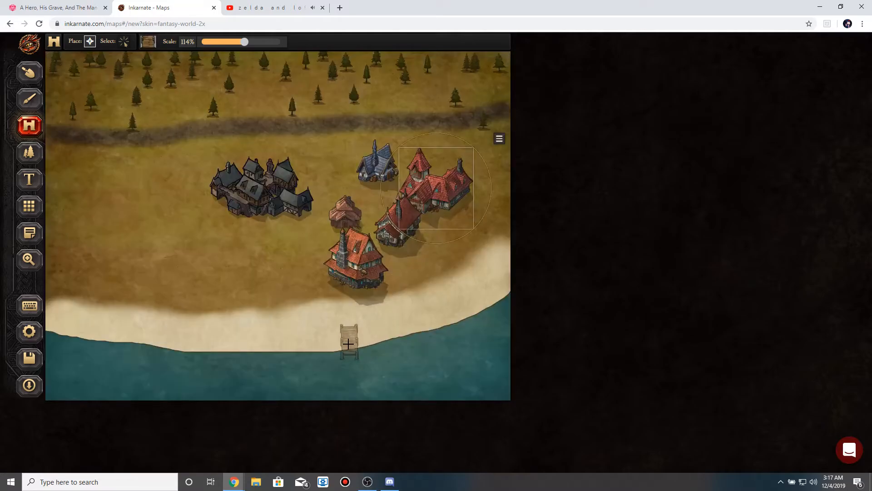
pyautogui.click(349, 344)
# Place a DOCK-01-045 object on the beach west of the first dock and a DOCK-01-000 object farther north-west at the beach's inland edge.
pyautogui.click(148, 42)
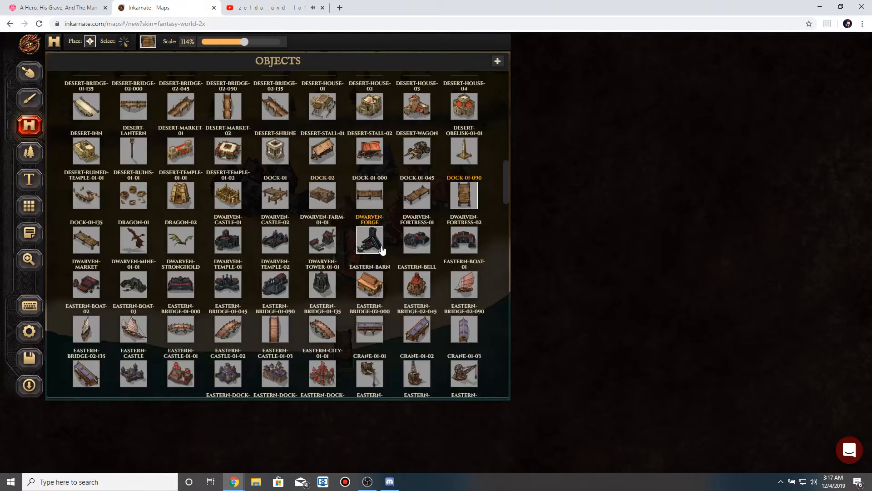
pyautogui.click(411, 198)
pyautogui.click(302, 332)
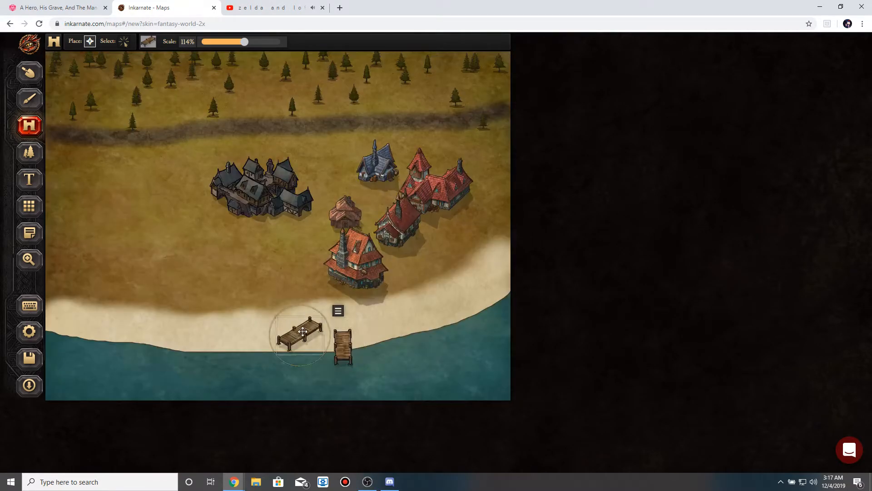
pyautogui.click(148, 41)
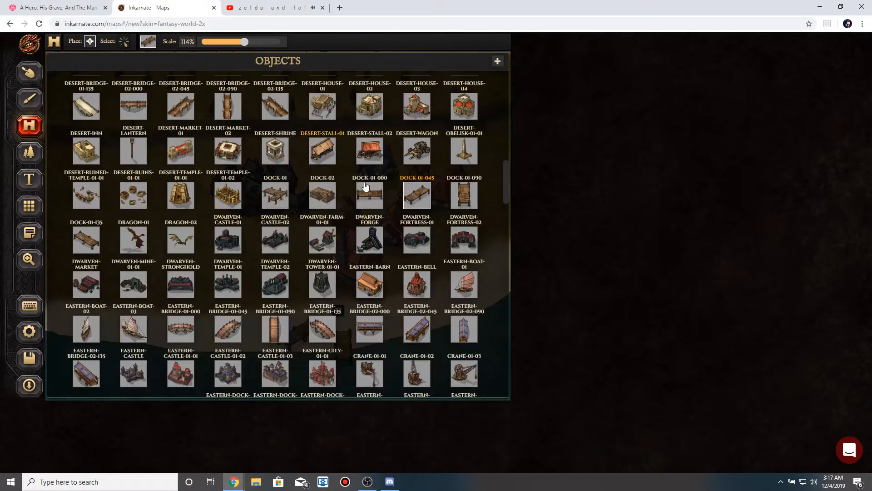
pyautogui.click(372, 206)
pyautogui.click(239, 293)
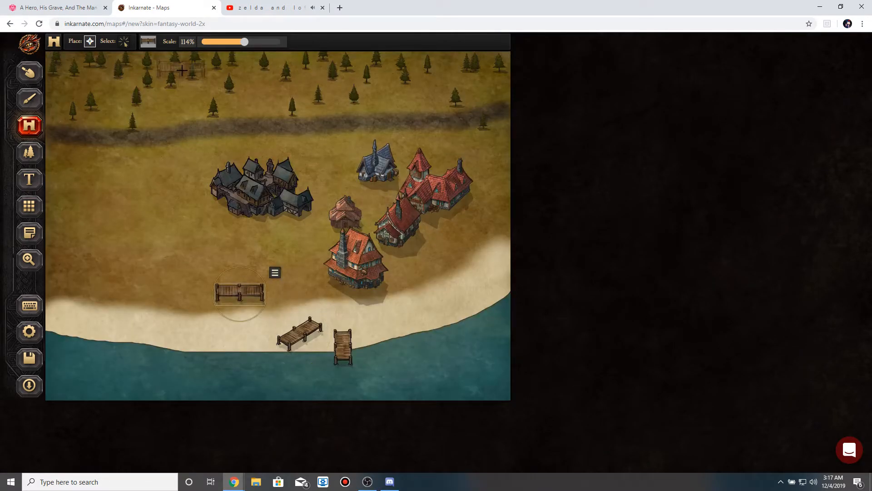
pyautogui.click(144, 42)
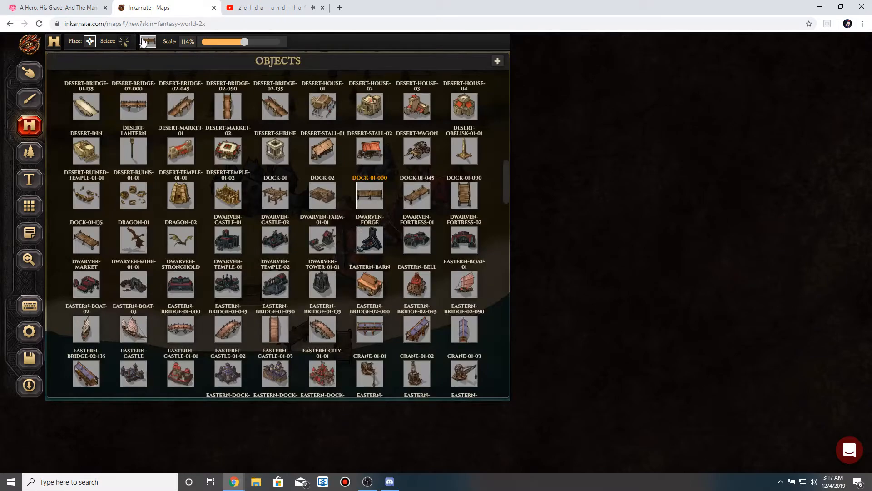
pyautogui.click(143, 42)
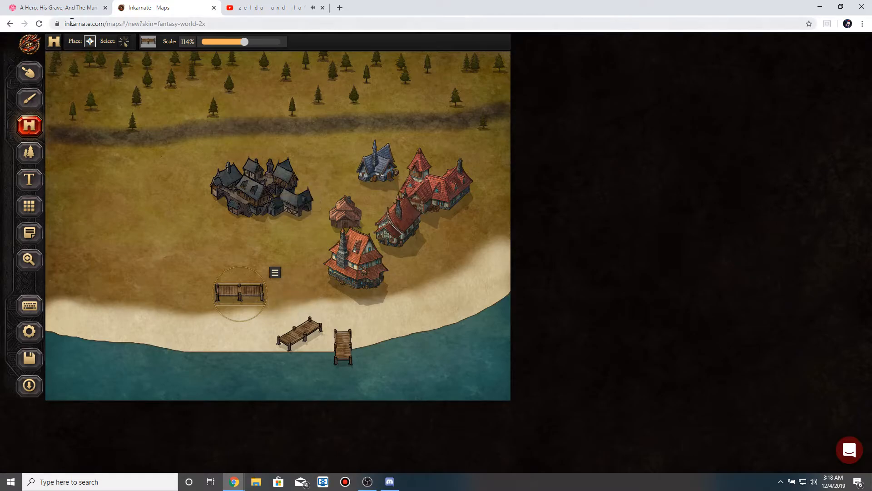
# Switch to Roll20, examine the area around the tokens in the world map's south-west corner, and return to Inkarnate.
pyautogui.click(69, 8)
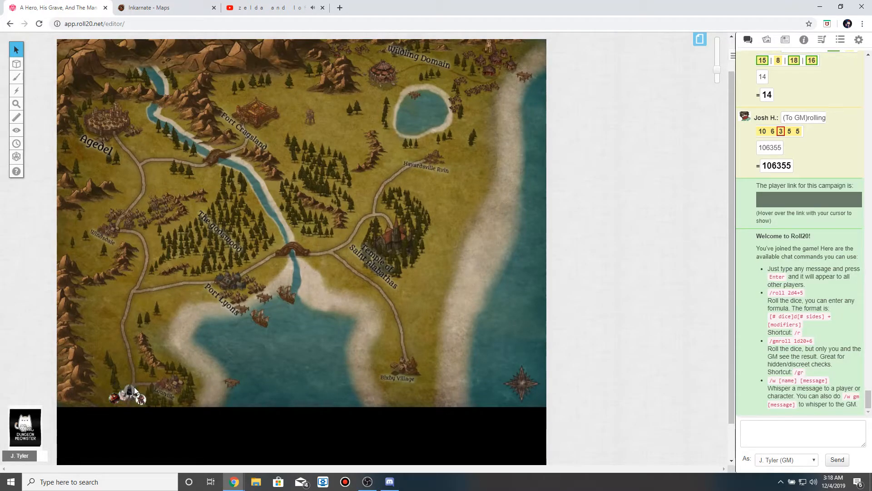
pyautogui.moveTo(95, 364); pyautogui.dragTo(150, 406)
pyautogui.click(141, 342)
pyautogui.click(175, 5)
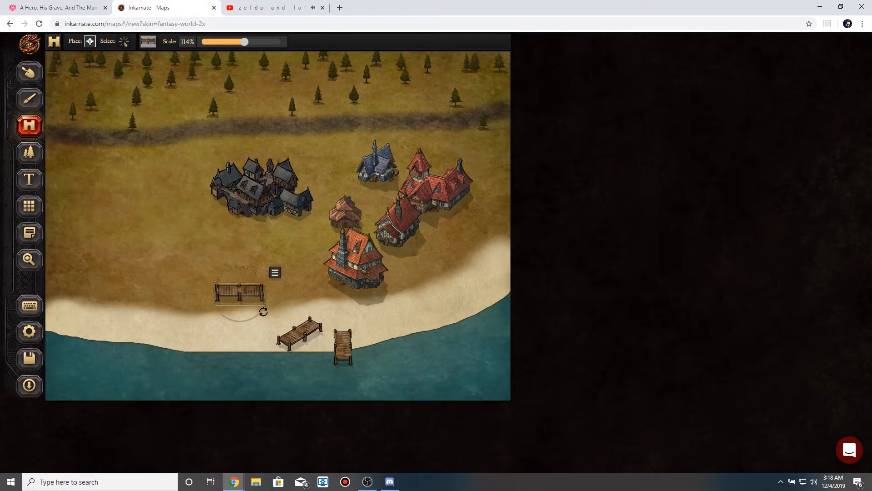
# Try rotating the horizontal dock at the beach's inland edge.
pyautogui.click(124, 41)
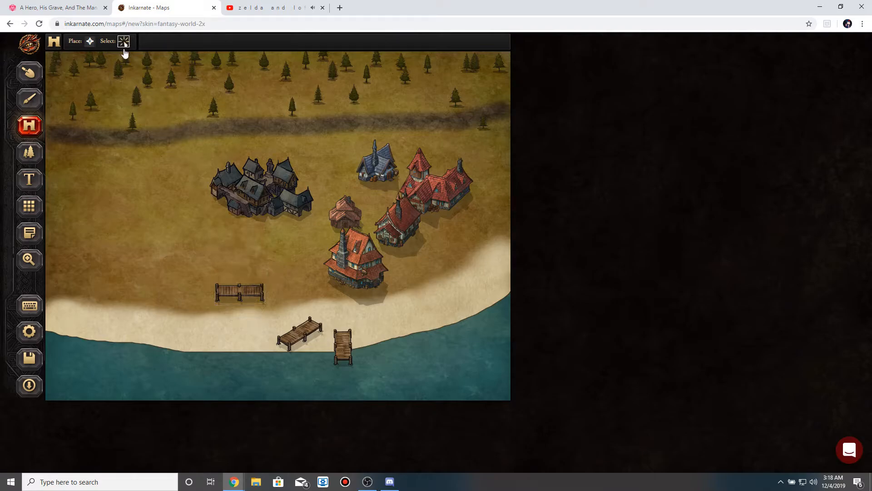
pyautogui.click(231, 293)
pyautogui.moveTo(254, 272); pyautogui.dragTo(269, 323)
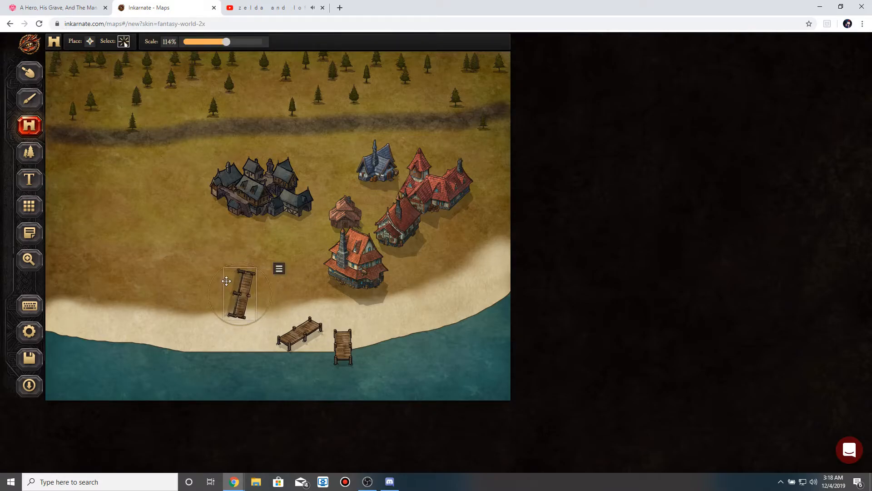
pyautogui.moveTo(229, 269); pyautogui.dragTo(212, 306)
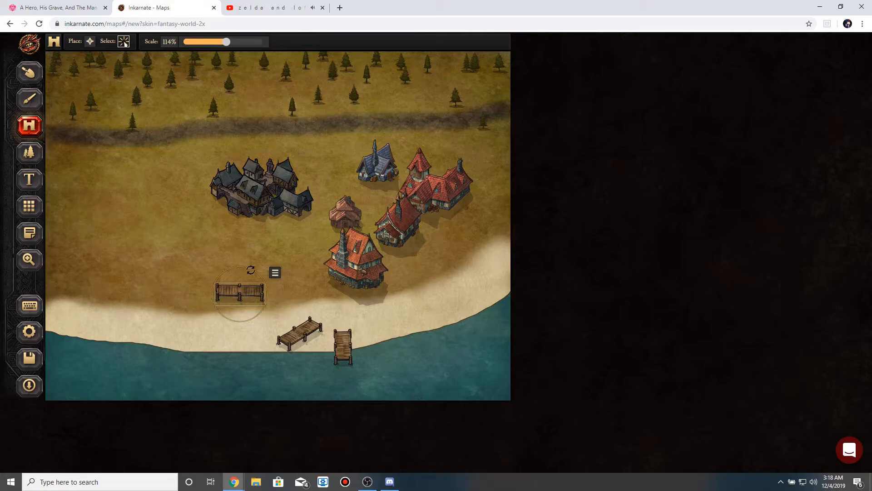
pyautogui.click(255, 245)
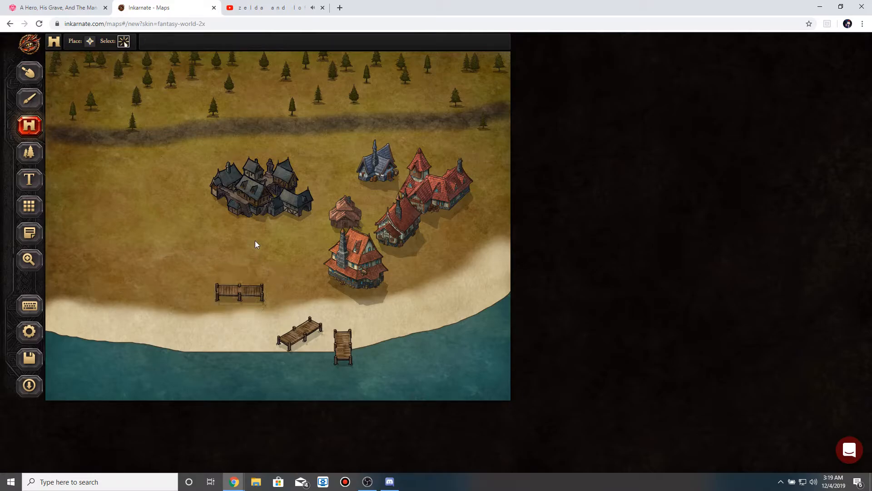
# Browse the object library from the docks back to the airships, previewing CLIFF-BACK-W and BANNER-01-04 over the map.
pyautogui.click(90, 41)
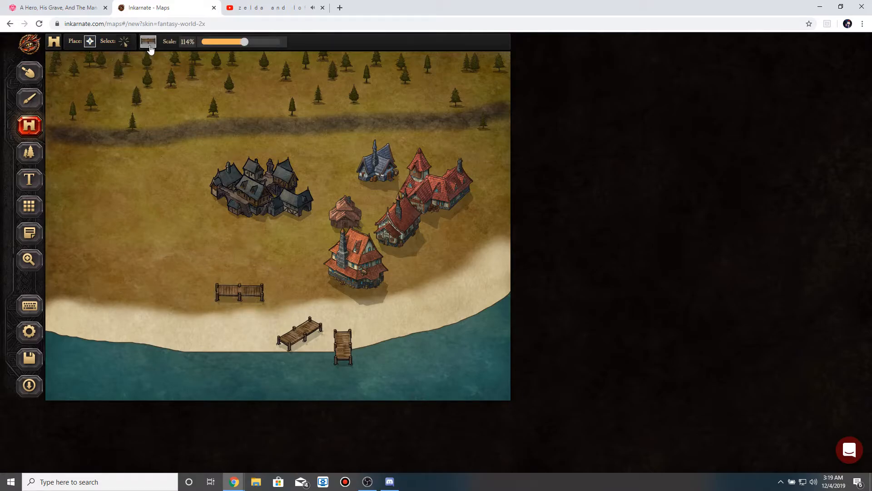
pyautogui.rightClick(196, 140)
pyautogui.scroll(1, 213, 159)
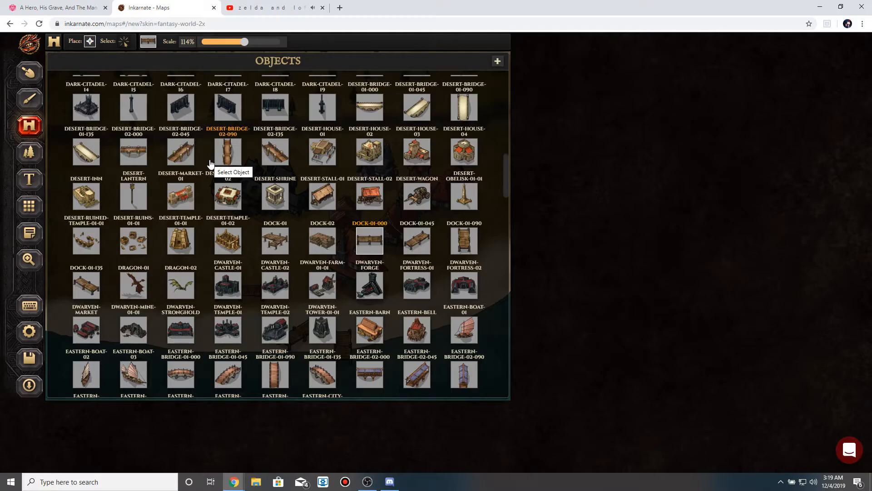
pyautogui.scroll(4, 310, 113)
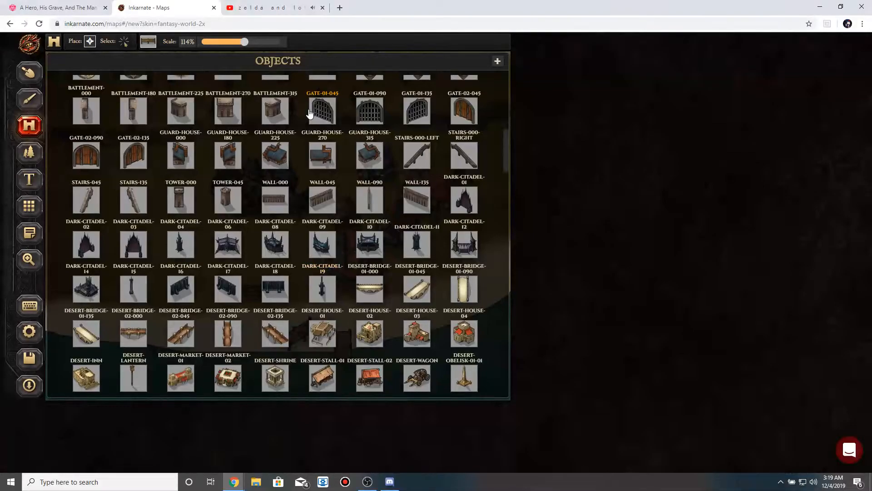
pyautogui.scroll(1, 310, 114)
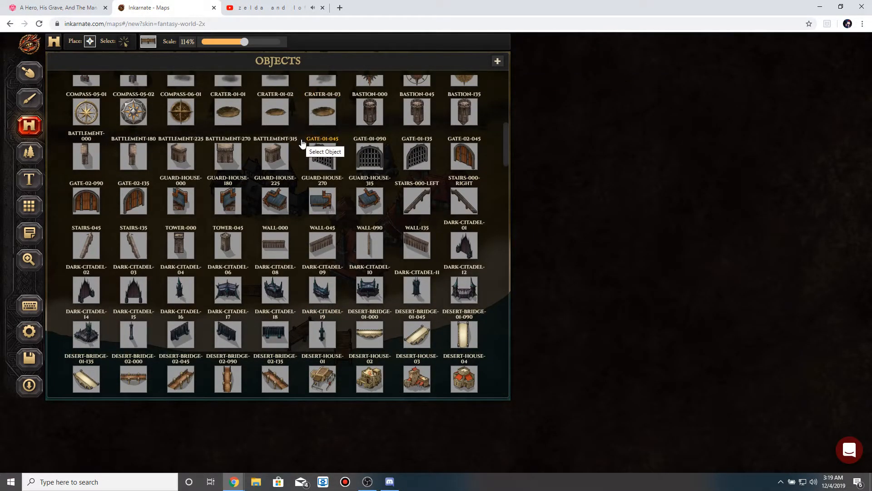
pyautogui.scroll(1, 293, 163)
pyautogui.scroll(3, 293, 163)
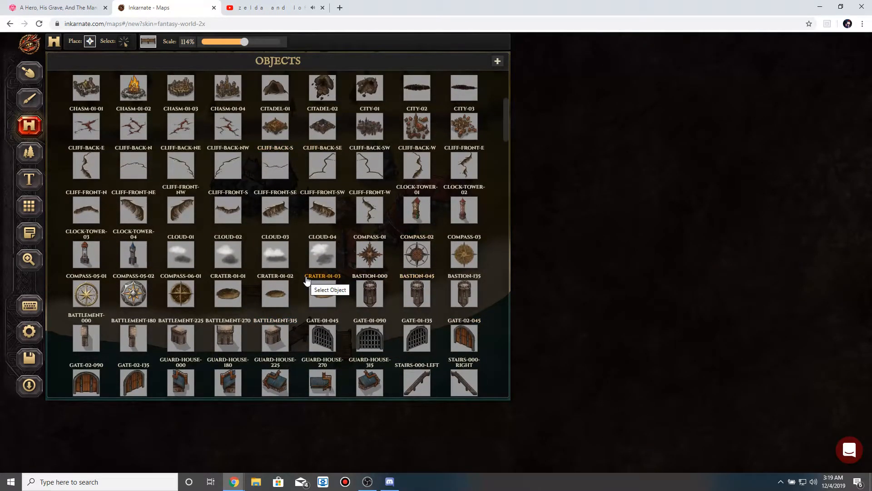
pyautogui.scroll(1, 306, 279)
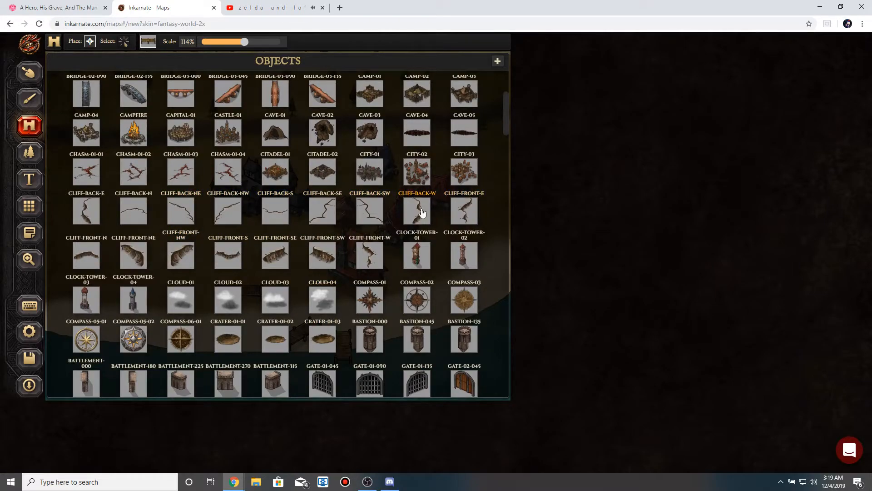
pyautogui.click(428, 212)
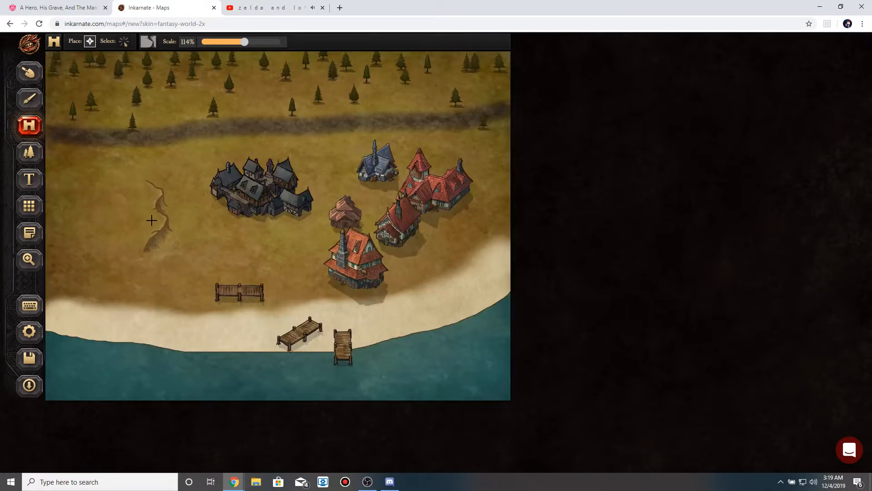
pyautogui.click(142, 45)
pyautogui.scroll(1, 359, 159)
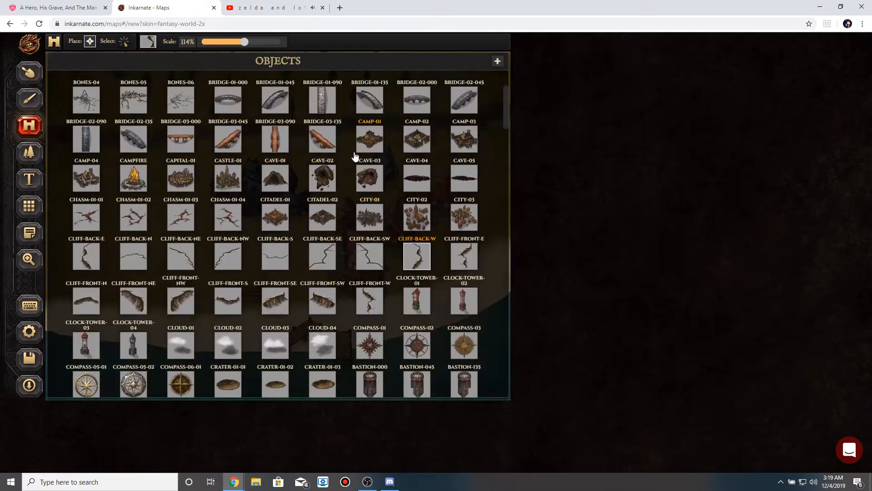
pyautogui.scroll(1, 355, 156)
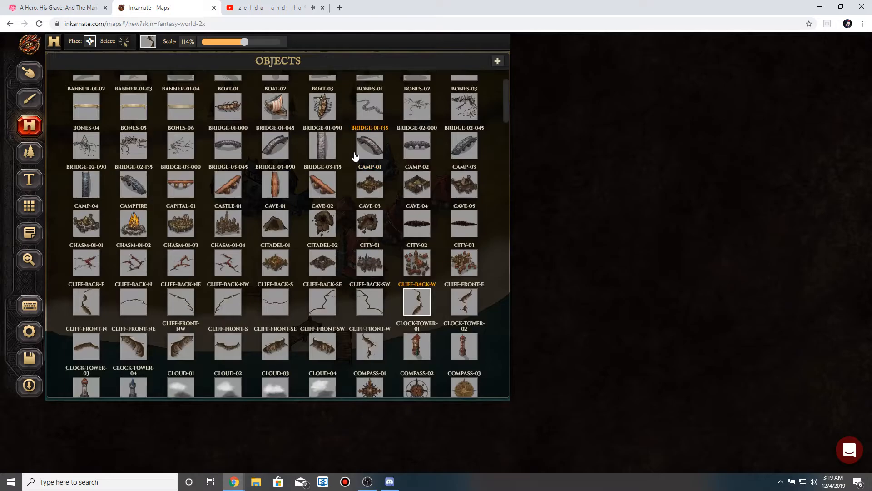
pyautogui.scroll(1, 362, 157)
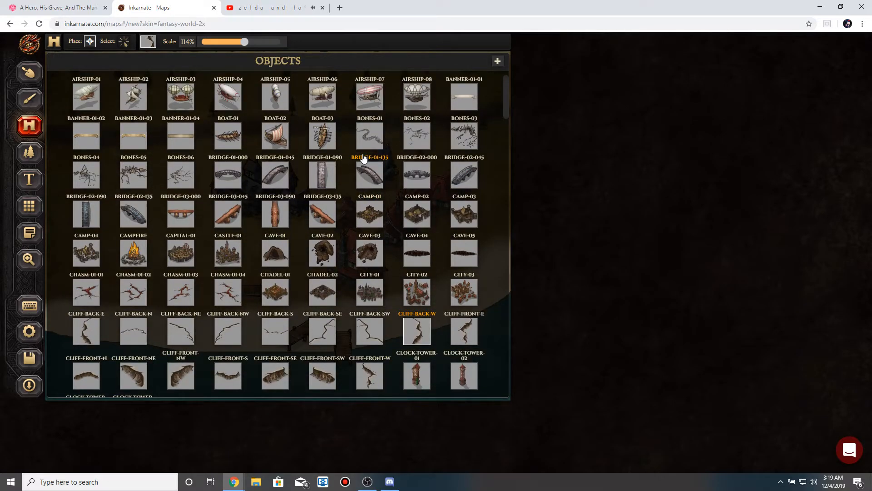
pyautogui.click(173, 136)
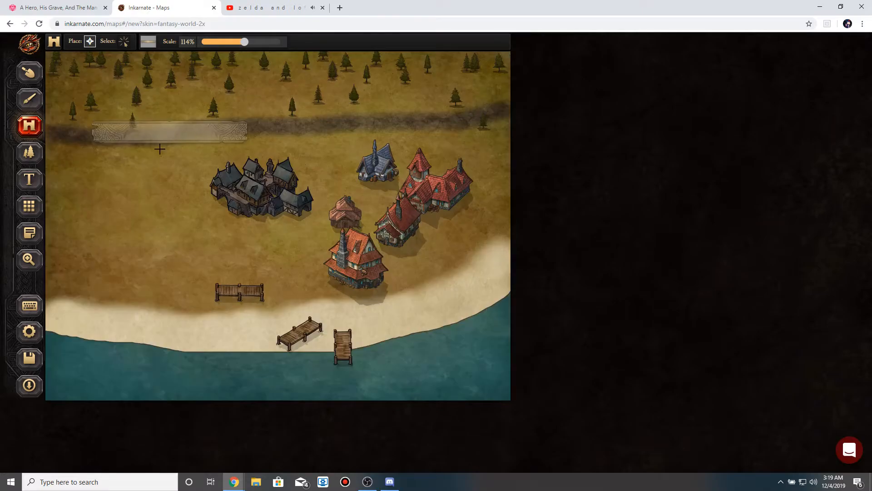
# Place a CLOCK-TOWER-04 object directly west of the dark-roofed town cluster.
pyautogui.click(151, 48)
pyautogui.scroll(-3, 200, 132)
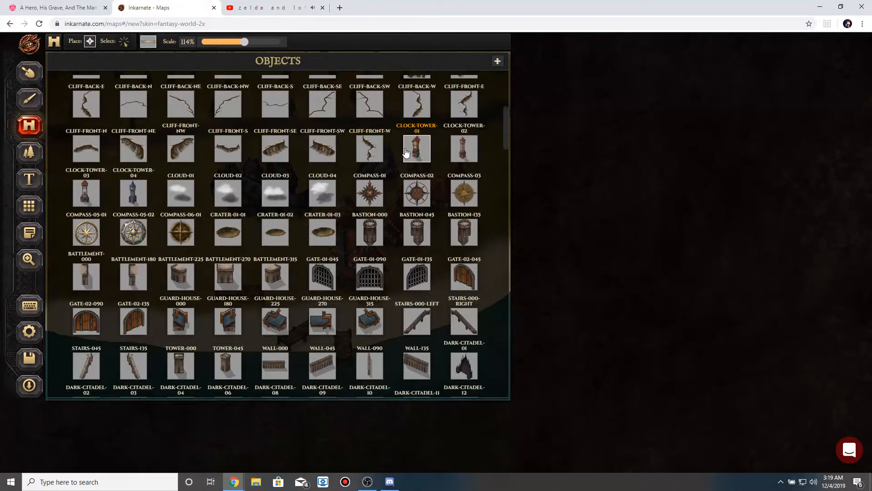
pyautogui.click(120, 188)
pyautogui.click(191, 177)
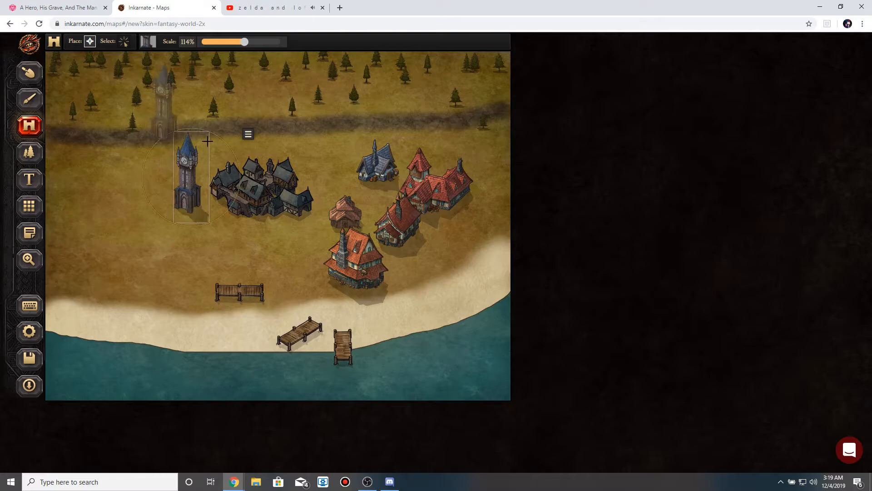
# Place eight TOWN 2 pattern houses in an arc from the map's western side, past the clock tower, to north of the dark-roofed town cluster.
pyautogui.click(148, 42)
pyautogui.click(29, 152)
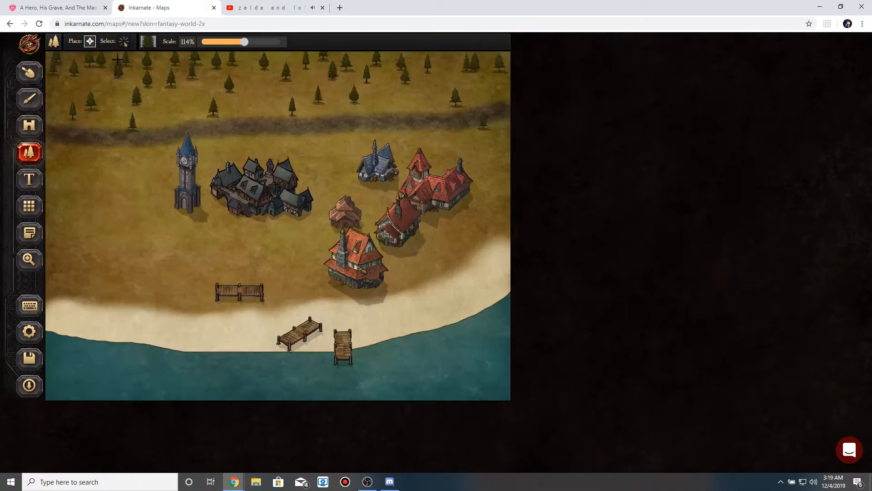
pyautogui.click(148, 42)
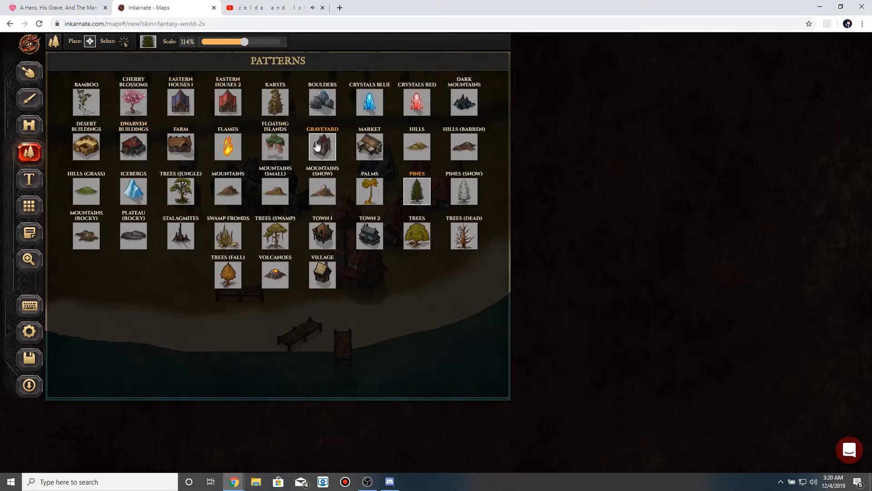
pyautogui.click(376, 246)
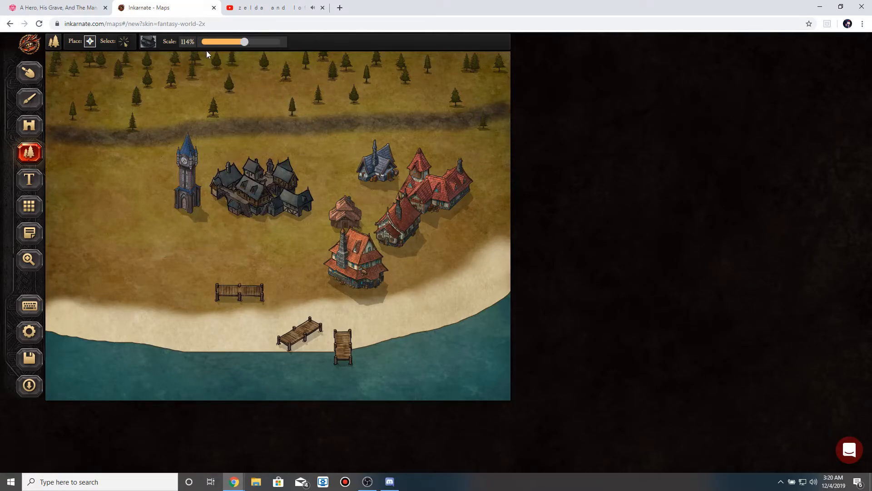
pyautogui.moveTo(90, 193)
pyautogui.mouseDown()
pyautogui.moveTo(76, 198)
pyautogui.moveTo(194, 134)
pyautogui.moveTo(302, 137)
pyautogui.mouseUp()
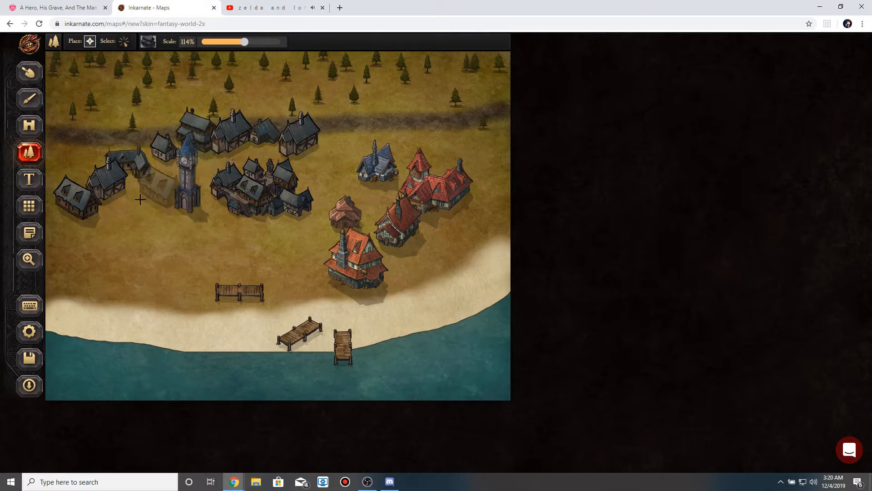
# Enlarge the clock tower and move it across the road to the map's north-east edge.
pyautogui.click(123, 44)
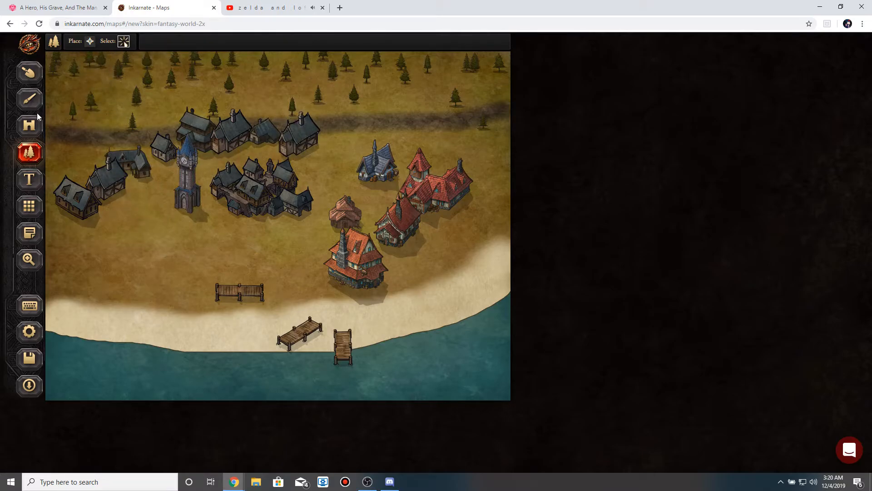
pyautogui.click(29, 126)
pyautogui.click(126, 45)
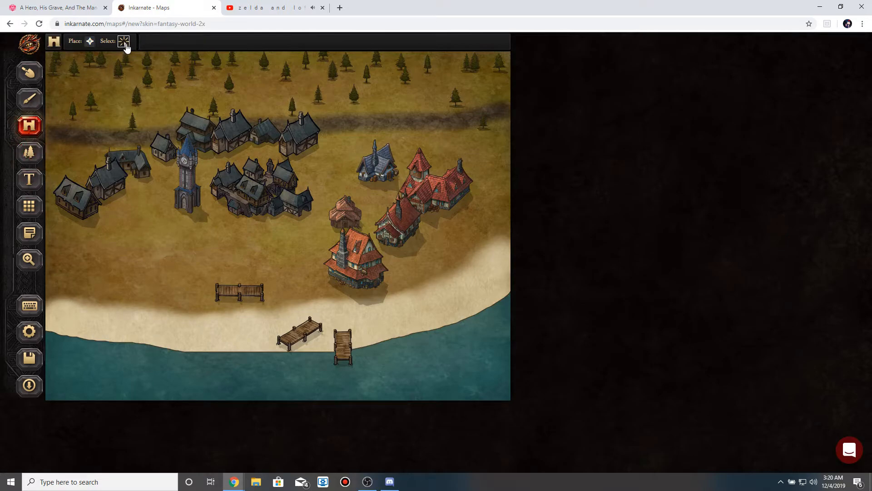
pyautogui.click(190, 170)
pyautogui.moveTo(226, 43); pyautogui.dragTo(255, 44)
pyautogui.moveTo(205, 166); pyautogui.dragTo(452, 55)
# Shift the dark-roofed town cluster slightly south and scale it to 142%.
pyautogui.click(261, 184)
pyautogui.moveTo(253, 182); pyautogui.dragTo(262, 203)
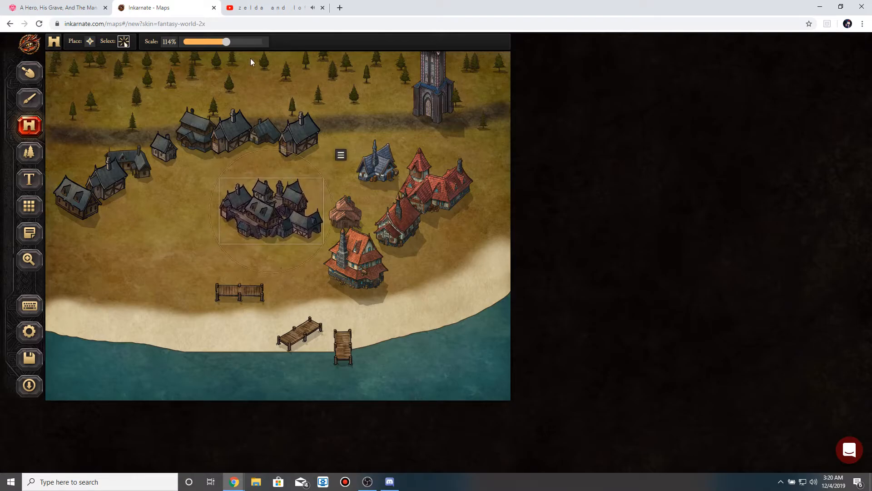
pyautogui.moveTo(226, 44); pyautogui.dragTo(238, 44)
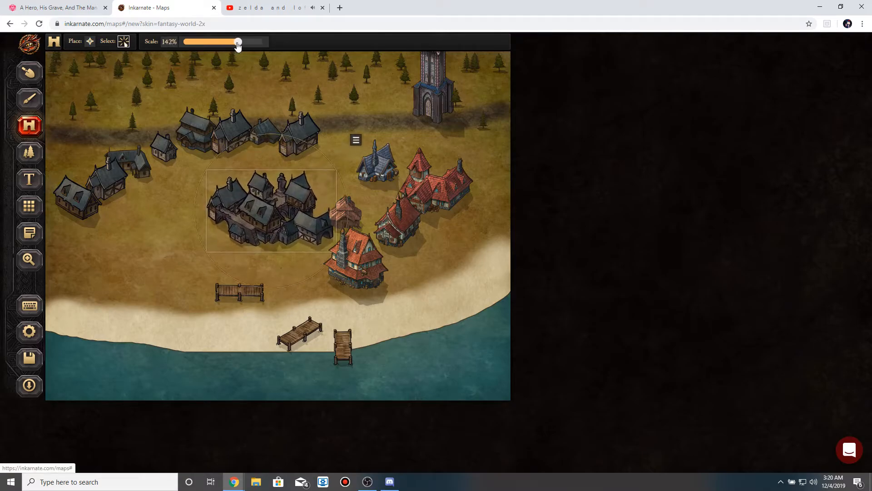
pyautogui.moveTo(284, 209); pyautogui.dragTo(278, 209)
pyautogui.click(184, 214)
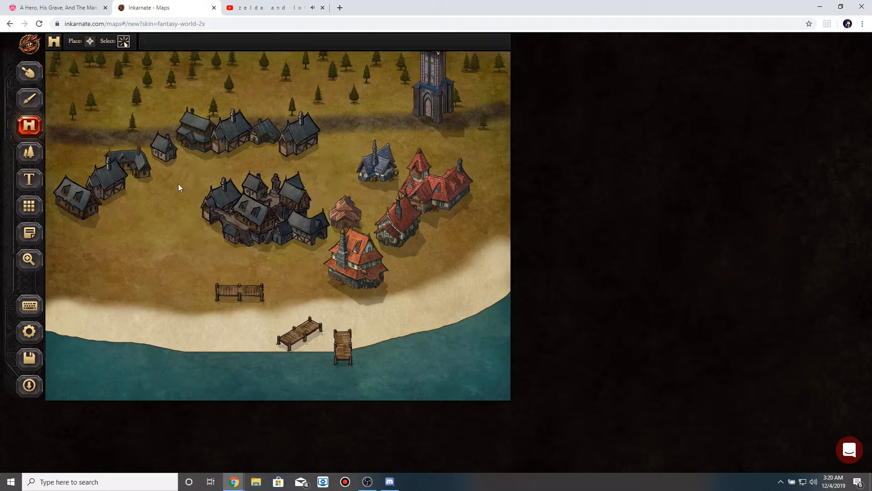
# Move the low L-shaped pattern house from the western group to the north-east corner of the dark-roofed town cluster.
pyautogui.click(29, 153)
pyautogui.moveTo(136, 170); pyautogui.dragTo(336, 176)
pyautogui.click(346, 217)
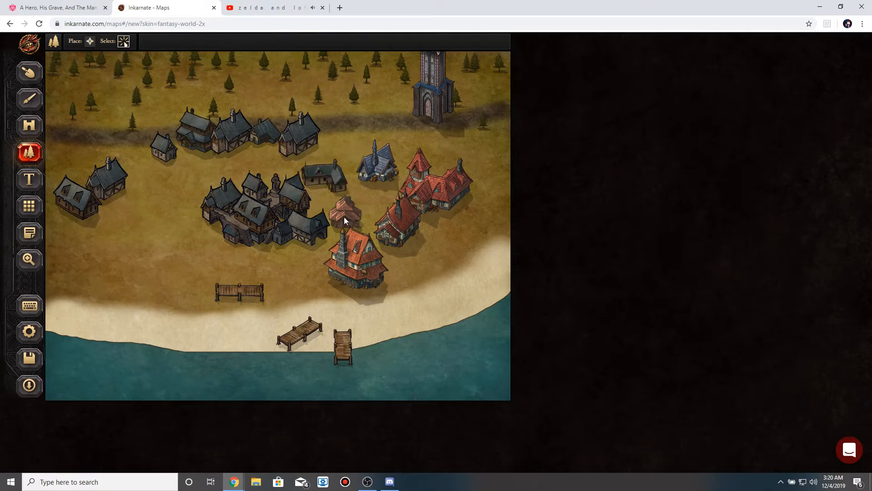
# Delete the small red hut and the three red-roofed buildings east of the dark-roofed town cluster.
pyautogui.click(29, 126)
pyautogui.click(123, 43)
pyautogui.click(342, 218)
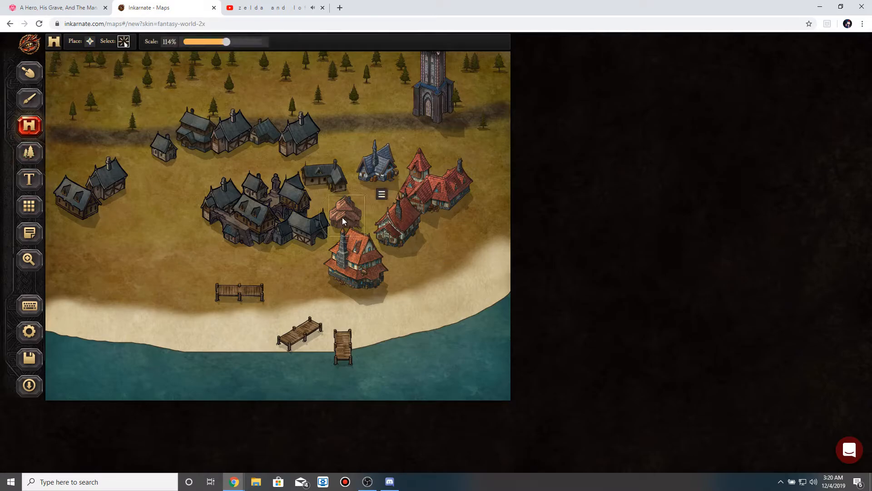
pyautogui.press('Delete')
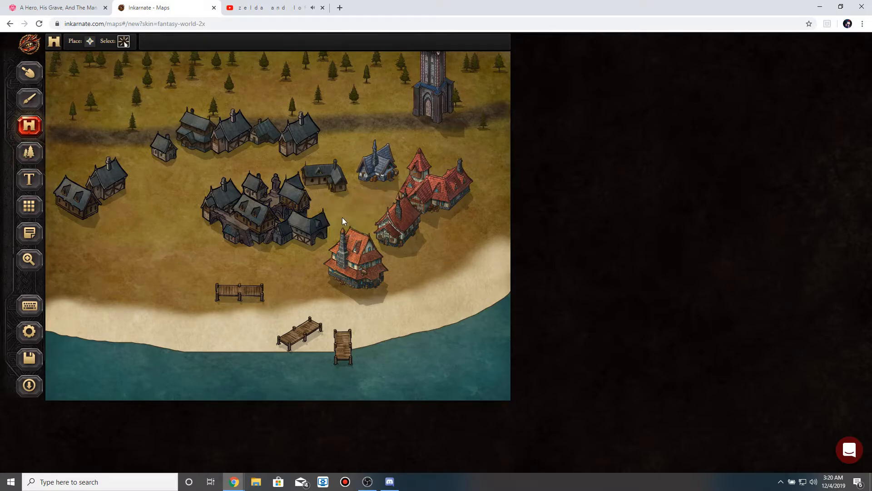
pyautogui.click(396, 219)
pyautogui.moveTo(396, 219); pyautogui.dragTo(370, 210)
pyautogui.press('Delete')
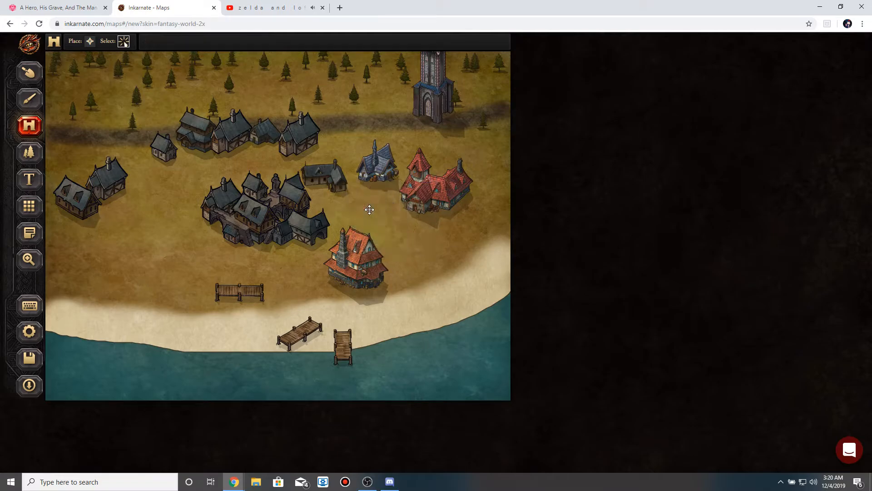
pyautogui.click(359, 259)
pyautogui.moveTo(359, 259); pyautogui.dragTo(344, 232)
pyautogui.press('Delete')
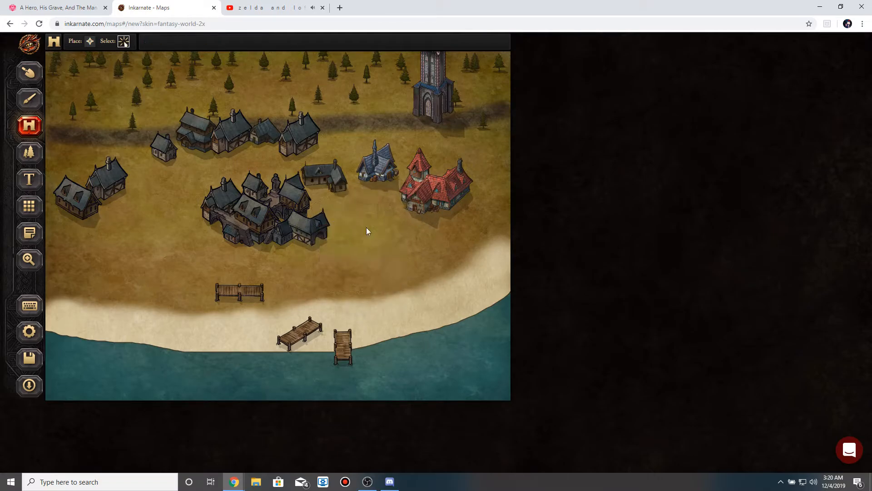
pyautogui.click(419, 200)
pyautogui.press('Delete')
# Move the blue-roofed church to the map's eastern side, just south of the clock tower.
pyautogui.moveTo(380, 173); pyautogui.dragTo(180, 230)
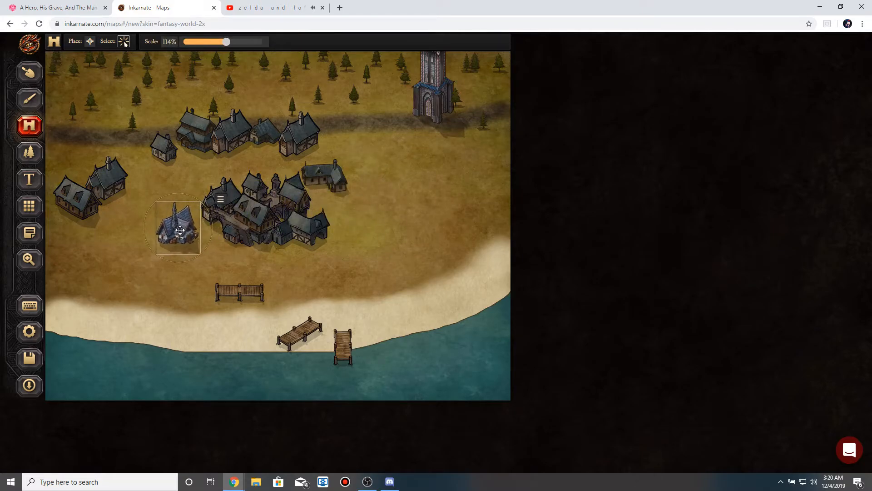
pyautogui.click(385, 197)
pyautogui.moveTo(195, 227); pyautogui.dragTo(476, 158)
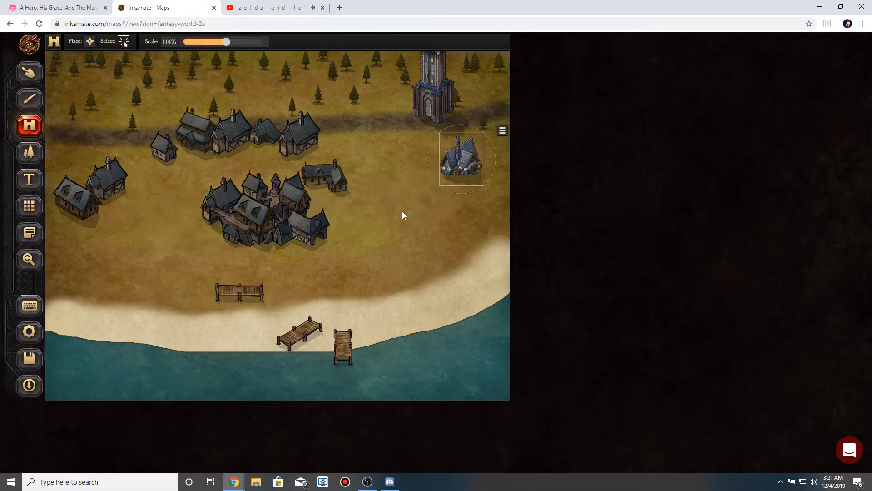
pyautogui.click(403, 216)
pyautogui.click(310, 179)
pyautogui.click(347, 167)
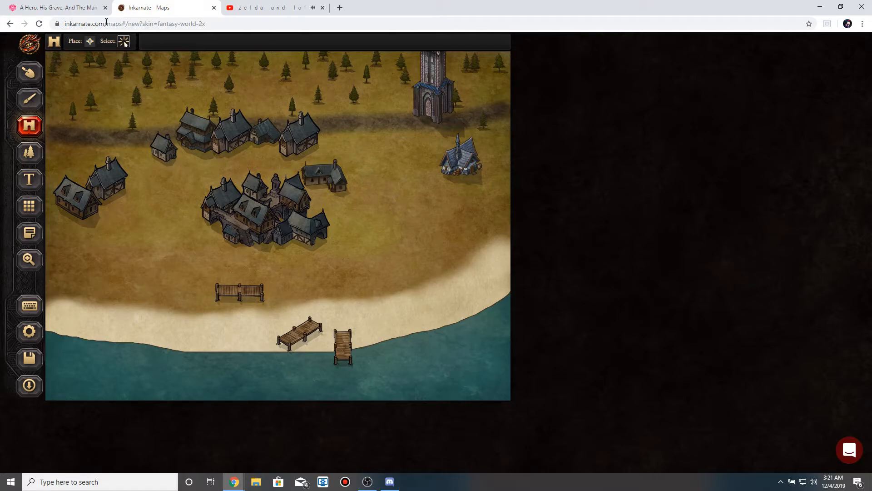
# Switch to Roll20, examine the area around Port Lyons on the world map, and return to Inkarnate.
pyautogui.click(91, 7)
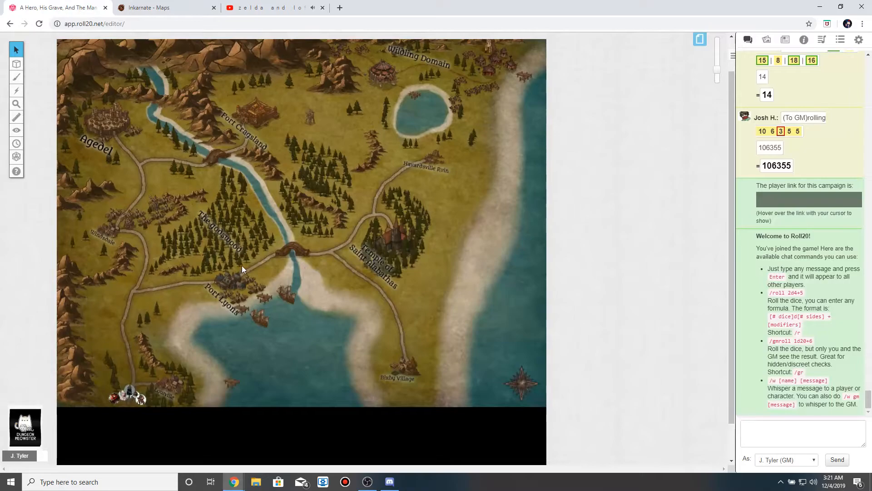
pyautogui.click(198, 8)
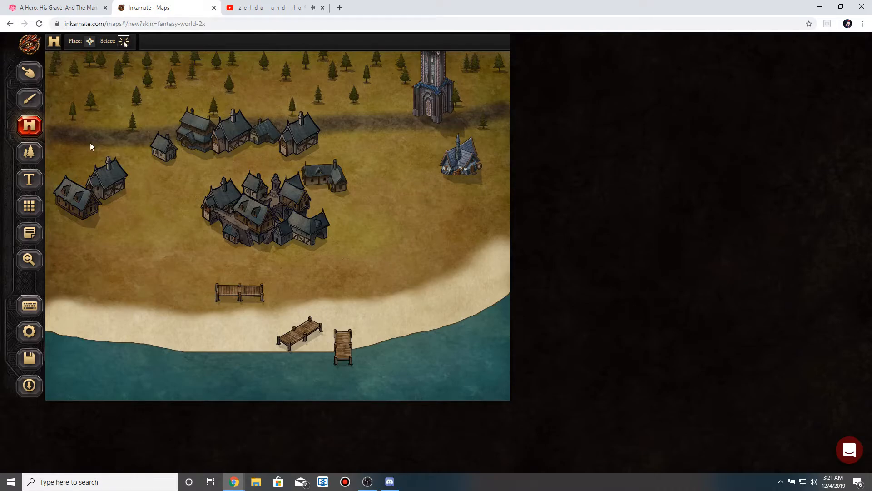
# Move the chimneyed house in the middle of the northern row to the east, between the clock tower and the church.
pyautogui.click(29, 152)
pyautogui.click(124, 41)
pyautogui.click(217, 139)
pyautogui.click(308, 163)
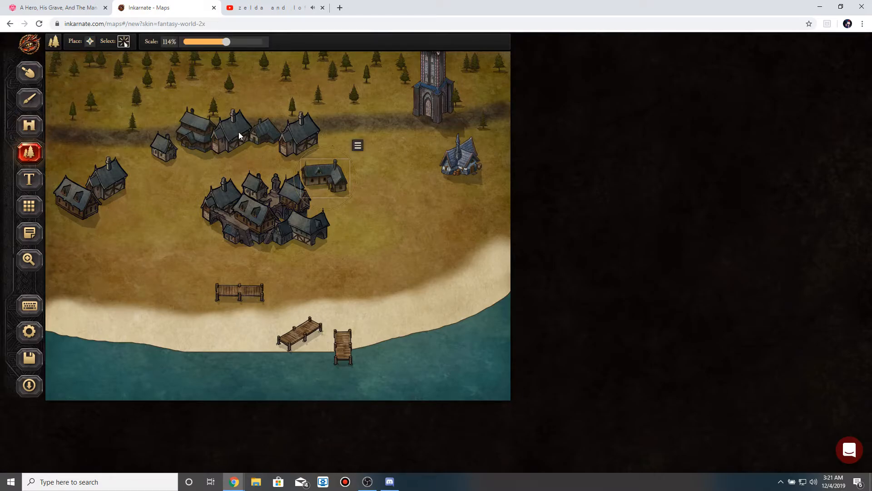
pyautogui.moveTo(239, 132); pyautogui.dragTo(415, 136)
# Move the northern row's easternmost house to the town cluster's south-east side and shift the L-shaped house slightly east.
pyautogui.click(298, 137)
pyautogui.moveTo(299, 137); pyautogui.dragTo(359, 229)
pyautogui.moveTo(323, 181); pyautogui.dragTo(345, 177)
# Move the two-storey house south-west of the town cluster and the western chimneyed house beside the house south-east of the cluster.
pyautogui.moveTo(195, 135); pyautogui.dragTo(182, 245)
pyautogui.moveTo(107, 183); pyautogui.dragTo(381, 221)
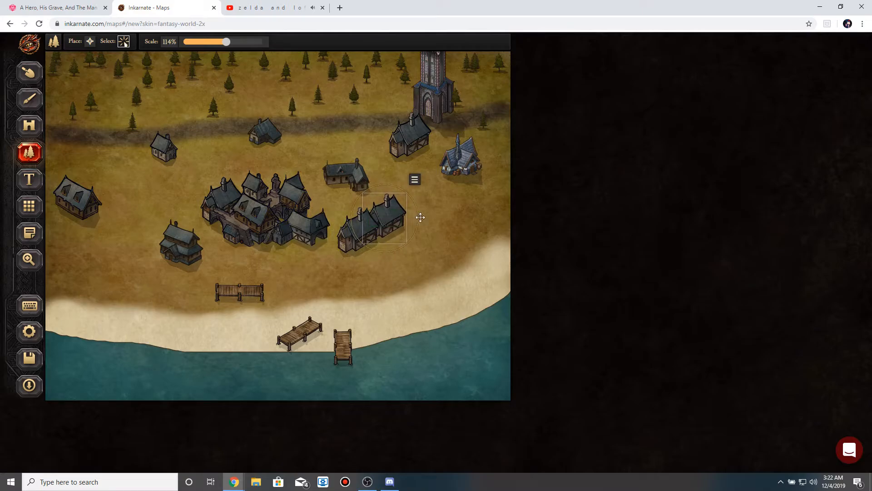
pyautogui.click(437, 222)
# Move the small house near the road down to the north-west corner of the town cluster.
pyautogui.moveTo(163, 157); pyautogui.dragTo(199, 176)
pyautogui.click(383, 176)
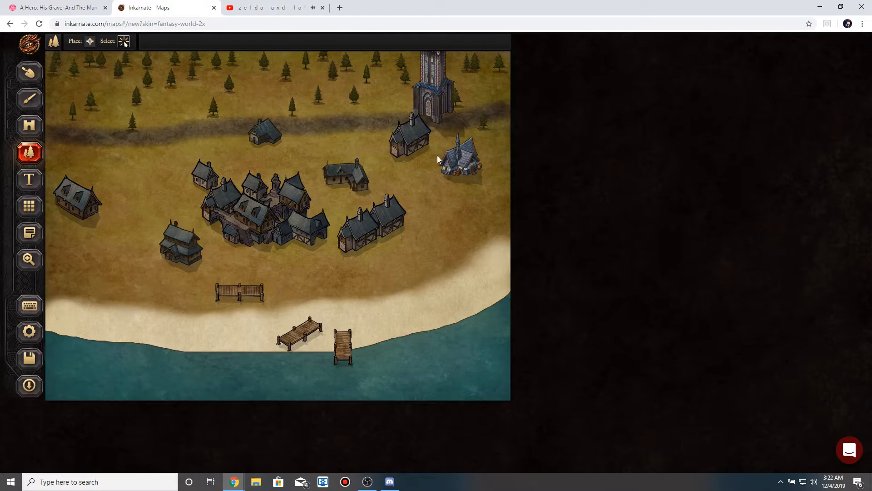
# Move the church from the east side of the settlement to the north-west edge of the town cluster.
pyautogui.click(123, 43)
pyautogui.moveTo(445, 171); pyautogui.dragTo(220, 169)
pyautogui.click(290, 162)
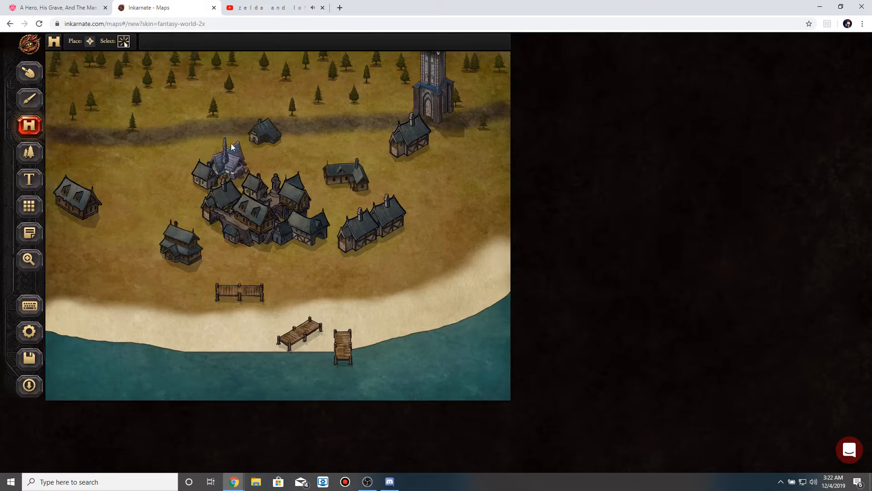
# Move the small roadside house to the cluster's north-east edge, and shift the far western and L-shaped houses slightly closer to the cluster.
pyautogui.click(39, 143)
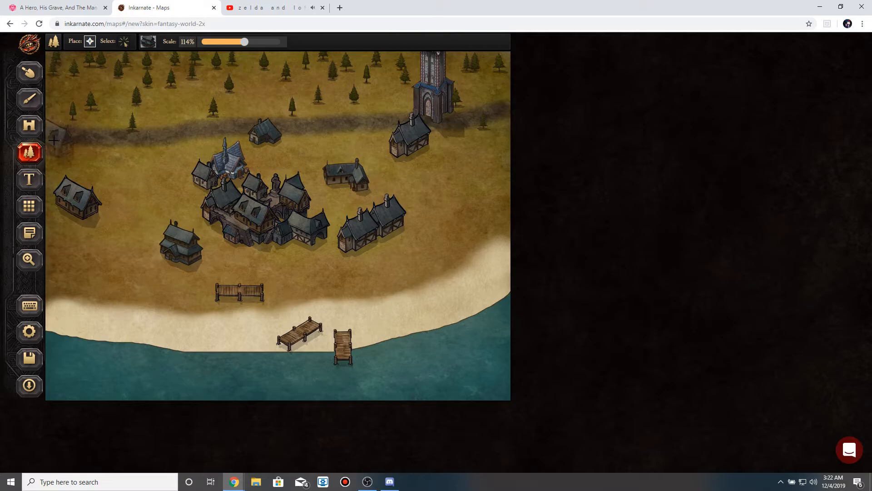
pyautogui.click(124, 42)
pyautogui.moveTo(67, 193); pyautogui.dragTo(84, 171)
pyautogui.moveTo(265, 137); pyautogui.dragTo(283, 172)
pyautogui.click(342, 156)
pyautogui.moveTo(345, 174); pyautogui.dragTo(337, 180)
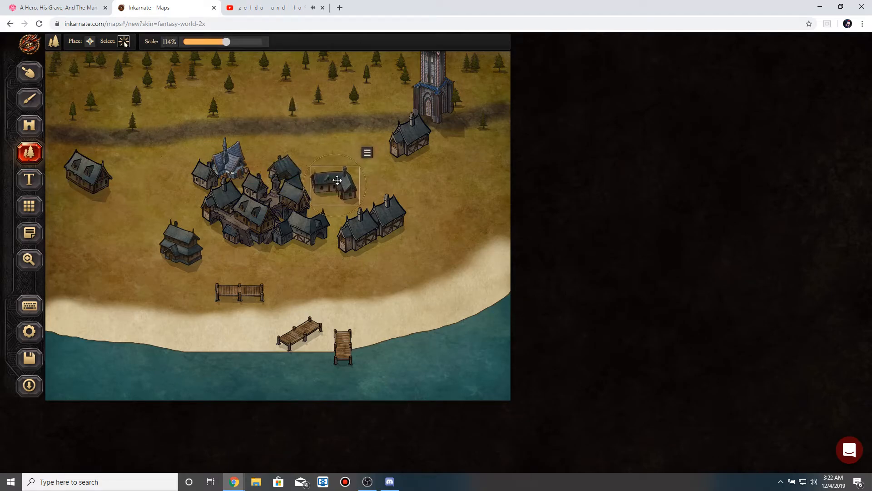
pyautogui.click(329, 127)
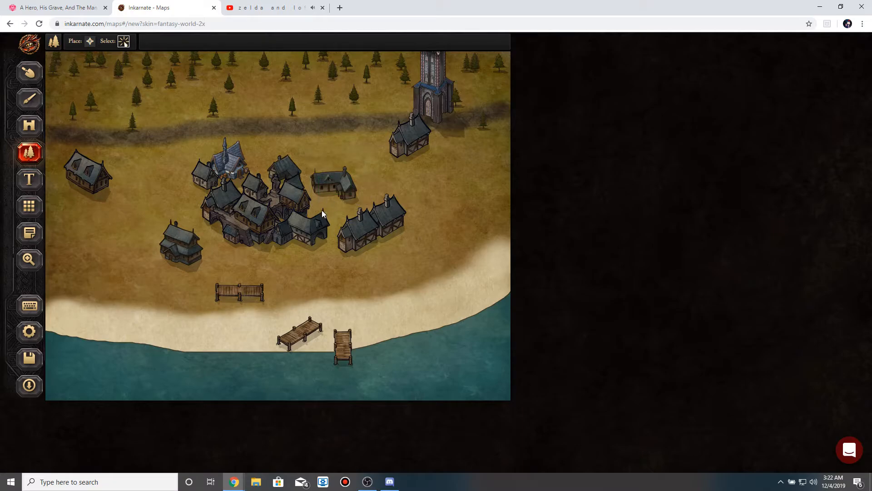
# Group the far western house and the chimneyed house by the clock tower on the cluster's west side, nudging the two-storey house closer.
pyautogui.moveTo(99, 185); pyautogui.dragTo(158, 202)
pyautogui.moveTo(414, 133); pyautogui.dragTo(159, 187)
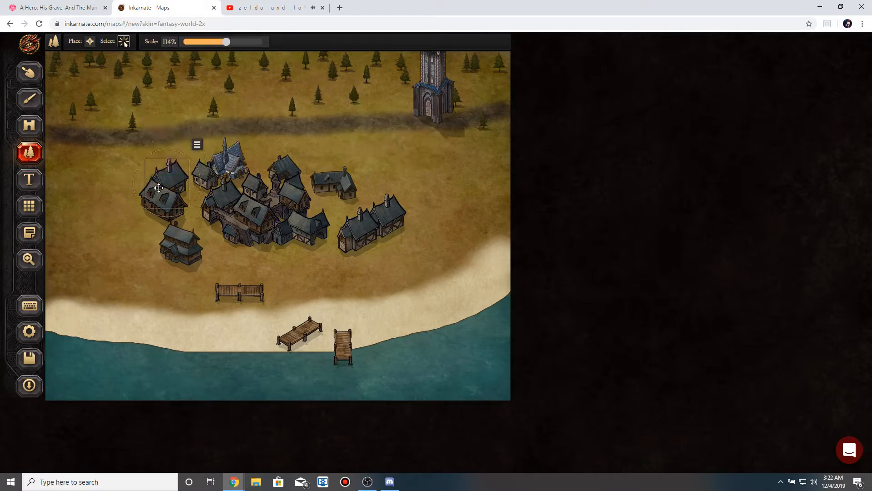
pyautogui.click(260, 156)
pyautogui.moveTo(178, 243); pyautogui.dragTo(187, 239)
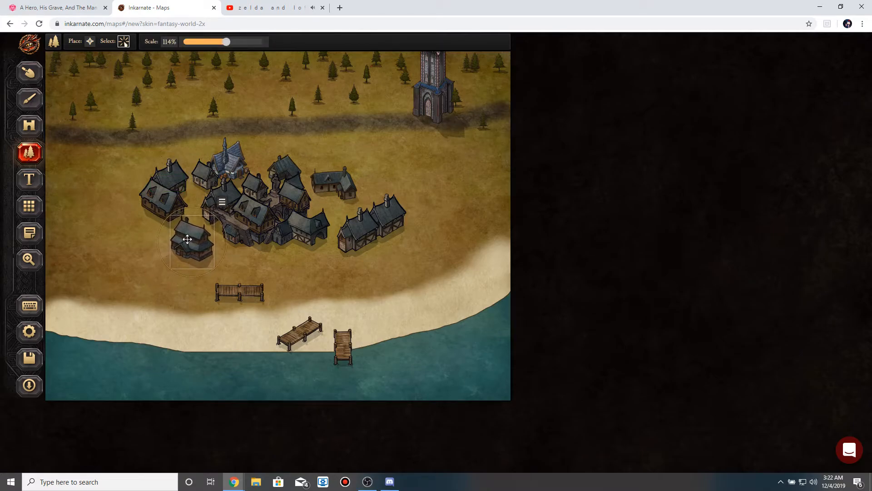
pyautogui.click(339, 155)
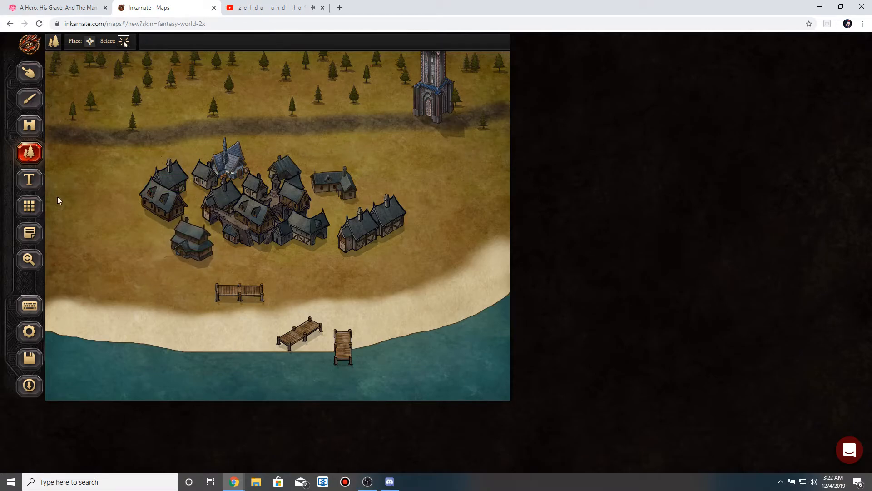
# Move the clock tower from the road to the east side of the town cluster and bring it to the front.
pyautogui.click(29, 125)
pyautogui.click(123, 43)
pyautogui.moveTo(428, 108); pyautogui.dragTo(328, 184)
pyautogui.rightClick(335, 141)
pyautogui.click(327, 129)
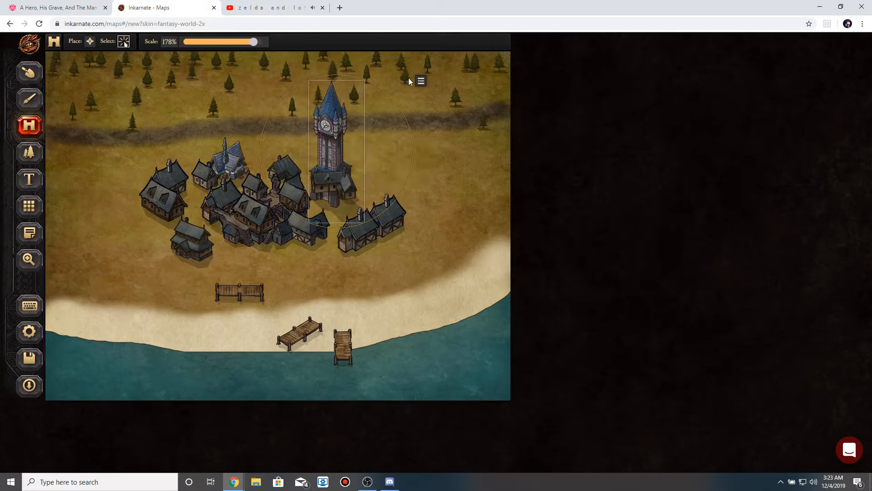
pyautogui.click(421, 81)
pyautogui.click(446, 107)
pyautogui.moveTo(339, 134); pyautogui.dragTo(323, 146)
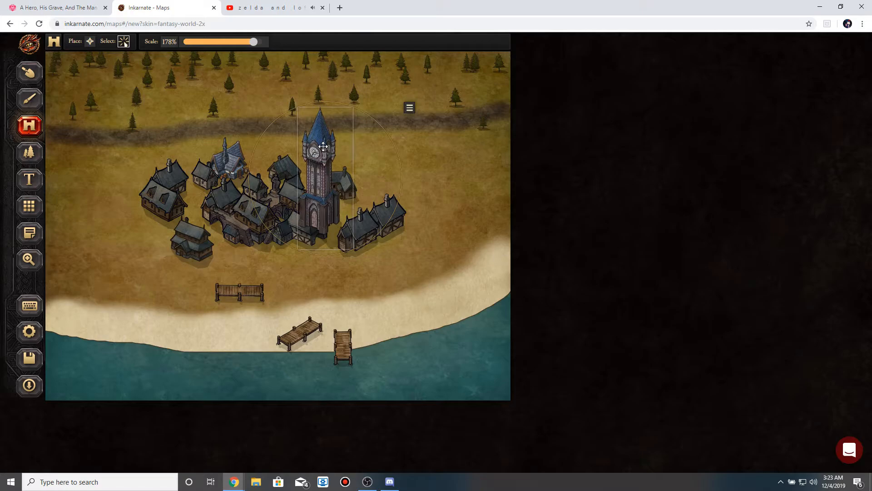
# Bring the town cluster in front of the clock tower and scale the tower to 124%, adjusting its position beside the cluster.
pyautogui.click(239, 233)
pyautogui.click(346, 142)
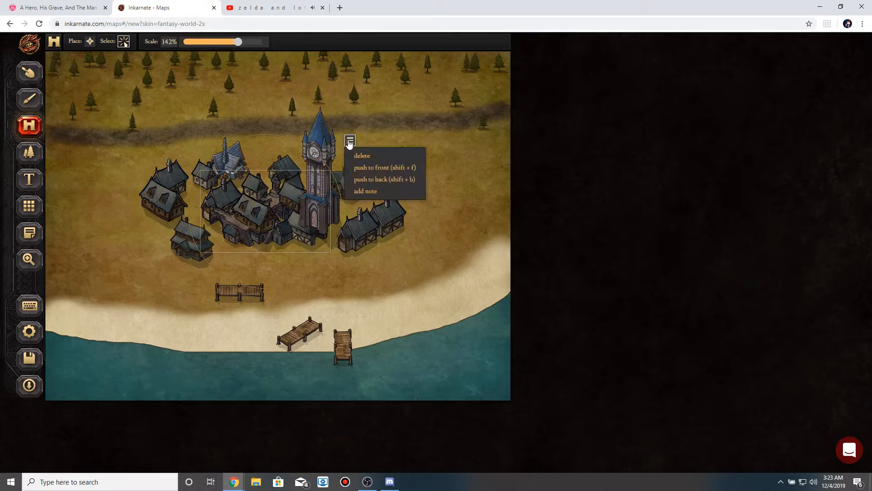
pyautogui.click(364, 156)
pyautogui.click(312, 144)
pyautogui.moveTo(253, 42); pyautogui.dragTo(230, 41)
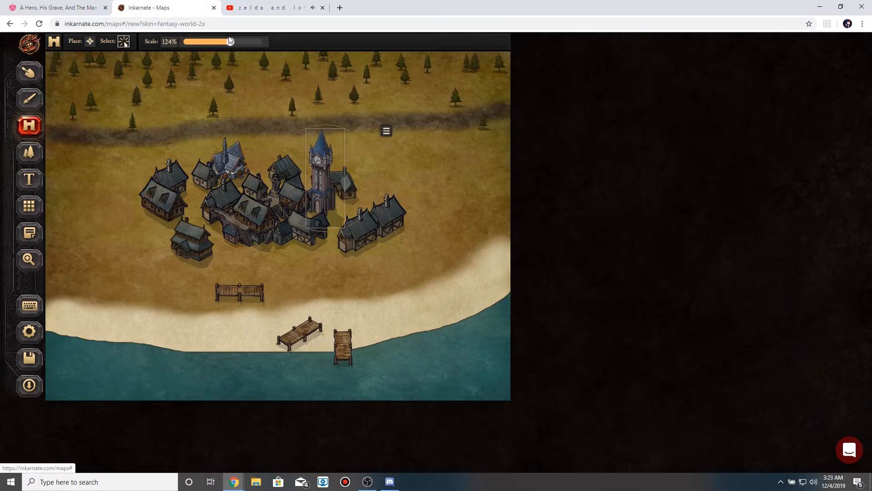
pyautogui.moveTo(311, 156)
pyautogui.mouseDown()
pyautogui.moveTo(306, 173)
pyautogui.moveTo(318, 164)
pyautogui.mouseUp()
# Shift the town cluster slightly west and nudge the clock tower south-west against the cluster's eastern houses.
pyautogui.click(245, 236)
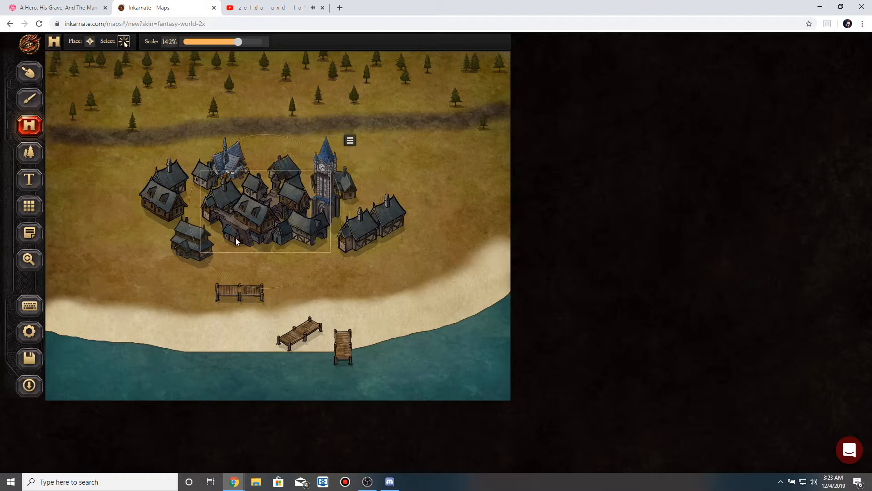
pyautogui.click(349, 140)
pyautogui.moveTo(285, 233); pyautogui.dragTo(287, 208)
pyautogui.click(399, 133)
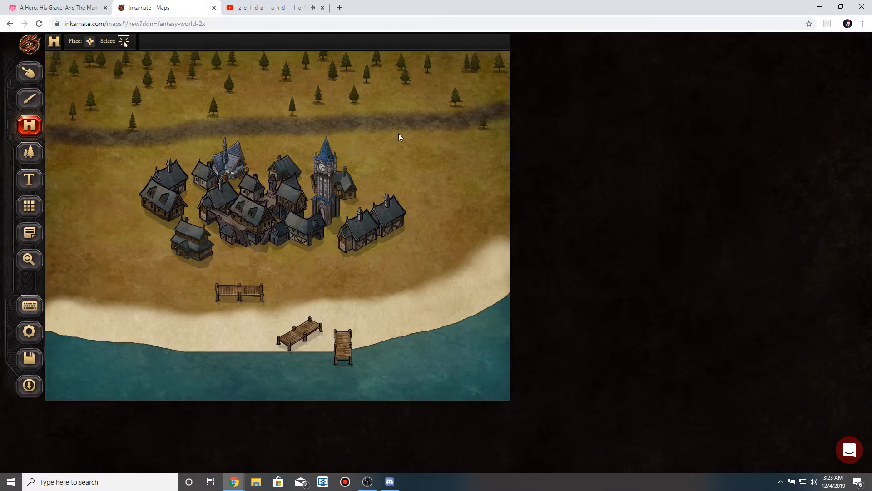
pyautogui.moveTo(330, 158)
pyautogui.mouseDown()
pyautogui.moveTo(314, 171)
pyautogui.moveTo(320, 168)
pyautogui.mouseUp()
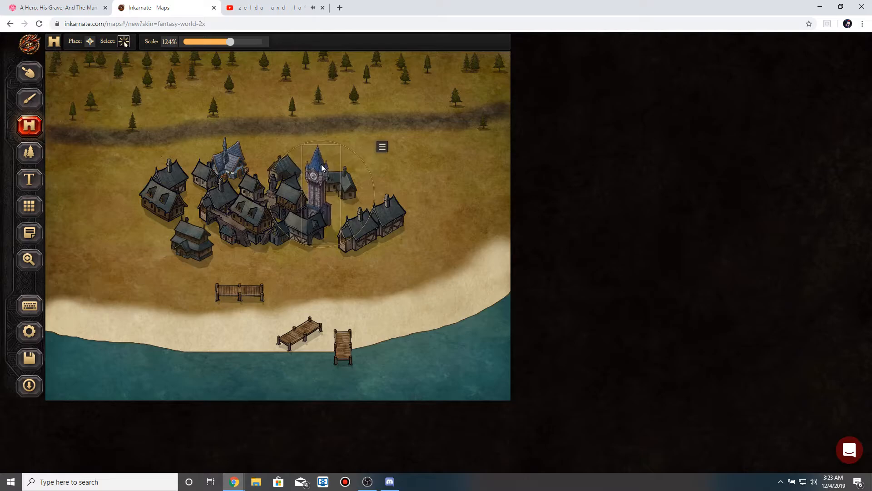
pyautogui.click(409, 123)
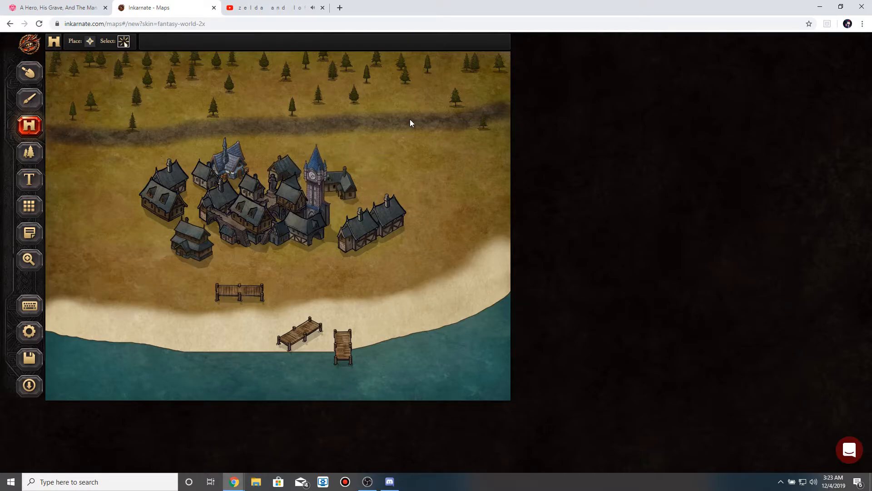
# Bring the clock tower to the front and place it at the southern centre of the town cluster.
pyautogui.moveTo(314, 163); pyautogui.dragTo(286, 200)
pyautogui.click(350, 187)
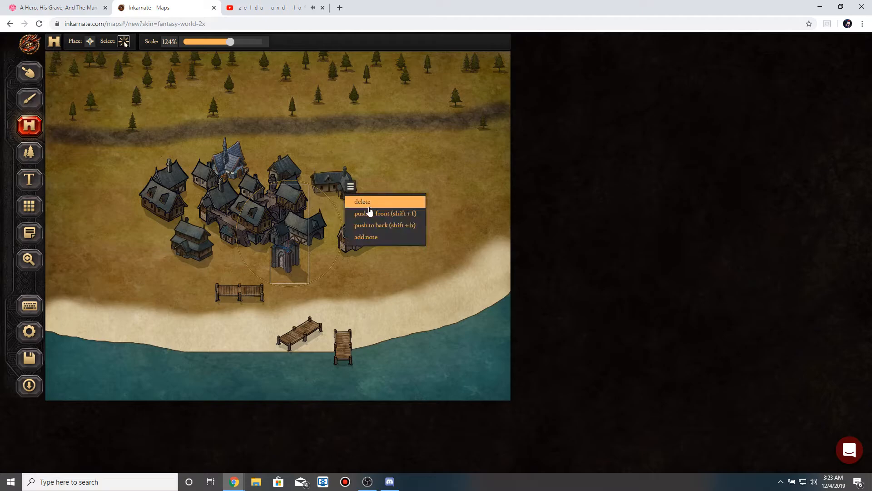
pyautogui.click(363, 216)
pyautogui.moveTo(292, 253); pyautogui.dragTo(275, 239)
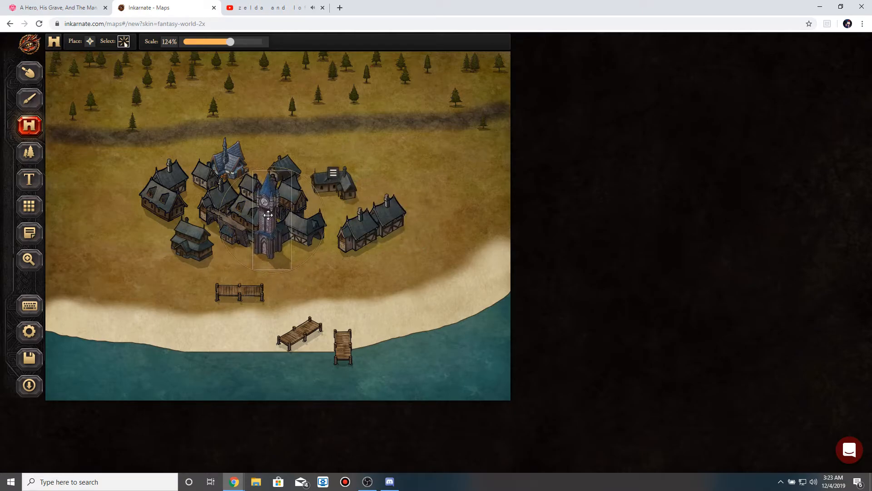
pyautogui.click(378, 121)
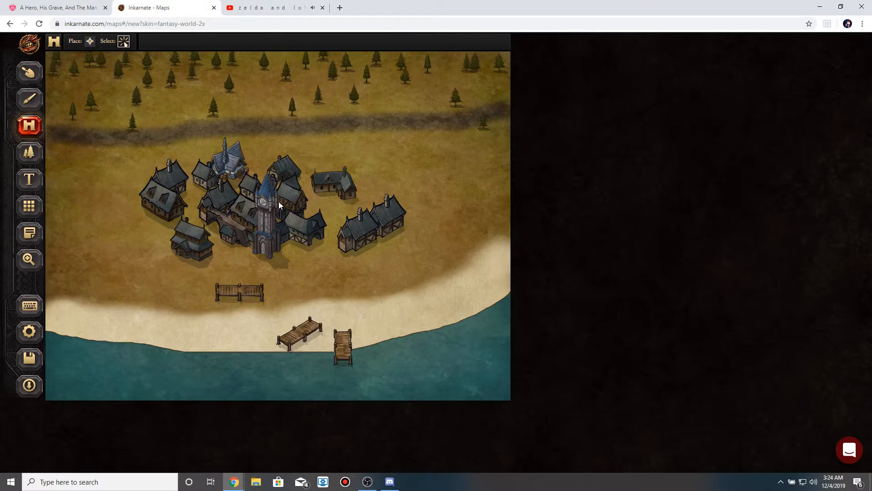
pyautogui.click(29, 99)
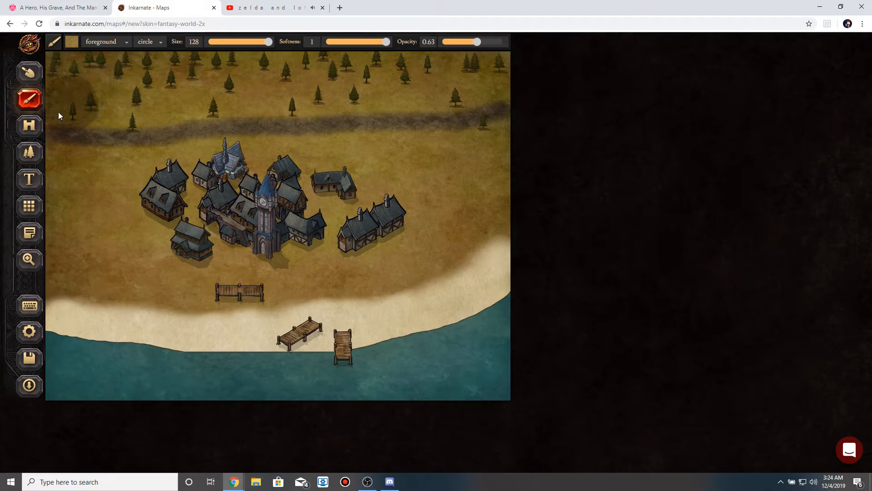
pyautogui.click(30, 151)
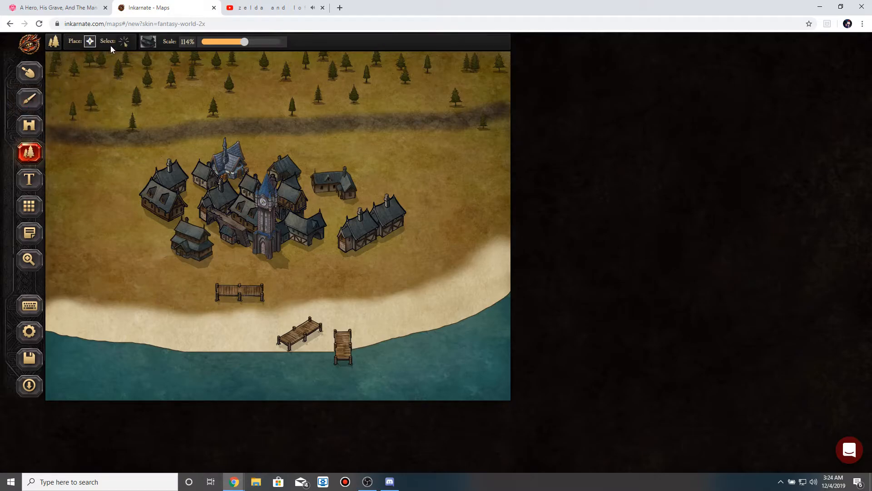
pyautogui.click(123, 41)
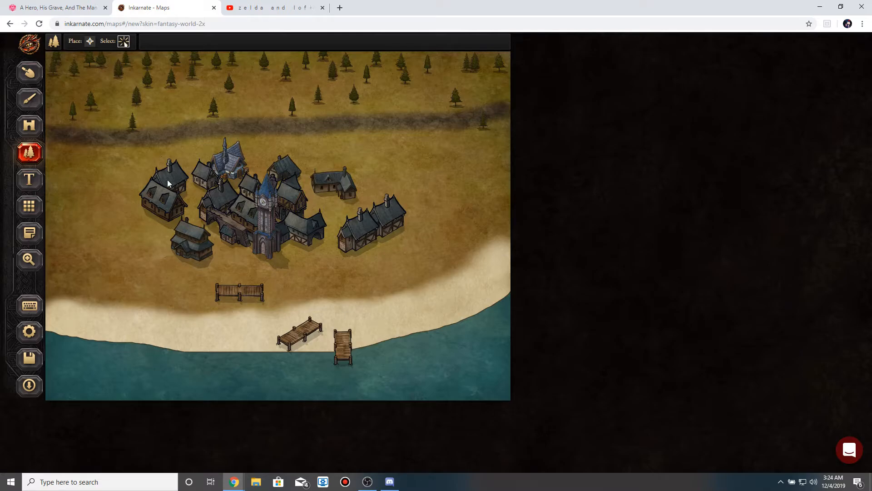
# Move the clock tower from the cluster's southern centre up to its northern side, between the church and the small house.
pyautogui.click(30, 125)
pyautogui.click(123, 42)
pyautogui.click(267, 215)
pyautogui.click(401, 148)
pyautogui.click(276, 188)
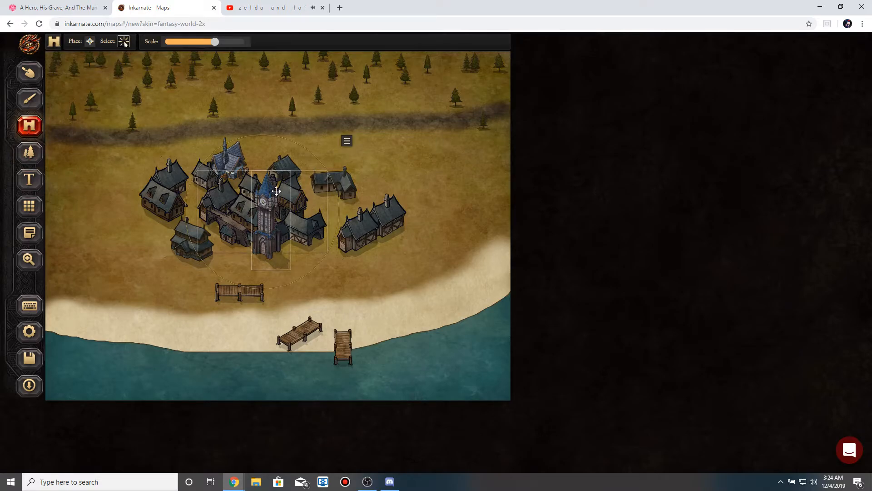
pyautogui.click(346, 130)
pyautogui.click(269, 189)
pyautogui.click(291, 126)
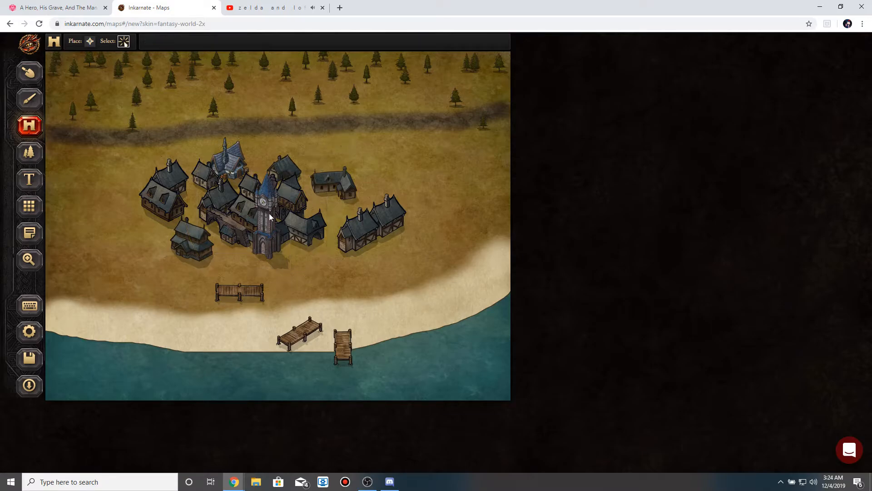
pyautogui.click(270, 247)
pyautogui.moveTo(272, 246); pyautogui.dragTo(273, 197)
pyautogui.click(390, 153)
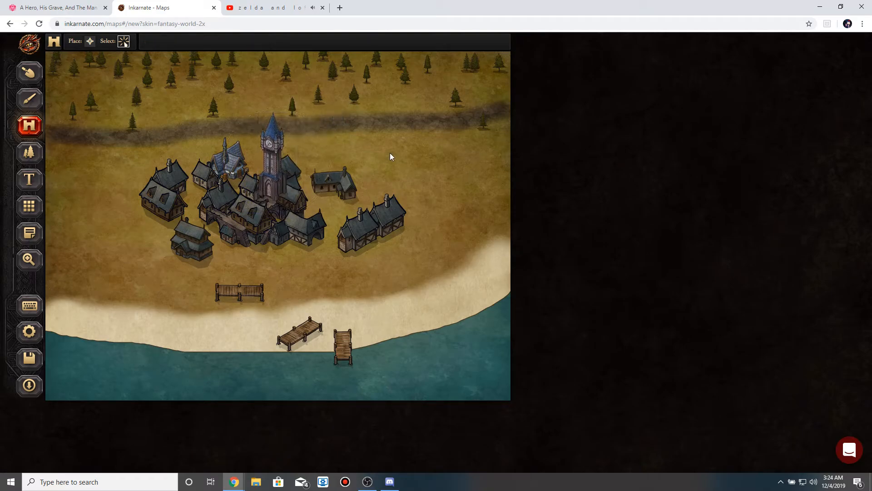
# Bring the town cluster in front of the clock tower standing on its northern side.
pyautogui.click(278, 201)
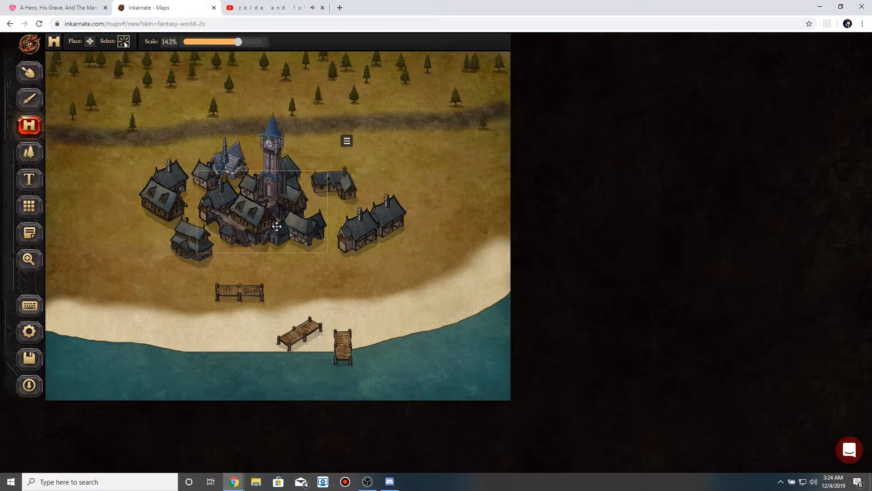
pyautogui.click(346, 142)
pyautogui.click(369, 168)
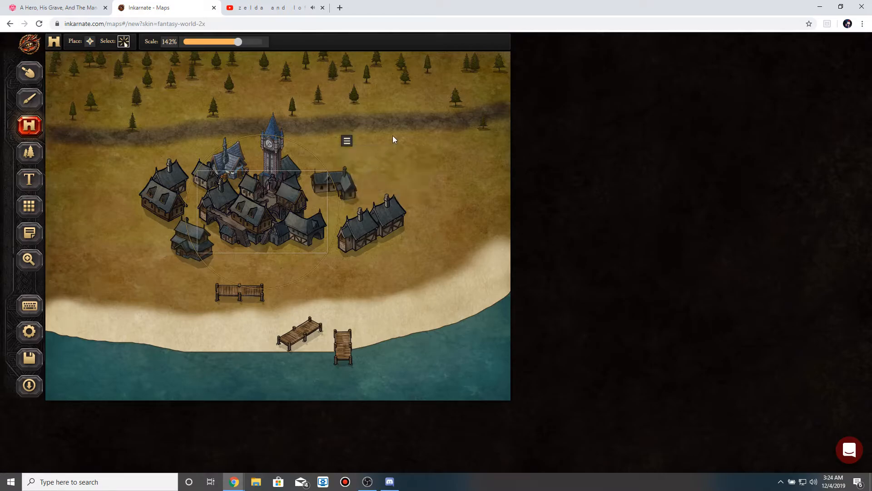
pyautogui.click(393, 135)
# Nudge the clock tower within the cluster's northern side and bring it back to the front.
pyautogui.click(276, 120)
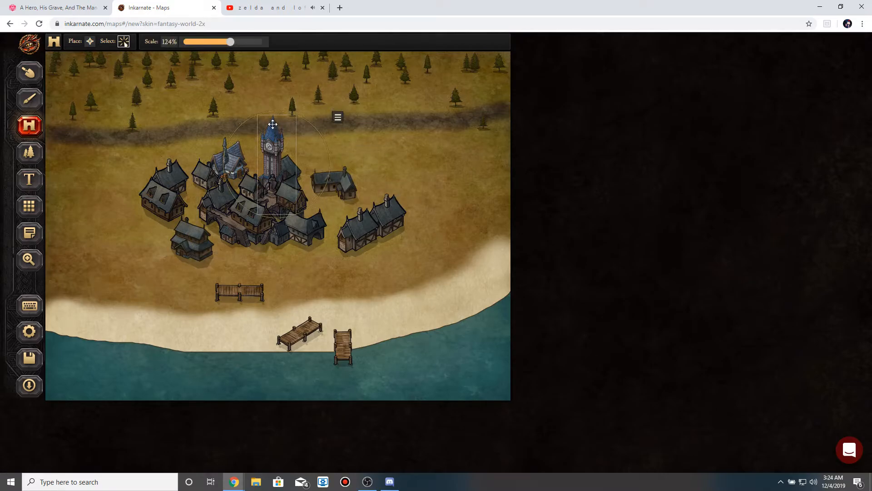
pyautogui.moveTo(271, 120); pyautogui.dragTo(275, 119)
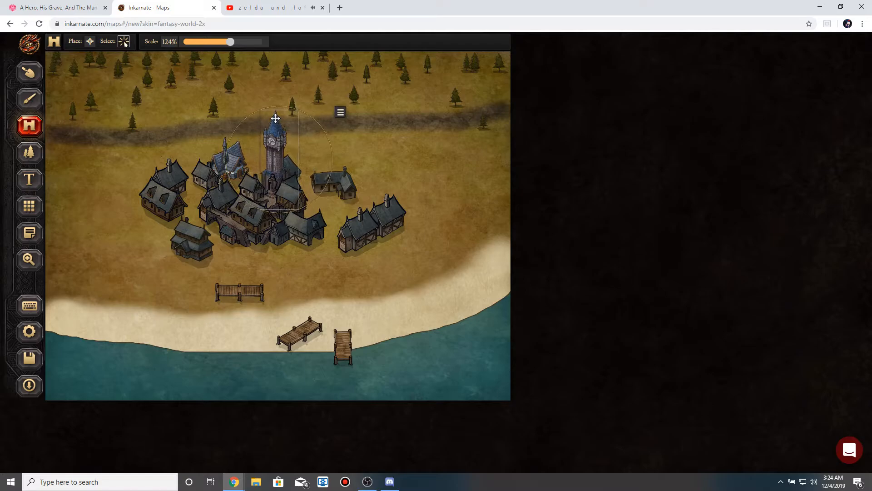
pyautogui.click(341, 112)
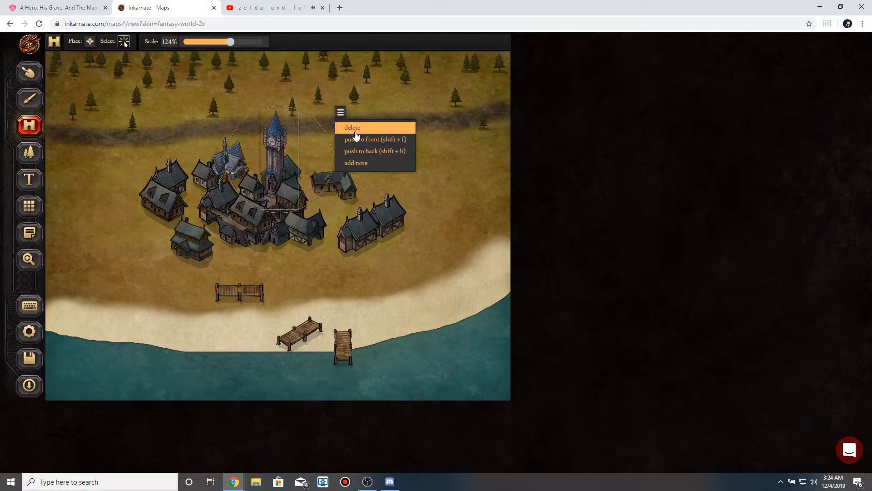
pyautogui.click(359, 138)
pyautogui.moveTo(282, 134); pyautogui.dragTo(277, 134)
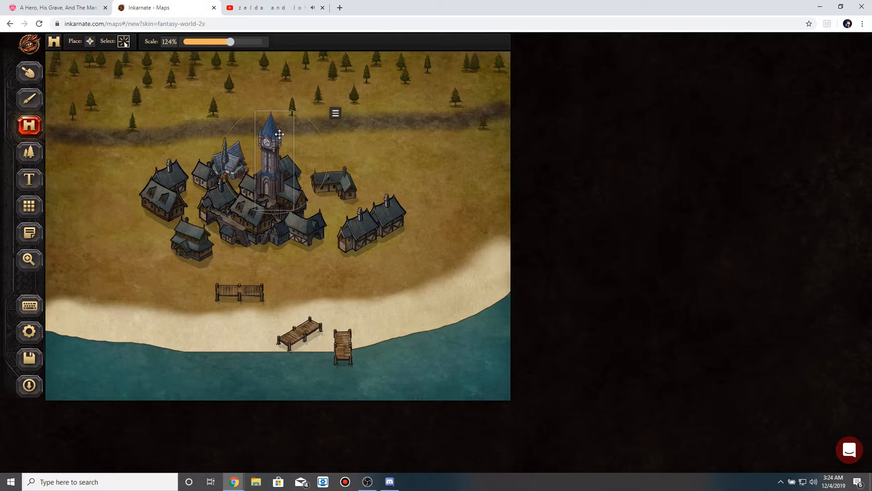
# Try the clock tower north of the cluster, and return it to the southern centre in front of the houses.
pyautogui.click(325, 167)
pyautogui.click(273, 158)
pyautogui.click(362, 140)
pyautogui.click(271, 123)
pyautogui.moveTo(271, 126); pyautogui.dragTo(273, 93)
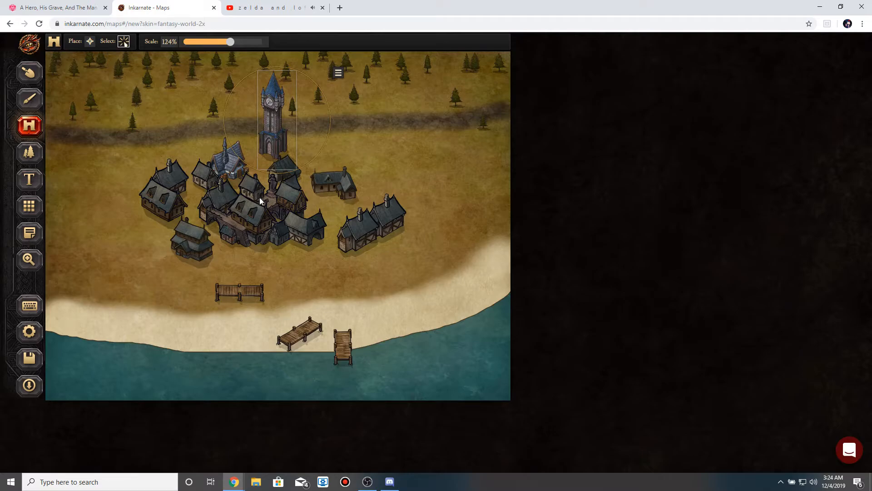
pyautogui.moveTo(276, 102); pyautogui.dragTo(268, 203)
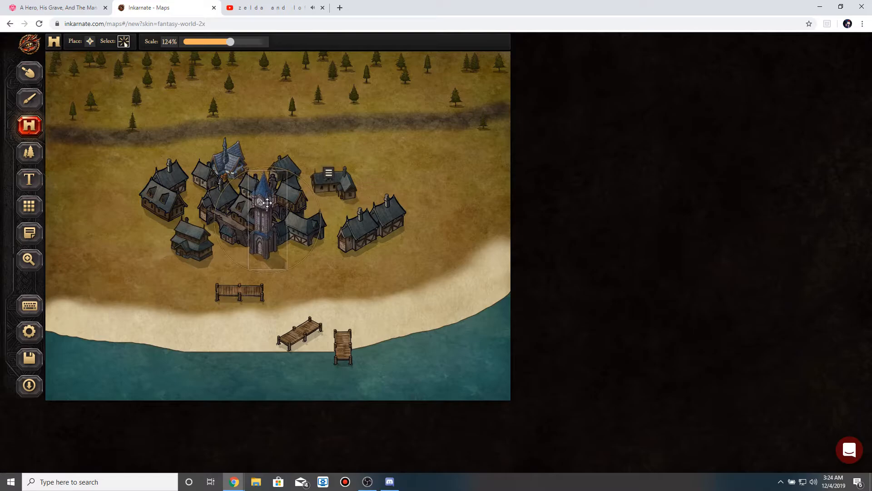
pyautogui.click(399, 149)
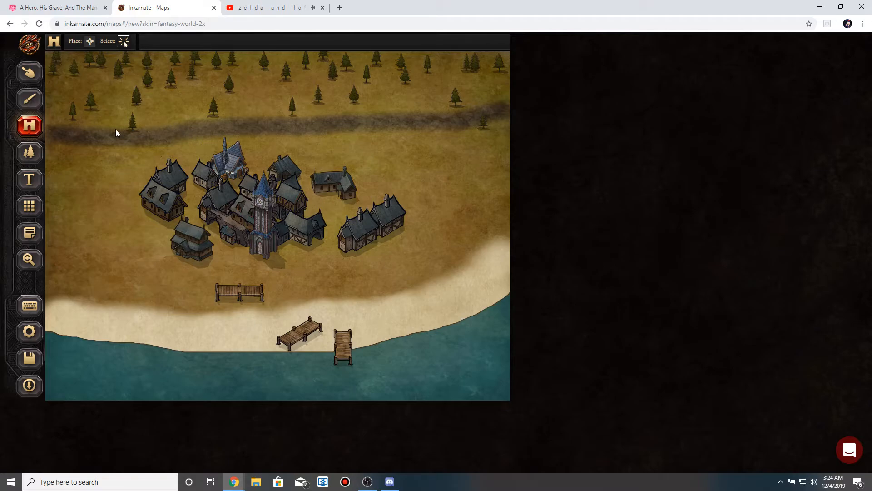
# Paint narrow dark paths around the town buildings and up to the main road with a size 30 brush at 0.65 opacity.
pyautogui.click(29, 99)
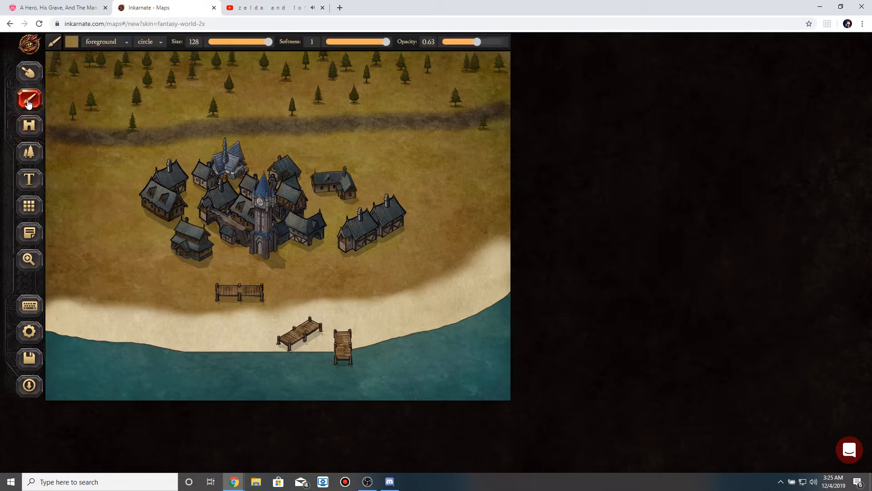
pyautogui.click(72, 44)
pyautogui.scroll(-6, 261, 241)
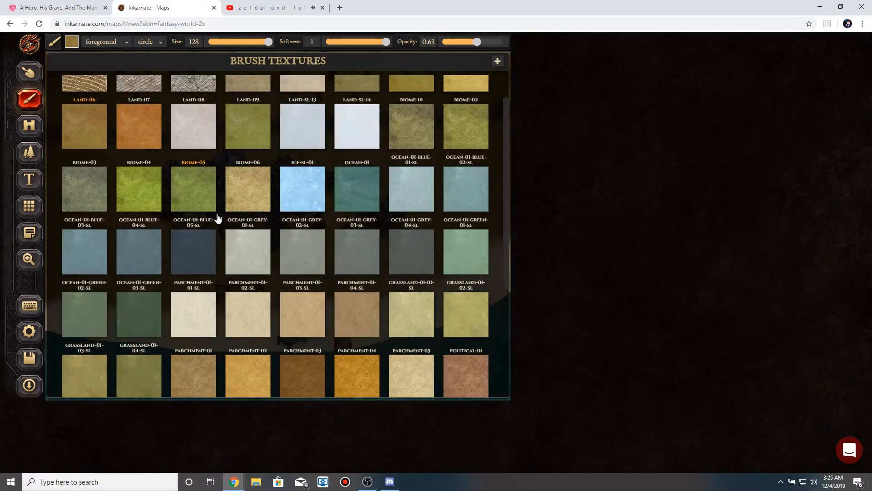
pyautogui.click(260, 371)
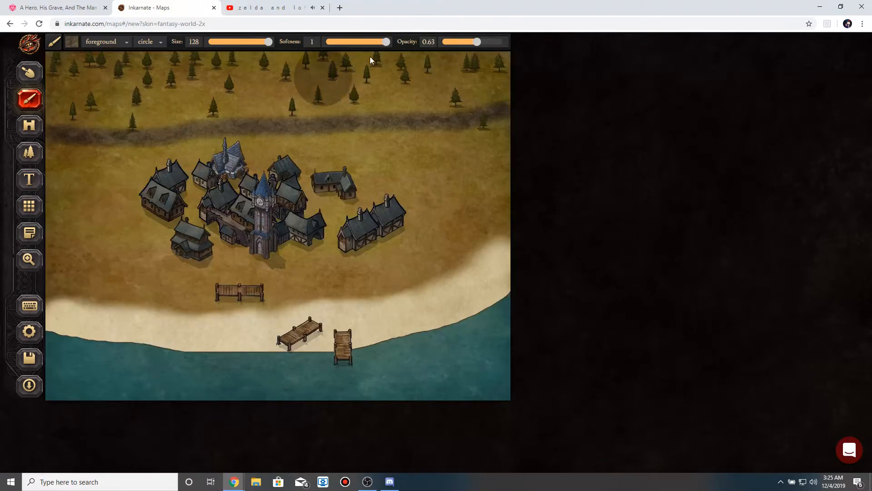
pyautogui.moveTo(470, 45); pyautogui.dragTo(458, 43)
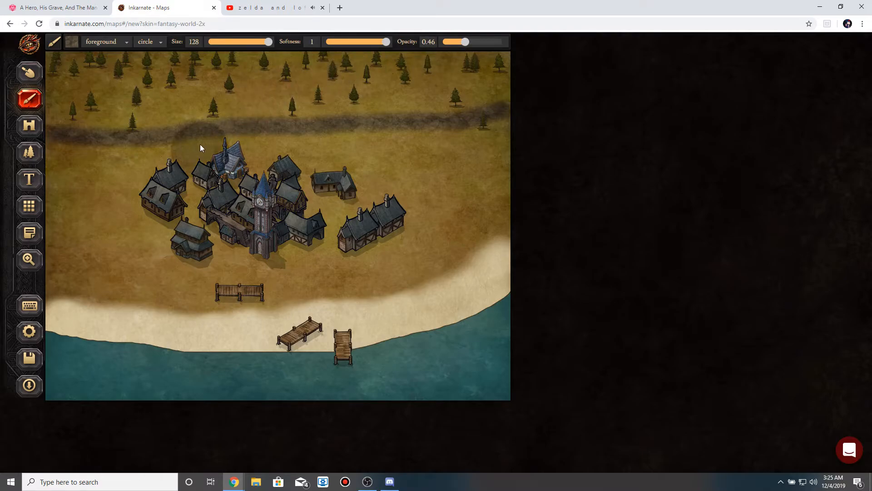
pyautogui.moveTo(268, 42); pyautogui.dragTo(223, 42)
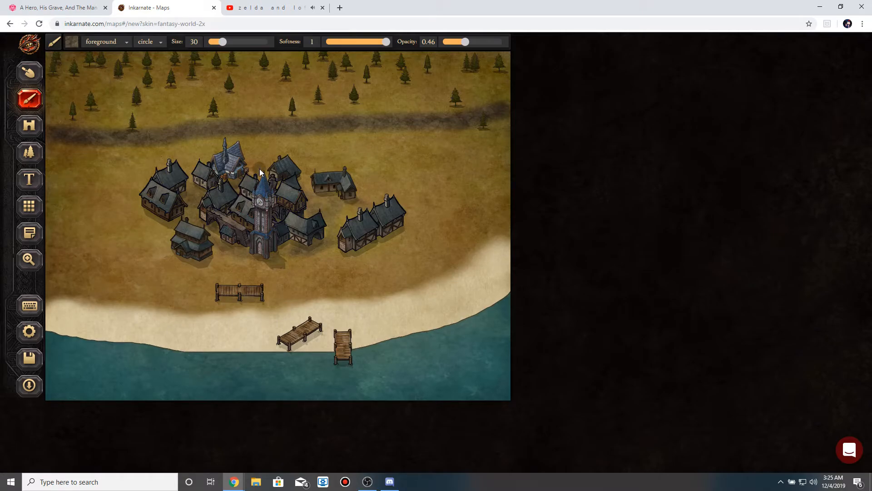
pyautogui.moveTo(471, 44); pyautogui.dragTo(481, 44)
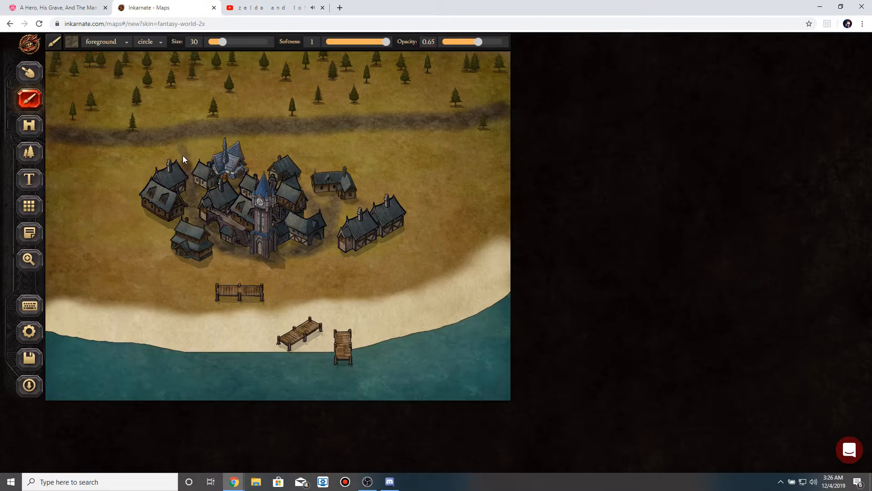
pyautogui.moveTo(179, 144); pyautogui.dragTo(204, 182)
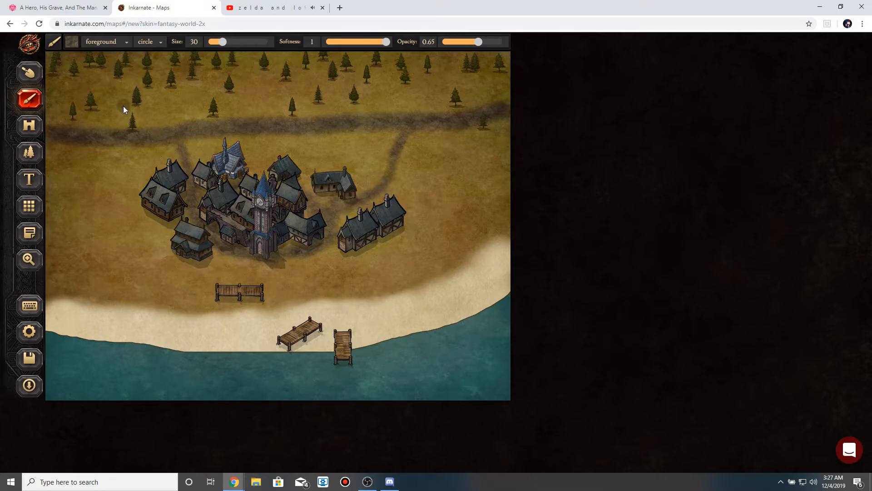
# Place four Market pattern stalls at 114% scale in a diagonal row southeast of the town, just above the beach.
pyautogui.click(29, 125)
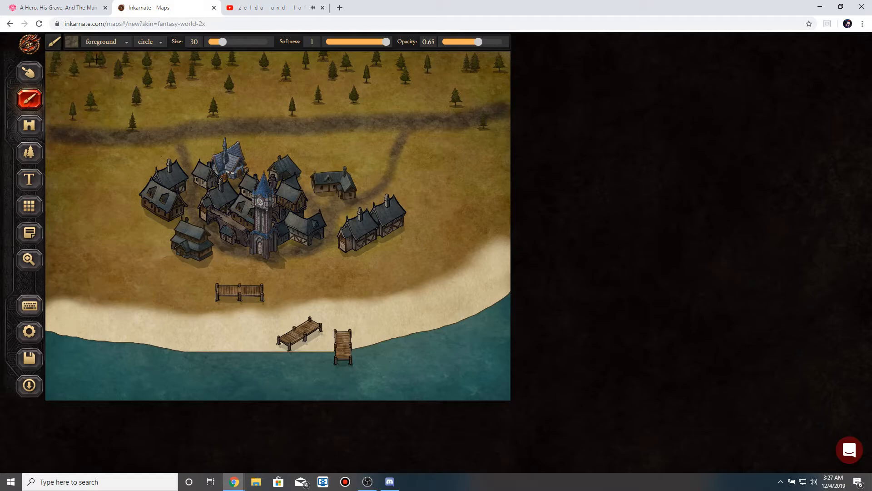
pyautogui.click(143, 44)
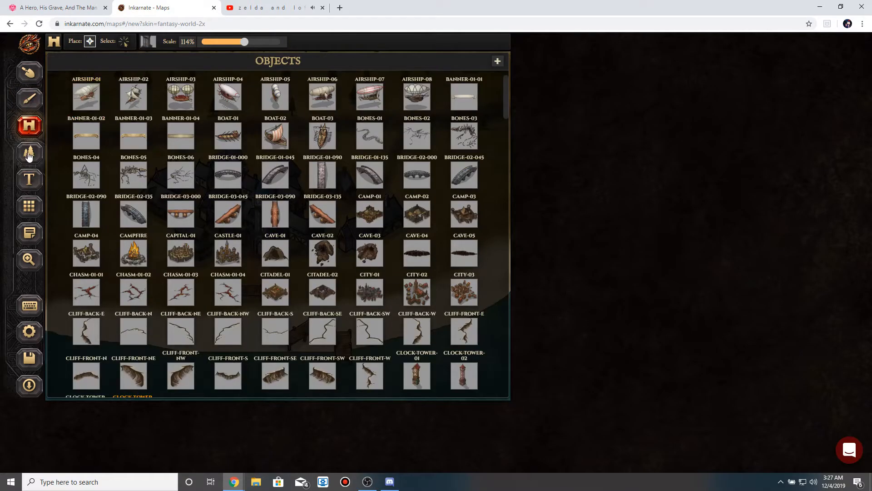
pyautogui.click(29, 152)
pyautogui.click(143, 44)
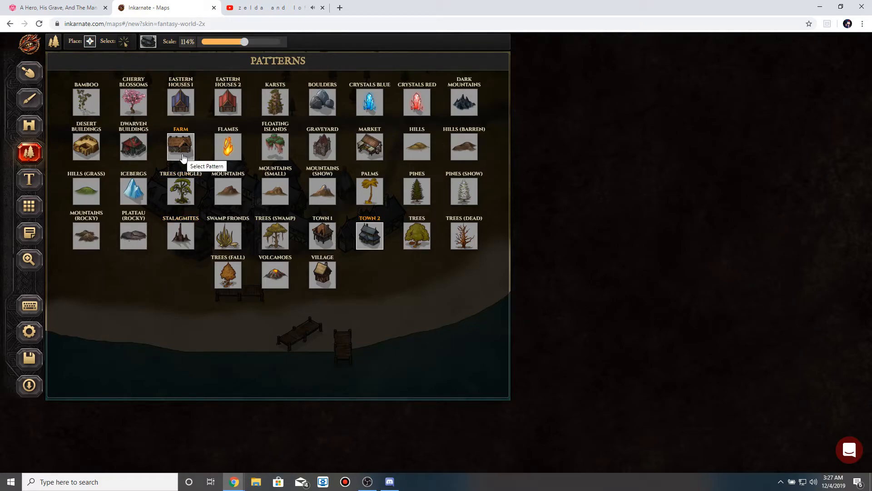
pyautogui.click(365, 148)
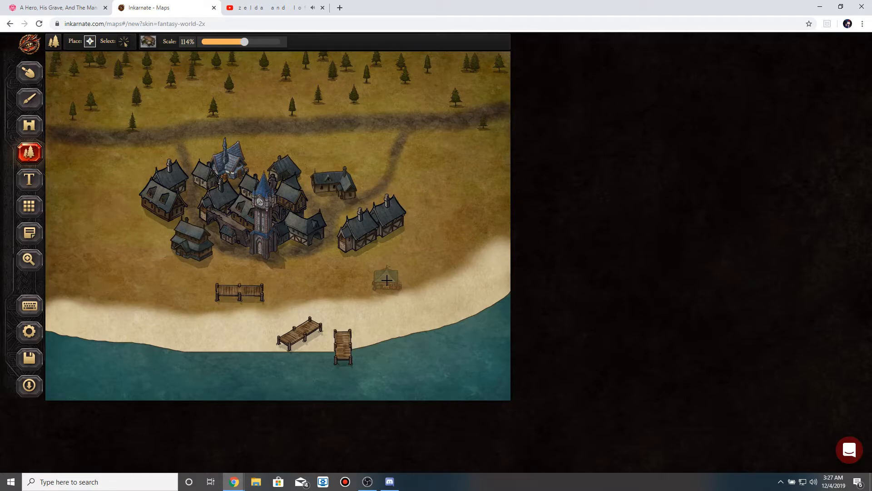
pyautogui.click(364, 277)
pyautogui.click(403, 254)
pyautogui.click(434, 241)
pyautogui.click(459, 222)
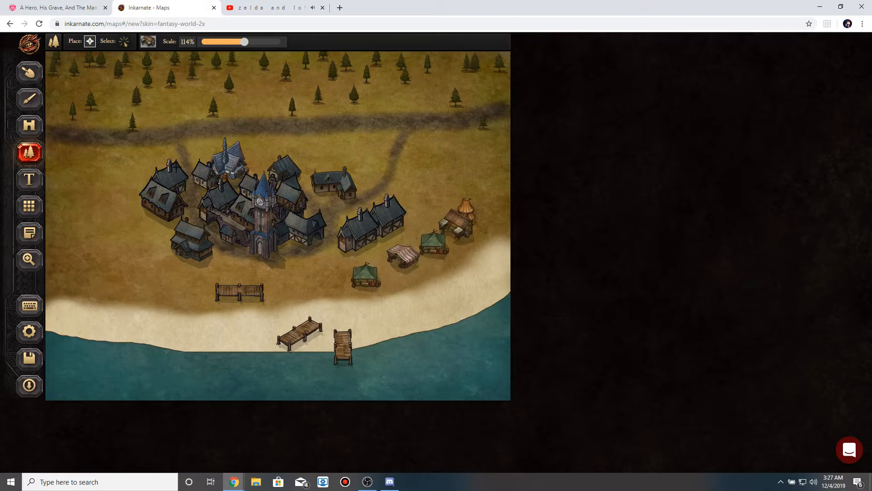
# Scatter six Boulders pattern rocks at 32% scale among the northern trees and along the map's western edge.
pyautogui.click(151, 41)
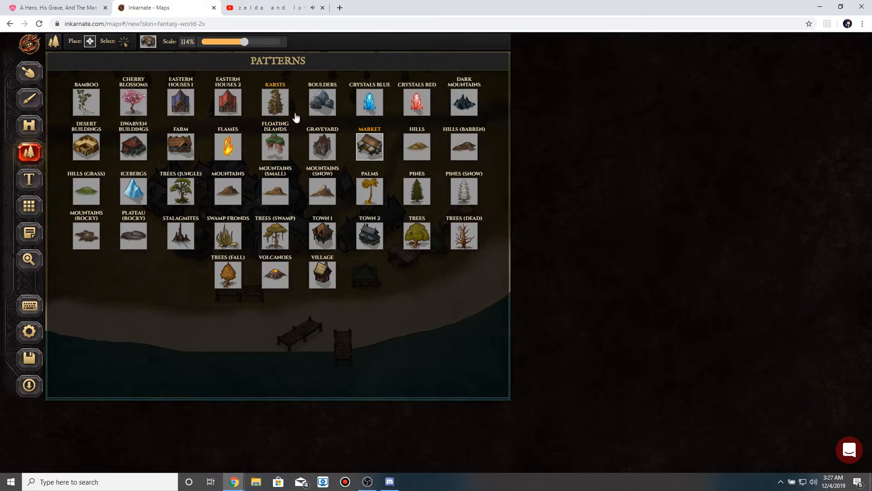
pyautogui.click(322, 102)
pyautogui.moveTo(240, 39); pyautogui.dragTo(209, 41)
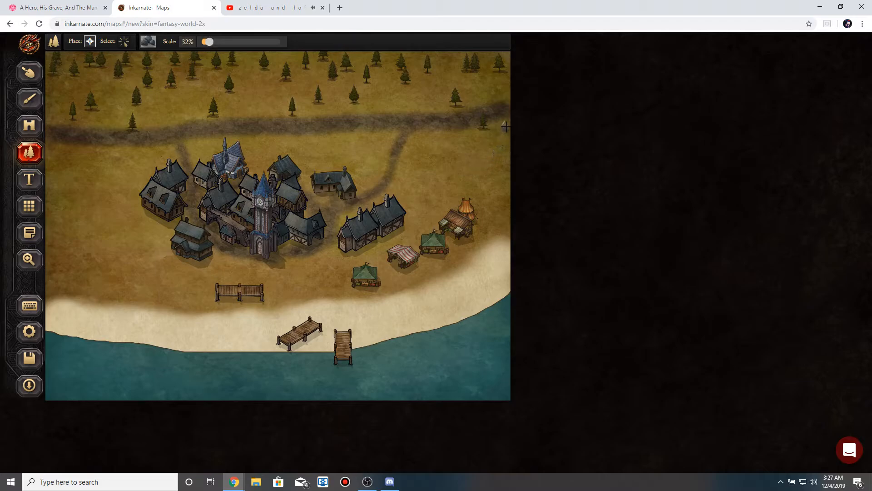
pyautogui.click(504, 81)
pyautogui.click(446, 58)
pyautogui.click(264, 85)
pyautogui.click(252, 57)
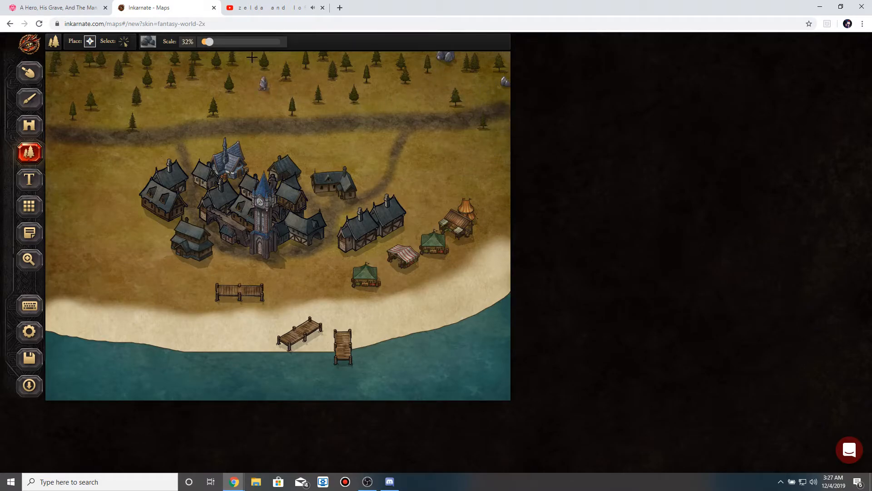
pyautogui.click(58, 103)
pyautogui.click(47, 174)
# Place a Ship-02-01 object at 93% scale in the water just east of the vertical dock.
pyautogui.click(148, 41)
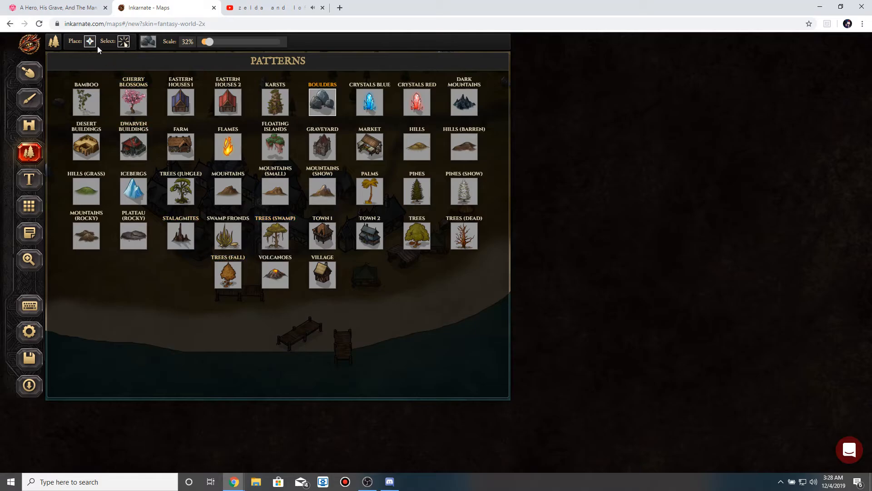
pyautogui.click(32, 136)
pyautogui.click(148, 43)
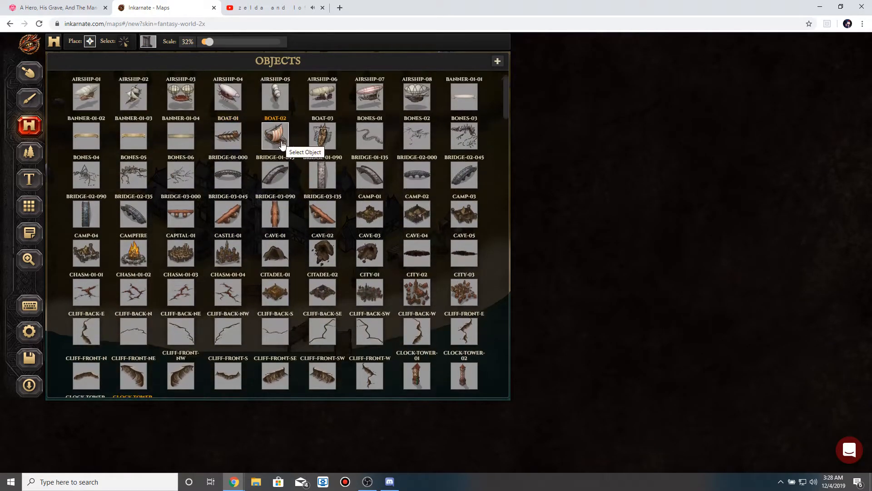
pyautogui.scroll(-6, 239, 142)
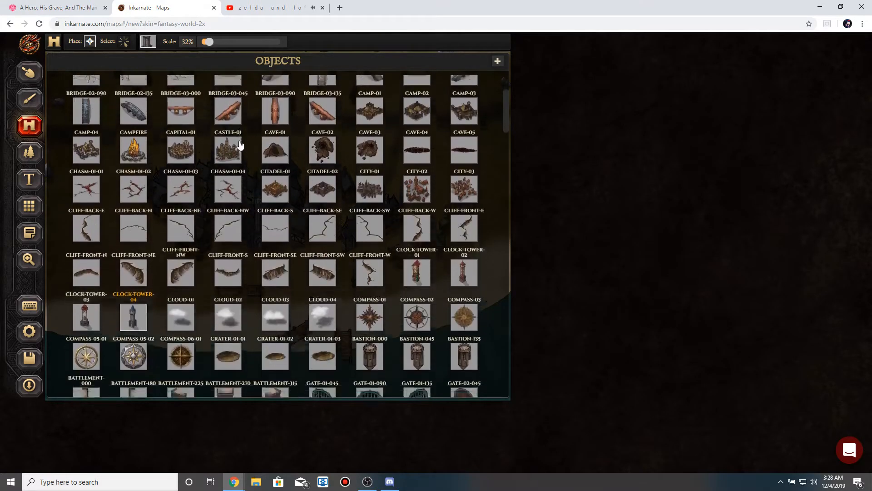
pyautogui.scroll(-7, 240, 145)
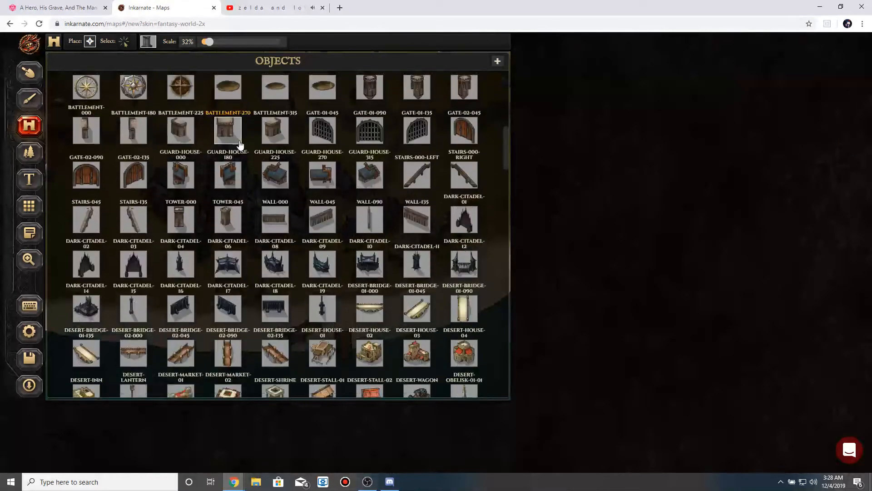
pyautogui.scroll(-4, 240, 145)
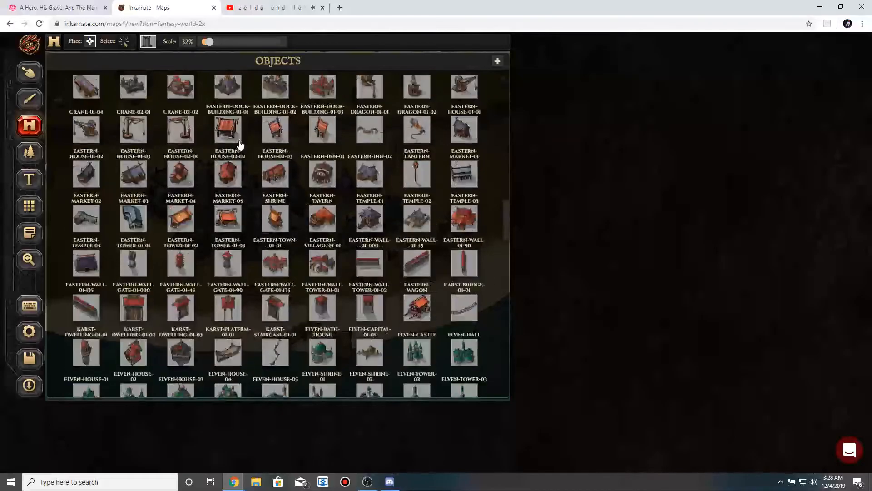
pyautogui.scroll(1, 240, 145)
pyautogui.scroll(-12, 240, 144)
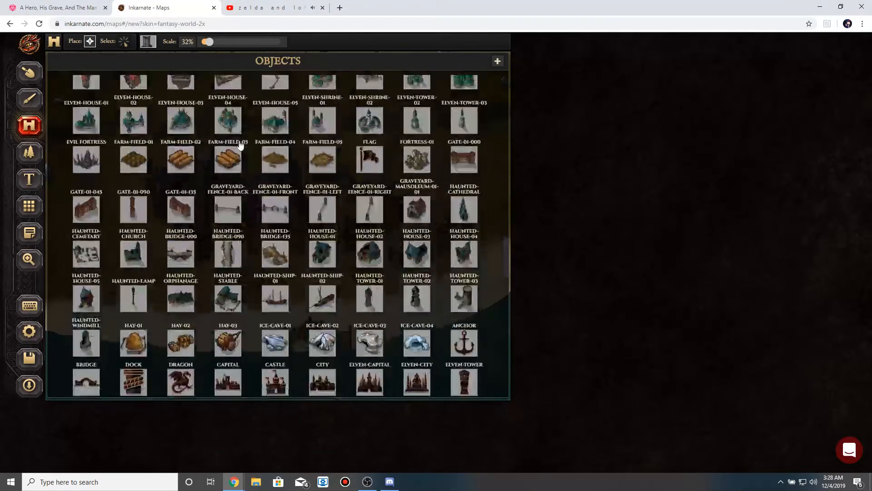
pyautogui.scroll(-3, 240, 144)
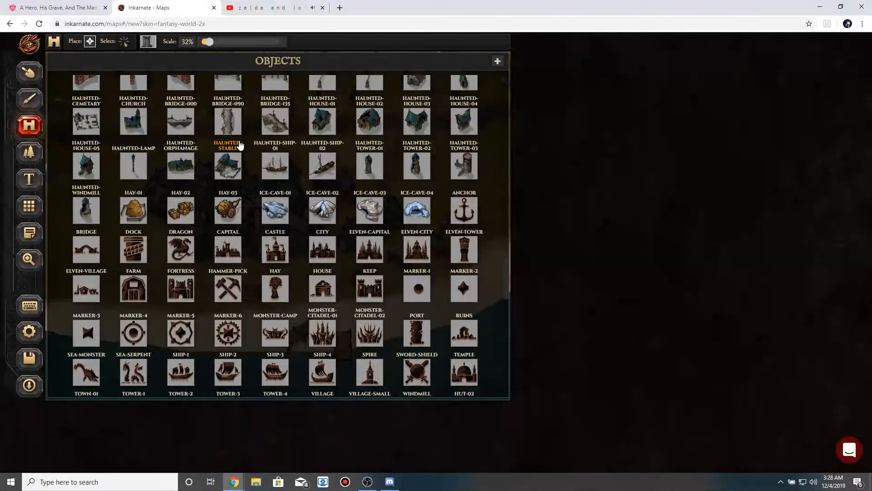
pyautogui.scroll(-7, 240, 145)
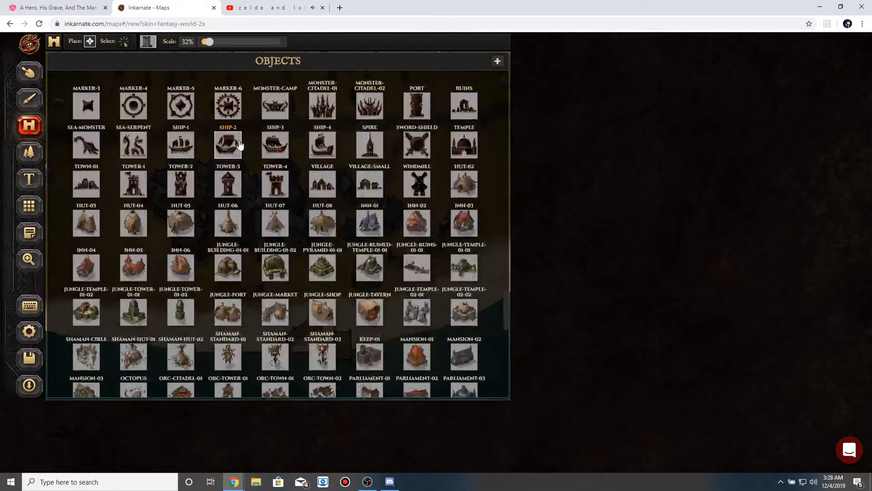
pyautogui.scroll(-4, 240, 145)
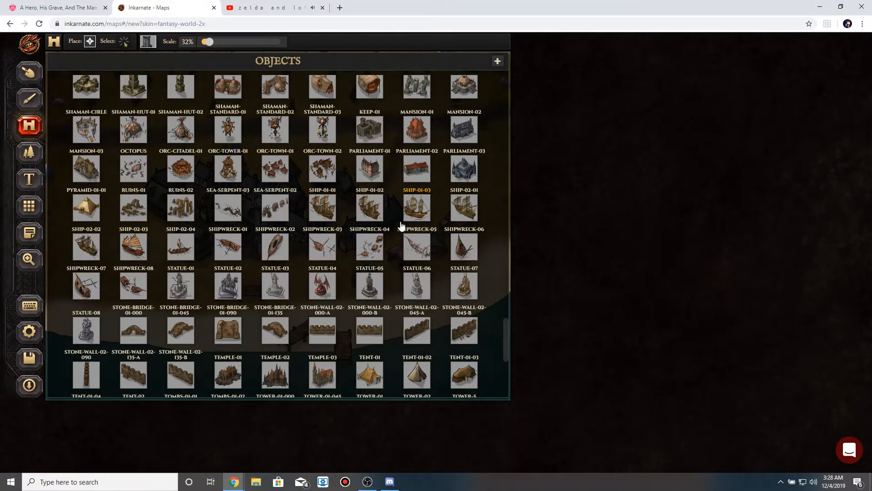
pyautogui.click(459, 214)
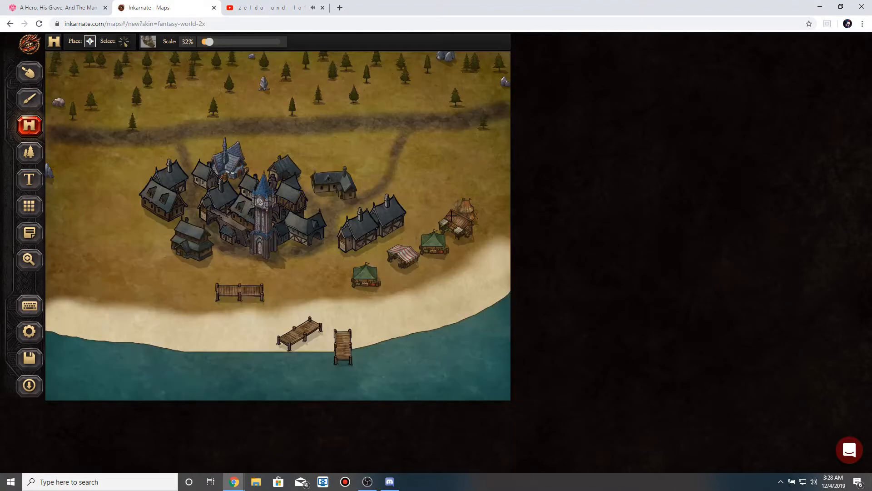
pyautogui.moveTo(208, 41); pyautogui.dragTo(235, 42)
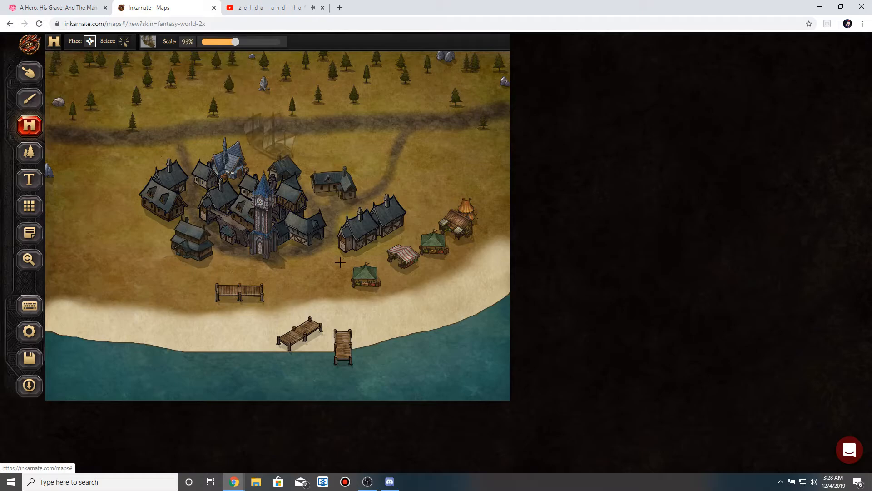
pyautogui.click(397, 363)
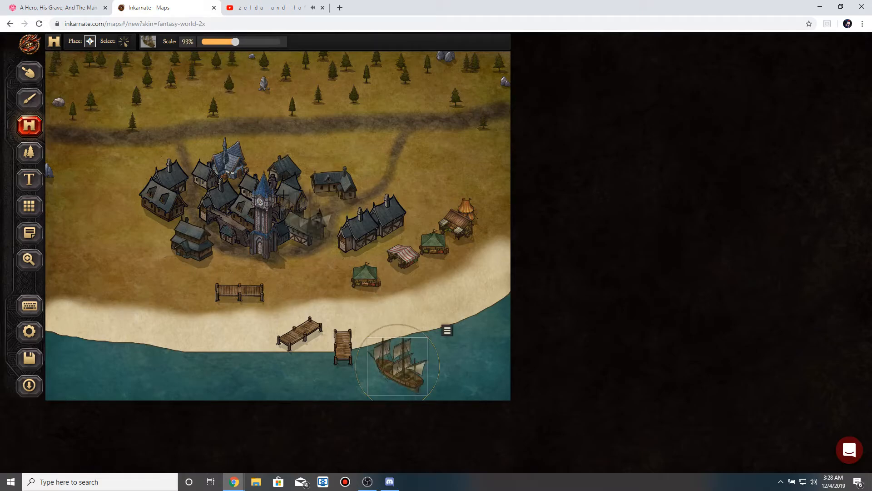
# Compare the other ship objects and place Ship-01-01 at 93% scale in the water southwest of the angled dock.
pyautogui.click(146, 42)
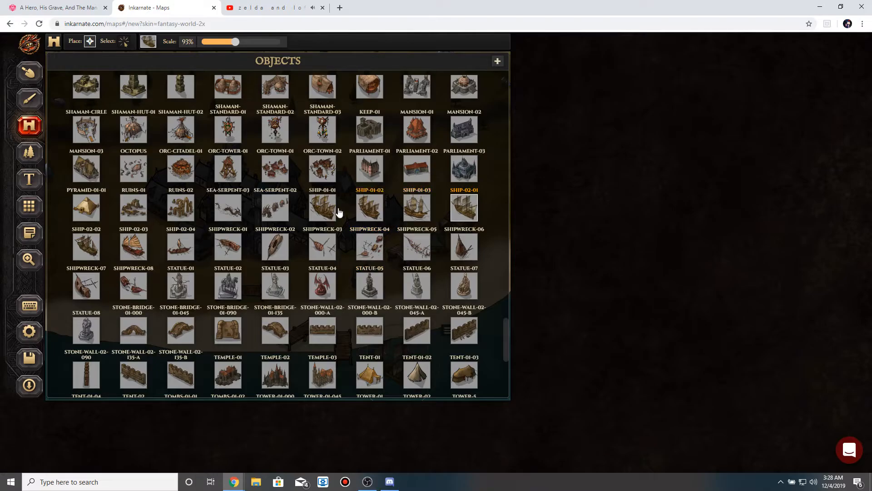
pyautogui.click(305, 223)
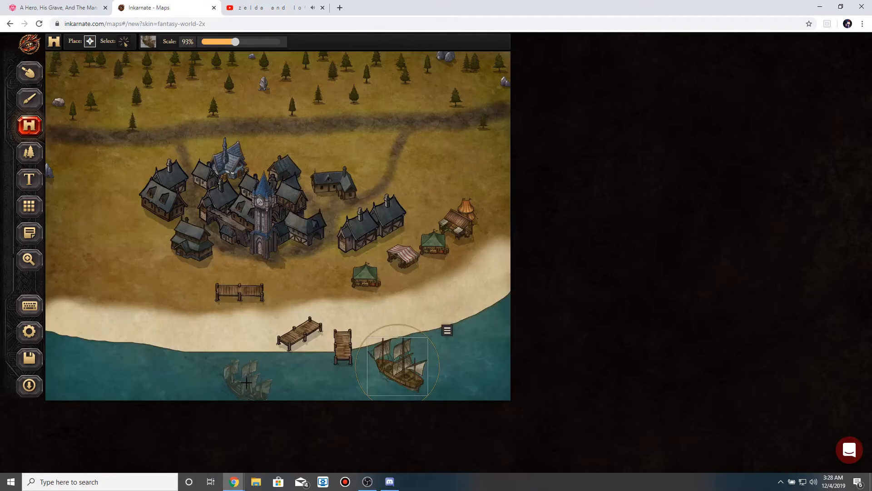
pyautogui.click(144, 44)
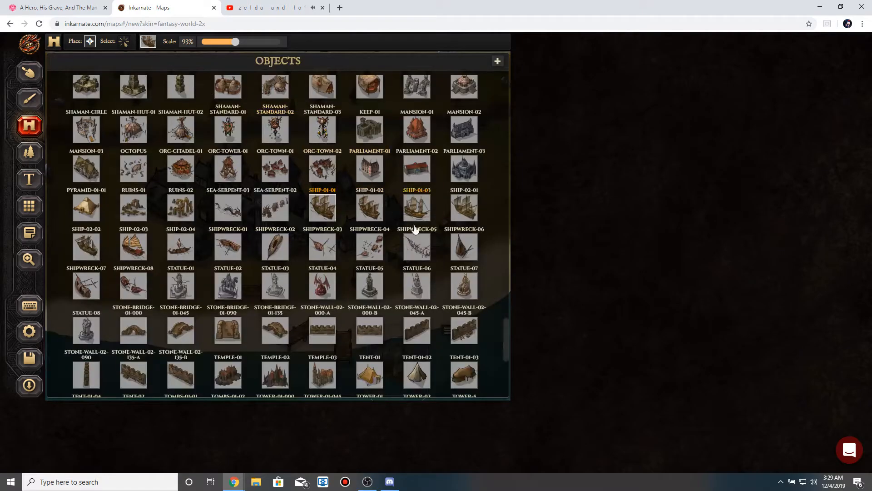
pyautogui.click(442, 220)
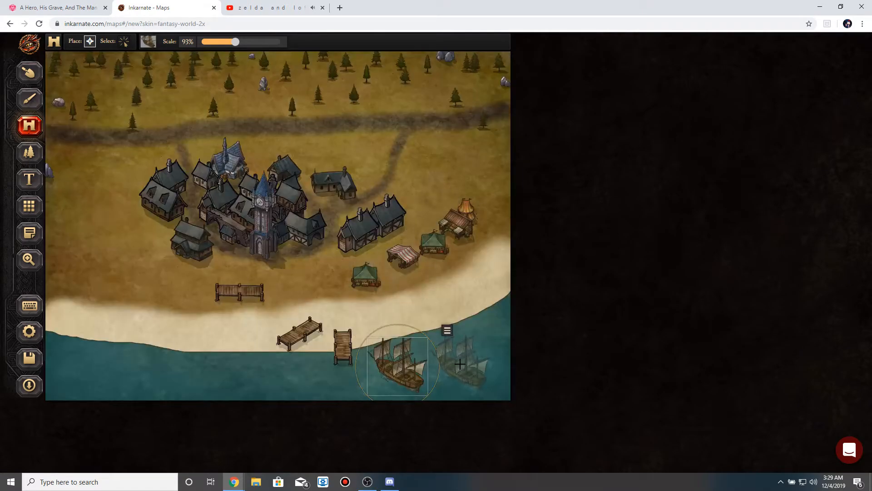
pyautogui.click(148, 41)
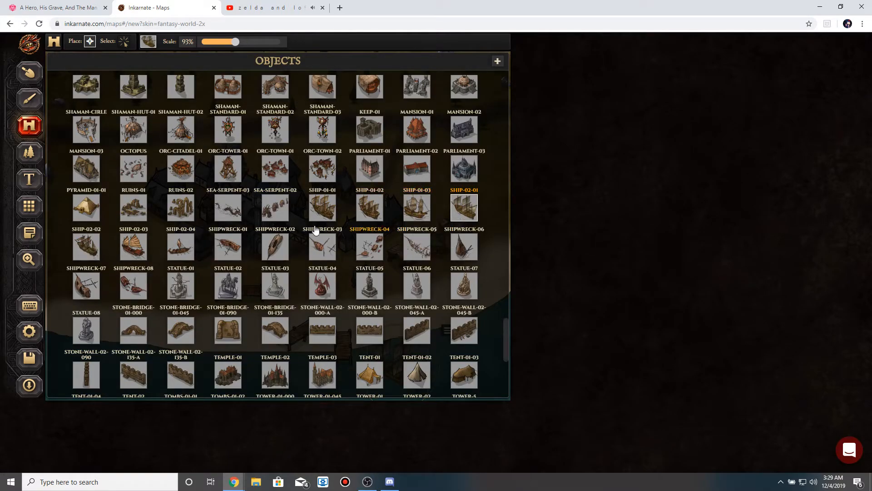
pyautogui.scroll(-1, 288, 234)
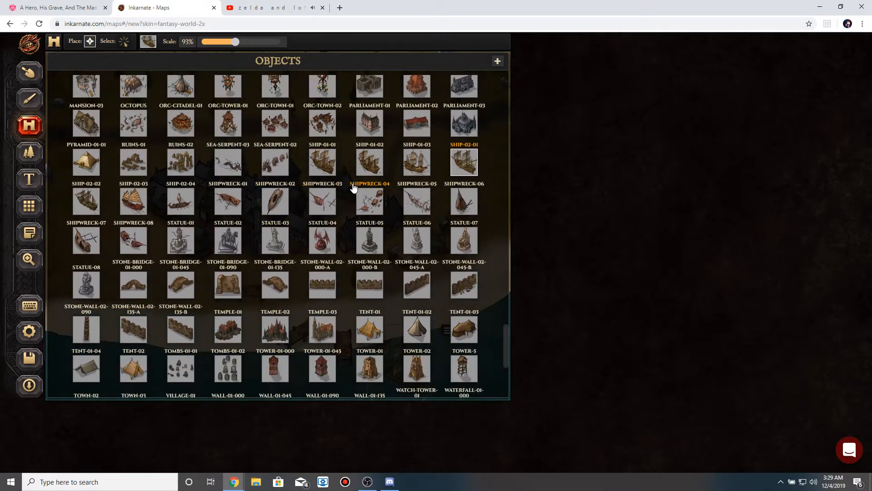
pyautogui.click(416, 162)
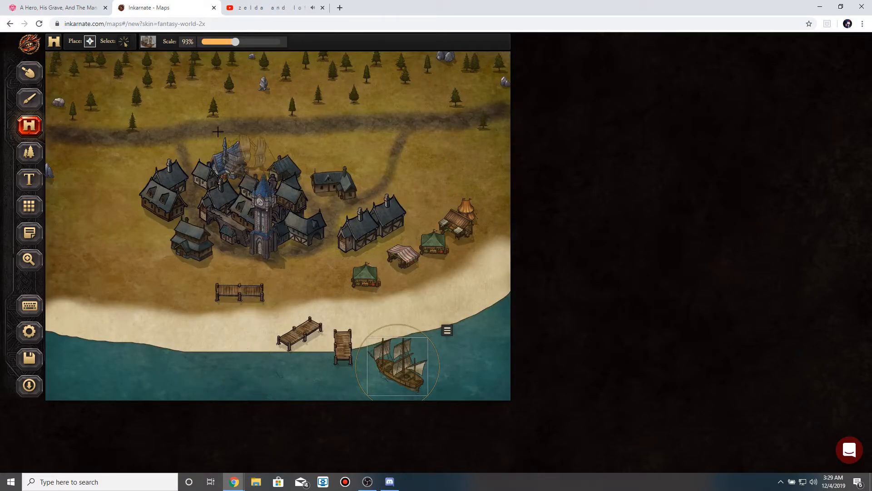
pyautogui.click(150, 44)
pyautogui.scroll(-5, 328, 215)
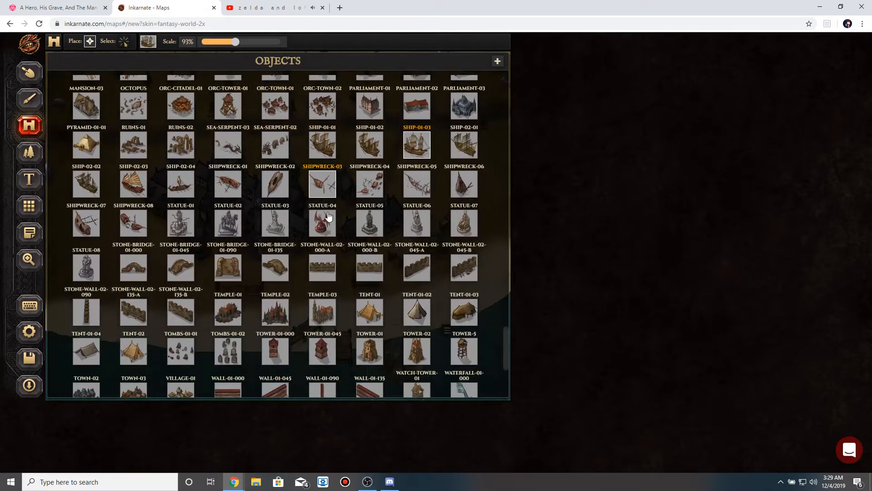
pyautogui.scroll(10, 329, 214)
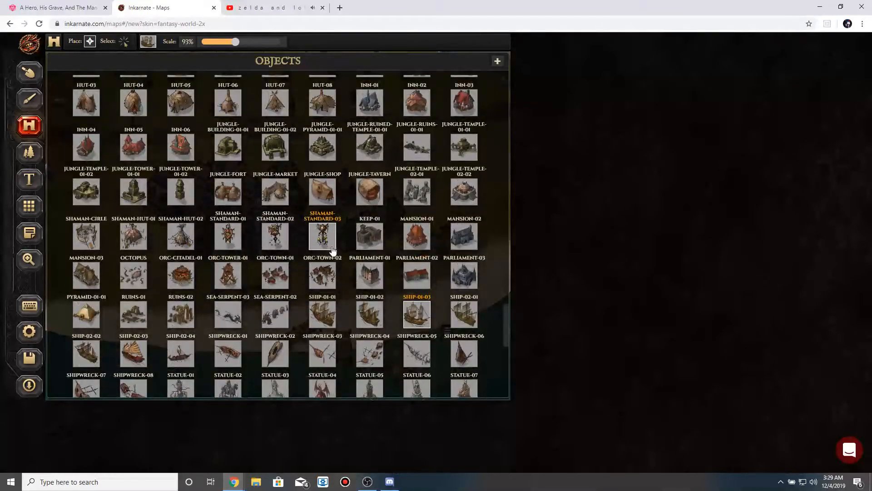
pyautogui.click(324, 314)
pyautogui.click(261, 368)
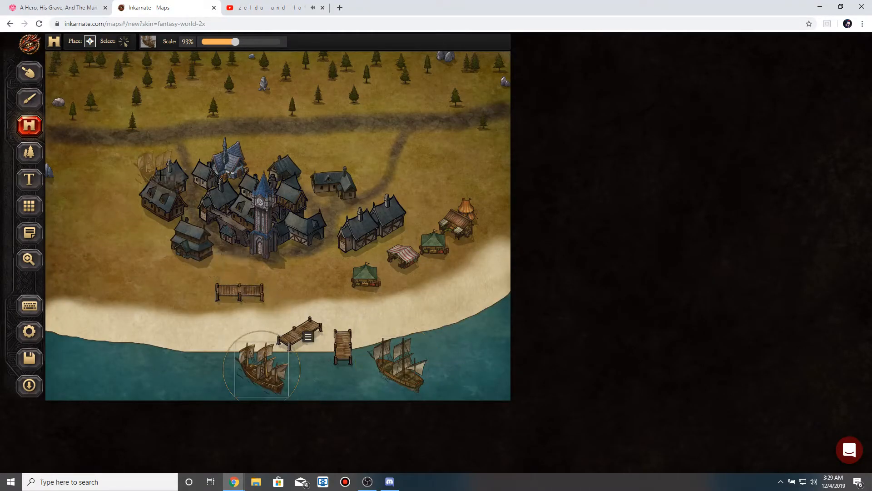
# Place a Windmill-03 object at 93% scale just south of the main road, east of the path leading into town.
pyautogui.click(148, 43)
pyautogui.scroll(-5, 211, 170)
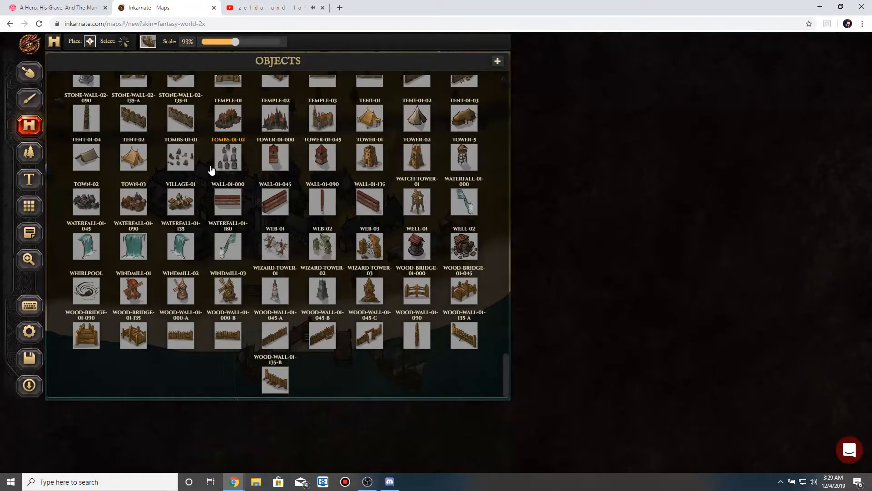
pyautogui.click(229, 297)
pyautogui.click(432, 139)
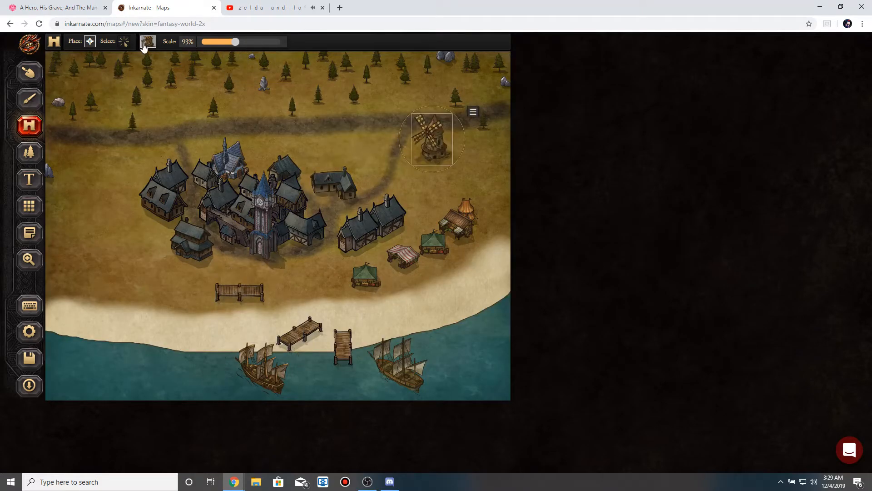
# Choose the Well-01 object for placement on the map.
pyautogui.click(146, 45)
pyautogui.click(425, 248)
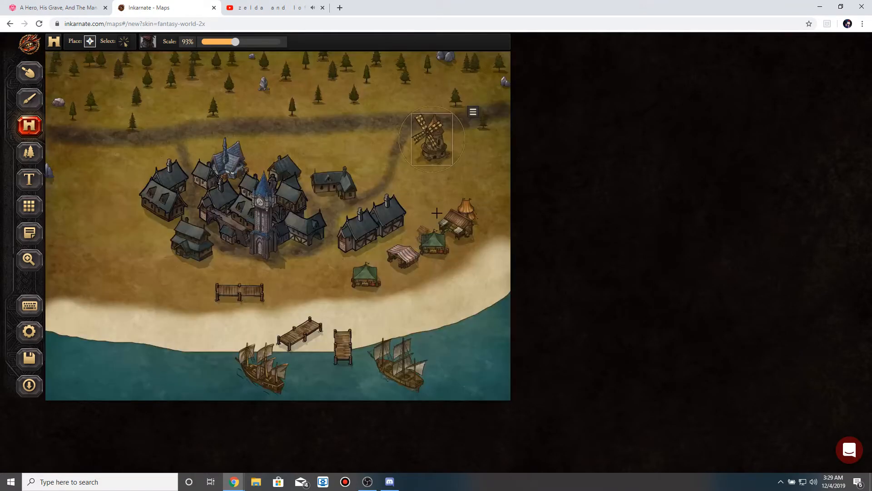
# Place a well just east of the windmill and a Hay-01 haystack directly south of it.
pyautogui.click(467, 152)
pyautogui.click(148, 42)
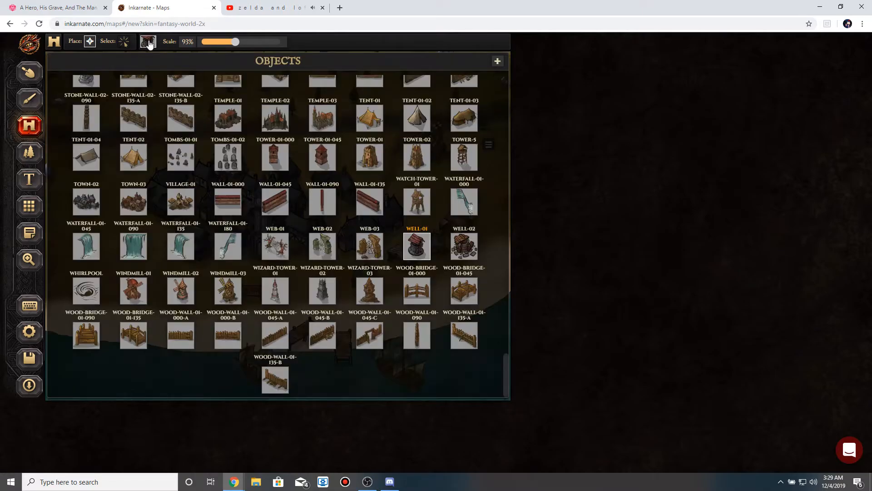
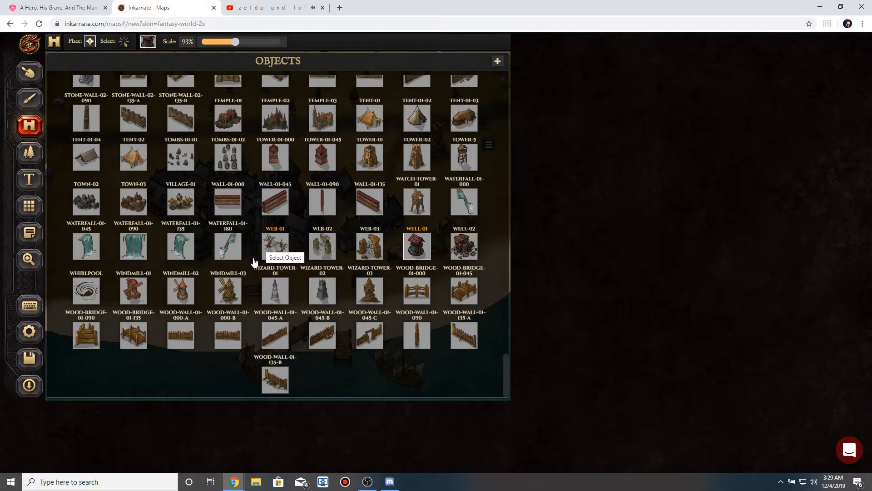
pyautogui.scroll(2, 255, 263)
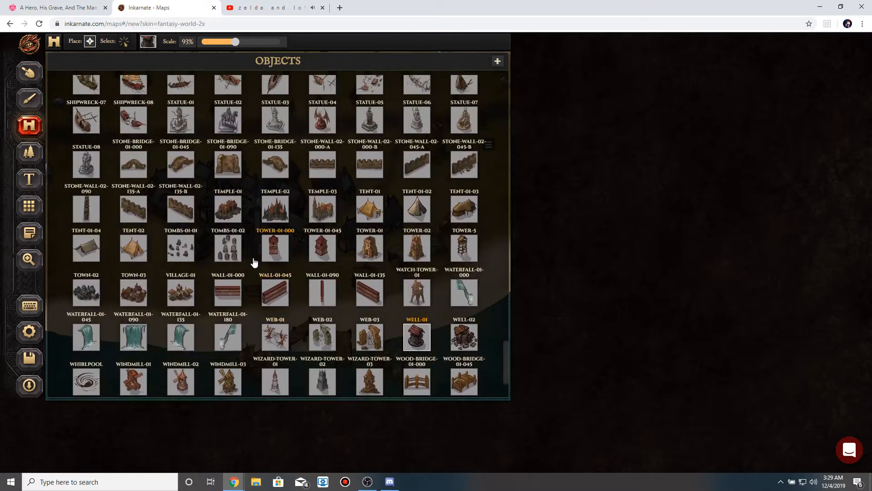
pyautogui.scroll(1, 255, 262)
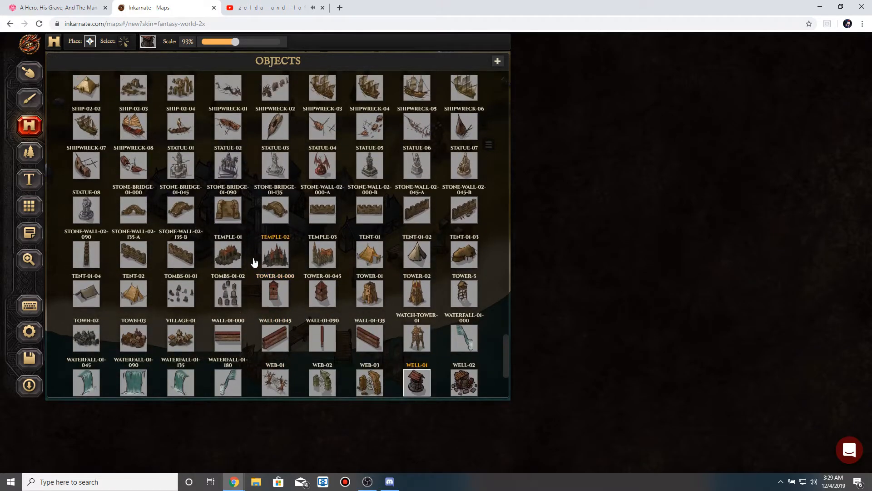
pyautogui.scroll(3, 255, 262)
pyautogui.scroll(1, 255, 262)
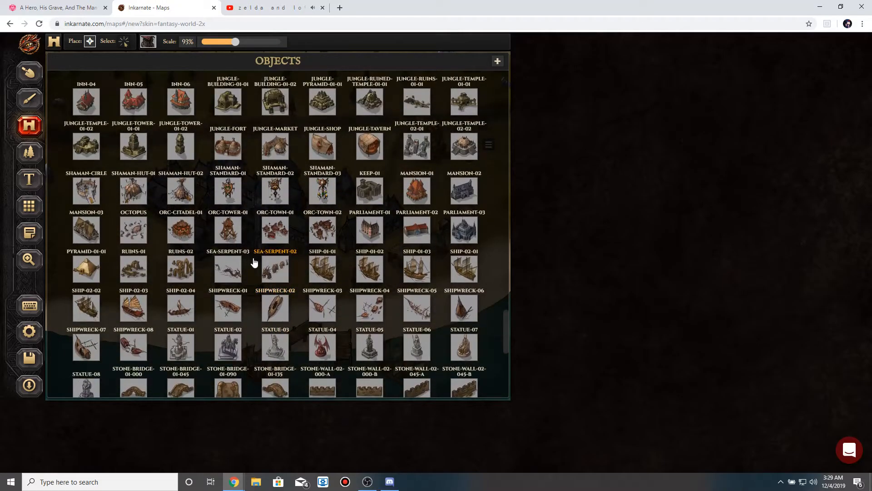
pyautogui.scroll(1, 255, 262)
pyautogui.scroll(2, 255, 262)
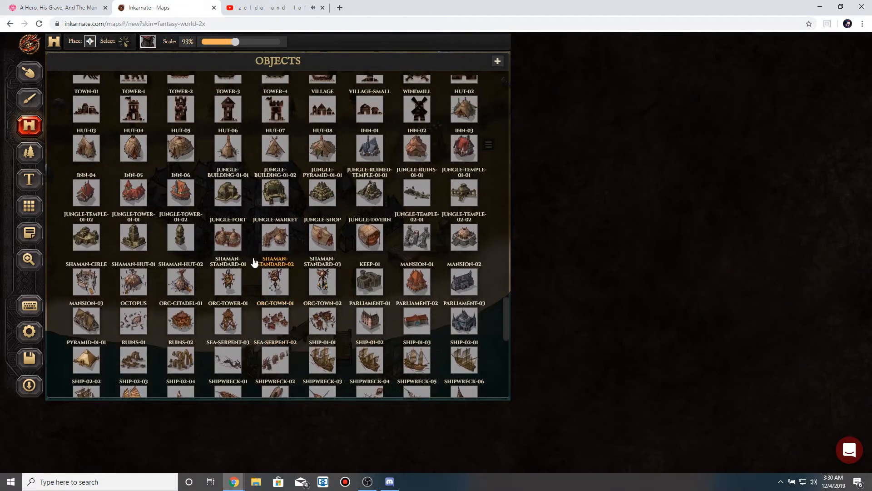
pyautogui.scroll(1, 254, 262)
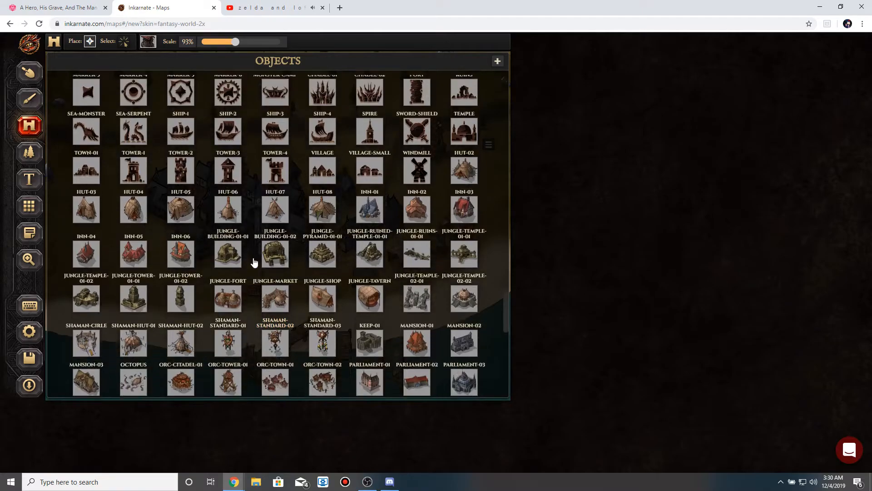
pyautogui.scroll(5, 254, 262)
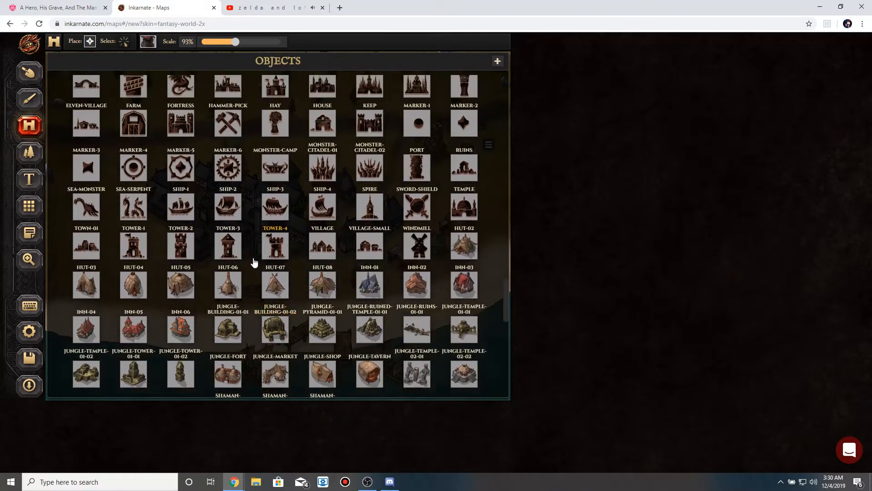
pyautogui.scroll(1, 255, 262)
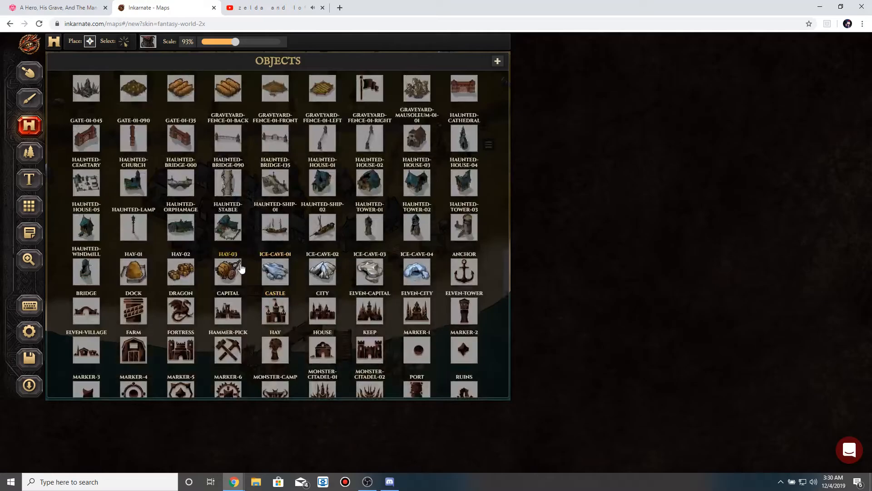
pyautogui.click(122, 272)
pyautogui.click(421, 164)
# Place a pile of hay bales southwest of the windmill and a hay cart in front of the haystack.
pyautogui.click(148, 42)
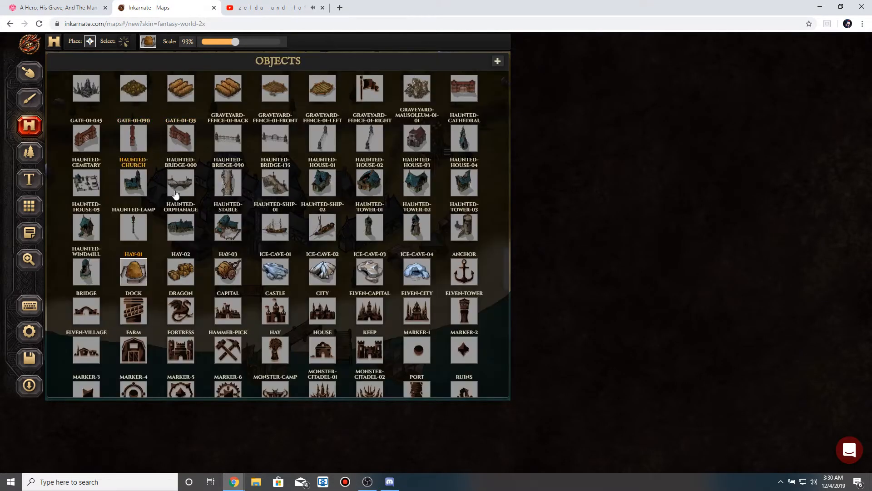
pyautogui.click(214, 271)
pyautogui.click(401, 155)
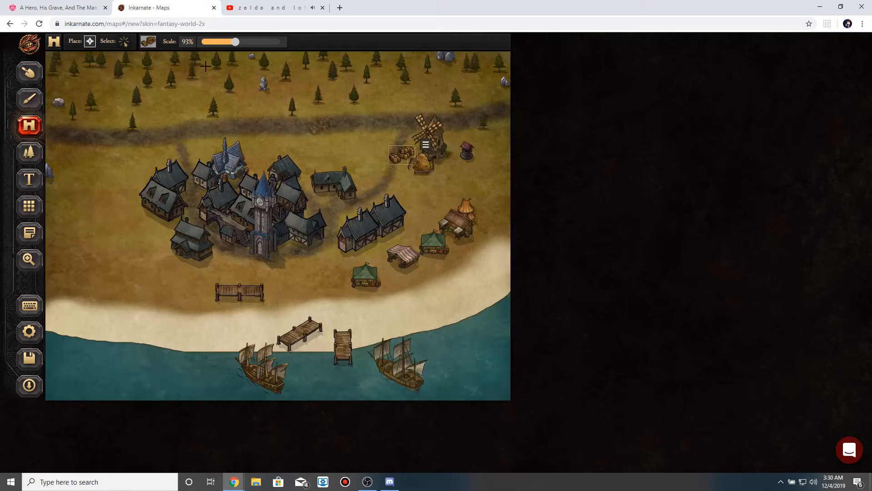
pyautogui.click(154, 46)
pyautogui.click(255, 214)
pyautogui.click(416, 176)
# Place Farm-Field-01 west of the windmill and a larger fenced field northwest of it.
pyautogui.click(148, 41)
pyautogui.scroll(3, 227, 182)
pyautogui.click(137, 180)
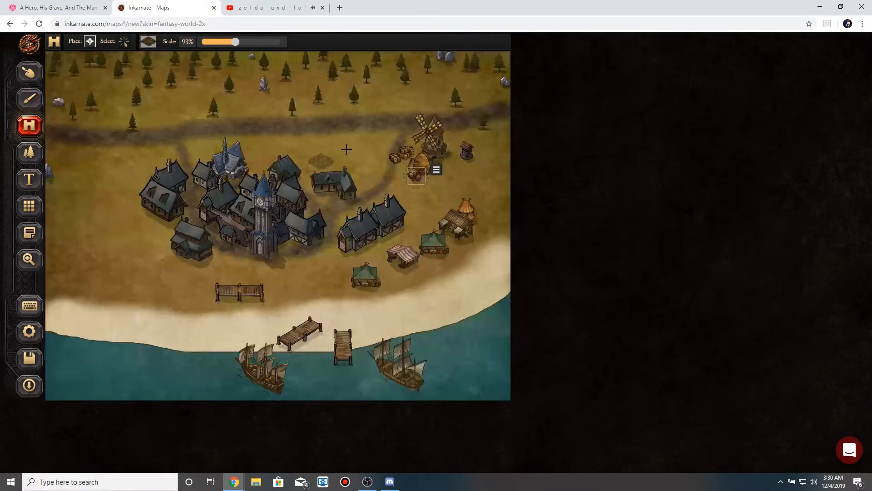
pyautogui.click(376, 144)
pyautogui.click(149, 42)
pyautogui.click(275, 138)
pyautogui.click(398, 119)
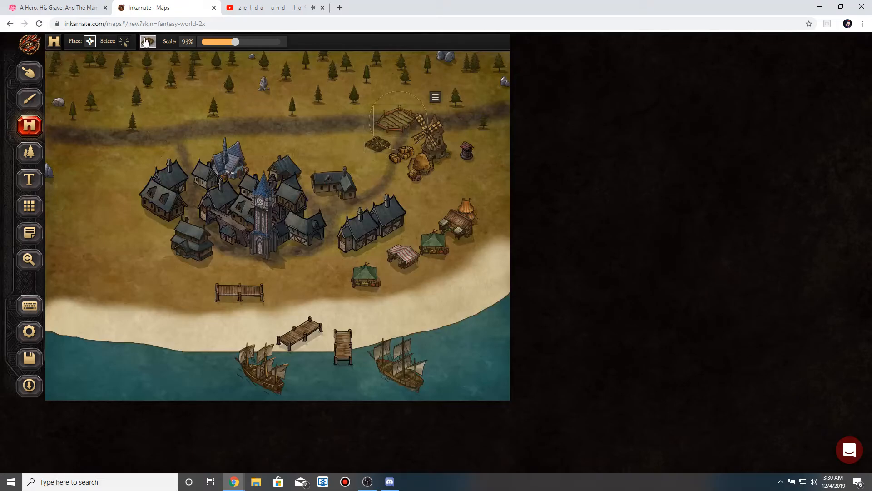
# Add Farm-Field-03 west of the fenced field and Farm-Field-02 just northwest of that.
pyautogui.click(148, 42)
pyautogui.click(244, 178)
pyautogui.click(359, 122)
pyautogui.click(148, 42)
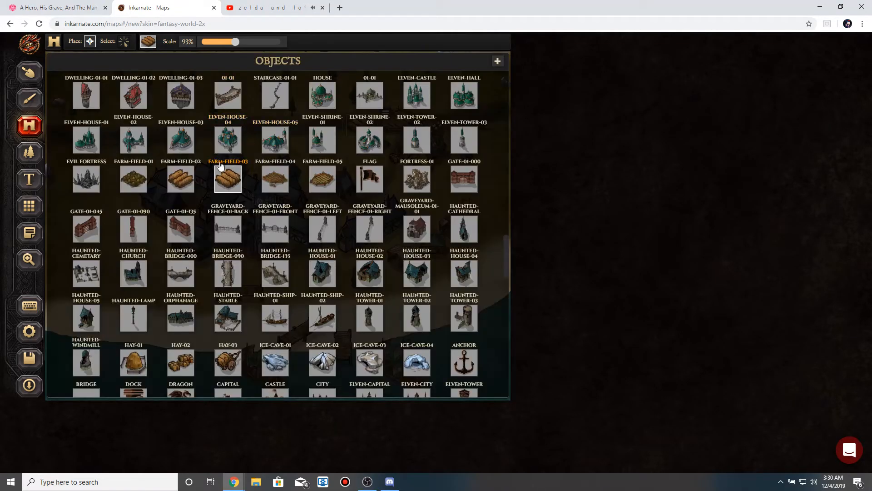
pyautogui.click(193, 177)
pyautogui.click(338, 111)
pyautogui.click(144, 48)
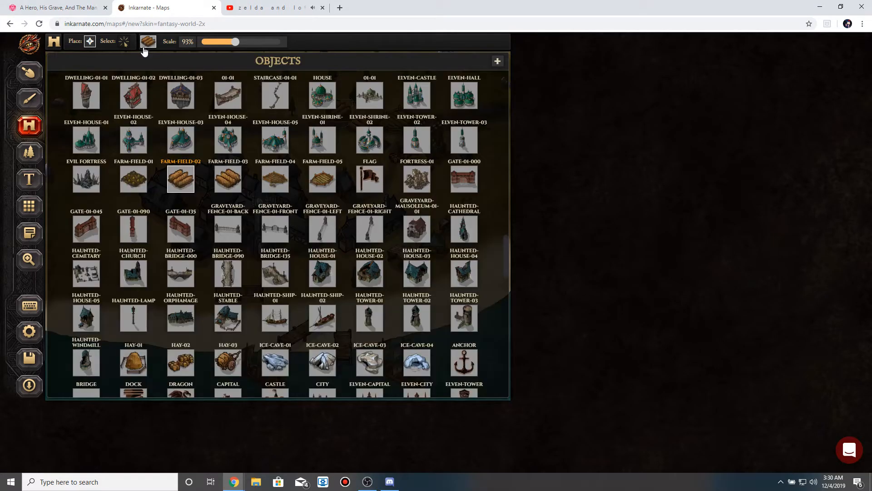
pyautogui.scroll(4, 283, 154)
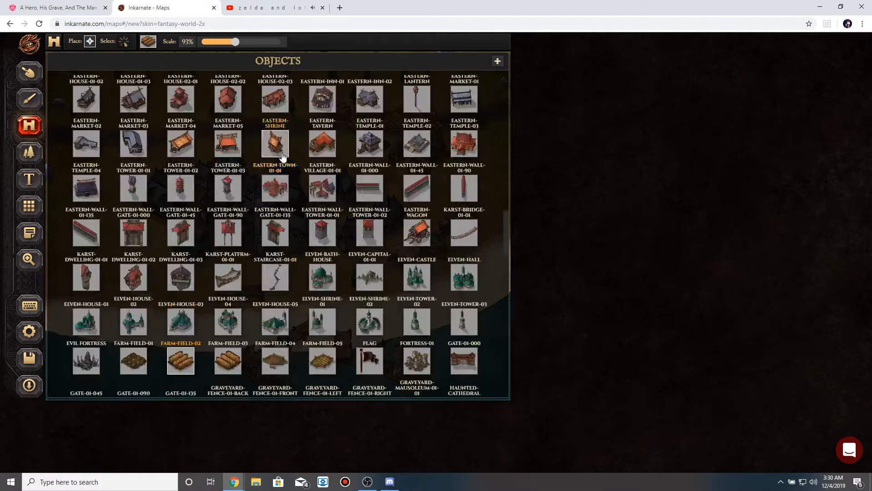
pyautogui.scroll(7, 283, 156)
pyautogui.scroll(15, 283, 156)
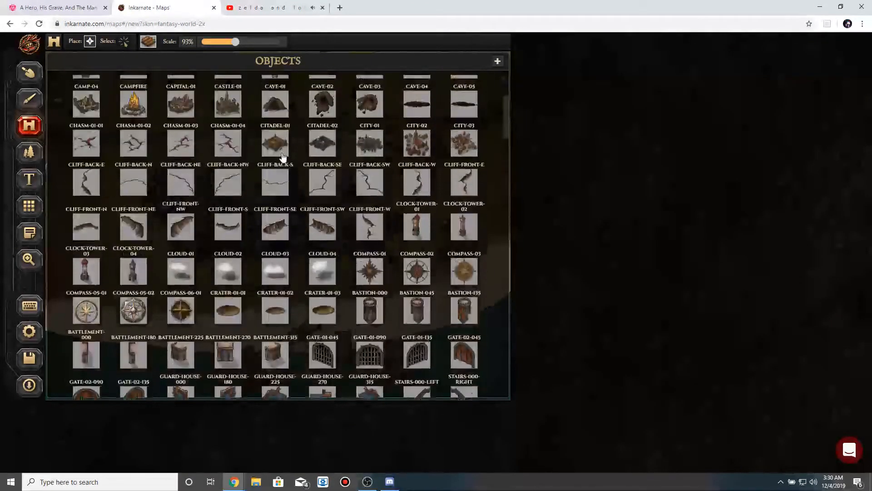
pyautogui.scroll(4, 282, 156)
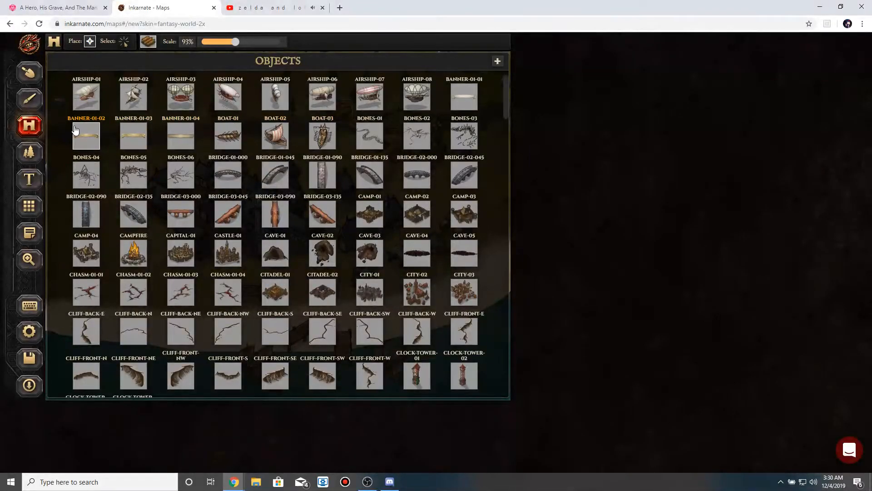
# Scatter Farm pattern buildings around the fields and windmill and along the north side of the road.
pyautogui.click(29, 152)
pyautogui.click(148, 44)
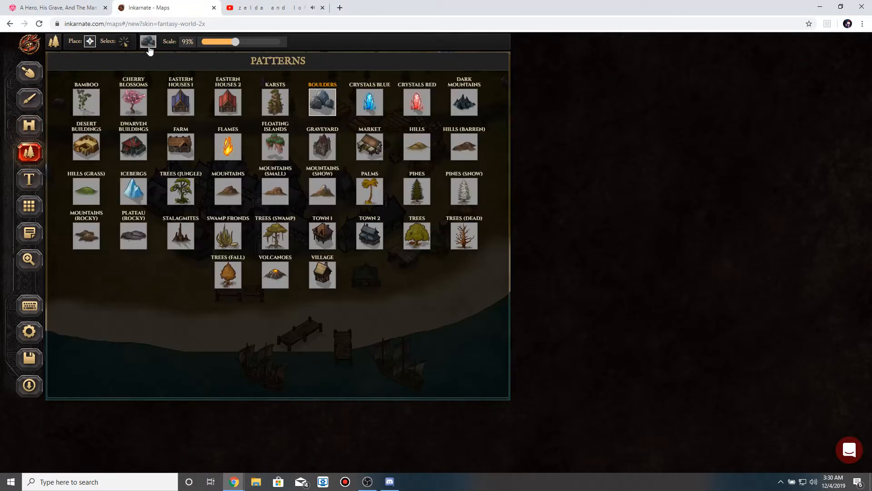
pyautogui.click(180, 146)
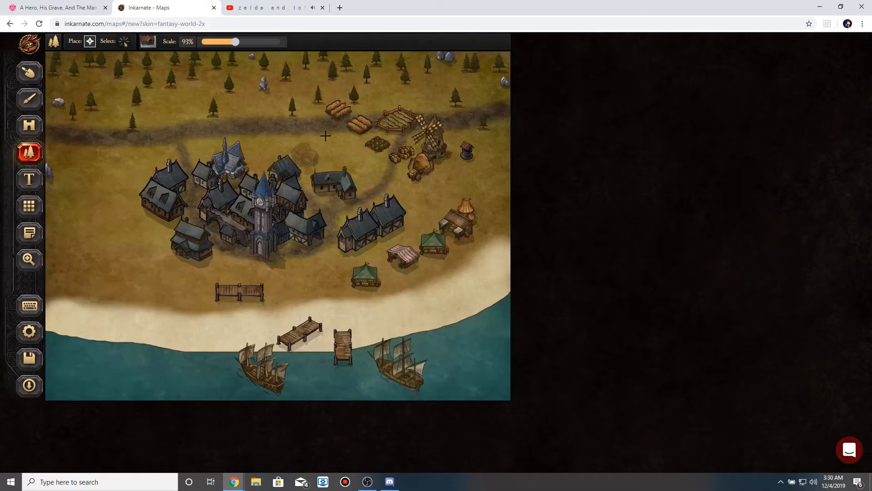
pyautogui.moveTo(380, 113)
pyautogui.mouseDown()
pyautogui.moveTo(394, 93)
pyautogui.moveTo(474, 83)
pyautogui.moveTo(479, 115)
pyautogui.moveTo(460, 129)
pyautogui.moveTo(432, 92)
pyautogui.moveTo(300, 95)
pyautogui.moveTo(342, 90)
pyautogui.moveTo(294, 84)
pyautogui.moveTo(279, 134)
pyautogui.moveTo(215, 132)
pyautogui.moveTo(250, 105)
pyautogui.mouseUp()
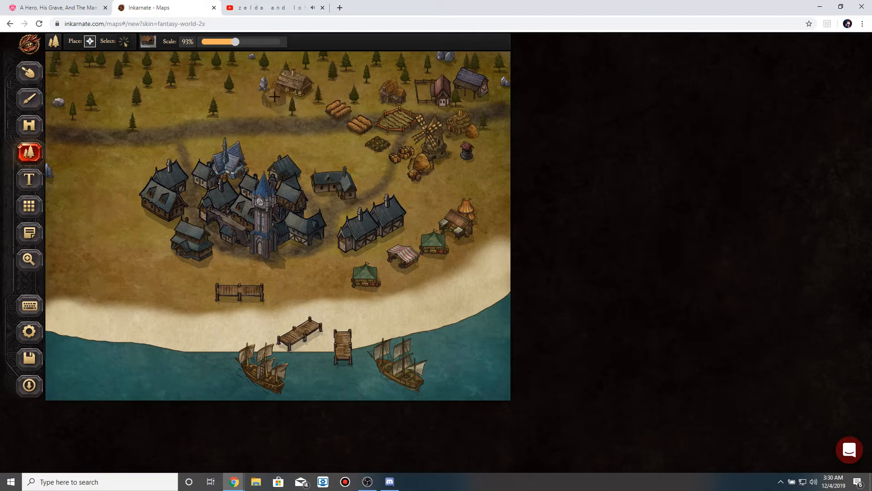
pyautogui.click(273, 106)
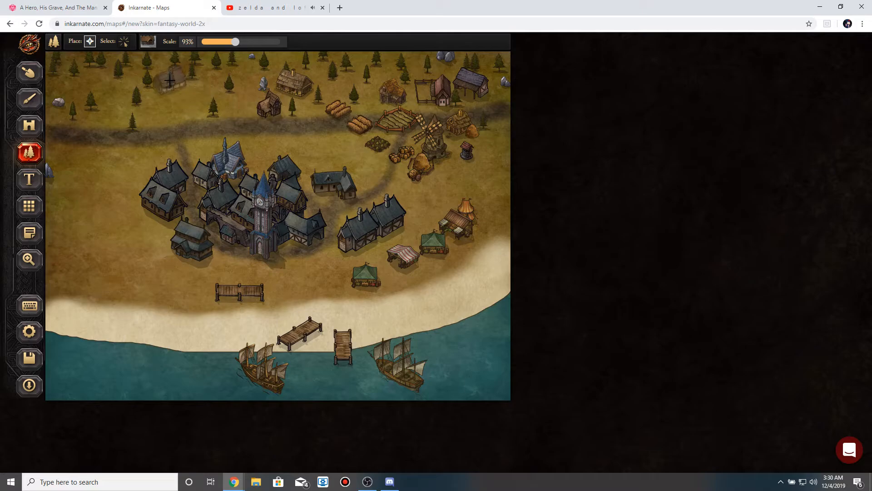
# Move the two green stalls, the striped stall and the wooden stall into a row south of the town near the beach.
pyautogui.click(141, 45)
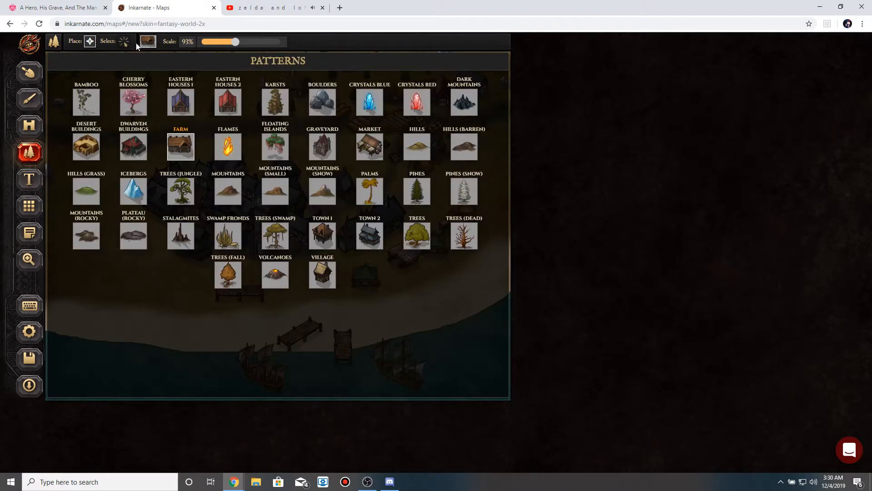
pyautogui.click(124, 44)
pyautogui.moveTo(354, 272); pyautogui.dragTo(316, 273)
pyautogui.moveTo(393, 260); pyautogui.dragTo(341, 277)
pyautogui.click(397, 289)
pyautogui.click(431, 244)
pyautogui.moveTo(431, 247); pyautogui.dragTo(383, 271)
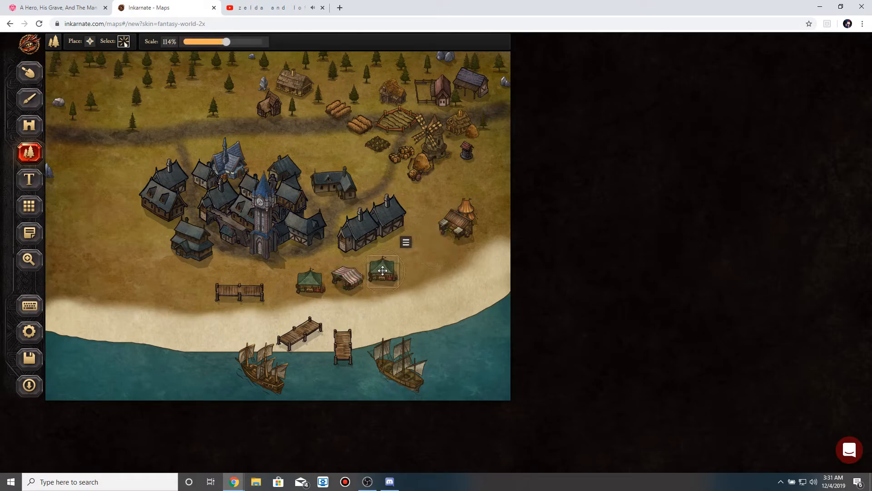
pyautogui.click(454, 227)
pyautogui.moveTo(454, 227); pyautogui.dragTo(278, 275)
# Move the horizontal dock from the grass to the water's edge west of the western ship.
pyautogui.click(238, 290)
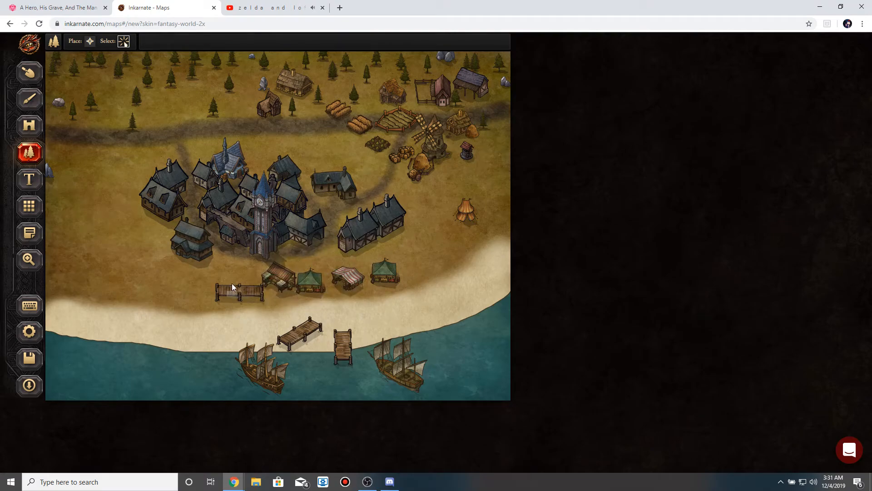
pyautogui.click(127, 44)
pyautogui.click(231, 292)
pyautogui.moveTo(232, 292); pyautogui.dragTo(194, 355)
pyautogui.click(28, 154)
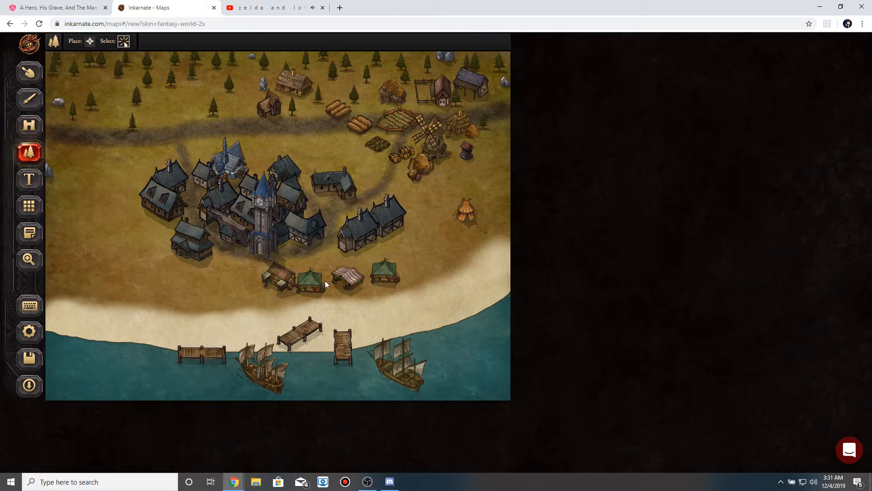
# Relocate the orange tent and the wooden stall to the grass southwest of the clock tower, with the tent just below the stall.
pyautogui.moveTo(463, 215); pyautogui.dragTo(221, 287)
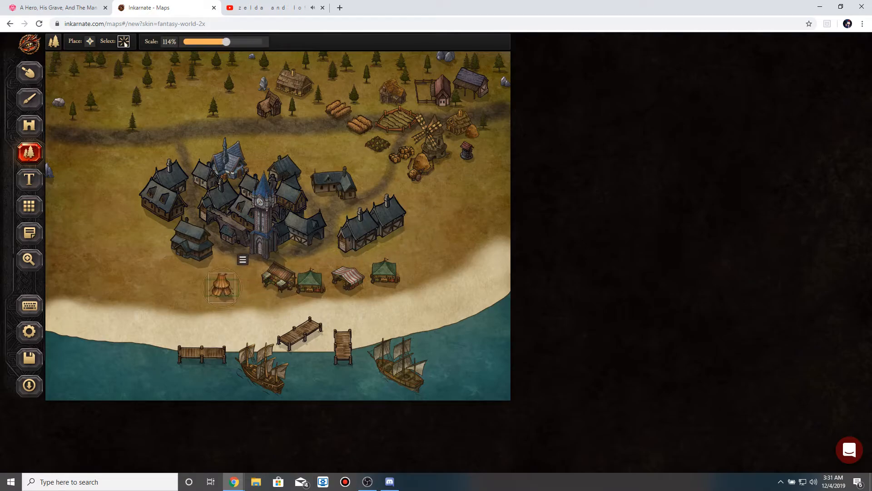
pyautogui.click(273, 276)
pyautogui.moveTo(273, 276); pyautogui.dragTo(221, 256)
pyautogui.click(229, 293)
pyautogui.click(227, 292)
pyautogui.moveTo(227, 292); pyautogui.dragTo(203, 311)
pyautogui.click(249, 305)
pyautogui.click(233, 275)
pyautogui.moveTo(232, 275); pyautogui.dragTo(225, 277)
pyautogui.click(223, 309)
pyautogui.click(200, 308)
pyautogui.moveTo(201, 308); pyautogui.dragTo(241, 295)
# Shift the two green stalls and the striped stall slightly west, spacing them out south of the town.
pyautogui.click(304, 293)
pyautogui.click(304, 289)
pyautogui.moveTo(299, 284); pyautogui.dragTo(279, 281)
pyautogui.click(317, 297)
pyautogui.moveTo(345, 285); pyautogui.dragTo(367, 283)
pyautogui.click(361, 295)
pyautogui.click(384, 278)
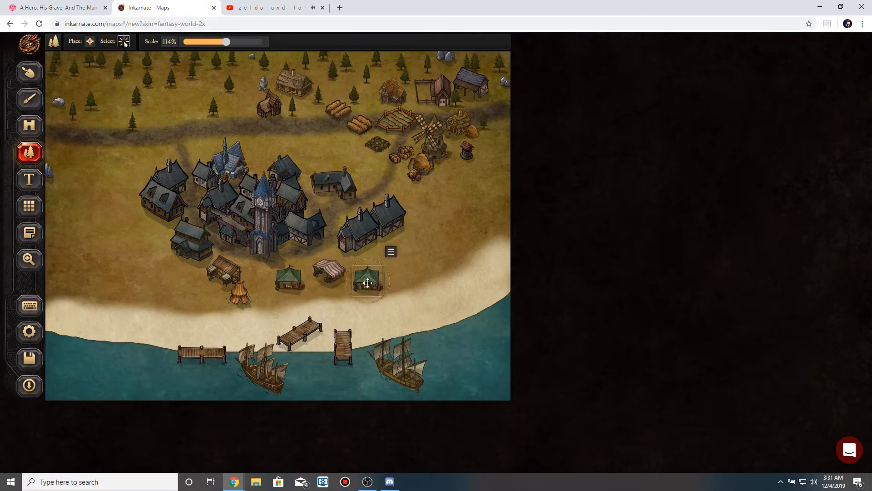
pyautogui.click(407, 276)
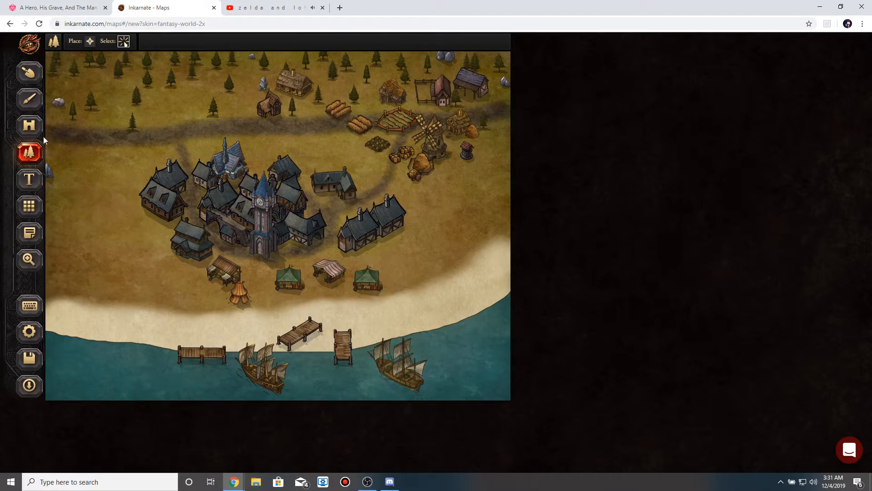
# Move the vertical dock onto the beach south of the clock tower and the western ship alongside the horizontal dock.
pyautogui.click(30, 125)
pyautogui.click(124, 42)
pyautogui.click(340, 346)
pyautogui.moveTo(338, 345); pyautogui.dragTo(261, 327)
pyautogui.click(262, 367)
pyautogui.moveTo(262, 367); pyautogui.dragTo(182, 362)
pyautogui.click(260, 334)
pyautogui.moveTo(260, 334); pyautogui.dragTo(262, 317)
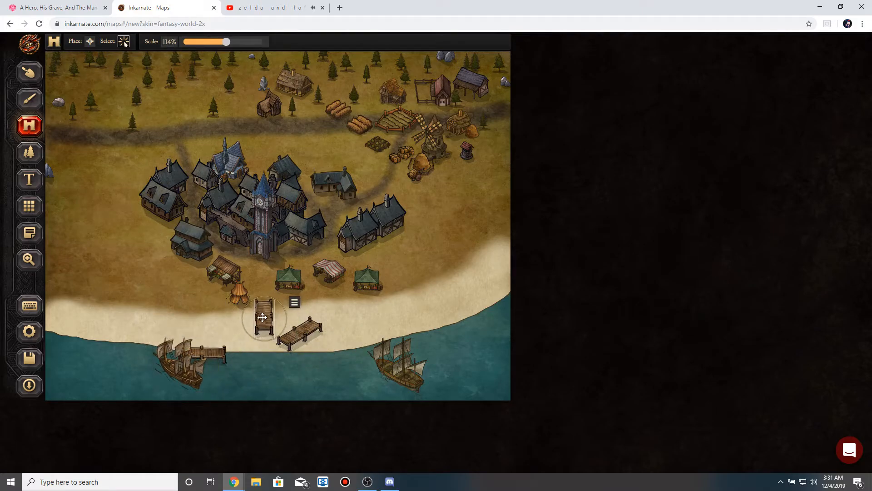
pyautogui.click(262, 371)
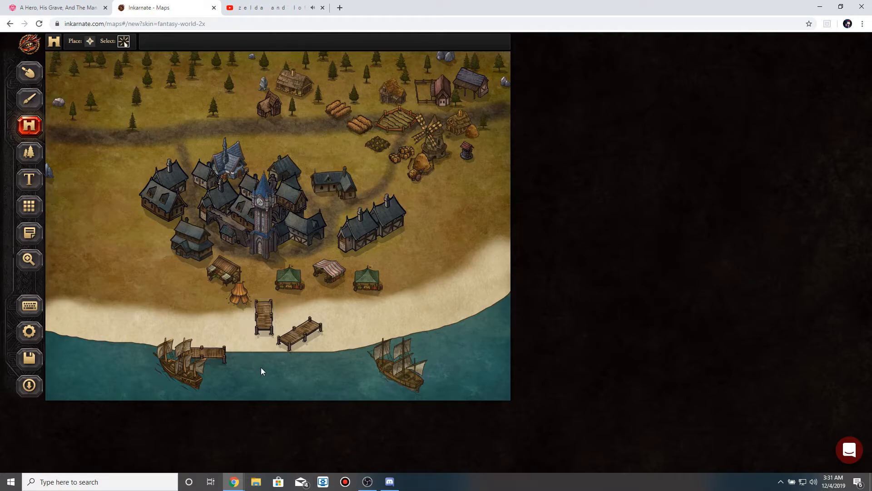
pyautogui.click(266, 321)
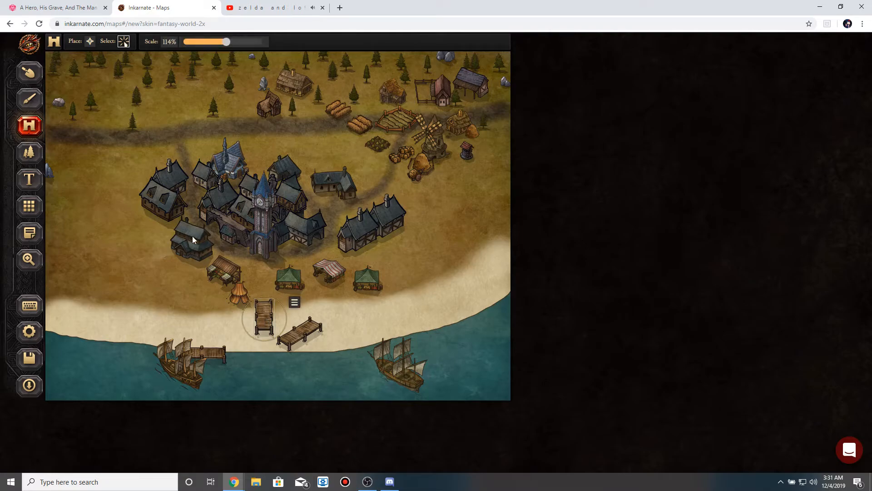
# Place a DOCK-01-090 section at 114% scale directly below the vertical dock, aligned so the pier reaches the water.
pyautogui.click(93, 43)
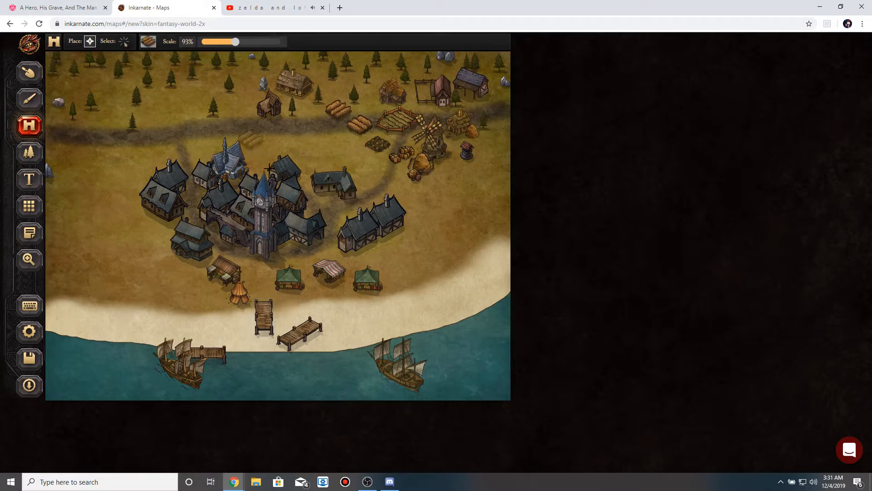
pyautogui.click(148, 43)
pyautogui.scroll(-3, 320, 236)
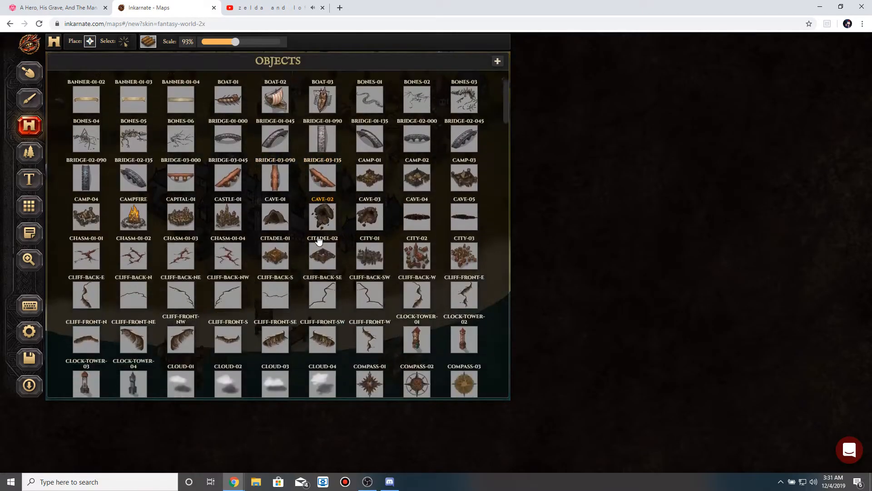
pyautogui.scroll(-15, 319, 240)
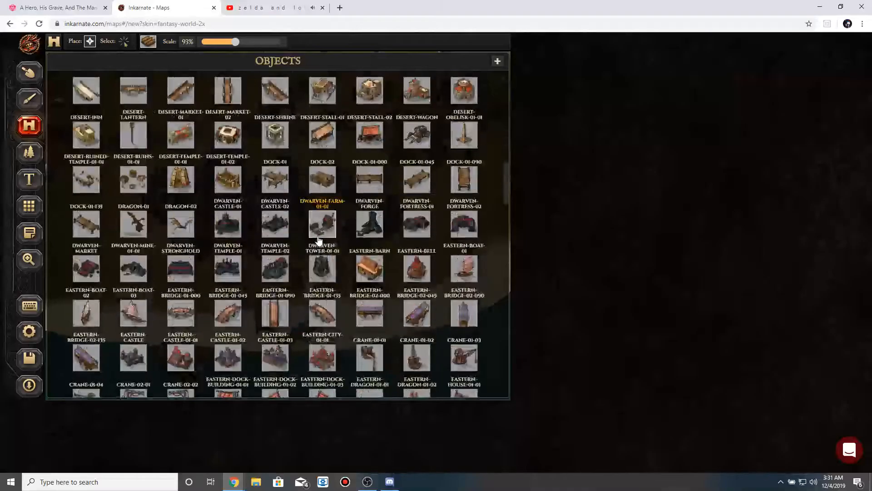
pyautogui.scroll(2, 318, 240)
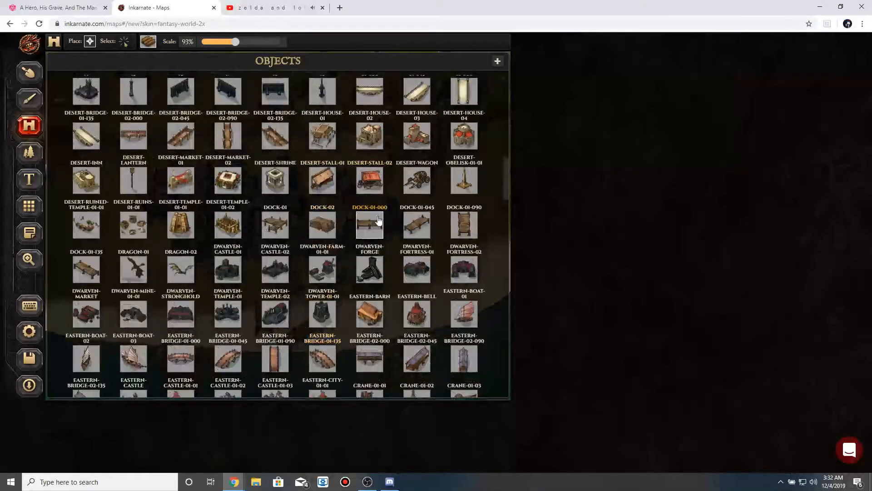
pyautogui.click(463, 225)
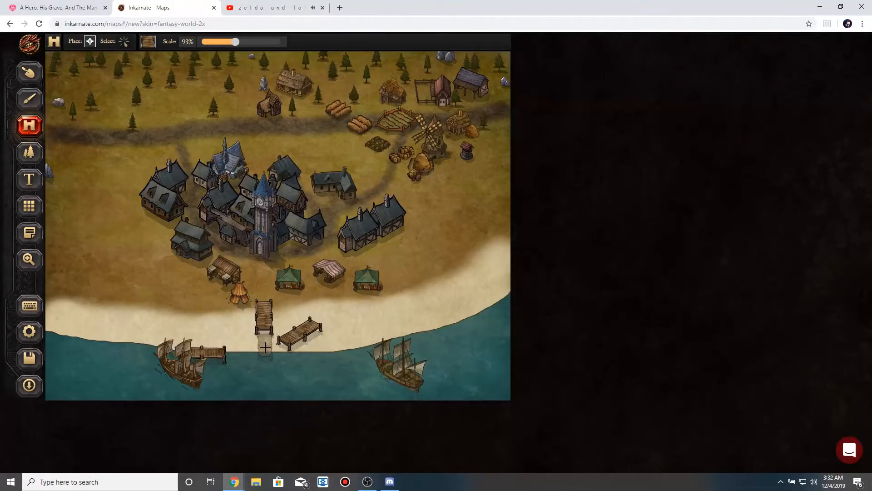
pyautogui.moveTo(238, 43); pyautogui.dragTo(242, 43)
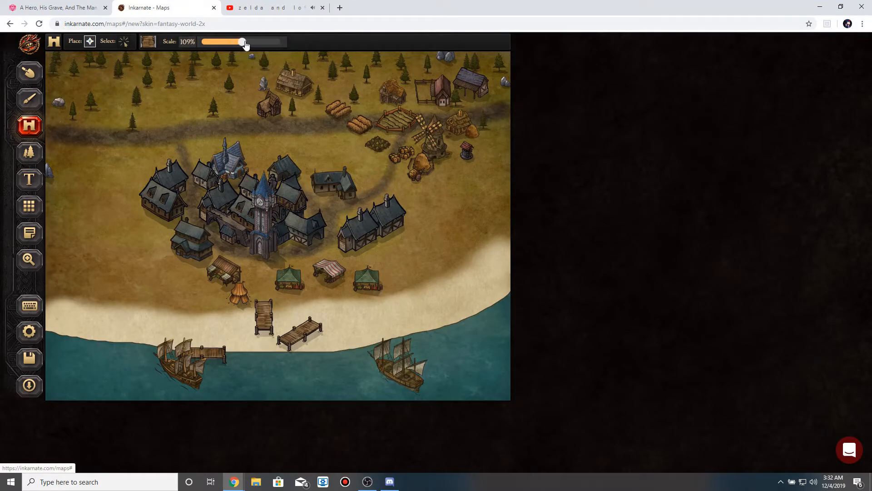
pyautogui.click(124, 43)
pyautogui.click(260, 315)
pyautogui.click(88, 43)
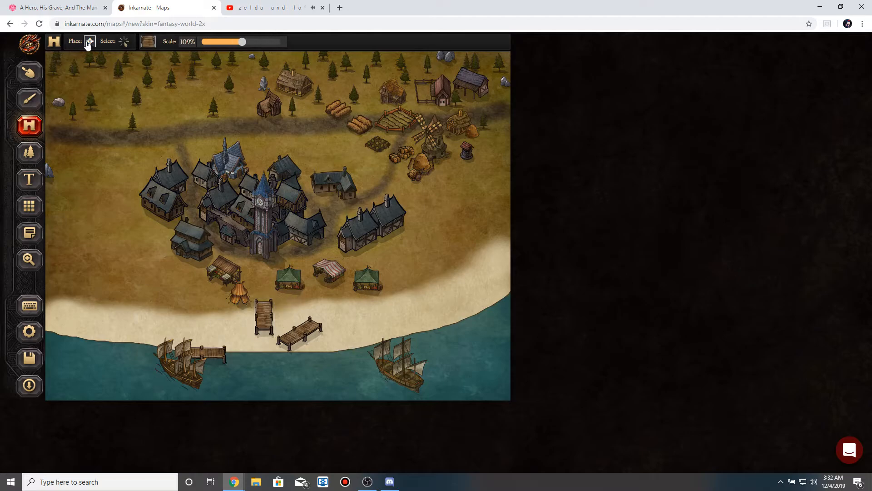
pyautogui.click(245, 42)
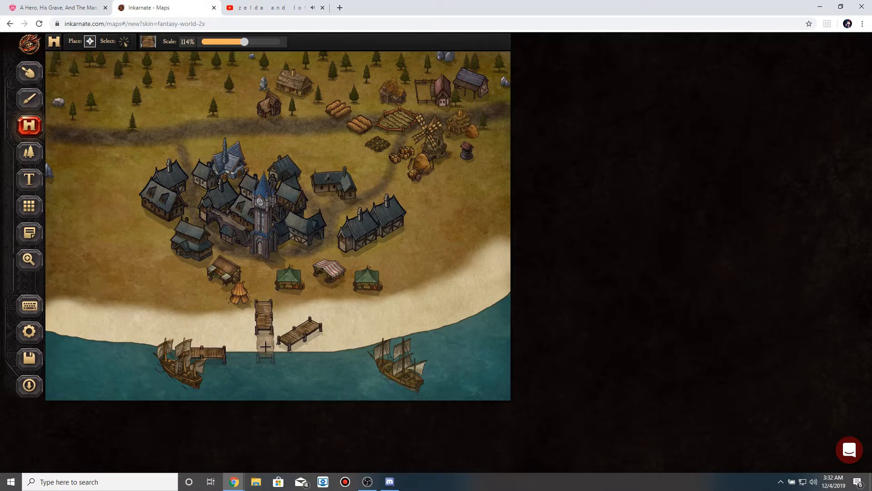
pyautogui.click(265, 347)
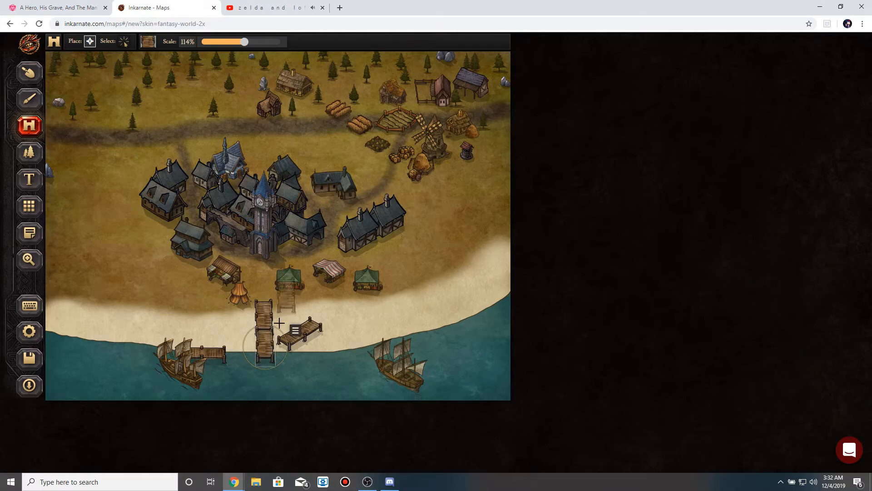
pyautogui.click(120, 43)
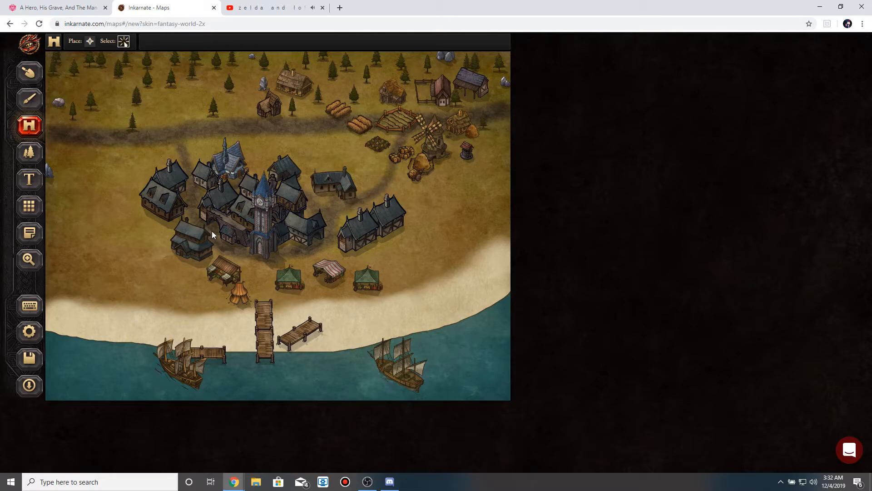
pyautogui.click(268, 359)
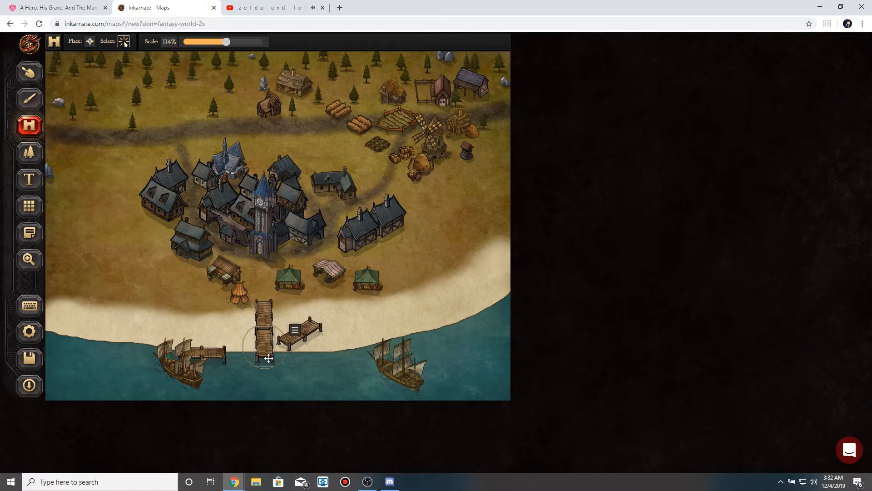
pyautogui.click(352, 364)
# Try the diagonal dock at the pier's lower end and move the western ship farther west, away from the horizontal dock.
pyautogui.moveTo(301, 346); pyautogui.dragTo(249, 367)
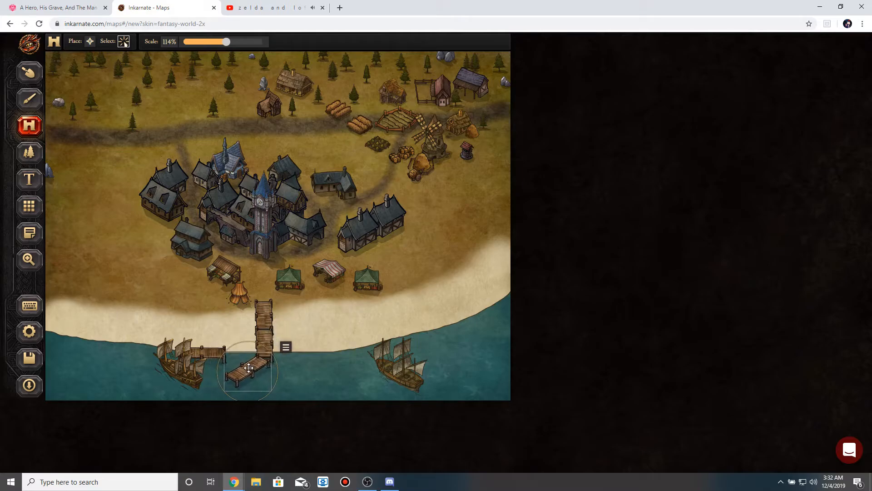
pyautogui.click(332, 316)
pyautogui.moveTo(183, 367); pyautogui.dragTo(118, 364)
pyautogui.click(230, 306)
pyautogui.moveTo(198, 355)
pyautogui.mouseDown()
pyautogui.moveTo(220, 368)
pyautogui.moveTo(201, 350)
pyautogui.mouseUp()
# Put the horizontal dock at the pier's lower end in its place and move the diagonal dock just east of the eastern ship.
pyautogui.click(249, 381)
pyautogui.moveTo(249, 381); pyautogui.dragTo(301, 394)
pyautogui.click(248, 366)
pyautogui.moveTo(200, 347); pyautogui.dragTo(247, 361)
pyautogui.click(342, 330)
pyautogui.moveTo(307, 384); pyautogui.dragTo(454, 346)
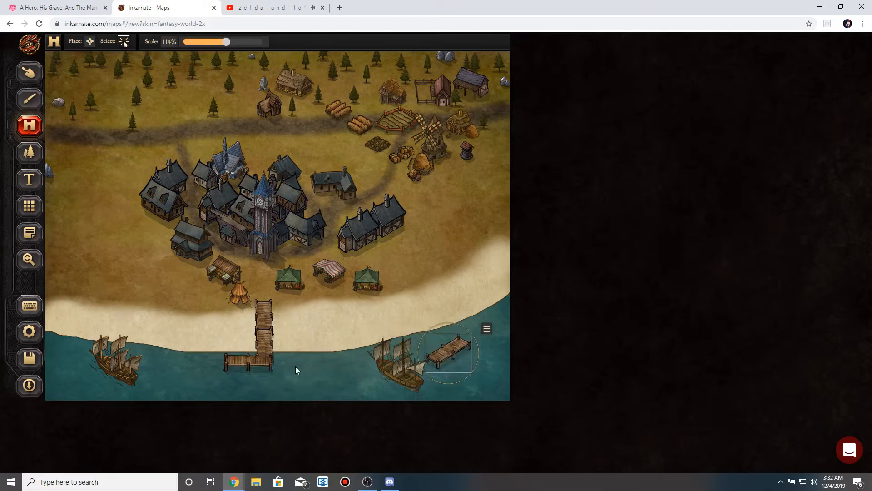
# Take the horizontal dock off the pier's lower end and set it on the beach east of the pier.
pyautogui.click(266, 364)
pyautogui.click(292, 373)
pyautogui.click(240, 357)
pyautogui.click(280, 366)
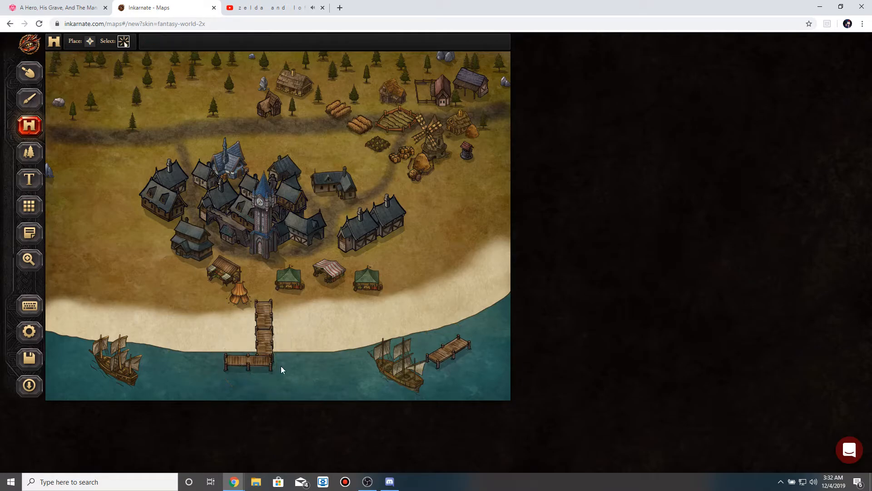
pyautogui.moveTo(251, 362); pyautogui.dragTo(329, 337)
# Extend the pier south with another DOCK-01-090 section and attach the horizontal dock to its east side.
pyautogui.click(90, 41)
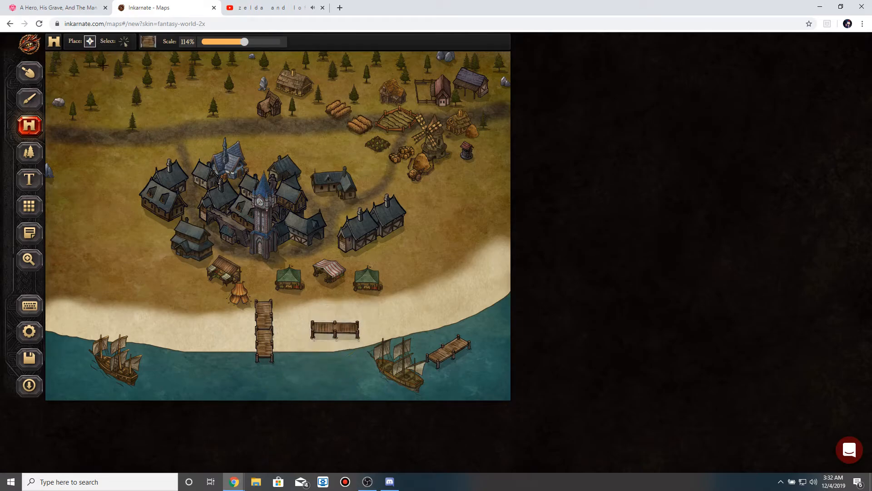
pyautogui.click(264, 376)
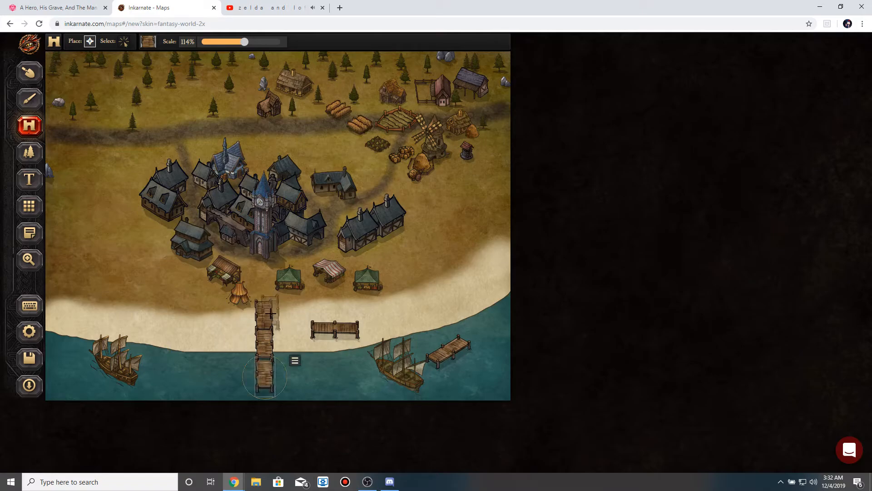
pyautogui.click(124, 42)
pyautogui.click(262, 363)
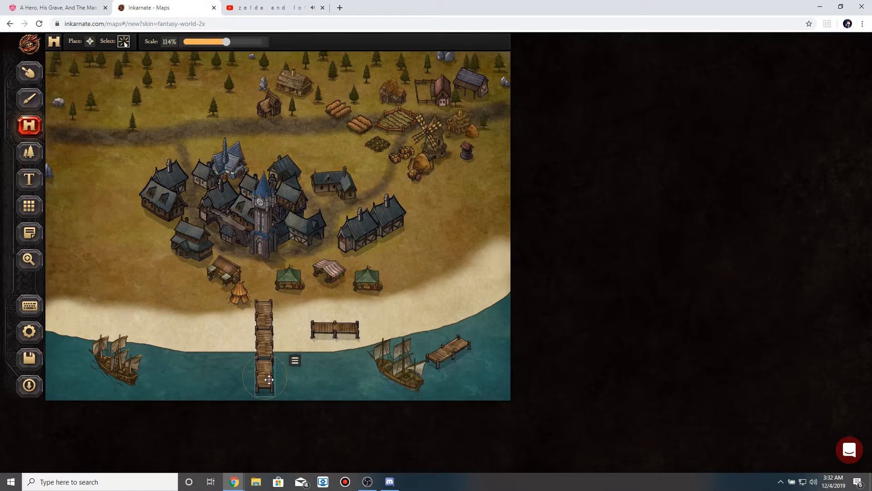
pyautogui.click(302, 348)
pyautogui.click(343, 330)
pyautogui.moveTo(343, 330); pyautogui.dragTo(303, 357)
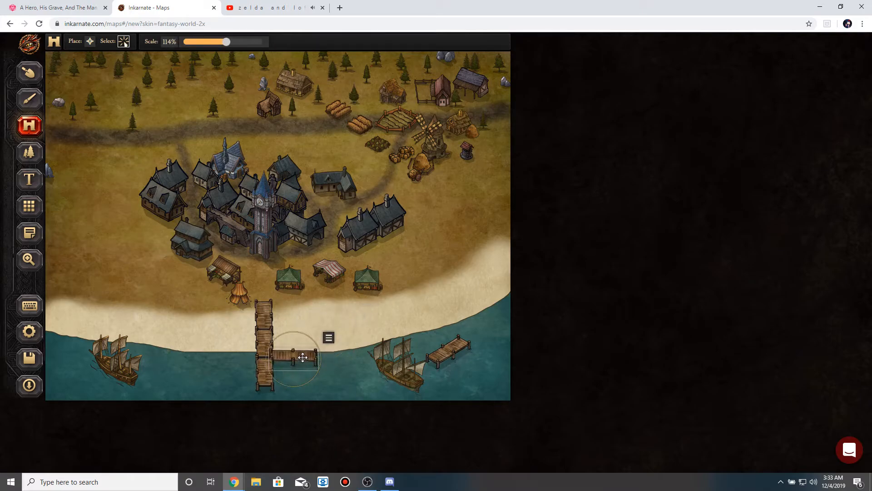
# Add two DOCK-01-000 sections end to end east of the attached dock and two more running west from the pier's lower end.
pyautogui.click(90, 41)
pyautogui.click(145, 41)
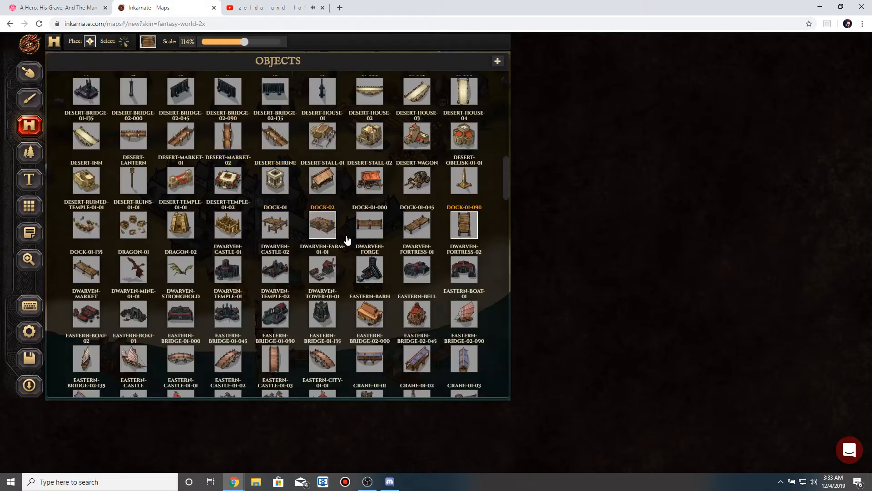
pyautogui.click(370, 226)
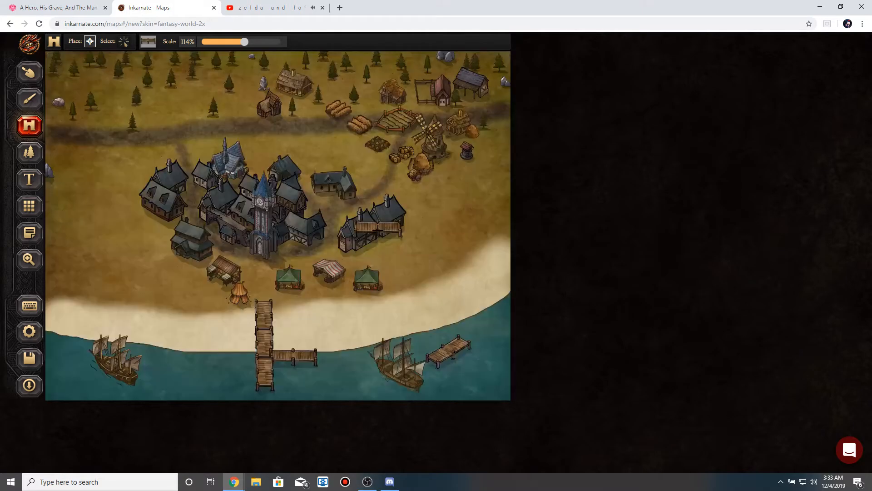
pyautogui.click(338, 357)
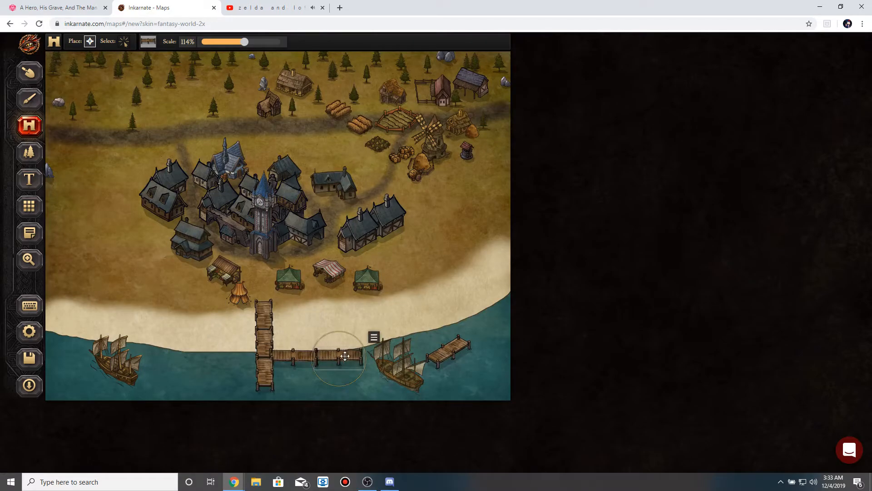
pyautogui.click(383, 357)
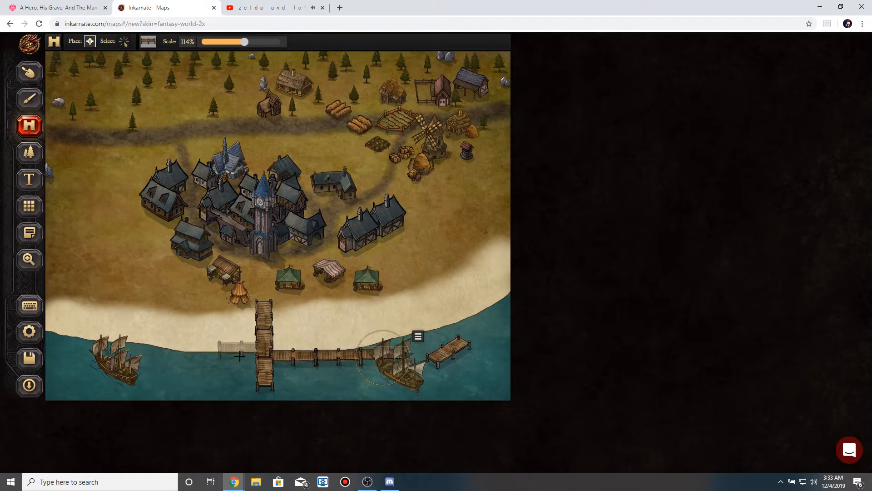
pyautogui.click(234, 384)
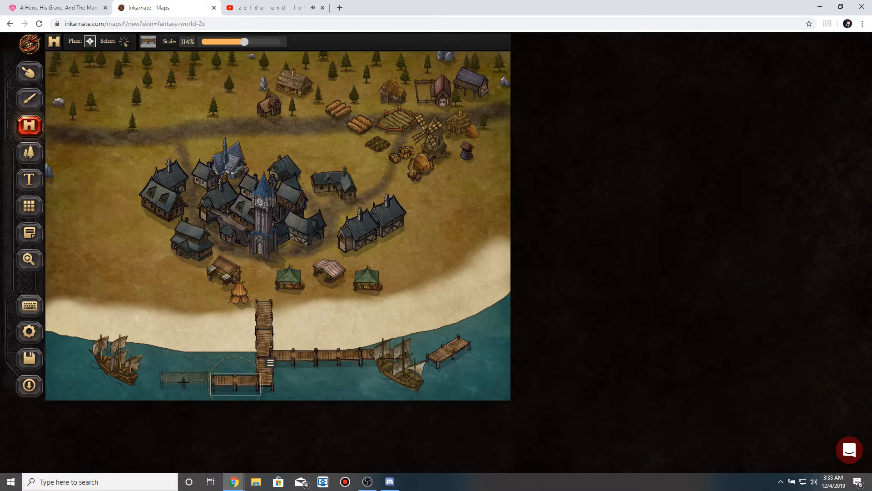
pyautogui.click(189, 384)
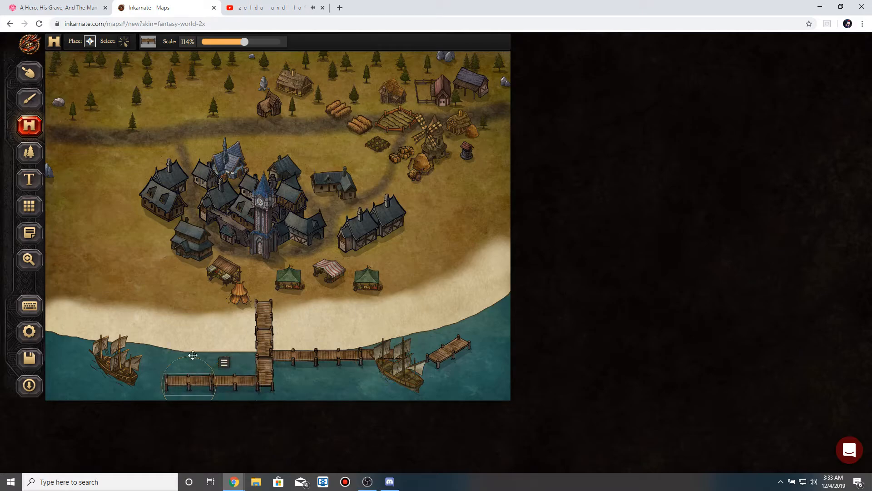
# Move both ships outward to the west and east edges of the map and join the diagonal dock to the eastern walkway's end.
pyautogui.click(124, 43)
pyautogui.moveTo(438, 353); pyautogui.dragTo(419, 345)
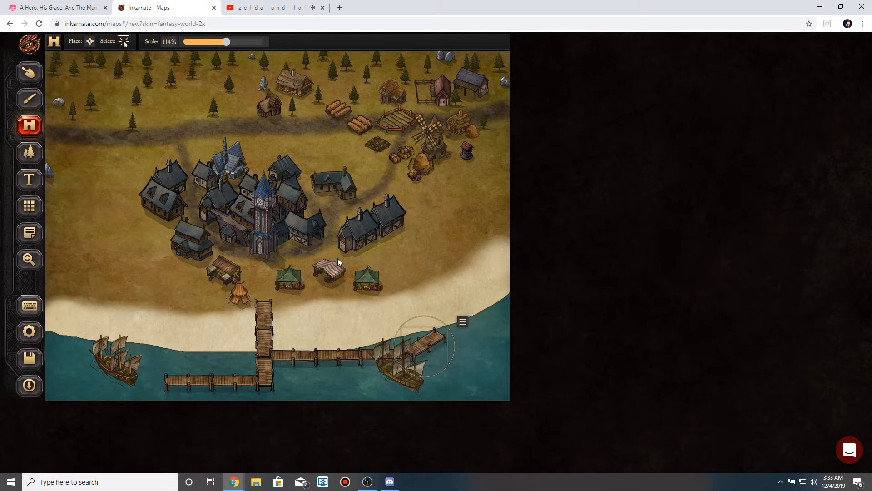
pyautogui.click(29, 152)
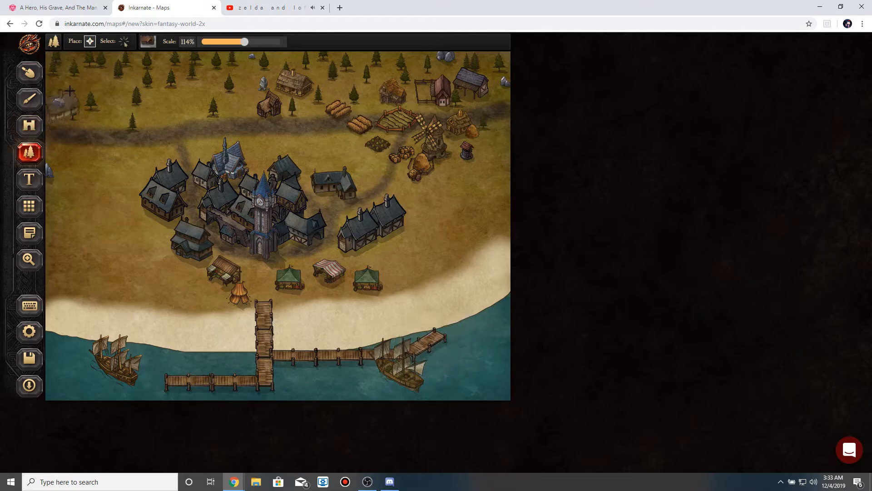
pyautogui.click(124, 41)
pyautogui.click(29, 128)
pyautogui.click(123, 41)
pyautogui.click(110, 375)
pyautogui.moveTo(111, 374); pyautogui.dragTo(63, 377)
pyautogui.click(391, 385)
pyautogui.moveTo(391, 385); pyautogui.dragTo(466, 395)
pyautogui.click(422, 344)
pyautogui.moveTo(428, 342); pyautogui.dragTo(421, 346)
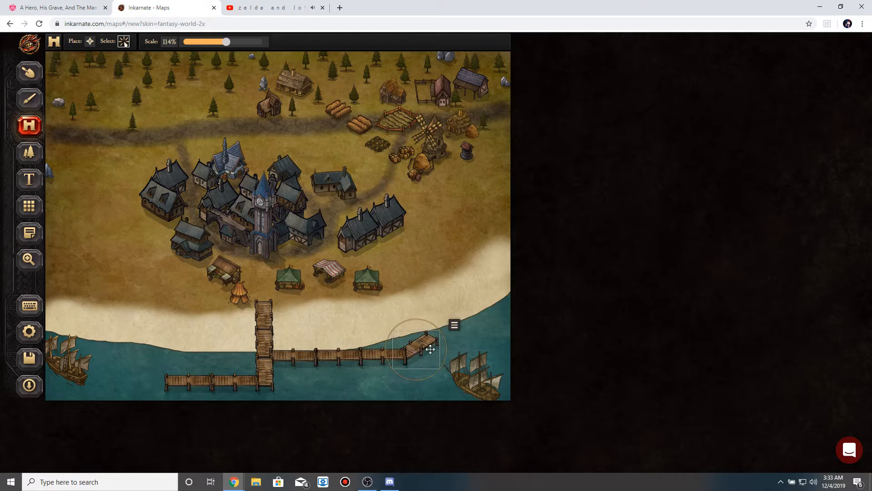
# Place a diagonal DOCK-01-135 section at 114% scale on the western end of the lower walkway.
pyautogui.click(90, 43)
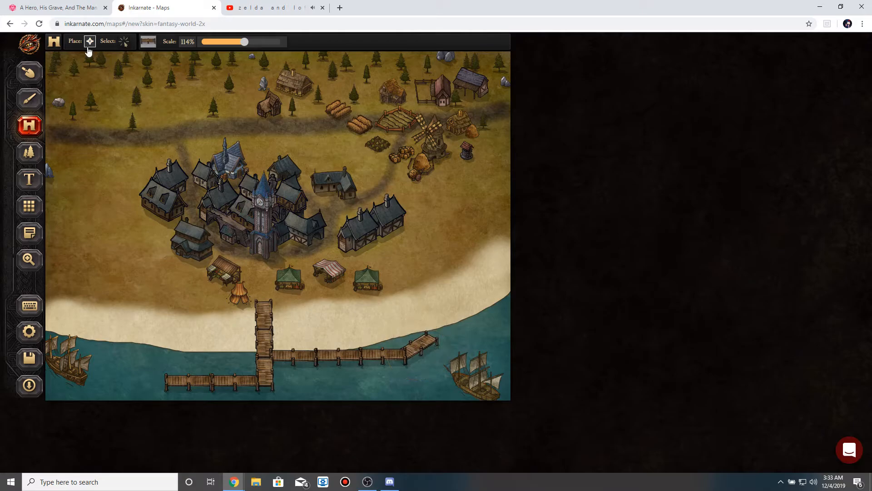
pyautogui.click(152, 42)
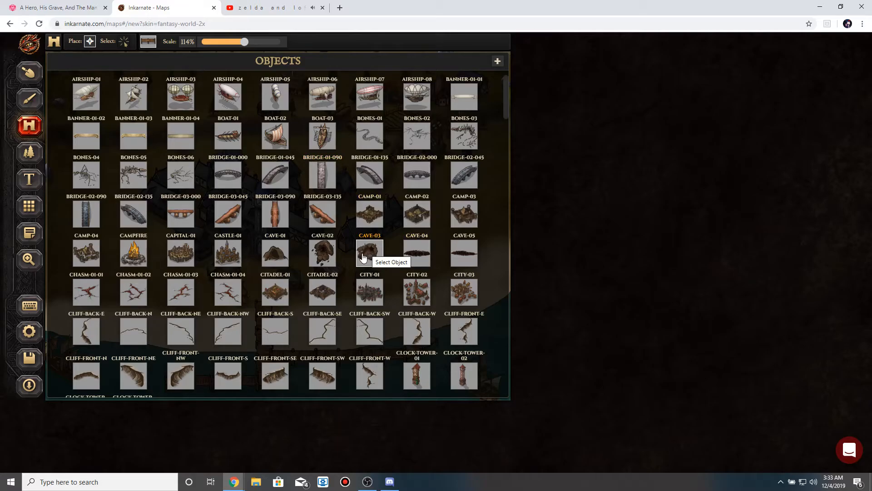
pyautogui.scroll(-1, 363, 257)
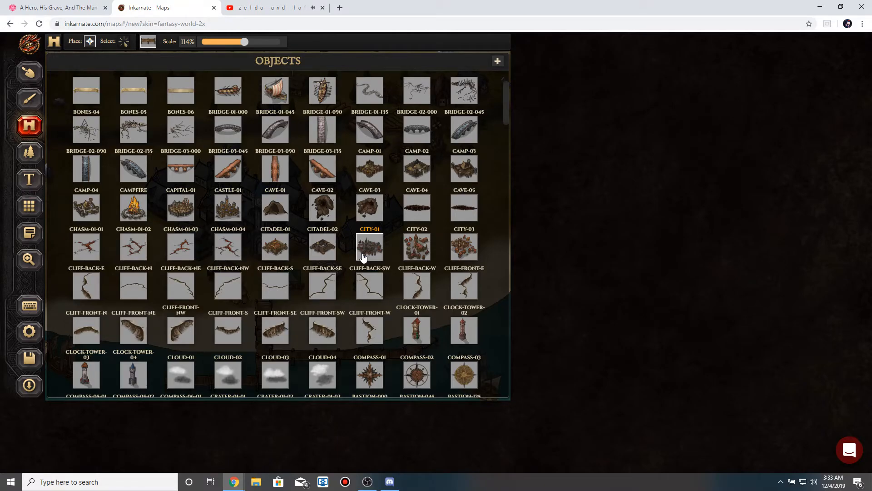
pyautogui.scroll(-10, 364, 257)
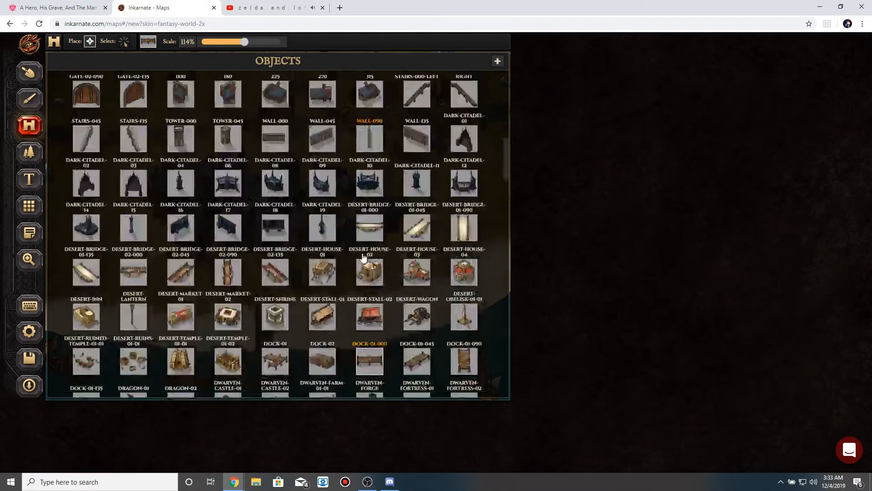
pyautogui.scroll(-4, 363, 257)
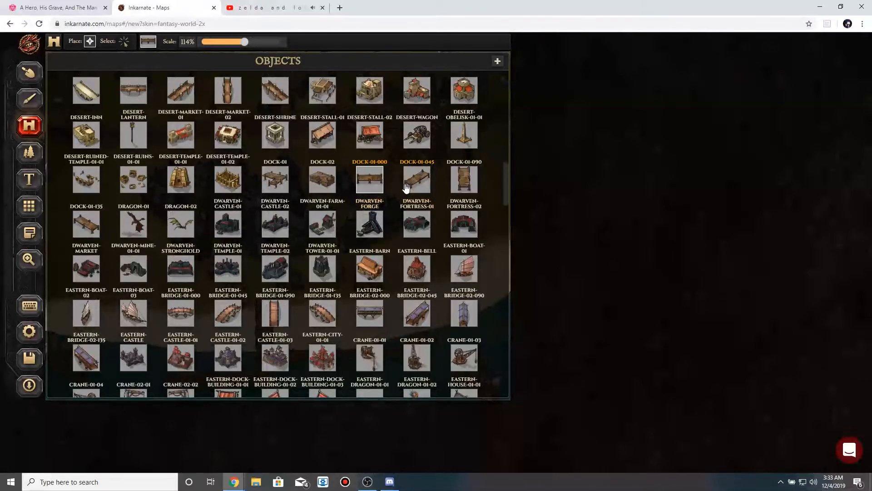
pyautogui.click(411, 186)
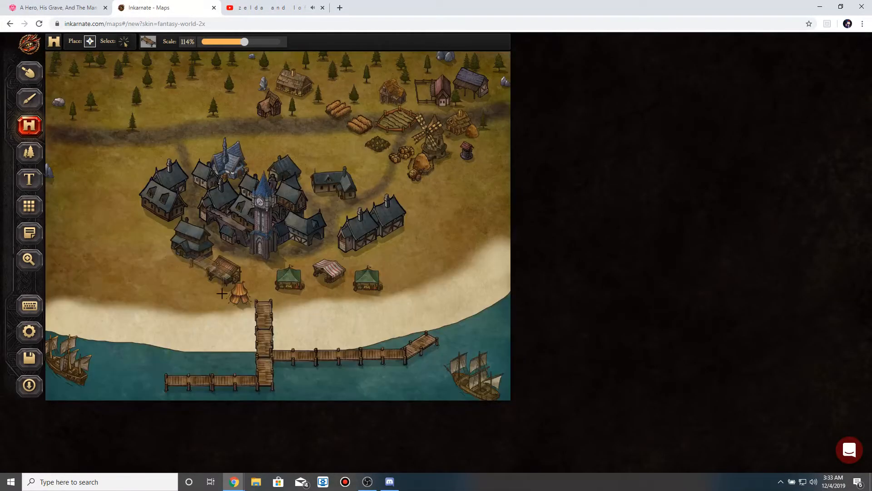
pyautogui.click(154, 372)
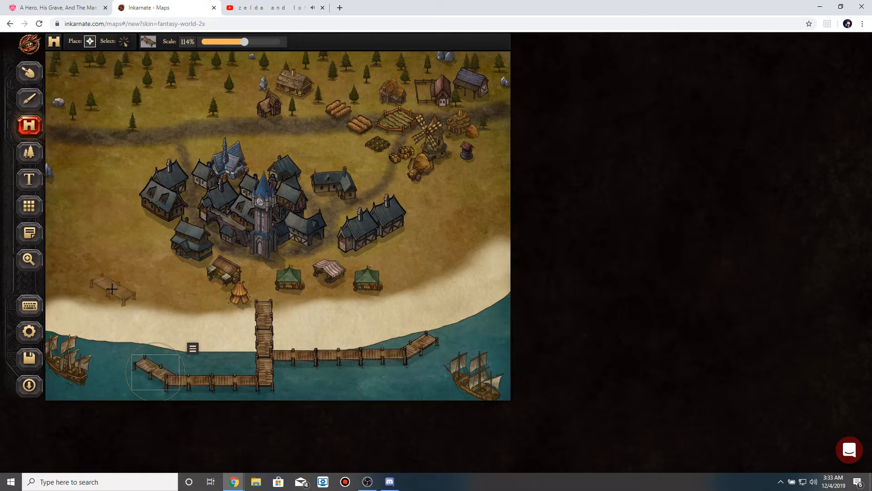
pyautogui.click(123, 41)
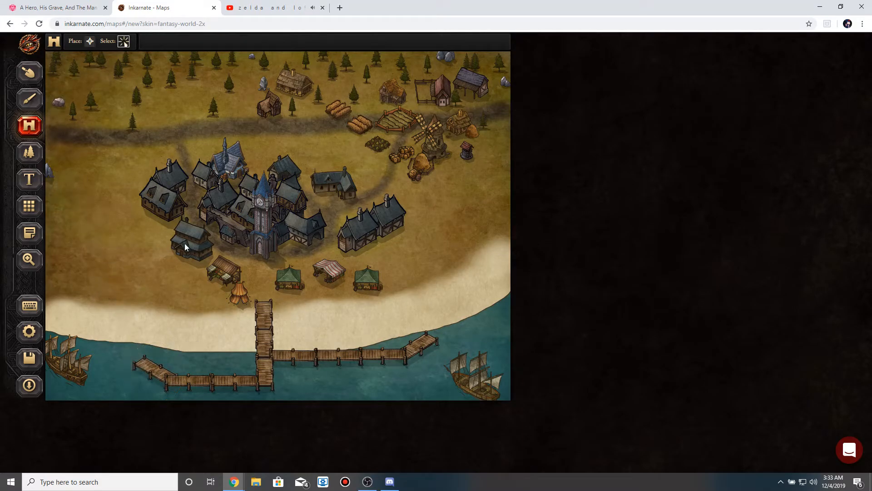
# Nudge the western diagonal dock into line and add a second DOCK-01-135 section continuing it northwest.
pyautogui.click(153, 368)
pyautogui.moveTo(152, 368); pyautogui.dragTo(154, 369)
pyautogui.click(90, 42)
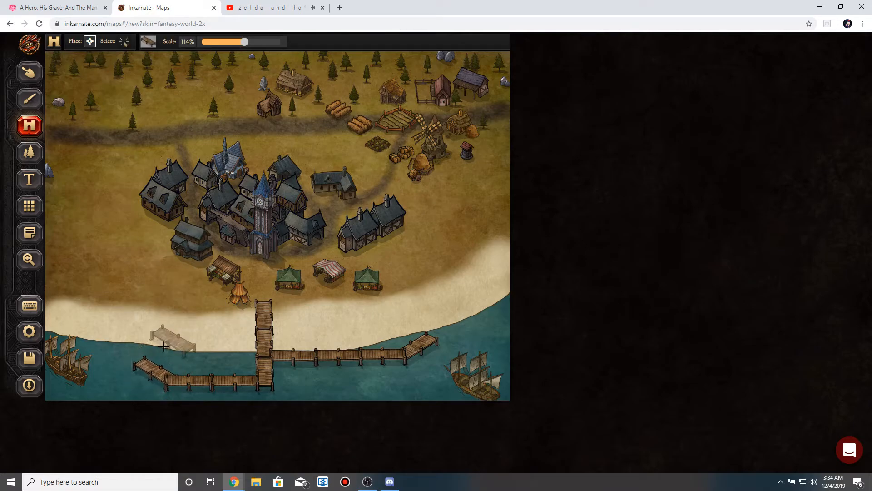
pyautogui.click(124, 352)
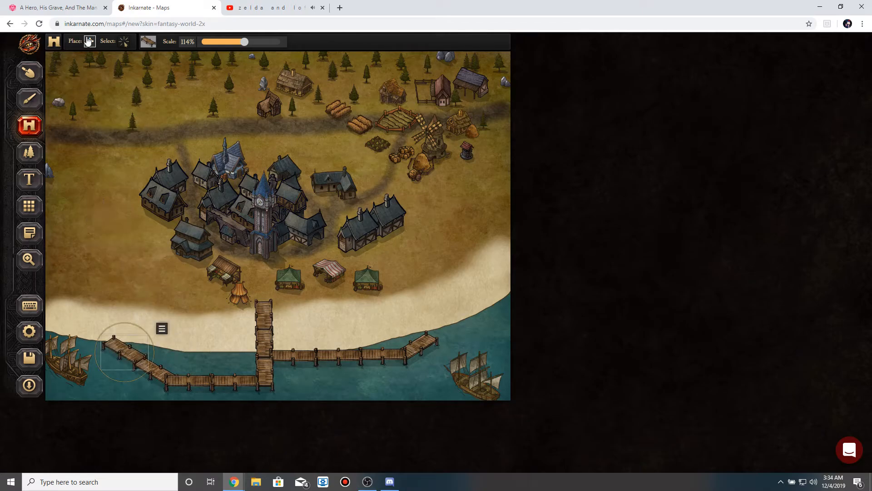
# Place a DOCK-01-090 section on the sand at the western walkway's end, lower it to meet the diagonal dock, and push it to front.
pyautogui.click(144, 43)
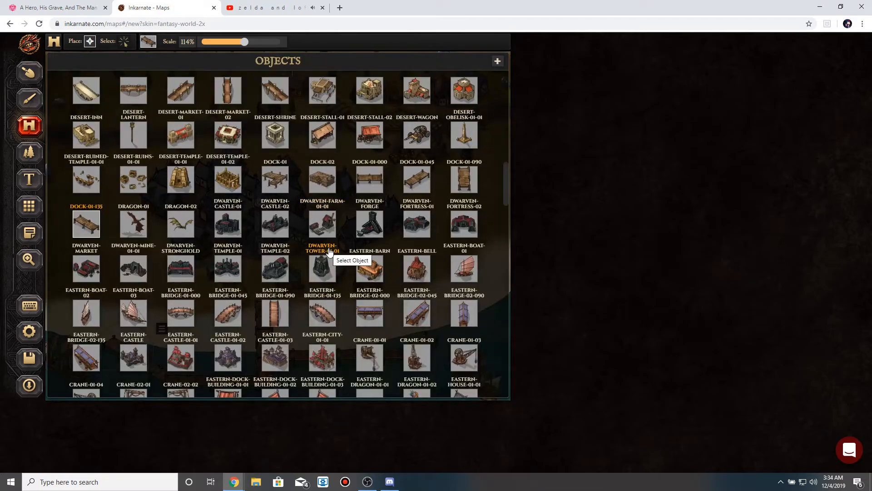
pyautogui.click(464, 179)
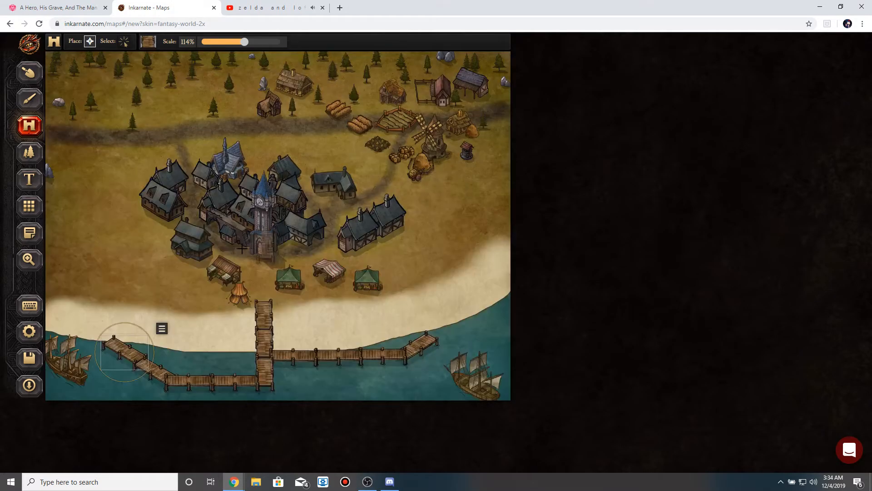
pyautogui.click(107, 320)
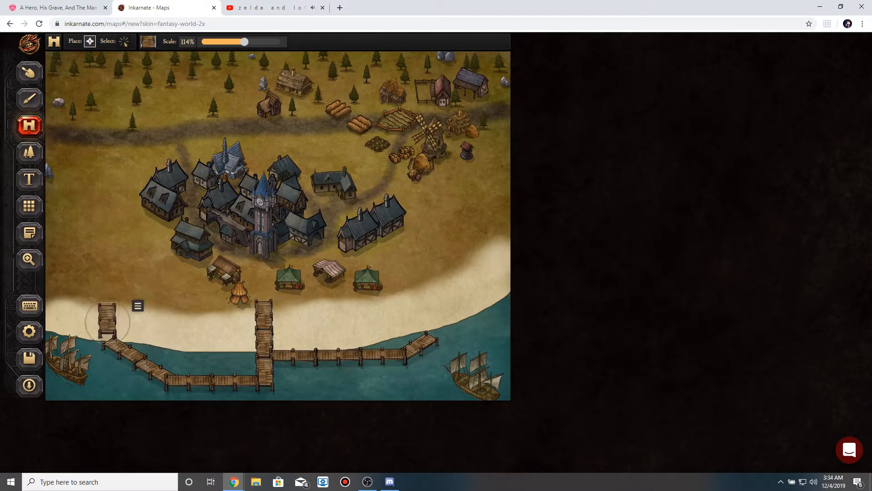
pyautogui.click(124, 42)
pyautogui.moveTo(112, 304); pyautogui.dragTo(115, 317)
pyautogui.click(141, 318)
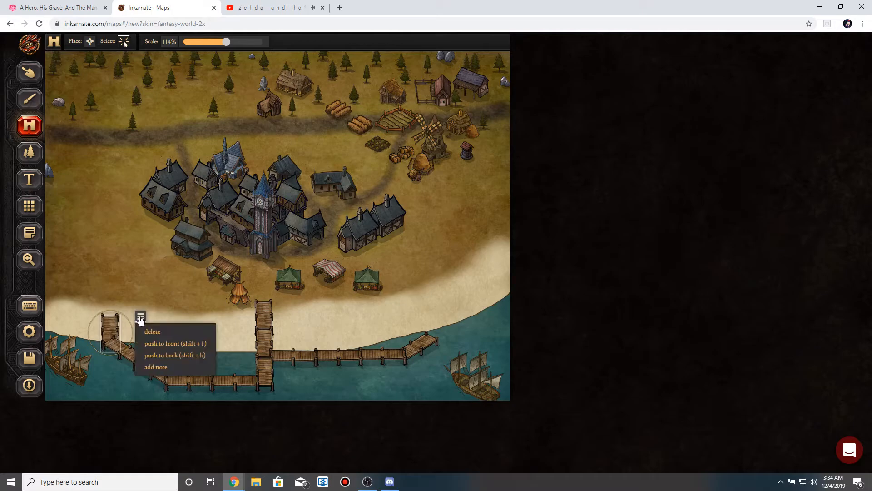
pyautogui.click(168, 341)
pyautogui.click(113, 282)
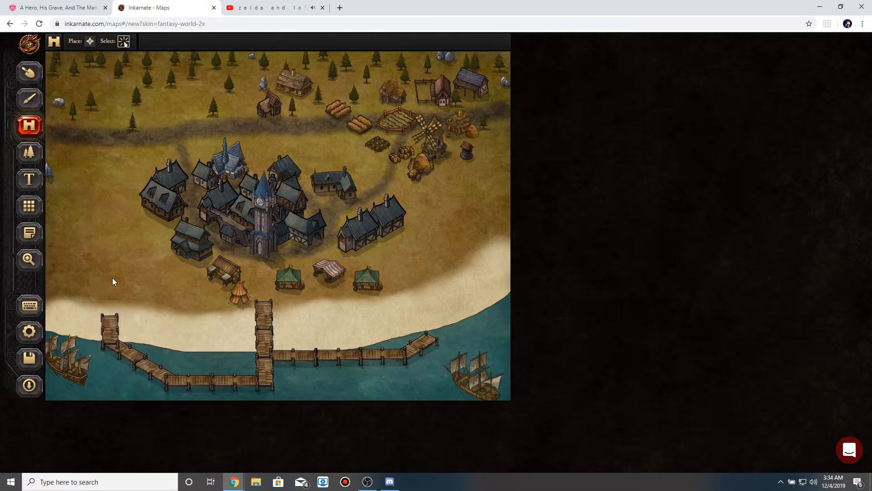
# Push the western beach dock section to front again and shift it slightly west to line up with the diagonal dock.
pyautogui.click(116, 320)
pyautogui.click(140, 316)
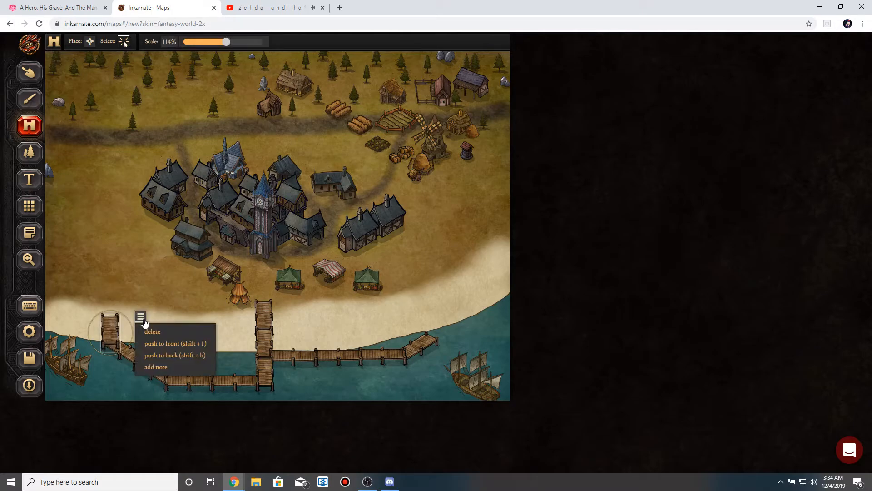
pyautogui.click(182, 343)
pyautogui.click(143, 278)
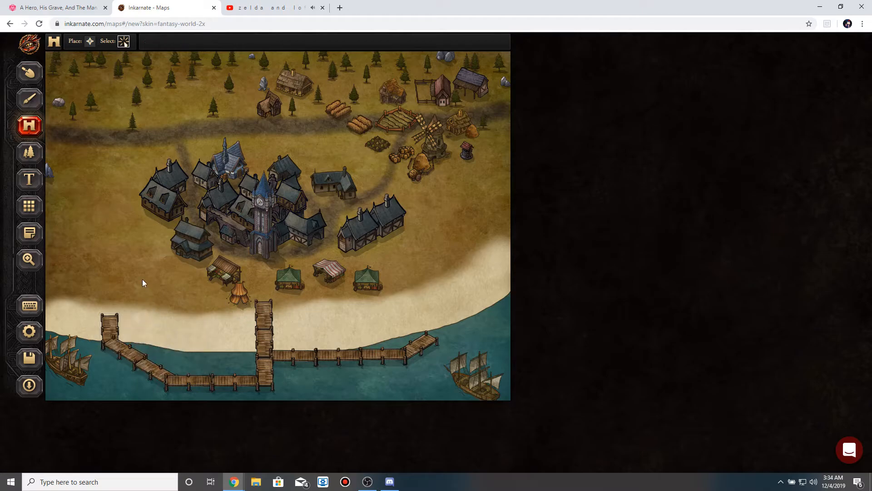
pyautogui.click(111, 321)
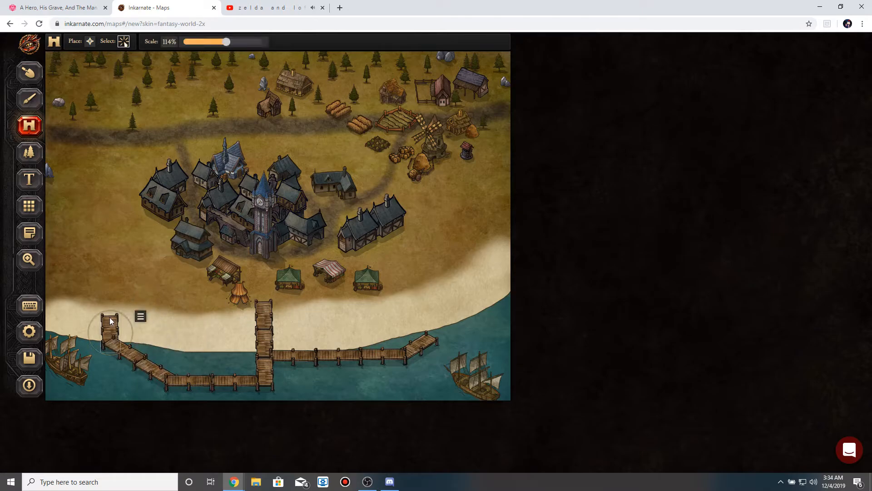
pyautogui.moveTo(109, 318); pyautogui.dragTo(106, 318)
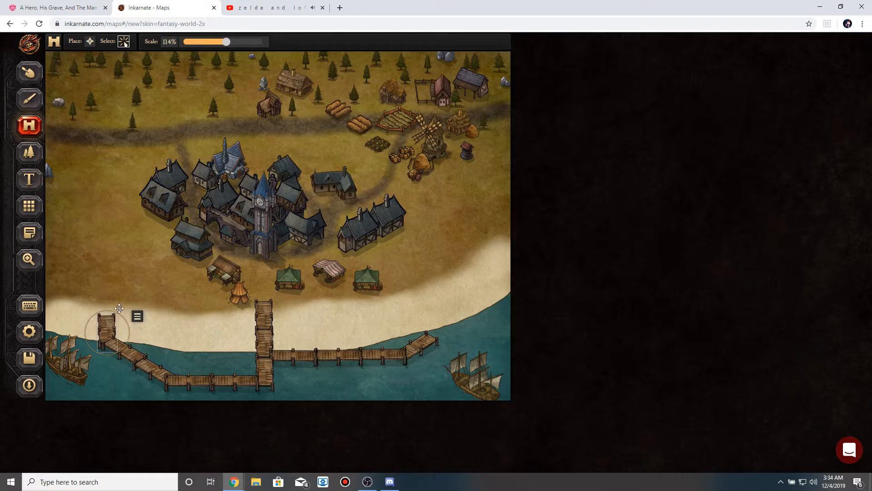
pyautogui.click(129, 297)
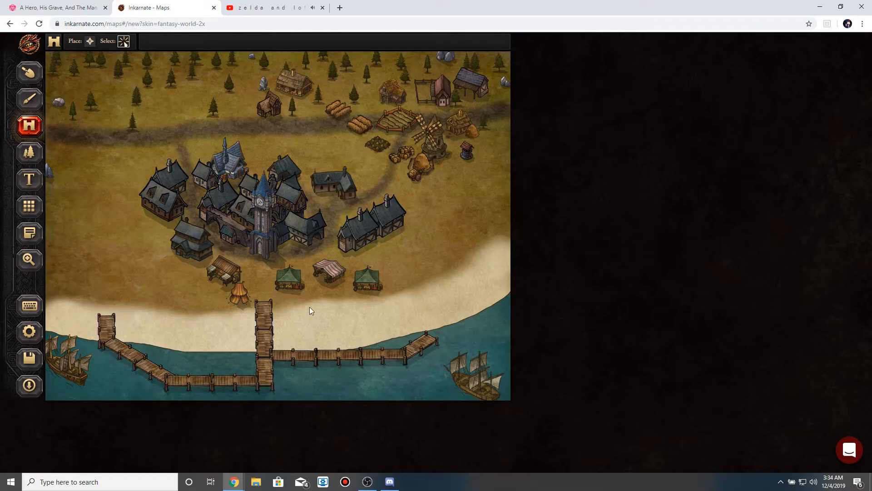
# Place another DOCK-01-090 section on the beach at the eastern walkway's end and lower it to join the diagonal dock.
pyautogui.click(90, 41)
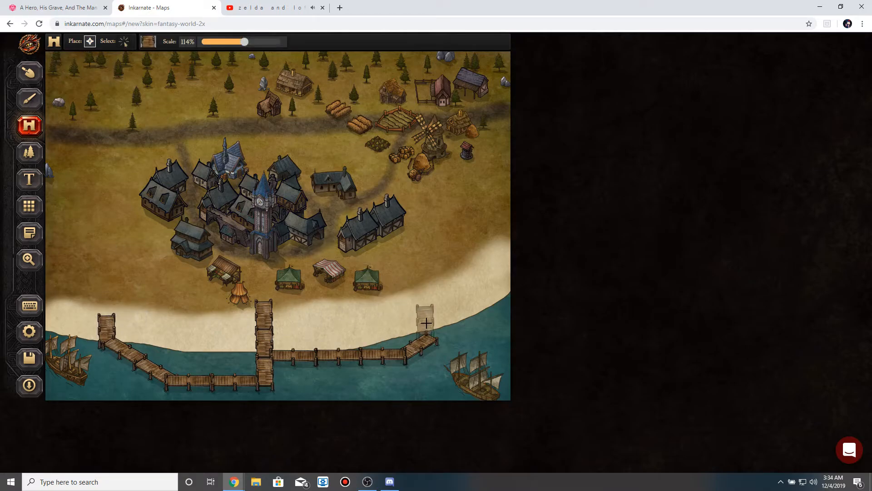
pyautogui.click(432, 322)
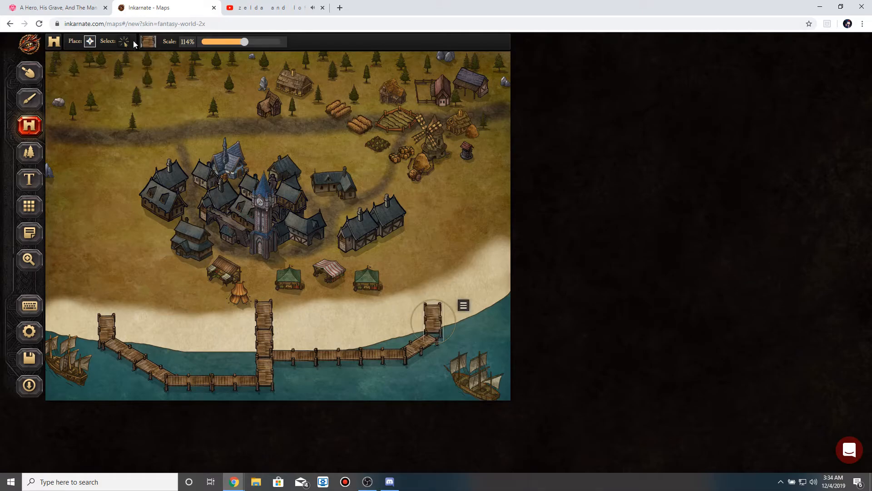
pyautogui.click(123, 41)
pyautogui.click(440, 316)
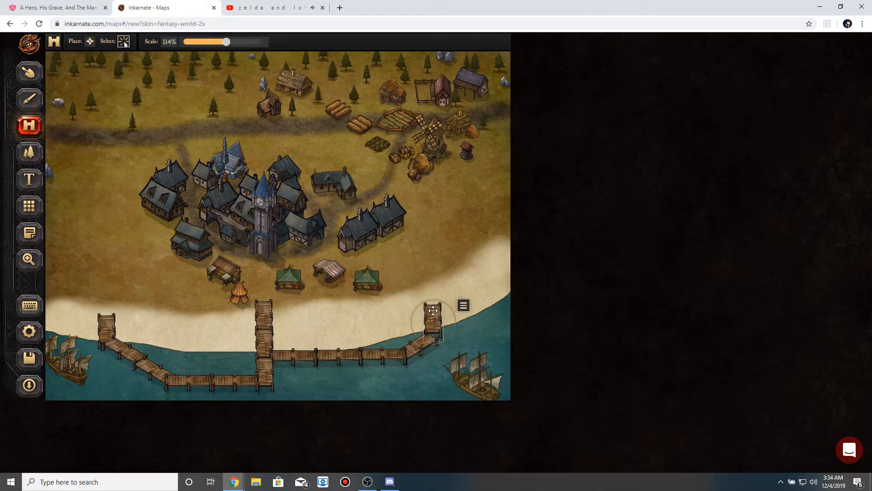
pyautogui.moveTo(433, 315); pyautogui.dragTo(432, 319)
pyautogui.click(446, 256)
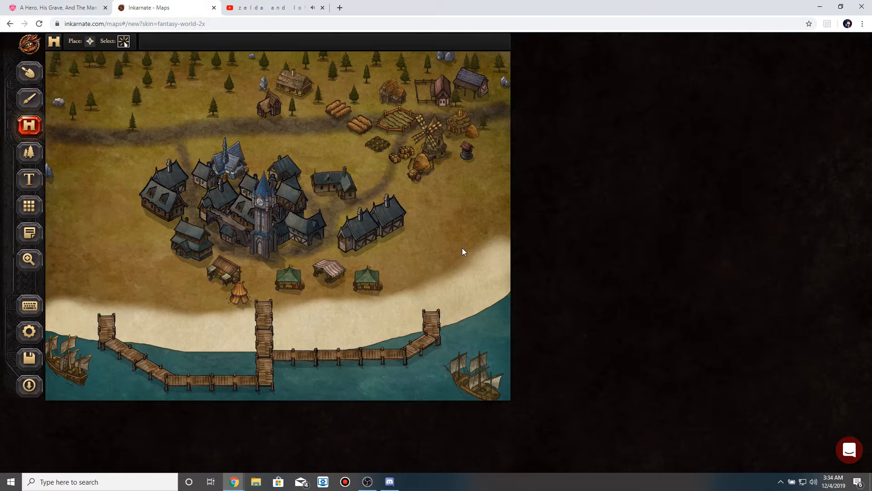
# Place two DOCK-01-090 sections running south, one from the eastern walkway and one from the lower western walkway.
pyautogui.click(90, 41)
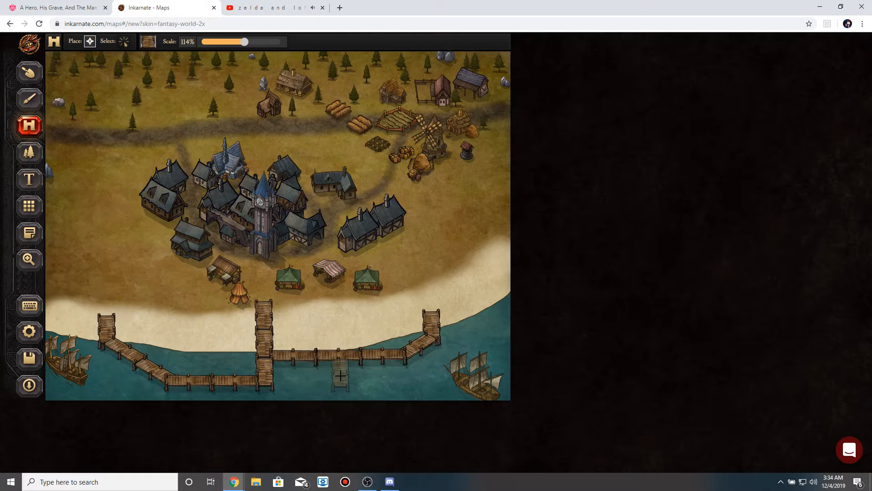
pyautogui.click(398, 375)
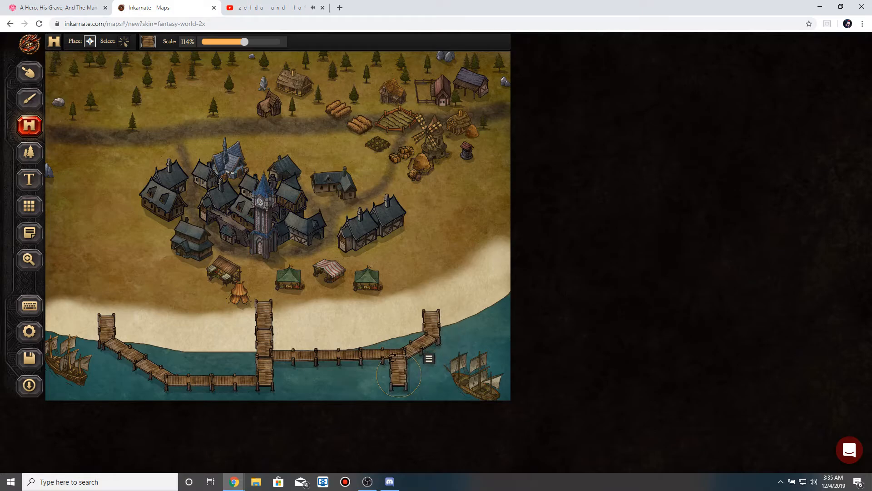
pyautogui.click(173, 397)
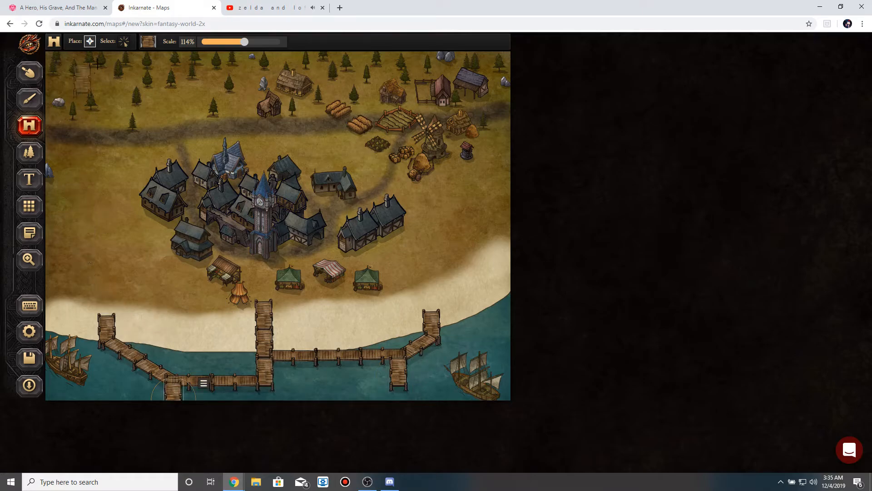
# Try a diagonal DOCK-01-045 section branching southwest from the western diagonal walkway.
pyautogui.click(151, 47)
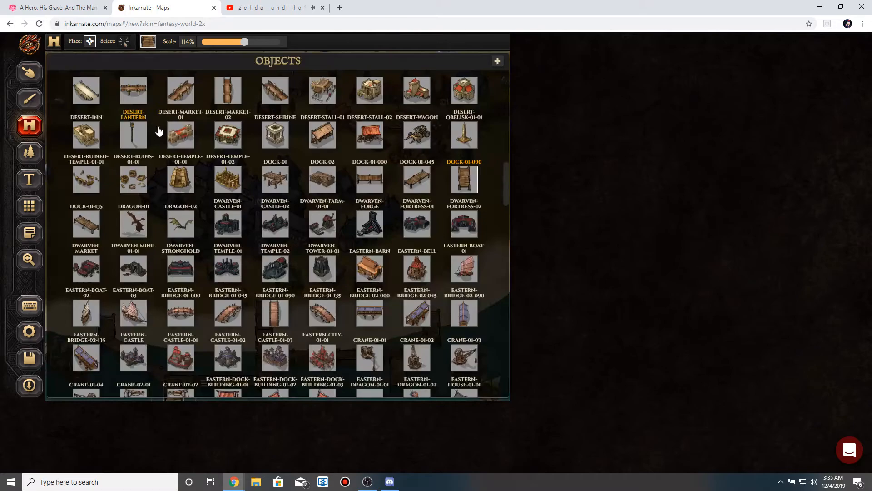
pyautogui.click(406, 183)
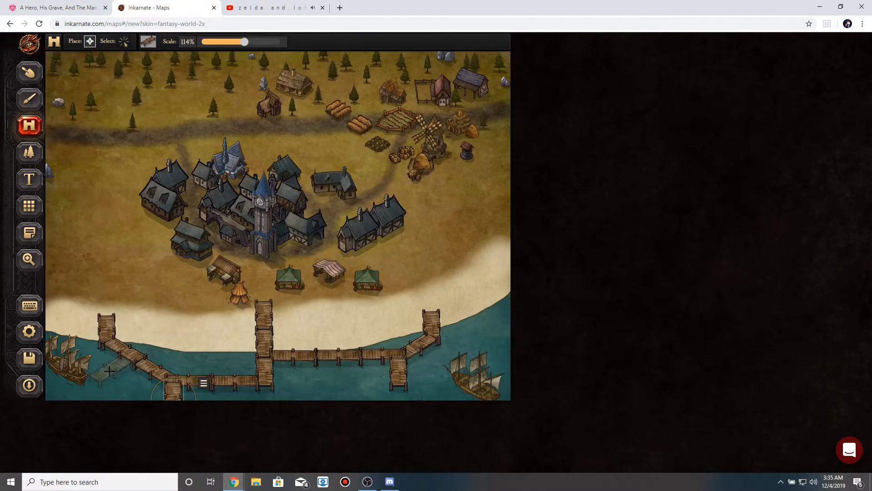
pyautogui.click(111, 371)
# Move the western ship in beside the western diagonal docks and the eastern ship between the central pier and the eastern southward dock.
pyautogui.click(123, 41)
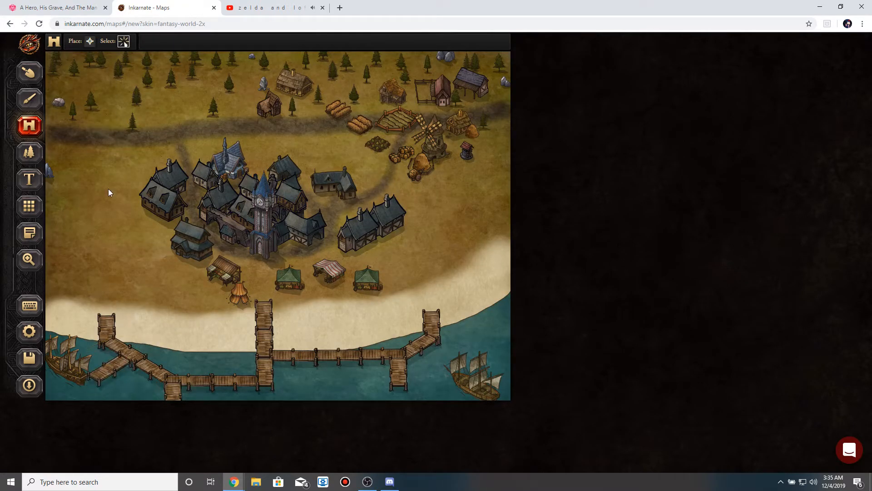
pyautogui.moveTo(60, 339); pyautogui.dragTo(141, 375)
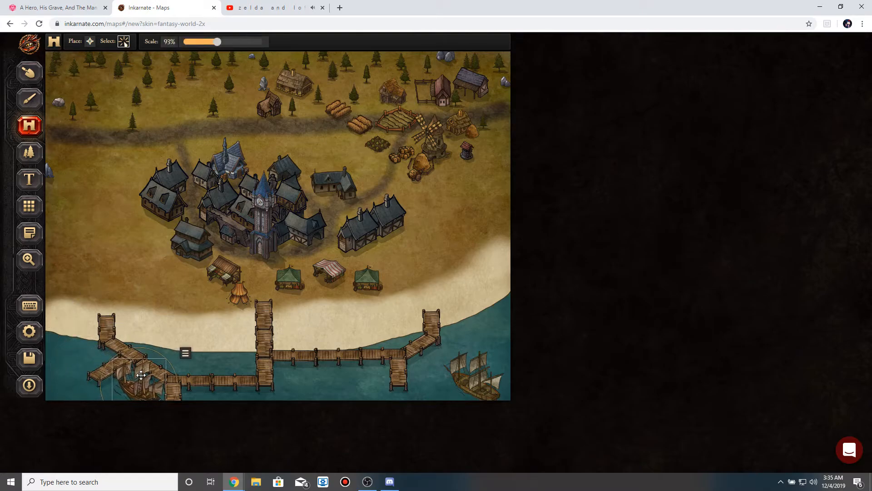
pyautogui.click(242, 344)
pyautogui.moveTo(470, 375); pyautogui.dragTo(451, 364)
pyautogui.click(482, 335)
pyautogui.moveTo(443, 328)
pyautogui.mouseDown()
pyautogui.moveTo(432, 315)
pyautogui.moveTo(389, 327)
pyautogui.moveTo(451, 319)
pyautogui.moveTo(445, 316)
pyautogui.mouseUp()
pyautogui.moveTo(435, 381); pyautogui.dragTo(351, 385)
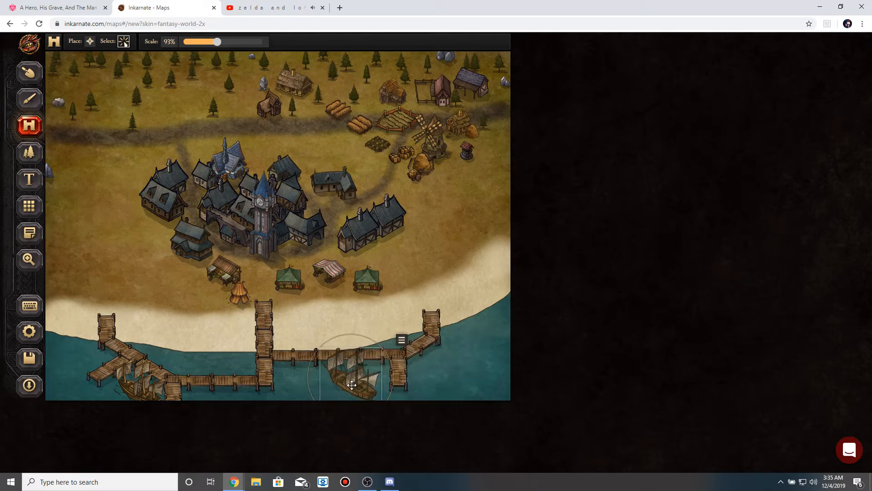
pyautogui.click(399, 298)
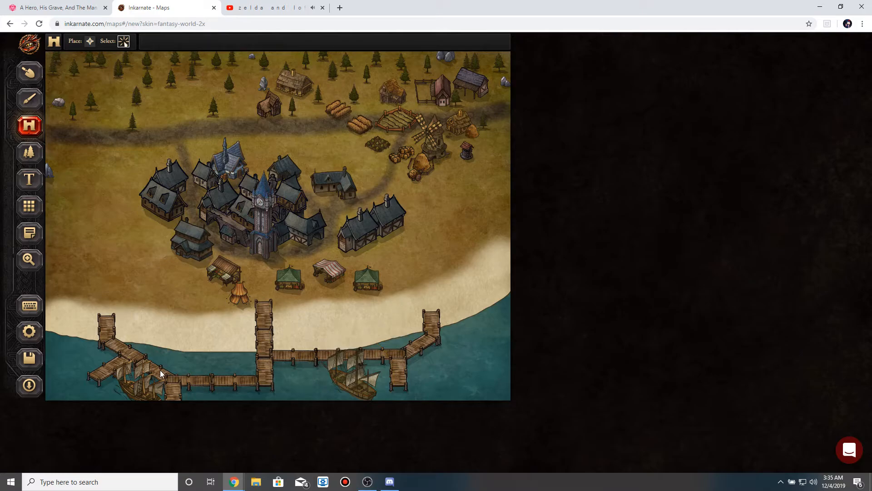
pyautogui.click(137, 375)
pyautogui.click(174, 289)
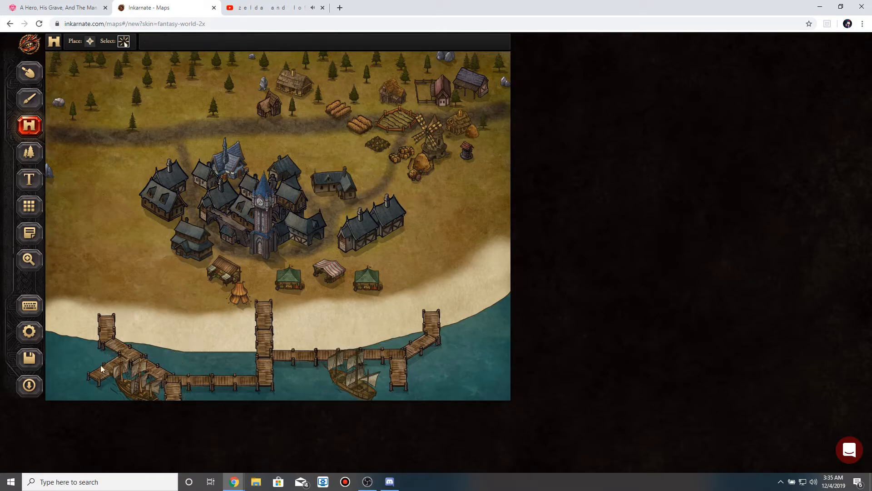
# Delete the diagonal dock branching southwest and shift the western ship slightly up and west along the walkway.
pyautogui.click(89, 374)
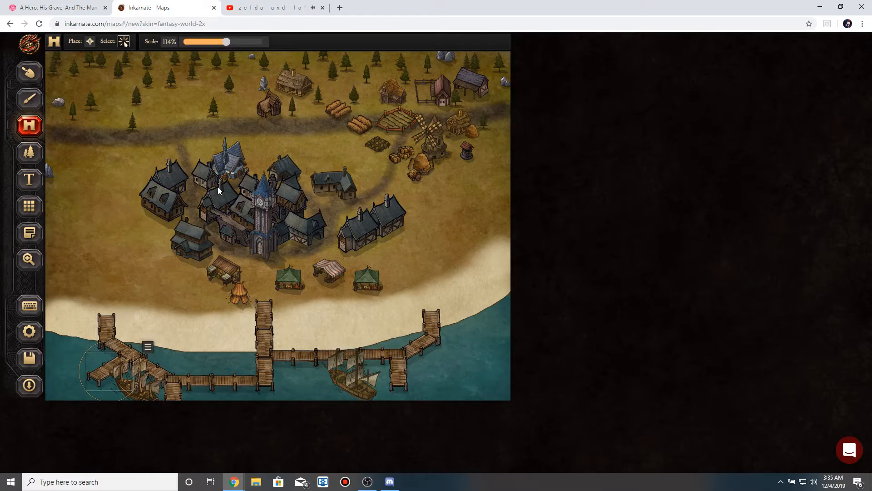
pyautogui.press('Delete')
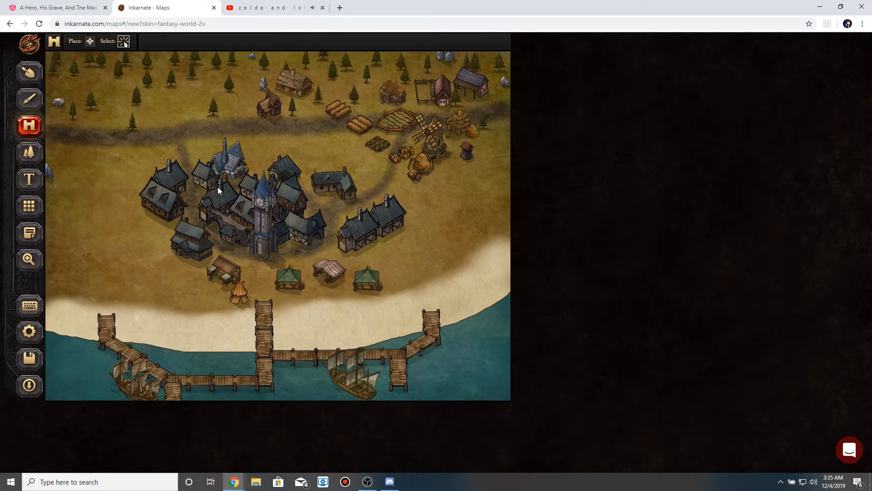
pyautogui.click(139, 377)
pyautogui.click(135, 321)
pyautogui.moveTo(128, 395); pyautogui.dragTo(124, 390)
pyautogui.click(145, 311)
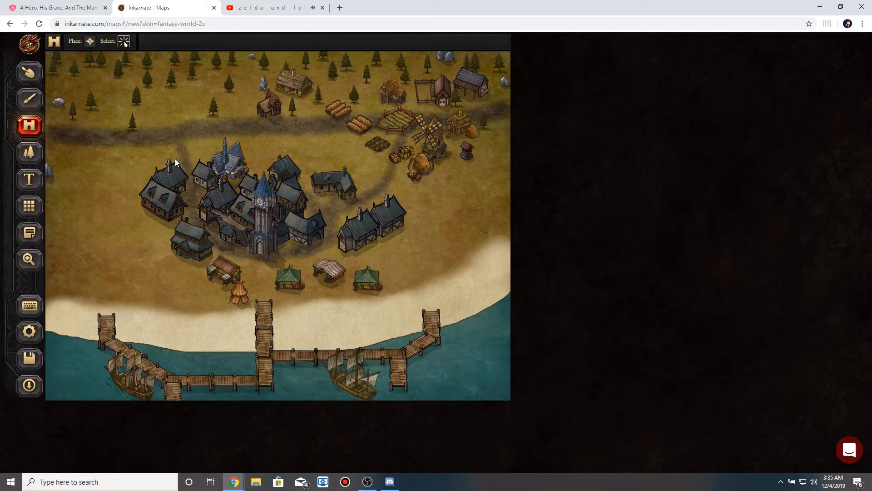
# Paint dark dirt paths on the foreground from the town centre to the central pier and around the market stalls, using brush size 30.
pyautogui.click(29, 98)
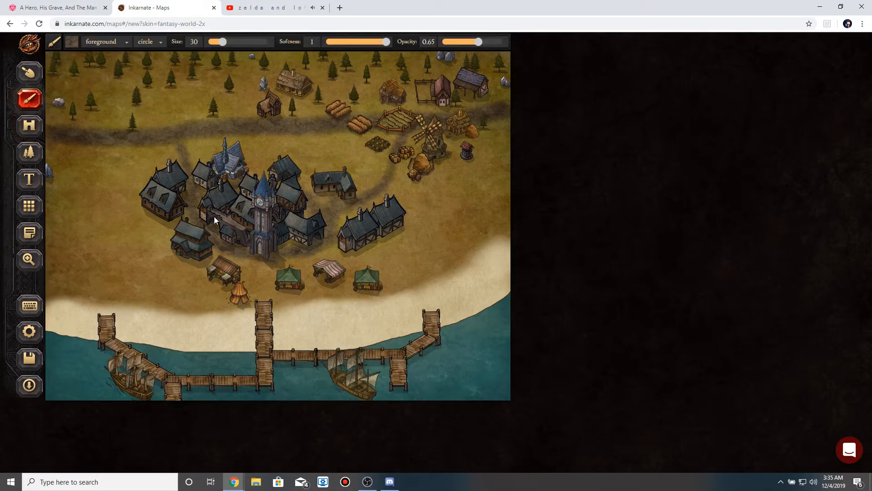
pyautogui.moveTo(244, 263)
pyautogui.mouseDown()
pyautogui.moveTo(258, 273)
pyautogui.moveTo(264, 301)
pyautogui.mouseUp()
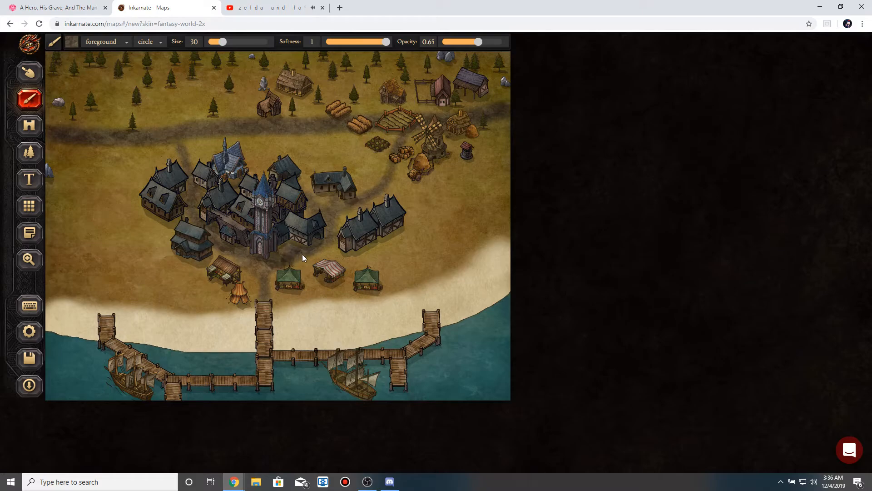
pyautogui.click(304, 265)
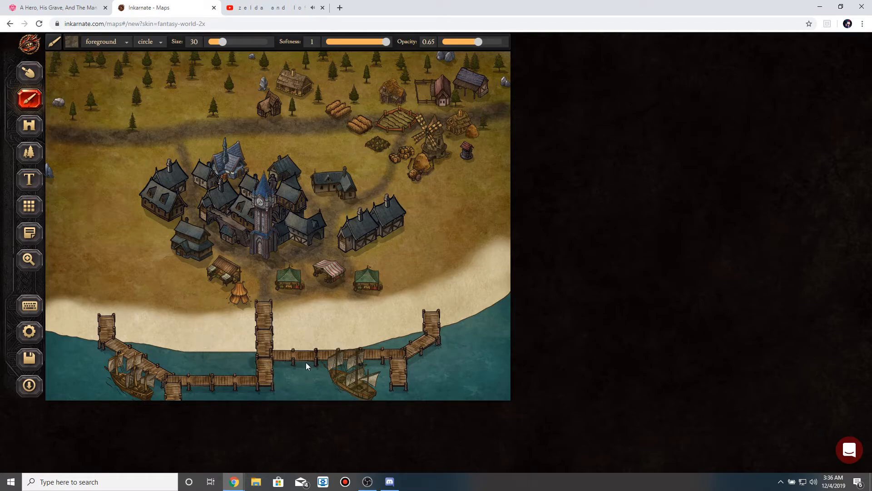
# Add land along the shoreline beneath the docks on both sides of the central pier with brush size 35.
pyautogui.click(26, 71)
pyautogui.click(84, 42)
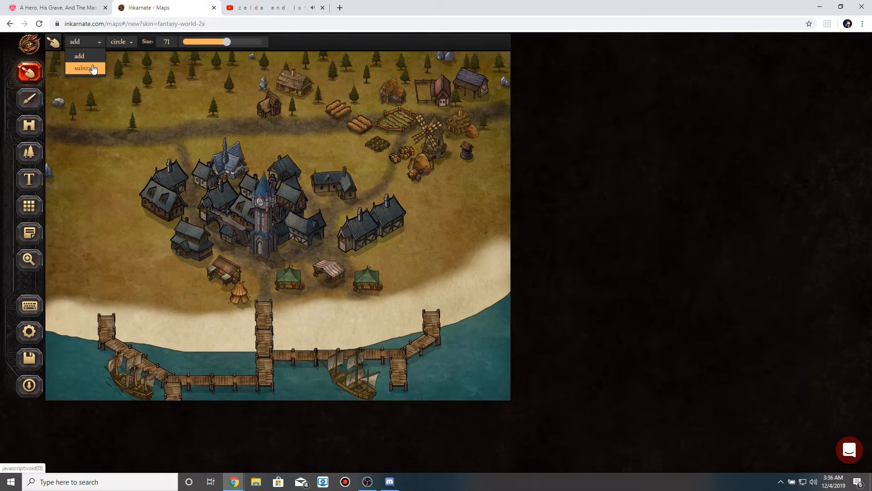
pyautogui.click(91, 61)
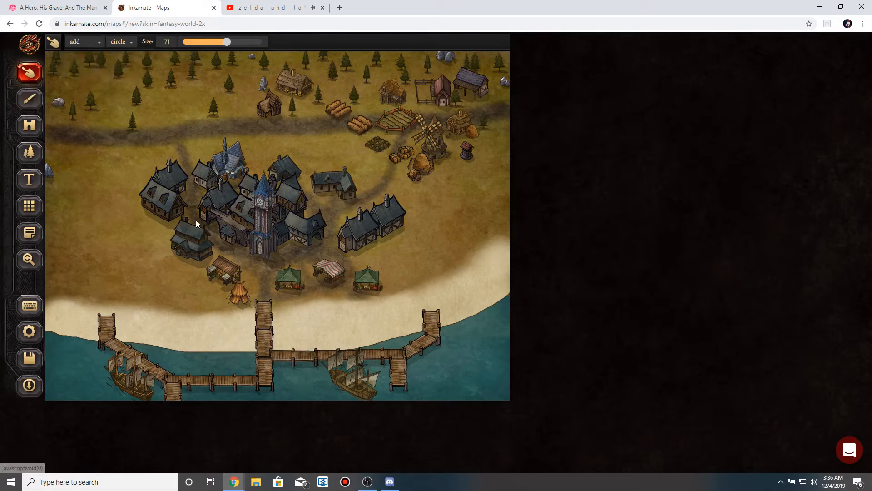
pyautogui.moveTo(223, 43); pyautogui.dragTo(205, 43)
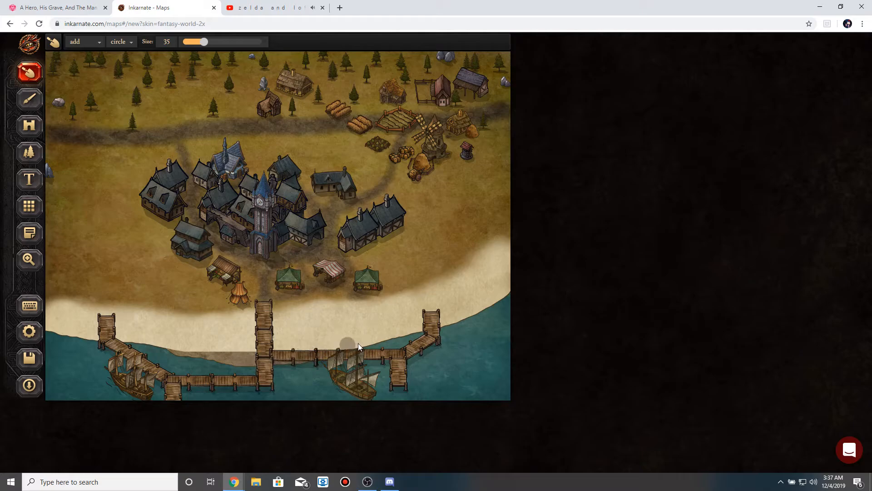
# Paint the added shore with the PARCHMENT-01-01-SL texture at opacity 1, and extend the sandy beach beside the eastern diagonal dock.
pyautogui.click(29, 98)
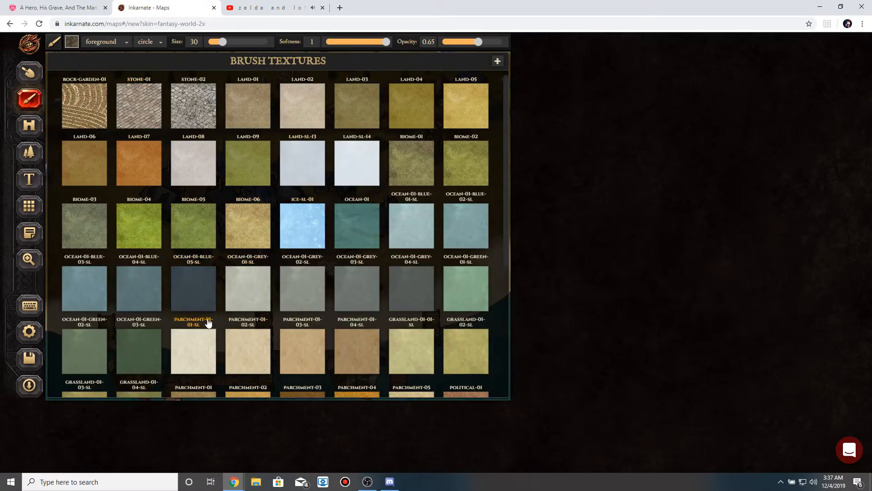
pyautogui.click(211, 367)
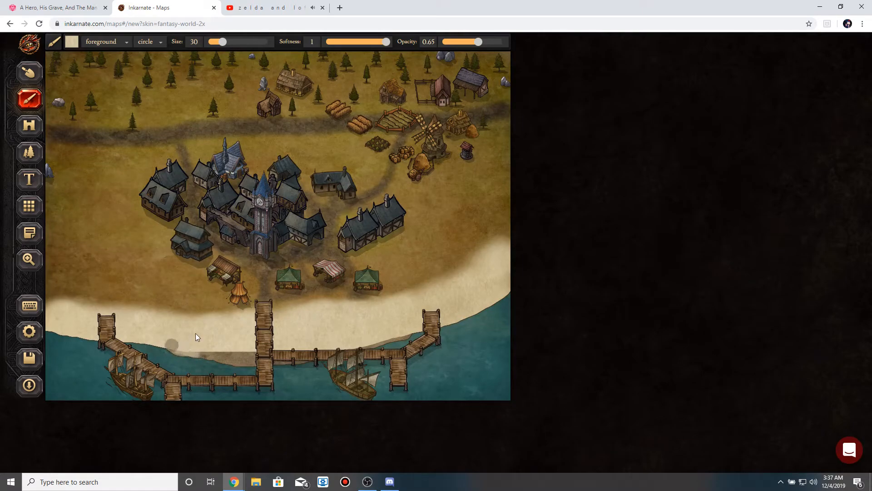
pyautogui.moveTo(478, 42); pyautogui.dragTo(505, 48)
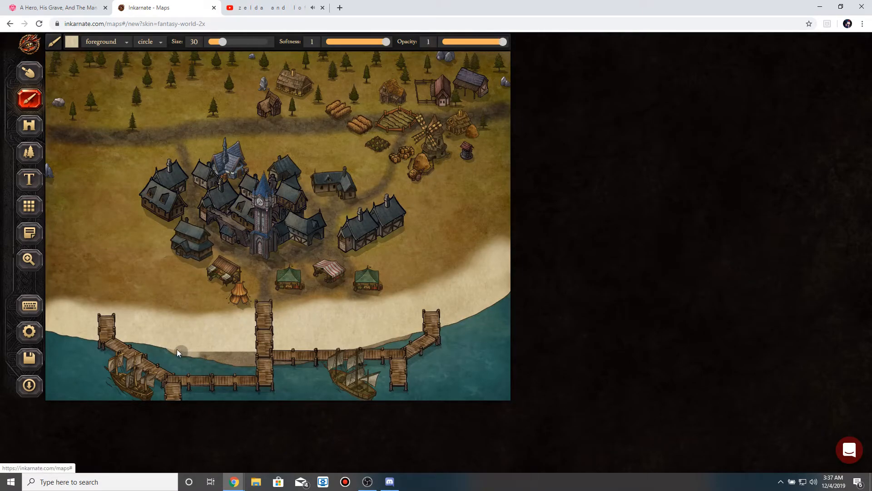
pyautogui.moveTo(167, 351)
pyautogui.mouseDown()
pyautogui.moveTo(242, 361)
pyautogui.moveTo(292, 352)
pyautogui.moveTo(260, 346)
pyautogui.moveTo(216, 359)
pyautogui.moveTo(283, 363)
pyautogui.mouseUp()
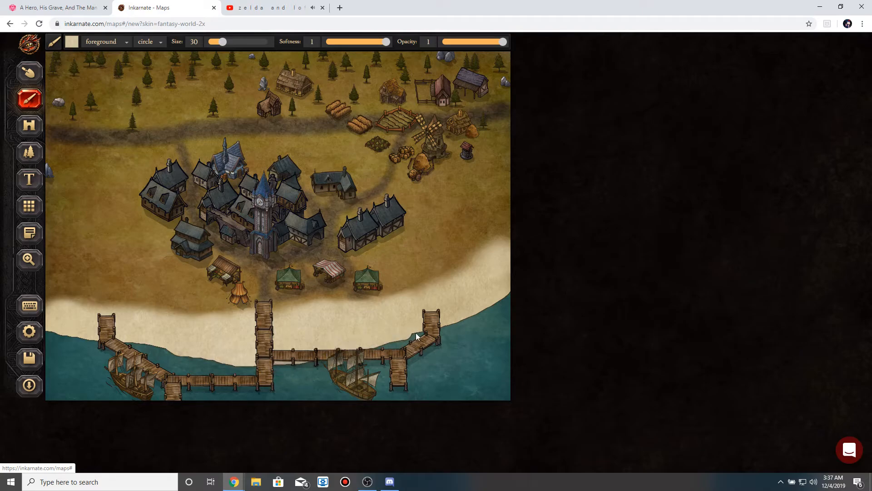
pyautogui.click(29, 72)
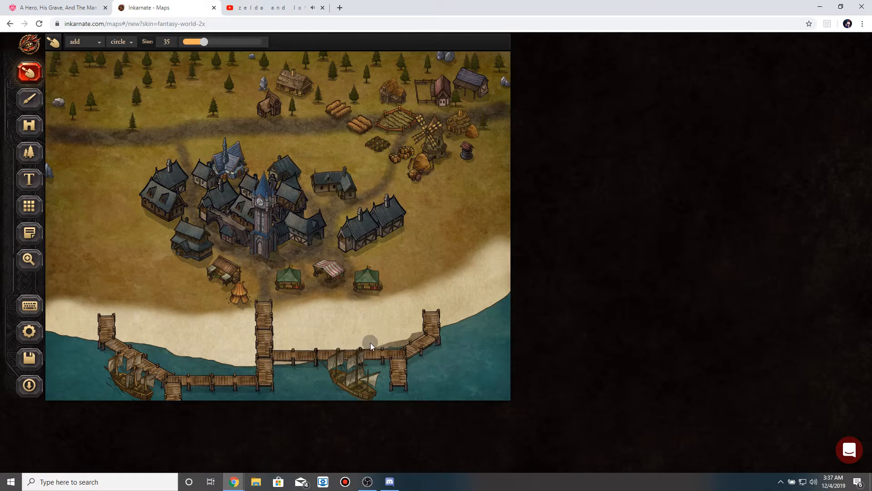
pyautogui.click(29, 99)
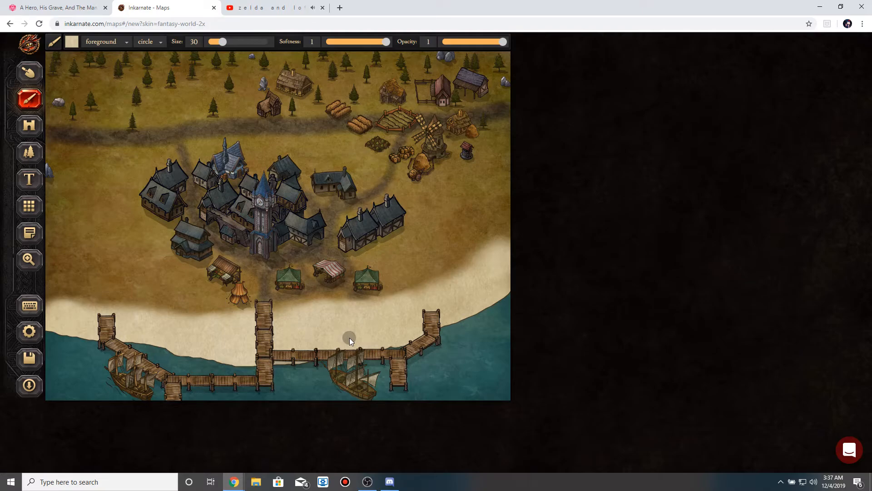
# Shift the long house northeast of the clock tower and the two eastern houses slightly closer to the town centre.
pyautogui.click(30, 125)
pyautogui.click(121, 42)
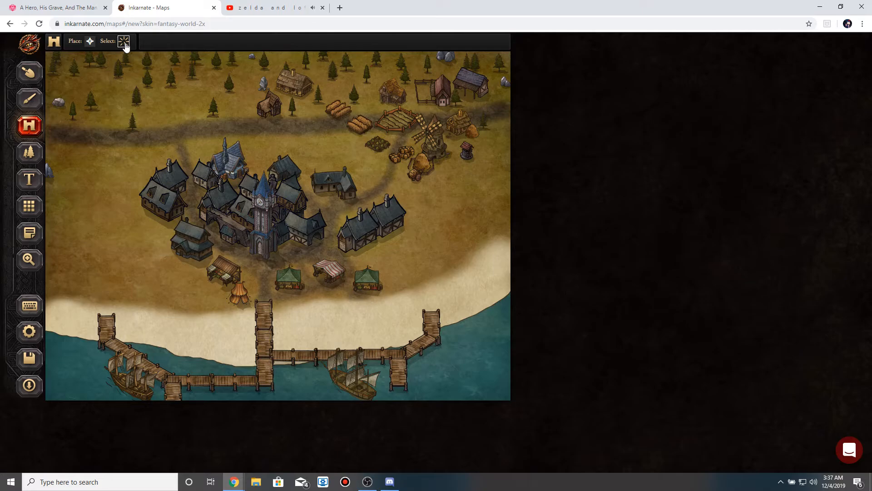
pyautogui.click(318, 179)
pyautogui.click(347, 178)
pyautogui.click(29, 153)
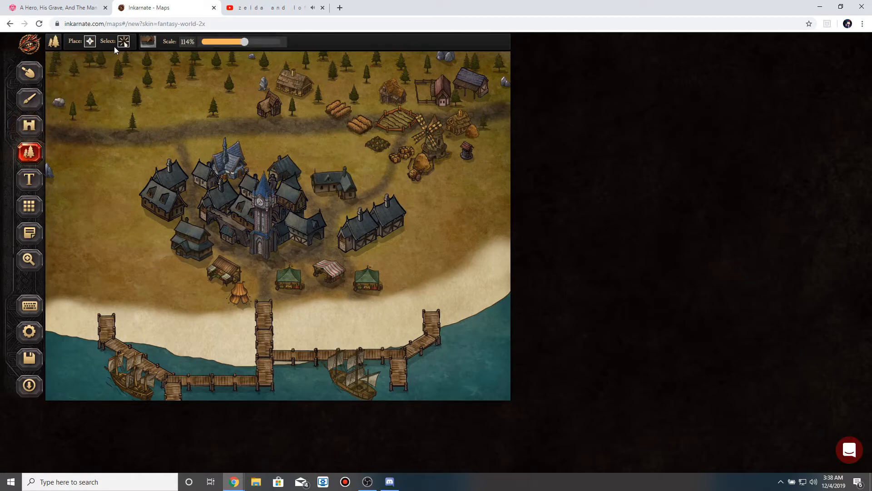
pyautogui.click(122, 42)
pyautogui.moveTo(348, 172); pyautogui.dragTo(338, 175)
pyautogui.click(373, 174)
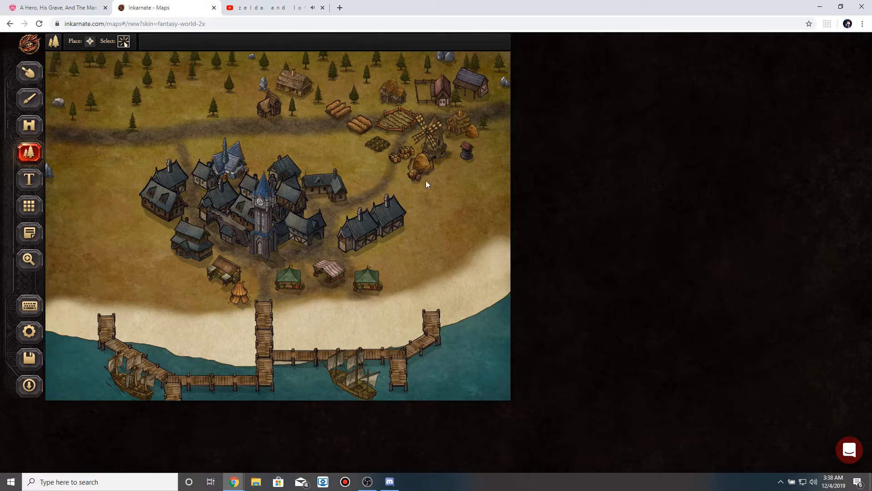
pyautogui.moveTo(398, 210); pyautogui.dragTo(394, 202)
pyautogui.click(362, 249)
pyautogui.moveTo(362, 249); pyautogui.dragTo(358, 243)
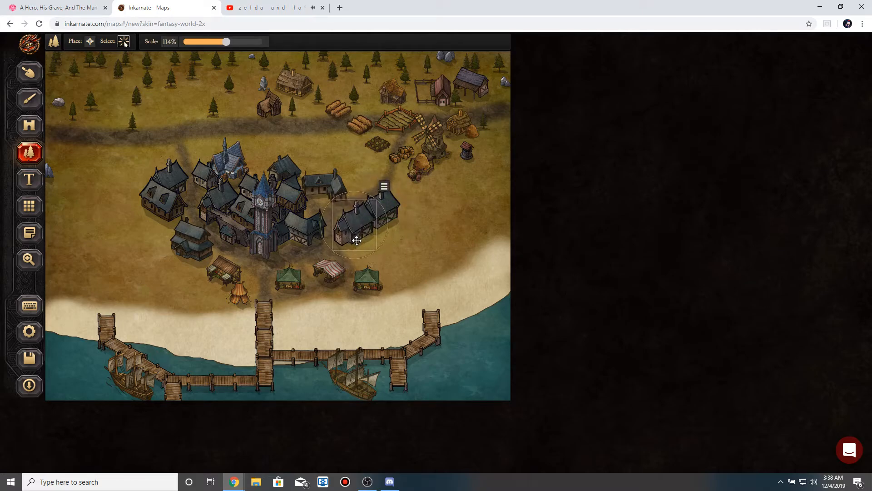
pyautogui.click(397, 248)
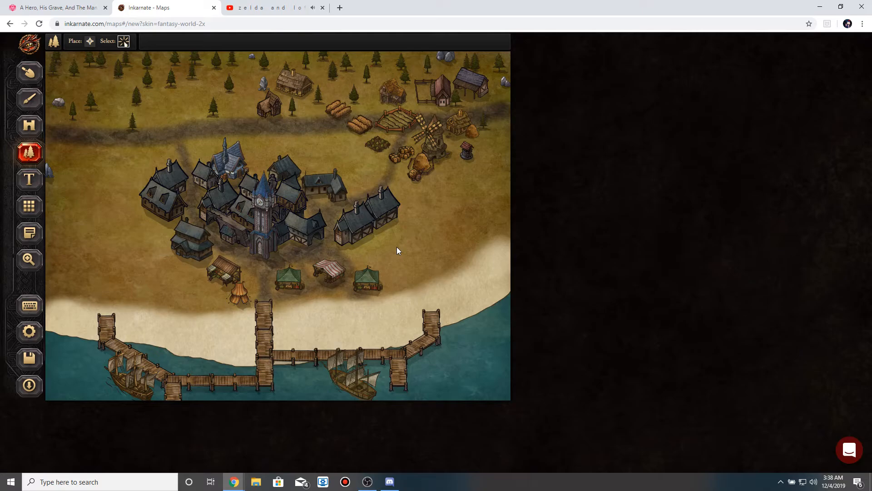
# Move the hay pile, crops, green garden and fenced field from around the windmill to the cottages north of the town.
pyautogui.click(30, 125)
pyautogui.click(423, 172)
pyautogui.click(440, 177)
pyautogui.moveTo(410, 176); pyautogui.dragTo(263, 148)
pyautogui.click(406, 158)
pyautogui.moveTo(406, 158); pyautogui.dragTo(245, 120)
pyautogui.moveTo(372, 141); pyautogui.dragTo(202, 104)
pyautogui.moveTo(361, 123); pyautogui.dragTo(246, 106)
pyautogui.moveTo(375, 116); pyautogui.dragTo(214, 84)
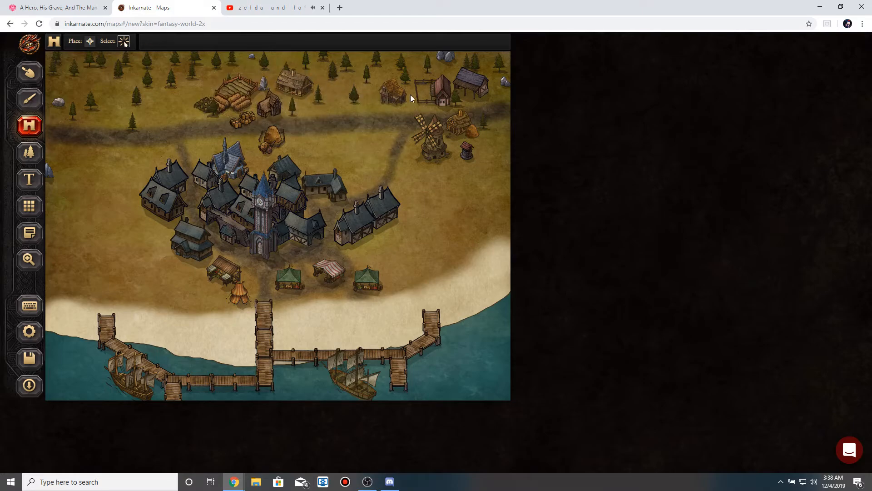
# Move the windmill east beside the straw stacks and the well next to the relocated hay pile north of the town.
pyautogui.moveTo(477, 85); pyautogui.dragTo(419, 101)
pyautogui.moveTo(468, 143); pyautogui.dragTo(378, 139)
pyautogui.click(435, 145)
pyautogui.moveTo(435, 145); pyautogui.dragTo(485, 144)
pyautogui.click(463, 158)
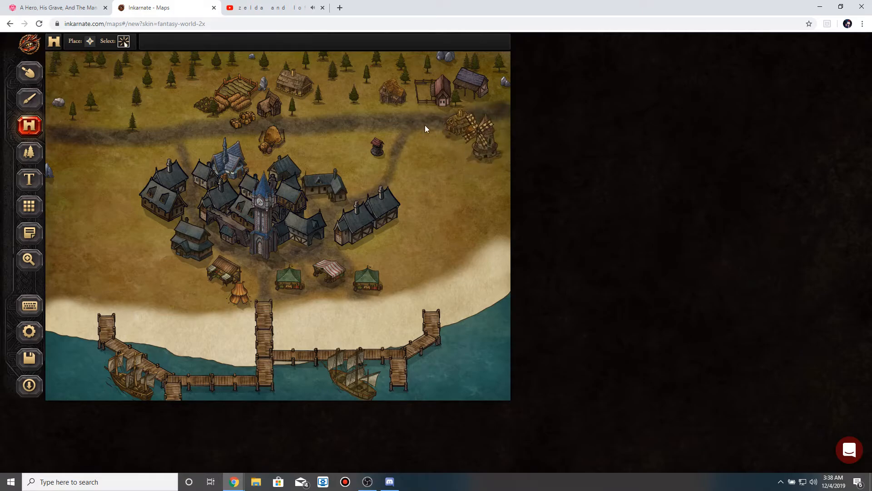
pyautogui.moveTo(378, 144); pyautogui.dragTo(292, 131)
pyautogui.click(307, 73)
# Move the thatched long cottage from the northern farm to the map's eastern edge, just southeast of the windmill.
pyautogui.click(29, 152)
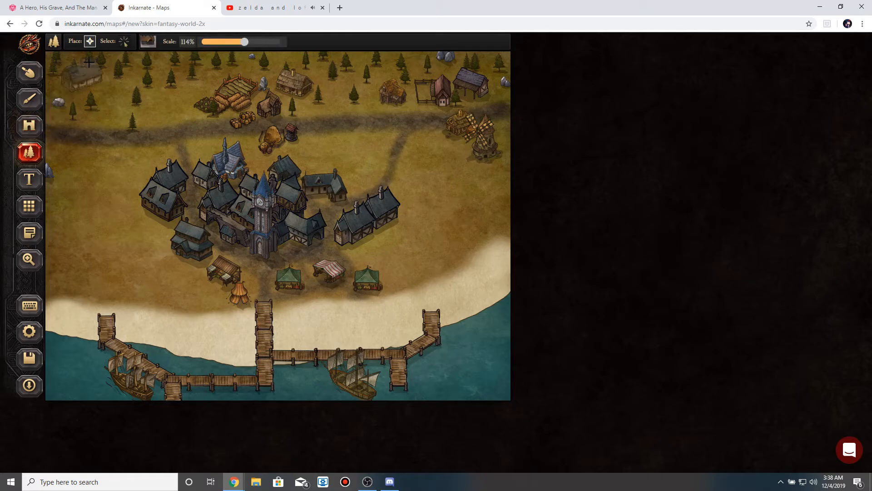
pyautogui.click(123, 42)
pyautogui.moveTo(290, 91); pyautogui.dragTo(506, 166)
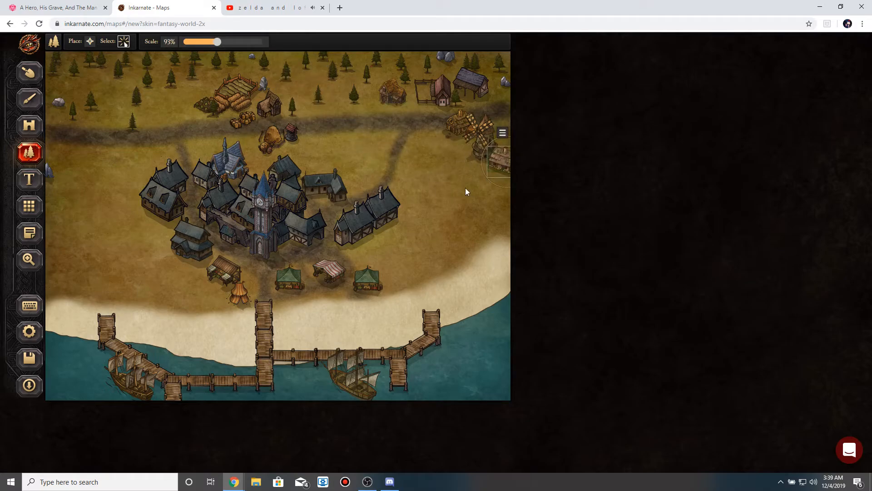
pyautogui.click(465, 187)
# Delete the red-roofed building with the fenced yard and shift the blue-roofed barn west into its place.
pyautogui.moveTo(425, 96); pyautogui.dragTo(446, 177)
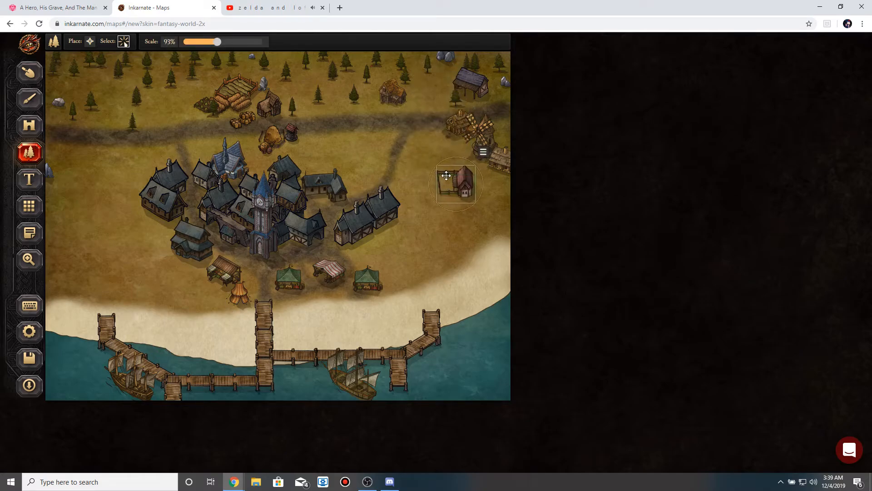
pyautogui.press('Delete')
pyautogui.moveTo(472, 84); pyautogui.dragTo(441, 85)
# Move the fenced crop field from the northern farm to the open grass southwest of the windmill.
pyautogui.click(242, 83)
pyautogui.click(21, 128)
pyautogui.click(124, 41)
pyautogui.moveTo(233, 89); pyautogui.dragTo(428, 164)
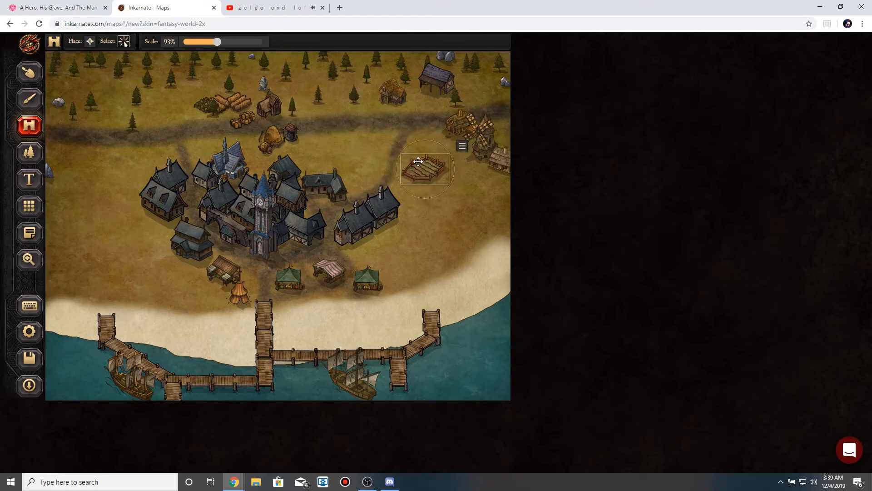
# Place two more fenced crop fields at 98% scale in a diagonal line southeast of the first one.
pyautogui.click(90, 41)
pyautogui.click(146, 44)
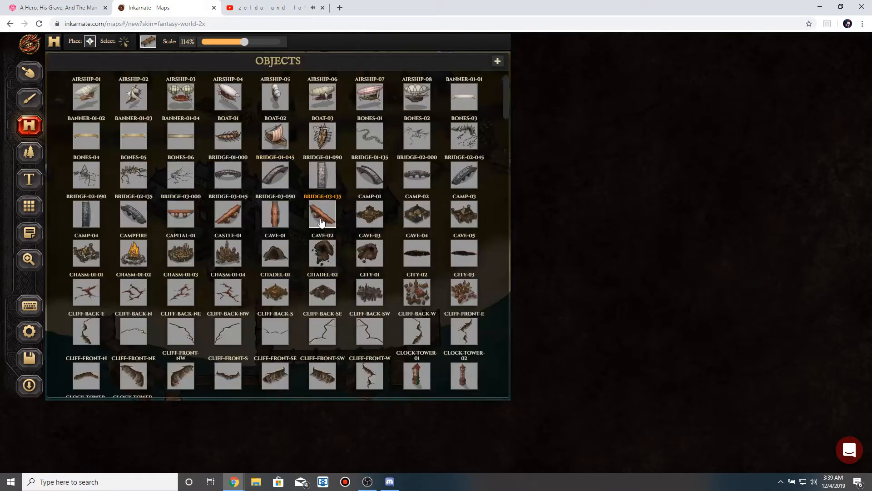
pyautogui.scroll(-15, 321, 221)
pyautogui.scroll(-8, 321, 222)
pyautogui.scroll(-10, 321, 222)
pyautogui.click(319, 256)
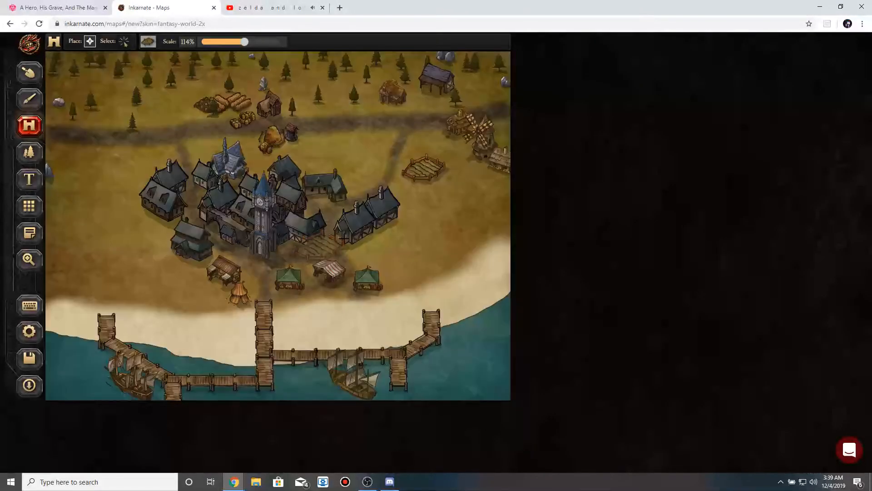
pyautogui.click(452, 184)
pyautogui.moveTo(244, 42); pyautogui.dragTo(237, 43)
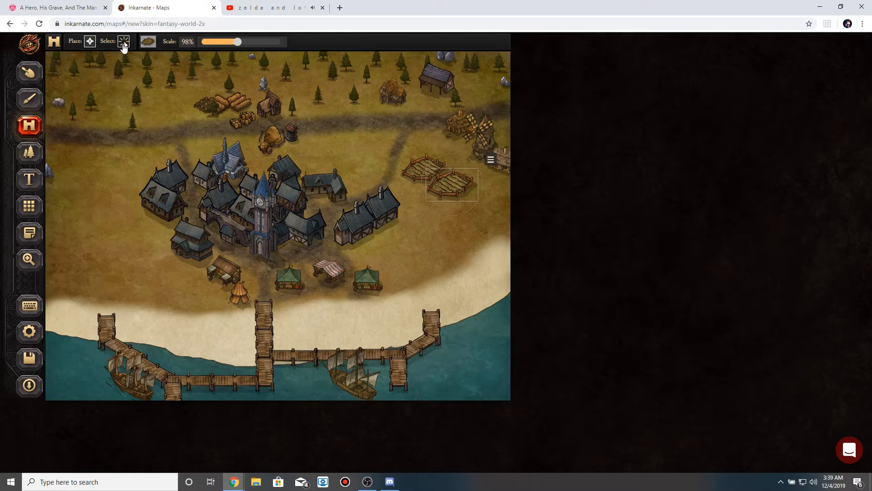
pyautogui.click(90, 41)
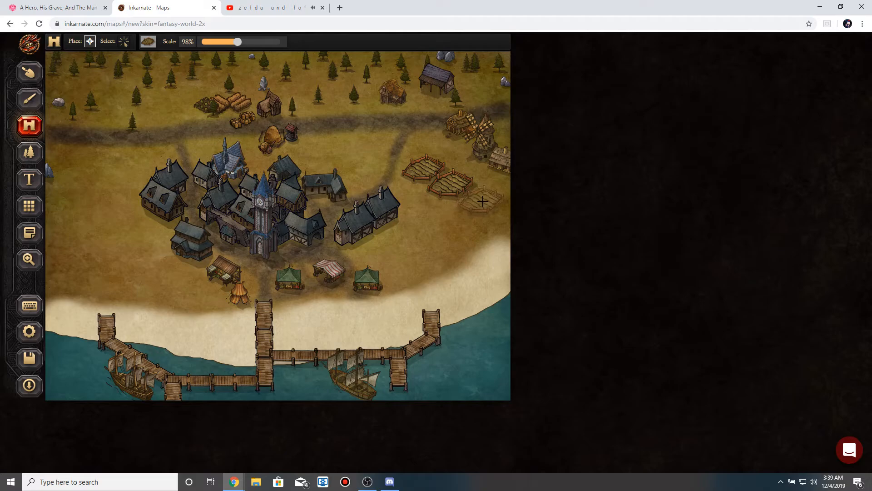
pyautogui.click(482, 201)
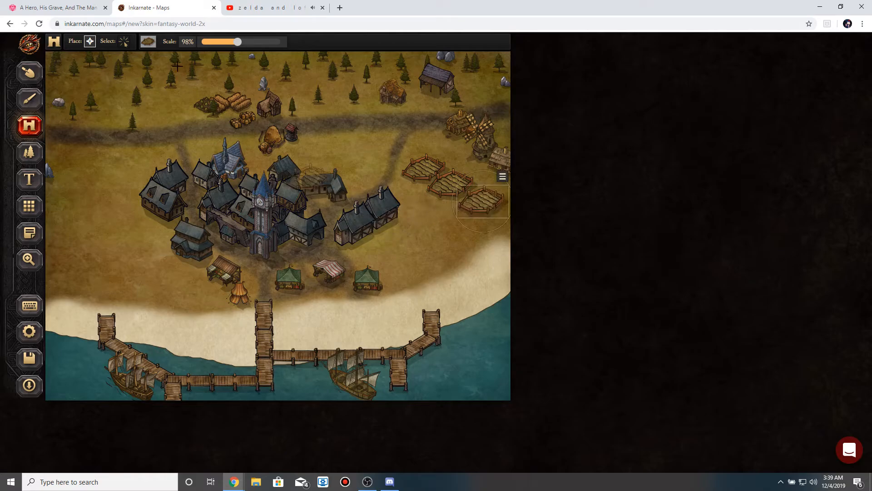
# Move the brown log-like crop rows south of the main road and cluster the three fenced fields along its north side, northwest of town.
pyautogui.click(126, 42)
pyautogui.moveTo(239, 104); pyautogui.dragTo(386, 133)
pyautogui.click(431, 182)
pyautogui.moveTo(423, 174); pyautogui.dragTo(149, 112)
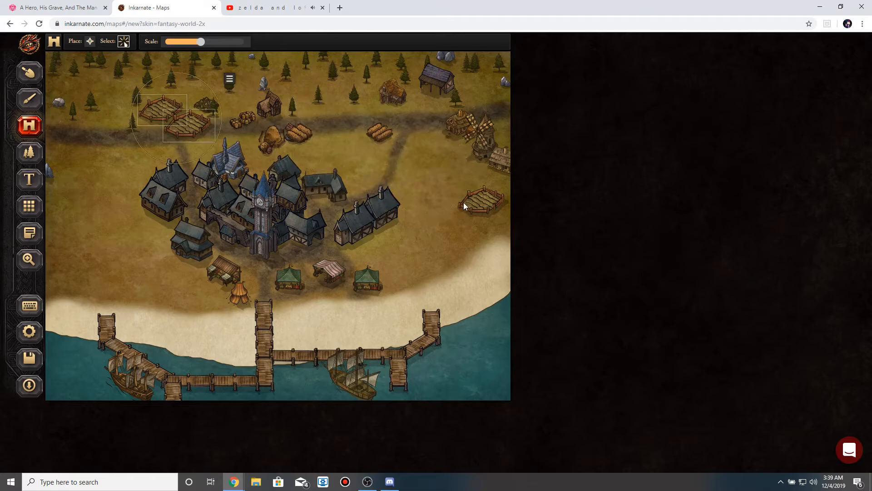
pyautogui.click(463, 203)
pyautogui.moveTo(458, 197); pyautogui.dragTo(162, 111)
# Move one brown crop row southwest of the windmill and place six more copies at 98% scale across the grass below it.
pyautogui.moveTo(371, 140); pyautogui.dragTo(417, 156)
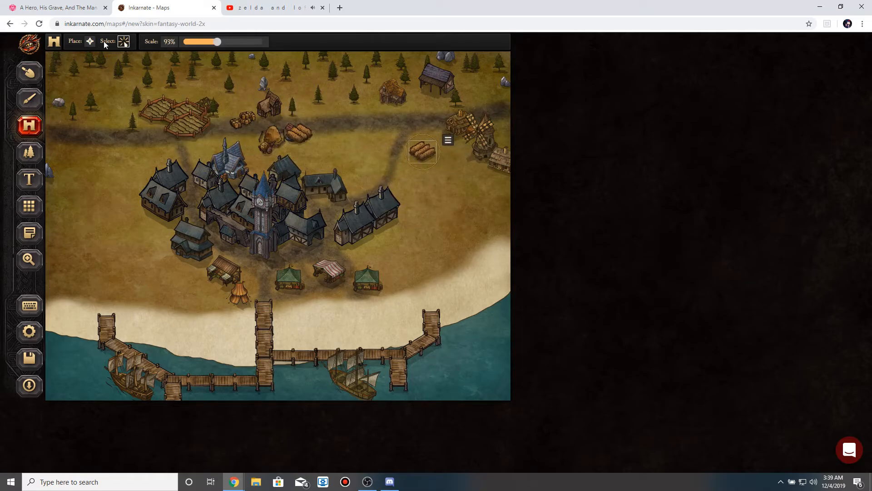
pyautogui.click(91, 41)
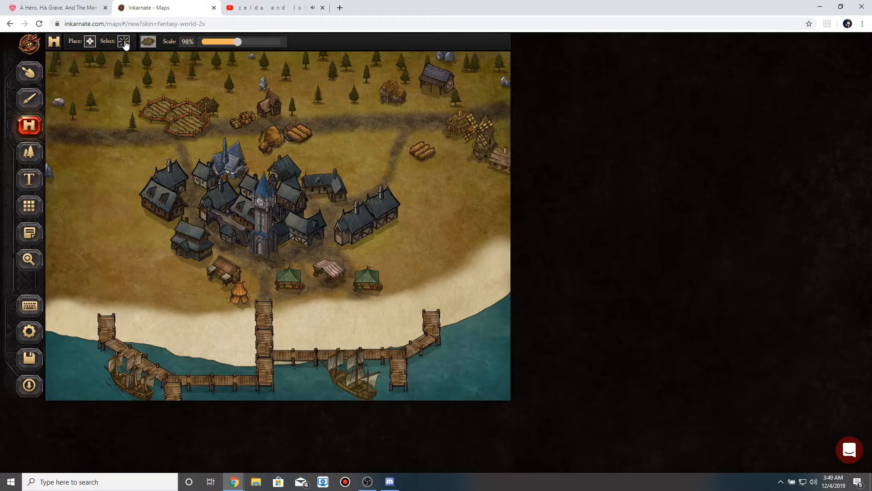
pyautogui.click(148, 41)
pyautogui.click(181, 254)
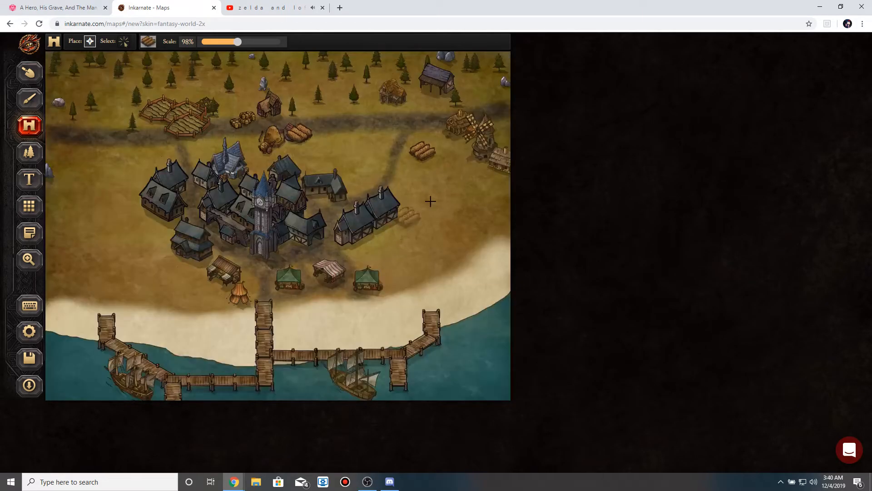
pyautogui.click(434, 163)
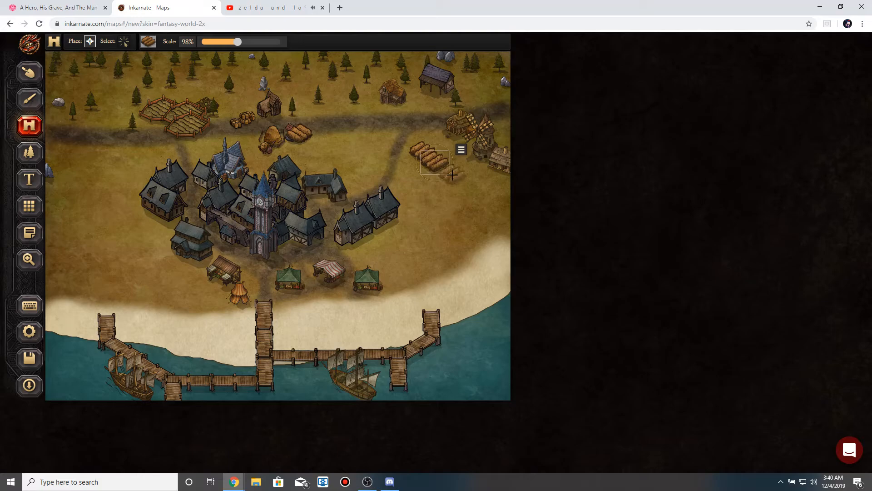
pyautogui.click(455, 182)
pyautogui.click(475, 223)
pyautogui.click(443, 222)
pyautogui.click(432, 194)
pyautogui.click(402, 175)
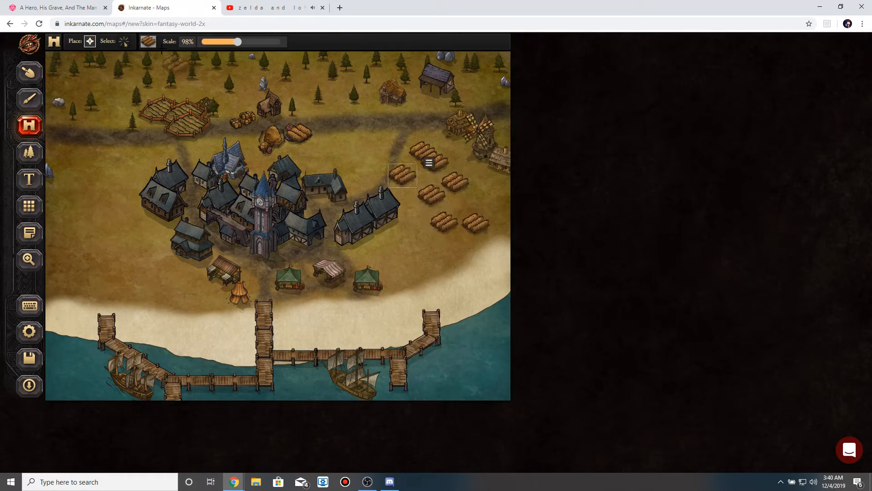
# Line up the westernmost and southeasternmost loose crop rows to extend the diagonal strip towards the southeast.
pyautogui.click(123, 42)
pyautogui.moveTo(411, 165); pyautogui.dragTo(466, 185)
pyautogui.click(465, 187)
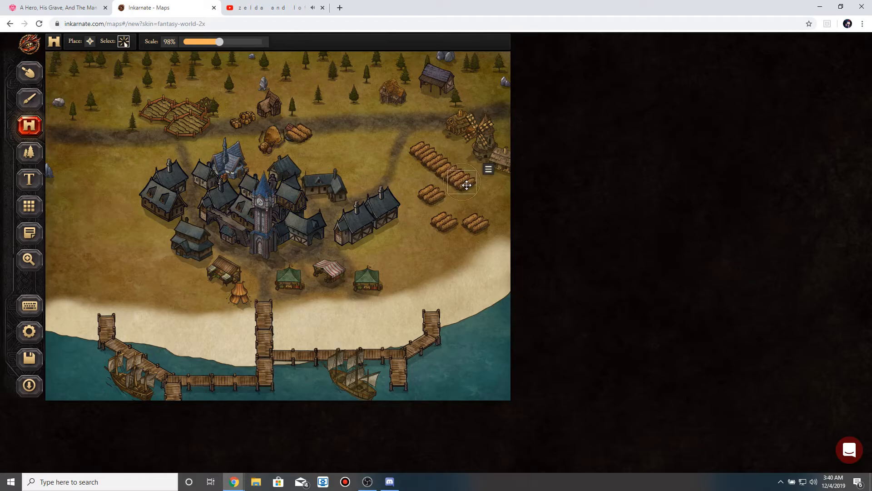
pyautogui.click(498, 220)
pyautogui.moveTo(477, 223); pyautogui.dragTo(478, 193)
pyautogui.click(445, 205)
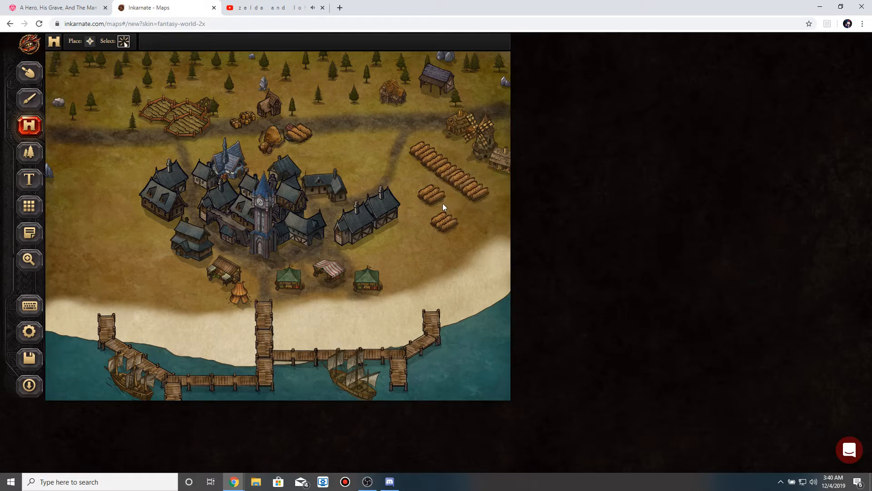
# Shift the whole diagonal strip of brown crop rows northeast so it sits closer to the windmill.
pyautogui.click(435, 198)
pyautogui.click(401, 163)
pyautogui.click(461, 183)
pyautogui.moveTo(463, 180); pyautogui.dragTo(473, 176)
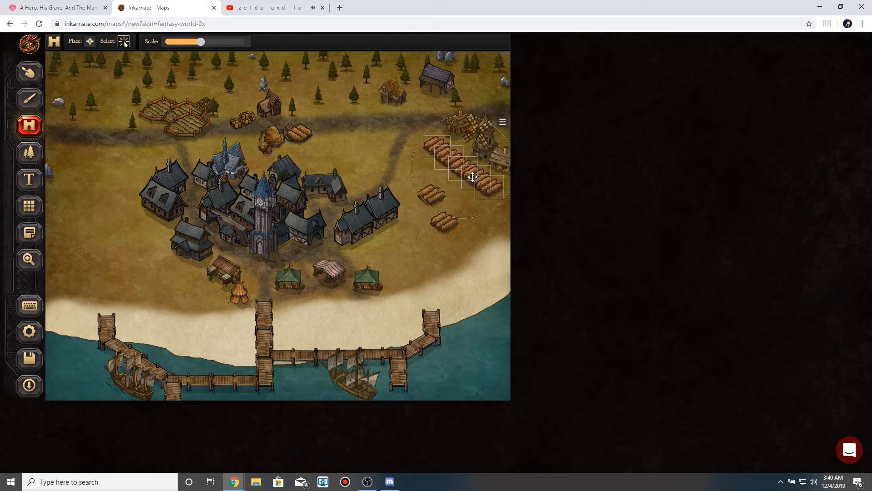
# Move the two loose crop rows up against the southwest side of the strip to begin a second strip.
pyautogui.click(447, 227)
pyautogui.moveTo(430, 195); pyautogui.dragTo(419, 159)
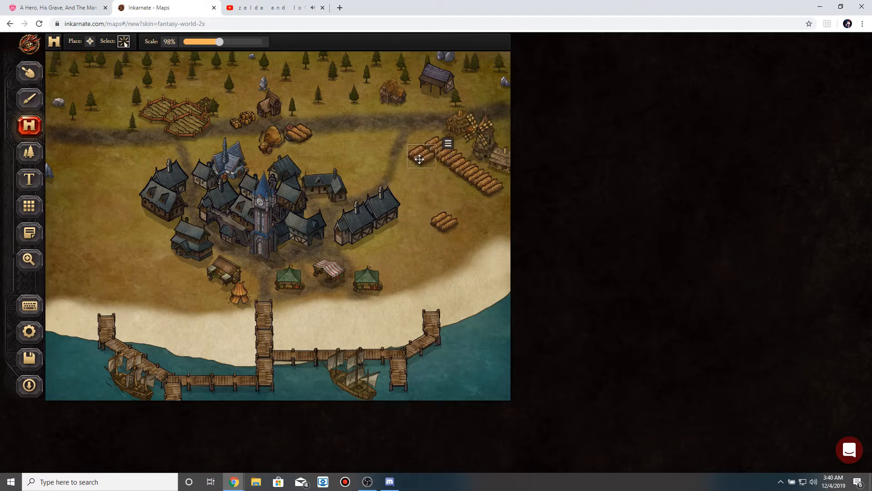
pyautogui.click(448, 226)
pyautogui.moveTo(448, 226); pyautogui.dragTo(438, 168)
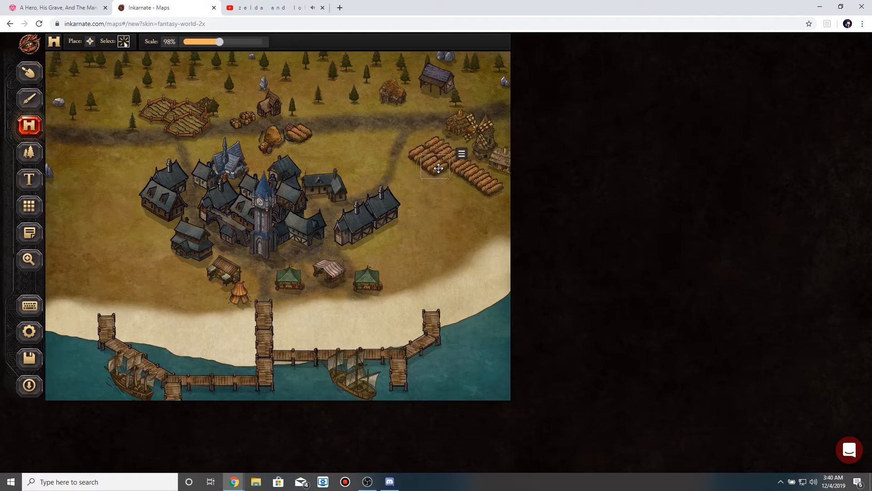
pyautogui.click(453, 235)
# Place more brown crop rows at 98% scale to extend the second strip to the first strip's southeastern end.
pyautogui.click(90, 43)
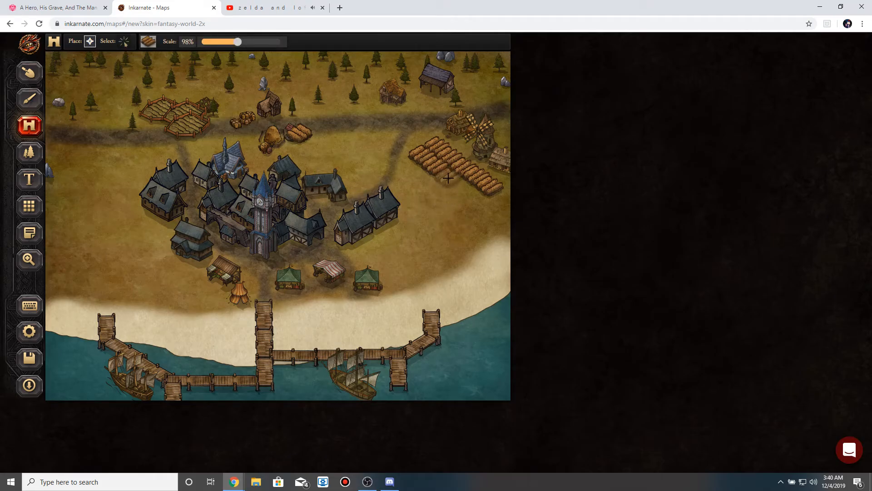
pyautogui.click(472, 209)
pyautogui.moveTo(469, 202)
pyautogui.mouseDown()
pyautogui.moveTo(467, 191)
pyautogui.moveTo(464, 224)
pyautogui.moveTo(474, 234)
pyautogui.moveTo(478, 196)
pyautogui.mouseUp()
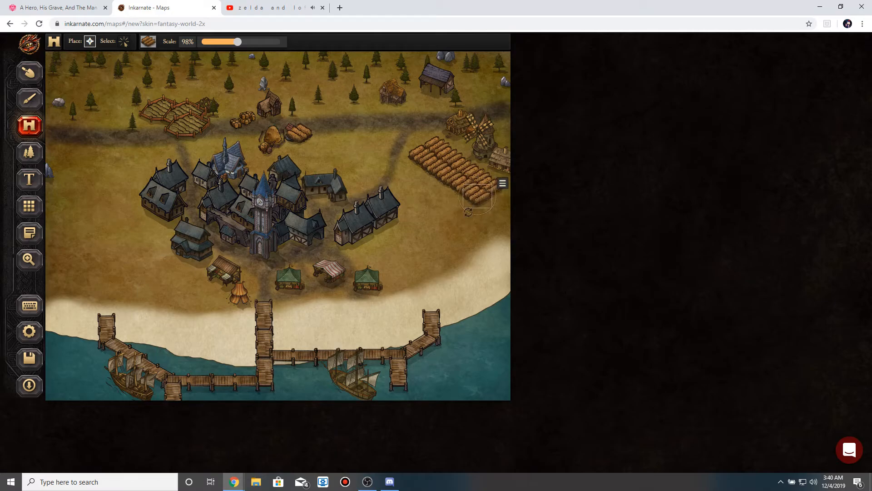
# Nudge the second strip's crop rows southwest to leave an even diagonal gap between the two strips.
pyautogui.click(123, 41)
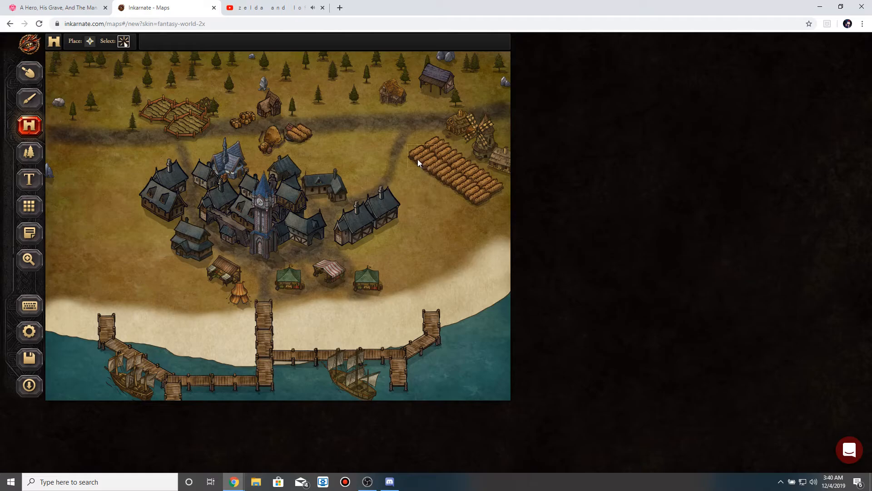
pyautogui.moveTo(414, 160); pyautogui.dragTo(411, 160)
pyautogui.click(437, 168)
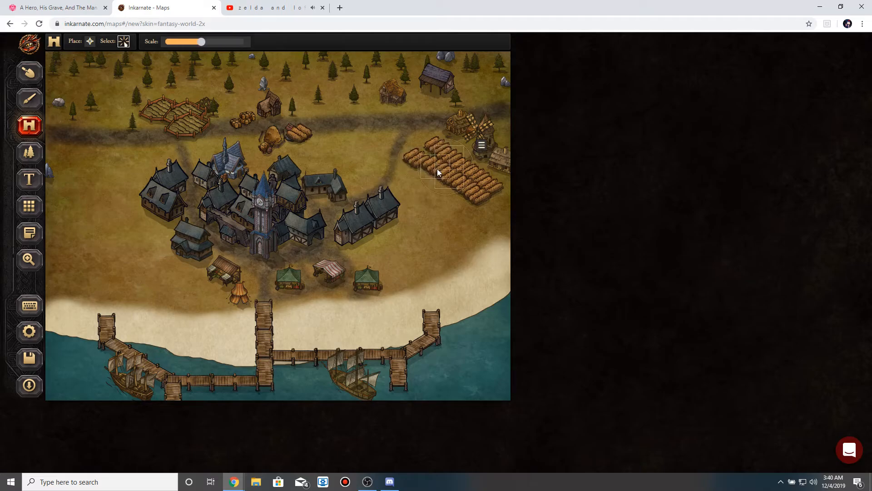
pyautogui.click(444, 214)
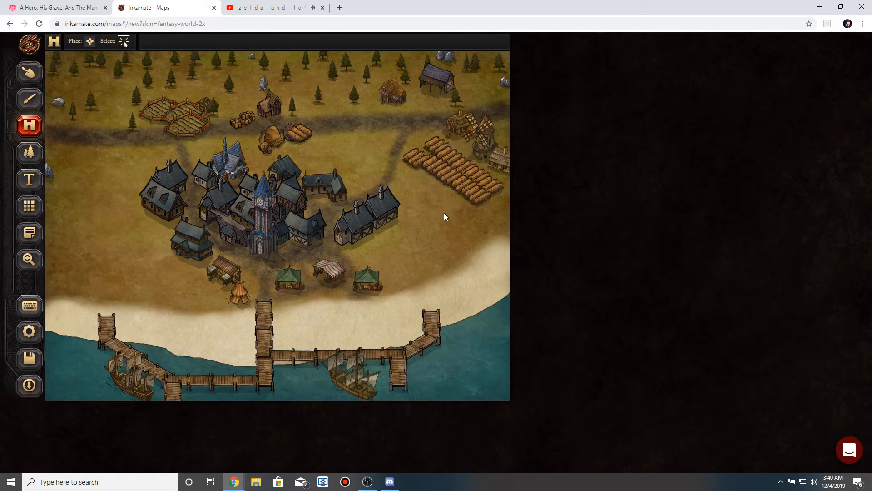
pyautogui.click(435, 174)
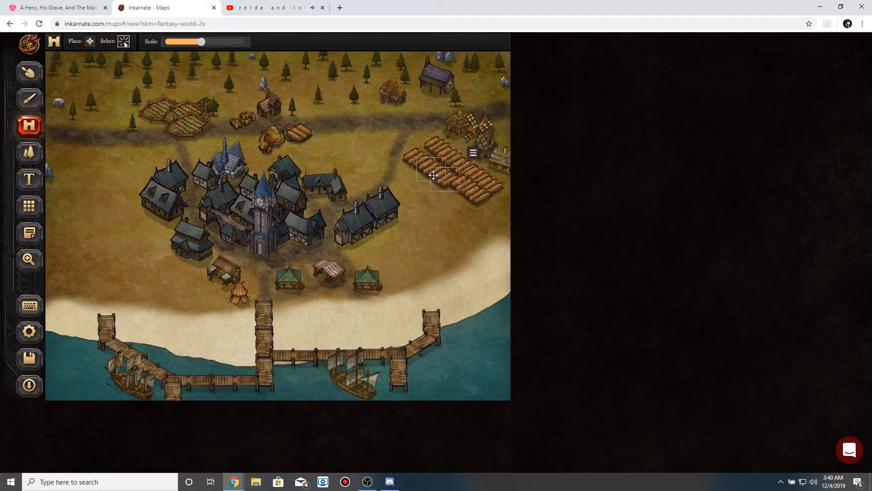
pyautogui.click(475, 212)
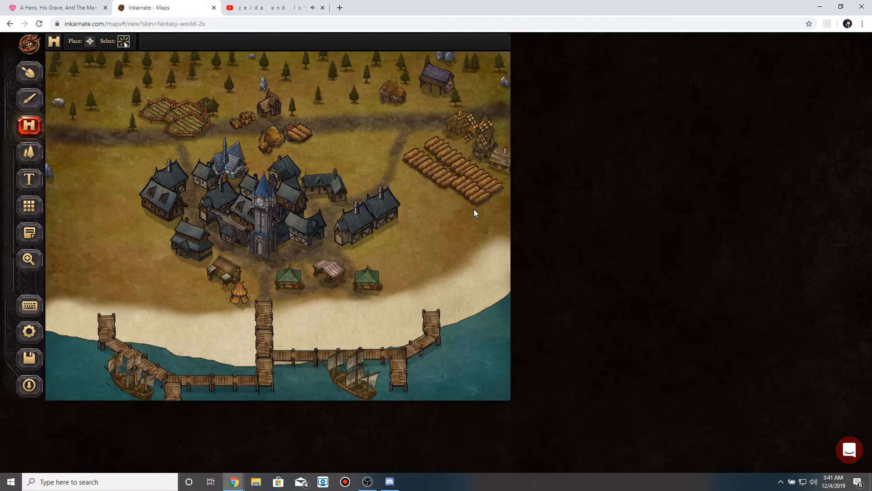
pyautogui.click(446, 203)
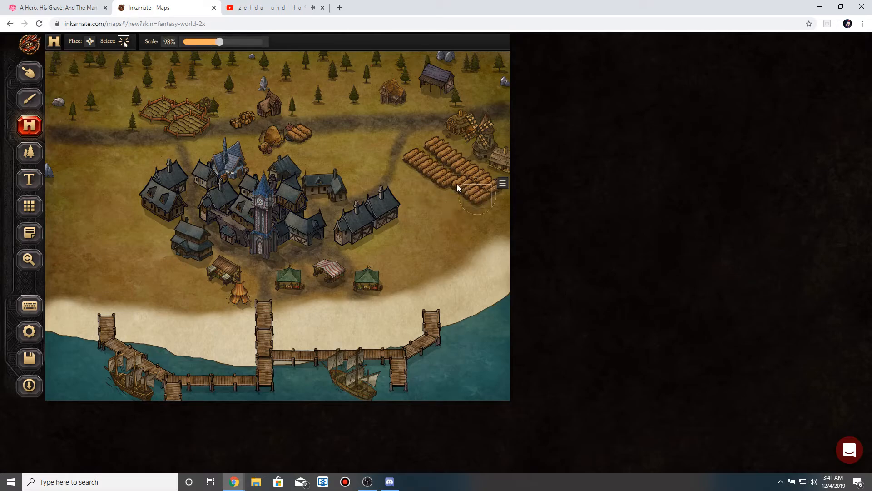
pyautogui.click(457, 185)
pyautogui.click(462, 196)
pyautogui.click(460, 187)
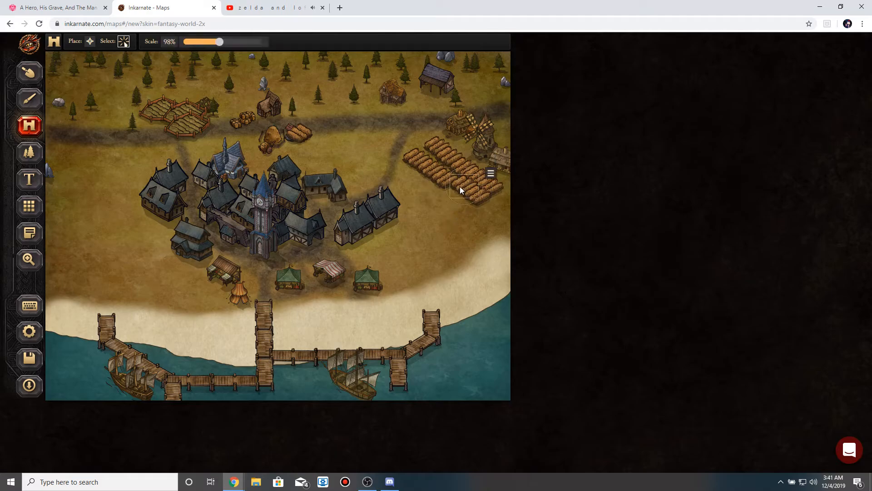
pyautogui.moveTo(459, 186); pyautogui.dragTo(471, 202)
pyautogui.click(476, 203)
pyautogui.click(472, 256)
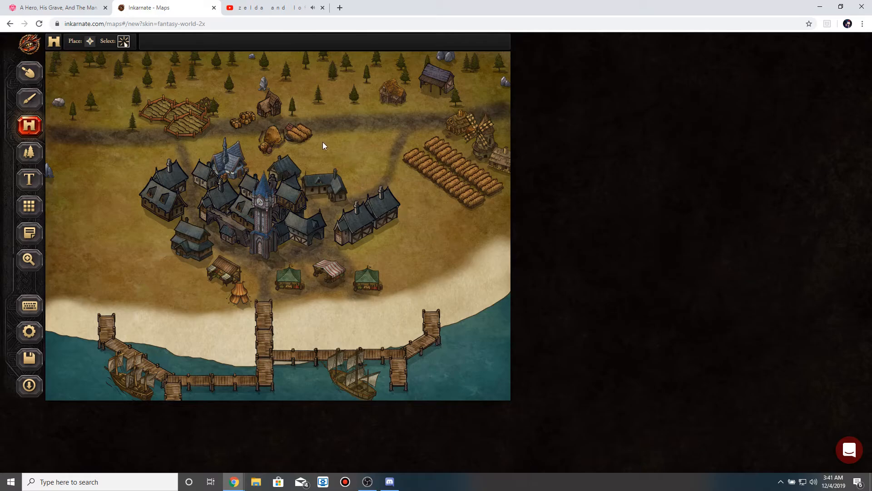
# Delete the leftover crop row south of the main road and move the large haystack below the crop strips.
pyautogui.click(311, 137)
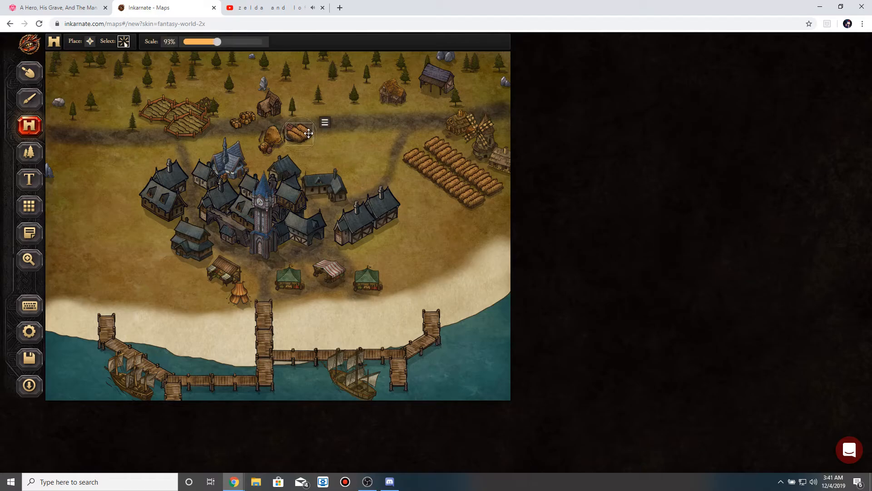
pyautogui.moveTo(309, 133); pyautogui.dragTo(389, 135)
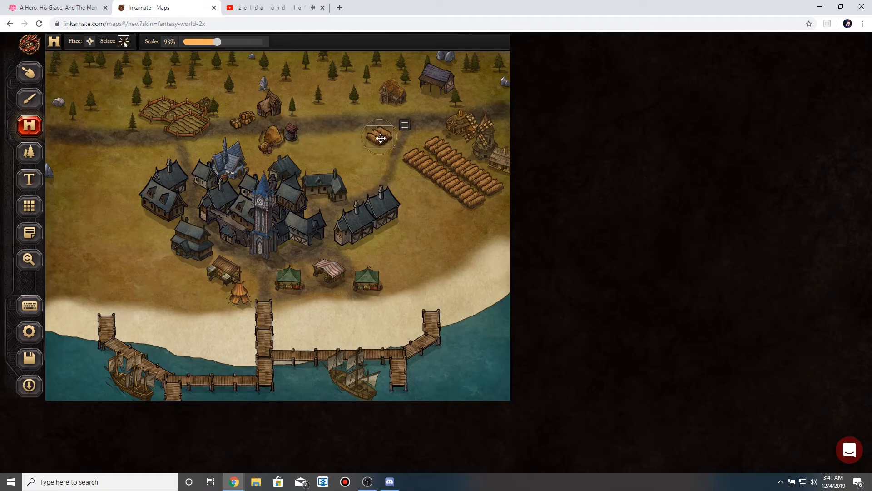
pyautogui.press('Delete')
pyautogui.moveTo(269, 138); pyautogui.dragTo(472, 225)
pyautogui.click(356, 103)
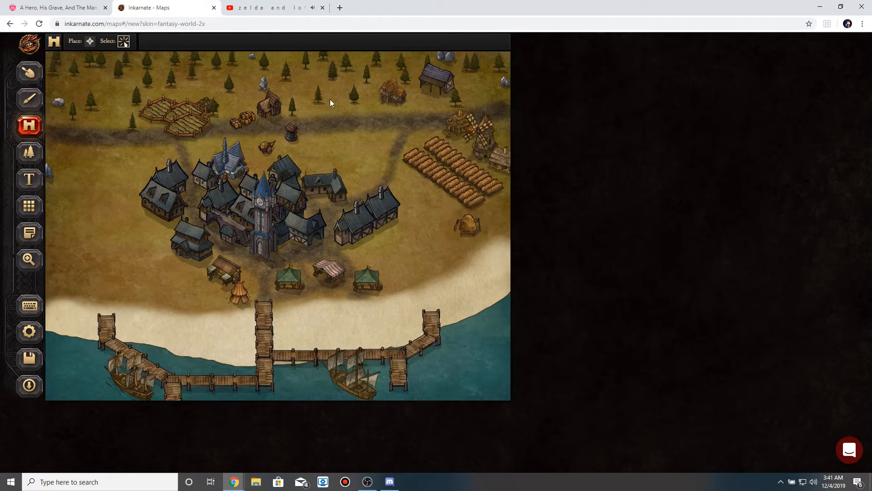
# Move the thatched farm hut beside the windmill west across the side road, just south of the main road.
pyautogui.click(29, 152)
pyautogui.click(123, 42)
pyautogui.click(454, 121)
pyautogui.moveTo(454, 121); pyautogui.dragTo(357, 135)
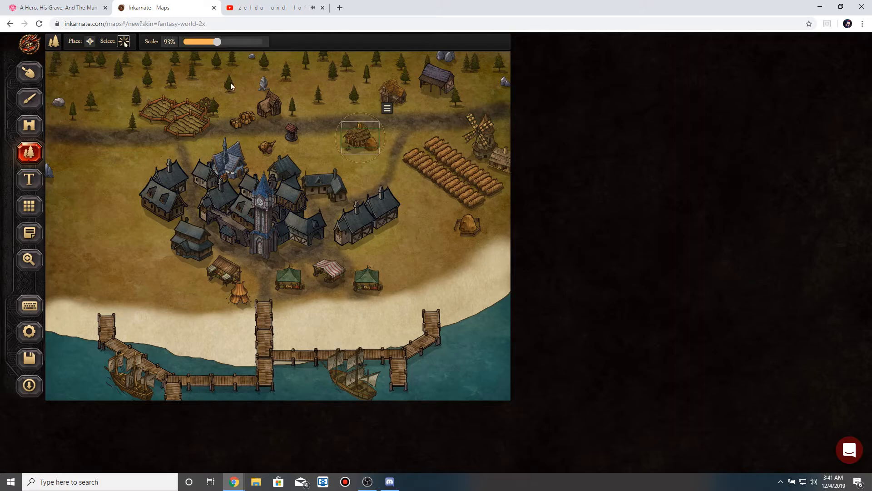
# Move the large haystack from below the crop strips to the foot of the windmill.
pyautogui.click(29, 125)
pyautogui.click(120, 42)
pyautogui.click(468, 225)
pyautogui.moveTo(468, 225); pyautogui.dragTo(461, 138)
pyautogui.click(420, 141)
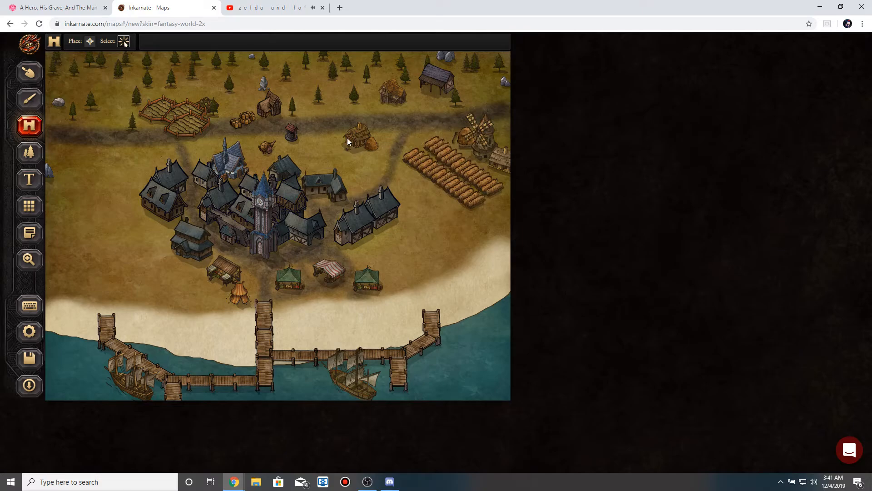
# Move the well to the southeast end of the crop strips and the hay bales to their northwest end.
pyautogui.moveTo(291, 132); pyautogui.dragTo(498, 203)
pyautogui.click(472, 224)
pyautogui.click(475, 222)
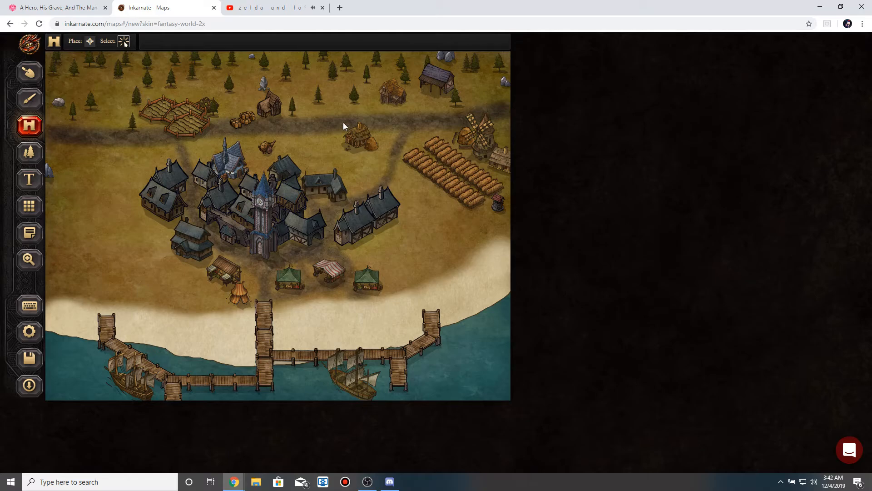
pyautogui.moveTo(239, 117); pyautogui.dragTo(434, 132)
pyautogui.click(387, 135)
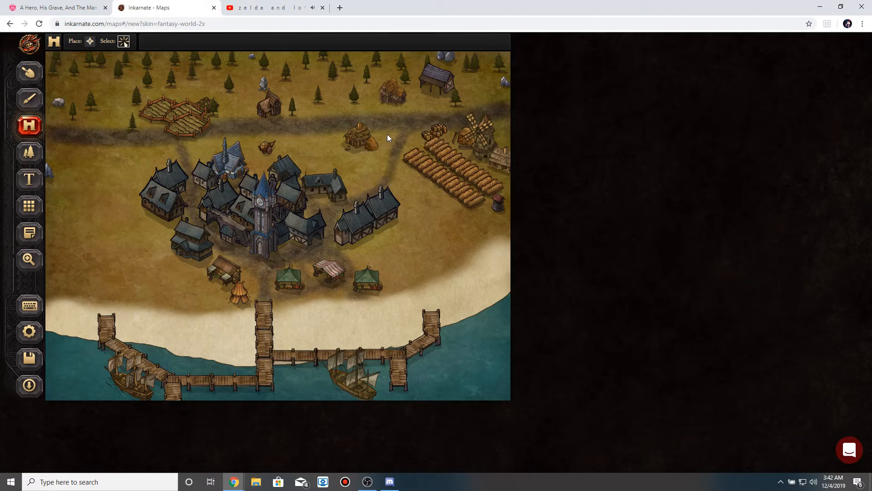
# Delete the three fenced crop fields northwest of town.
pyautogui.click(187, 113)
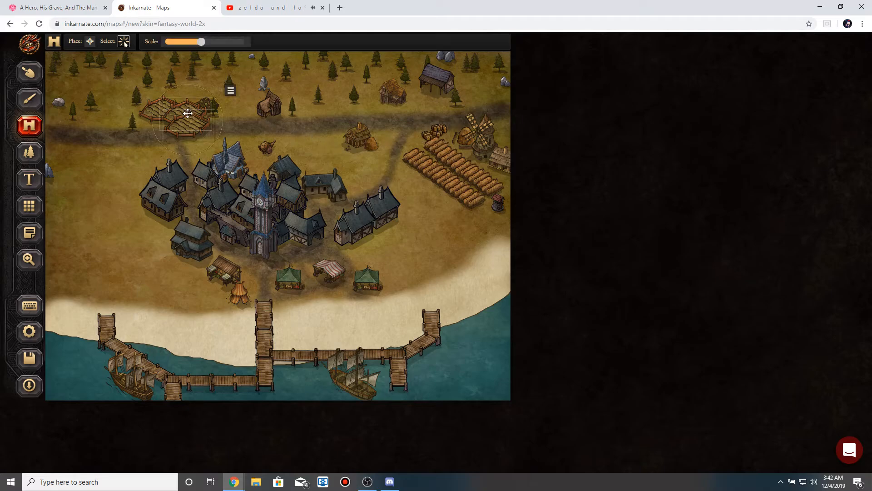
pyautogui.press('Delete')
pyautogui.click(188, 112)
pyautogui.press('Delete')
pyautogui.click(205, 105)
pyautogui.press('Delete')
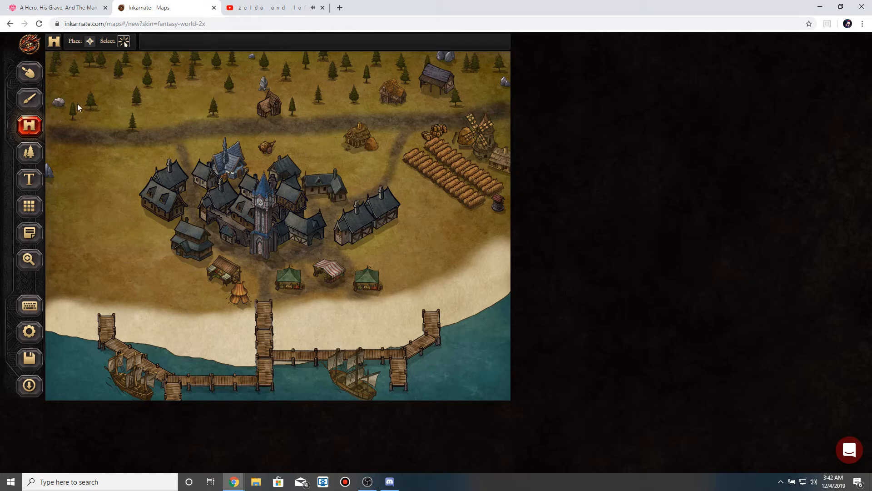
# Move the thatched farm hut below the crop strips and the small wooden farmhouse to their southwest side.
pyautogui.click(30, 152)
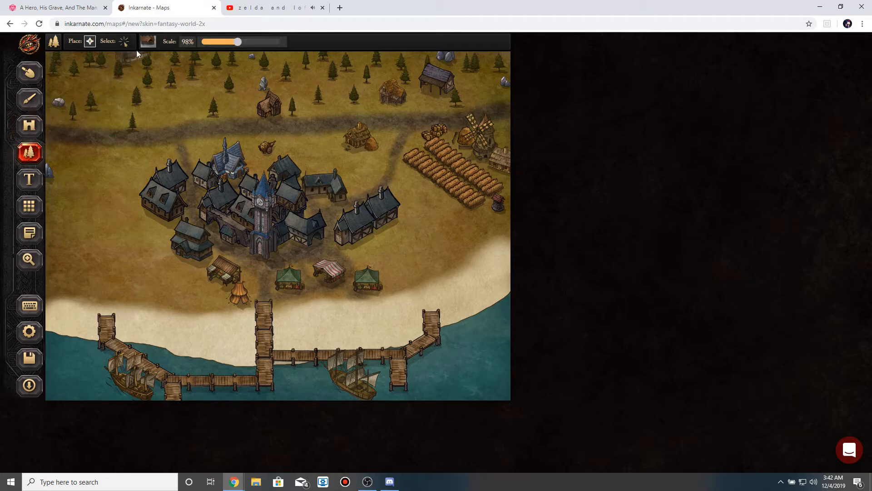
pyautogui.click(125, 44)
pyautogui.moveTo(263, 112); pyautogui.dragTo(452, 217)
pyautogui.click(367, 143)
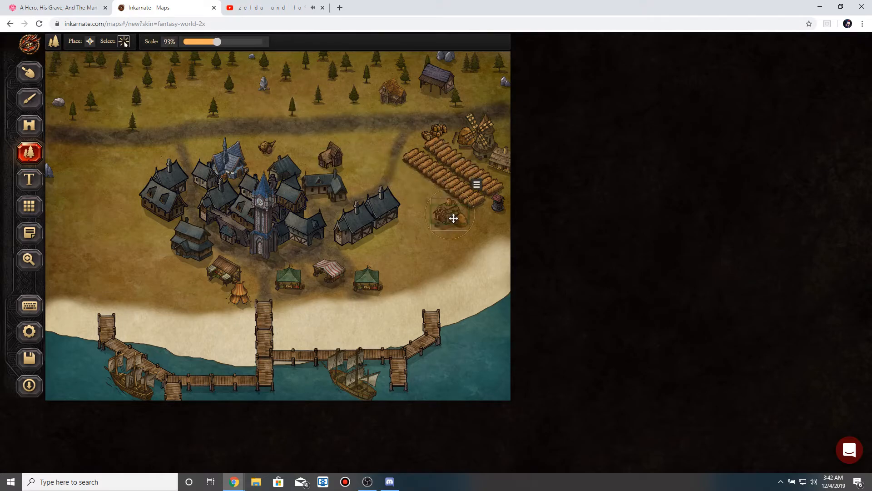
pyautogui.moveTo(326, 151); pyautogui.dragTo(406, 181)
pyautogui.click(374, 159)
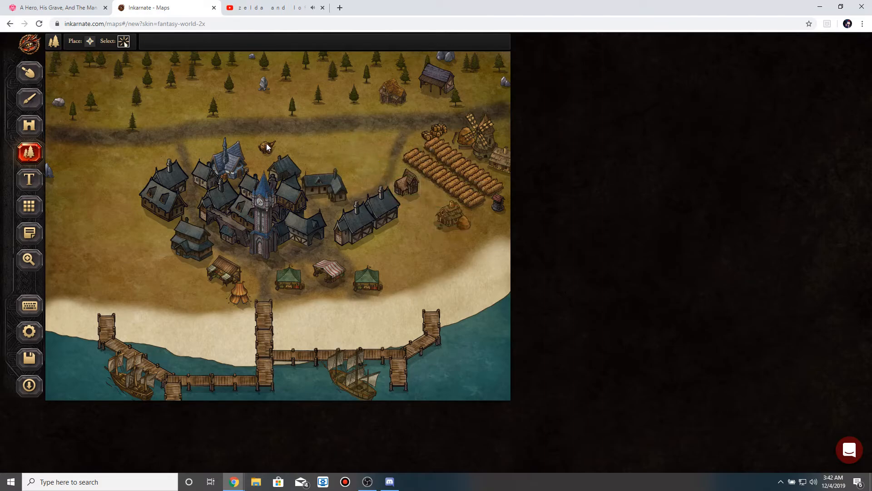
# Move the hay cart from north of town to the thatched hut below the crop strips.
pyautogui.click(29, 127)
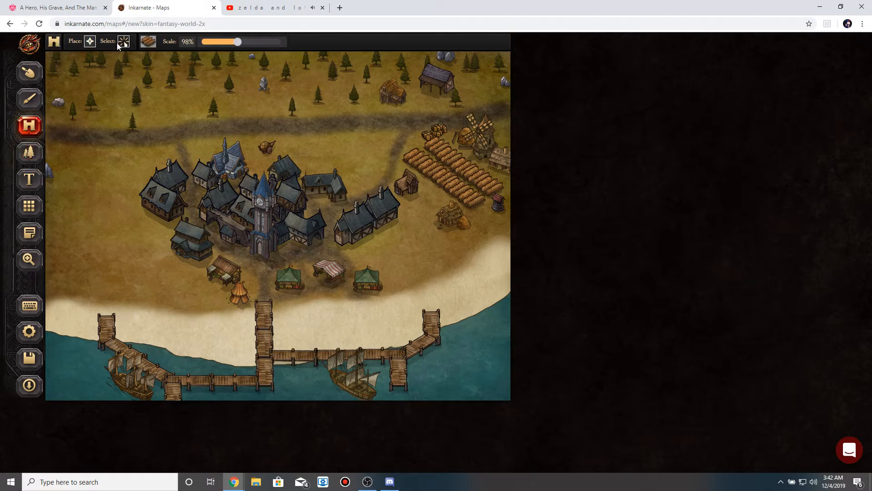
pyautogui.moveTo(267, 146); pyautogui.dragTo(438, 203)
pyautogui.click(457, 233)
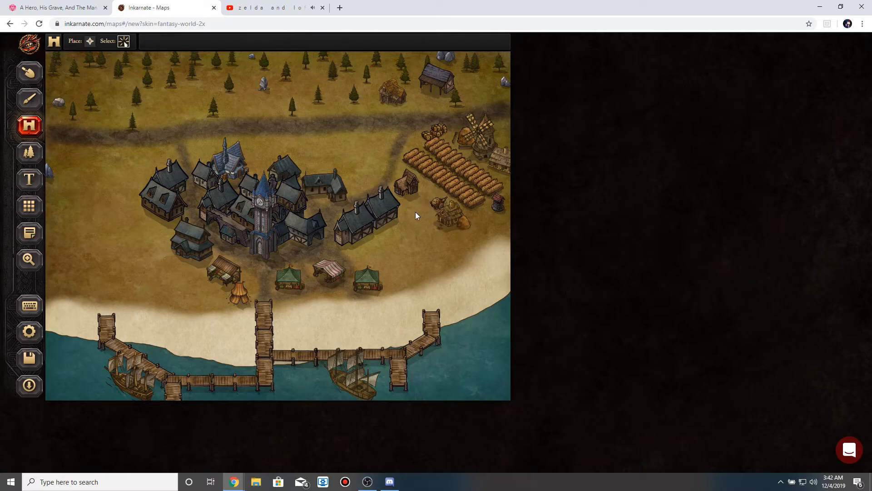
# Move the straw-roofed barn and the blue-roofed barn side by side just south of the main road, west of the side road.
pyautogui.click(40, 153)
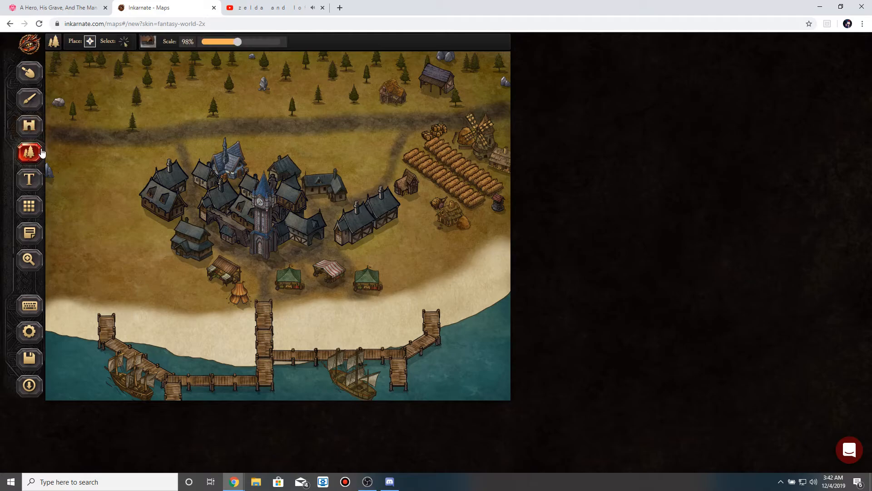
pyautogui.moveTo(392, 94); pyautogui.dragTo(375, 138)
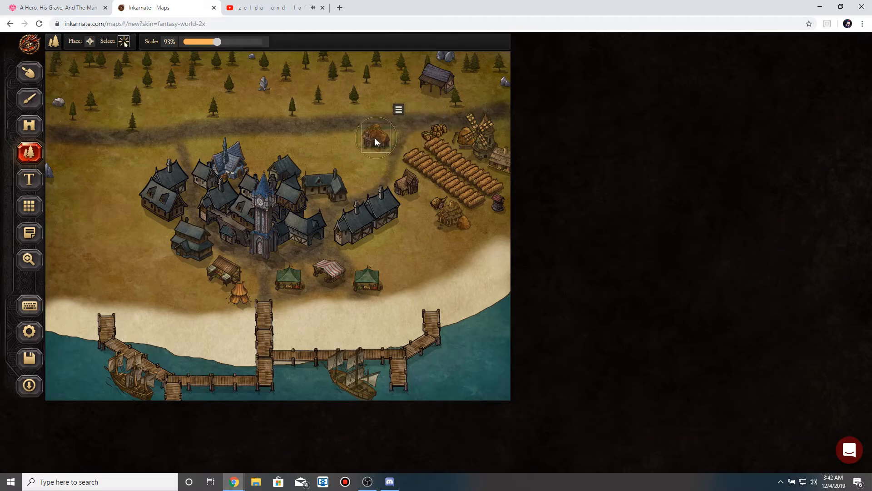
pyautogui.moveTo(441, 83); pyautogui.dragTo(358, 129)
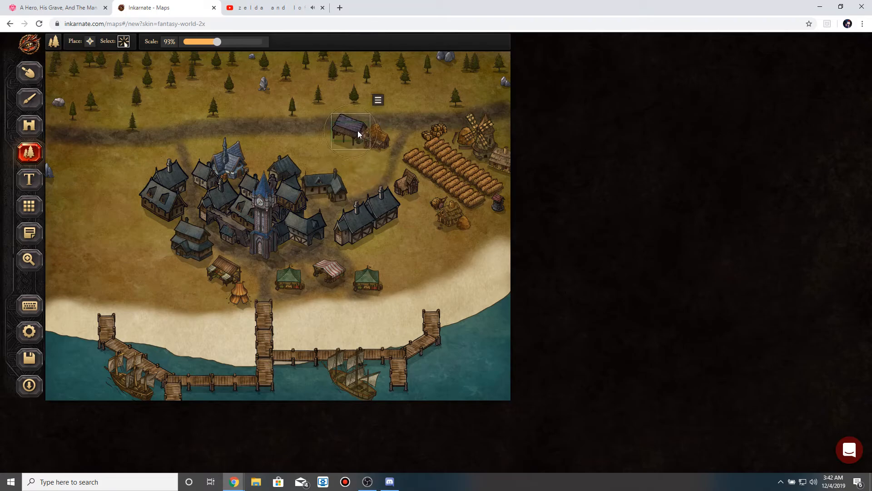
pyautogui.click(372, 174)
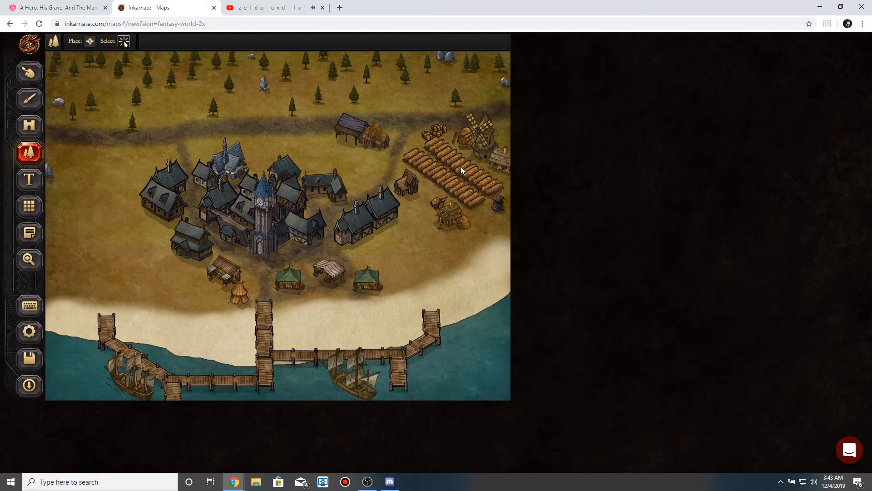
# Place three farm-field crop patches in a diagonal line southwest of the two barns beside the main road.
pyautogui.click(94, 45)
pyautogui.click(148, 41)
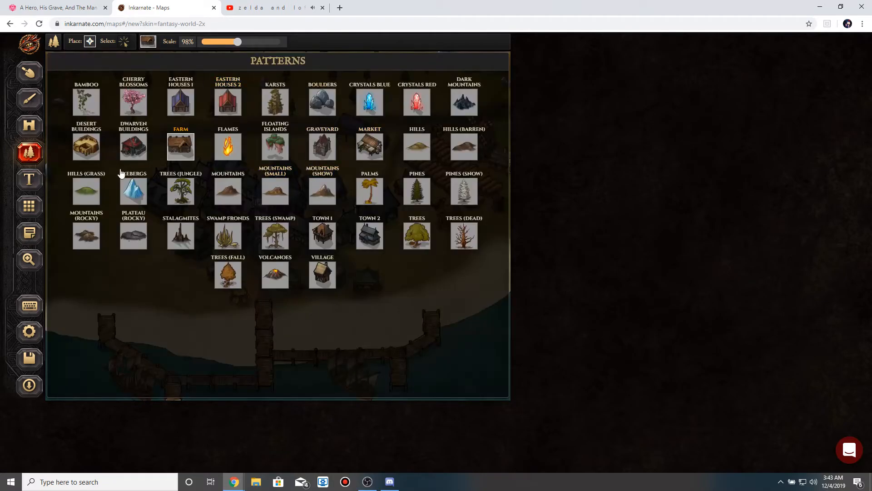
pyautogui.click(29, 126)
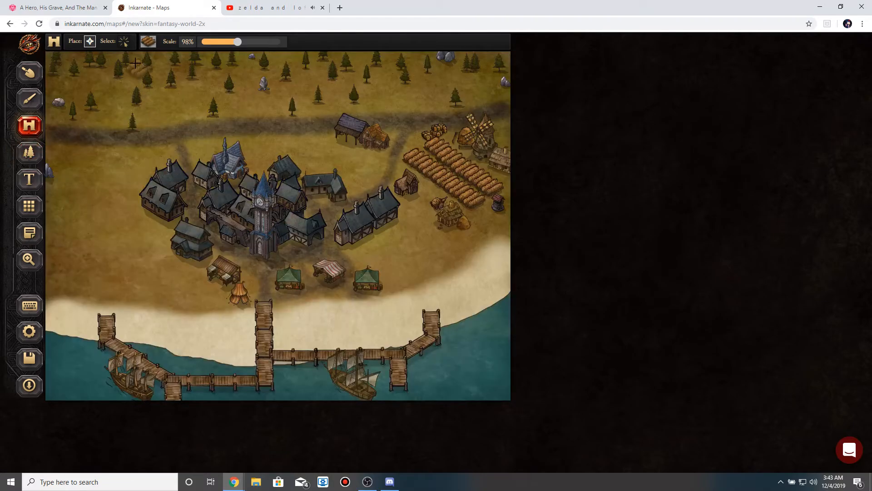
pyautogui.click(147, 42)
pyautogui.scroll(-15, 268, 220)
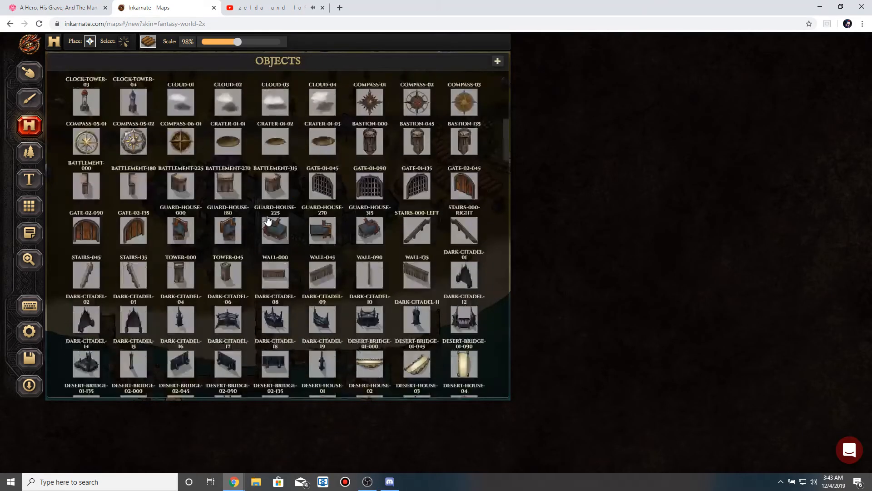
pyautogui.scroll(-15, 268, 220)
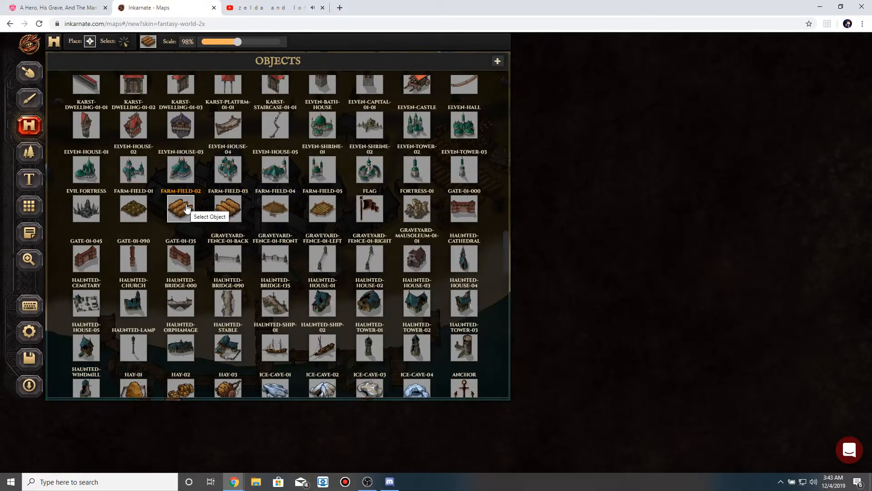
pyautogui.click(227, 208)
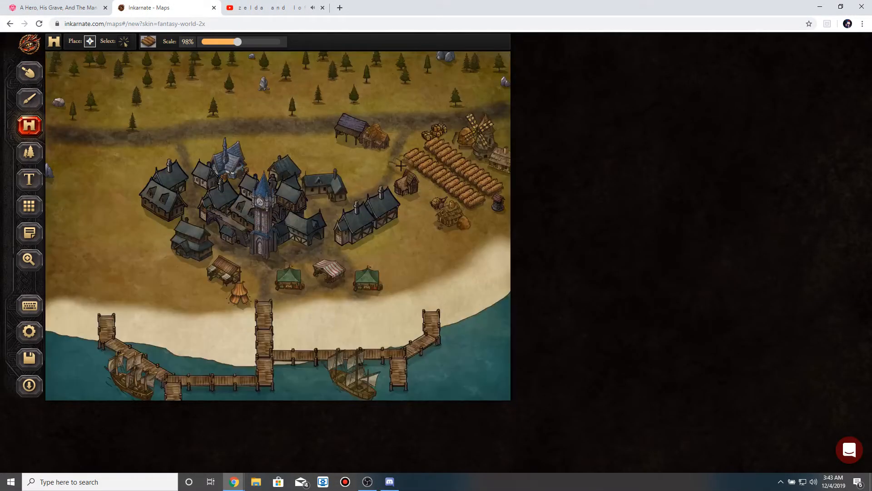
pyautogui.click(364, 163)
pyautogui.click(332, 148)
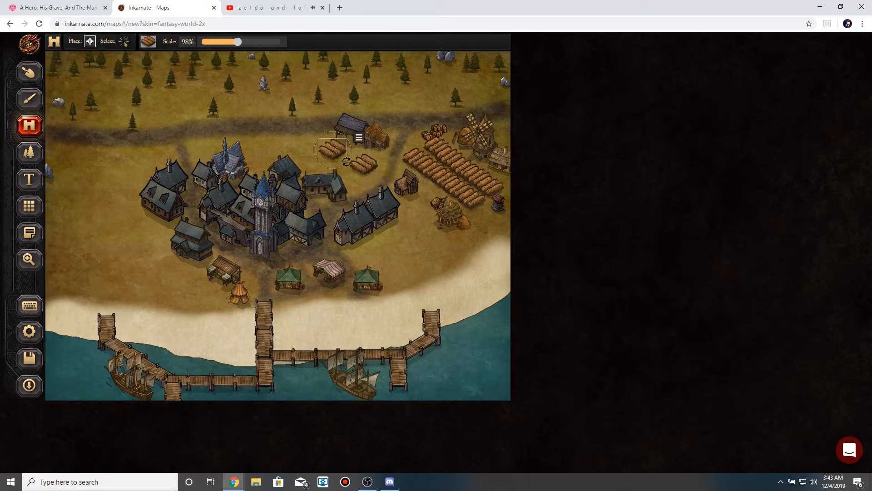
pyautogui.click(295, 135)
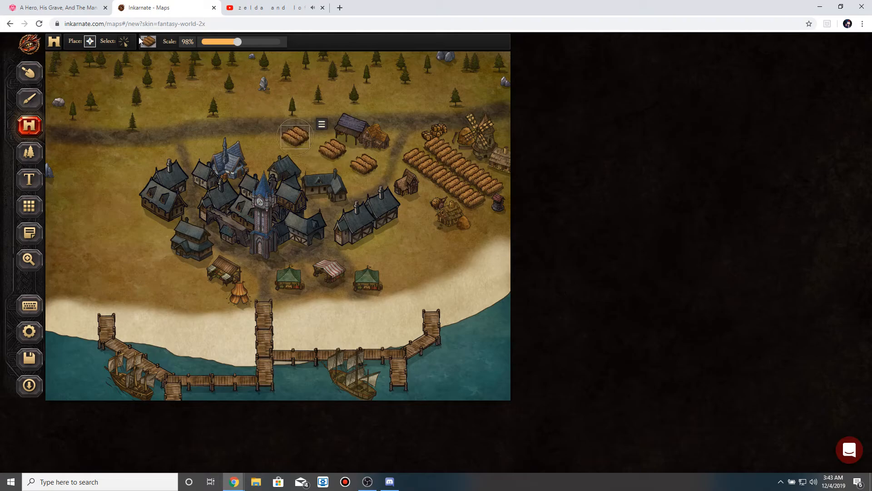
# Move the new crop patches together into one continuous diagonal row just below the barns.
pyautogui.click(123, 42)
pyautogui.moveTo(337, 159); pyautogui.dragTo(348, 160)
pyautogui.click(304, 139)
pyautogui.click(343, 156)
pyautogui.moveTo(346, 157)
pyautogui.mouseDown()
pyautogui.moveTo(331, 151)
pyautogui.moveTo(342, 153)
pyautogui.mouseUp()
pyautogui.click(311, 138)
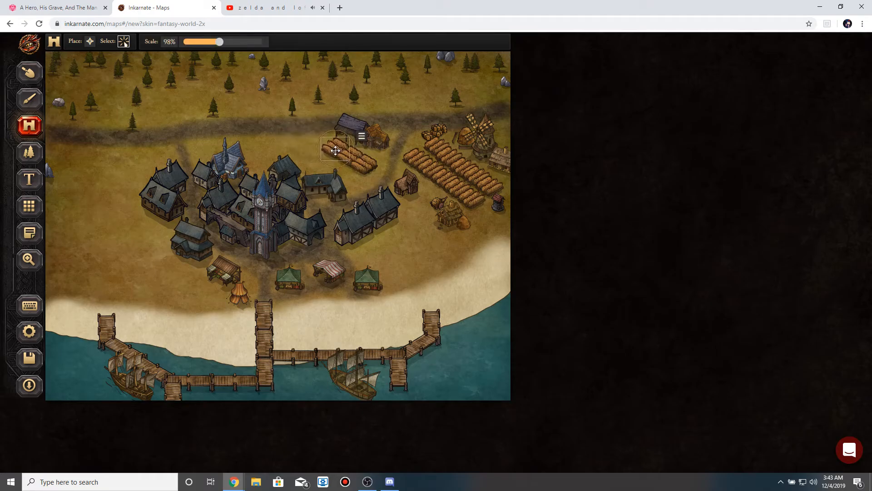
pyautogui.click(290, 124)
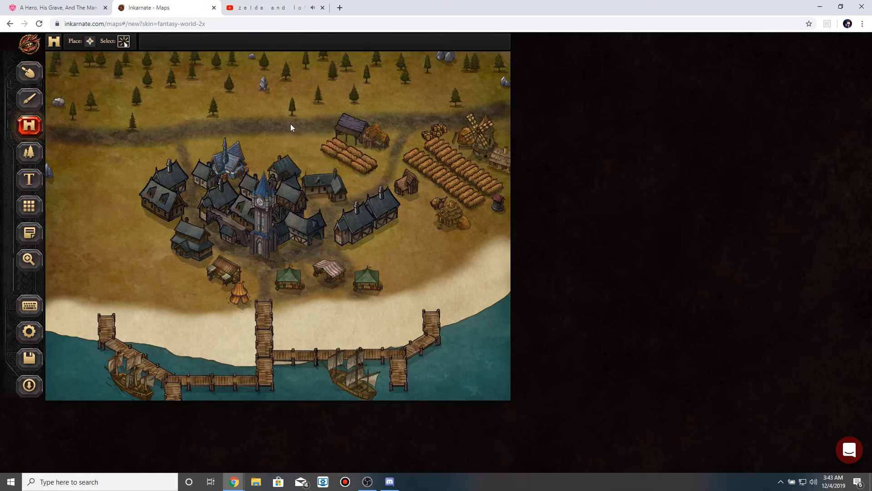
# Add another crop patch to the northwest end of the row below the barns and align it with the row.
pyautogui.click(90, 42)
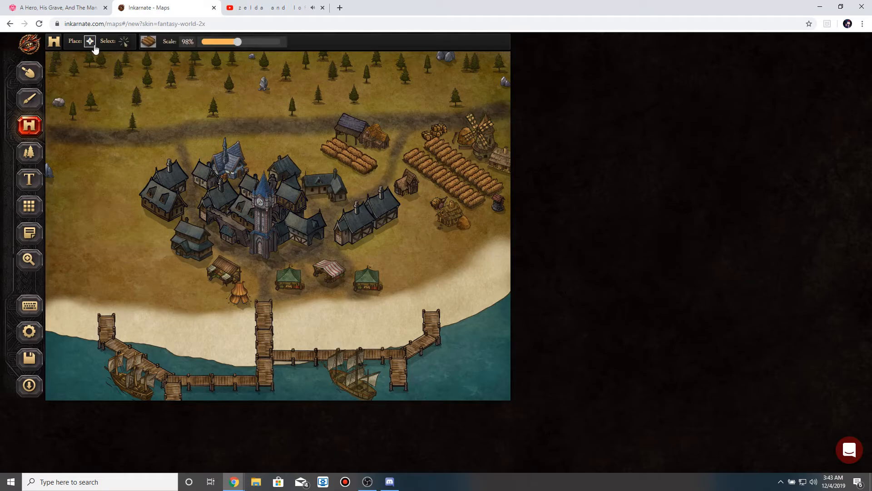
pyautogui.click(320, 142)
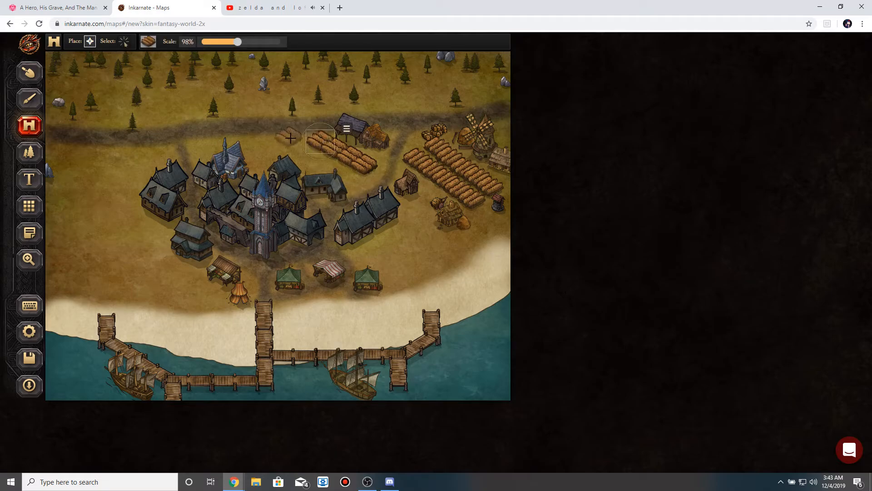
pyautogui.click(124, 42)
pyautogui.moveTo(324, 133); pyautogui.dragTo(313, 135)
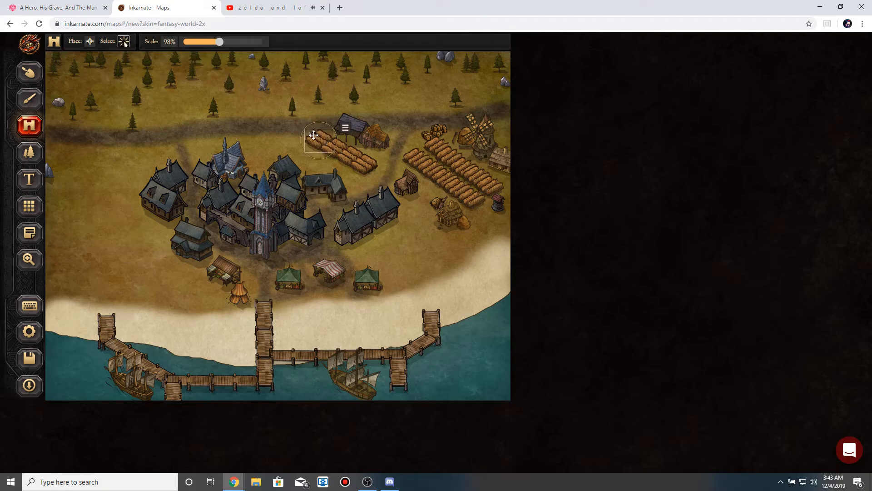
pyautogui.click(292, 127)
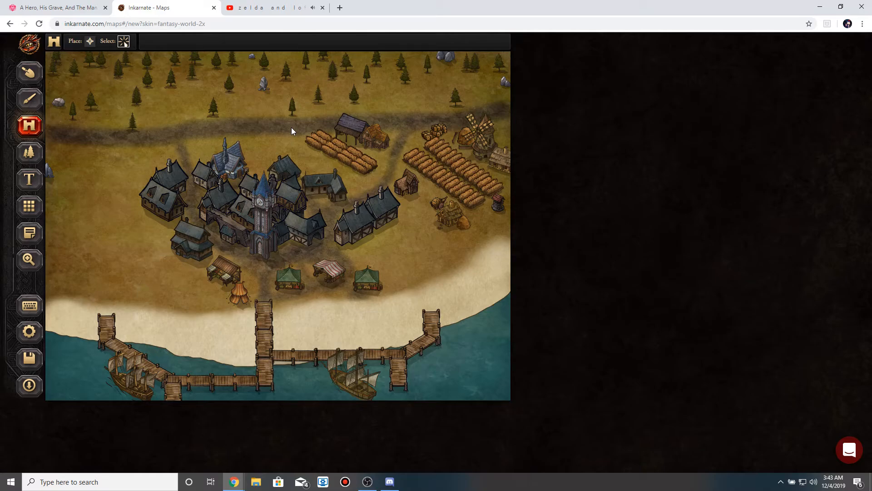
# Place more crop patches beside the row below the barns and in the open ground north of the town.
pyautogui.click(92, 45)
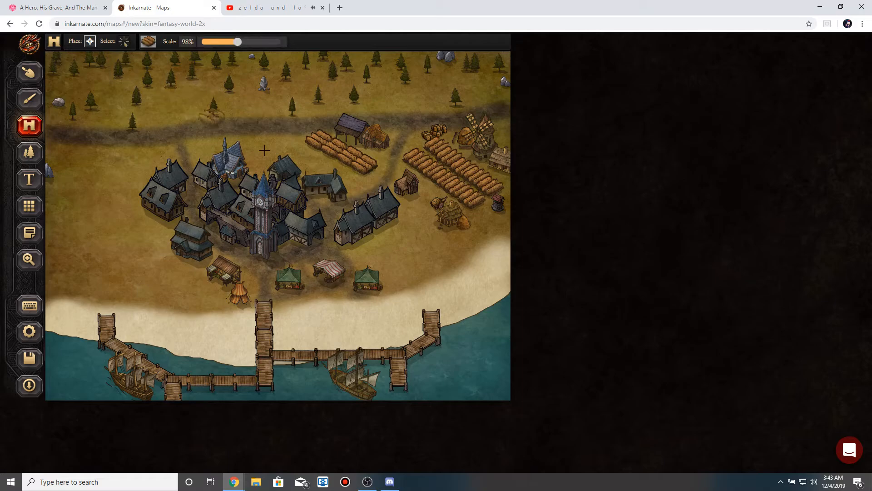
pyautogui.click(350, 180)
pyautogui.click(267, 126)
pyautogui.click(240, 108)
pyautogui.click(123, 41)
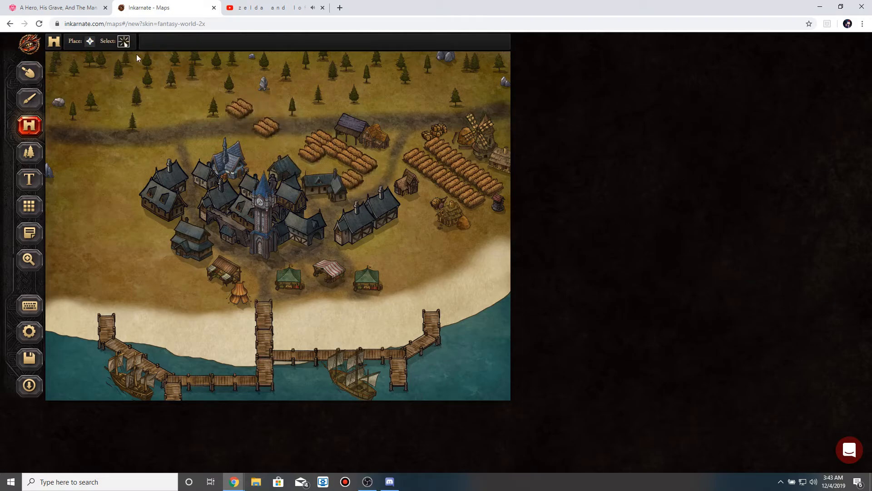
# Arrange the loose crop patches into a second diagonal row along the south side of the first one.
pyautogui.click(327, 166)
pyautogui.moveTo(328, 166); pyautogui.dragTo(332, 171)
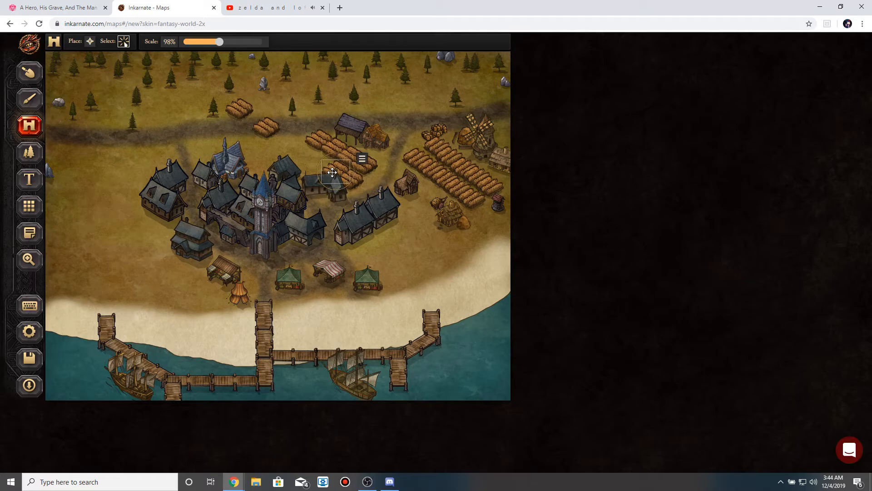
pyautogui.moveTo(265, 133); pyautogui.dragTo(319, 167)
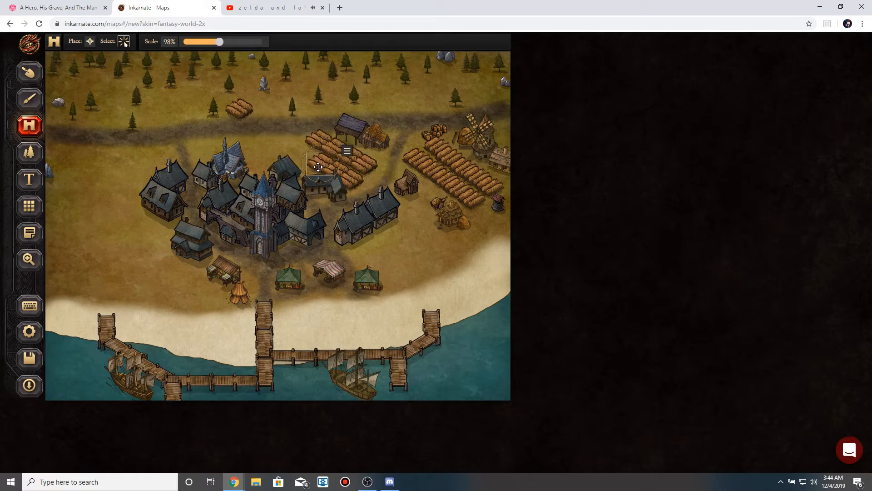
pyautogui.moveTo(241, 108); pyautogui.dragTo(304, 153)
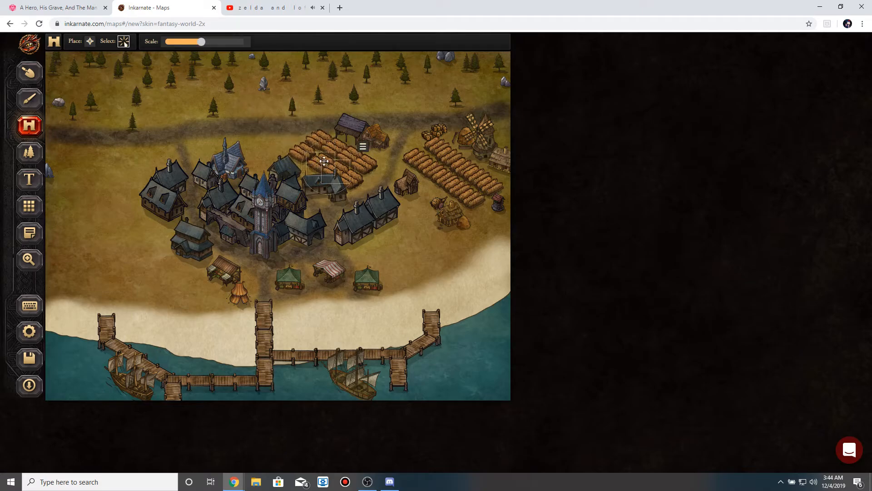
pyautogui.click(320, 161)
pyautogui.moveTo(321, 160); pyautogui.dragTo(321, 160)
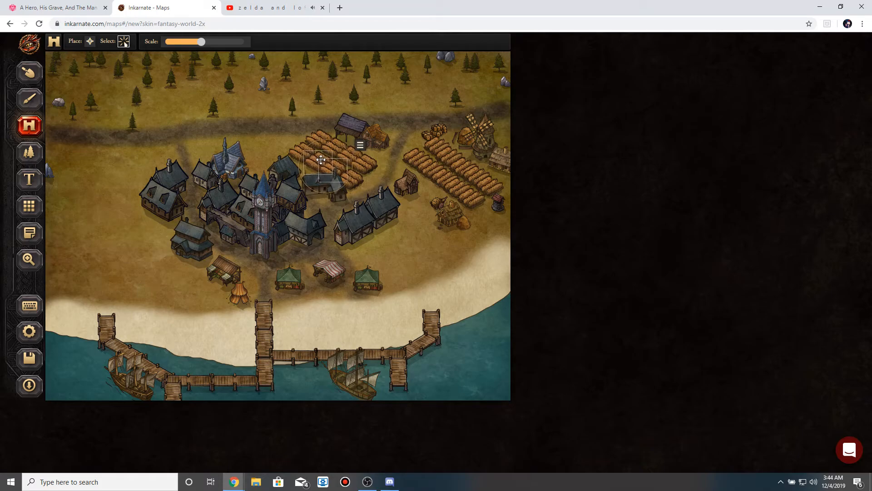
pyautogui.click(372, 173)
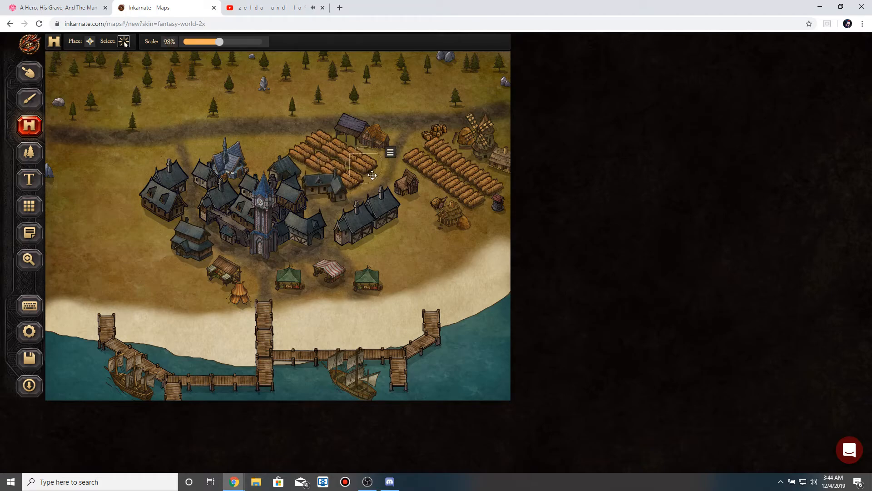
pyautogui.click(357, 180)
pyautogui.click(388, 198)
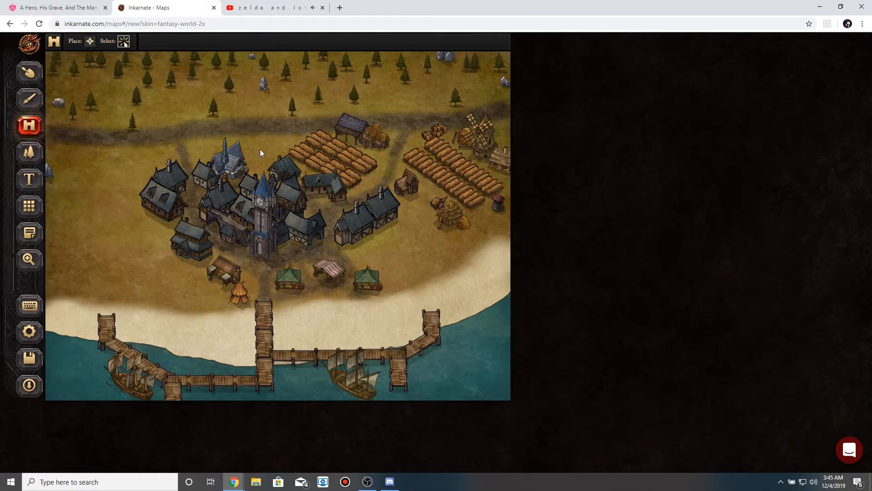
# Set the terrain brush to the Ocean-01 texture.
pyautogui.click(30, 100)
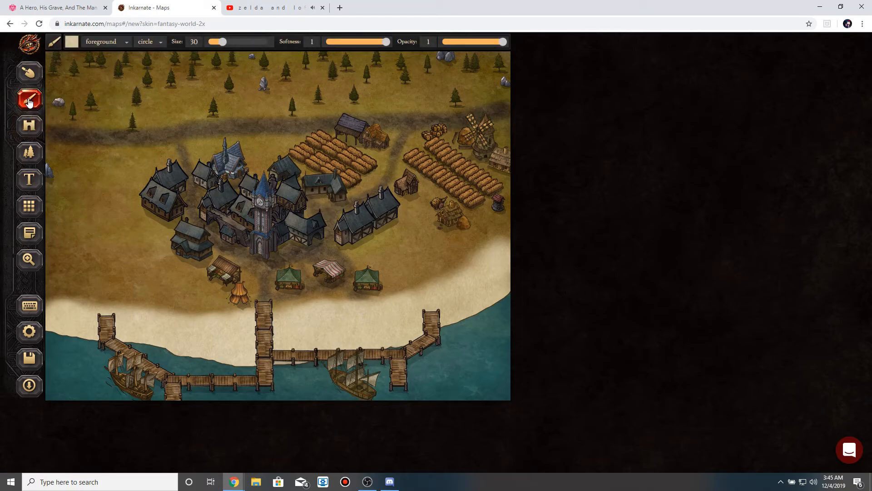
pyautogui.click(68, 45)
pyautogui.scroll(-4, 251, 148)
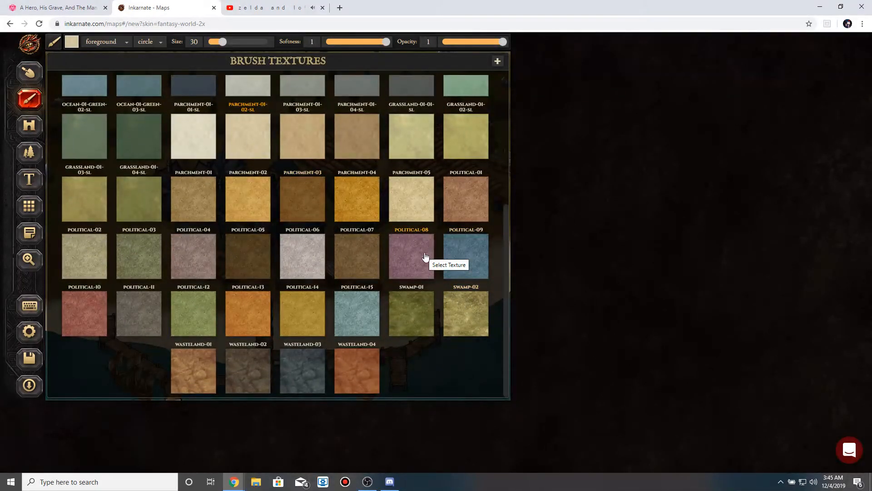
pyautogui.scroll(4, 382, 241)
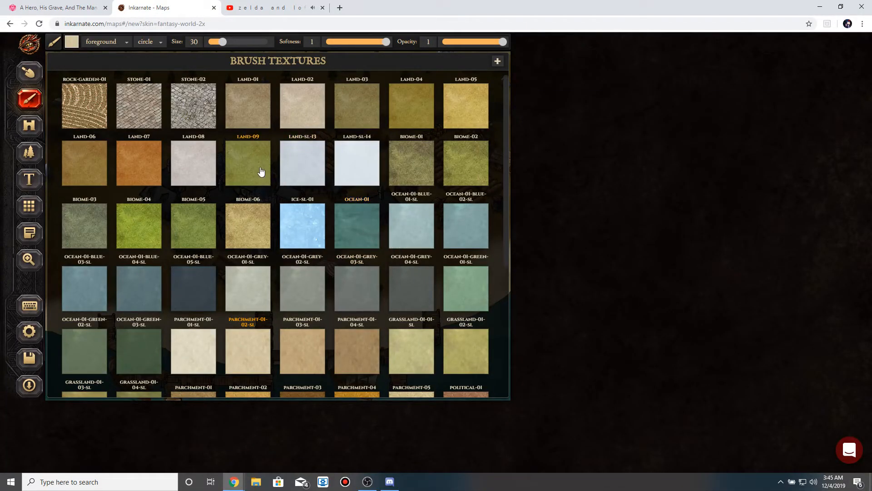
pyautogui.click(344, 237)
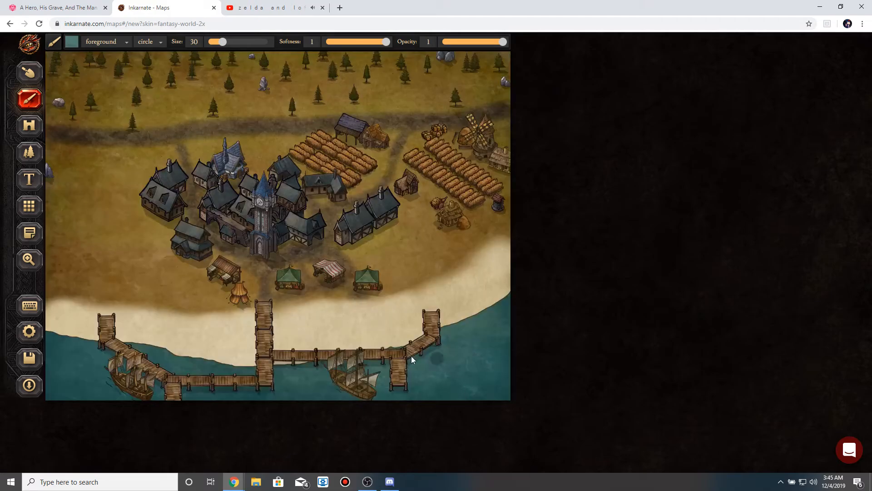
pyautogui.click(93, 45)
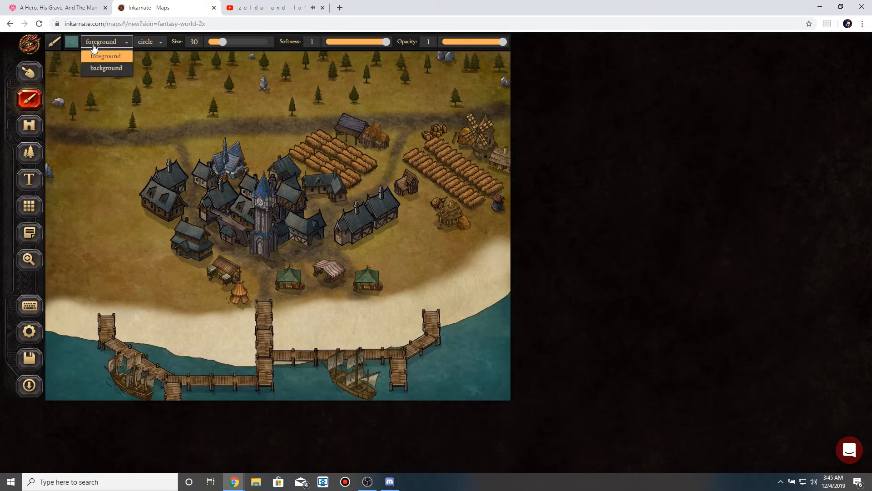
pyautogui.click(109, 68)
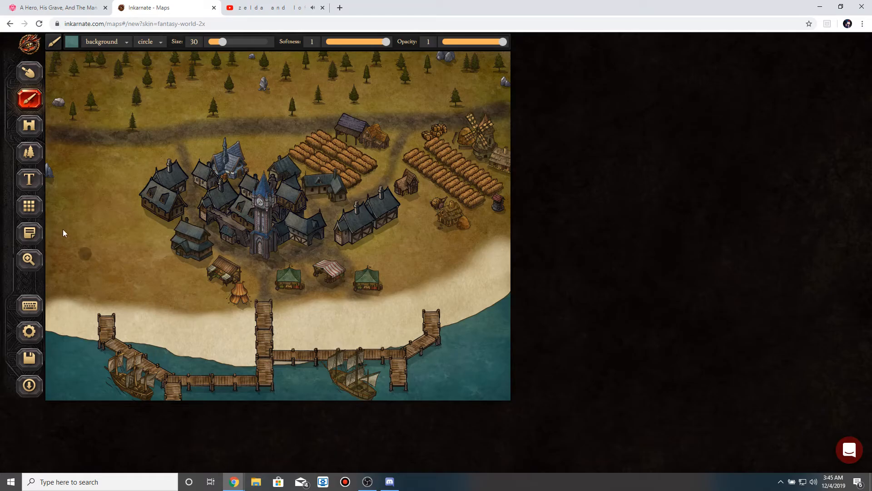
pyautogui.click(72, 43)
pyautogui.scroll(-5, 271, 236)
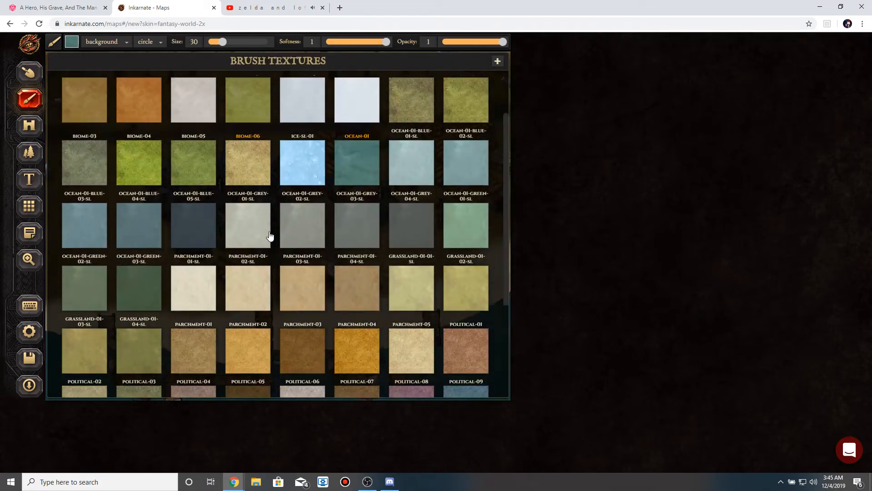
pyautogui.scroll(2, 270, 236)
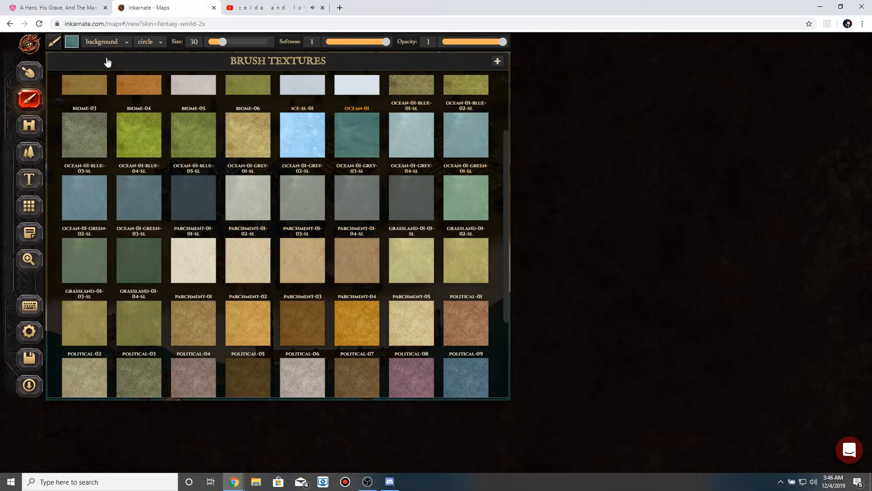
pyautogui.click(71, 43)
pyautogui.click(104, 42)
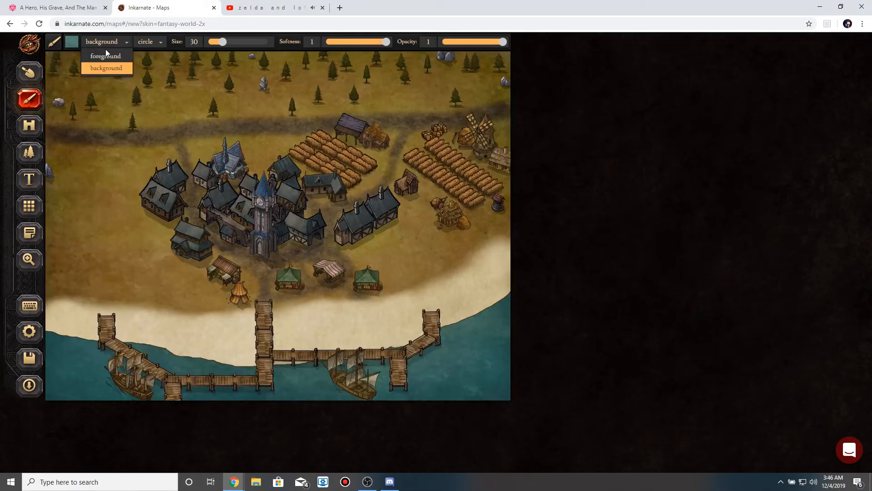
pyautogui.click(110, 56)
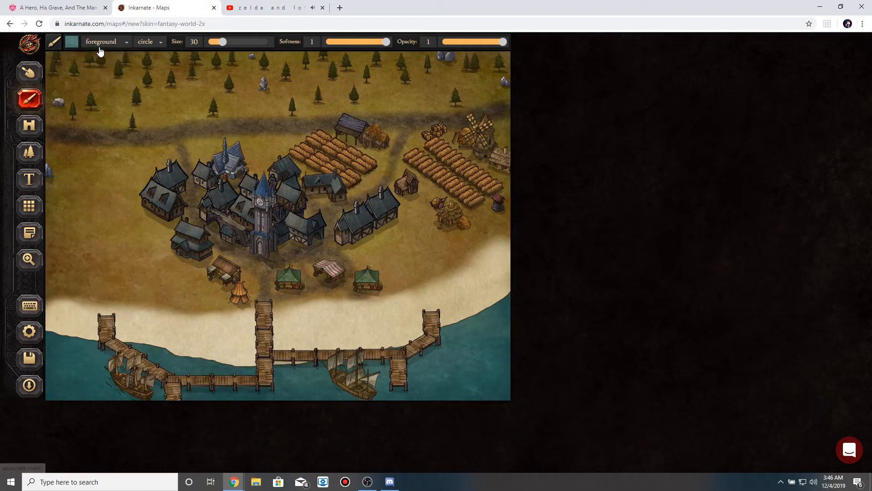
# Add land over the whole sea area below the beach with the circular sculpt brush at size 128.
pyautogui.click(29, 73)
pyautogui.moveTo(204, 42); pyautogui.dragTo(262, 42)
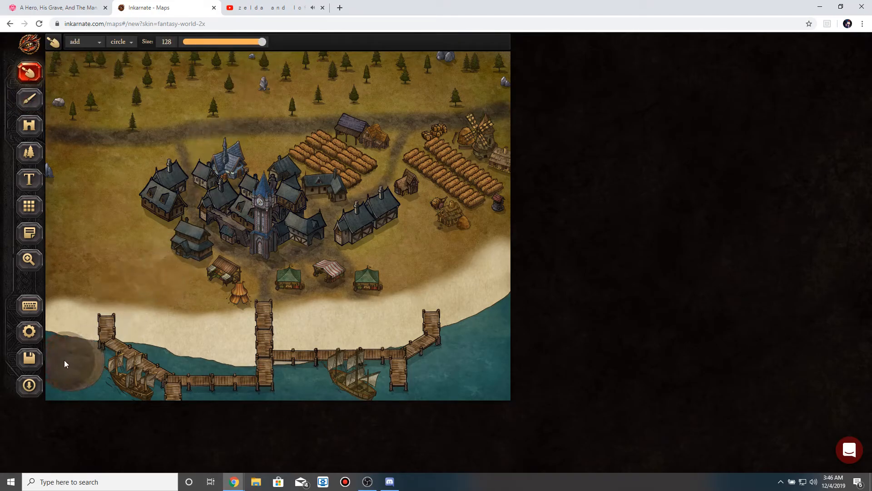
pyautogui.moveTo(57, 357)
pyautogui.mouseDown()
pyautogui.moveTo(73, 370)
pyautogui.moveTo(92, 372)
pyautogui.moveTo(85, 363)
pyautogui.moveTo(169, 373)
pyautogui.moveTo(155, 378)
pyautogui.moveTo(313, 381)
pyautogui.moveTo(182, 388)
pyautogui.moveTo(427, 370)
pyautogui.moveTo(341, 399)
pyautogui.moveTo(470, 348)
pyautogui.moveTo(497, 315)
pyautogui.moveTo(481, 336)
pyautogui.moveTo(485, 377)
pyautogui.mouseUp()
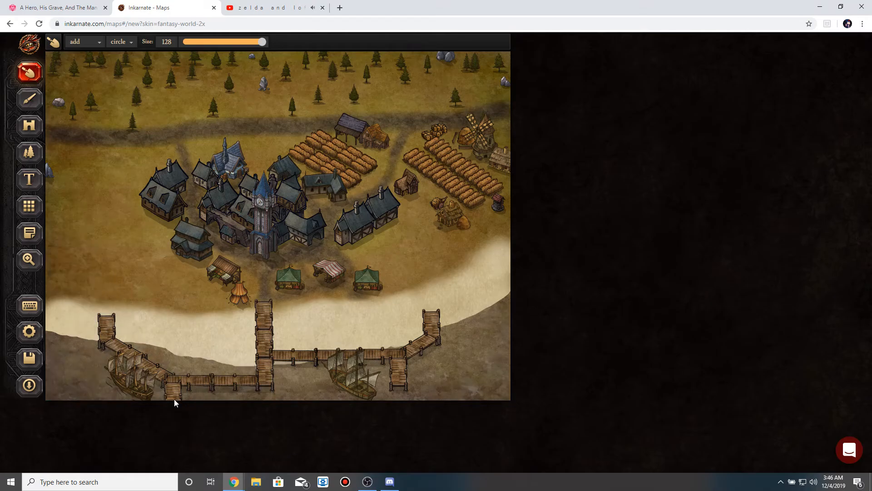
# Paint the foreground with Ocean-01 using the circular brush at size 61 along the shoreline and size 128 over the open water.
pyautogui.click(29, 99)
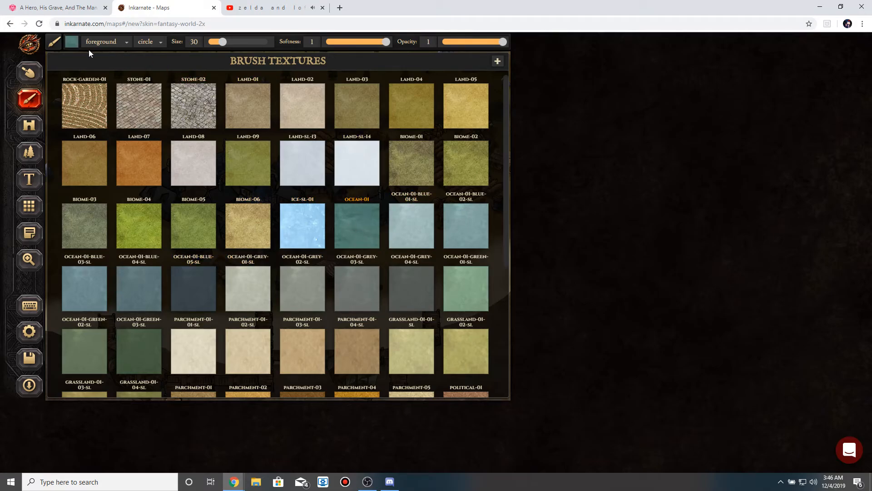
pyautogui.click(71, 42)
pyautogui.moveTo(223, 42); pyautogui.dragTo(236, 42)
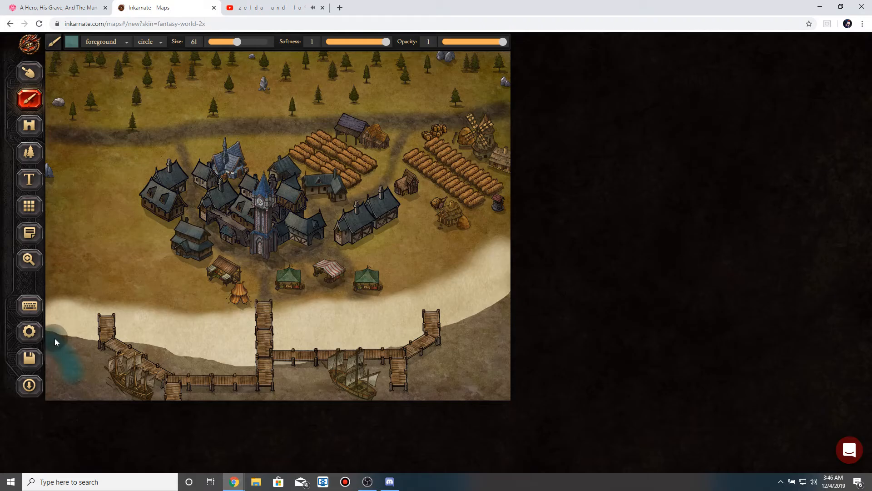
pyautogui.moveTo(92, 345); pyautogui.dragTo(112, 353)
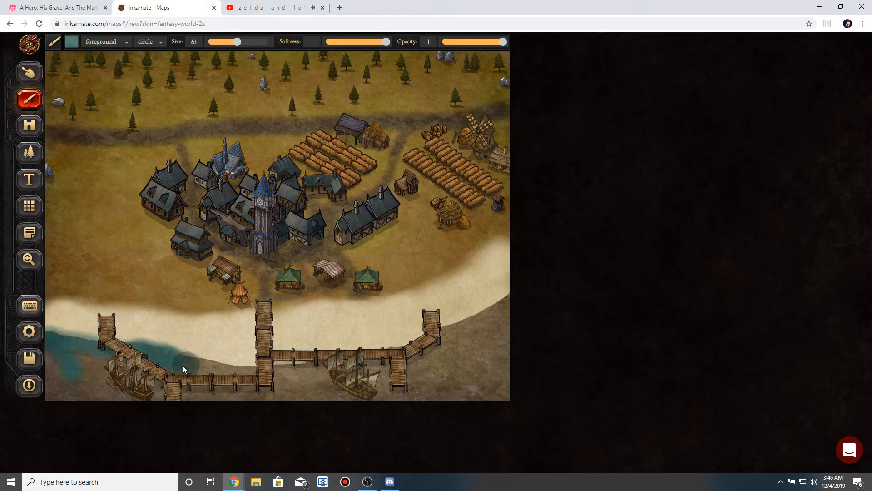
pyautogui.moveTo(206, 365)
pyautogui.mouseDown()
pyautogui.moveTo(222, 375)
pyautogui.moveTo(195, 367)
pyautogui.moveTo(252, 374)
pyautogui.mouseUp()
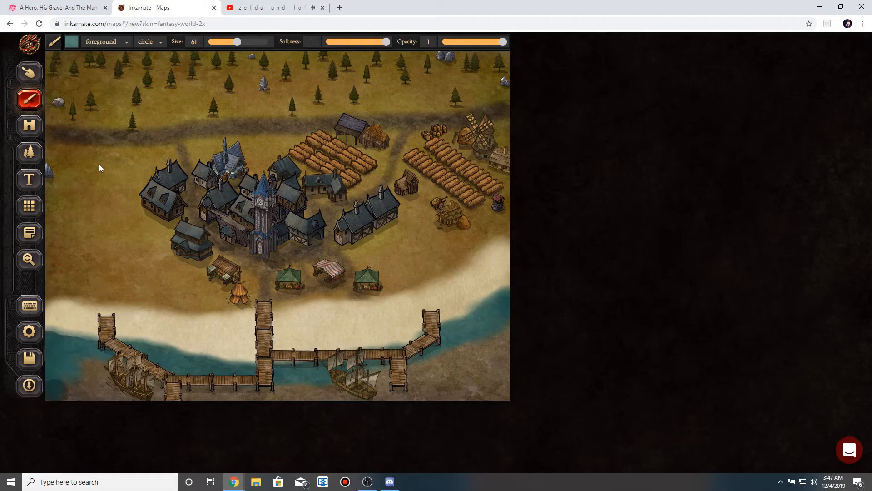
pyautogui.moveTo(237, 42); pyautogui.dragTo(285, 41)
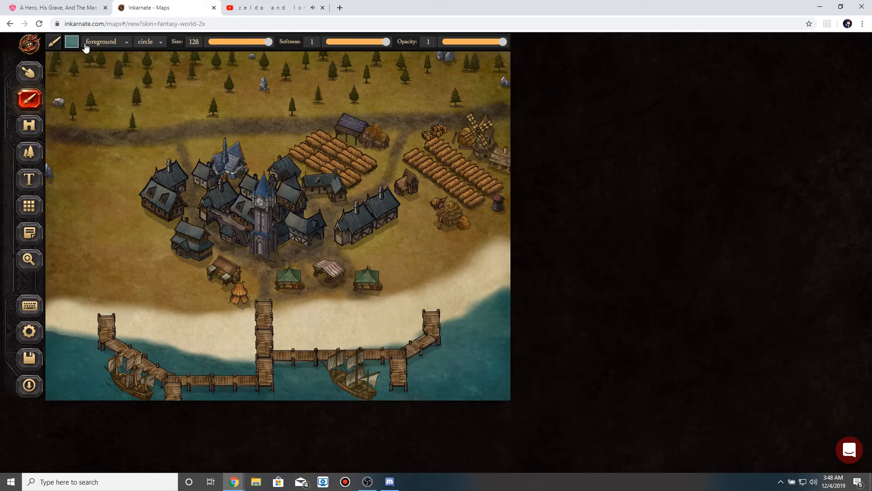
# Try a lighter Ocean-01-Blue-03-SL patch at size 46 in the sea's southwest corner, and cover it again with Ocean-01.
pyautogui.click(71, 43)
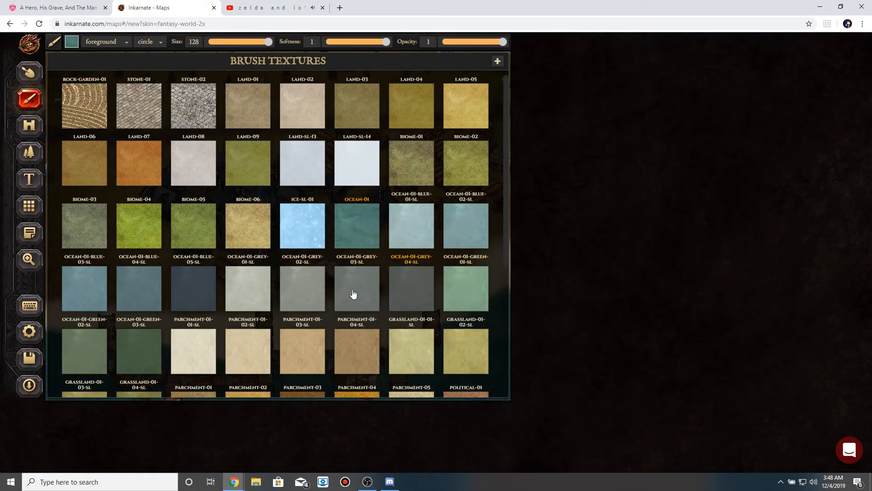
pyautogui.click(87, 291)
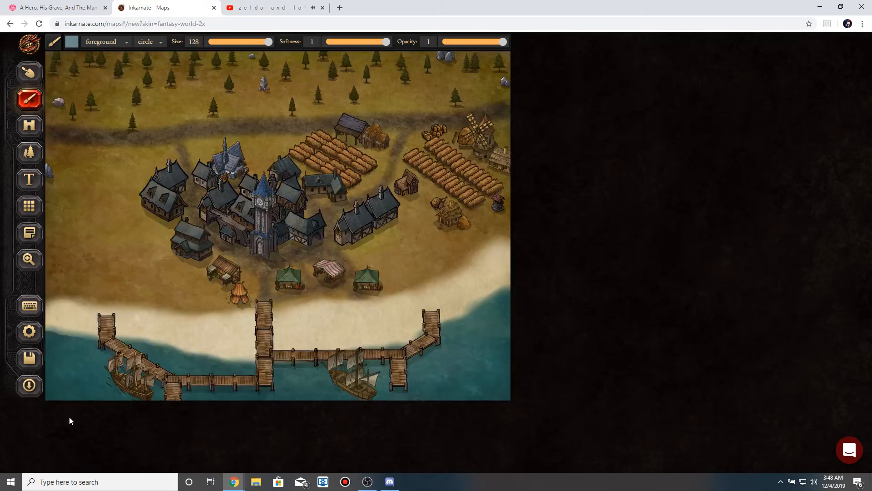
pyautogui.moveTo(268, 42); pyautogui.dragTo(230, 43)
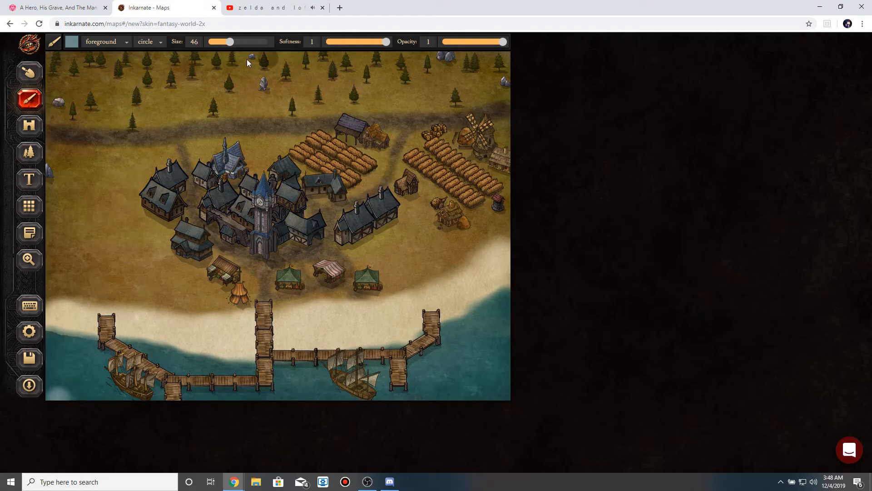
pyautogui.moveTo(456, 42)
pyautogui.mouseDown()
pyautogui.moveTo(449, 42)
pyautogui.moveTo(468, 42)
pyautogui.mouseUp()
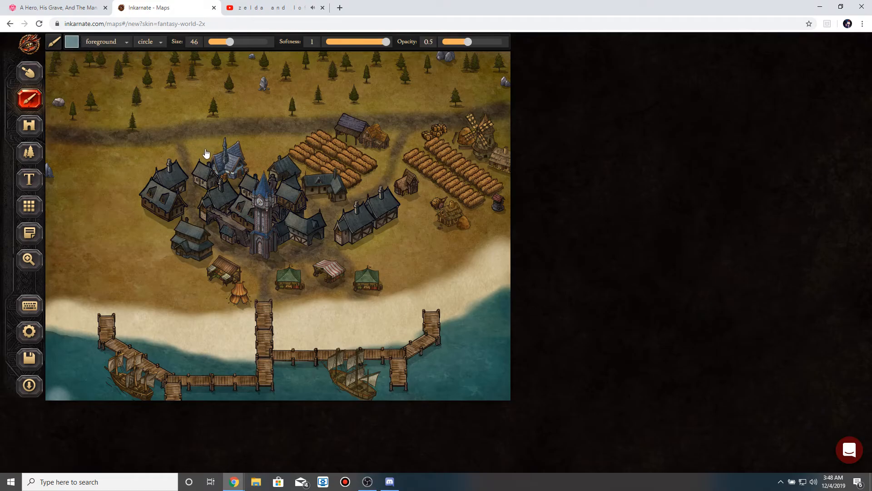
pyautogui.rightClick(385, 344)
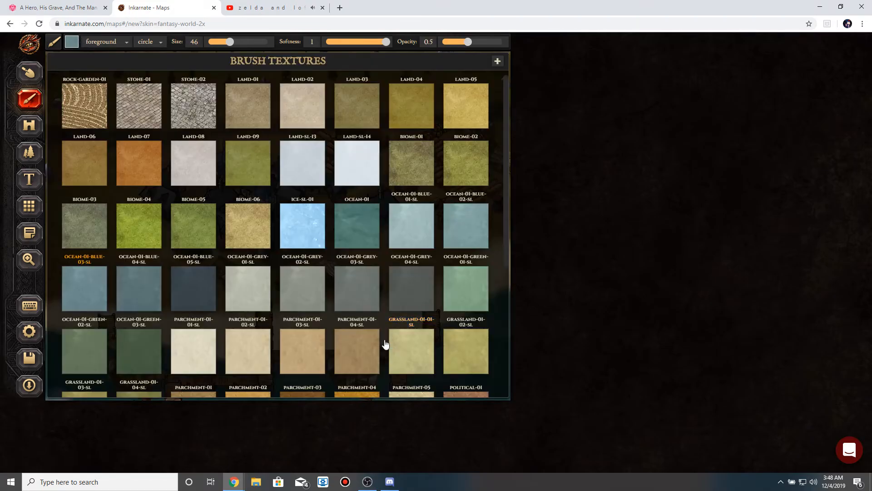
pyautogui.click(348, 234)
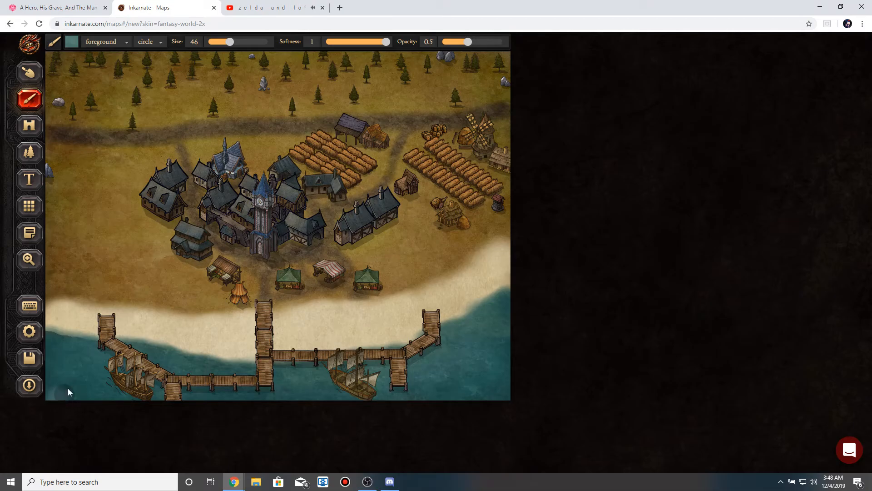
pyautogui.moveTo(475, 44); pyautogui.dragTo(502, 42)
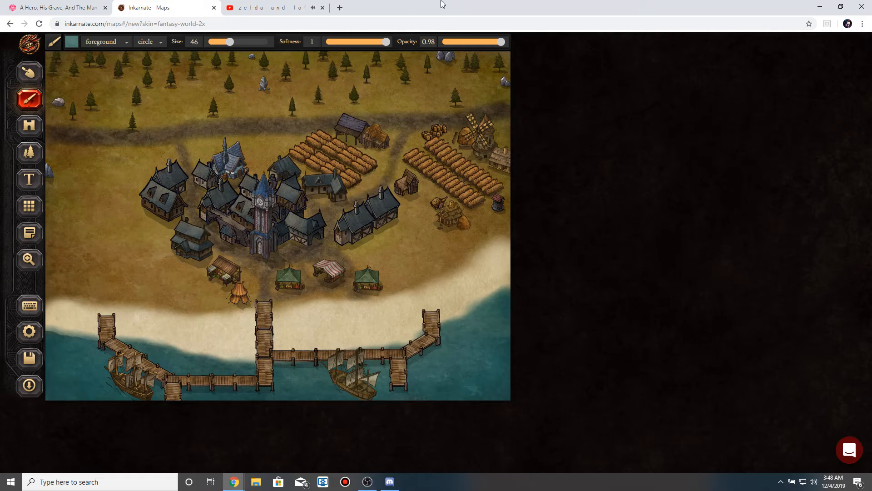
# Try lightening the open water with Ocean-01-Blue-03-SL at opacity 0.5, and repaint it with Ocean-01 at size 128 and opacity 1.
pyautogui.moveTo(498, 45); pyautogui.dragTo(468, 46)
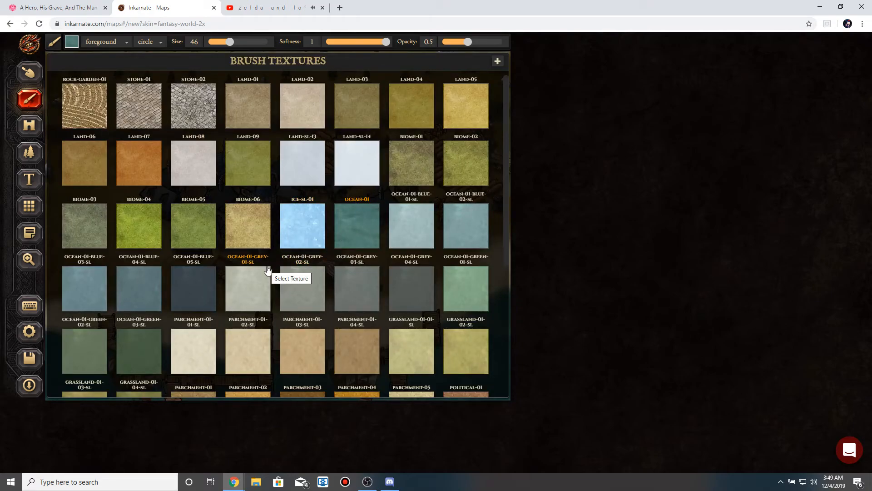
pyautogui.click(88, 286)
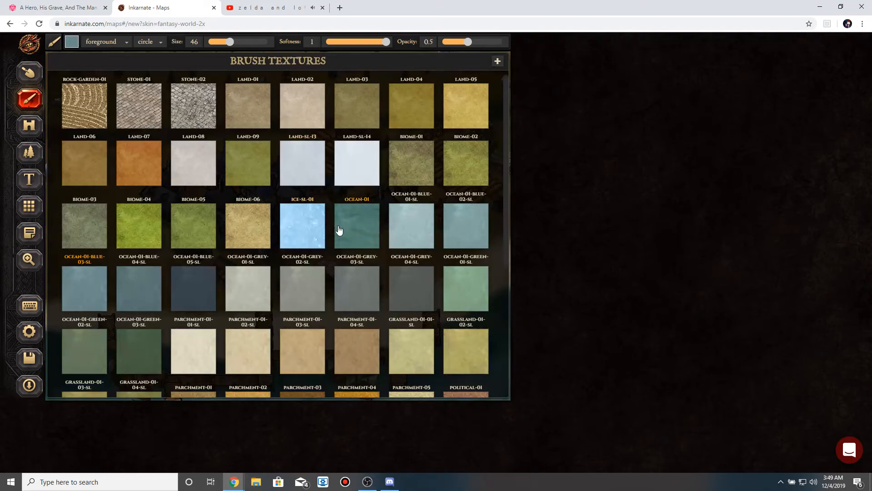
pyautogui.click(340, 226)
pyautogui.moveTo(468, 42); pyautogui.dragTo(500, 43)
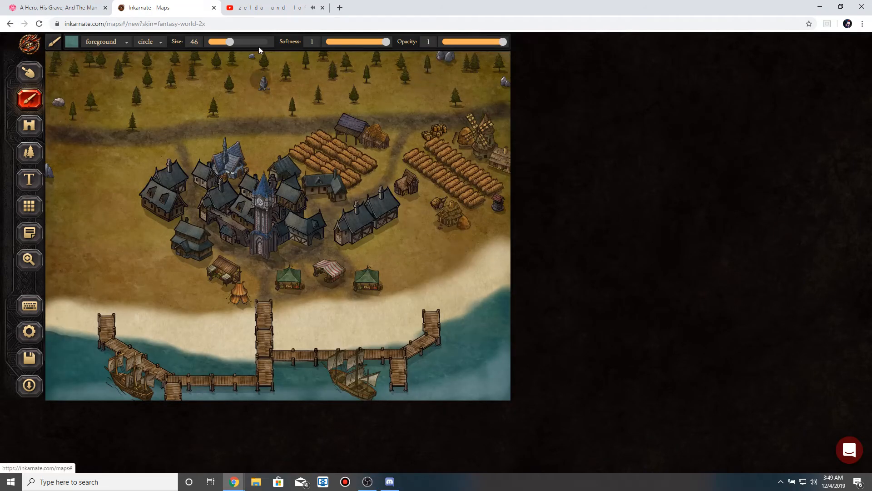
pyautogui.moveTo(231, 44); pyautogui.dragTo(270, 43)
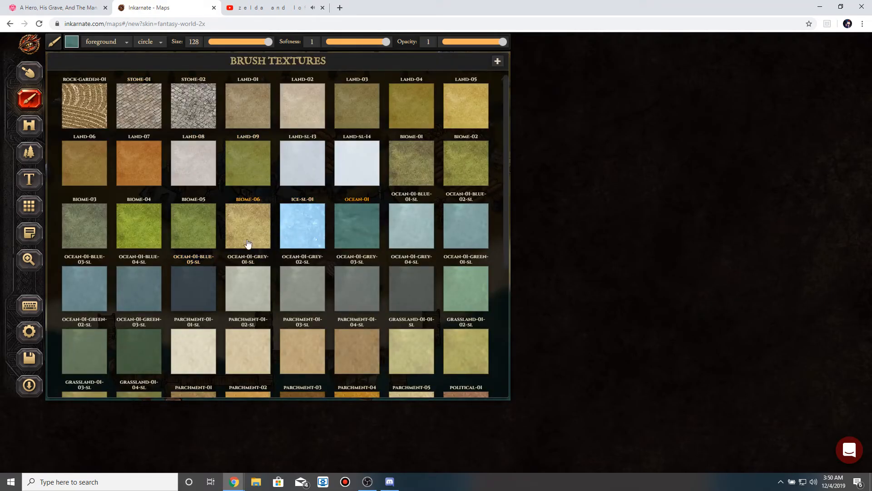
pyautogui.scroll(-1, 234, 247)
pyautogui.scroll(-5, 234, 248)
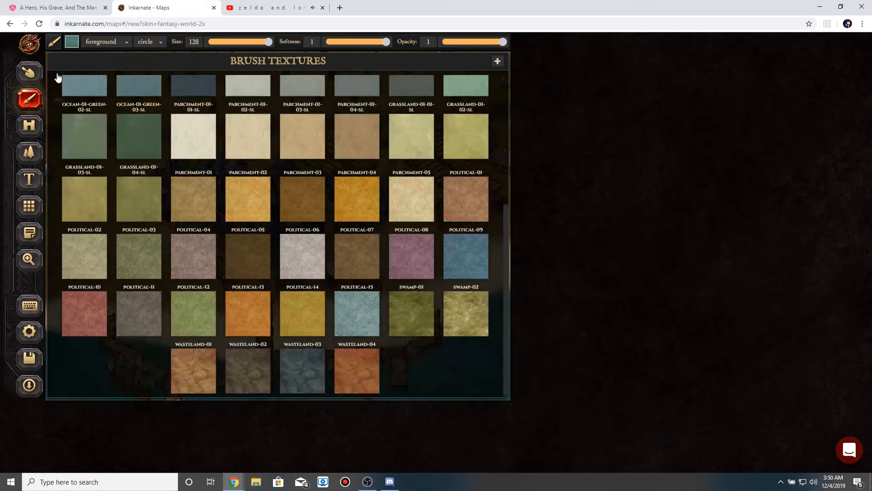
pyautogui.click(75, 41)
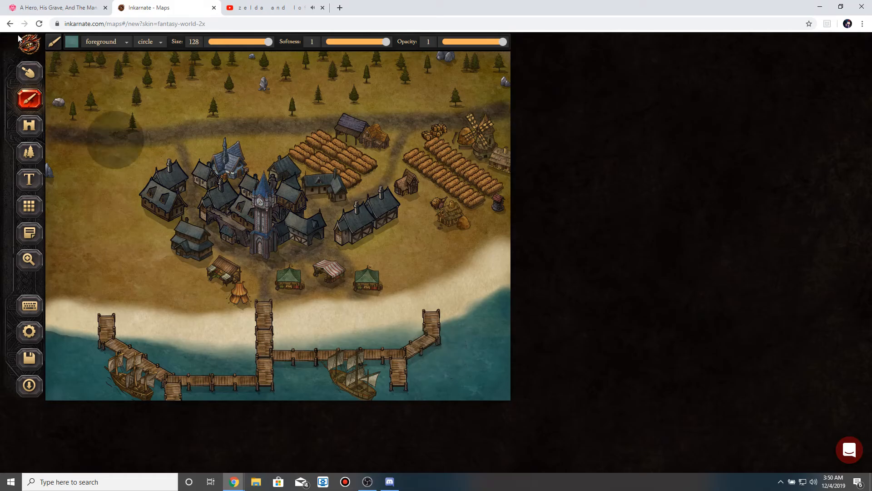
# Place the Banner-01-02 object just above the dock walkway east of the central pier.
pyautogui.click(28, 130)
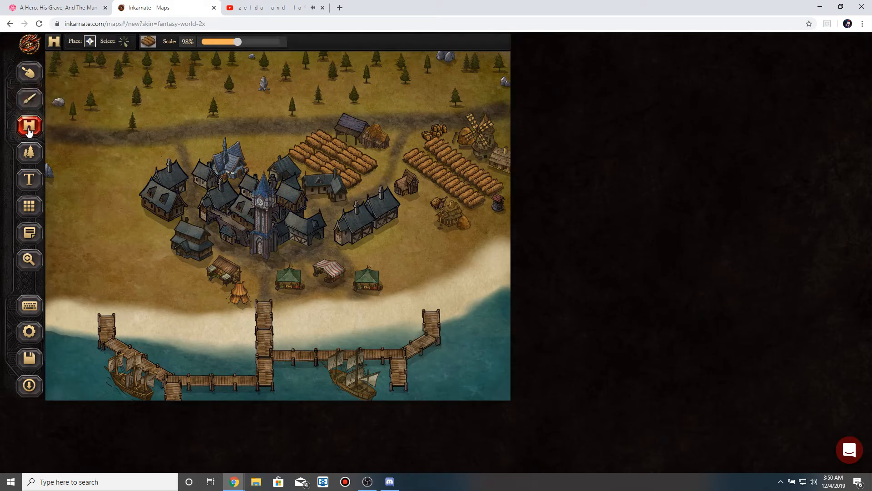
pyautogui.click(143, 45)
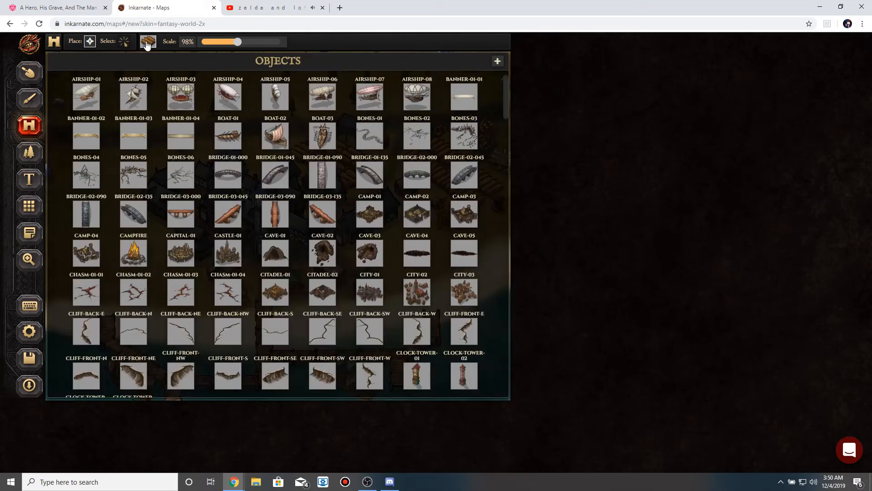
pyautogui.click(181, 140)
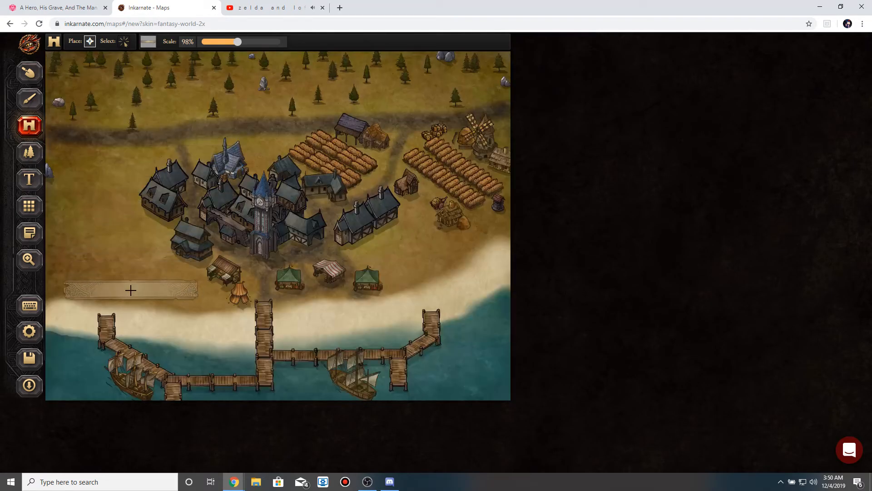
pyautogui.click(148, 42)
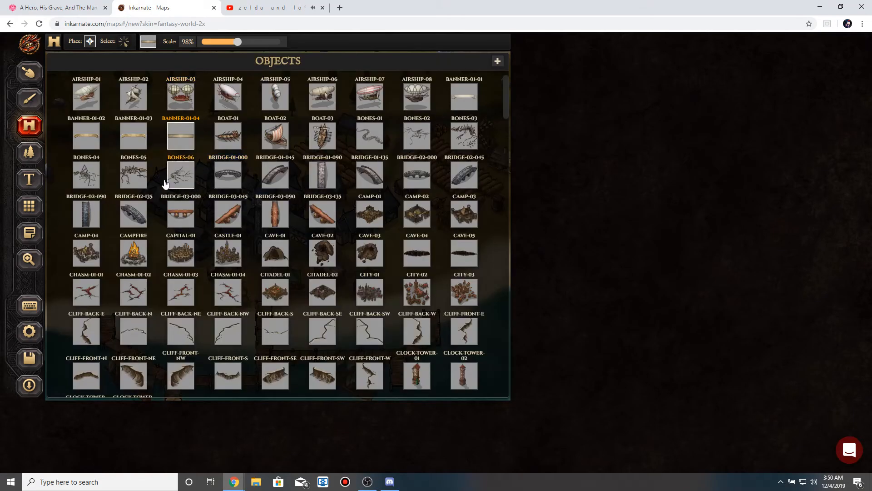
pyautogui.click(147, 140)
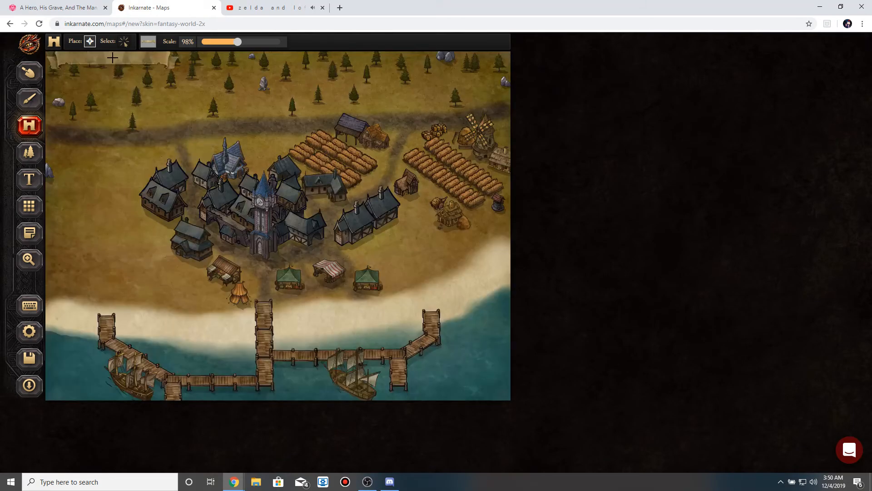
pyautogui.click(148, 42)
pyautogui.click(86, 140)
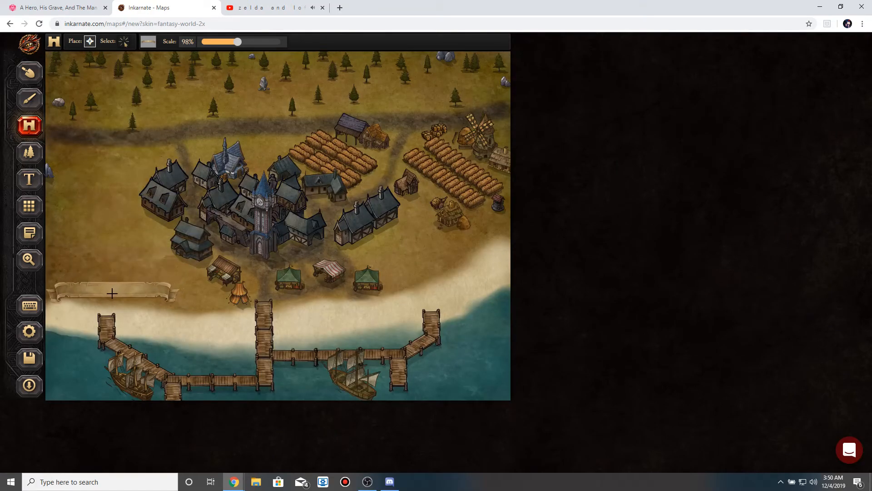
pyautogui.click(179, 287)
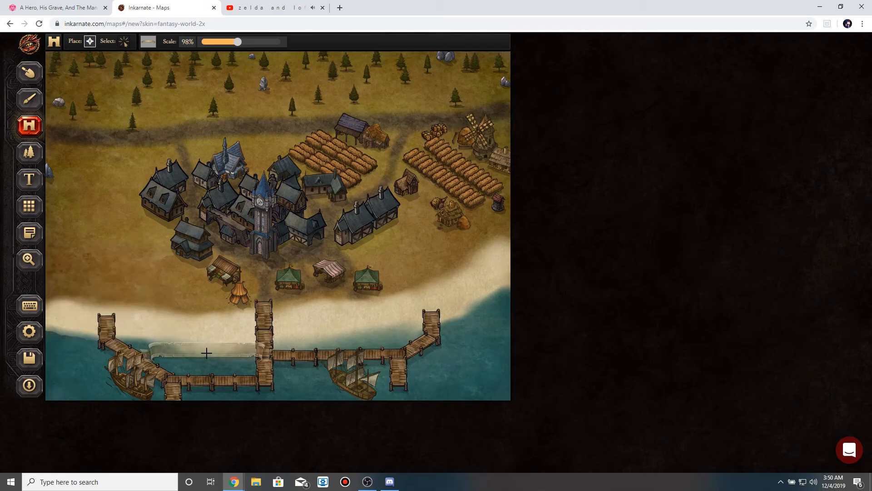
pyautogui.click(343, 337)
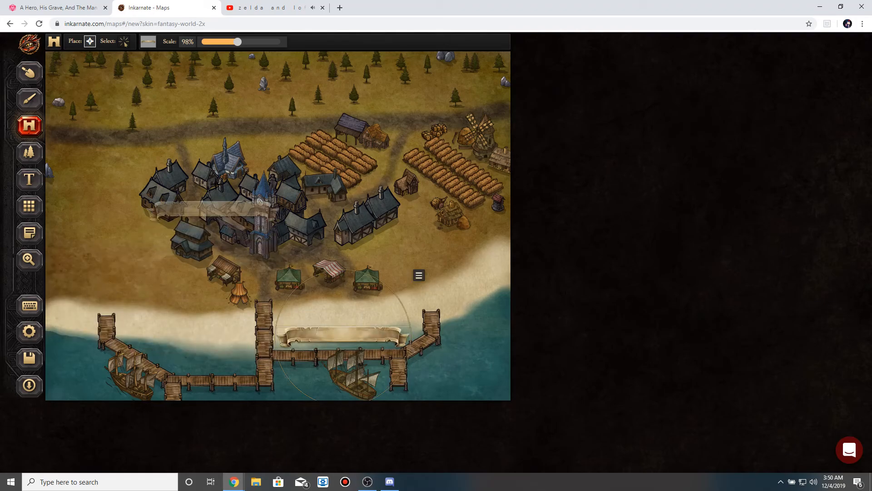
# Look up the town's name on the Roll20 region map and add the text label "Port Lyons" over the banner.
pyautogui.click(29, 179)
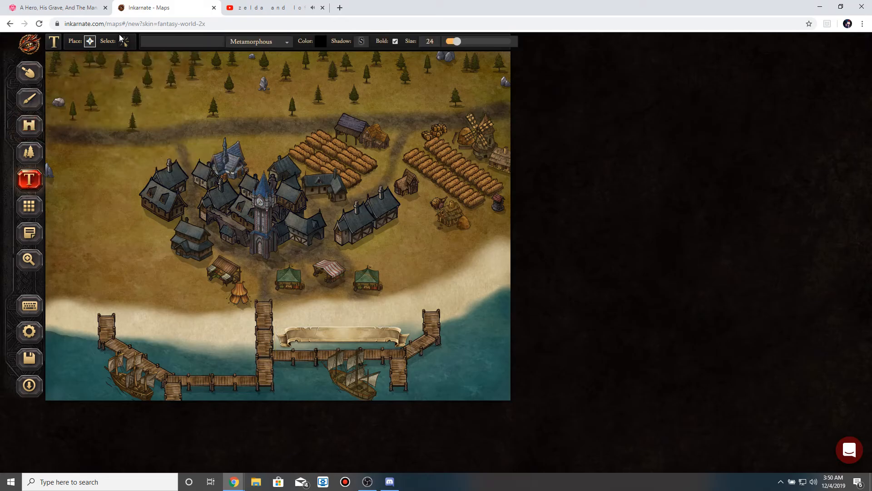
pyautogui.click(110, 8)
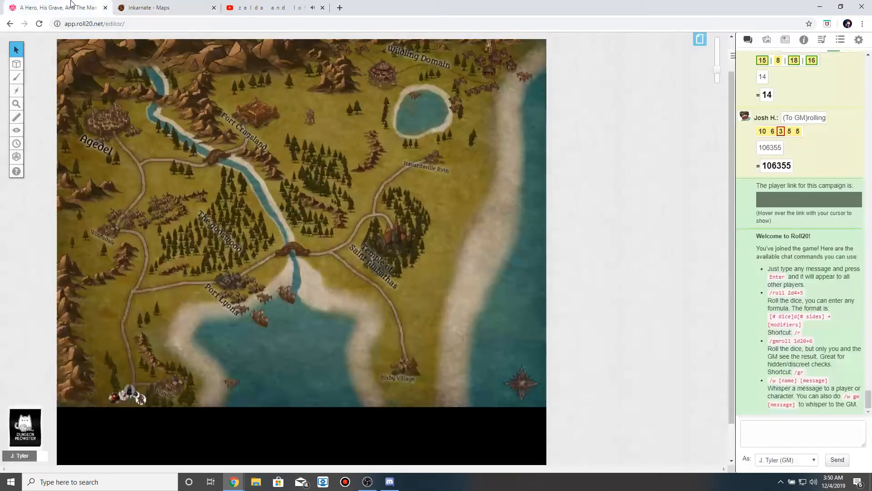
pyautogui.click(129, 5)
pyautogui.click(324, 335)
pyautogui.write('Port ')
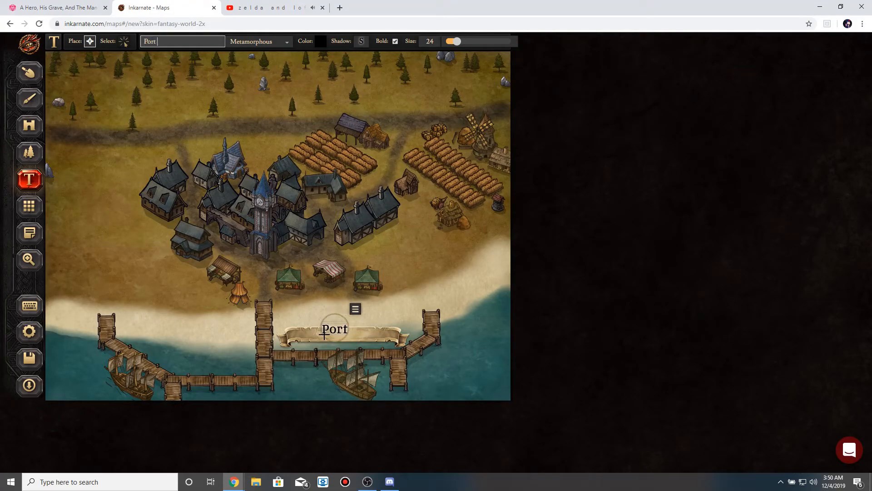
pyautogui.write('Lyons')
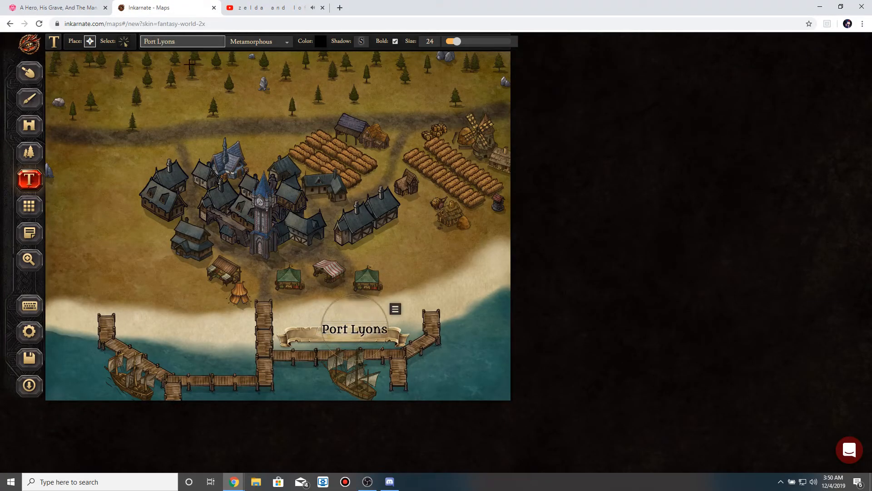
# Center the Port Lyons label on the banner and set its text size to 25.
pyautogui.click(123, 41)
pyautogui.moveTo(376, 334); pyautogui.dragTo(366, 332)
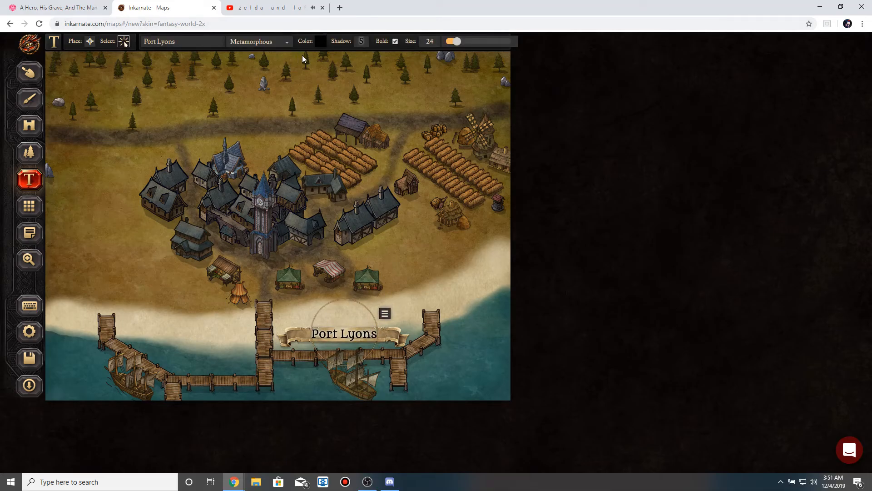
pyautogui.moveTo(456, 41); pyautogui.dragTo(459, 43)
pyautogui.click(375, 301)
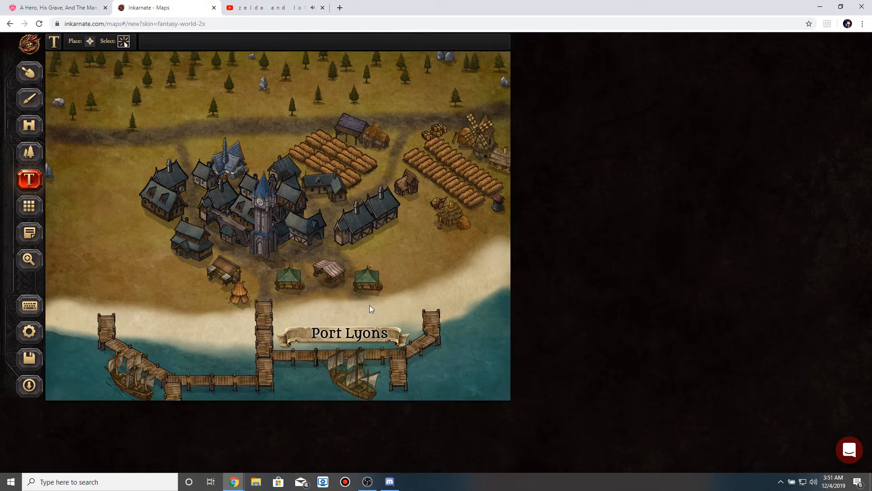
pyautogui.click(358, 334)
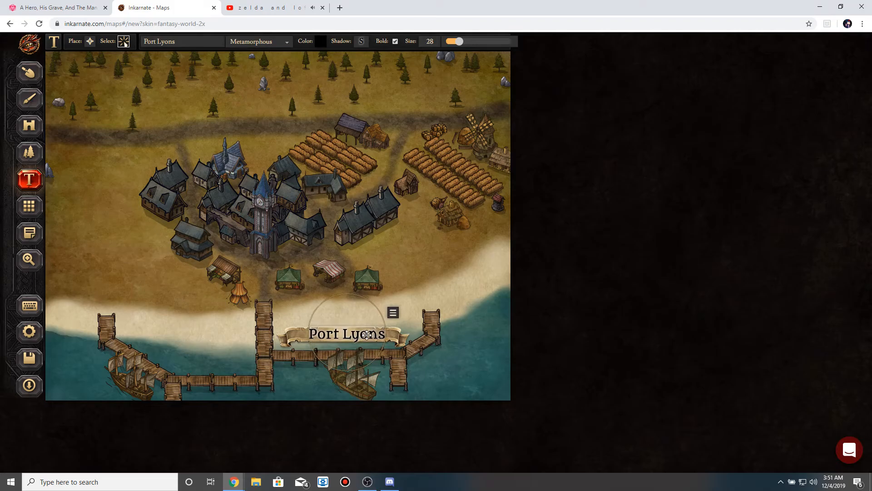
pyautogui.moveTo(365, 335); pyautogui.dragTo(363, 335)
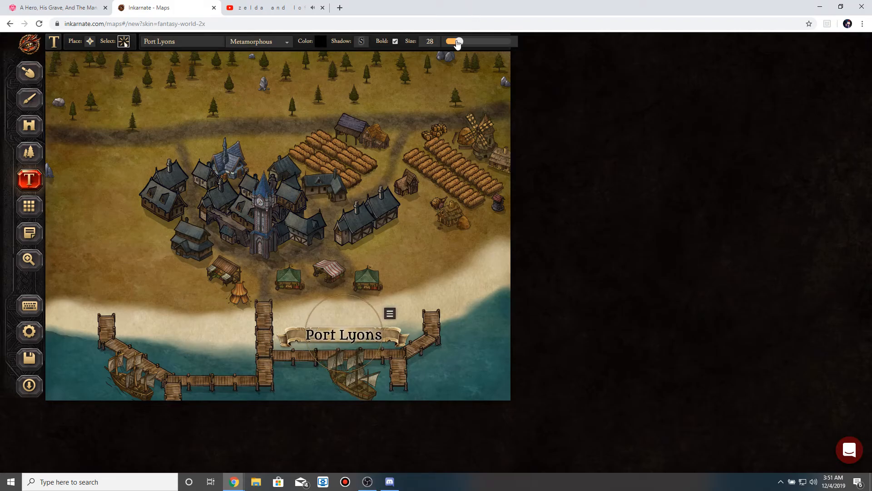
pyautogui.moveTo(460, 48); pyautogui.dragTo(459, 48)
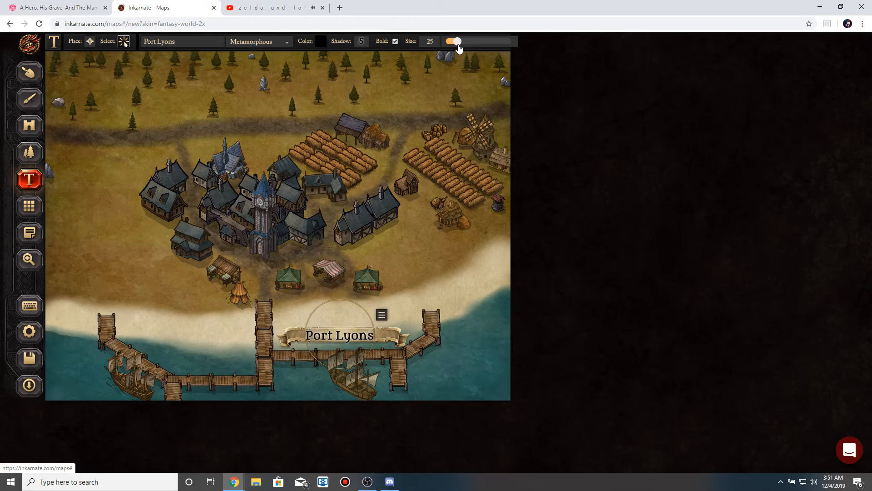
# Nudge the Port Lyons label slightly to fine-tune its placement on the banner, and deselect it.
pyautogui.click(424, 183)
pyautogui.moveTo(358, 336); pyautogui.dragTo(362, 333)
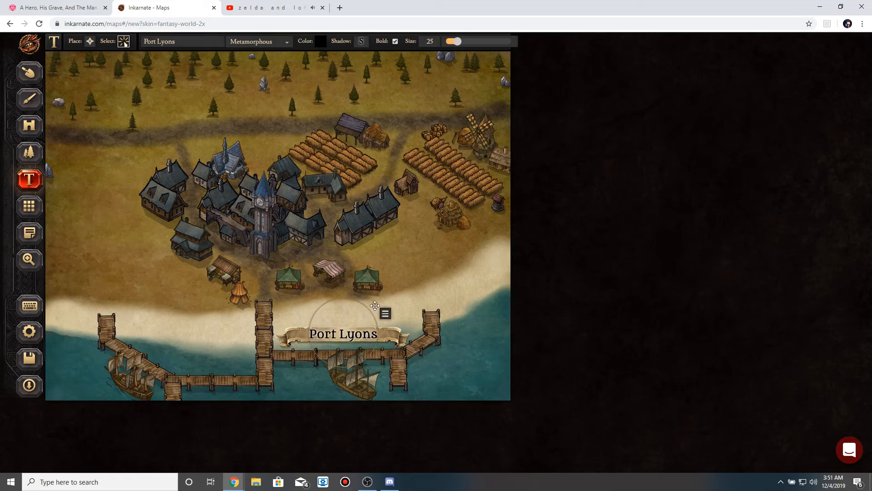
pyautogui.click(403, 247)
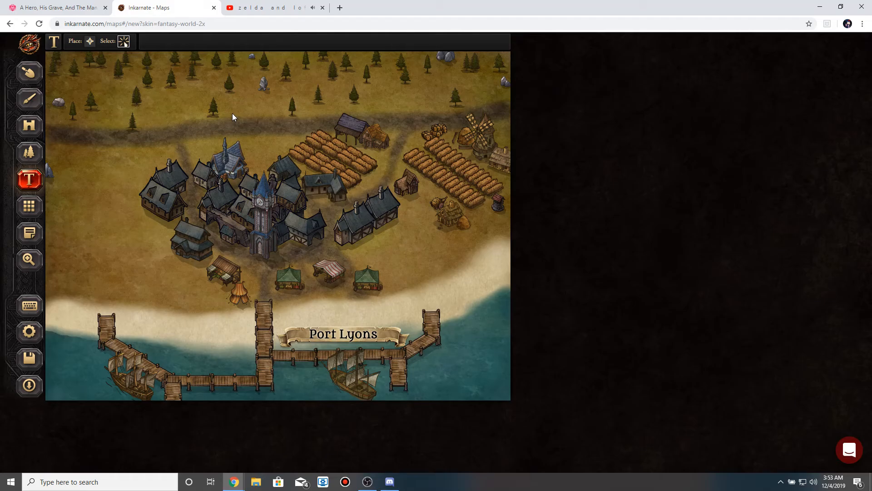
# Examine the Port Lyons area on the Roll20 region map, and return to the Inkarnate town map.
pyautogui.click(80, 7)
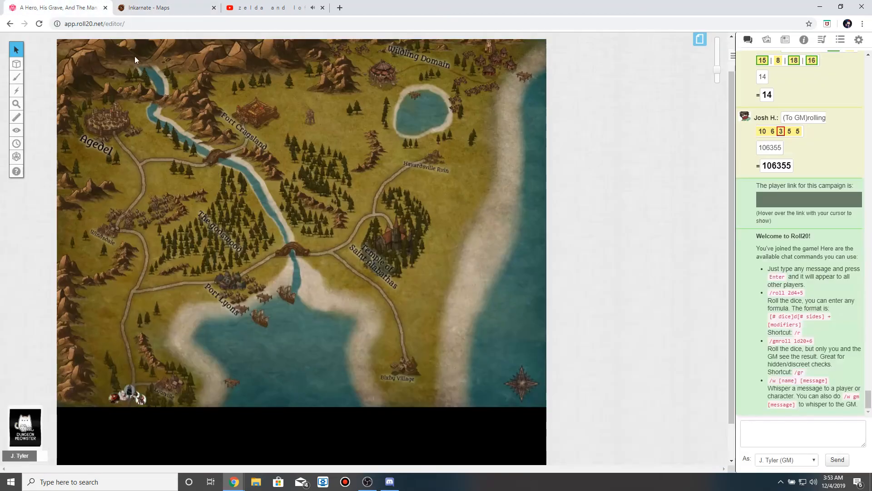
pyautogui.moveTo(722, 70); pyautogui.dragTo(715, 64)
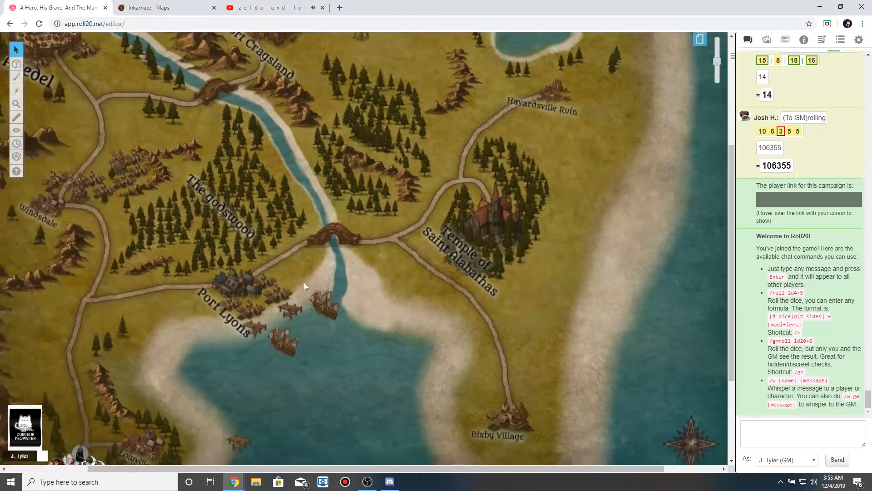
pyautogui.moveTo(304, 282); pyautogui.dragTo(347, 274)
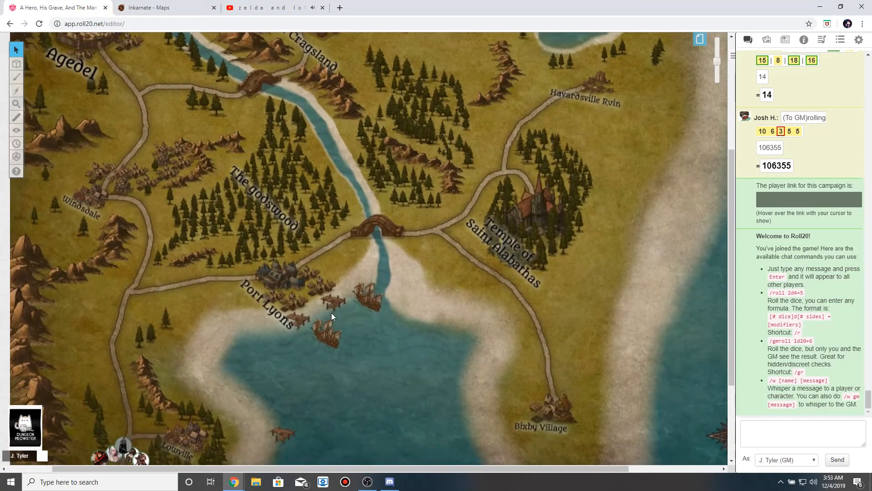
pyautogui.click(193, 11)
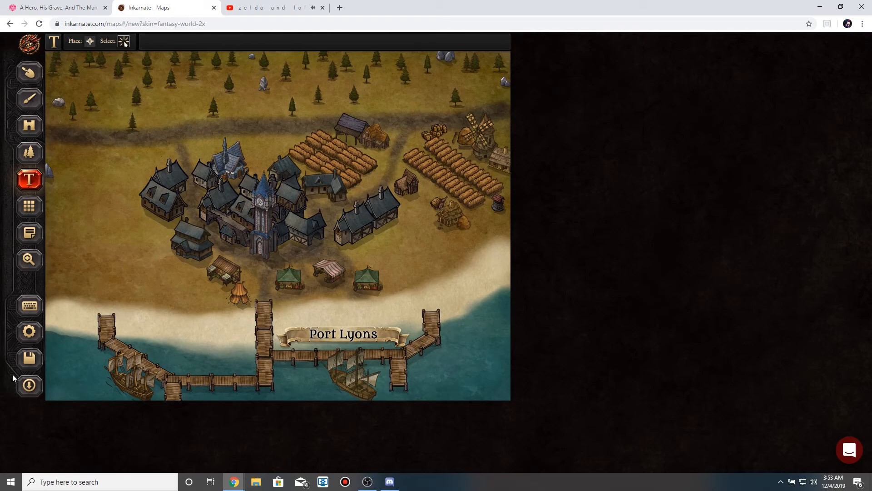
# Export the finished town map as a JPG image and dismiss the download and scan bars.
pyautogui.click(37, 389)
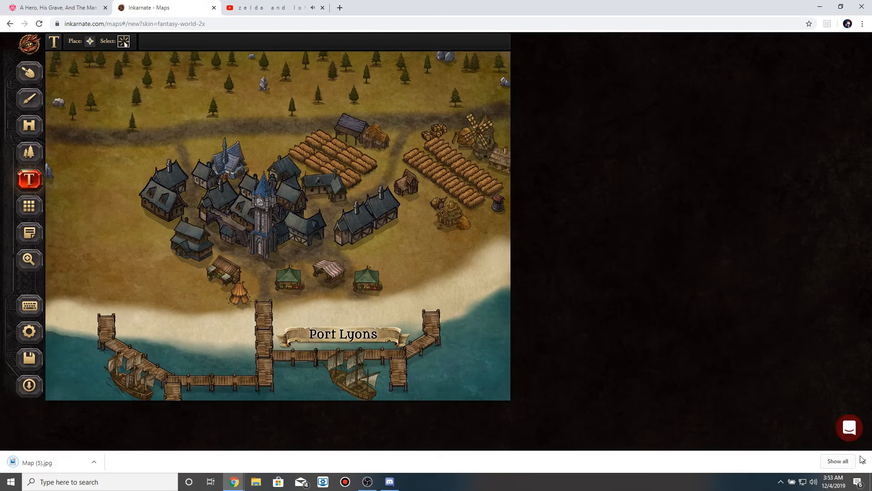
pyautogui.click(861, 461)
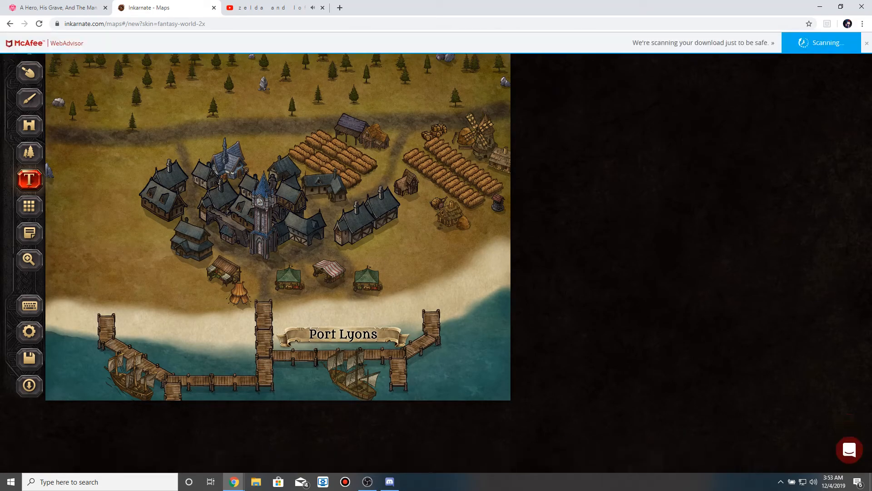
pyautogui.click(867, 43)
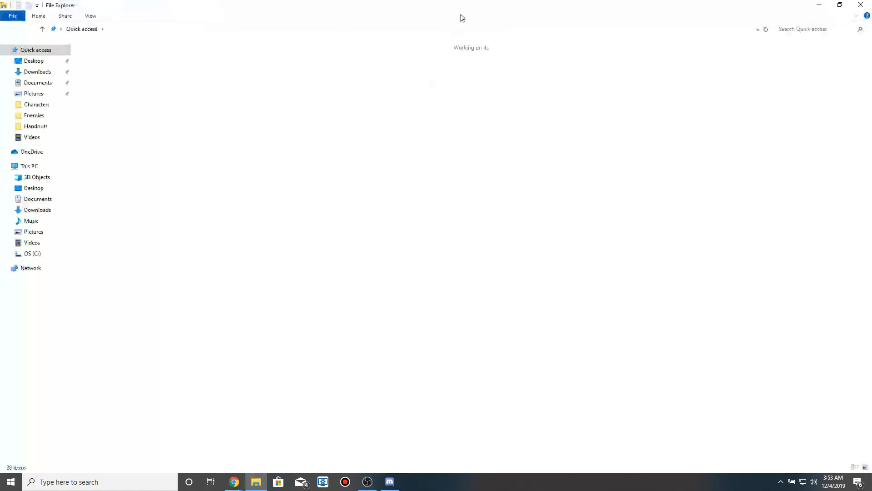
pyautogui.moveTo(460, 10); pyautogui.dragTo(399, 61)
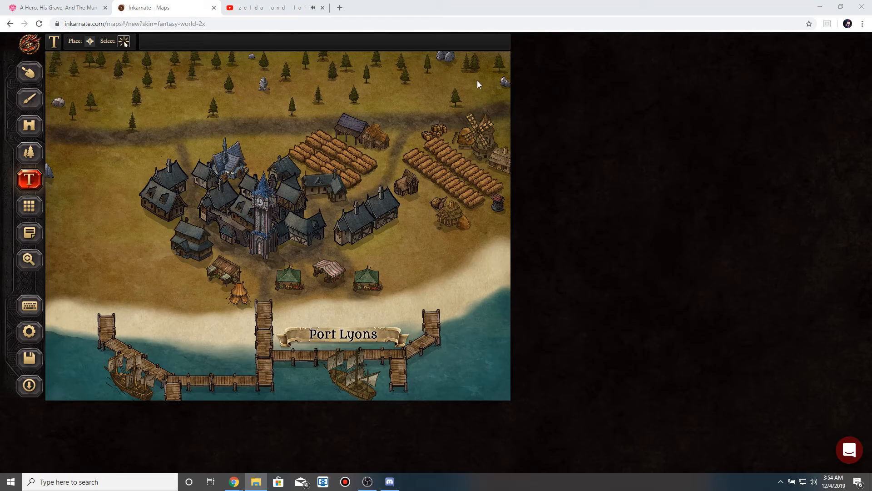
pyautogui.click(820, 6)
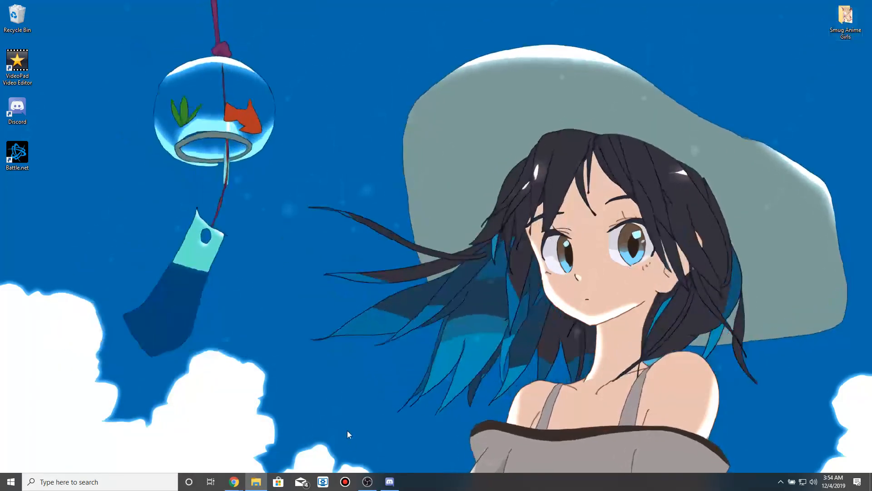
pyautogui.moveTo(229, 473)
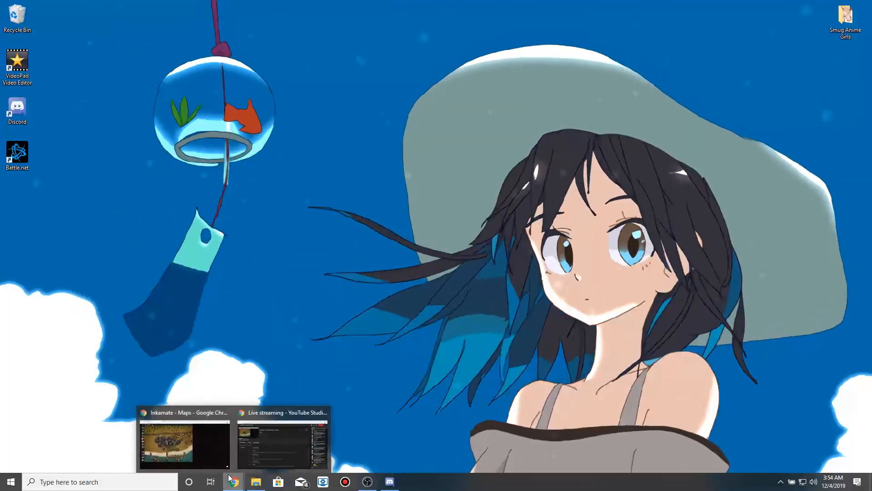
pyautogui.moveTo(204, 454)
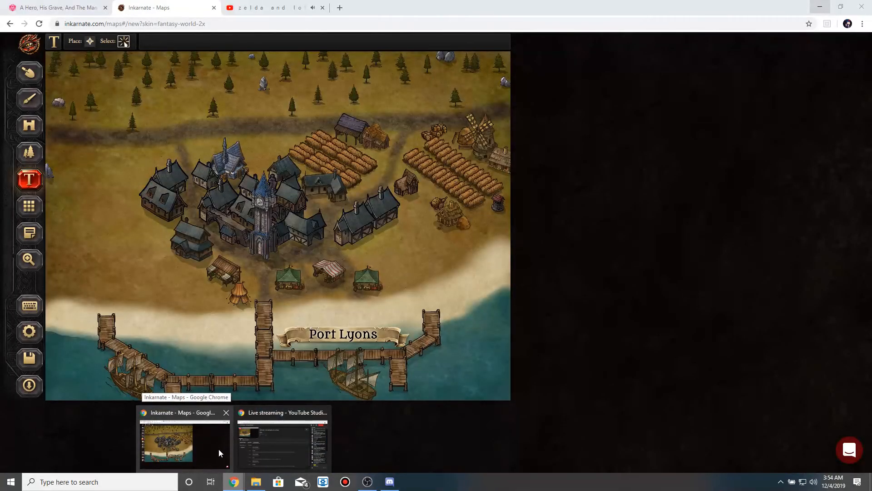
pyautogui.click(219, 448)
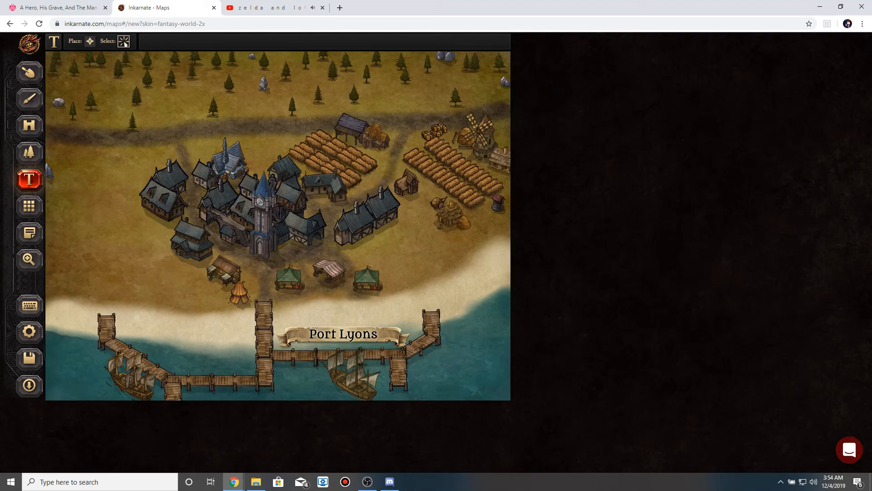
# Switch to Roll20, open the Untitled page, and add the exported Port Lyons map image to it.
pyautogui.click(89, 5)
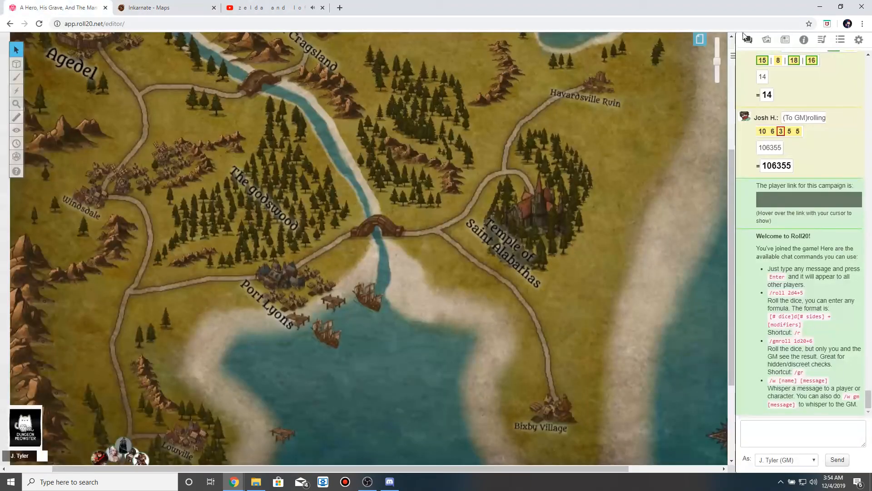
pyautogui.click(699, 40)
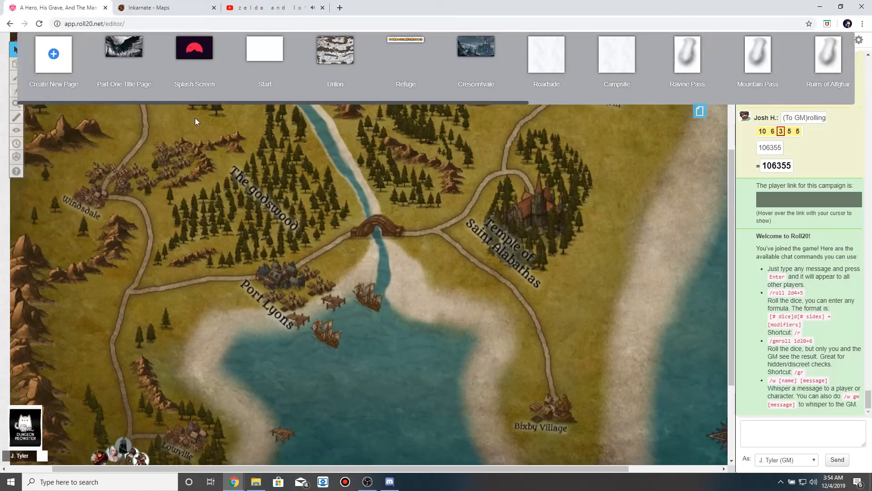
pyautogui.moveTo(200, 103); pyautogui.dragTo(621, 104)
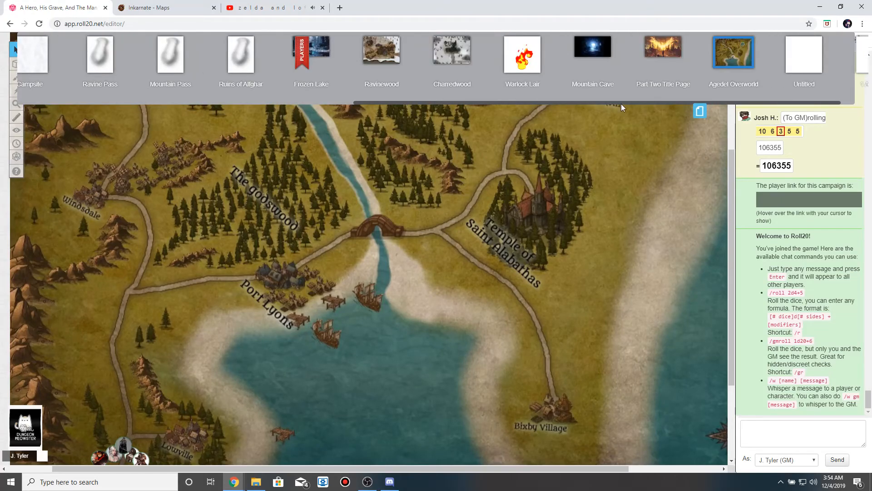
pyautogui.click(806, 72)
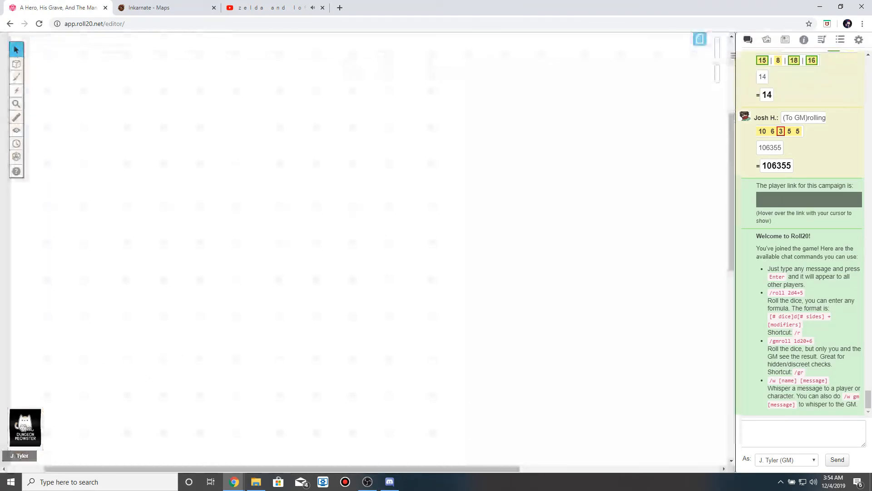
pyautogui.hotkey('ctrl', 'v')
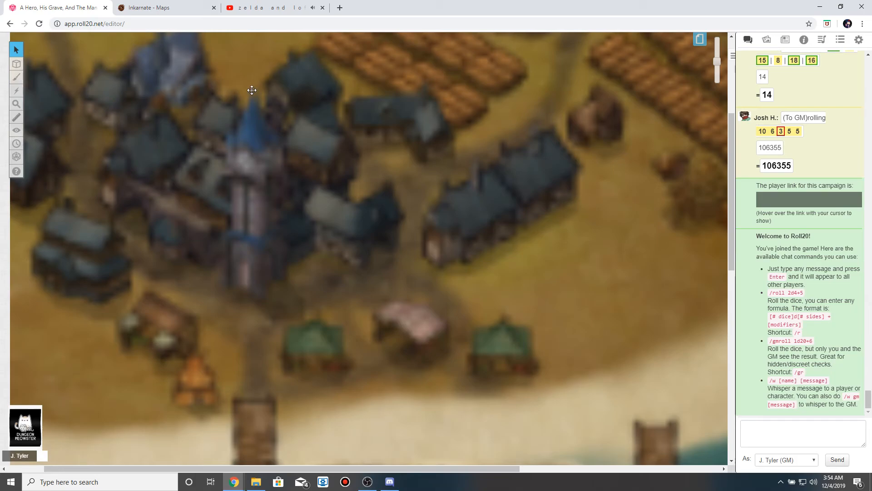
# Reposition the map image on the page so that its upper edge lies within the page area.
pyautogui.moveTo(716, 64); pyautogui.dragTo(716, 70)
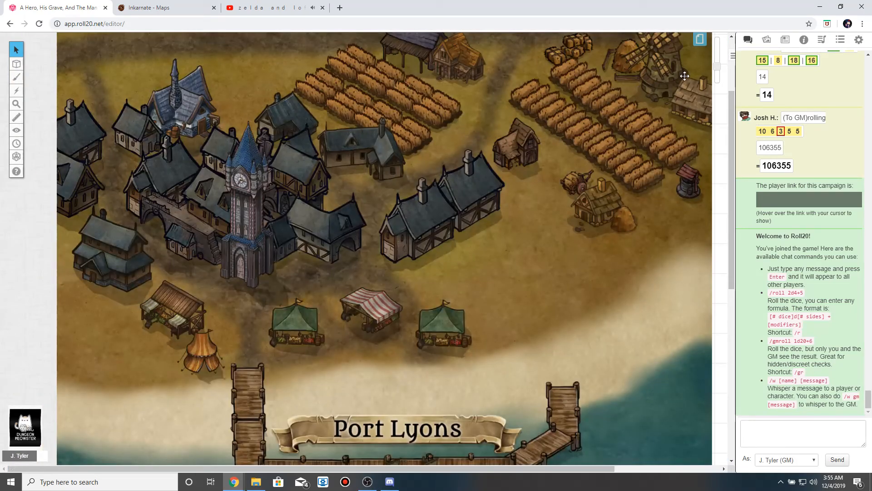
pyautogui.moveTo(717, 68); pyautogui.dragTo(718, 73)
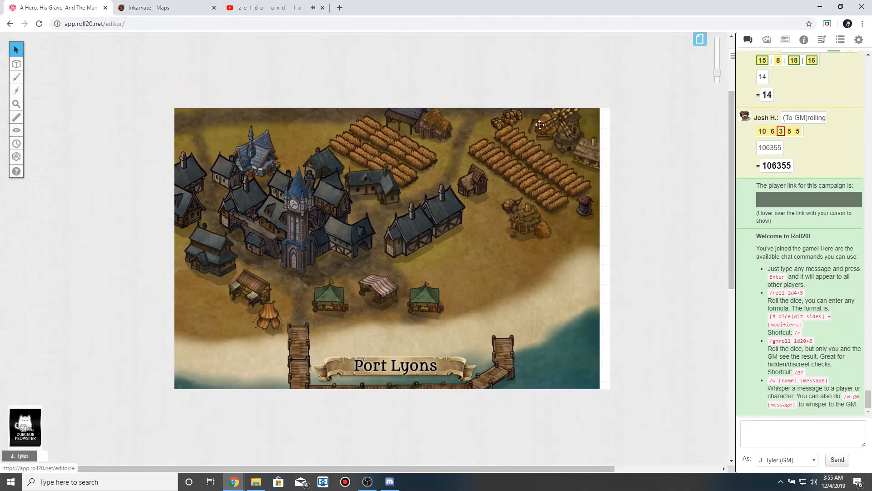
pyautogui.moveTo(314, 179); pyautogui.dragTo(347, 227)
pyautogui.moveTo(314, 174); pyautogui.dragTo(333, 193)
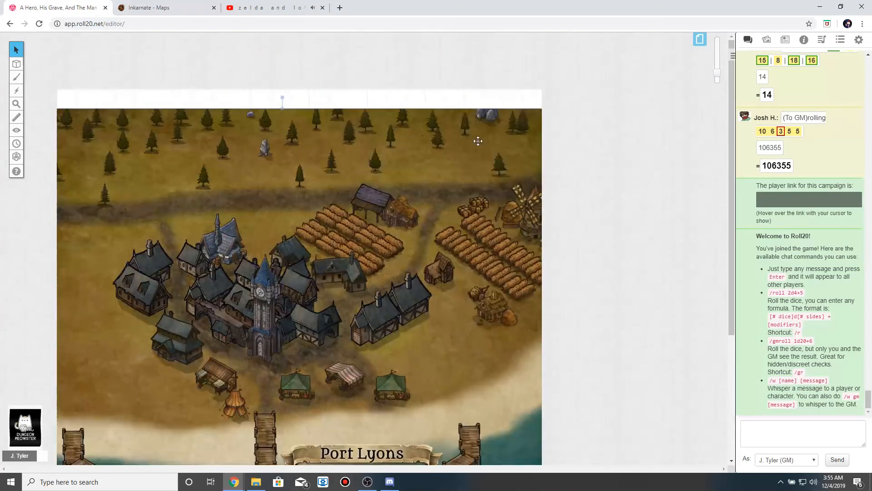
# Set the Untitled page's size to 35 cells wide by 35 cells high in its page settings.
pyautogui.click(699, 40)
pyautogui.moveTo(382, 102); pyautogui.dragTo(800, 107)
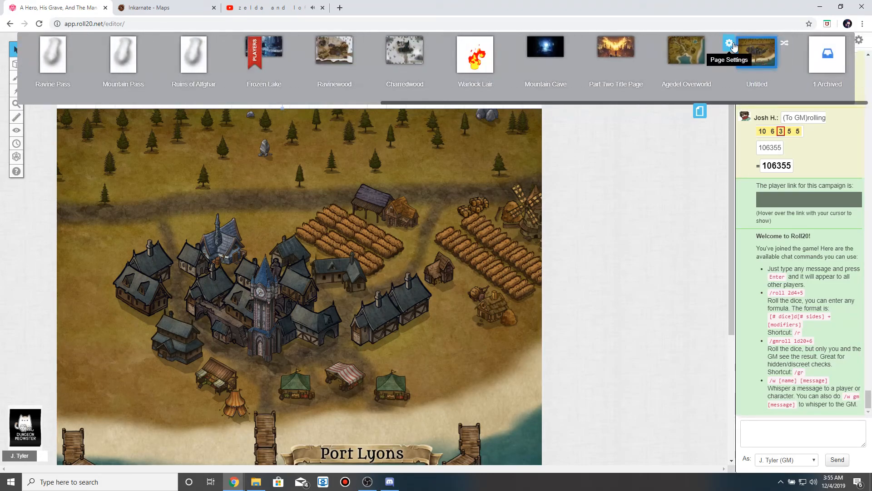
pyautogui.click(731, 44)
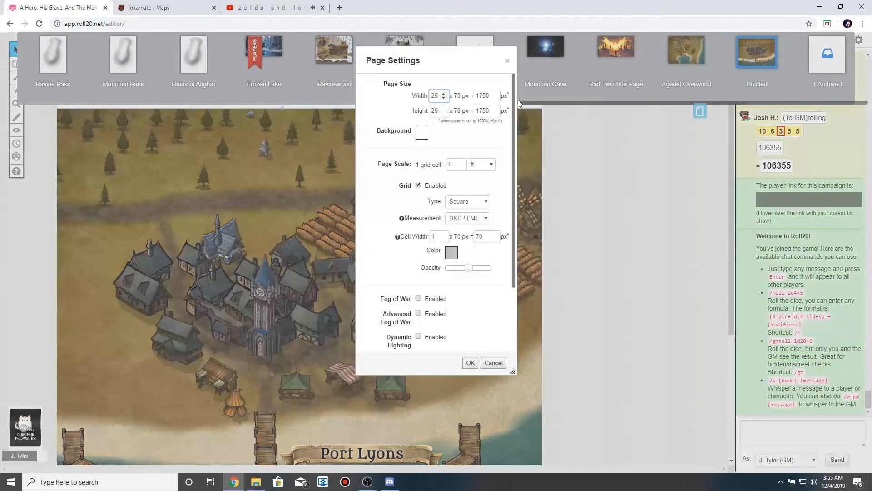
pyautogui.click(446, 94)
pyautogui.click(446, 94)
pyautogui.click(447, 94)
pyautogui.doubleClick(446, 94)
pyautogui.click(446, 94)
pyautogui.click(446, 94)
pyautogui.click(446, 94)
pyautogui.click(446, 94)
pyautogui.click(446, 94)
pyautogui.click(443, 109)
pyautogui.click(444, 110)
pyautogui.click(444, 110)
pyautogui.click(444, 110)
pyautogui.click(444, 110)
pyautogui.click(444, 110)
pyautogui.click(444, 110)
pyautogui.click(445, 110)
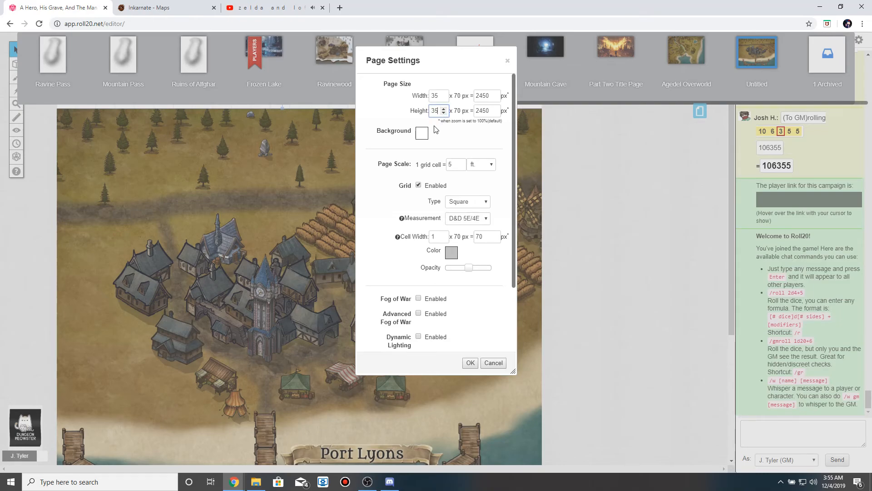
# Set the page background to black and apply the page settings.
pyautogui.click(422, 133)
pyautogui.click(385, 145)
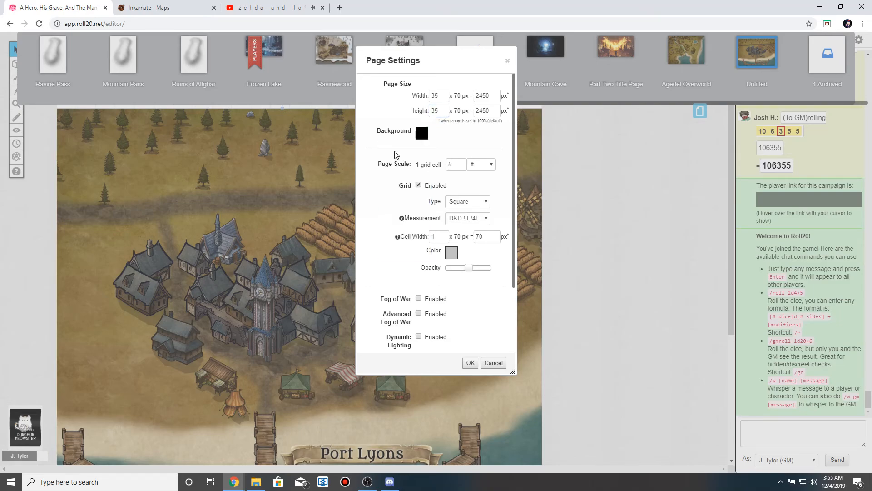
pyautogui.click(470, 362)
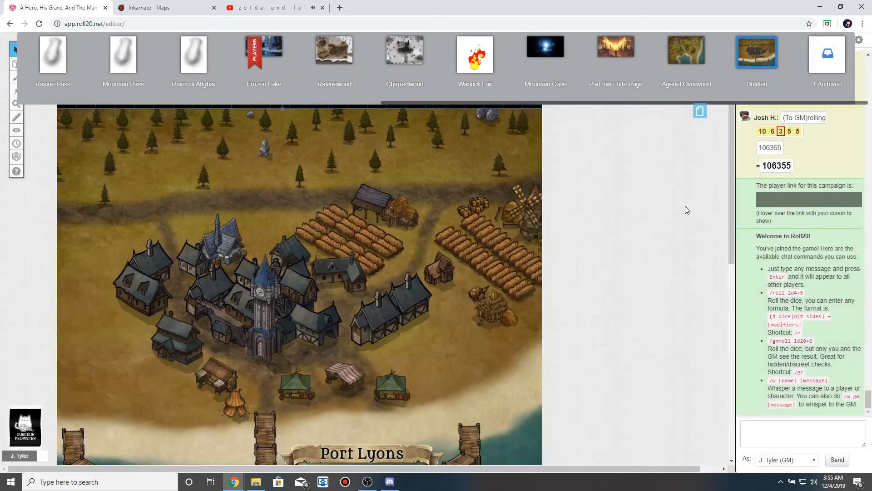
# Align the map image with the page's upper-left corner and check how far it extends across the page.
pyautogui.click(697, 112)
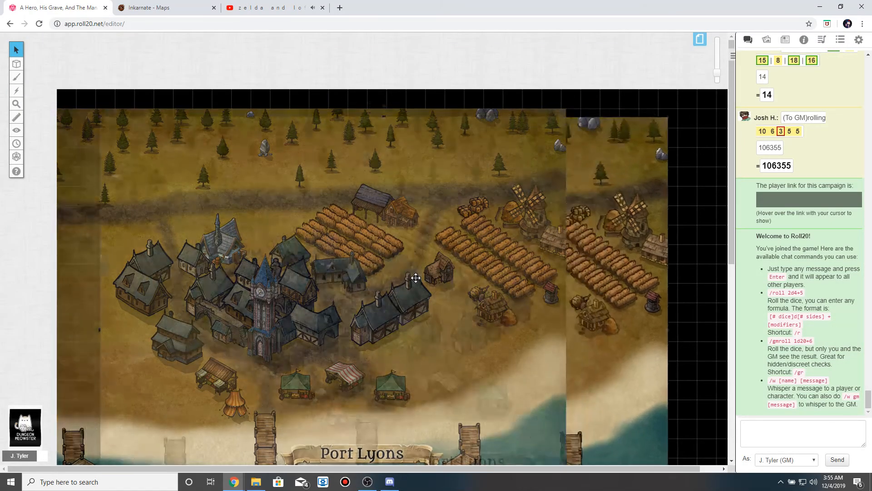
pyautogui.click(395, 276)
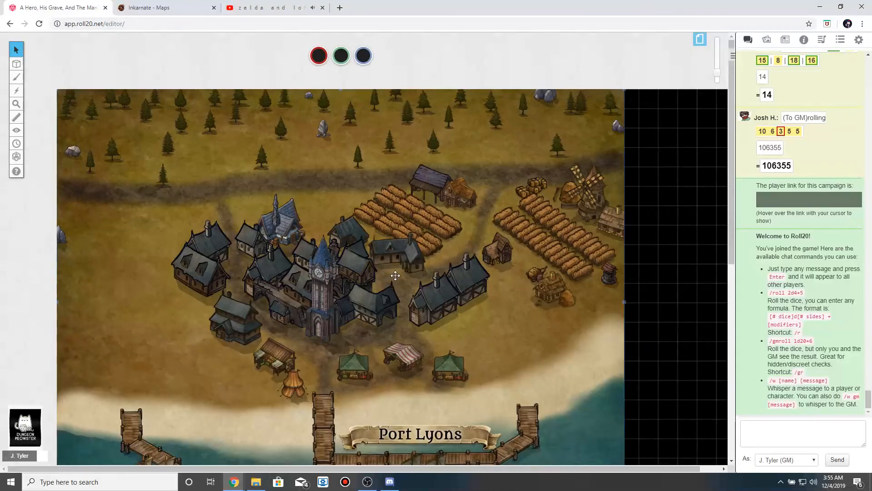
pyautogui.scroll(-8, 395, 275)
pyautogui.scroll(5, 543, 248)
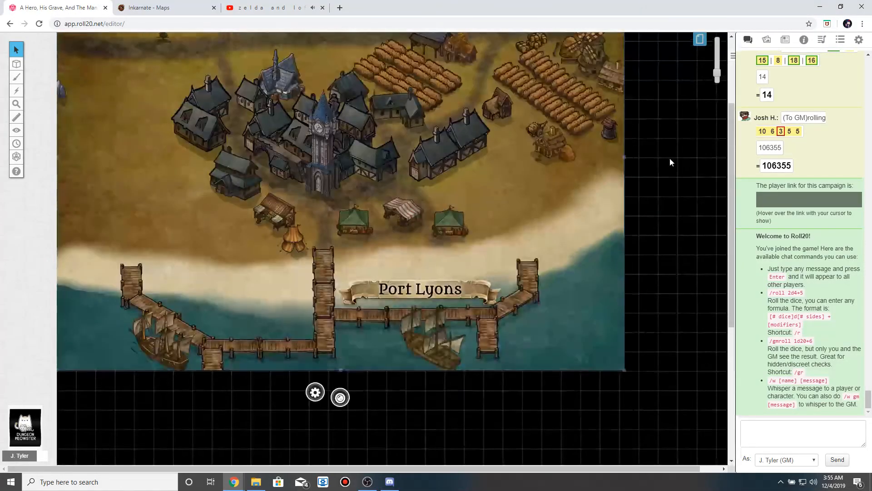
pyautogui.scroll(2, 669, 161)
# Reduce the Untitled page's width to 26 cells and shorten its height to trim the empty black area around the map.
pyautogui.click(700, 39)
pyautogui.moveTo(473, 102); pyautogui.dragTo(815, 91)
pyautogui.moveTo(735, 42)
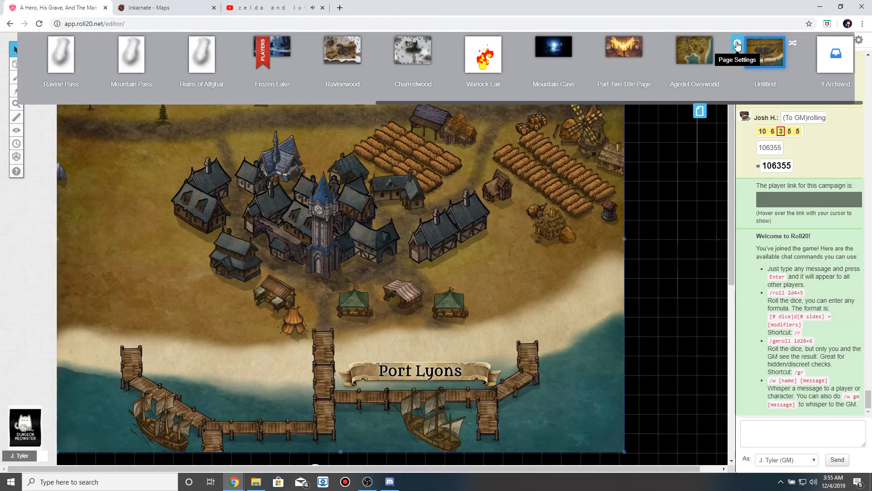
pyautogui.click(737, 44)
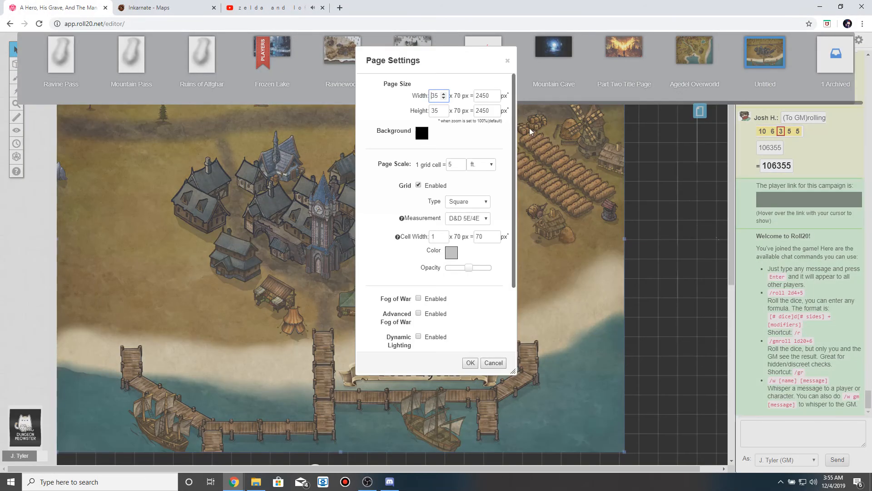
pyautogui.click(443, 99)
pyautogui.click(443, 98)
pyautogui.click(444, 113)
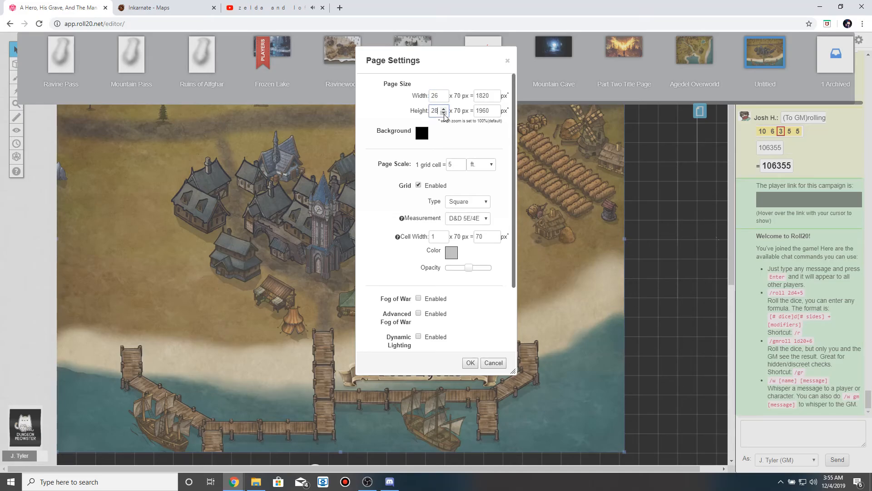
pyautogui.click(470, 363)
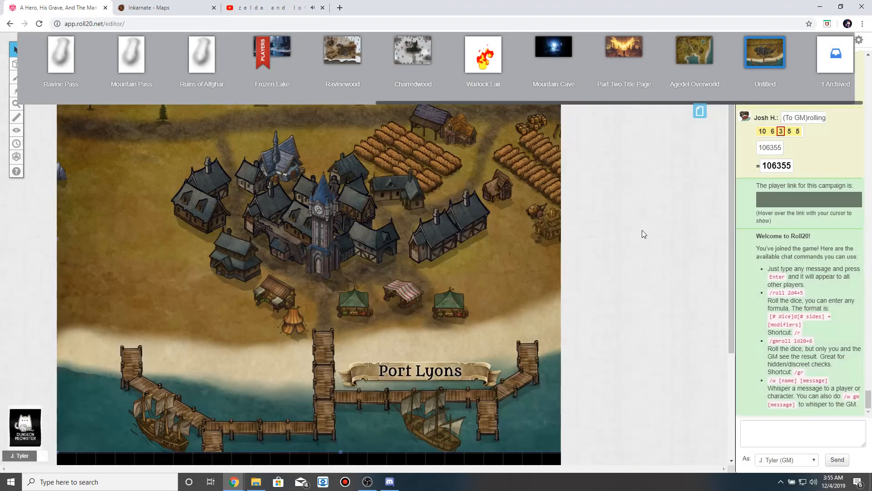
pyautogui.scroll(-5, 442, 275)
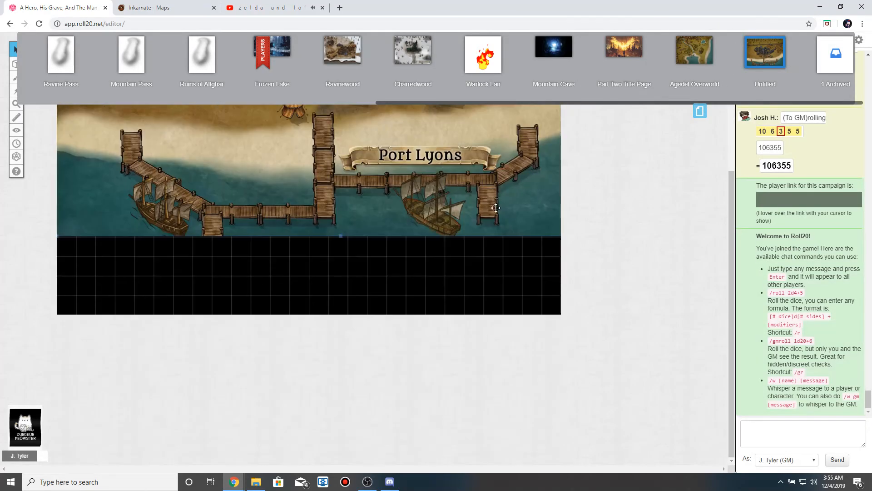
# Set the Untitled page's size to 29 cells wide by 22 cells high to fit the map image.
pyautogui.scroll(3, 442, 275)
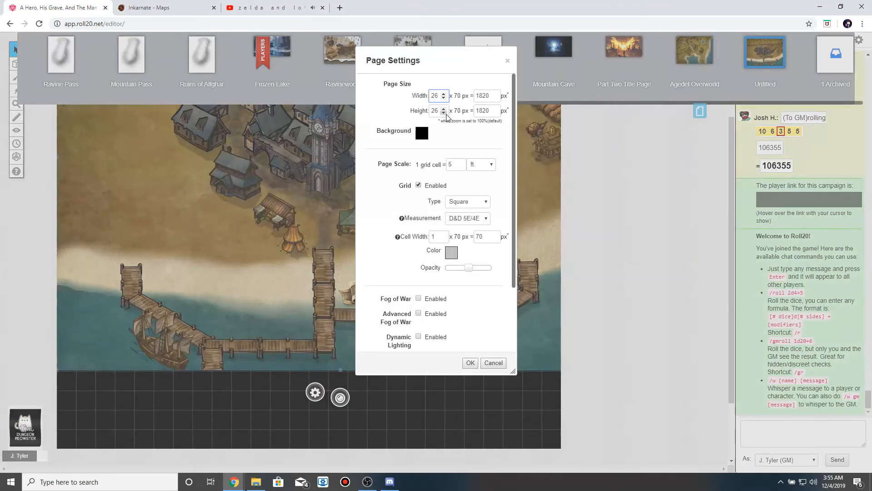
pyautogui.click(444, 112)
pyautogui.doubleClick(444, 93)
pyautogui.click(470, 363)
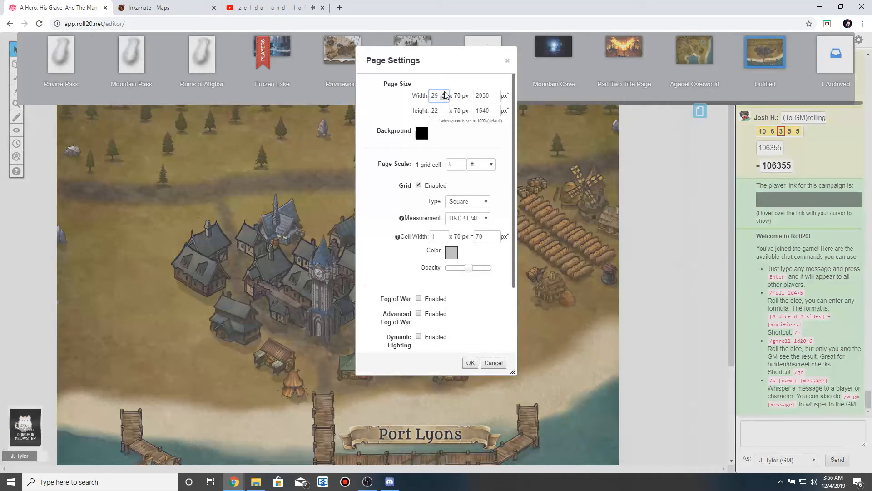
pyautogui.click(444, 93)
pyautogui.click(470, 362)
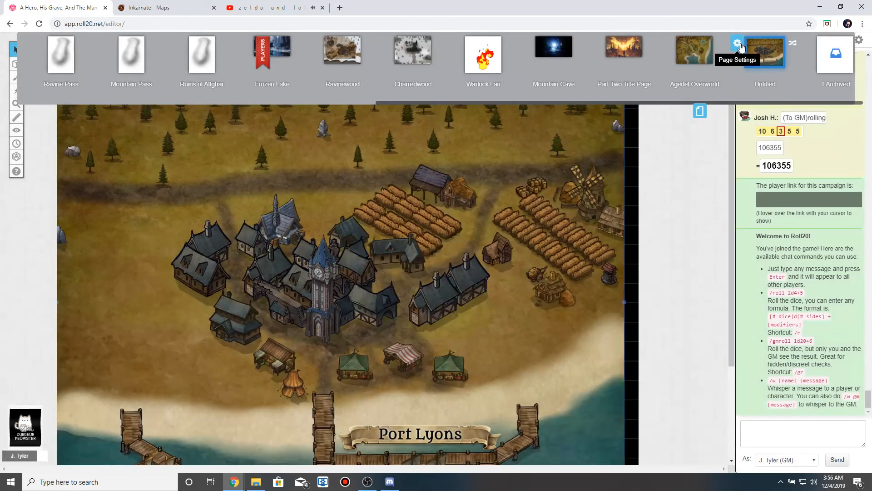
pyautogui.click(738, 43)
pyautogui.click(444, 94)
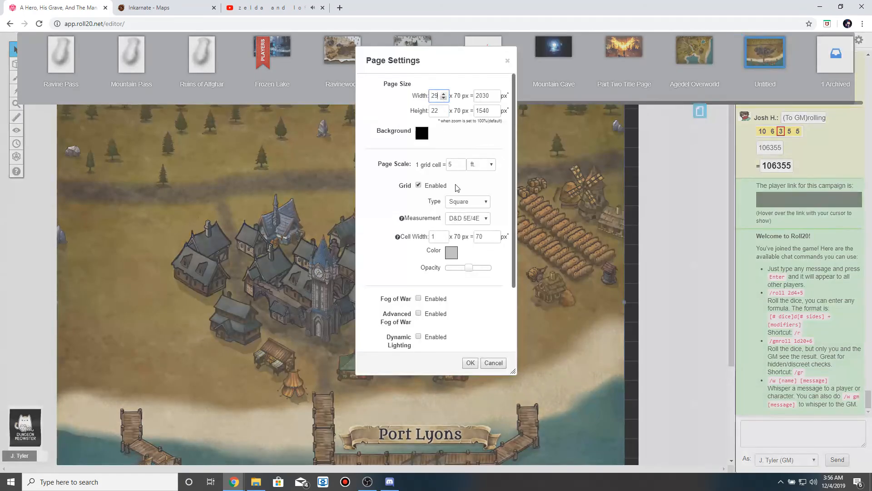
pyautogui.click(468, 363)
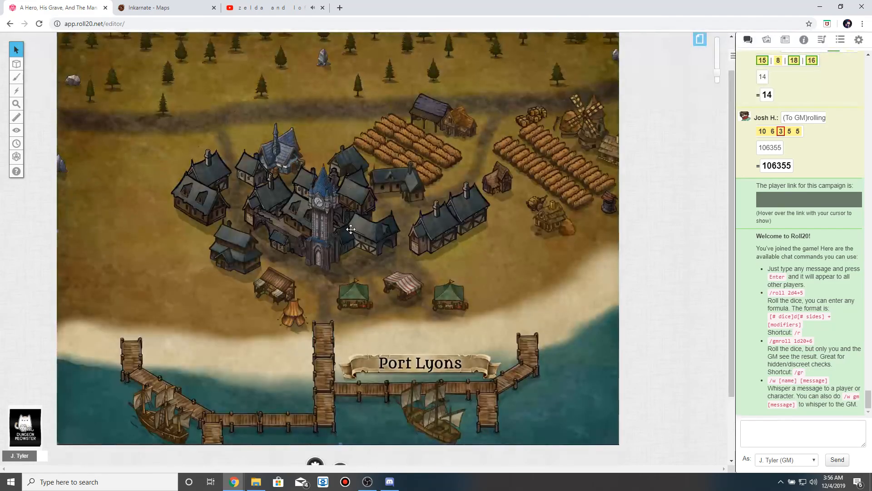
# Move the Port Lyons map image to the map layer beneath the grid.
pyautogui.rightClick(352, 228)
pyautogui.click(422, 225)
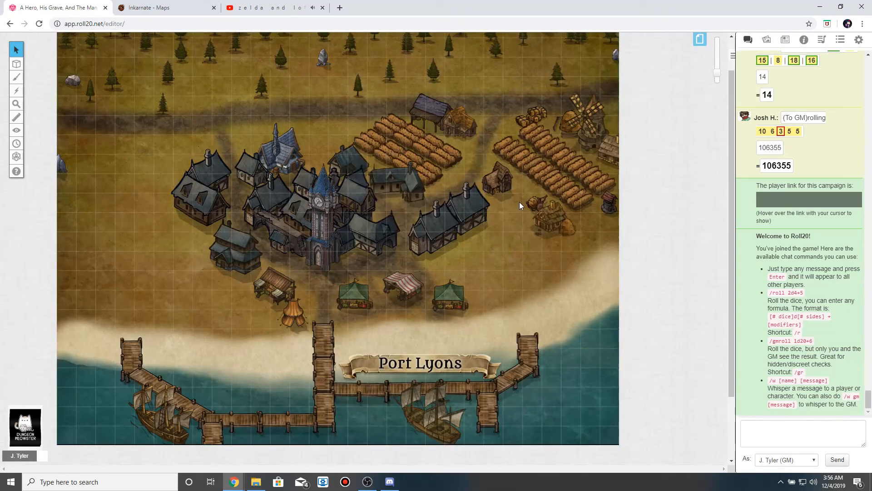
pyautogui.scroll(2, 520, 201)
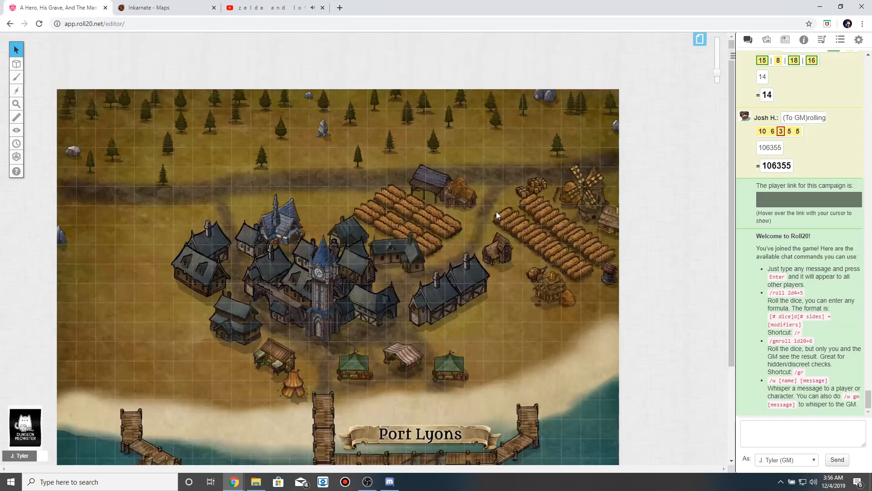
pyautogui.scroll(-4, 399, 216)
pyautogui.scroll(4, 399, 216)
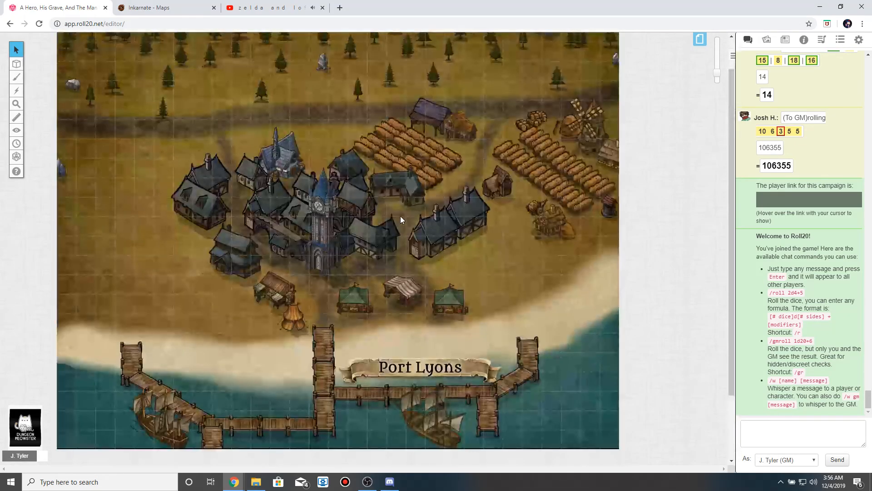
# Look through the journal's Player Characters, Encounters and NPC's folders and return to the chat.
pyautogui.click(699, 39)
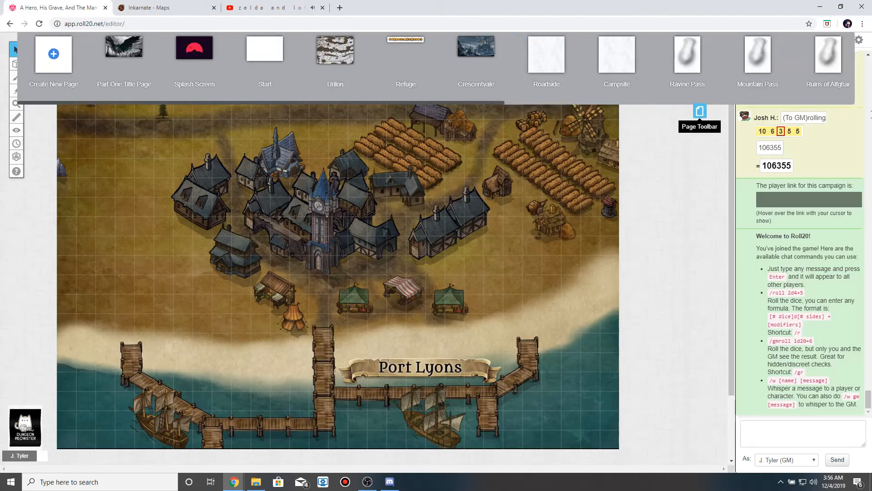
pyautogui.click(702, 111)
pyautogui.click(785, 40)
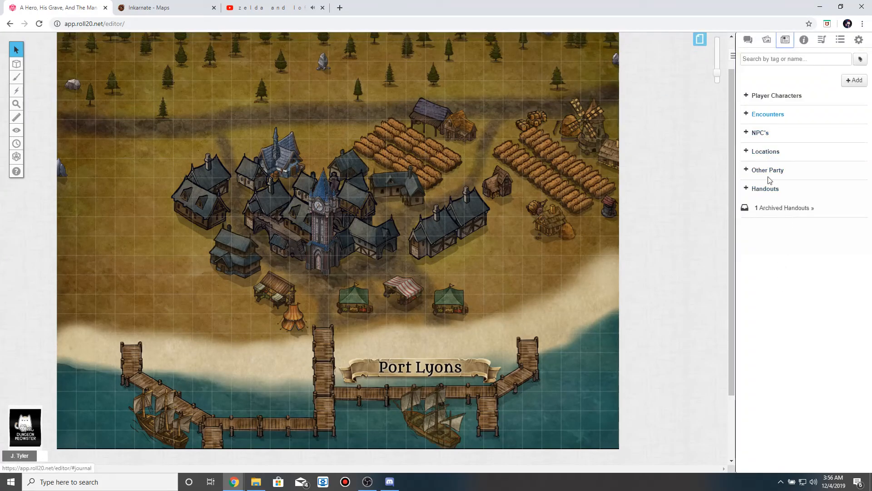
pyautogui.click(745, 135)
pyautogui.click(746, 135)
pyautogui.click(746, 114)
pyautogui.click(746, 114)
pyautogui.click(746, 96)
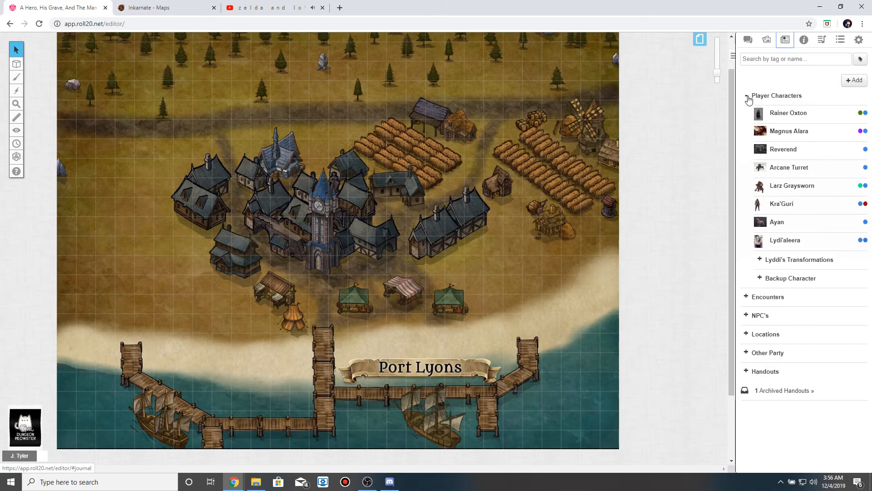
pyautogui.click(747, 97)
pyautogui.click(745, 114)
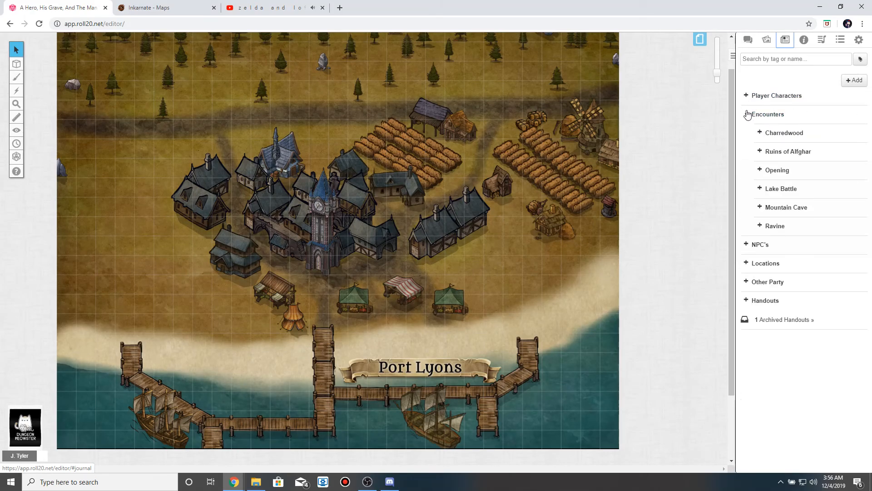
pyautogui.click(745, 115)
pyautogui.click(749, 135)
pyautogui.click(745, 132)
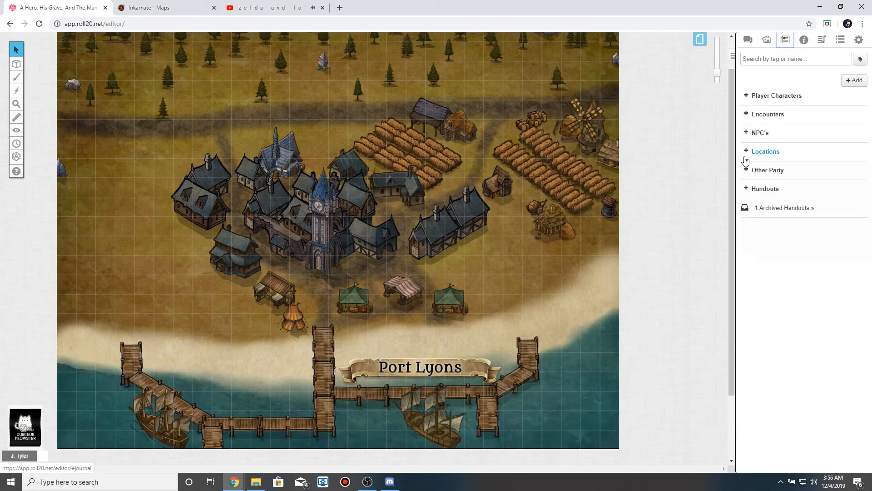
pyautogui.click(753, 49)
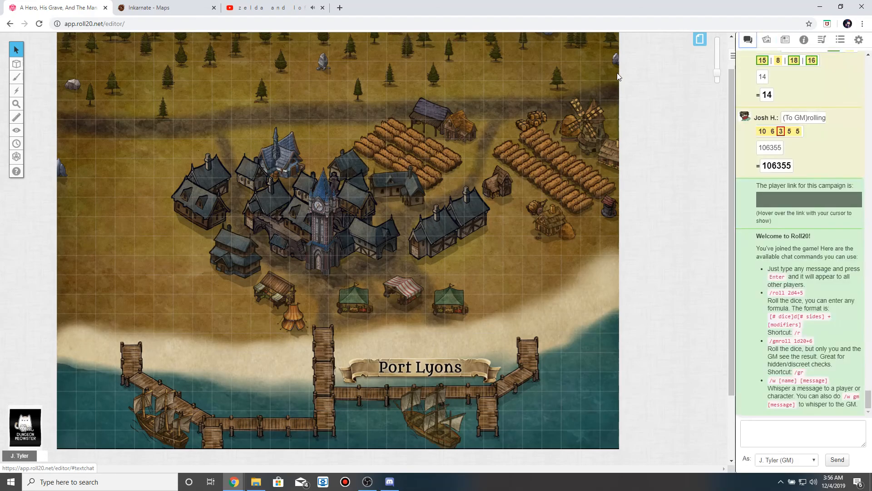
# Disable the grid in the Untitled page's settings and close the page list.
pyautogui.click(700, 39)
pyautogui.moveTo(490, 104); pyautogui.dragTo(850, 109)
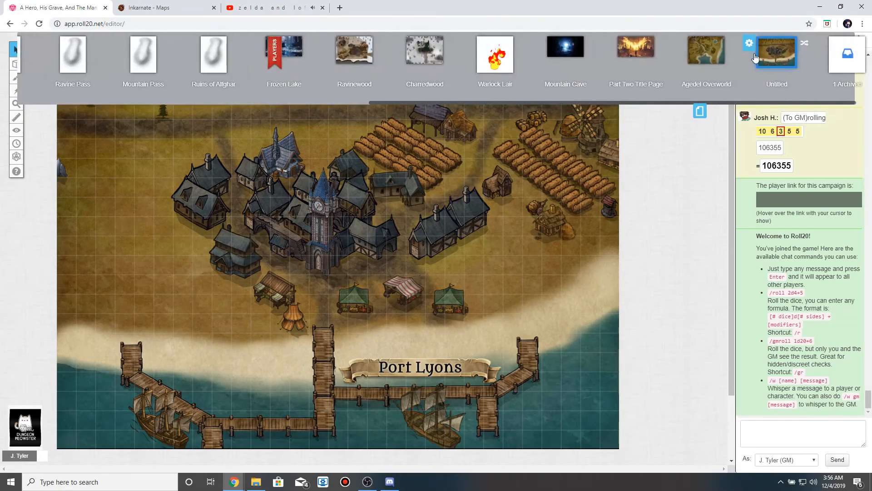
pyautogui.click(748, 43)
pyautogui.click(419, 185)
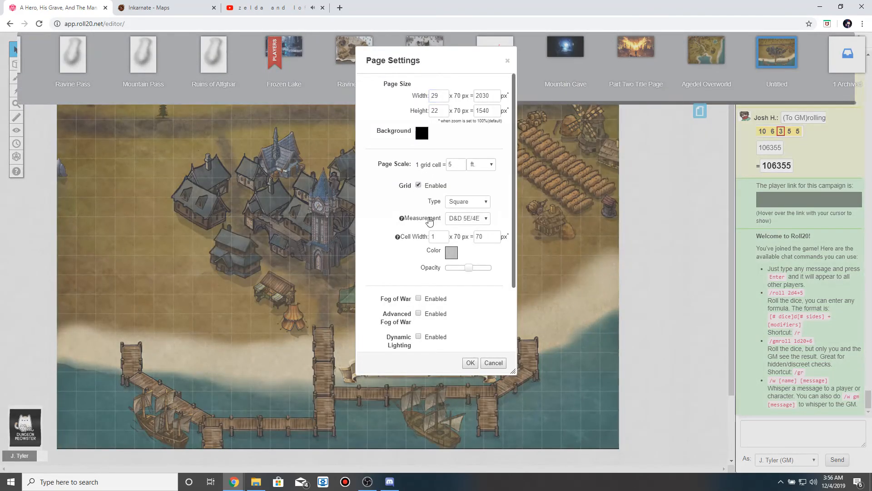
pyautogui.click(470, 363)
pyautogui.click(699, 112)
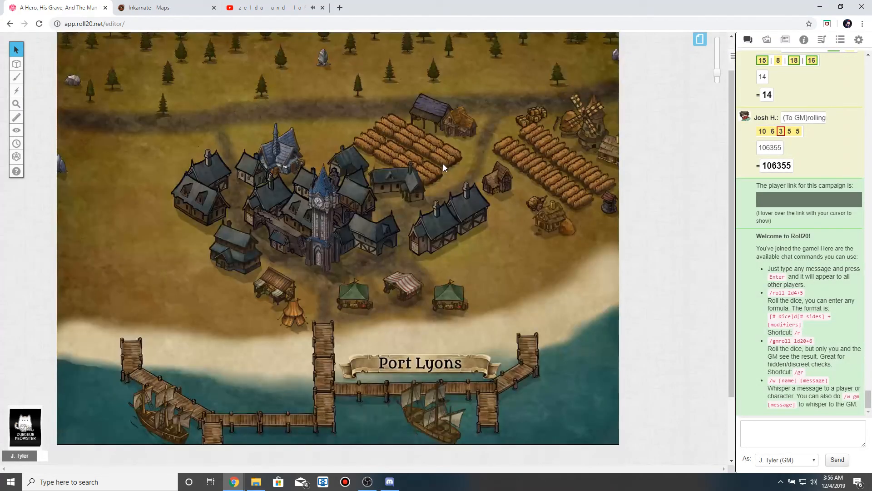
pyautogui.scroll(-3, 437, 171)
pyautogui.scroll(3, 437, 173)
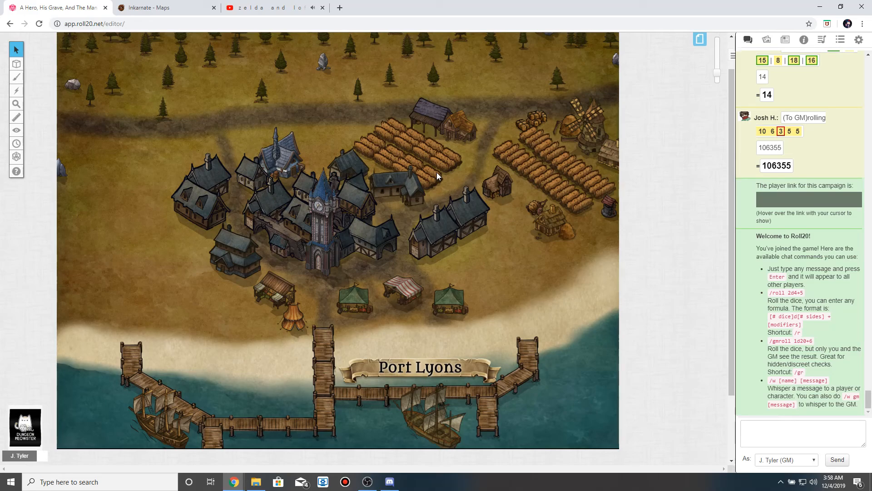
pyautogui.scroll(-1, 359, 187)
pyautogui.scroll(1, 358, 188)
pyautogui.scroll(1, 359, 188)
pyautogui.scroll(-2, 359, 191)
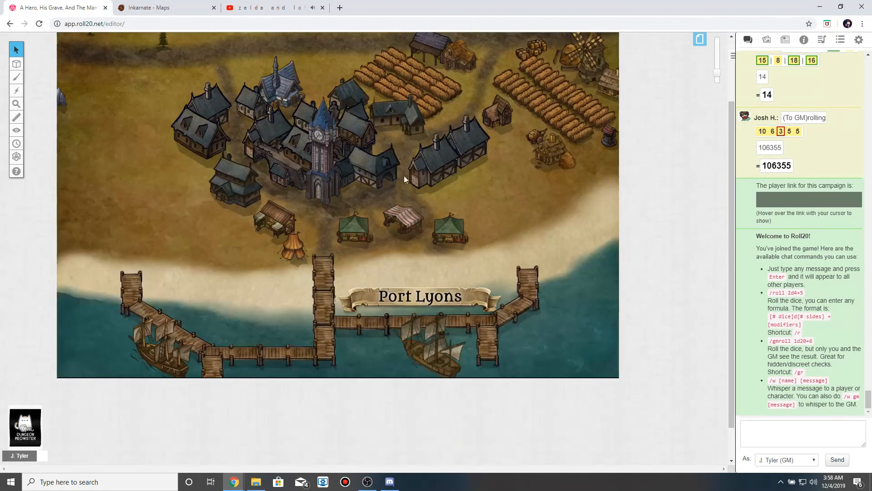
pyautogui.scroll(1, 563, 189)
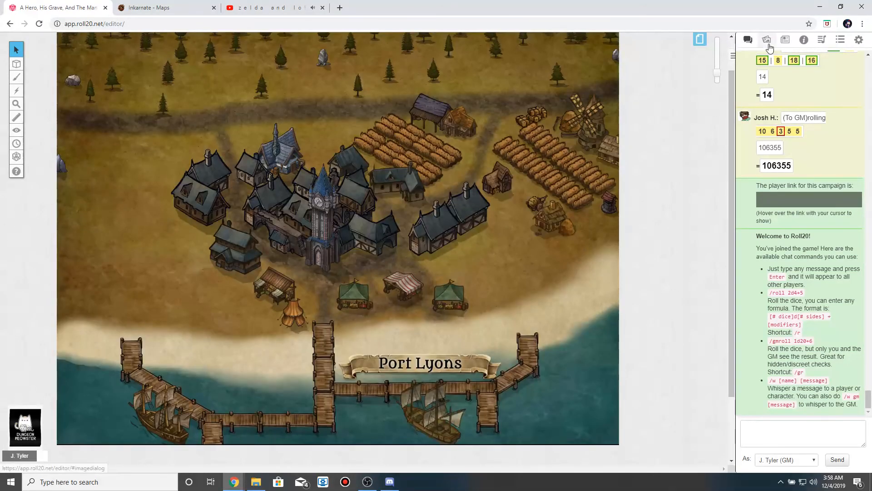
# Look through the Jukebox playlists and tracks, collapse the Weather Effects playlist, and return to the chat.
pyautogui.click(819, 41)
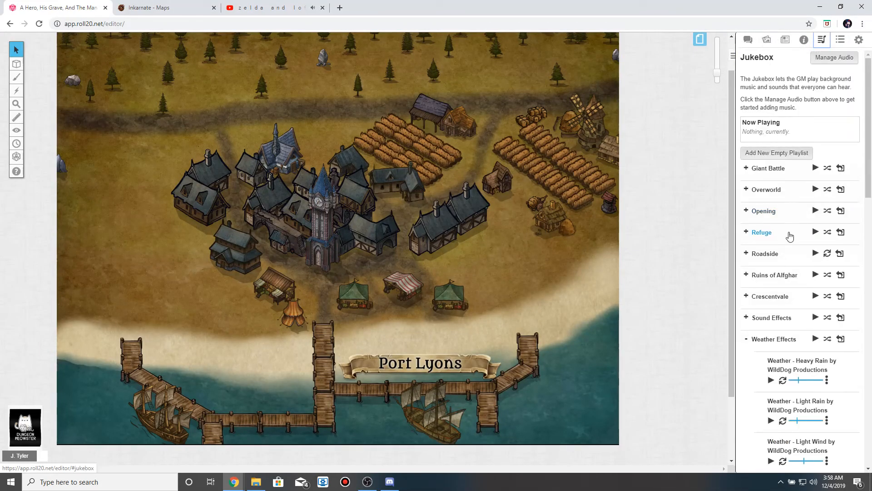
pyautogui.scroll(-3, 790, 236)
pyautogui.scroll(-10, 789, 234)
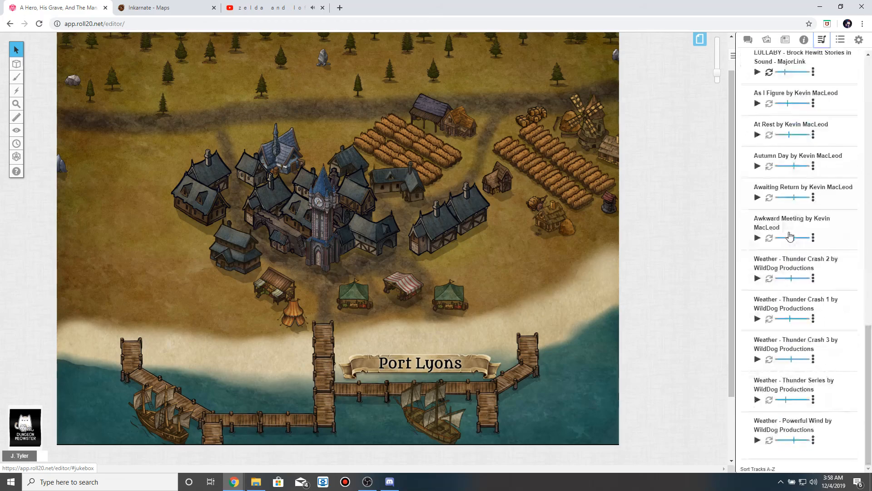
pyautogui.scroll(10, 790, 232)
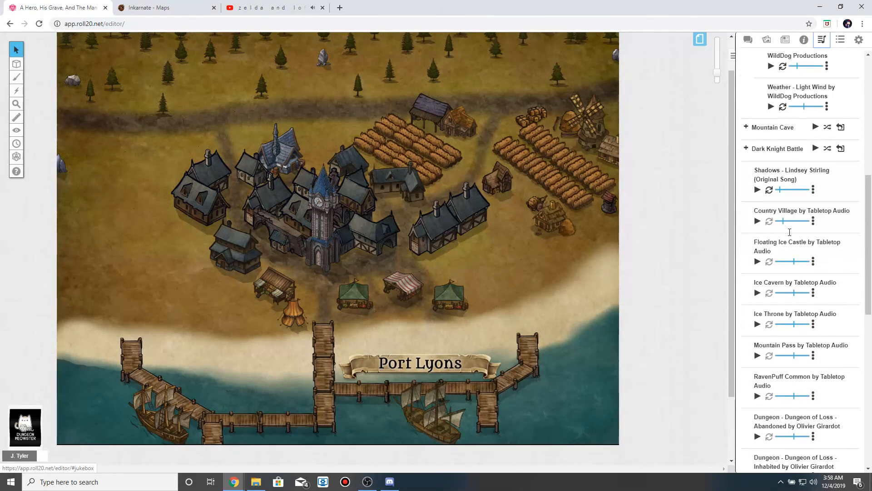
pyautogui.scroll(5, 789, 233)
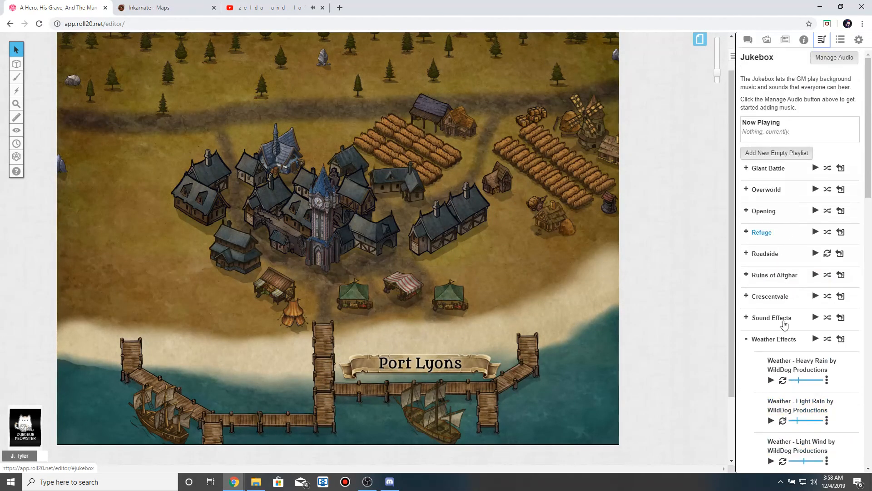
pyautogui.click(745, 343)
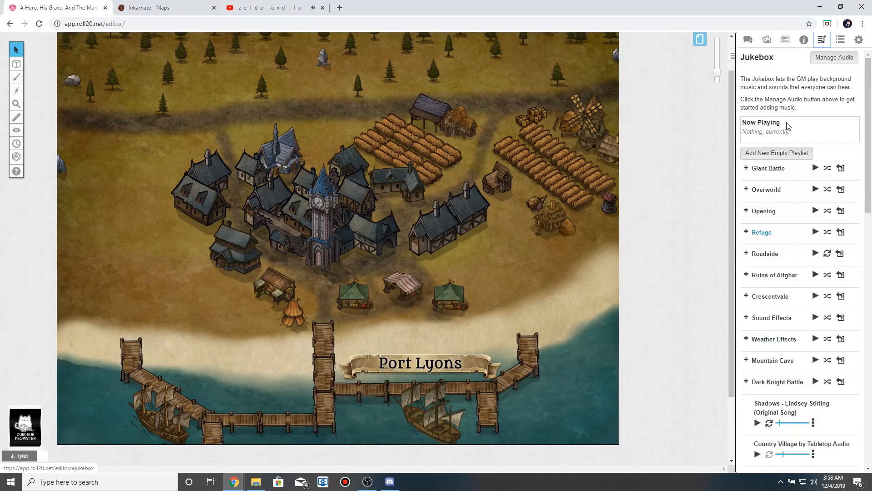
pyautogui.click(748, 39)
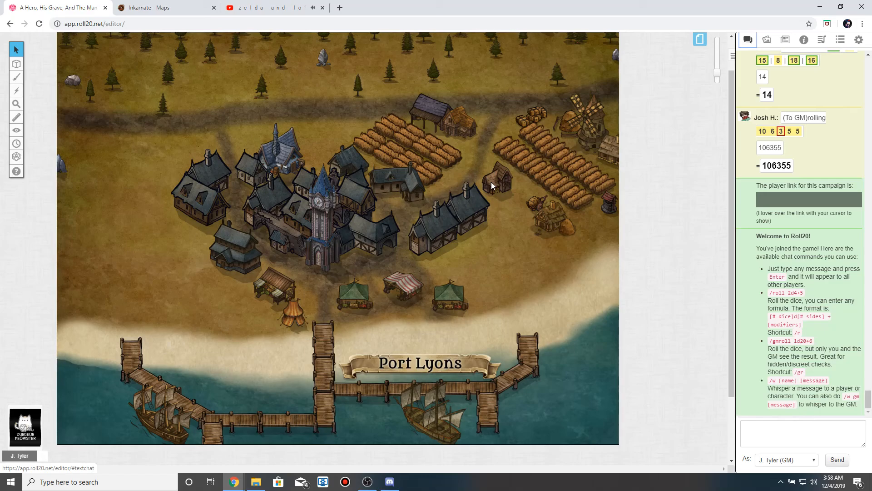
pyautogui.scroll(2, 456, 229)
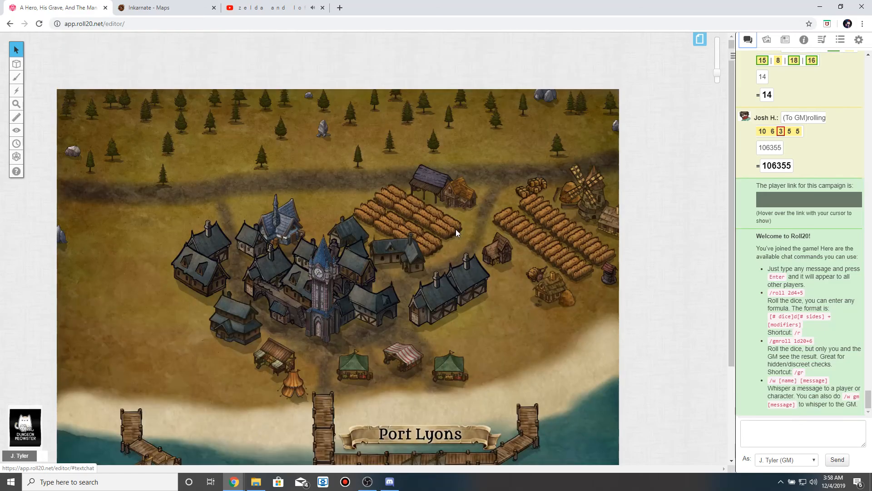
pyautogui.scroll(-2, 456, 229)
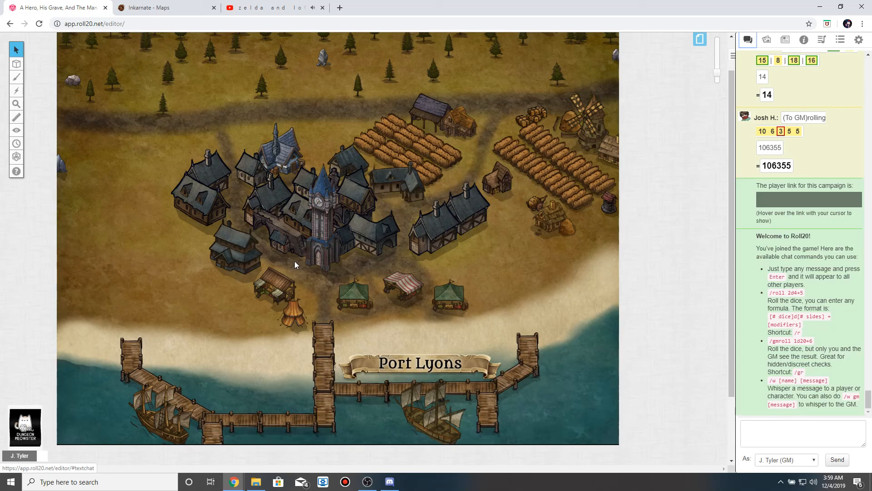
pyautogui.scroll(2, 295, 260)
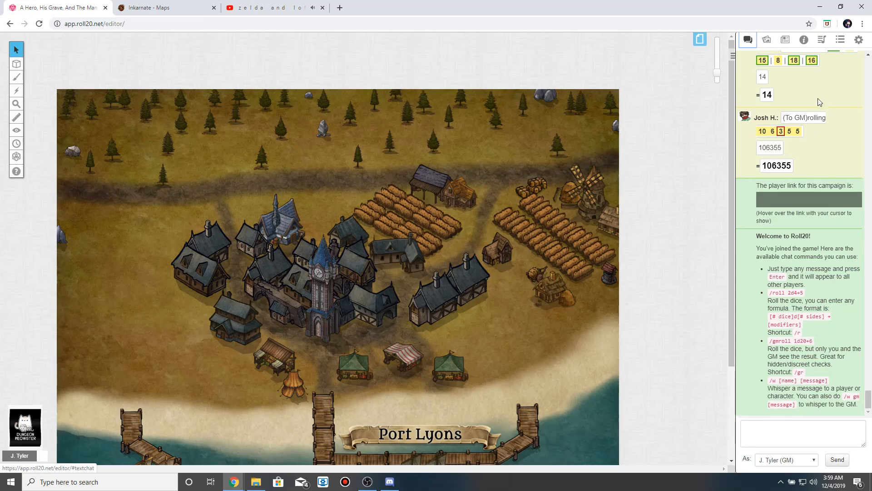
# Review the Jukebox playlists and the journal's Player Characters folder before returning to the chat.
pyautogui.click(822, 39)
pyautogui.scroll(-1, 786, 193)
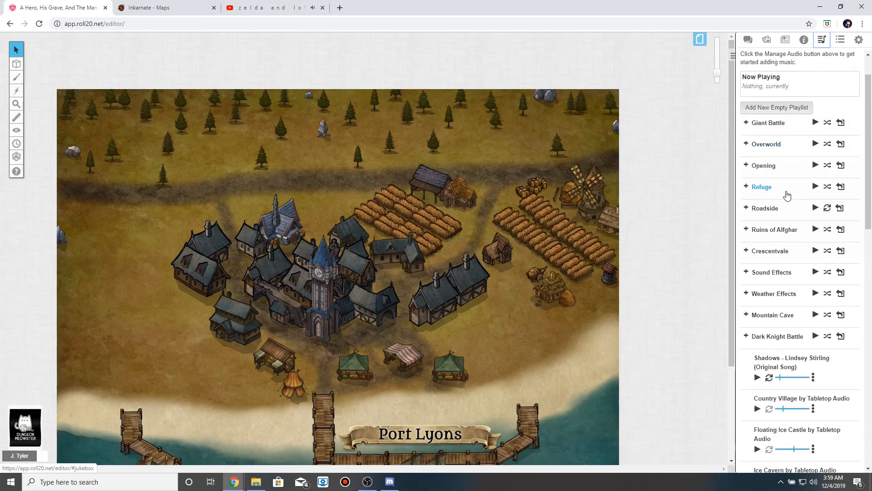
pyautogui.scroll(1, 787, 195)
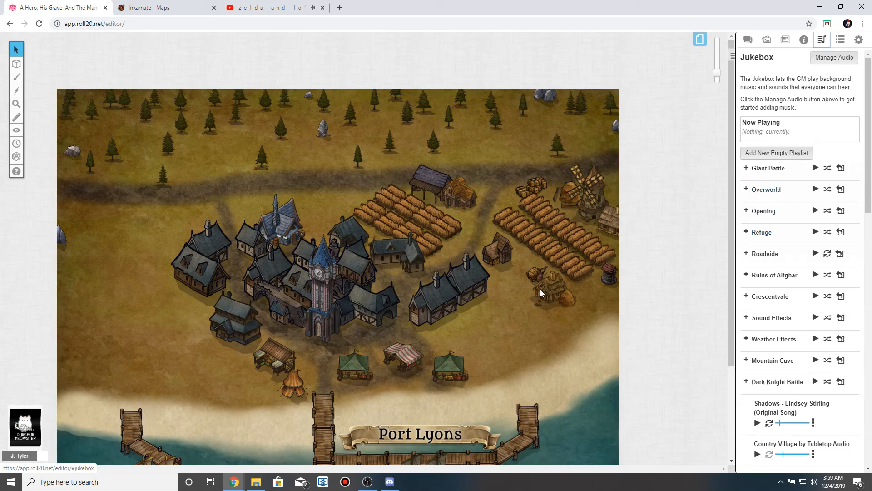
pyautogui.click(785, 40)
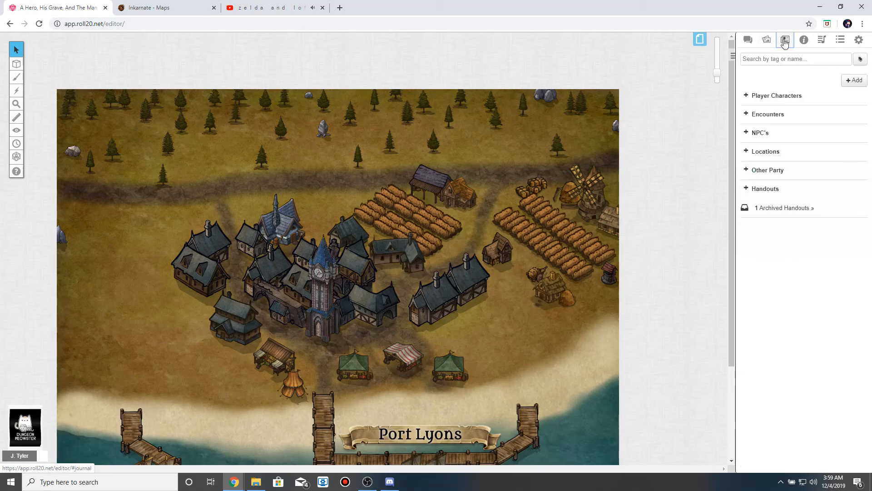
pyautogui.click(757, 95)
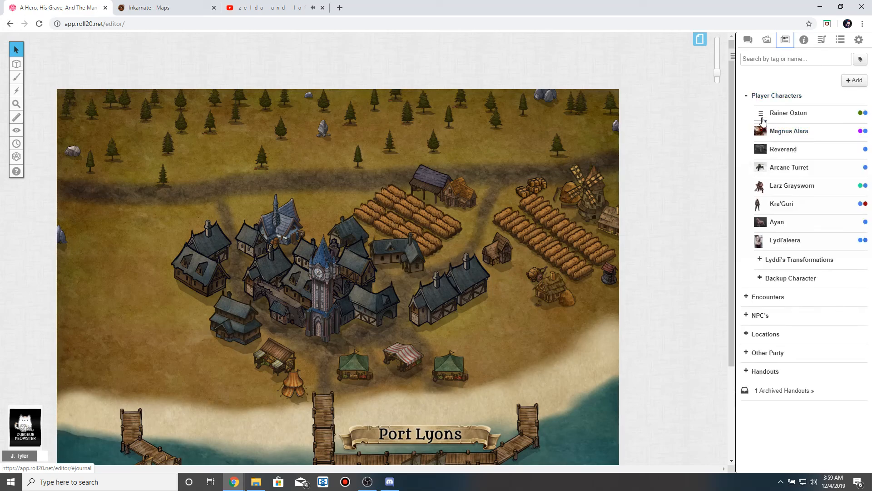
pyautogui.click(746, 95)
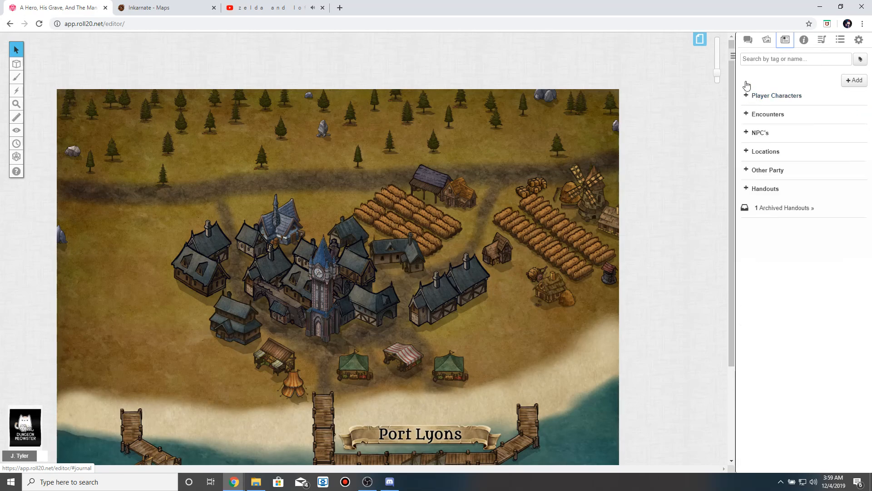
pyautogui.click(748, 43)
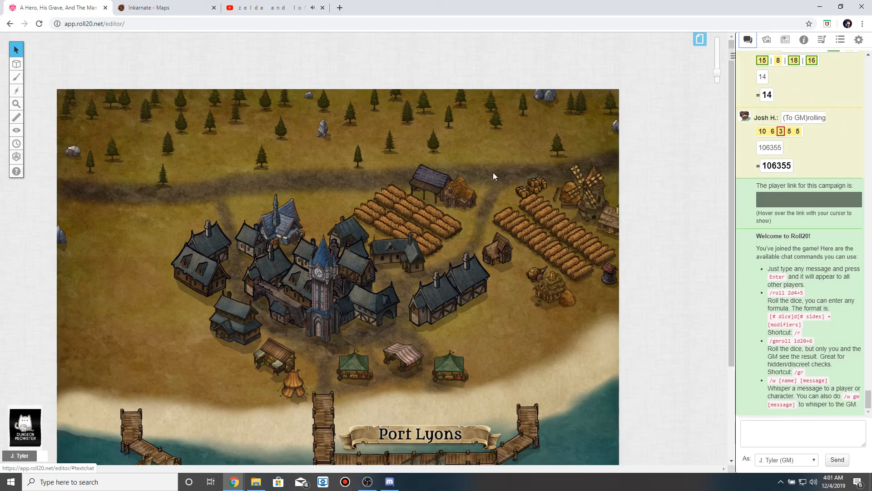
pyautogui.scroll(-4, 494, 176)
pyautogui.scroll(3, 494, 176)
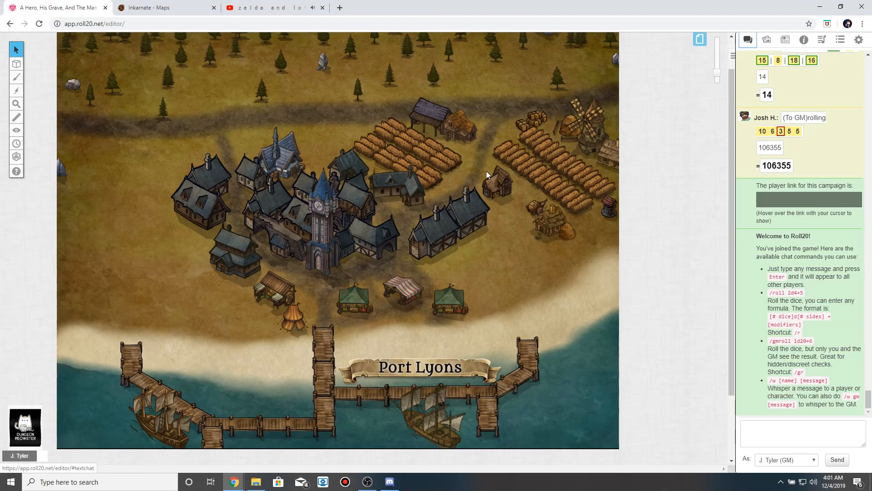
pyautogui.scroll(-3, 487, 174)
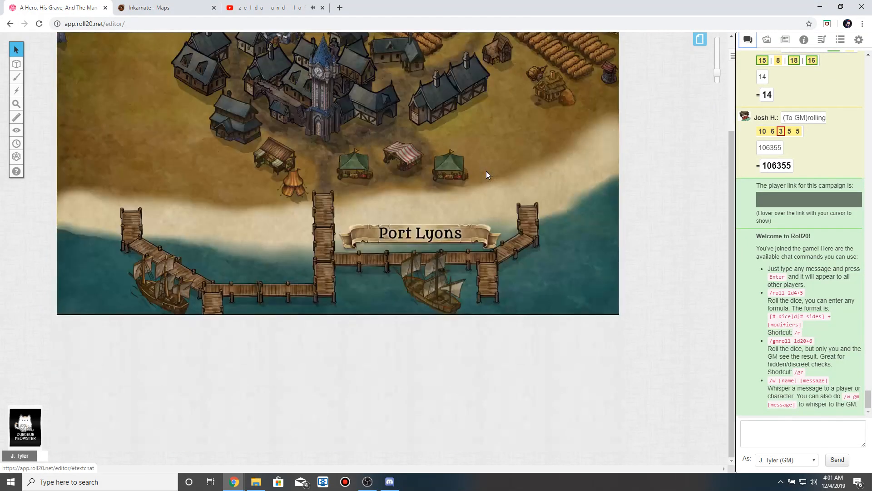
pyautogui.scroll(4, 486, 174)
pyautogui.scroll(-2, 486, 174)
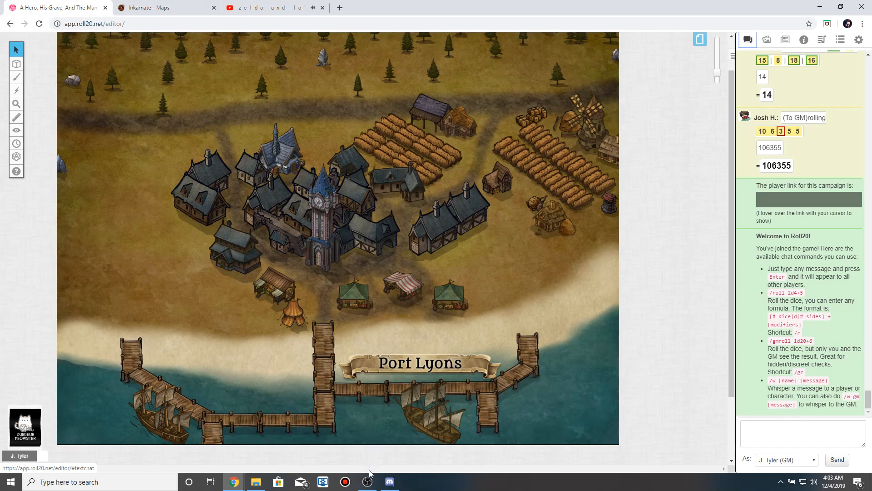
pyautogui.moveTo(368, 478)
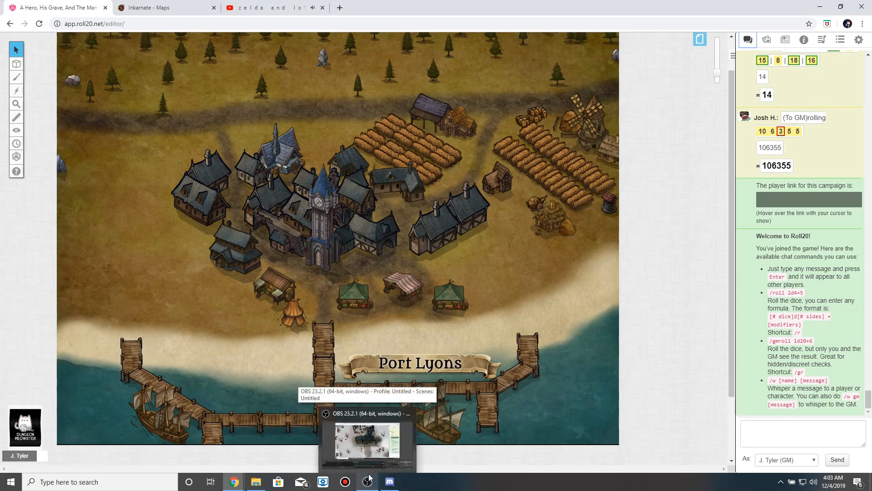